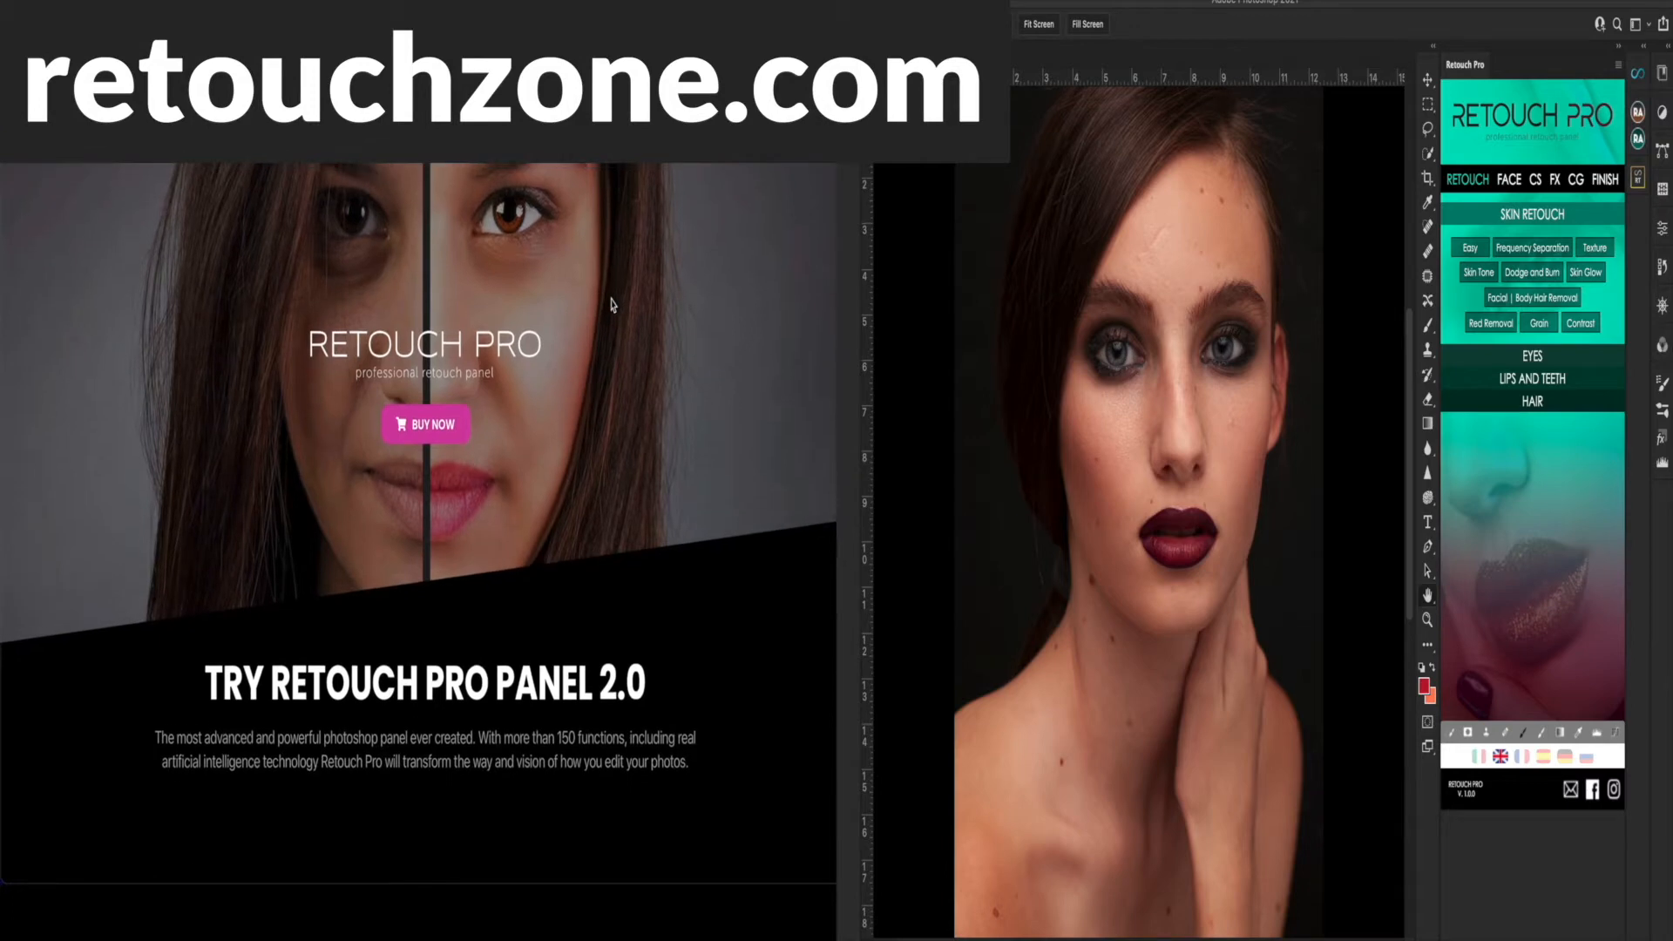
# - Read the introduction of the Retouch Pro Panel 2.0 product page, including its headline figures and Photoshop CC compatibility
pyautogui.scroll(-1, 613, 305)
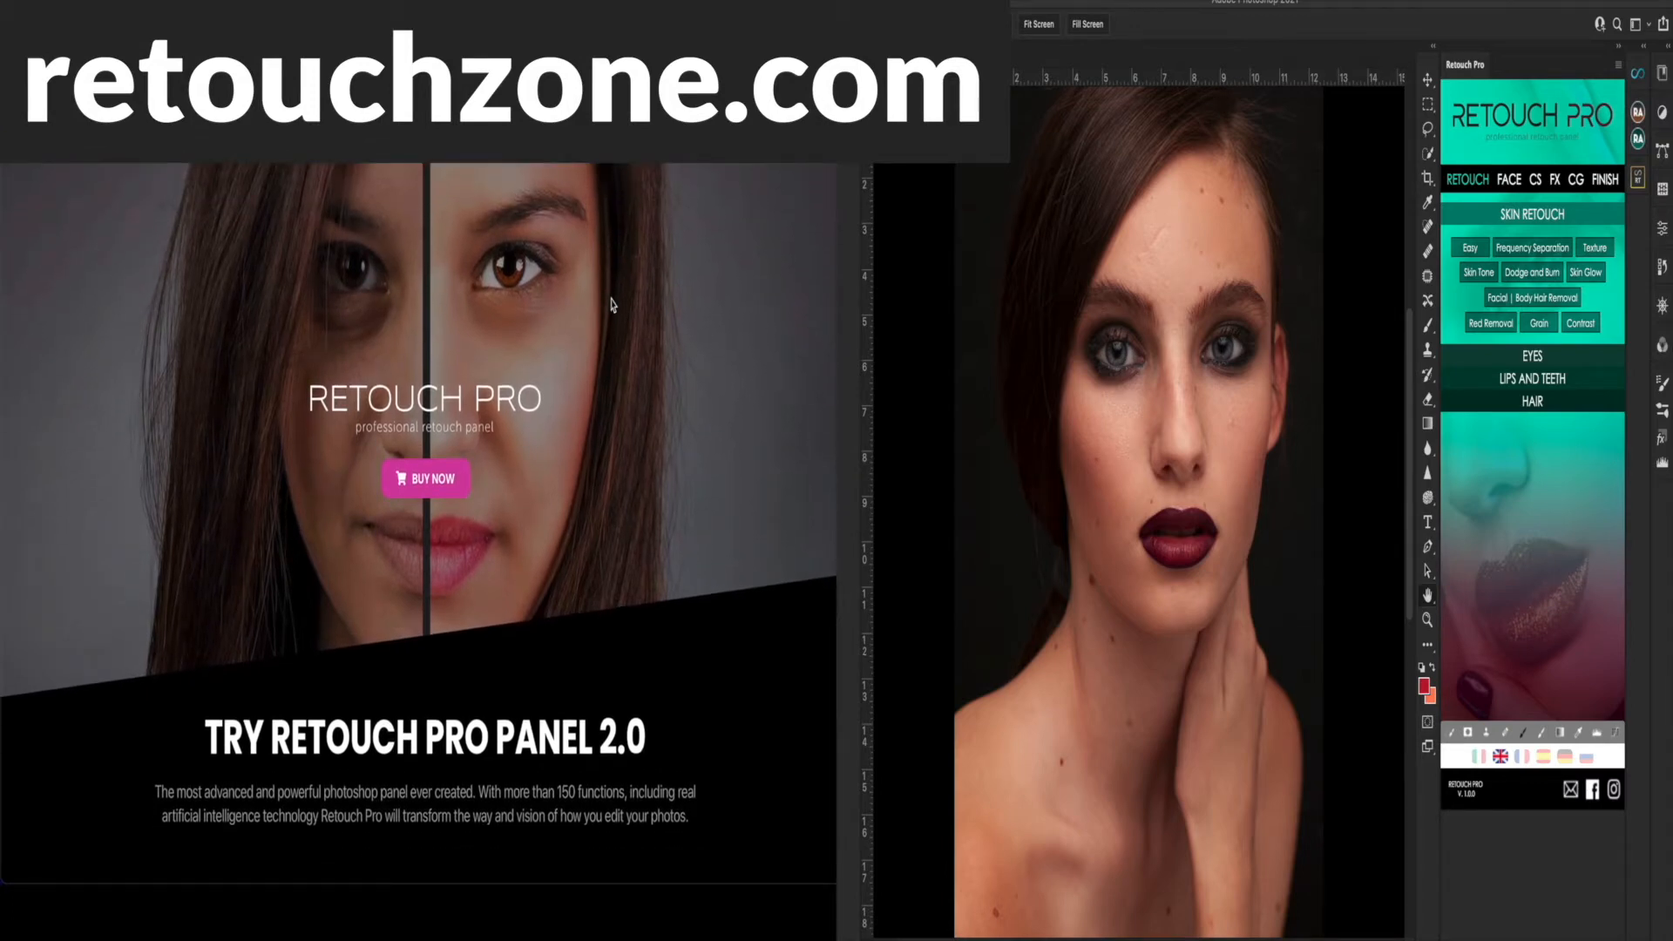
pyautogui.scroll(-10, 613, 305)
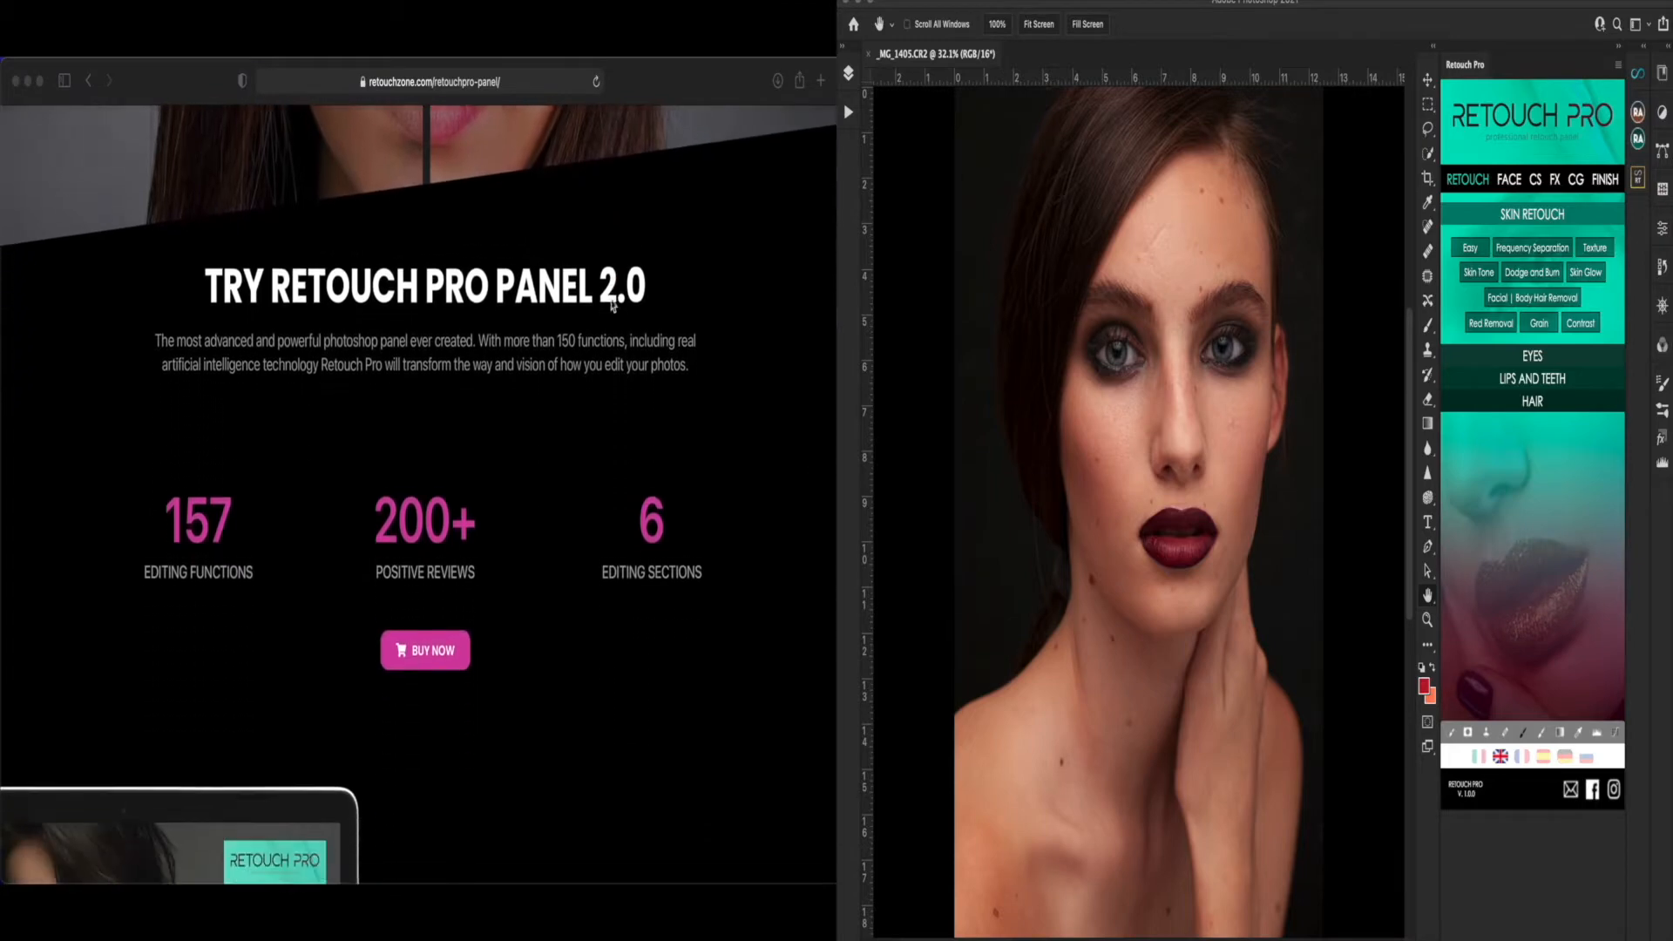
pyautogui.scroll(-3, 613, 305)
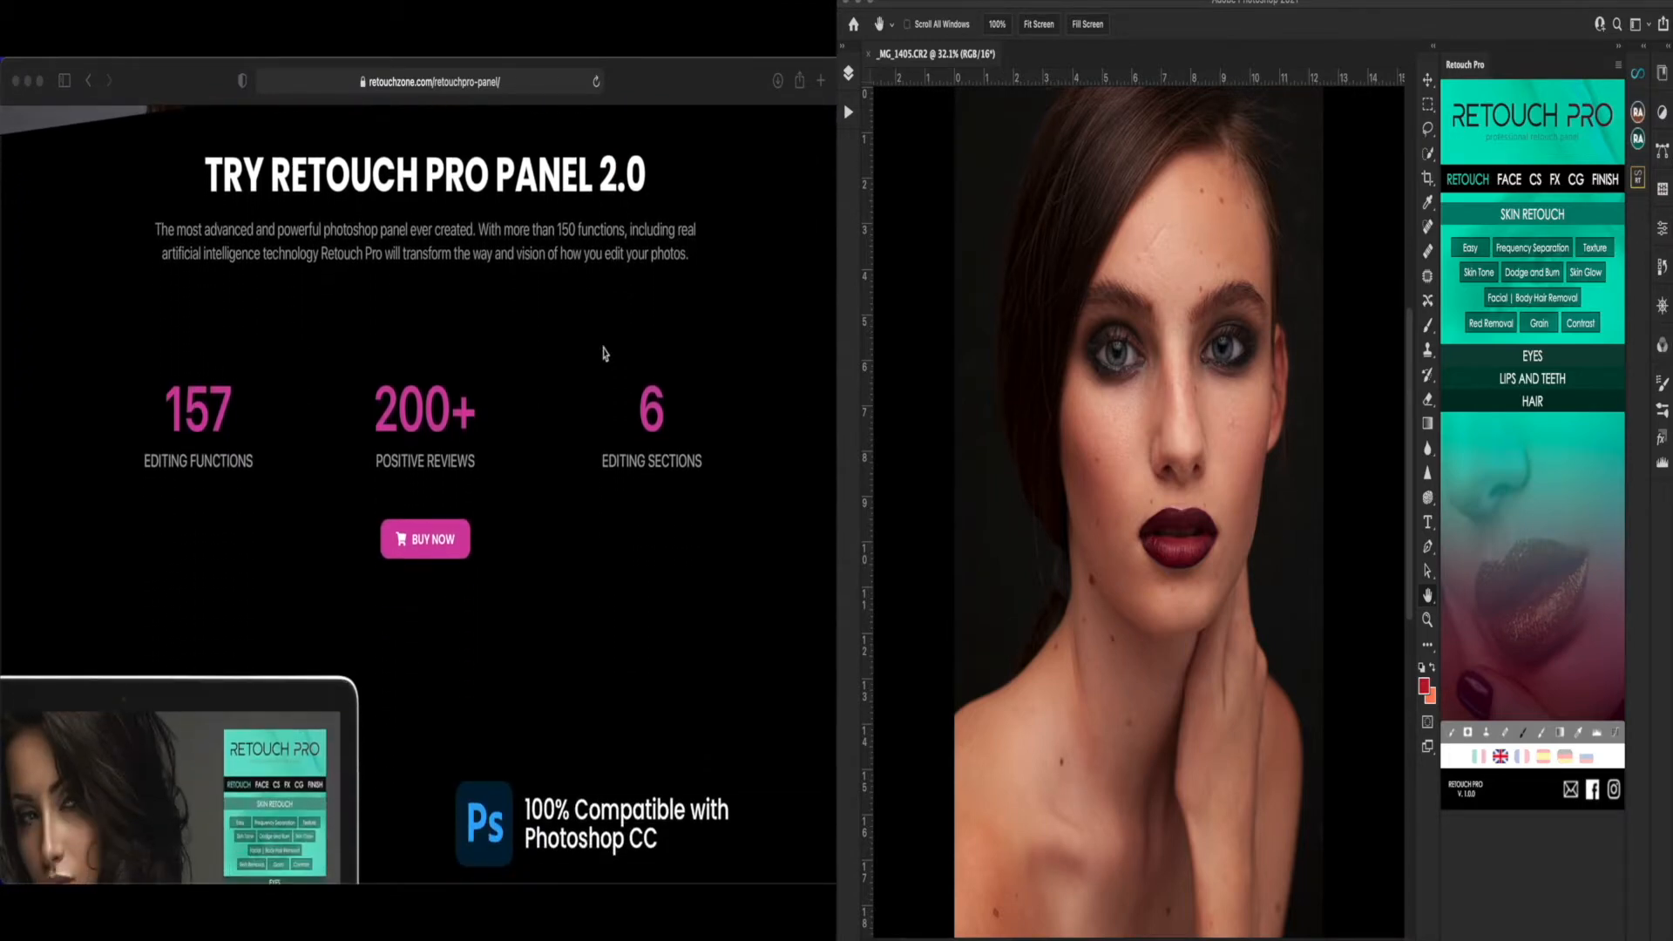
pyautogui.scroll(-3, 767, 293)
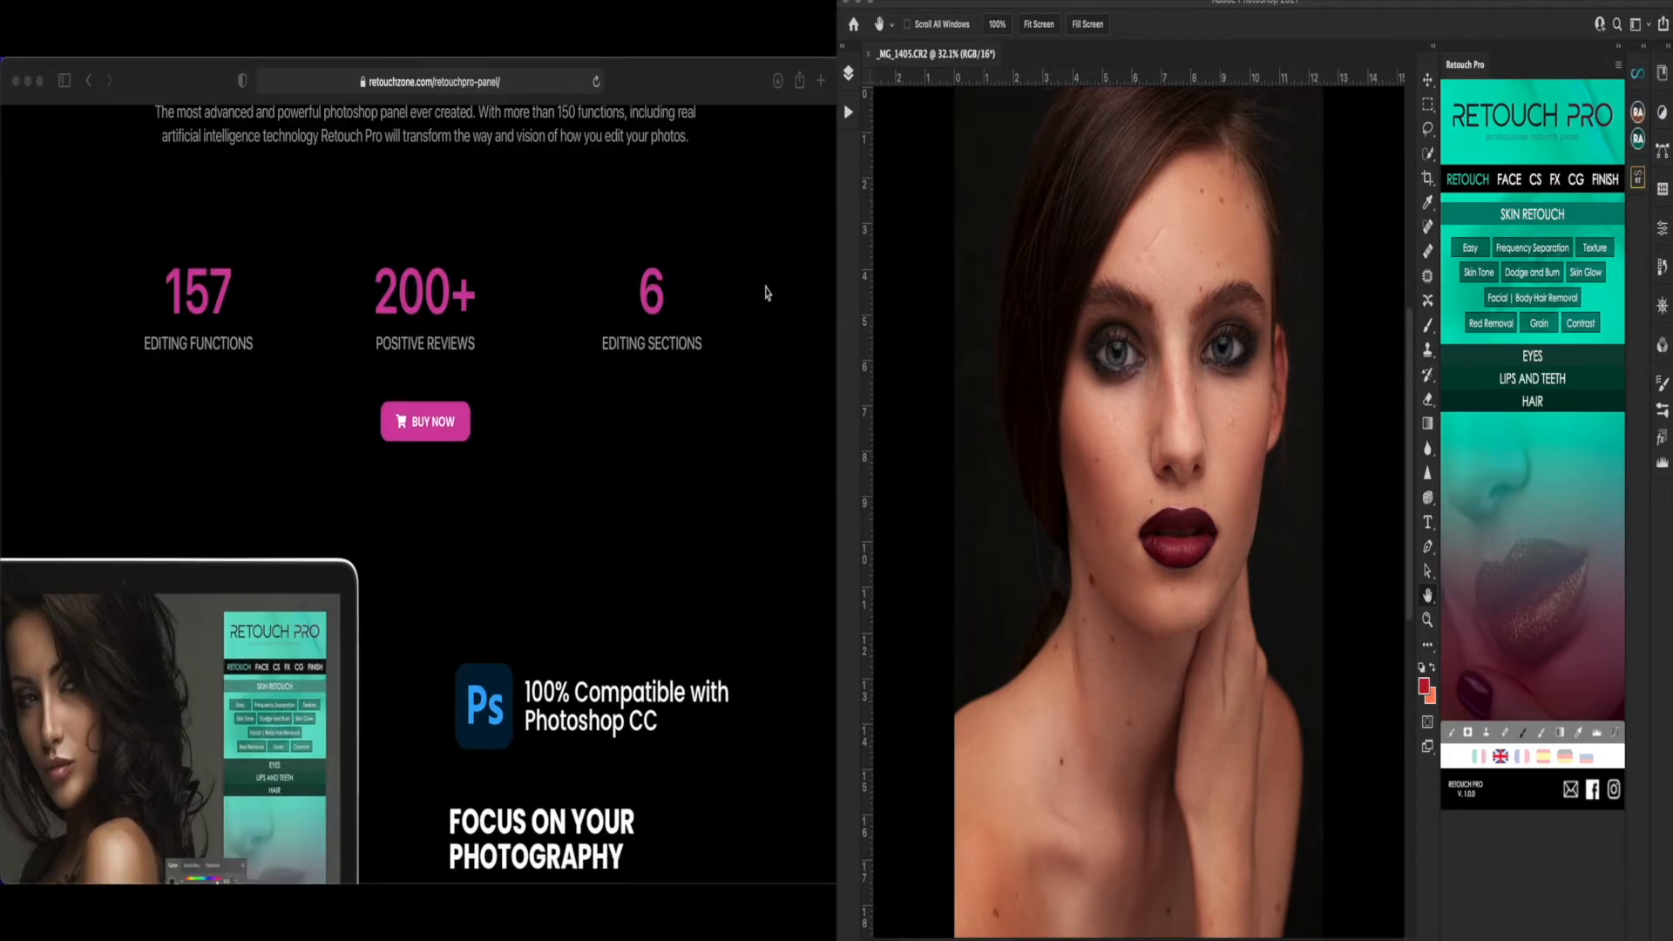
pyautogui.scroll(2, 767, 294)
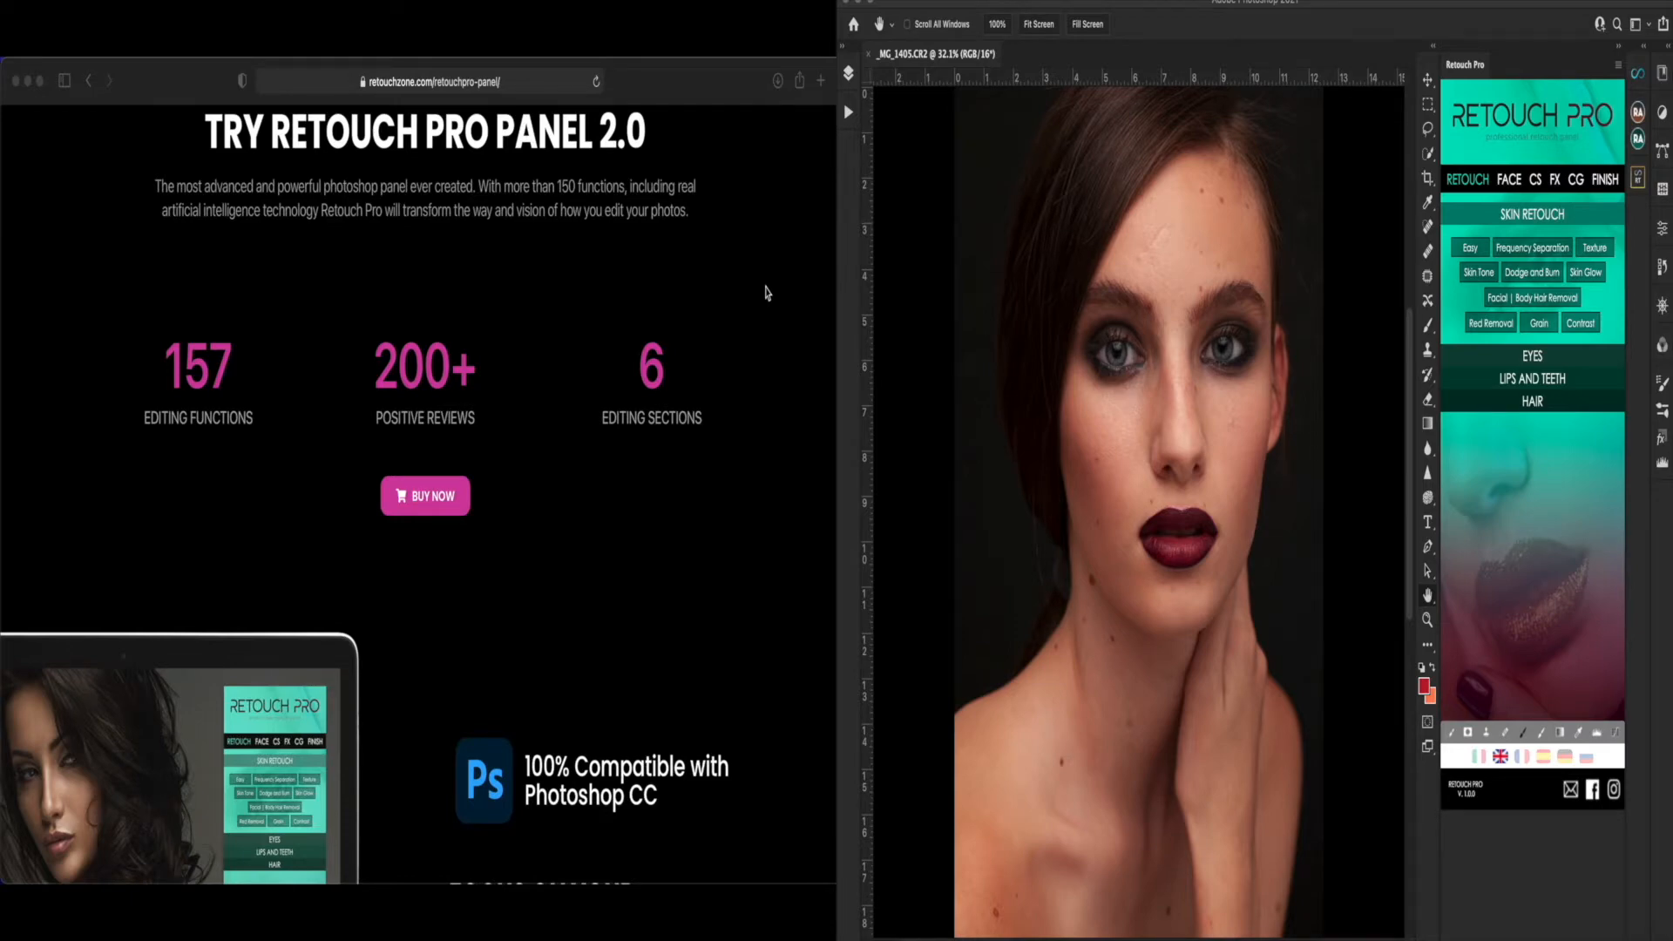
pyautogui.scroll(-6, 766, 292)
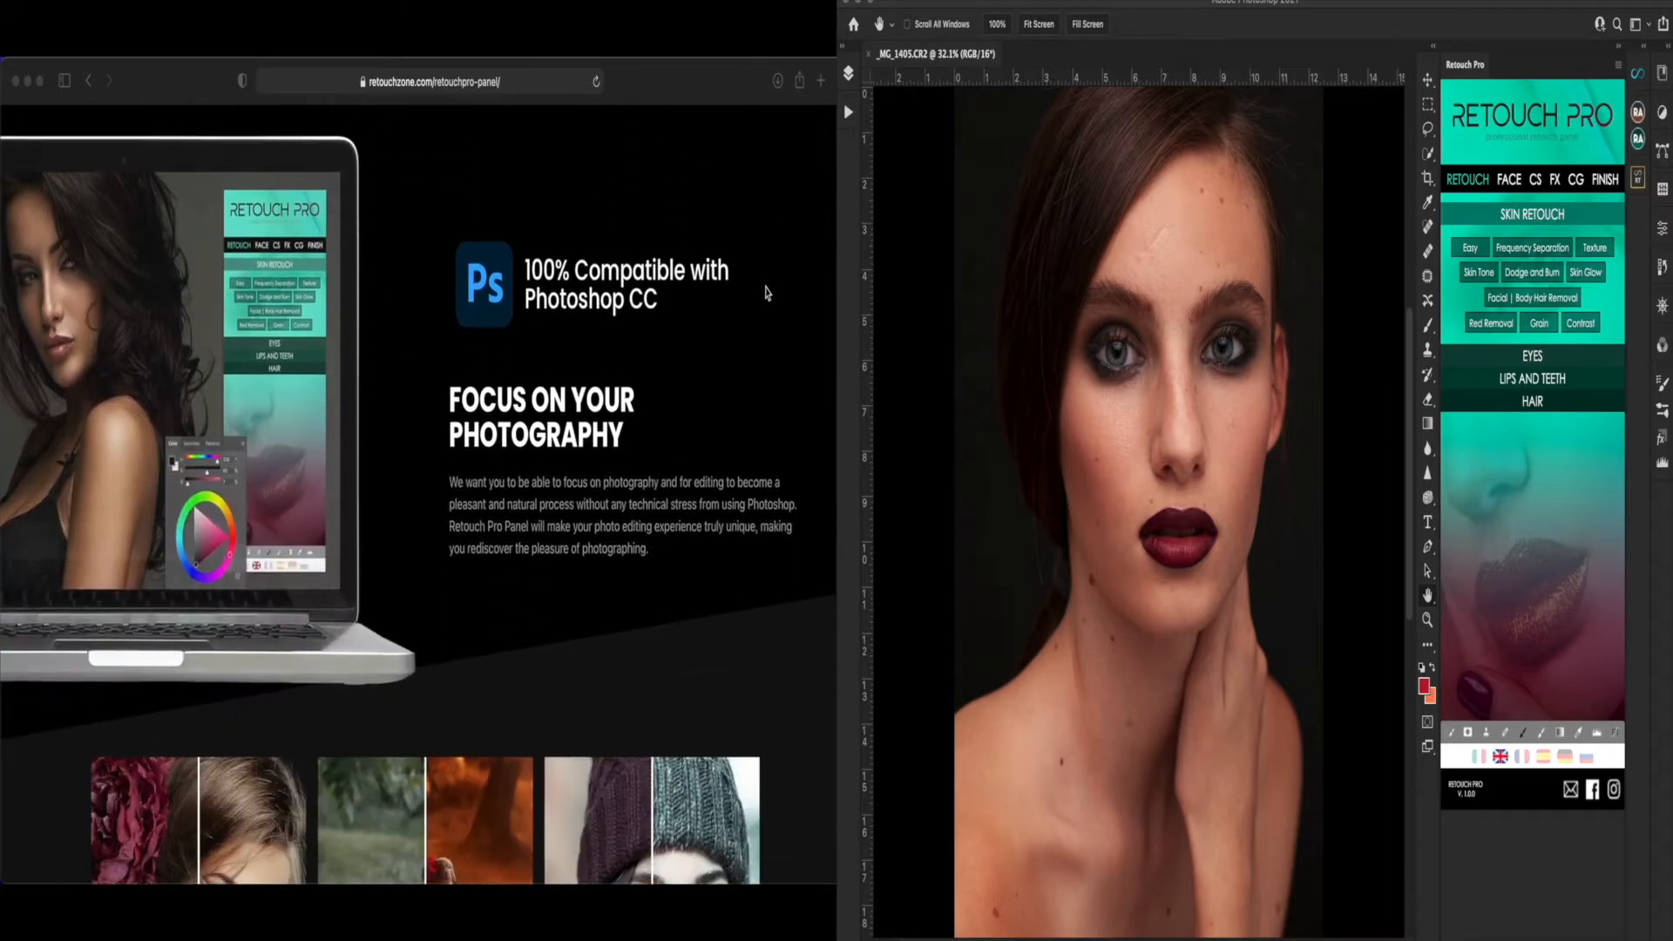
pyautogui.scroll(1, 766, 293)
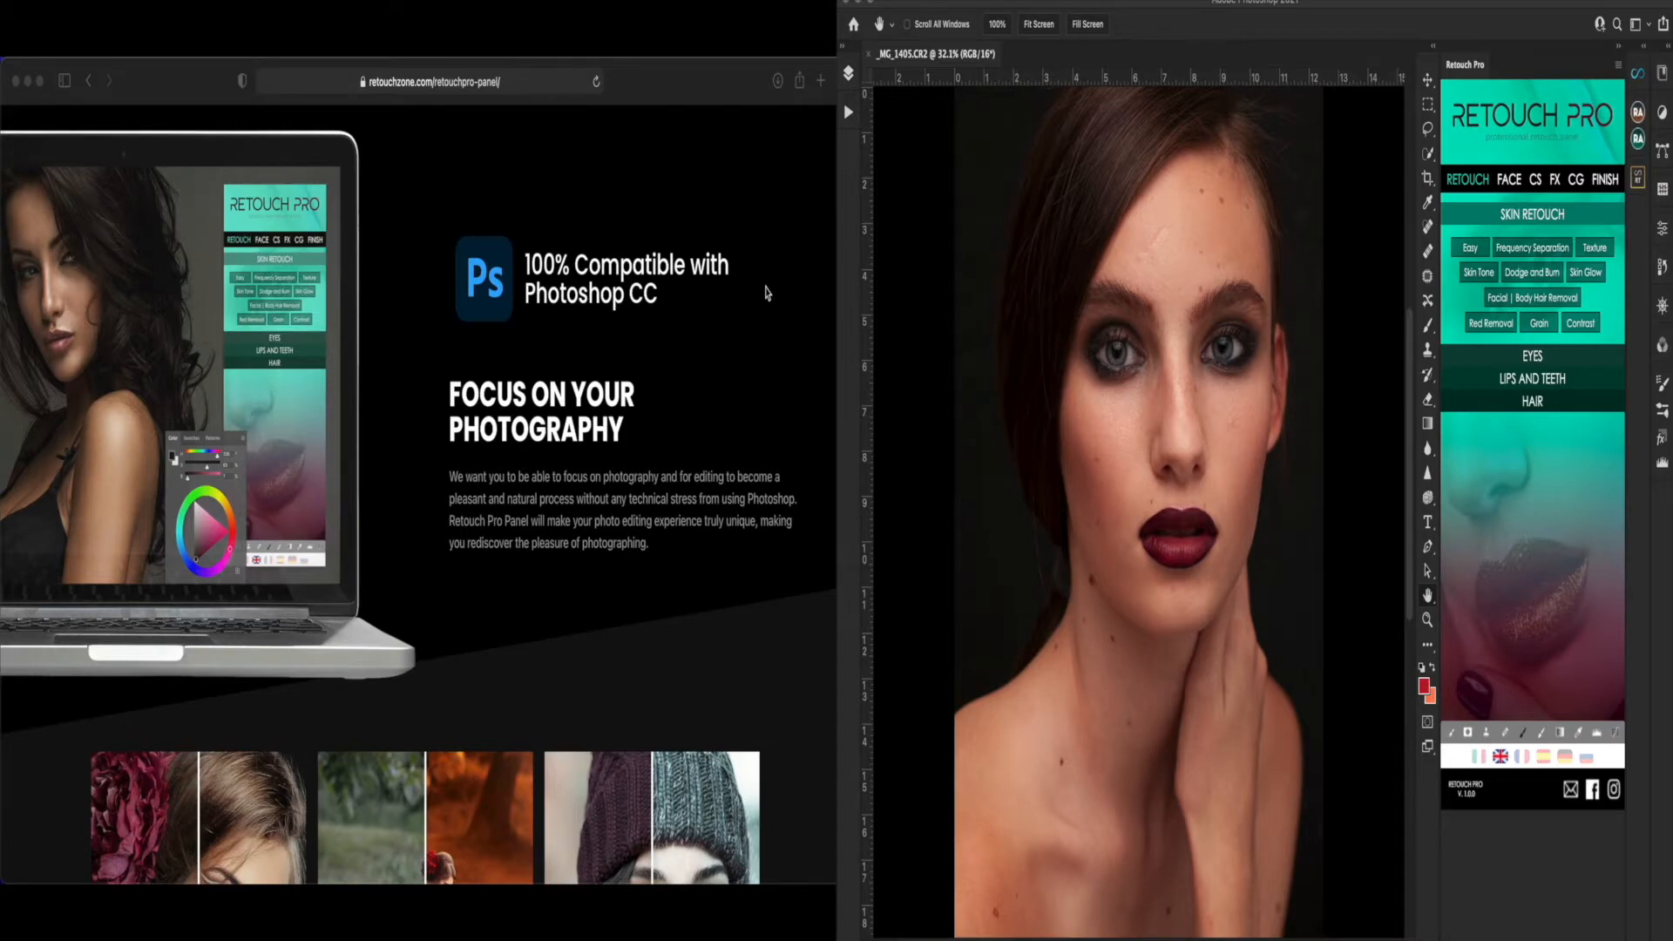
pyautogui.scroll(1, 767, 293)
pyautogui.scroll(-1, 767, 293)
pyautogui.scroll(1, 767, 293)
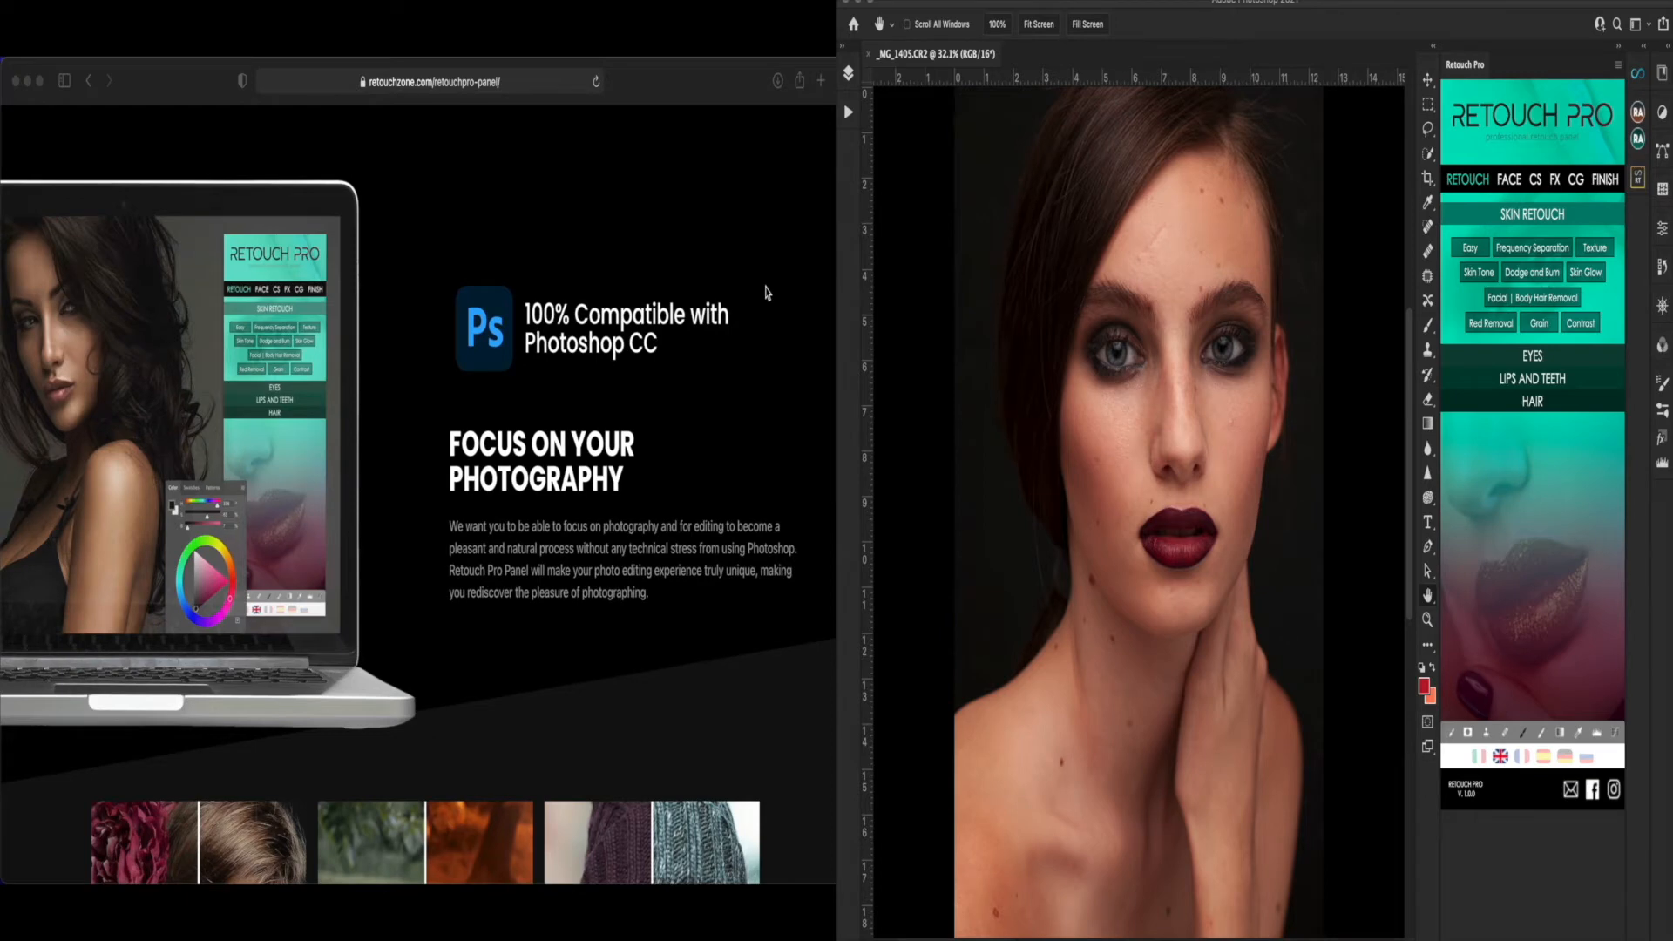
# - Examine the product page's before-and-after samples, face and body recognition, function overview, demo videos and customer reviews
pyautogui.scroll(-12, 767, 293)
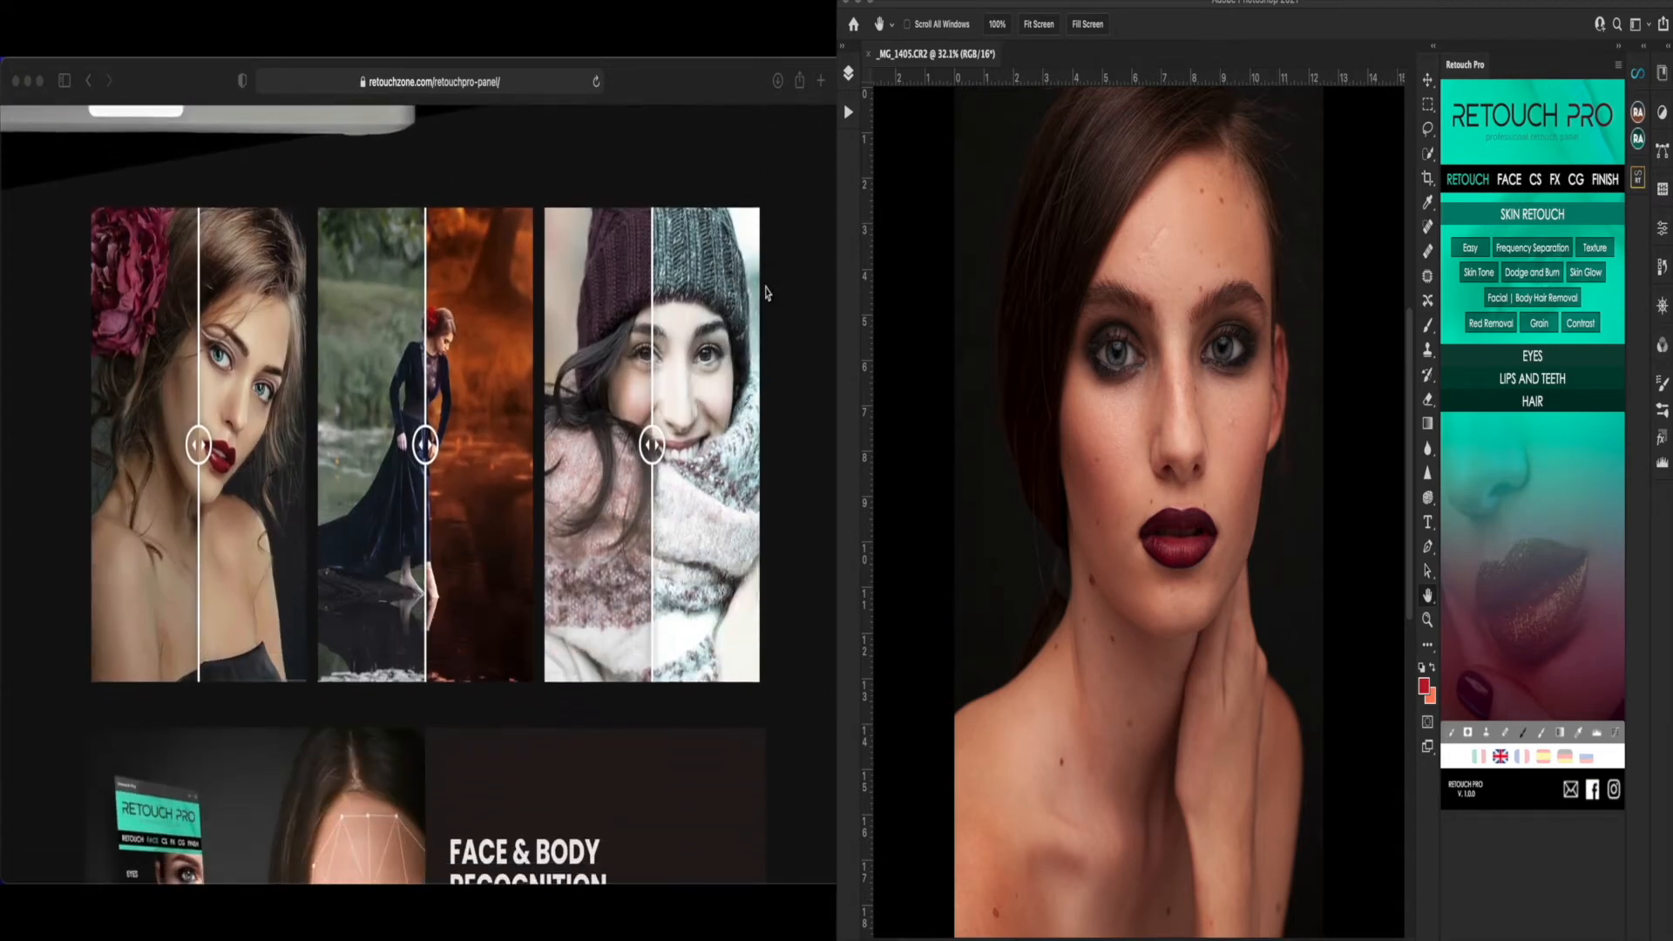
pyautogui.scroll(-8, 767, 293)
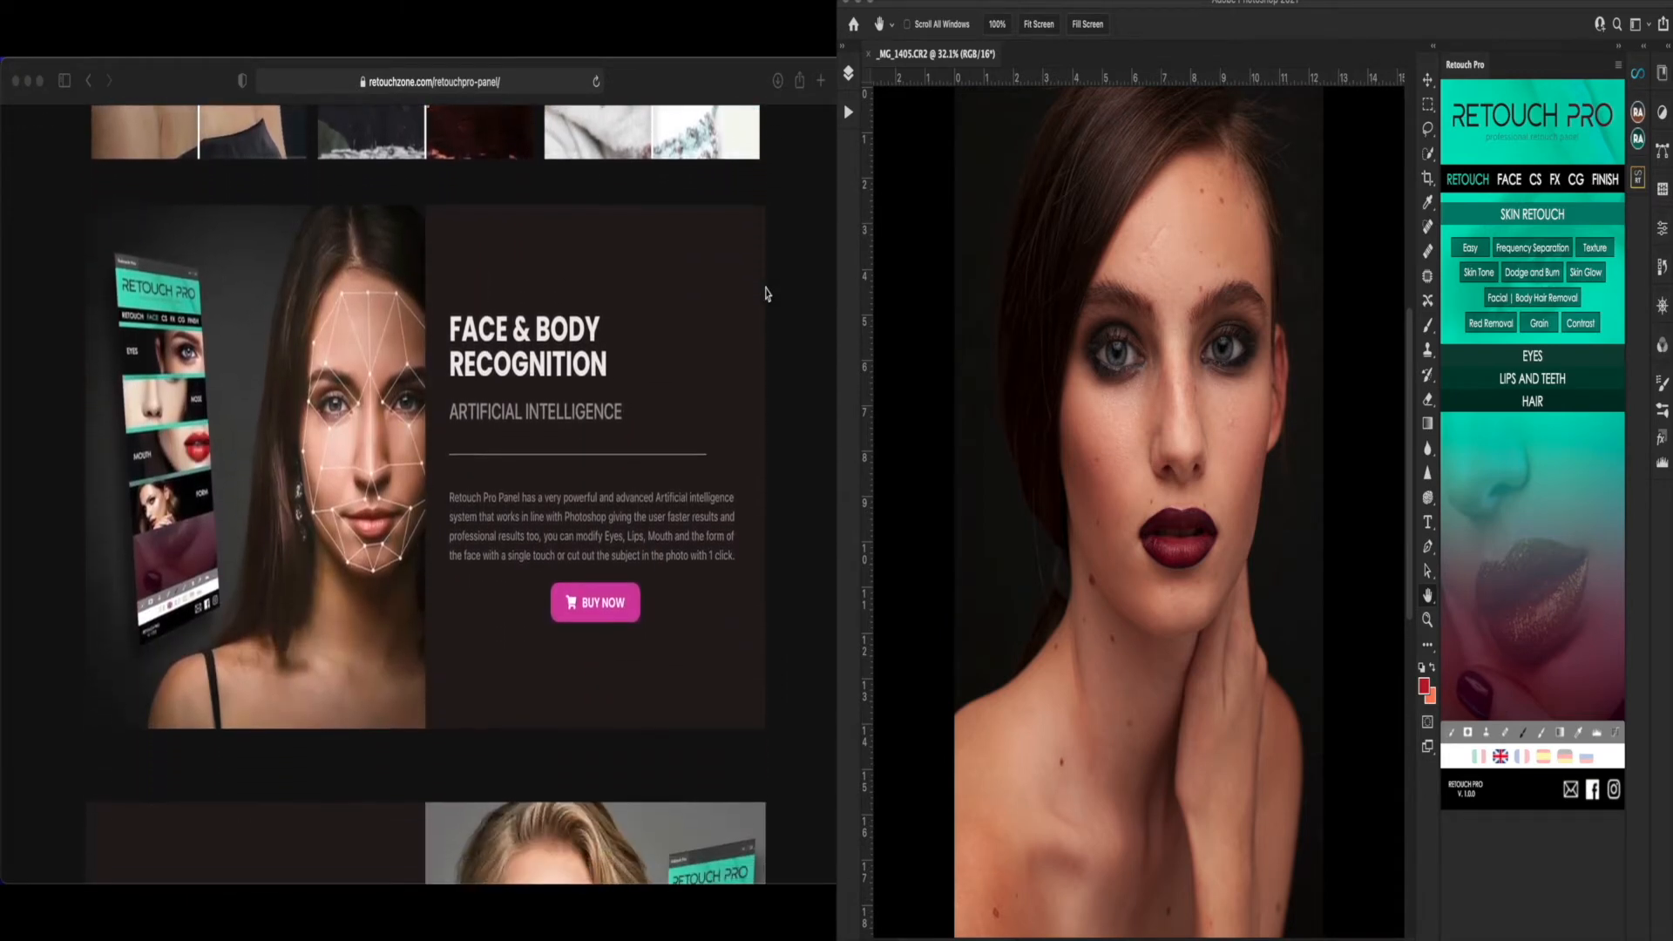
pyautogui.scroll(1, 767, 293)
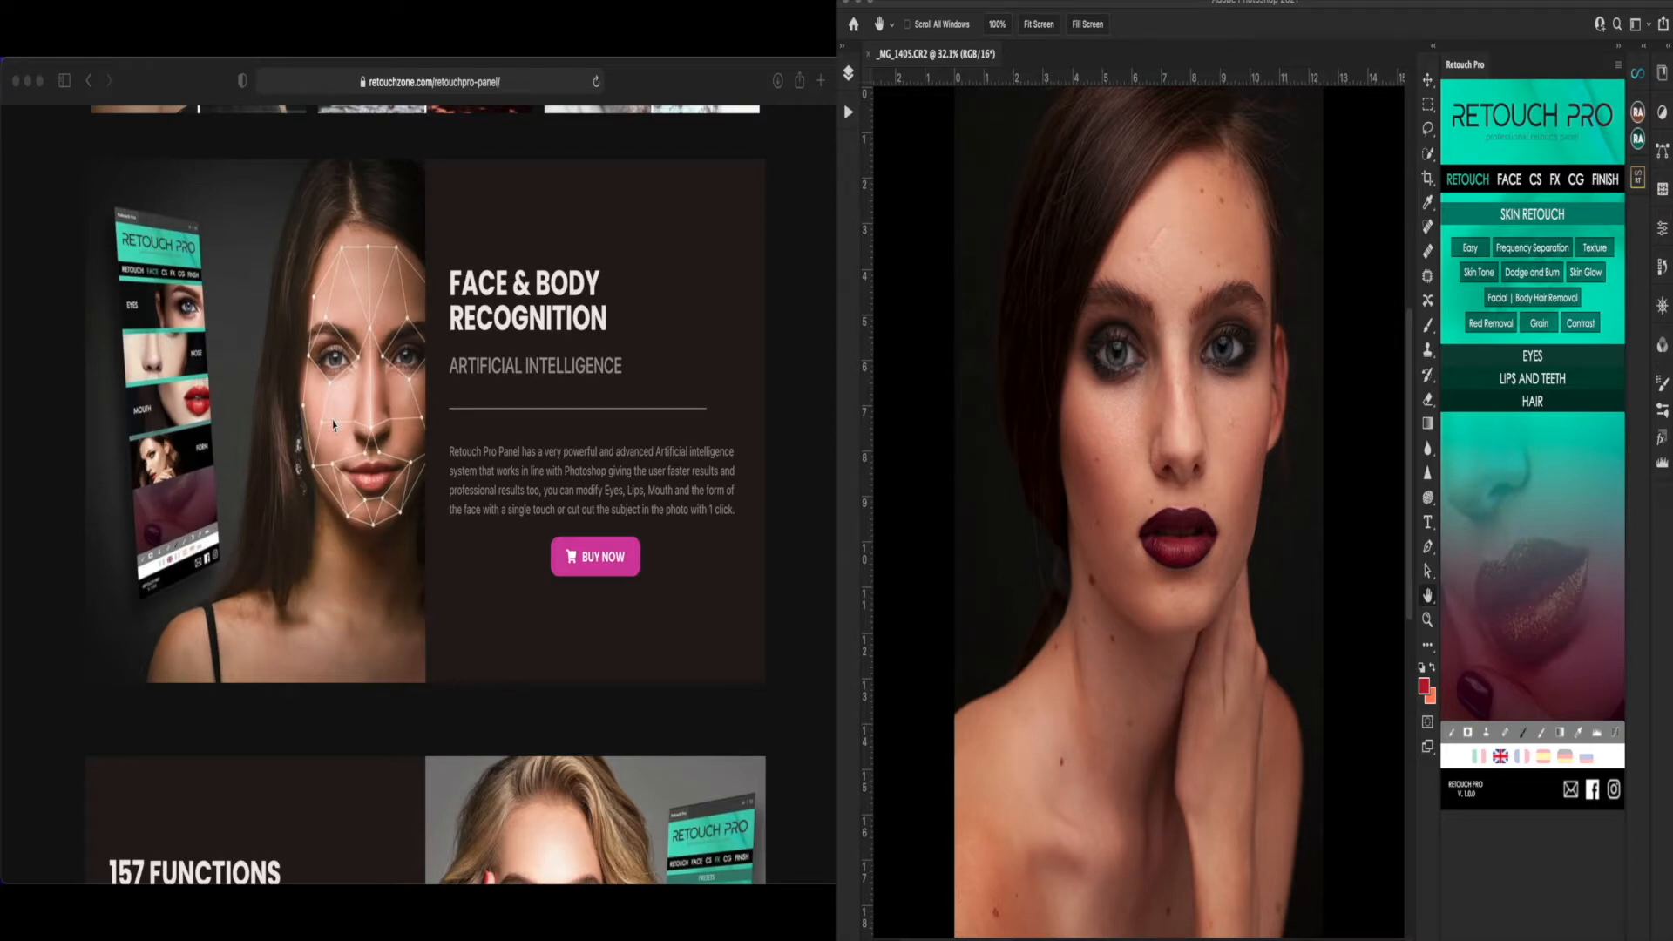
pyautogui.scroll(-7, 803, 367)
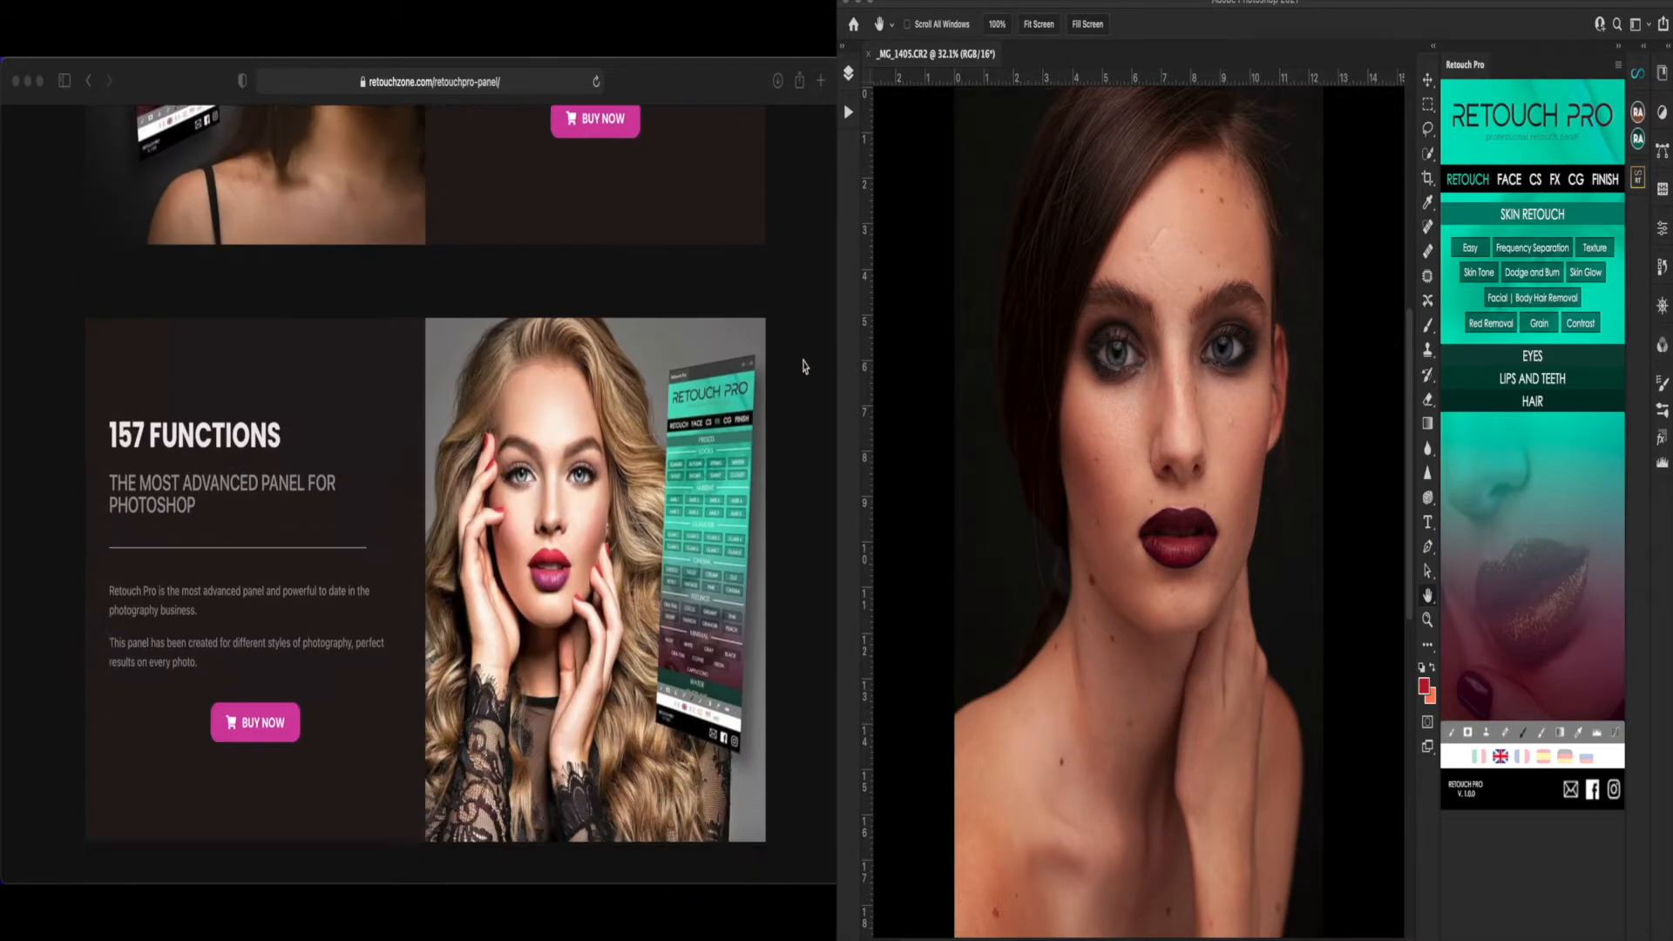
pyautogui.scroll(1, 805, 367)
pyautogui.scroll(-1, 805, 367)
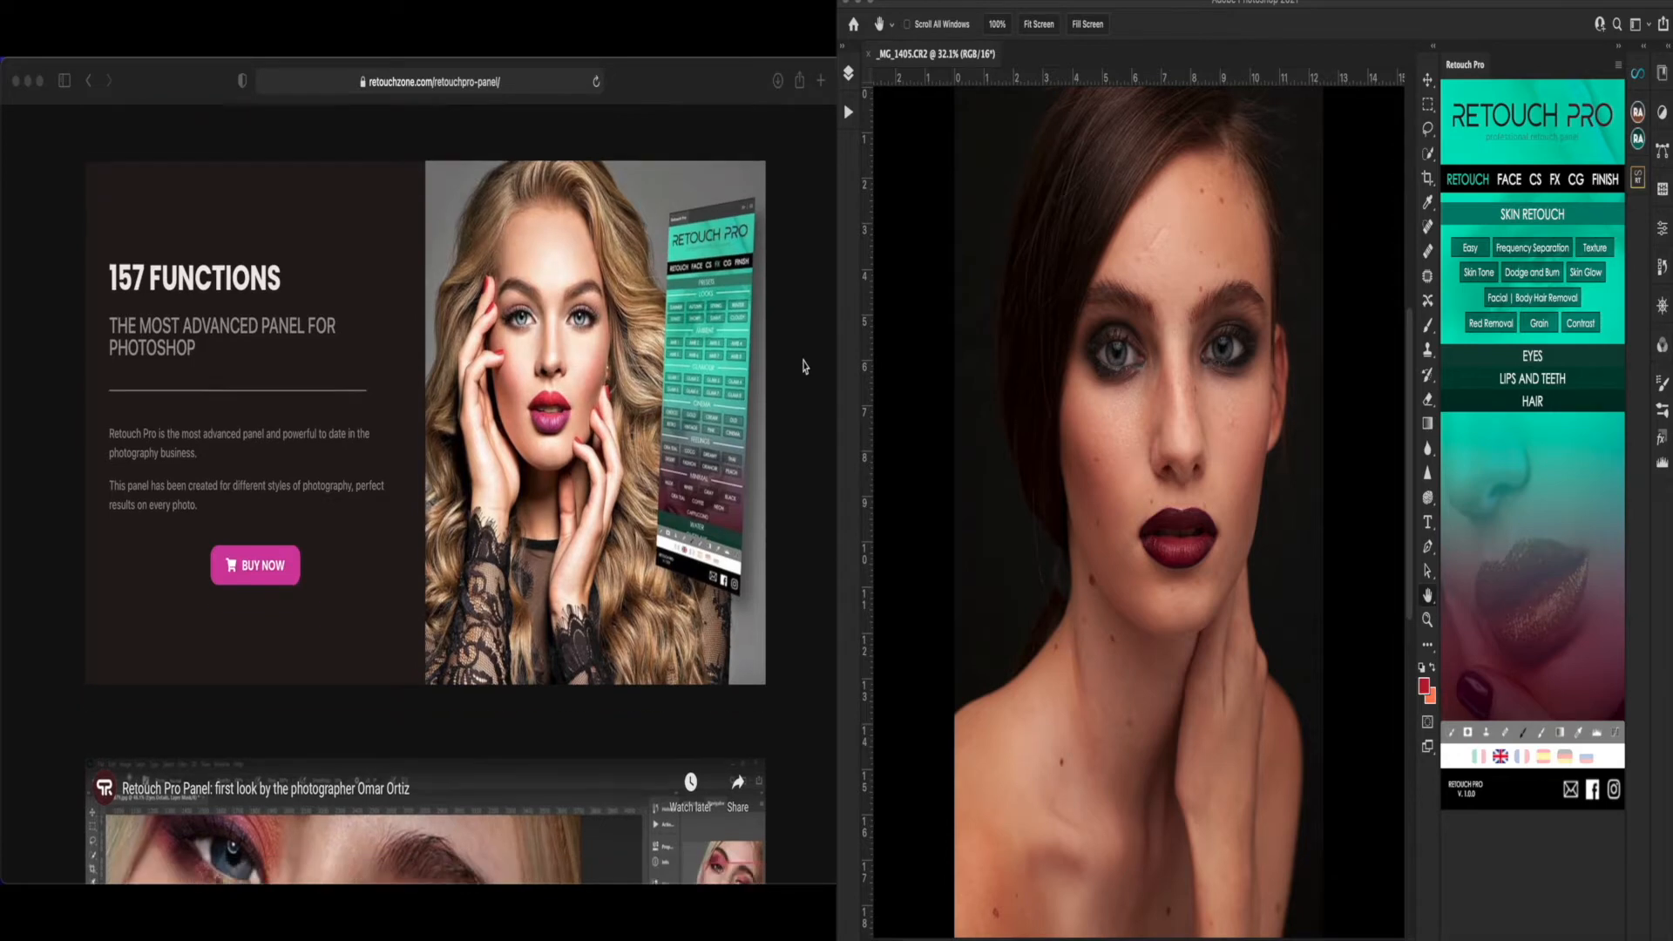
pyautogui.scroll(-1, 803, 367)
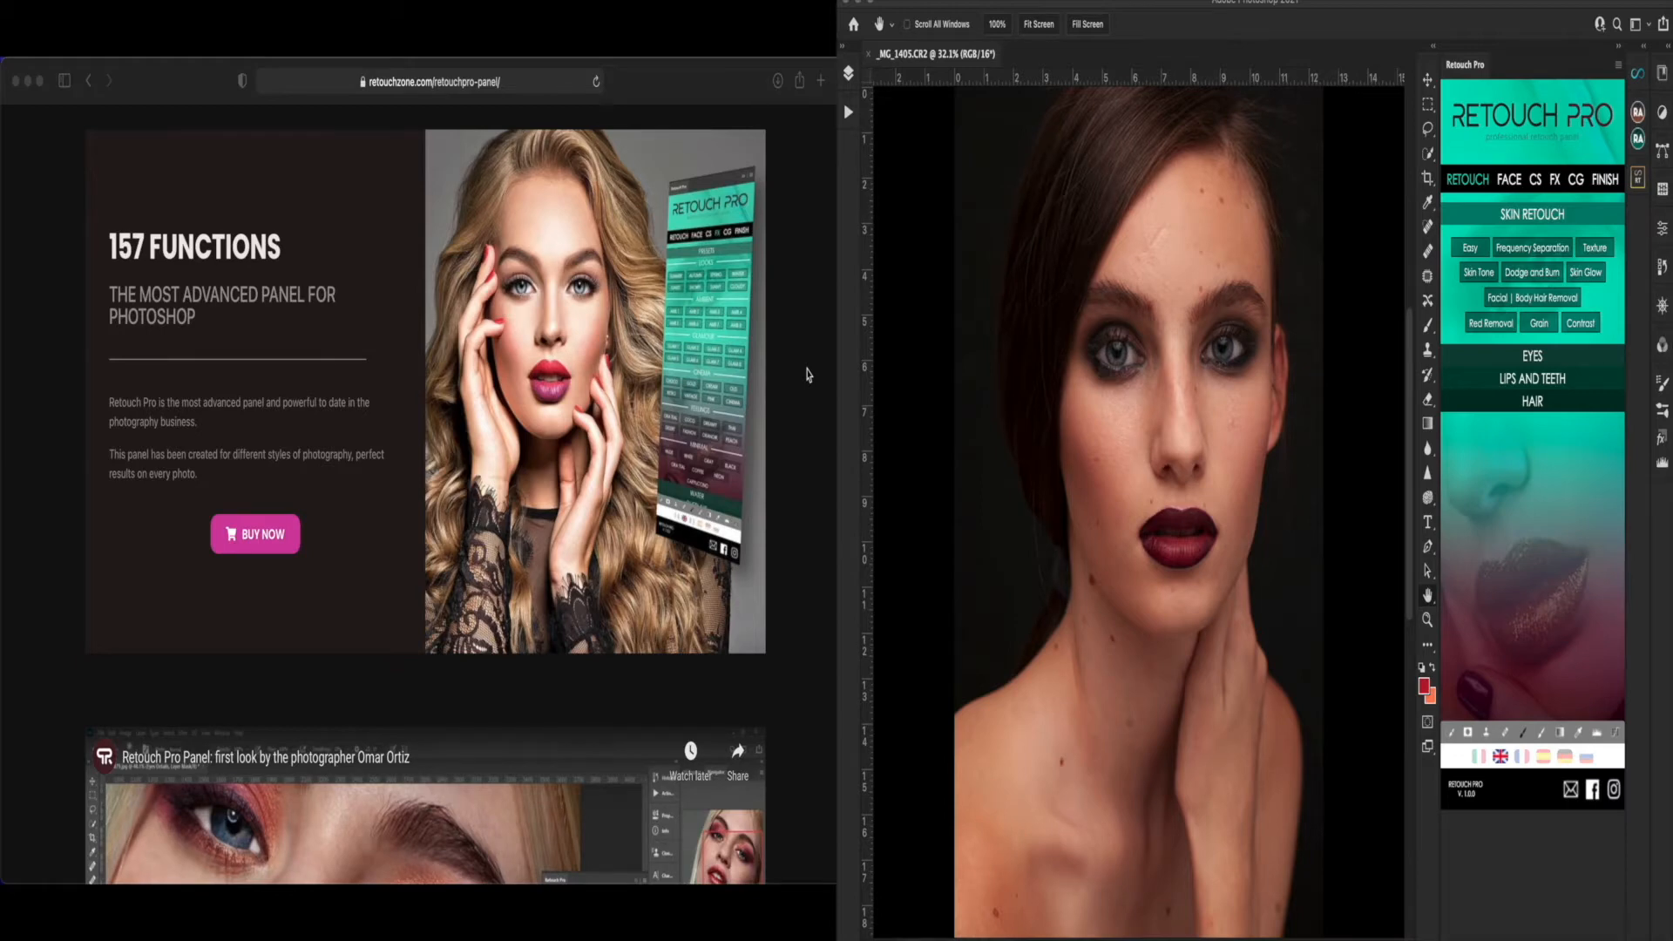
pyautogui.scroll(-10, 807, 375)
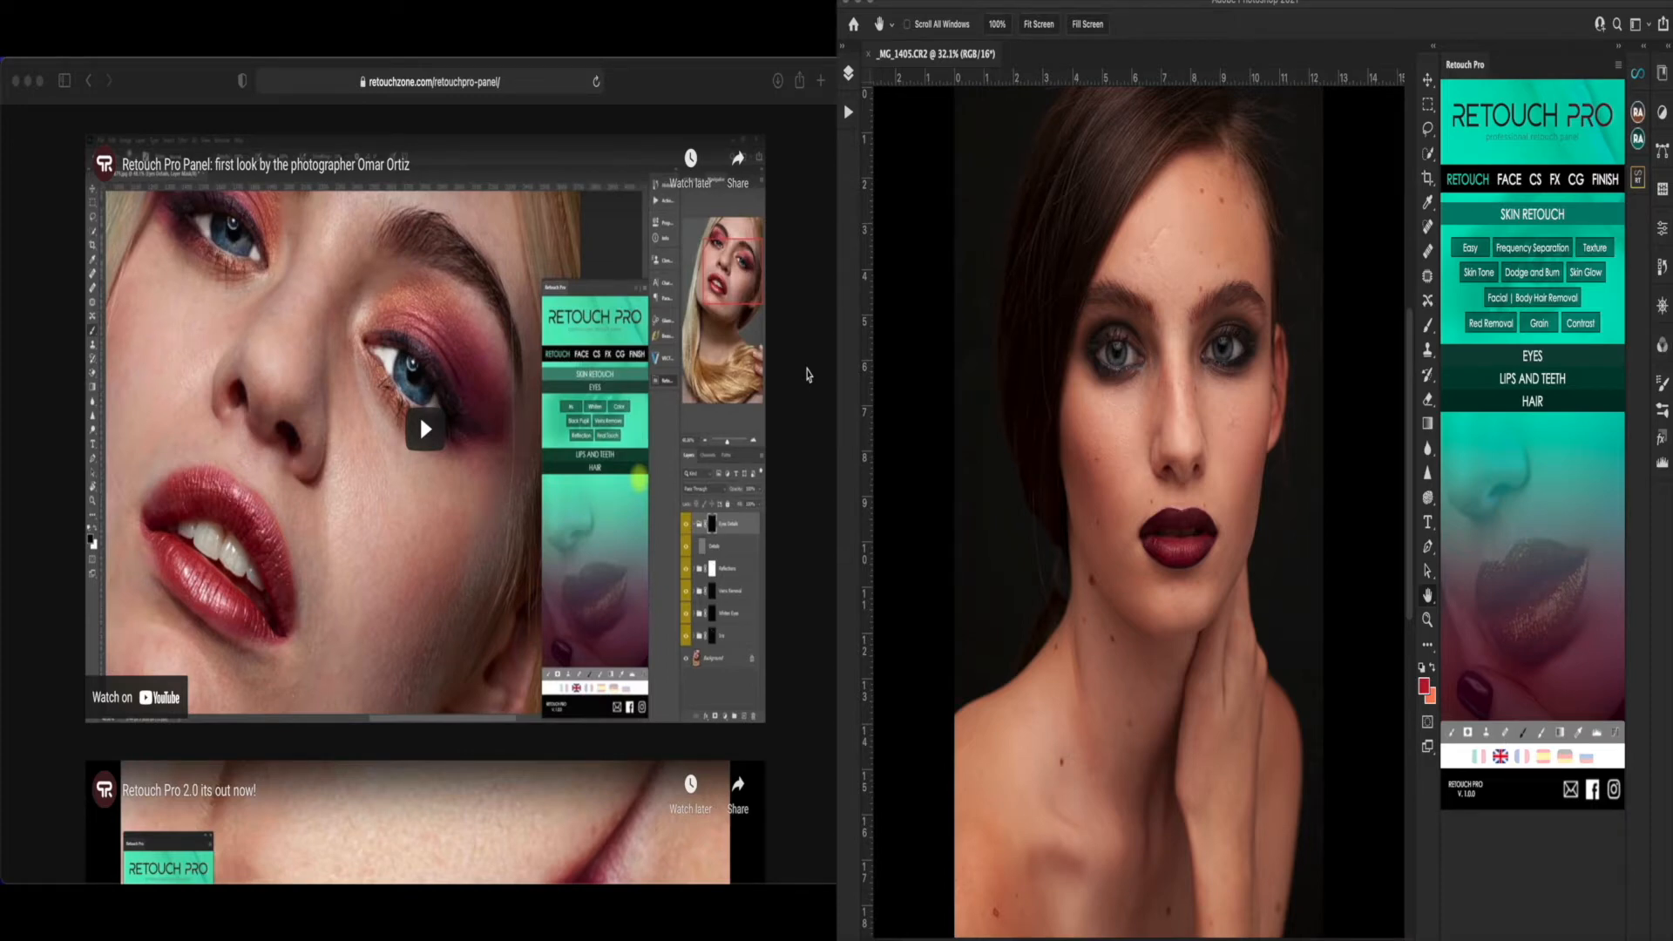
pyautogui.scroll(-15, 807, 375)
pyautogui.scroll(1, 807, 375)
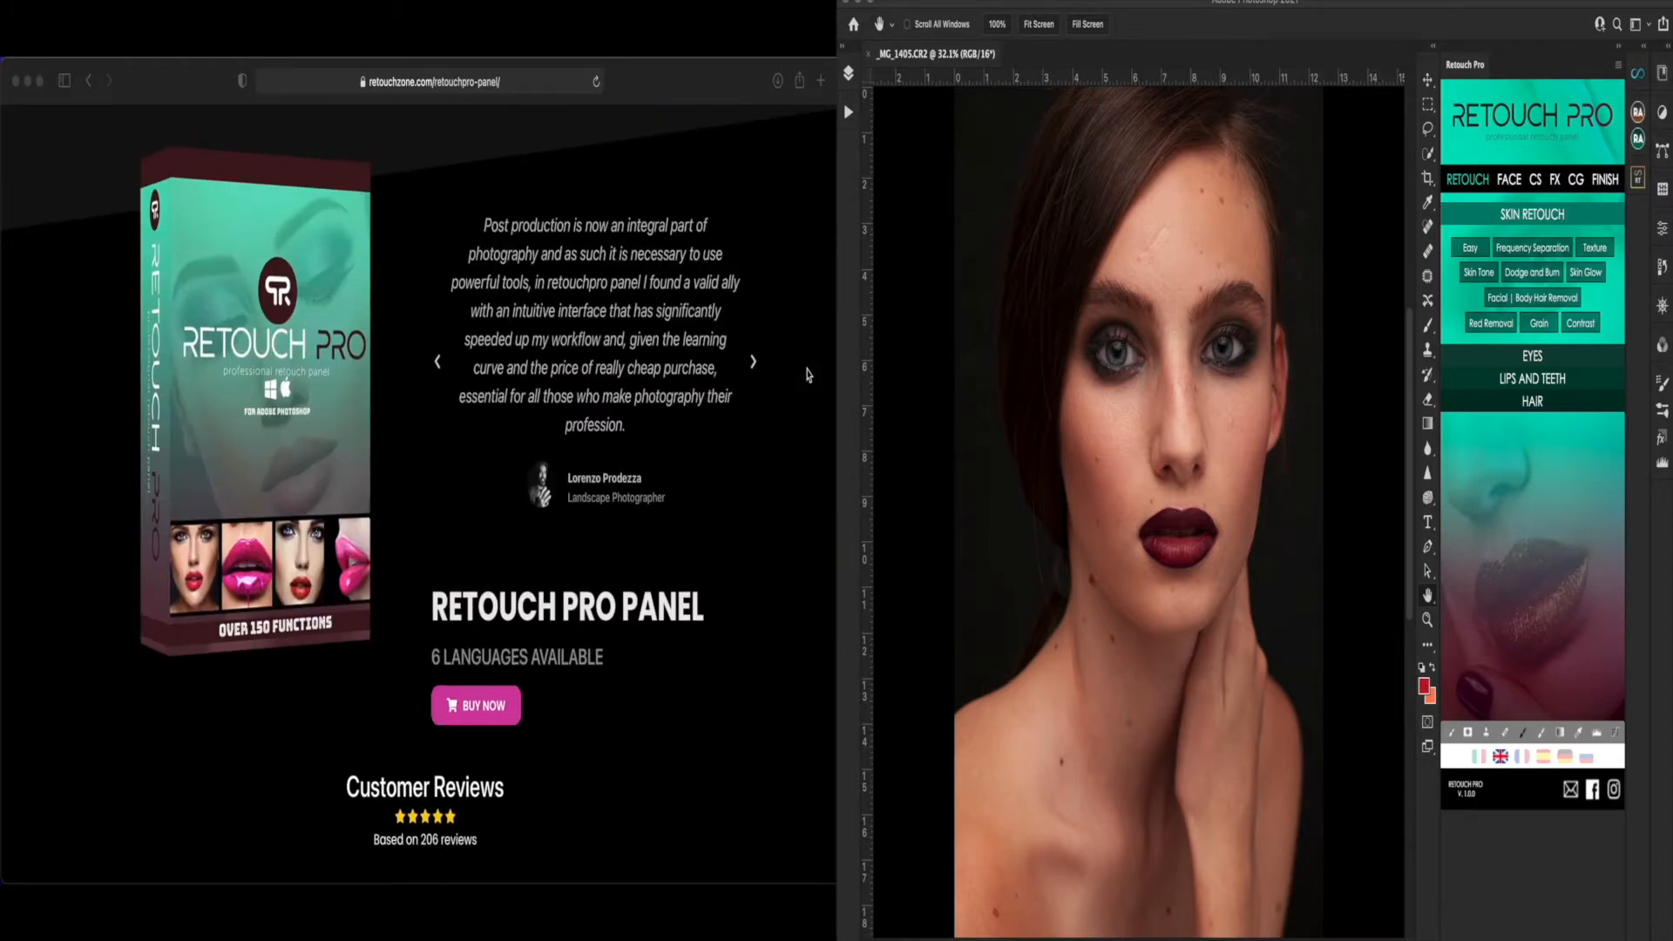
pyautogui.scroll(-14, 807, 374)
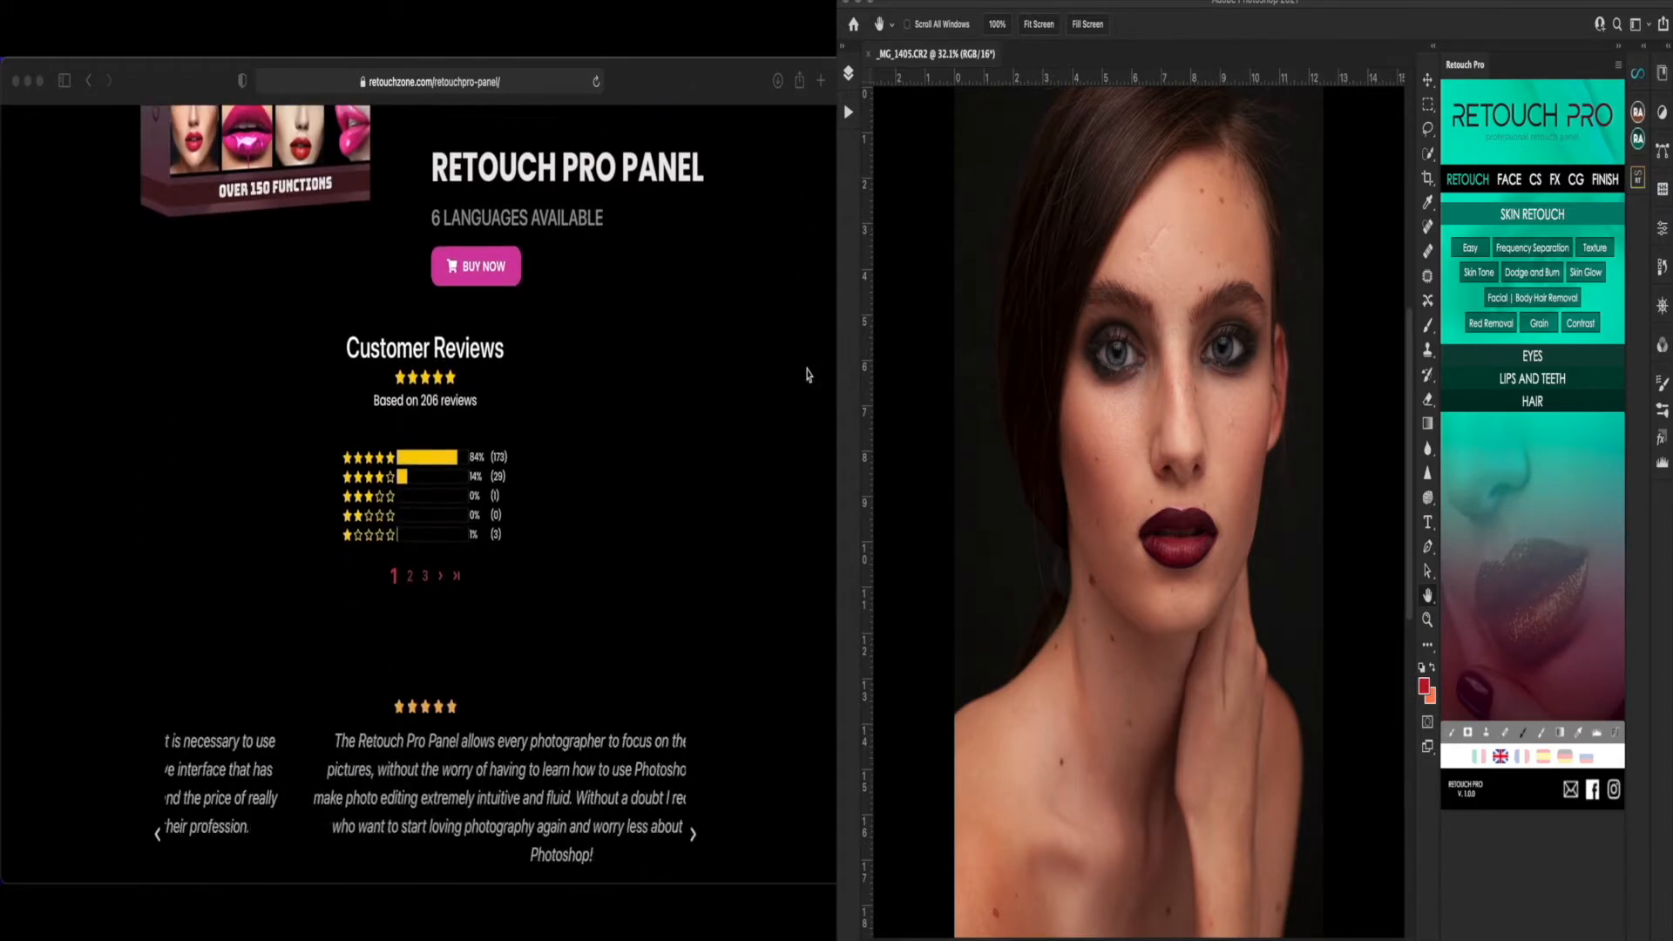
# - Examine the product page's overviews of the panel's Retouch, Face, Clothes, FX, Color Grading and Finish sections
pyautogui.scroll(-15, 807, 374)
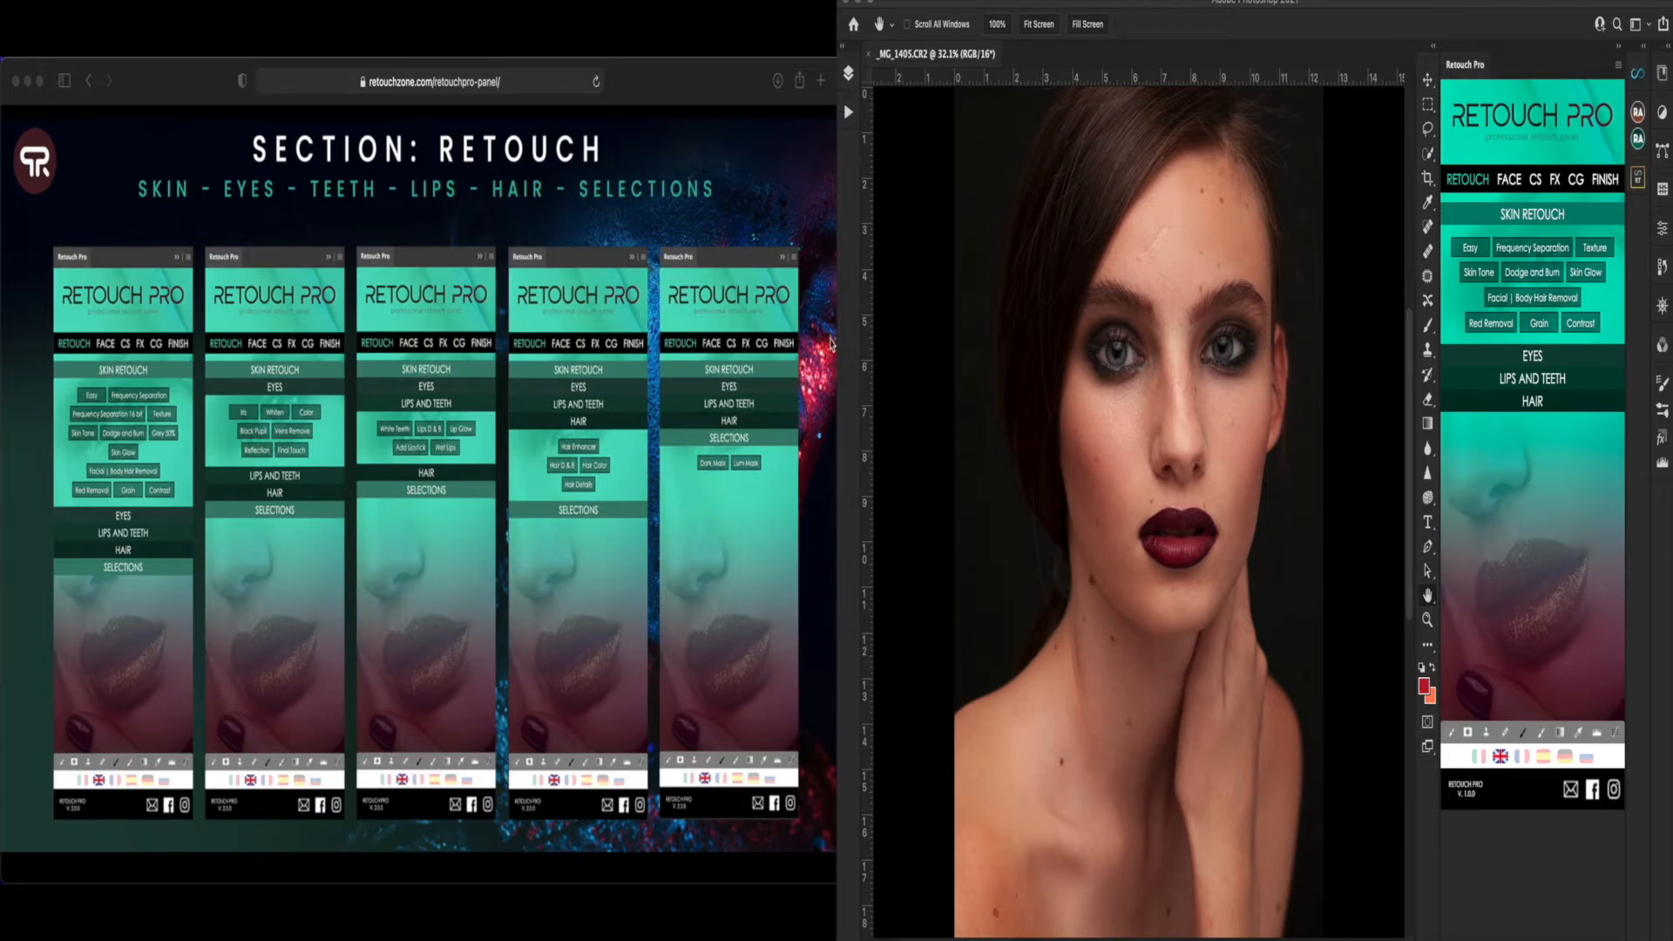
pyautogui.scroll(-10, 830, 342)
pyautogui.scroll(1, 830, 342)
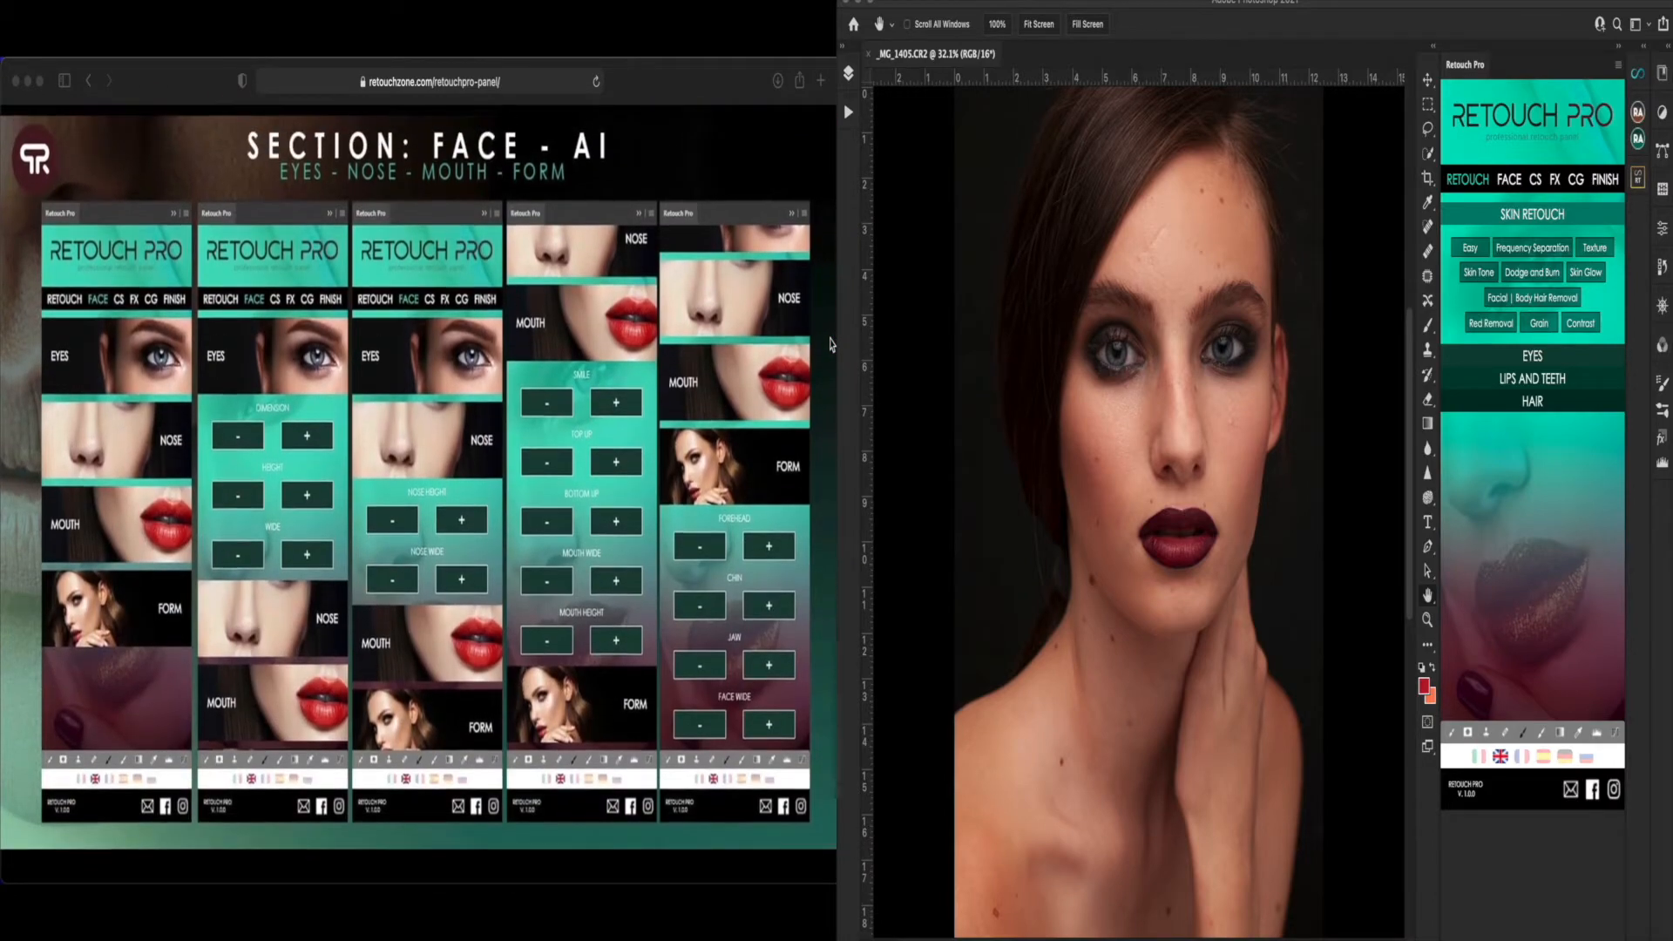
pyautogui.scroll(-8, 830, 342)
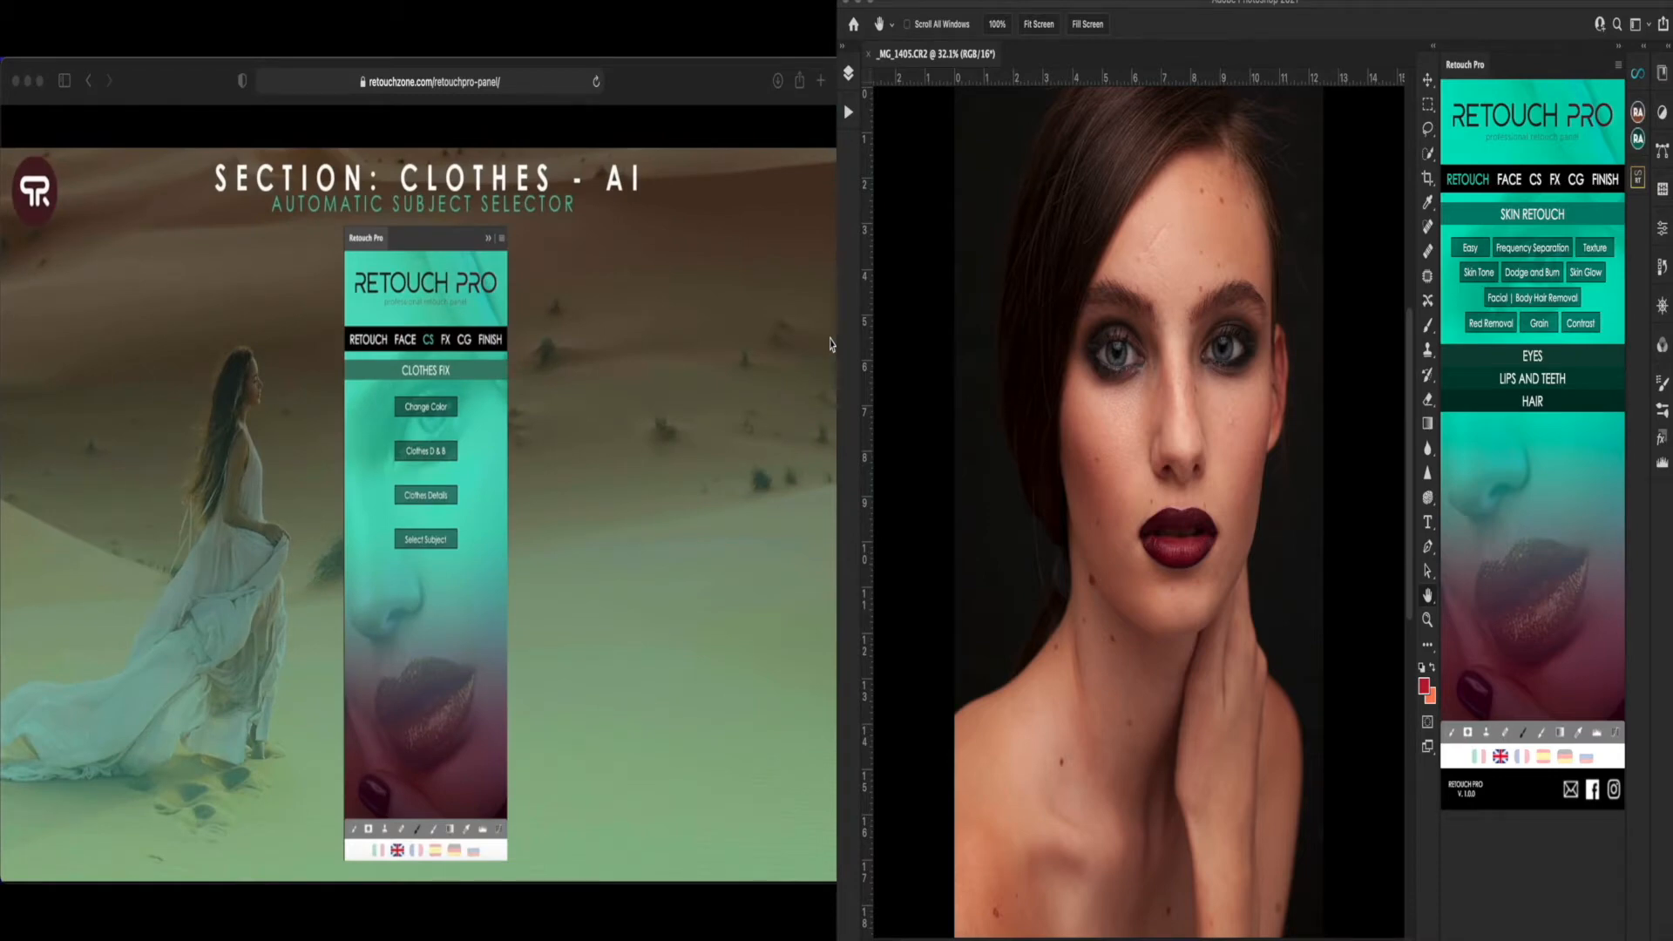
pyautogui.scroll(-1, 829, 342)
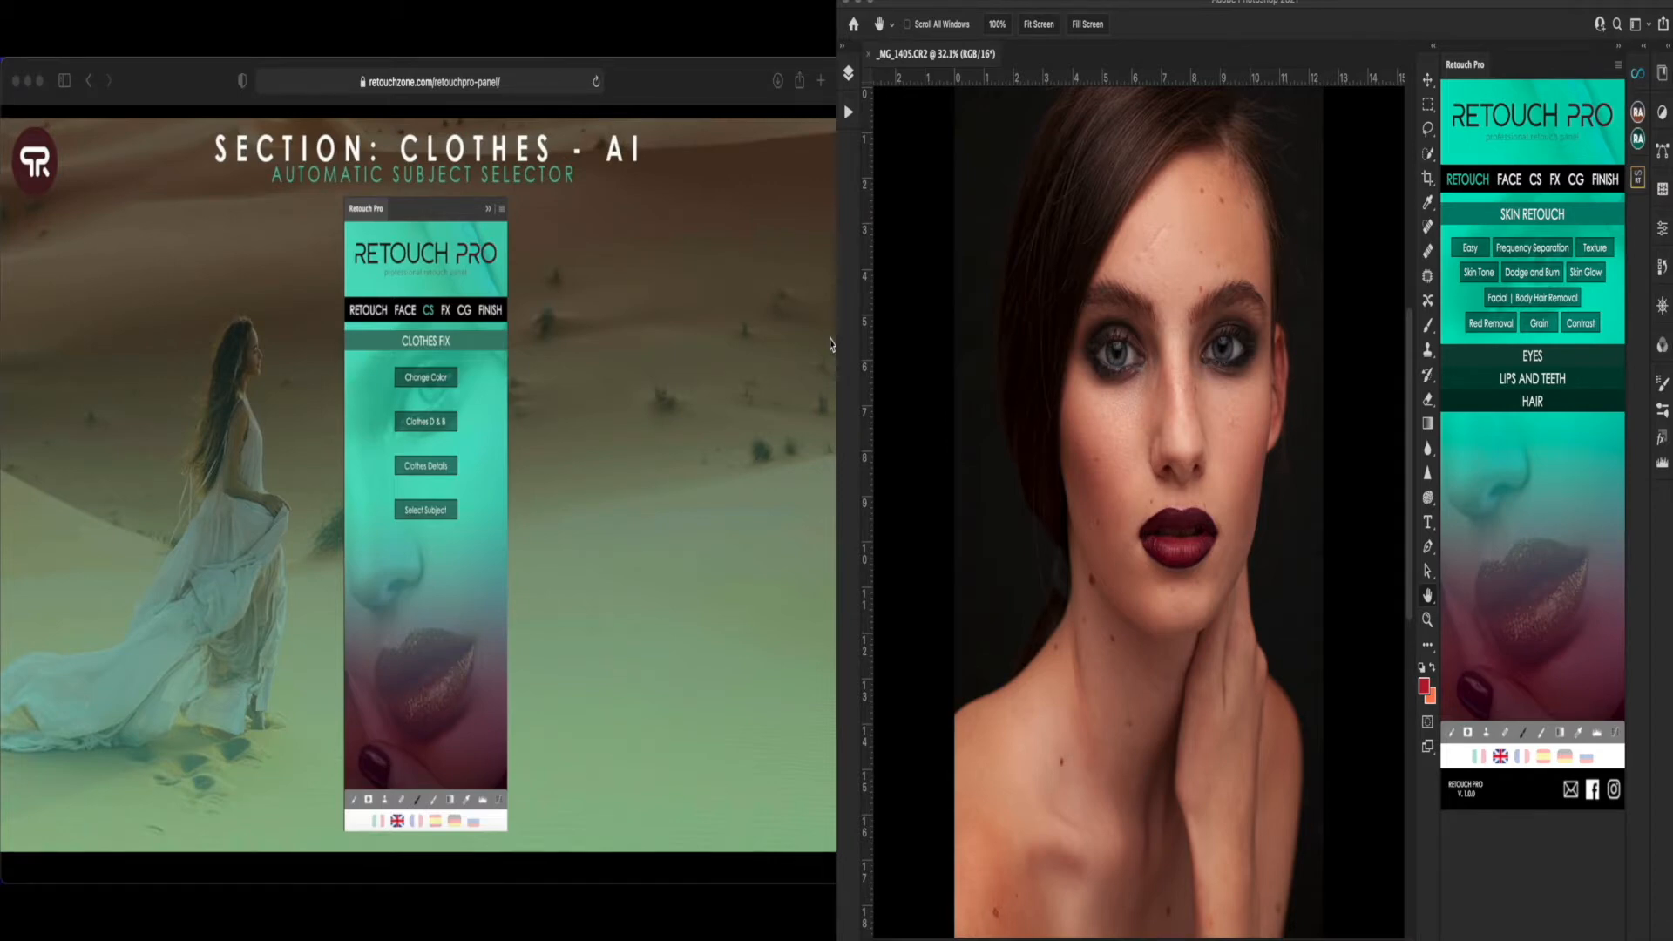
pyautogui.scroll(-8, 830, 345)
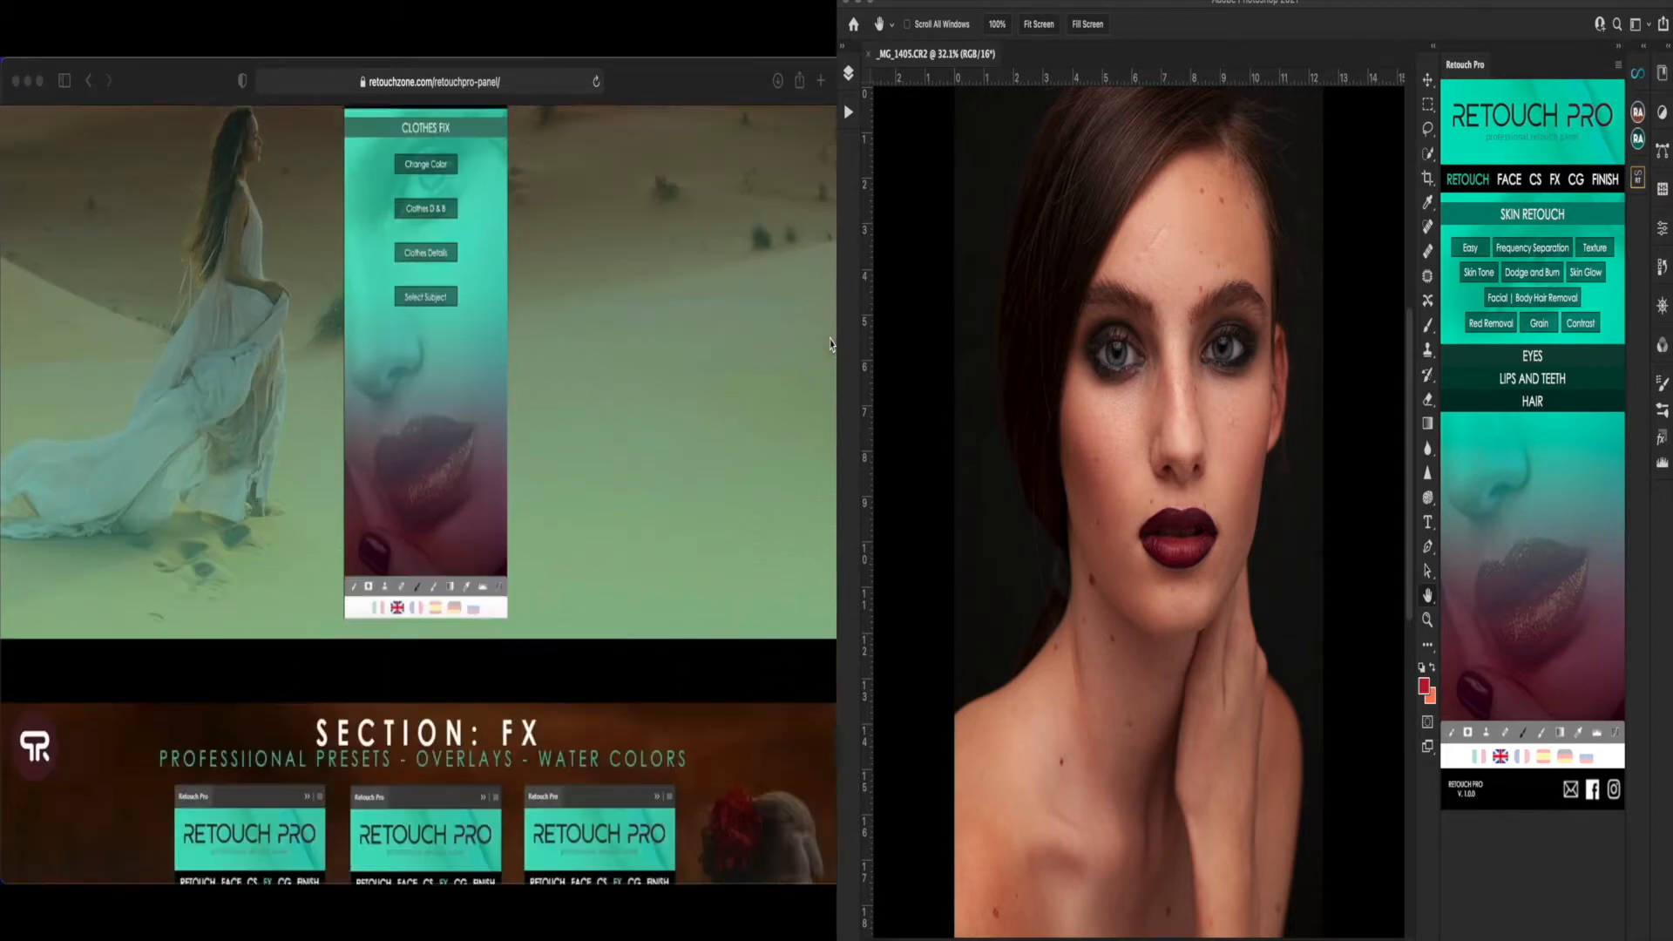
pyautogui.scroll(-3, 829, 344)
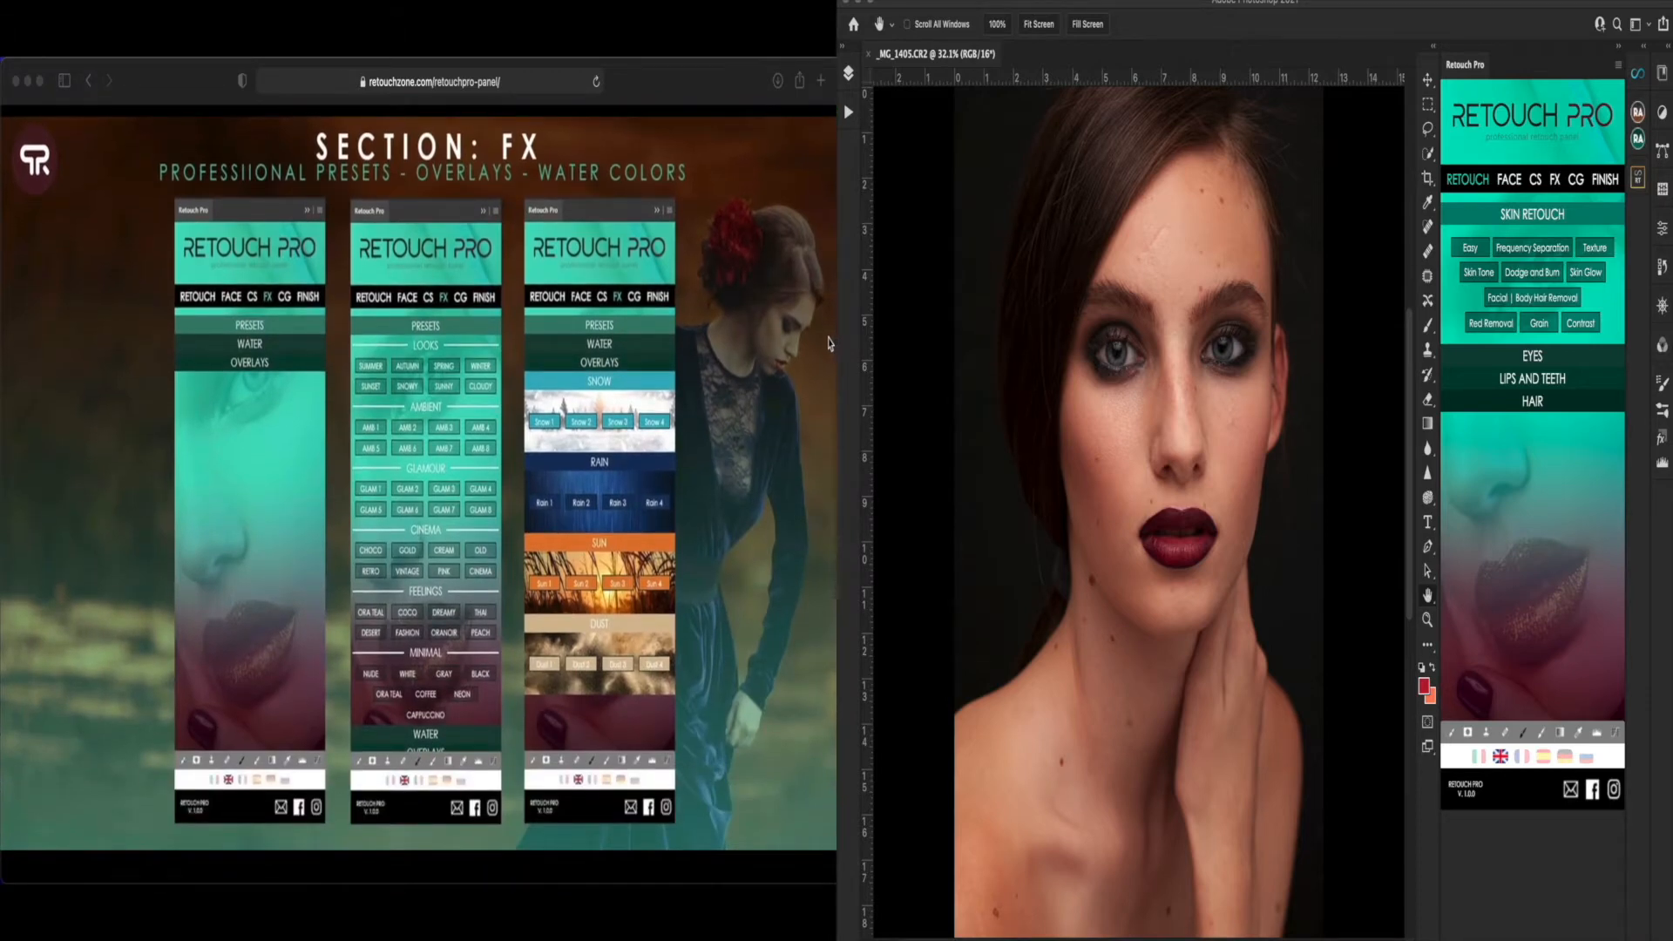
pyautogui.scroll(-1, 820, 345)
pyautogui.scroll(1, 819, 345)
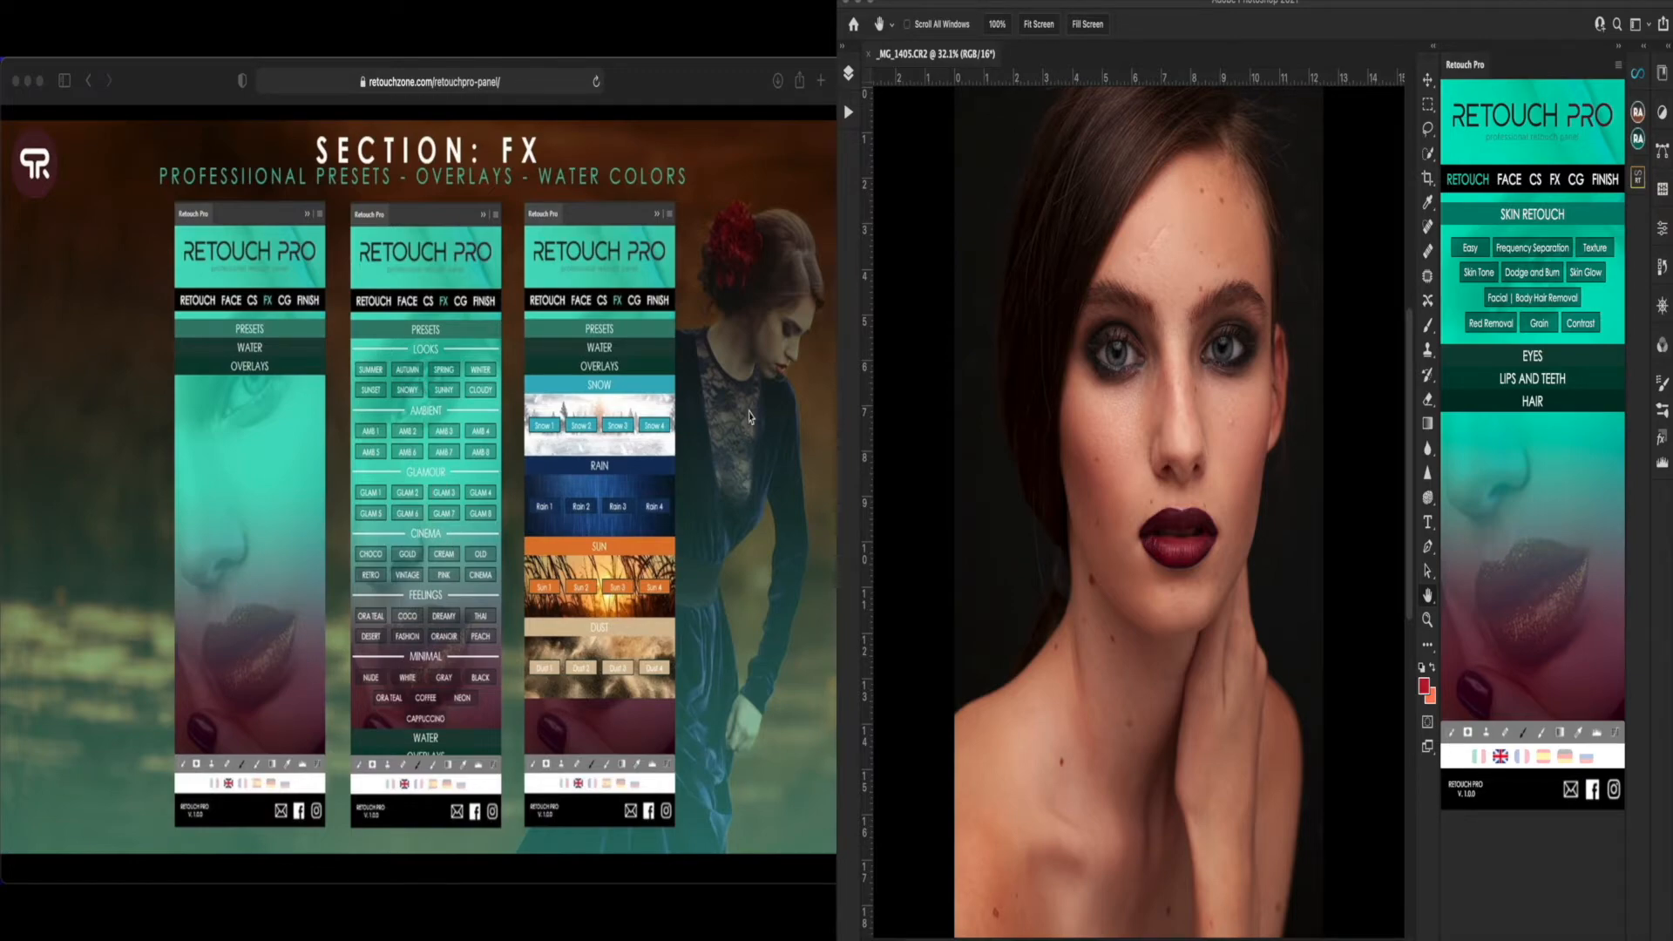
pyautogui.scroll(-10, 750, 417)
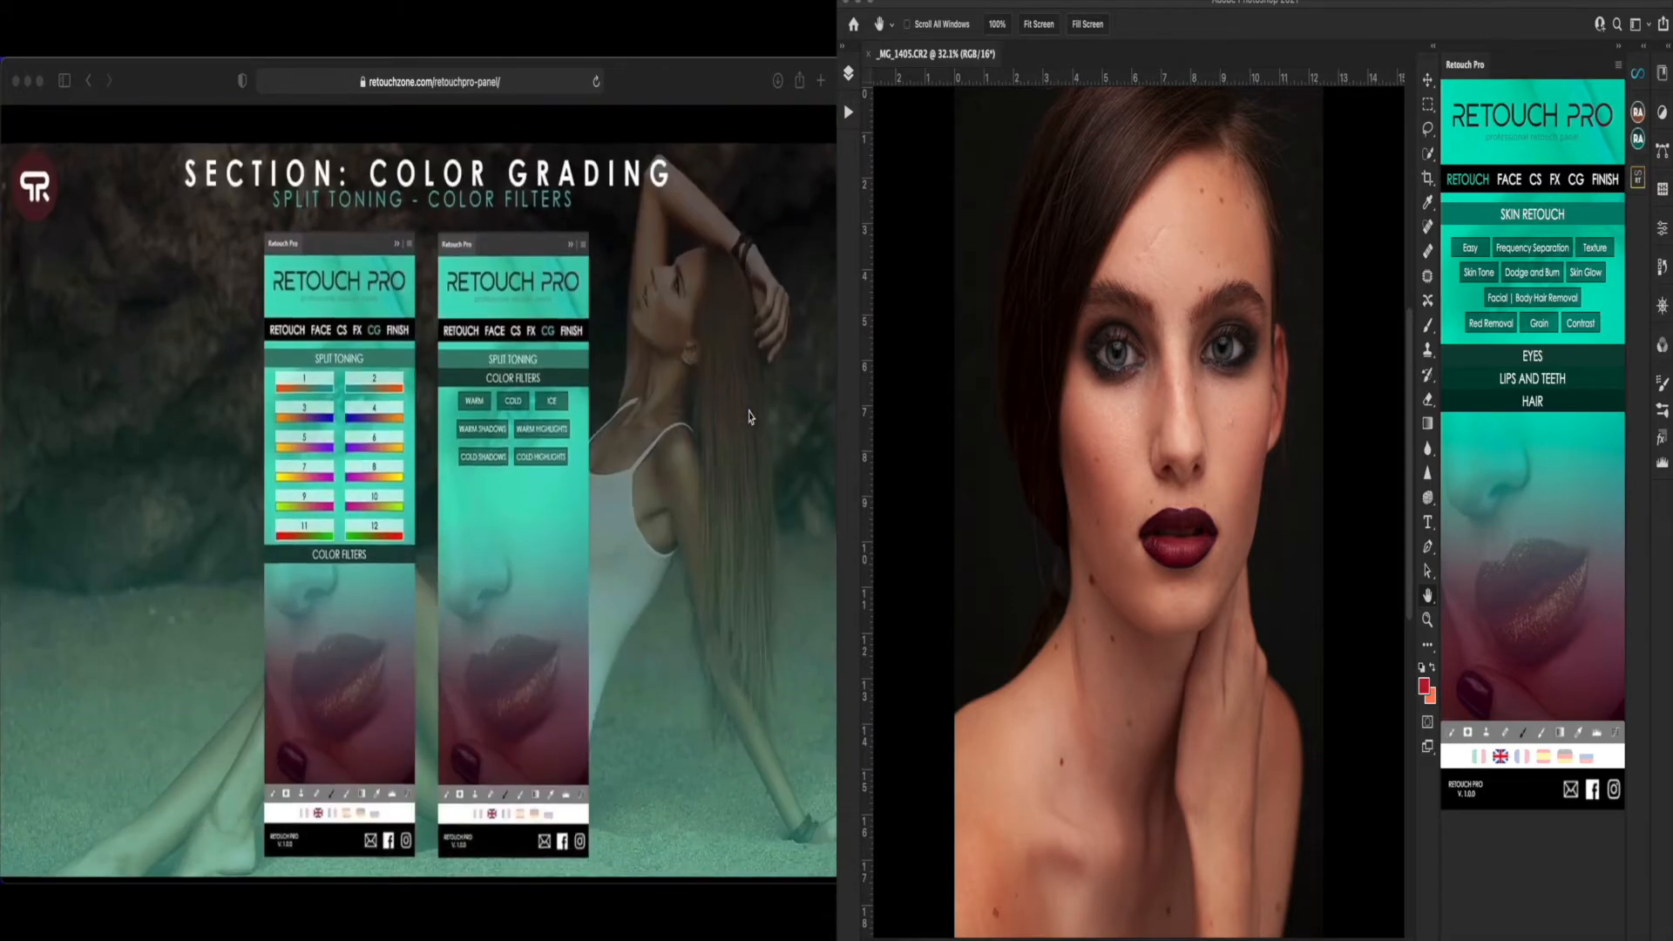
pyautogui.scroll(-1, 750, 416)
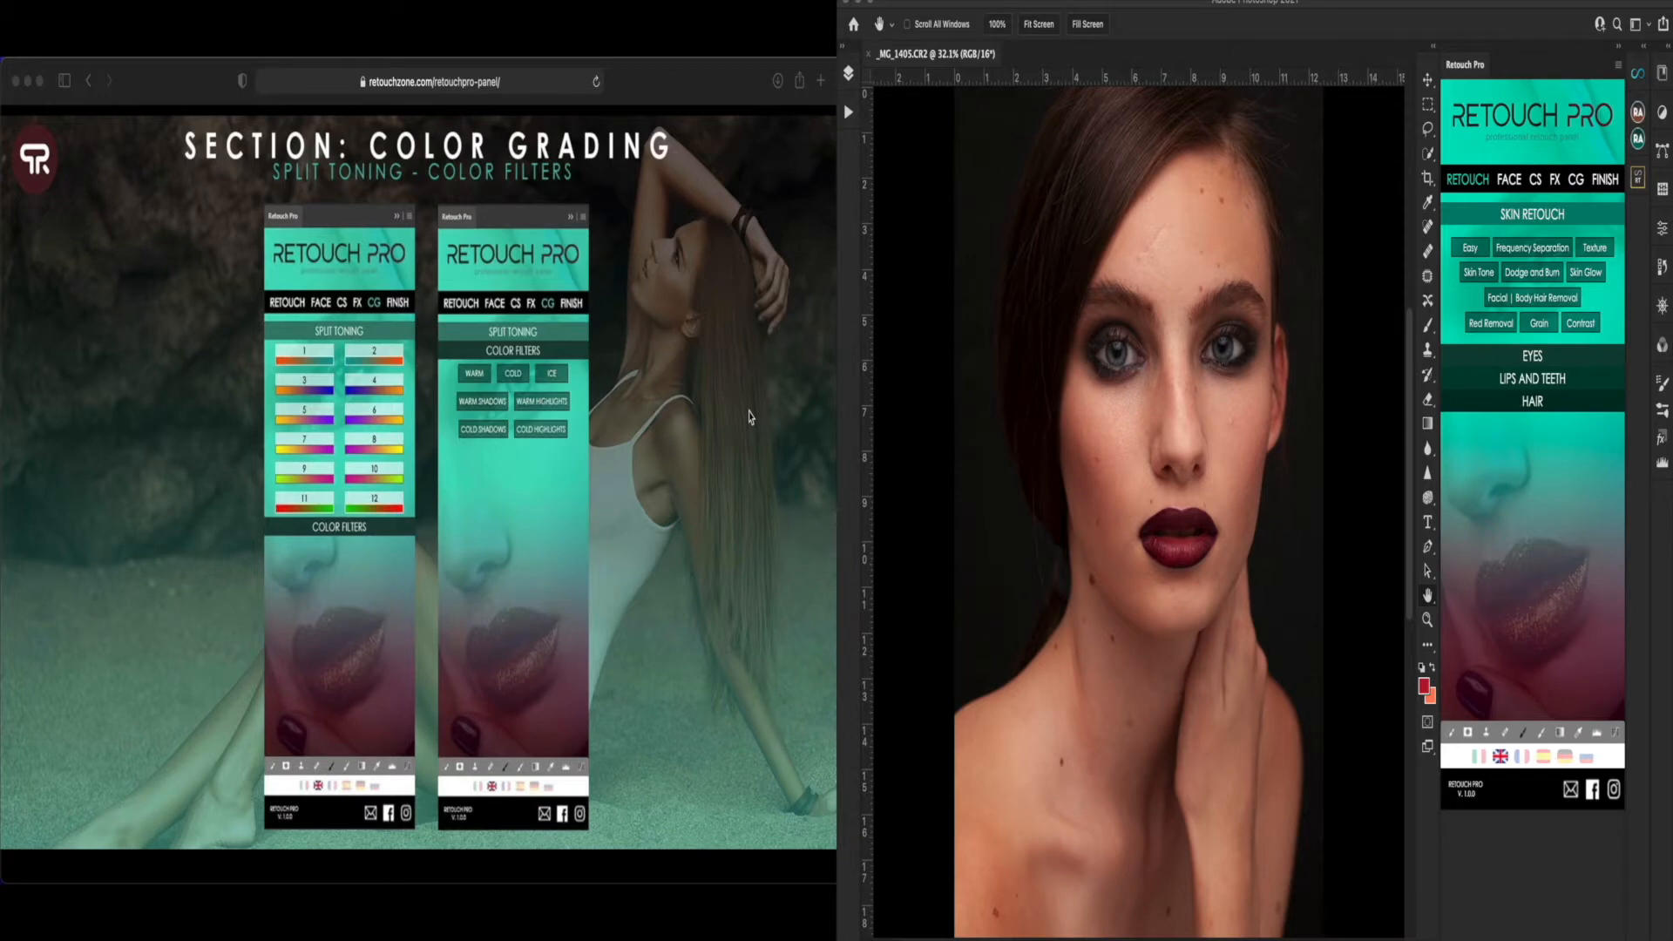
pyautogui.scroll(-10, 750, 416)
pyautogui.scroll(-1, 749, 416)
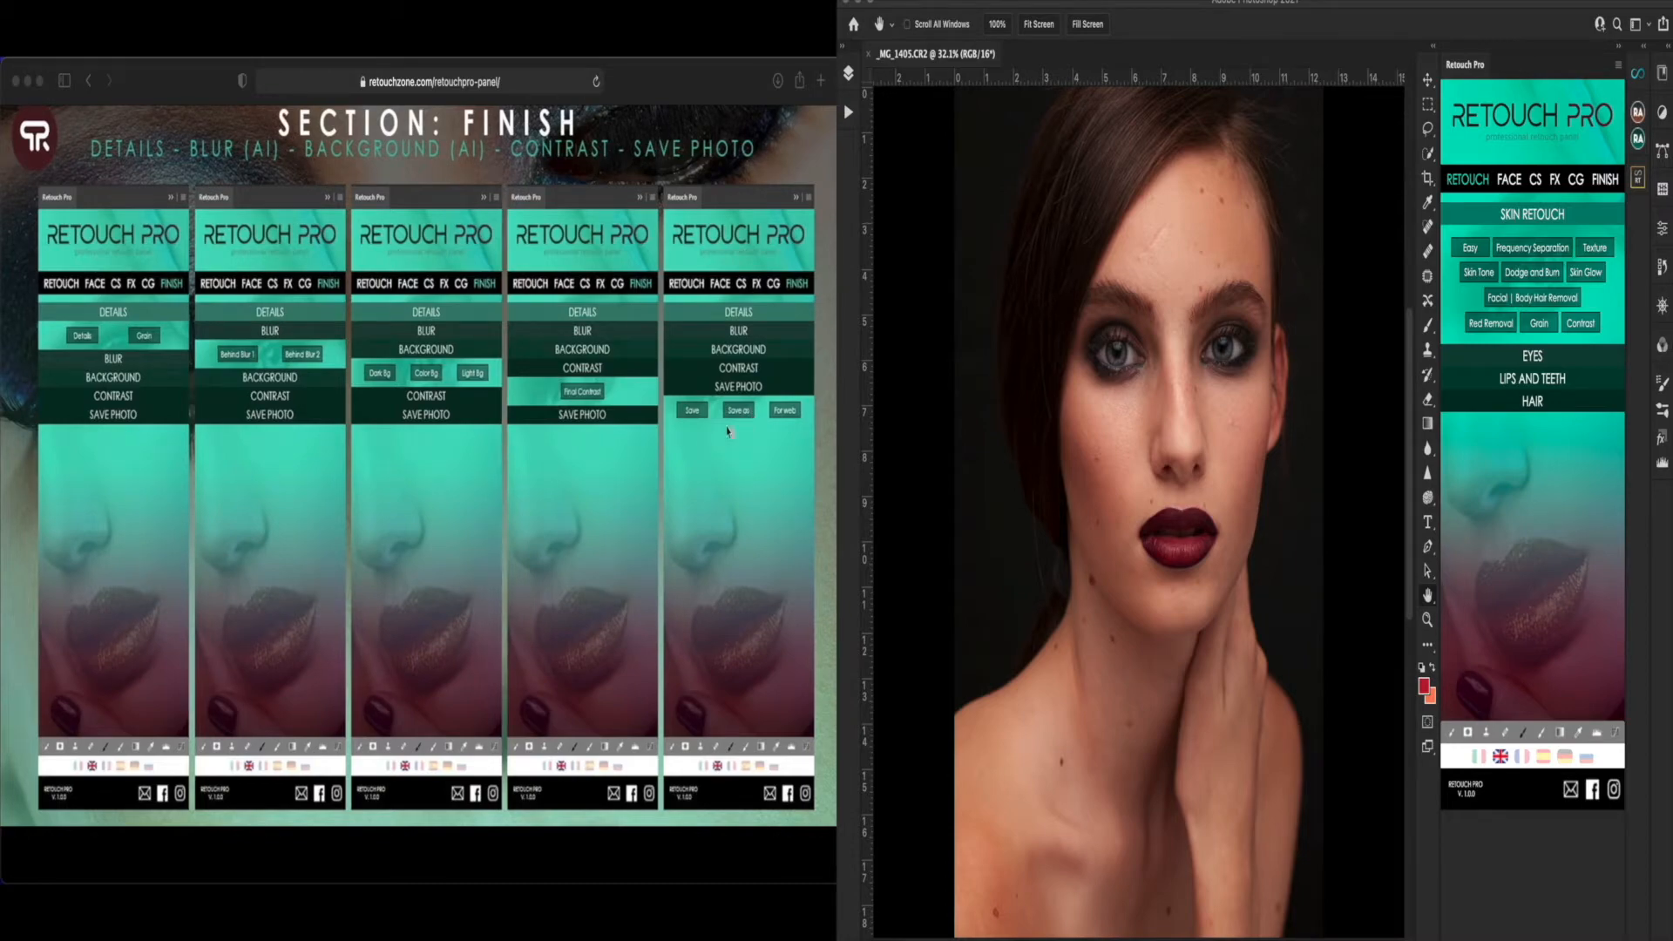
pyautogui.scroll(-15, 824, 417)
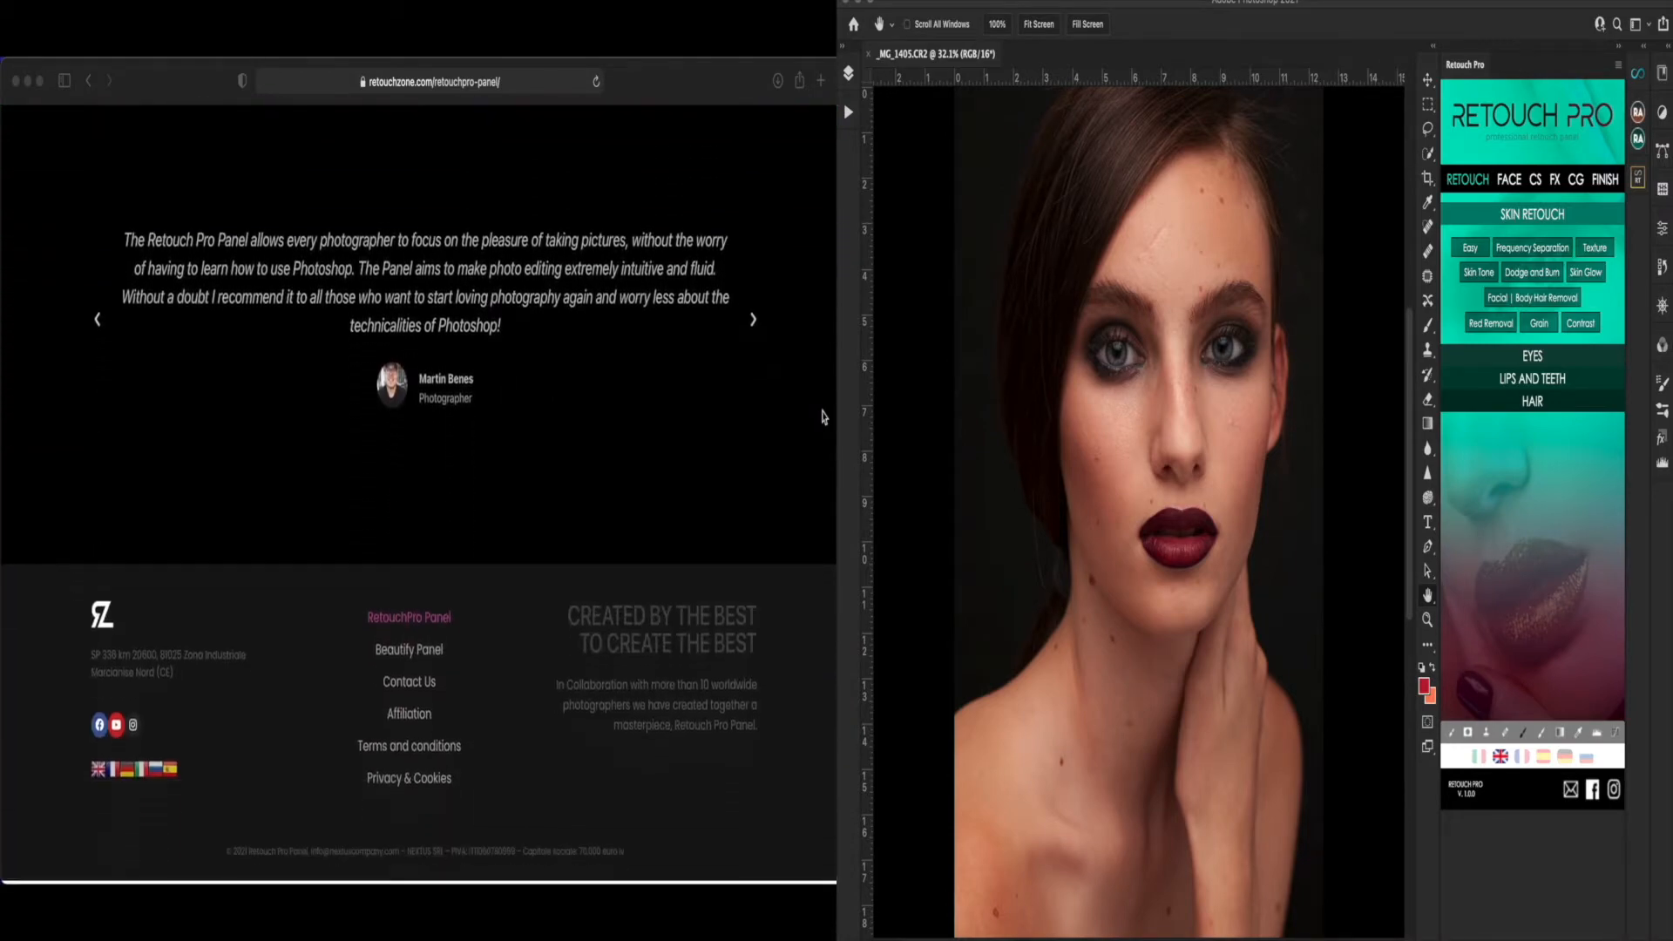
pyautogui.scroll(15, 821, 417)
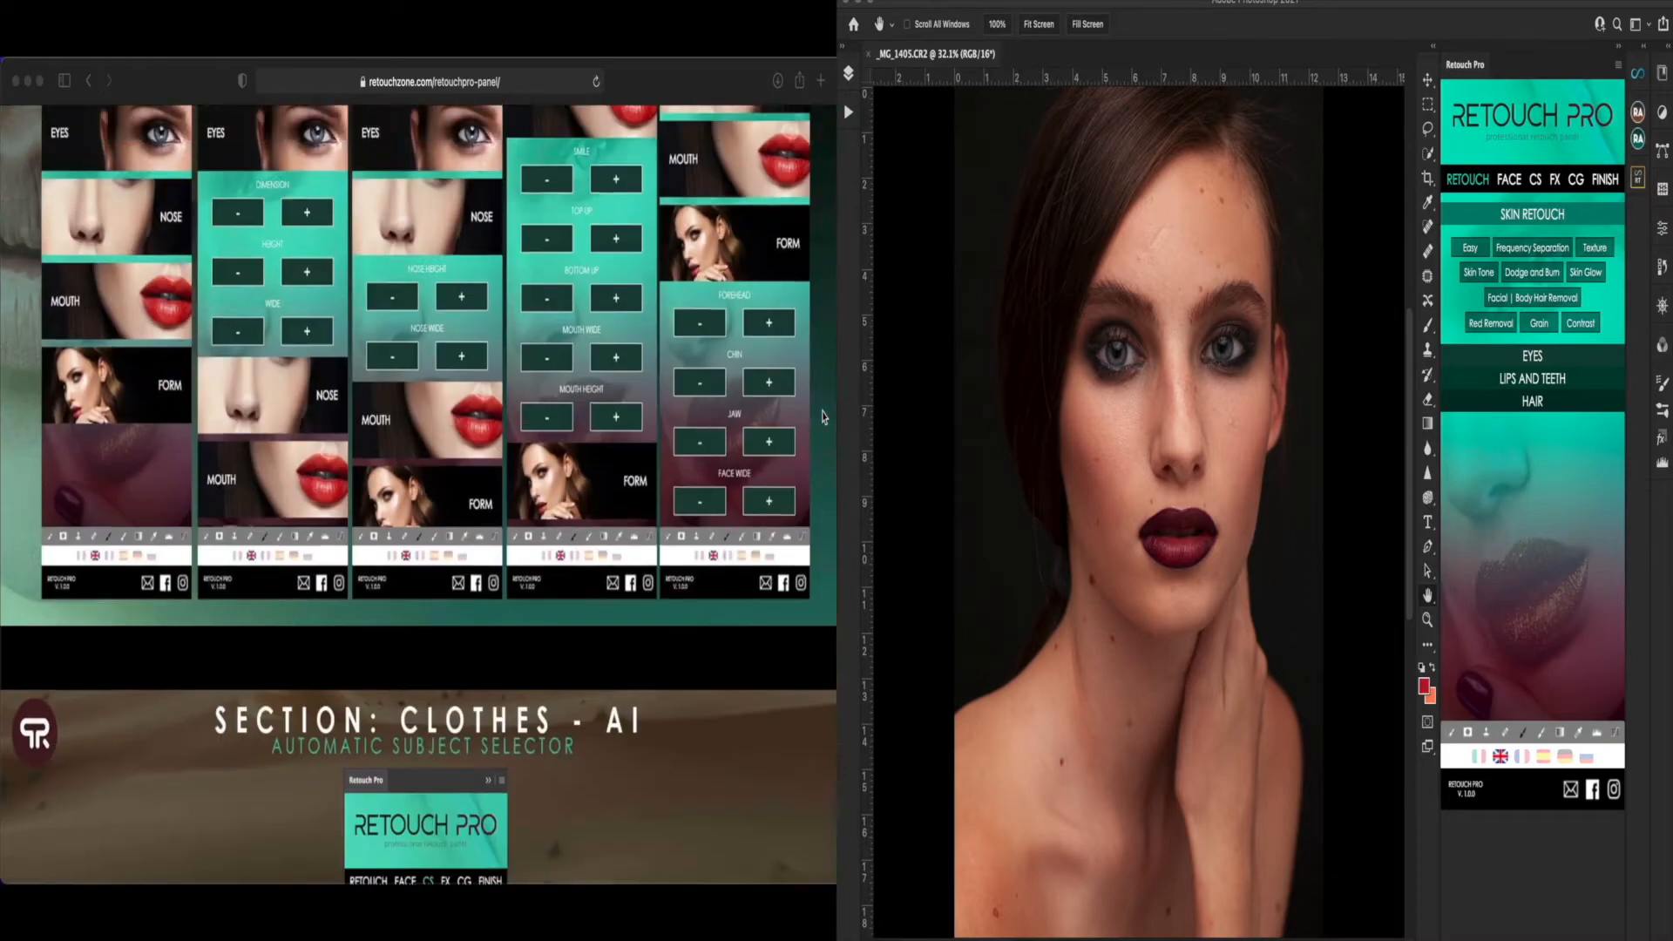
pyautogui.scroll(15, 822, 417)
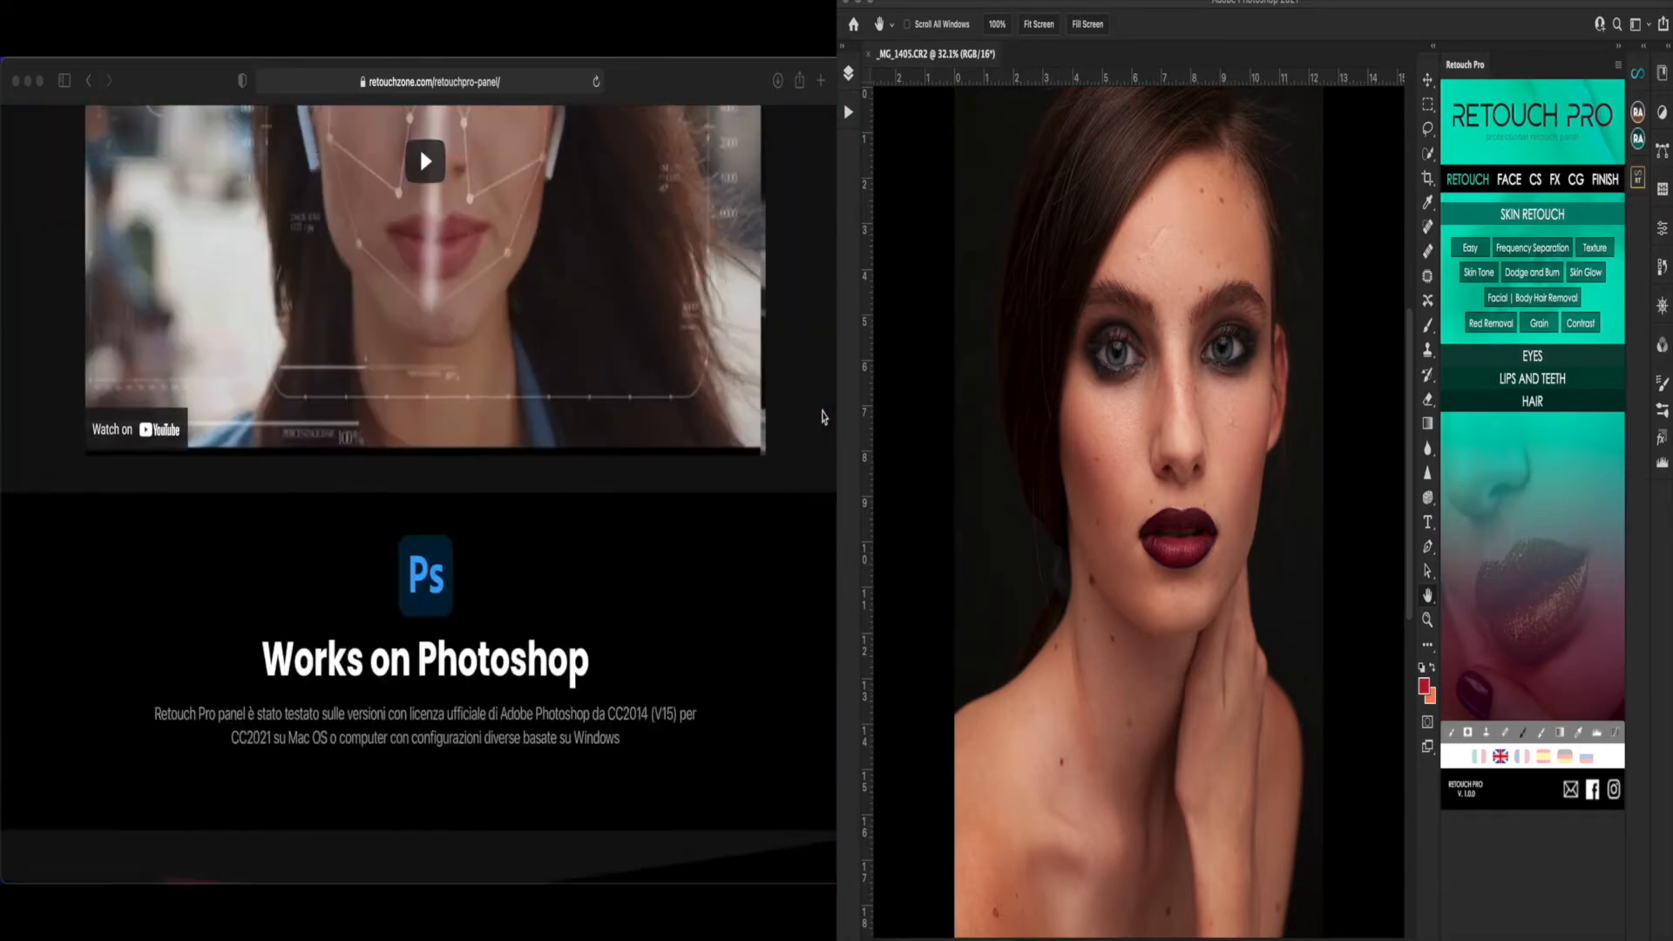
pyautogui.scroll(15, 822, 417)
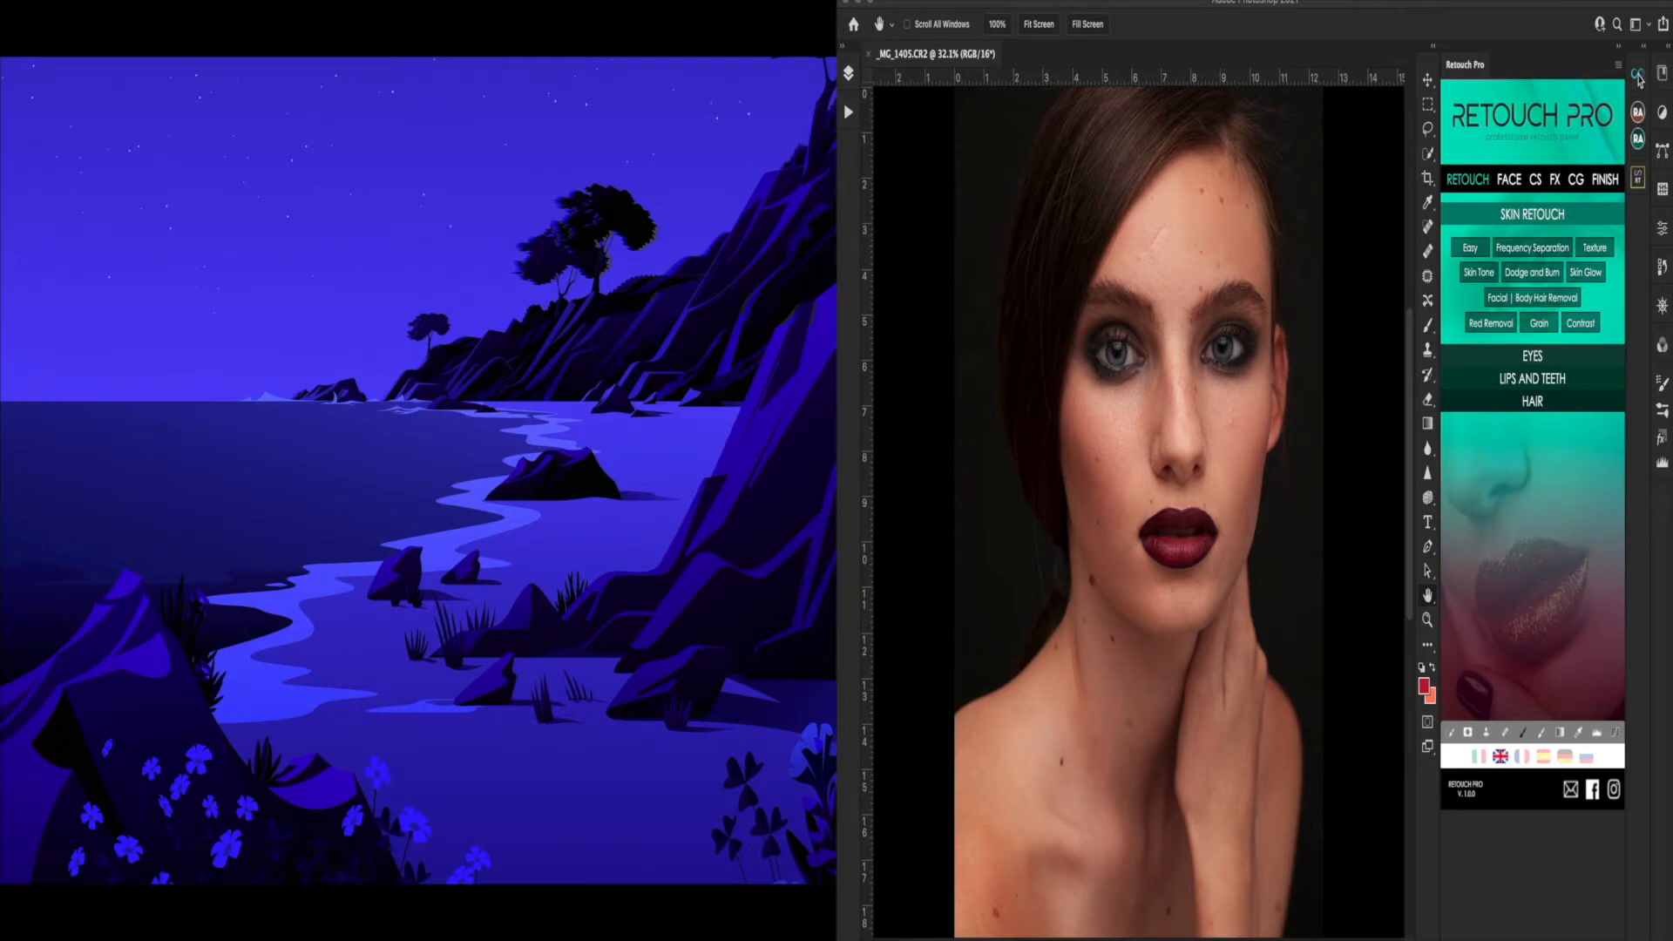
# - Switch to Photoshop and inspect the skin on the portrait's forehead, eyes and cheeks at 66.7% magnification
pyautogui.scroll(3, 1236, 443)
pyautogui.scroll(-3, 1236, 443)
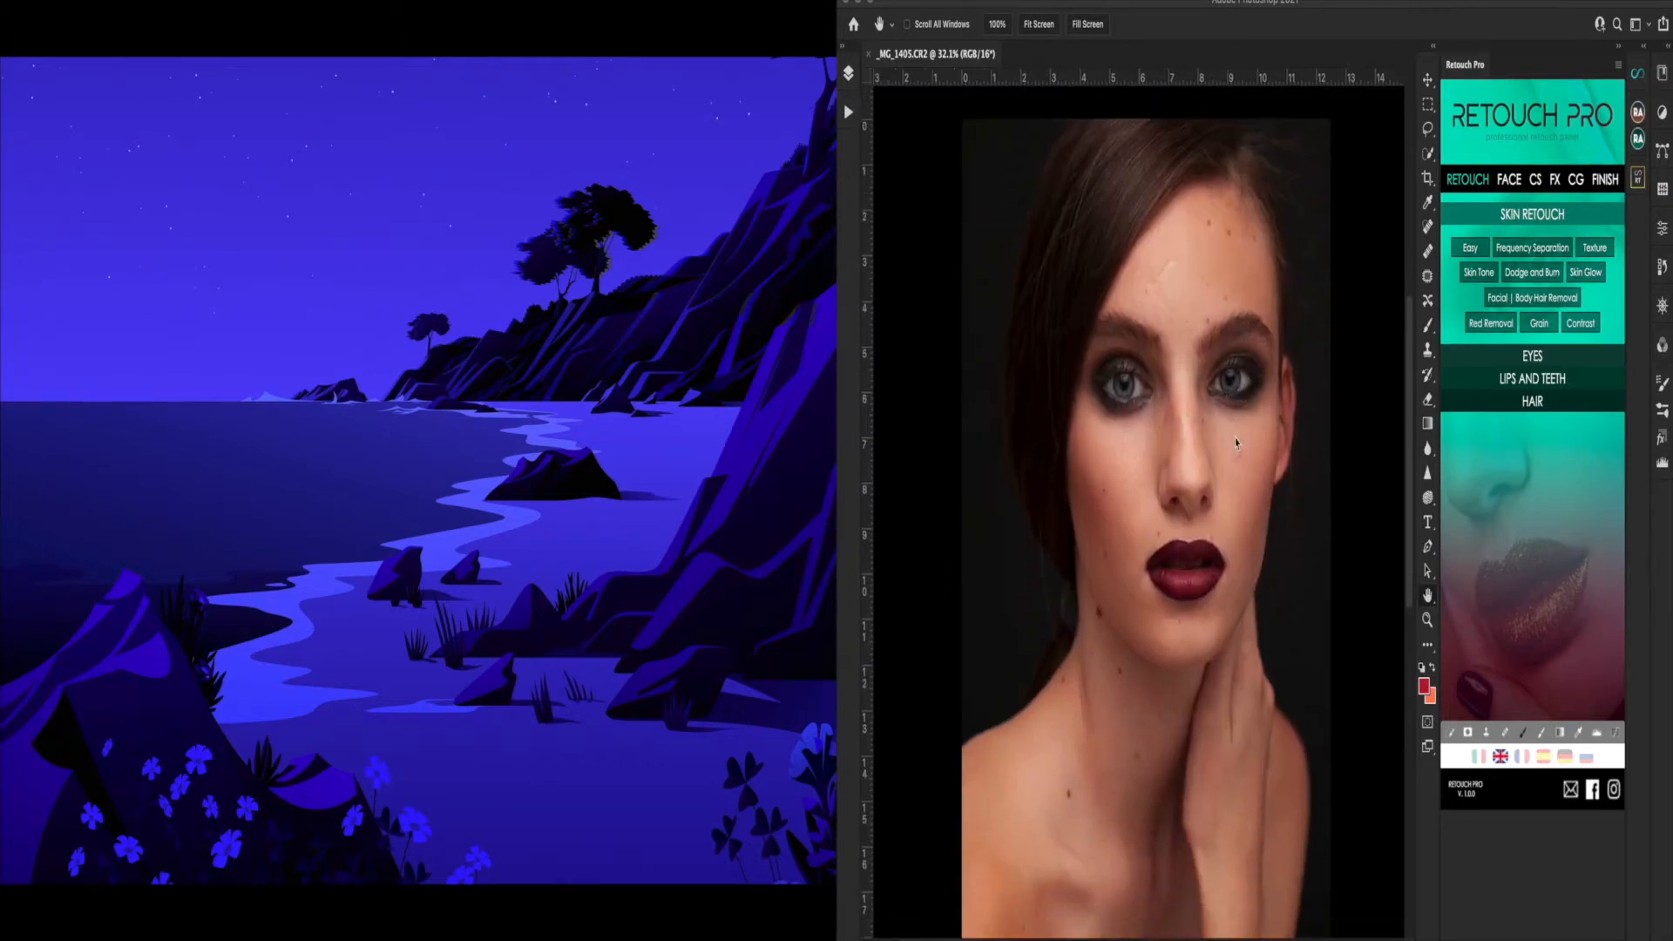
pyautogui.hscroll(1, 1236, 443)
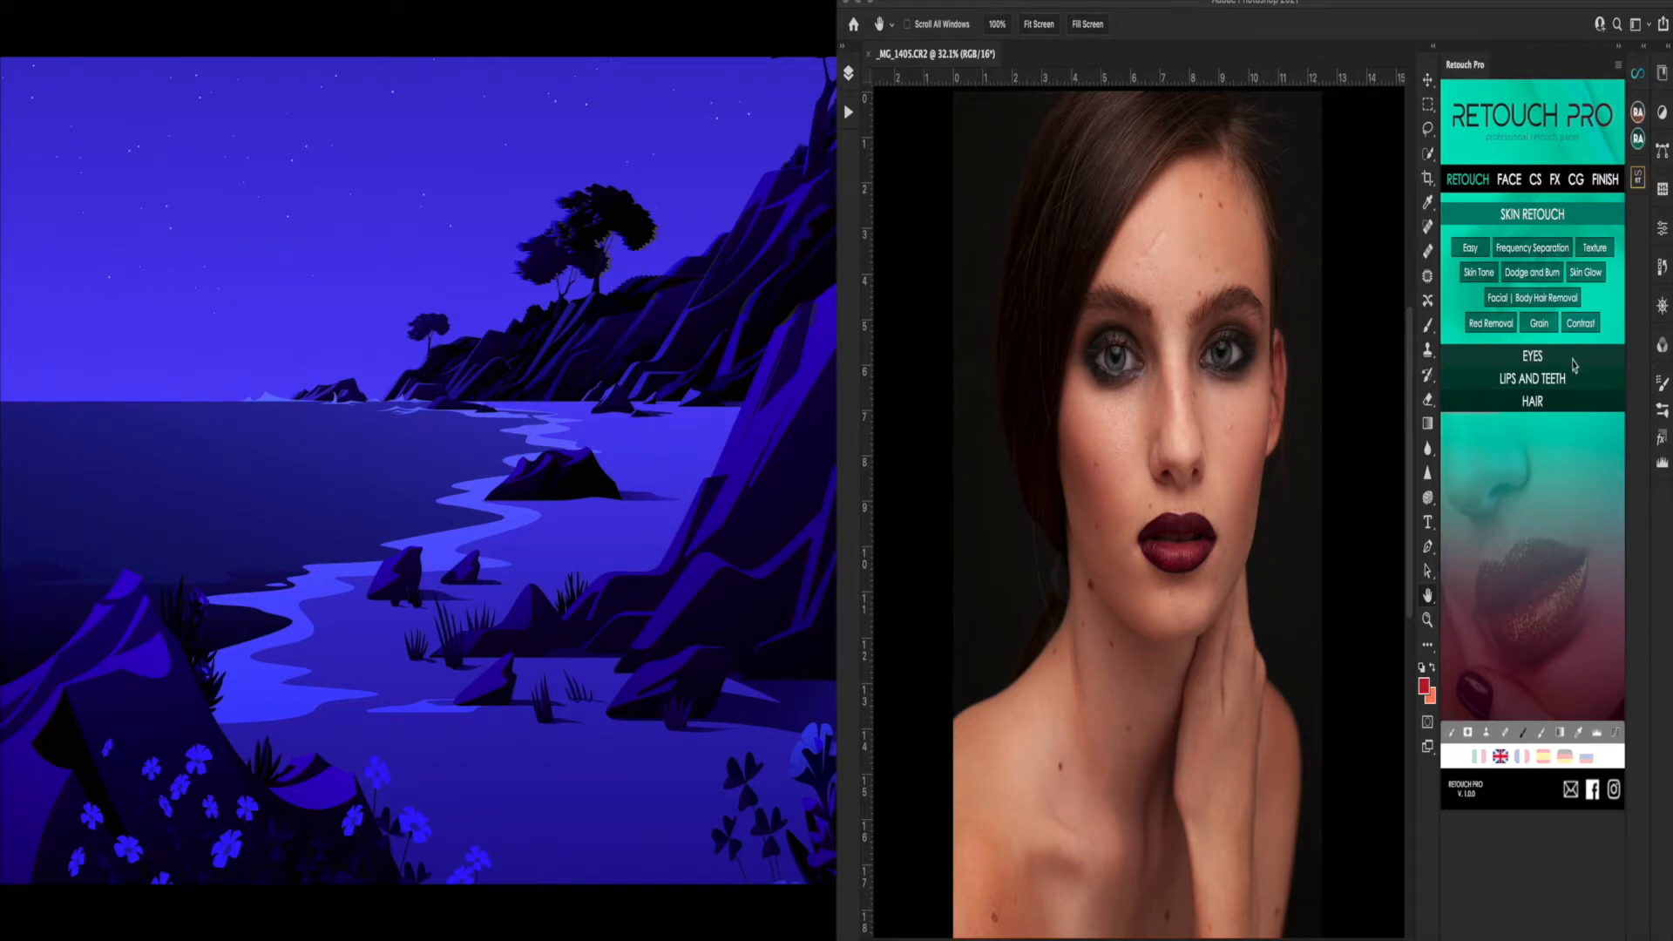
pyautogui.click(1427, 620)
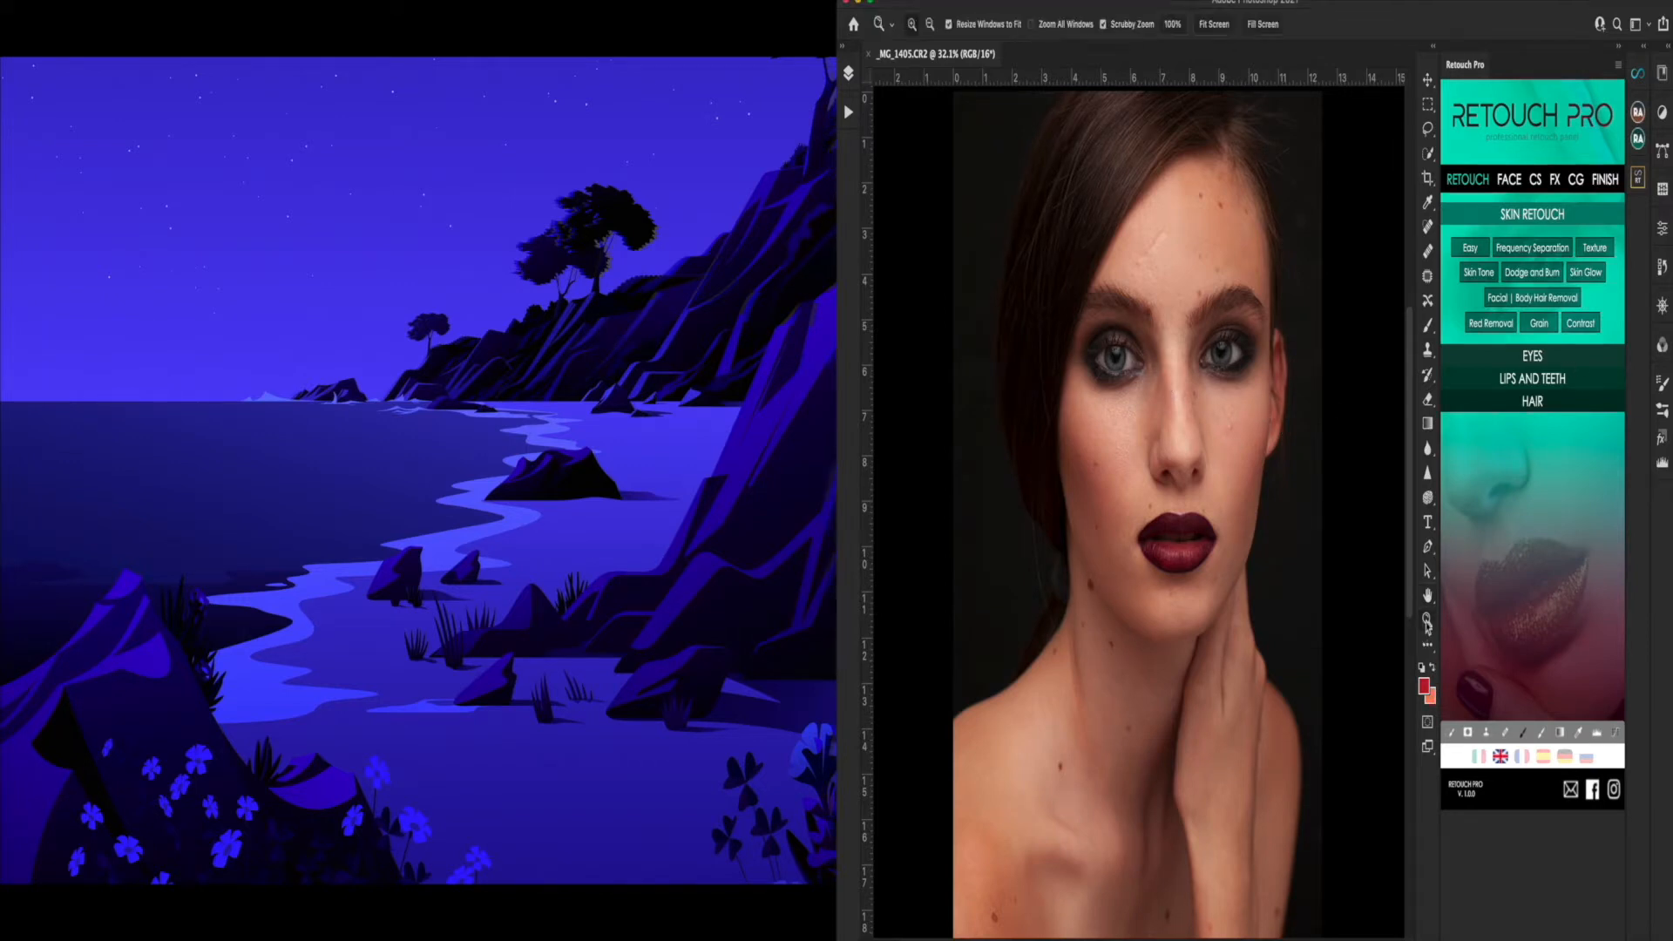
pyautogui.click(1152, 482)
pyautogui.scroll(4, 1152, 482)
pyautogui.hscroll(3, 1153, 483)
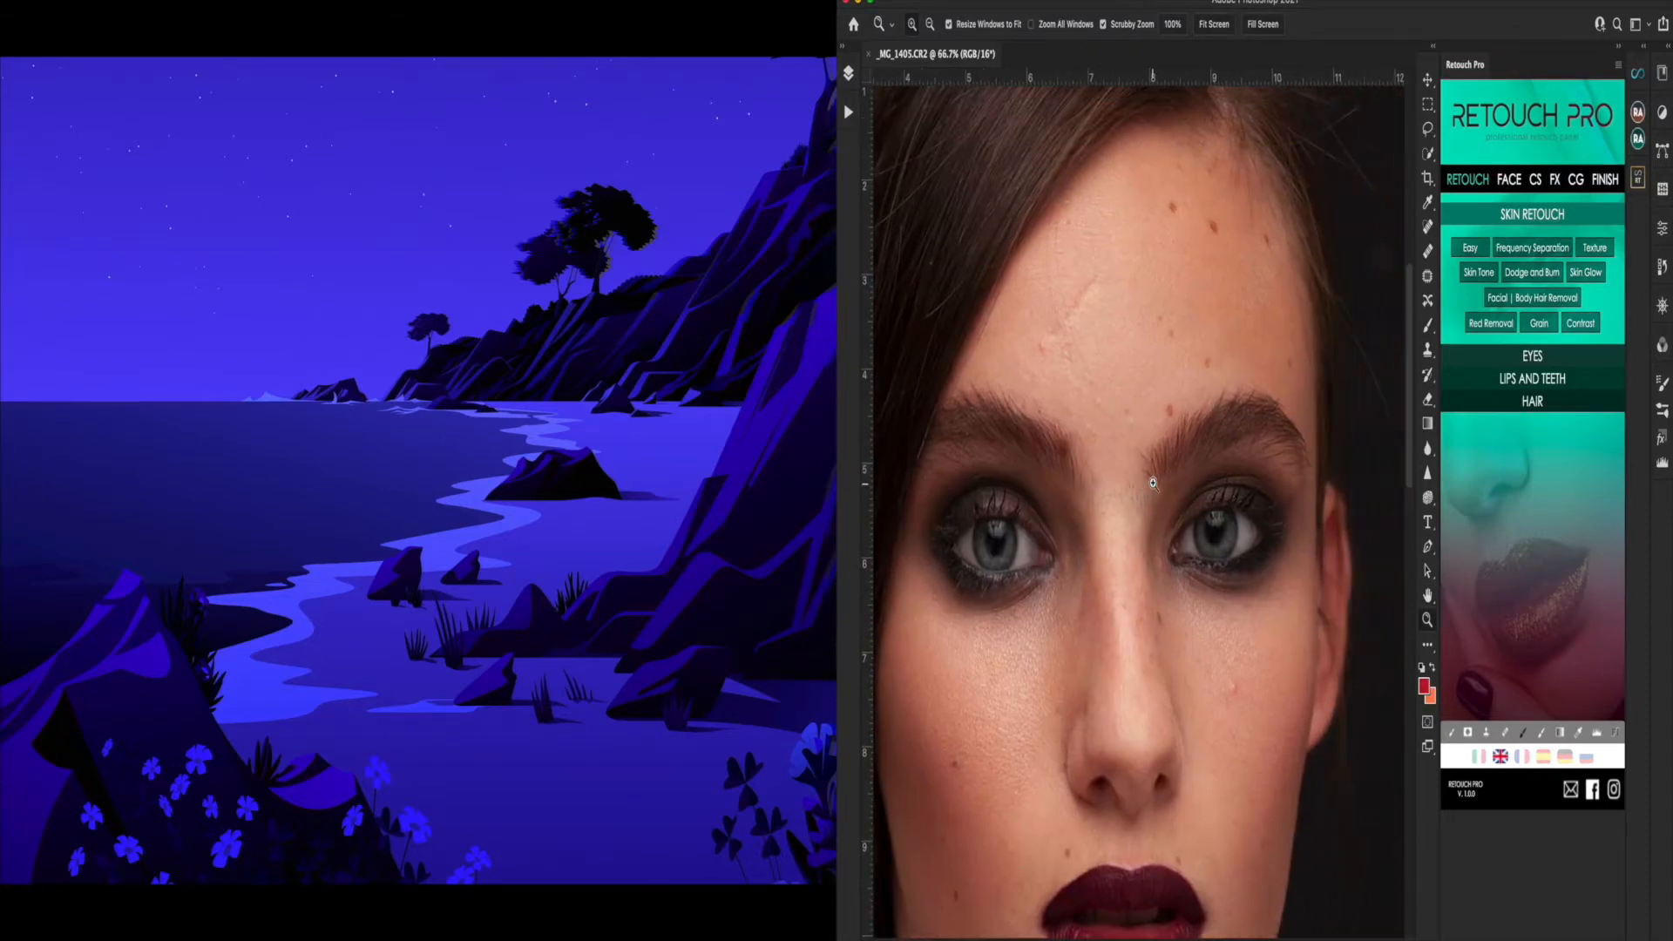
# - Inspect the portrait's skin from the forehead and eyes down to the cheeks, lips, chin and neck
pyautogui.scroll(-3, 1153, 483)
pyautogui.hscroll(-1, 1153, 482)
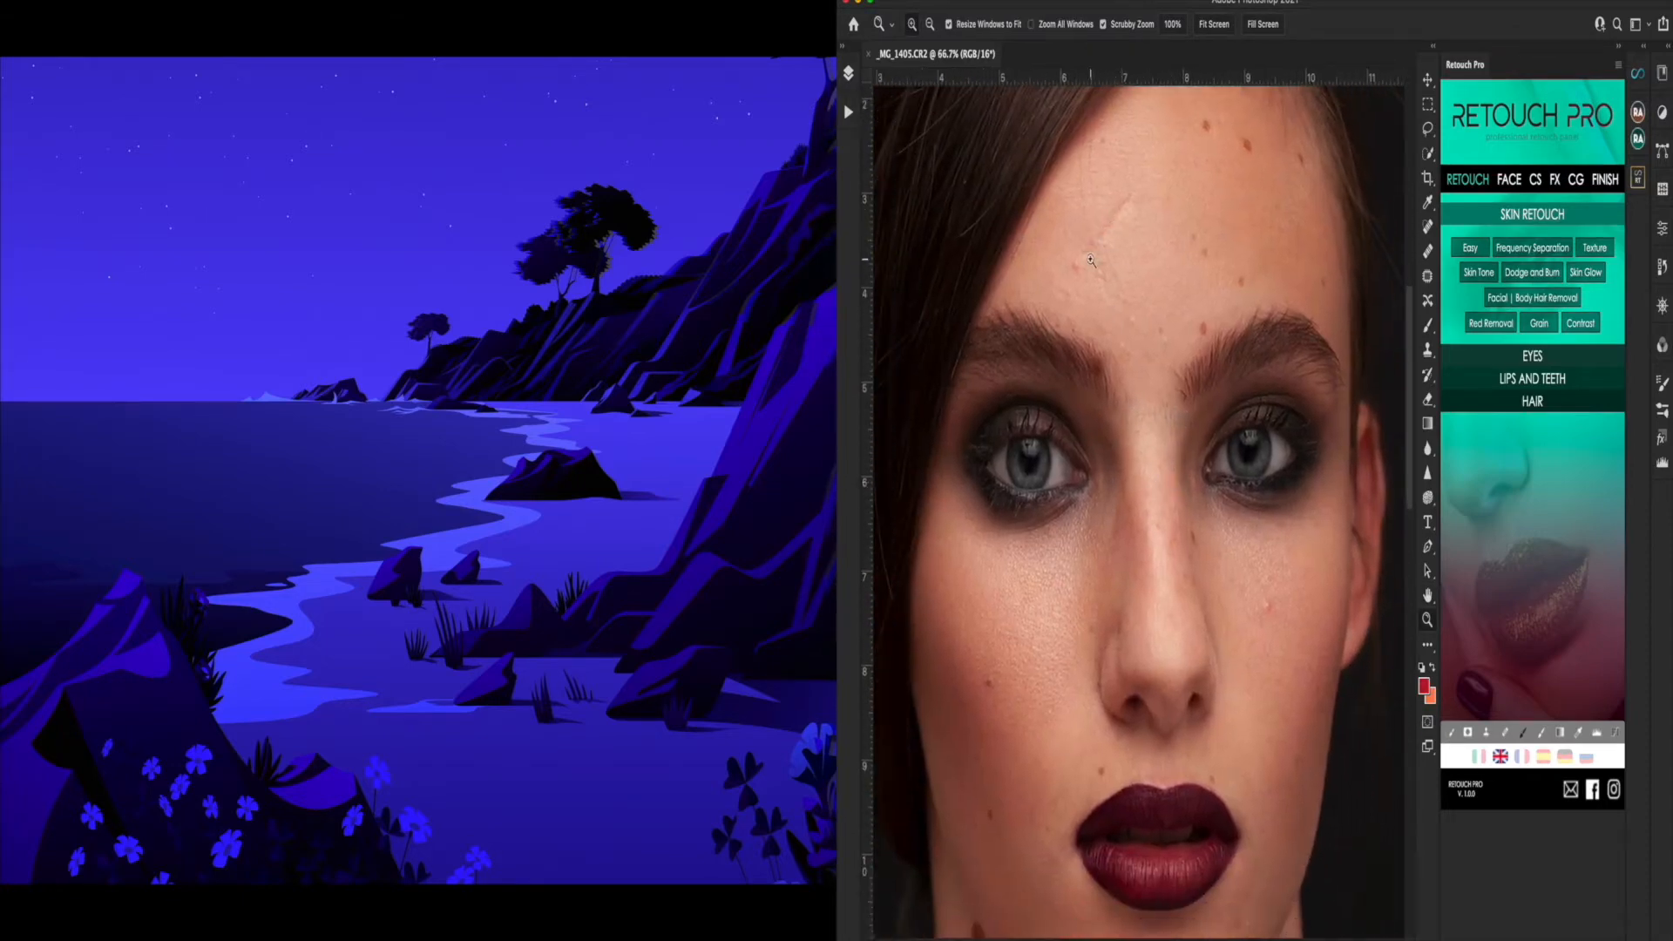
pyautogui.scroll(-4, 1175, 299)
pyautogui.scroll(2, 1176, 299)
pyautogui.hscroll(-2, 1176, 299)
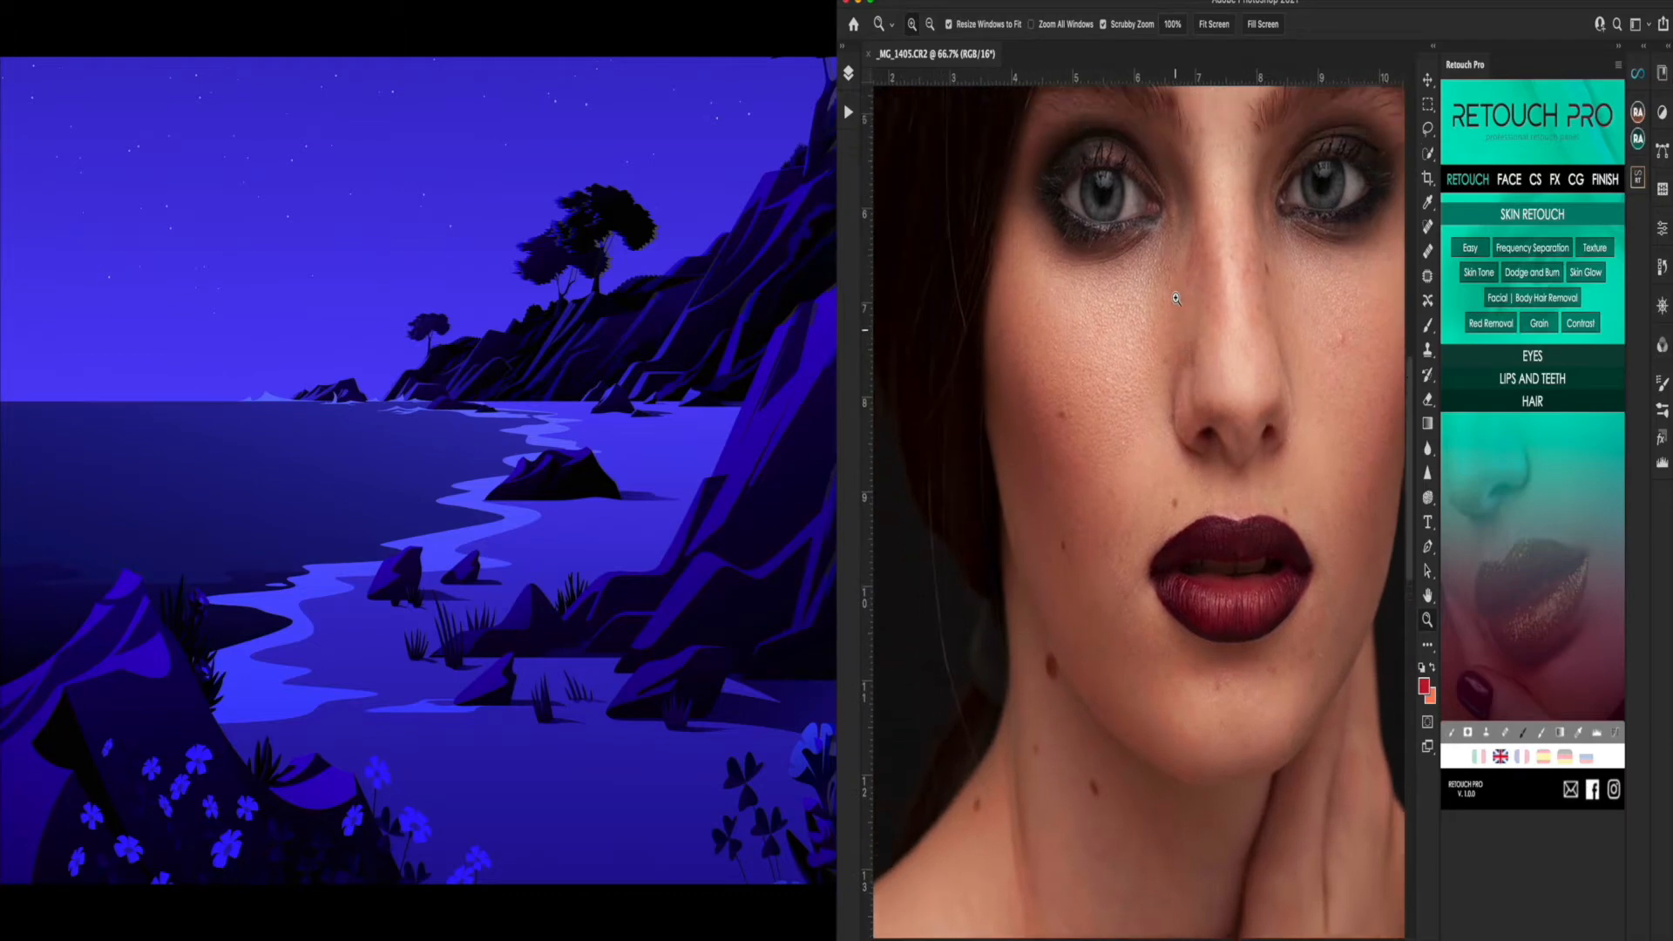
pyautogui.scroll(-6, 1176, 299)
pyautogui.scroll(5, 1176, 298)
pyautogui.hscroll(1, 1175, 299)
pyautogui.scroll(2, 1175, 299)
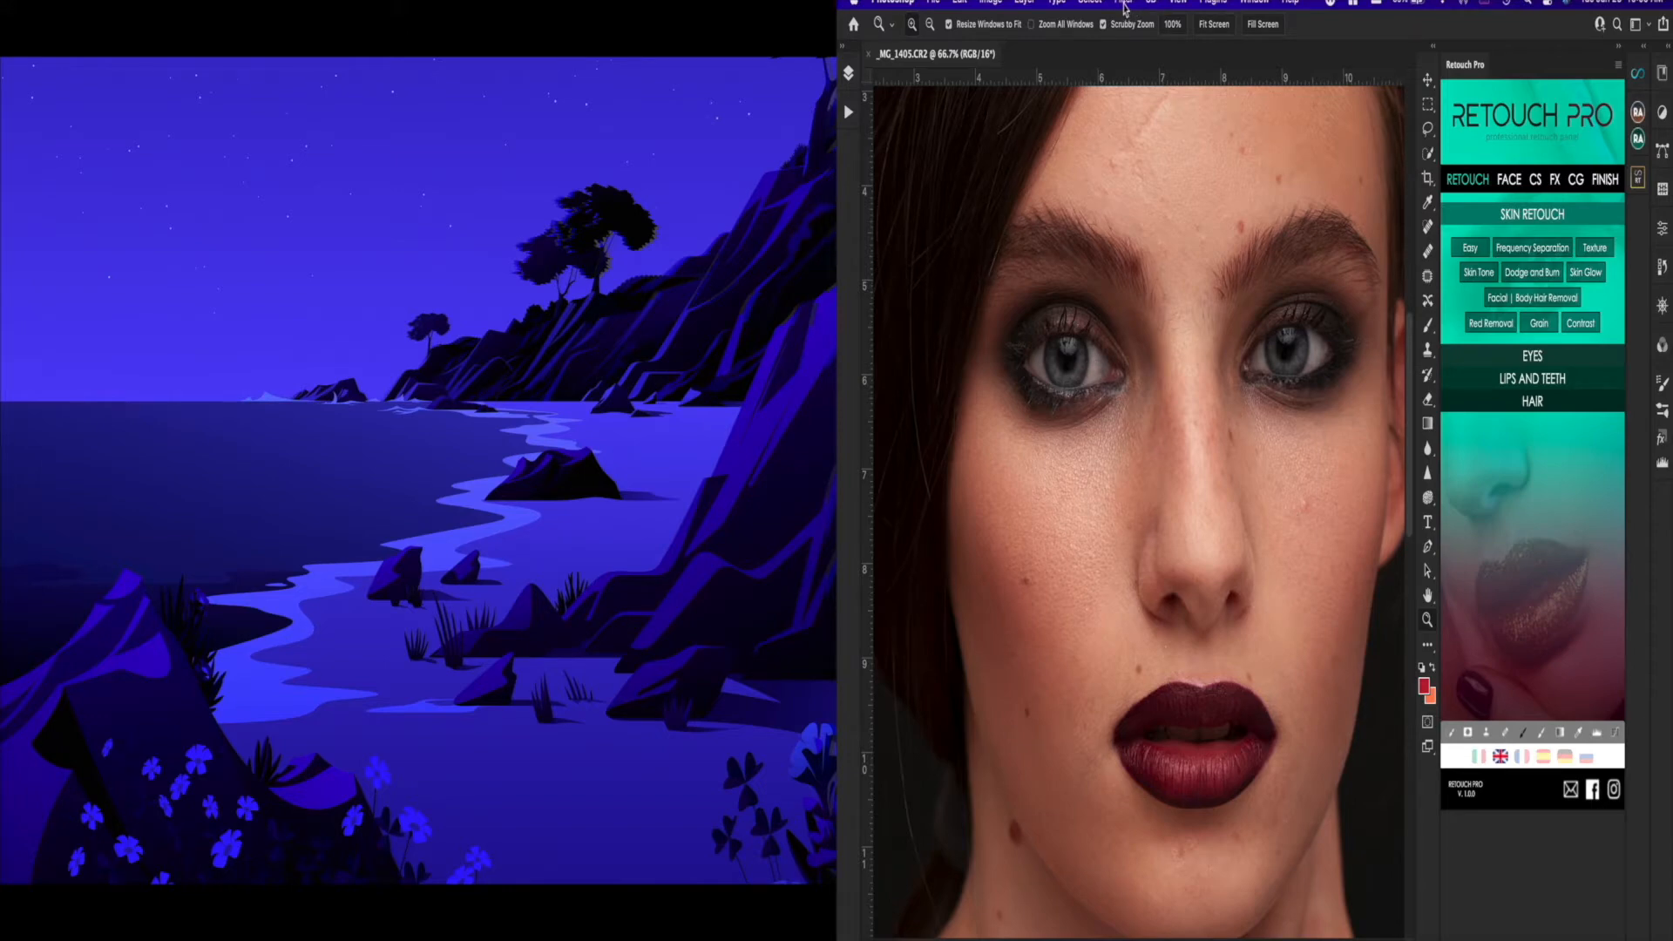
# - Open the portrait in the Camera Raw Filter and set Exposure to +0.40, checking the face at 100% magnification
pyautogui.click(1123, 8)
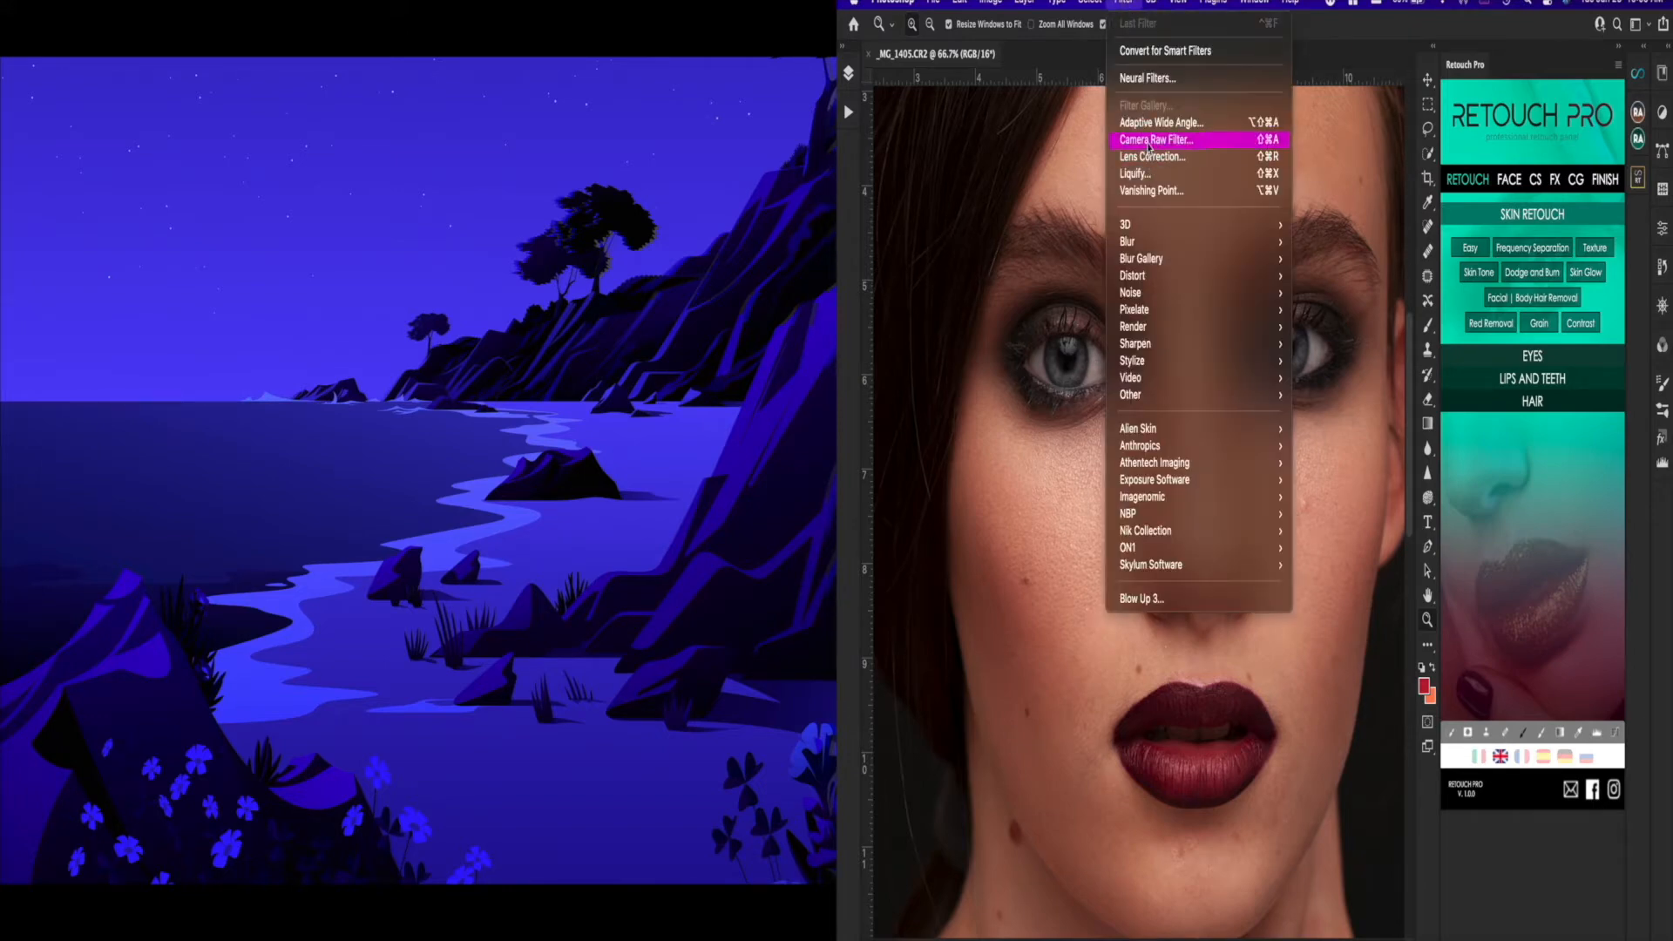
pyautogui.click(1151, 138)
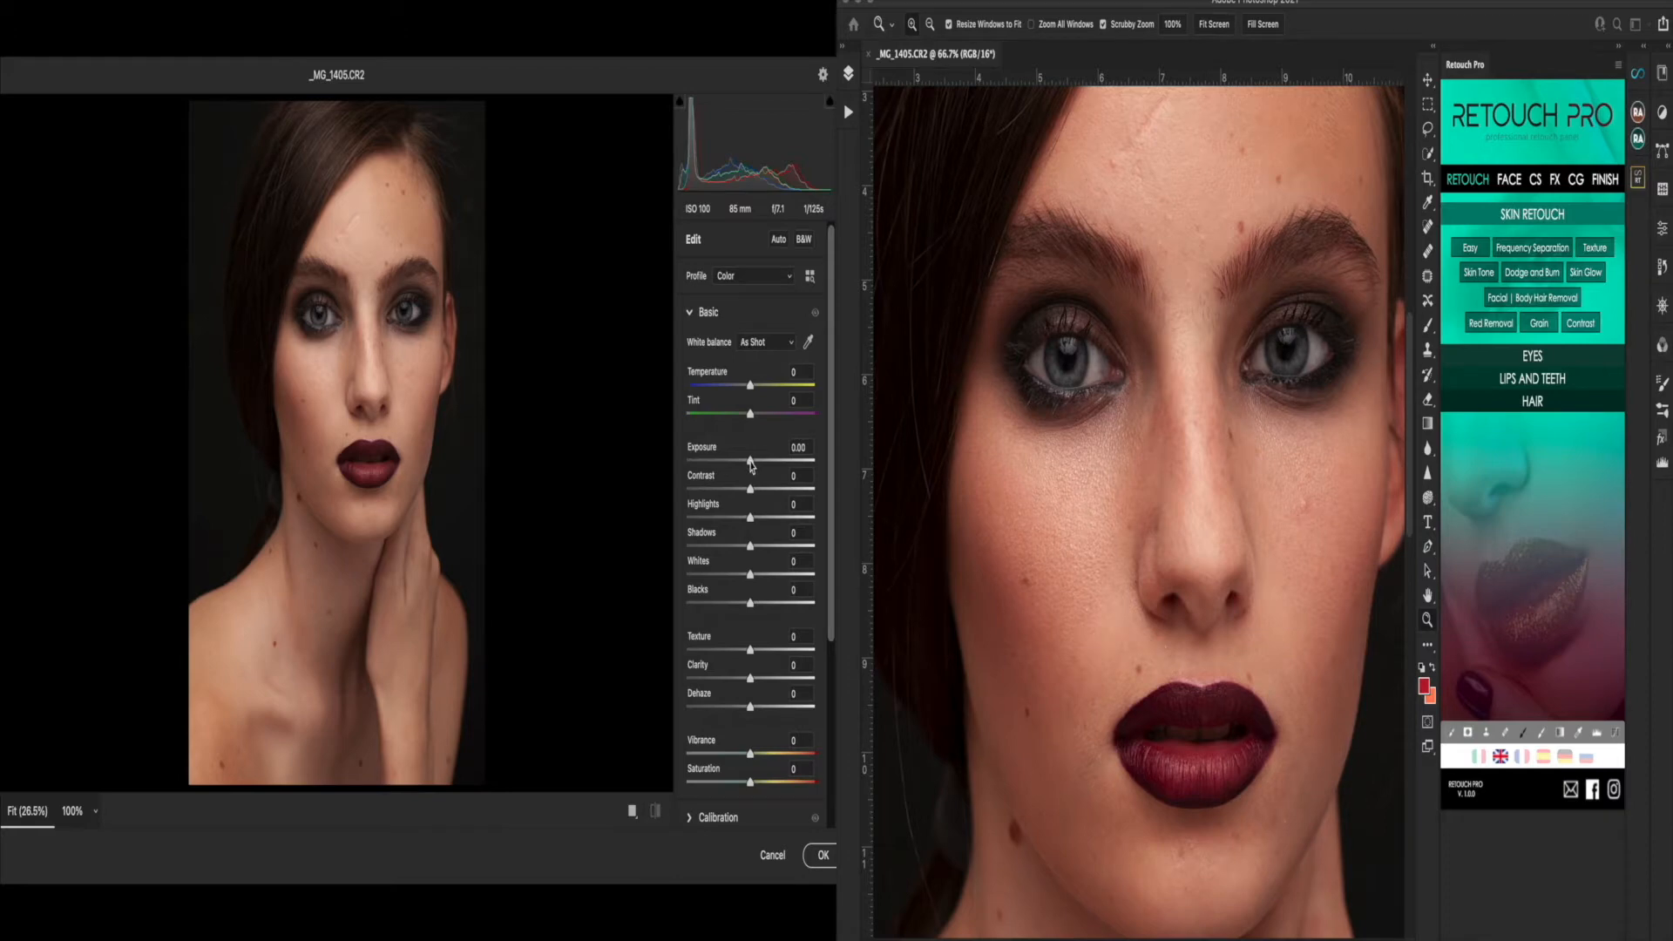
pyautogui.moveTo(751, 461); pyautogui.dragTo(754, 461)
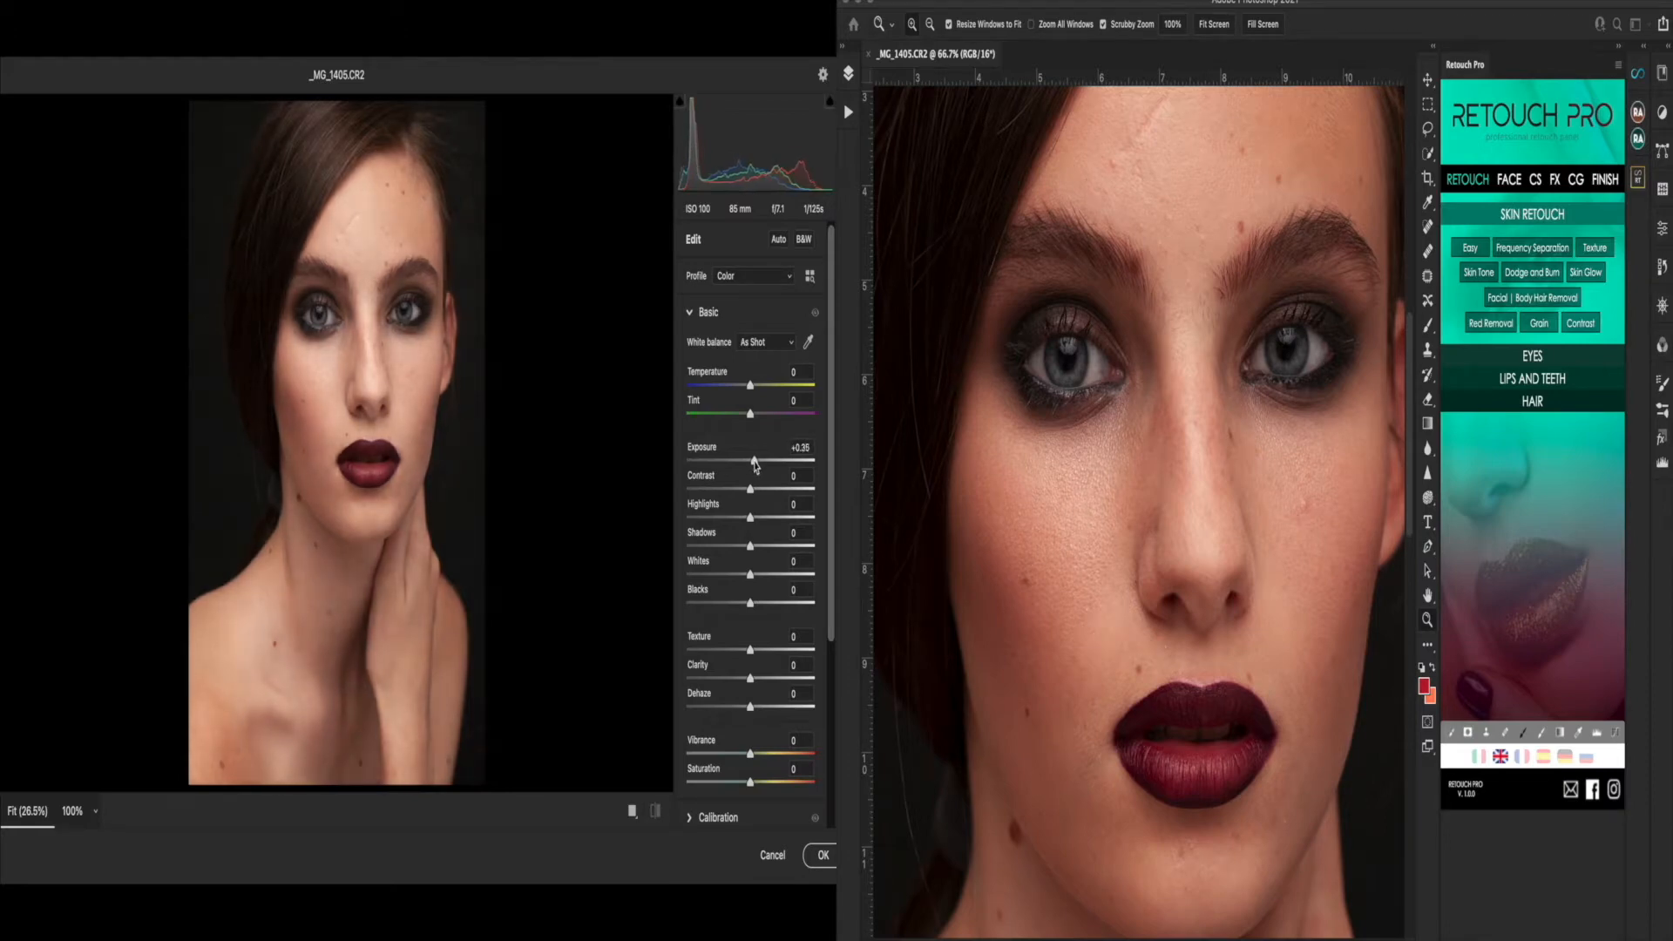
pyautogui.click(408, 301)
pyautogui.hscroll(-3, 363, 437)
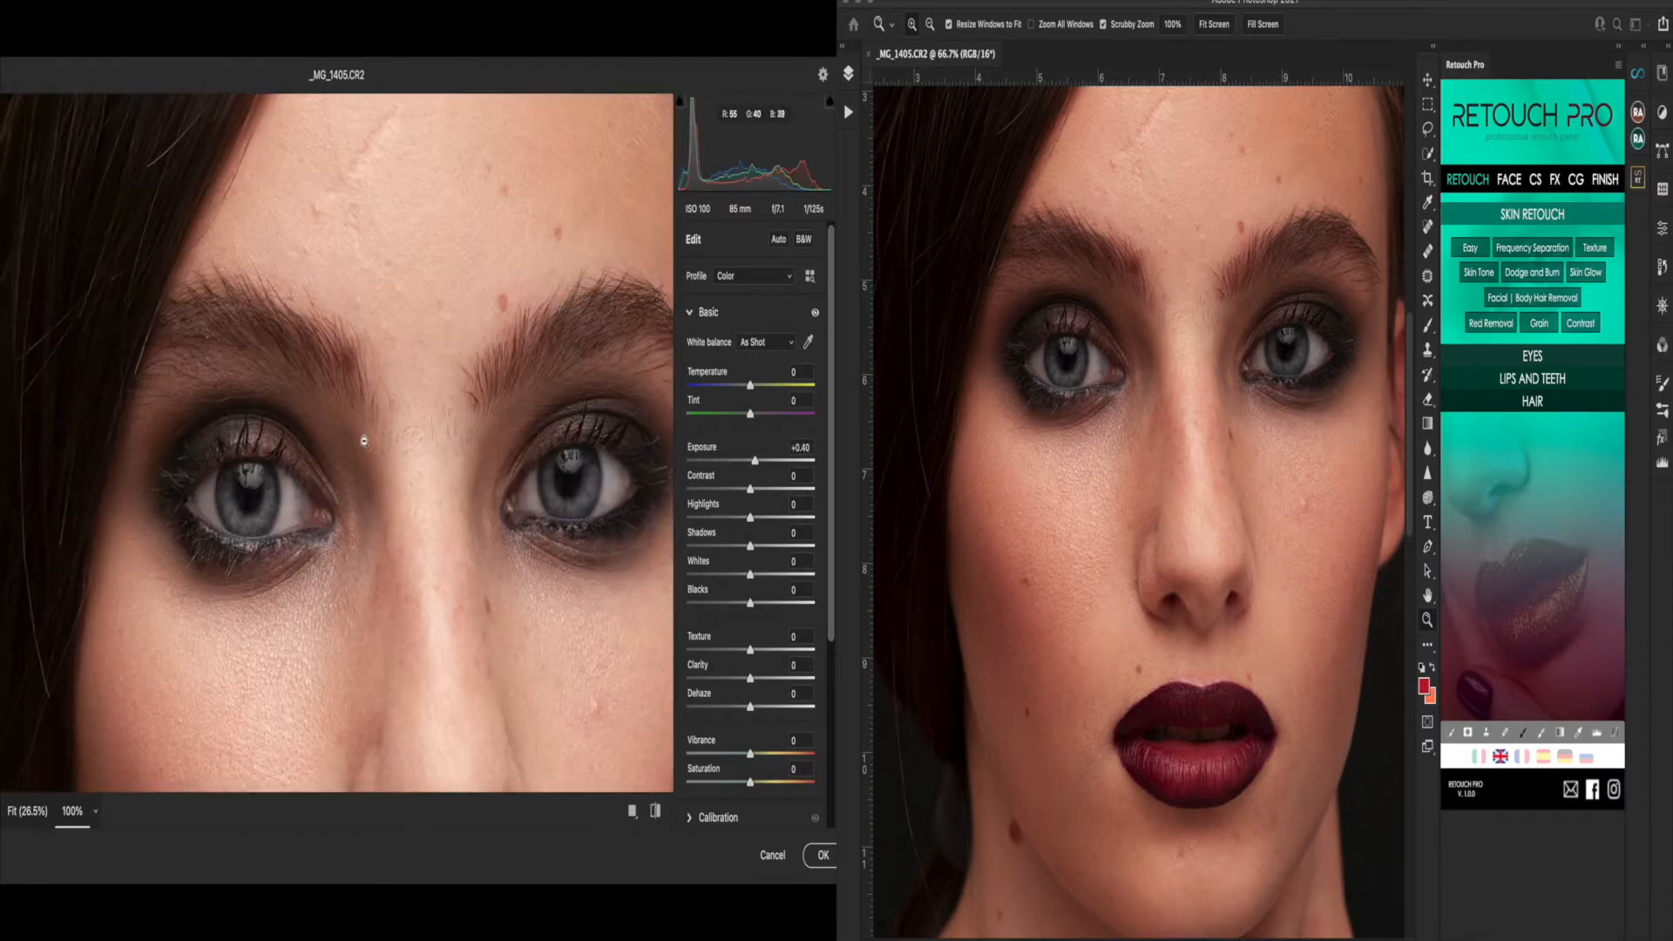
pyautogui.scroll(-4, 364, 440)
pyautogui.scroll(-4, 364, 442)
pyautogui.scroll(7, 364, 441)
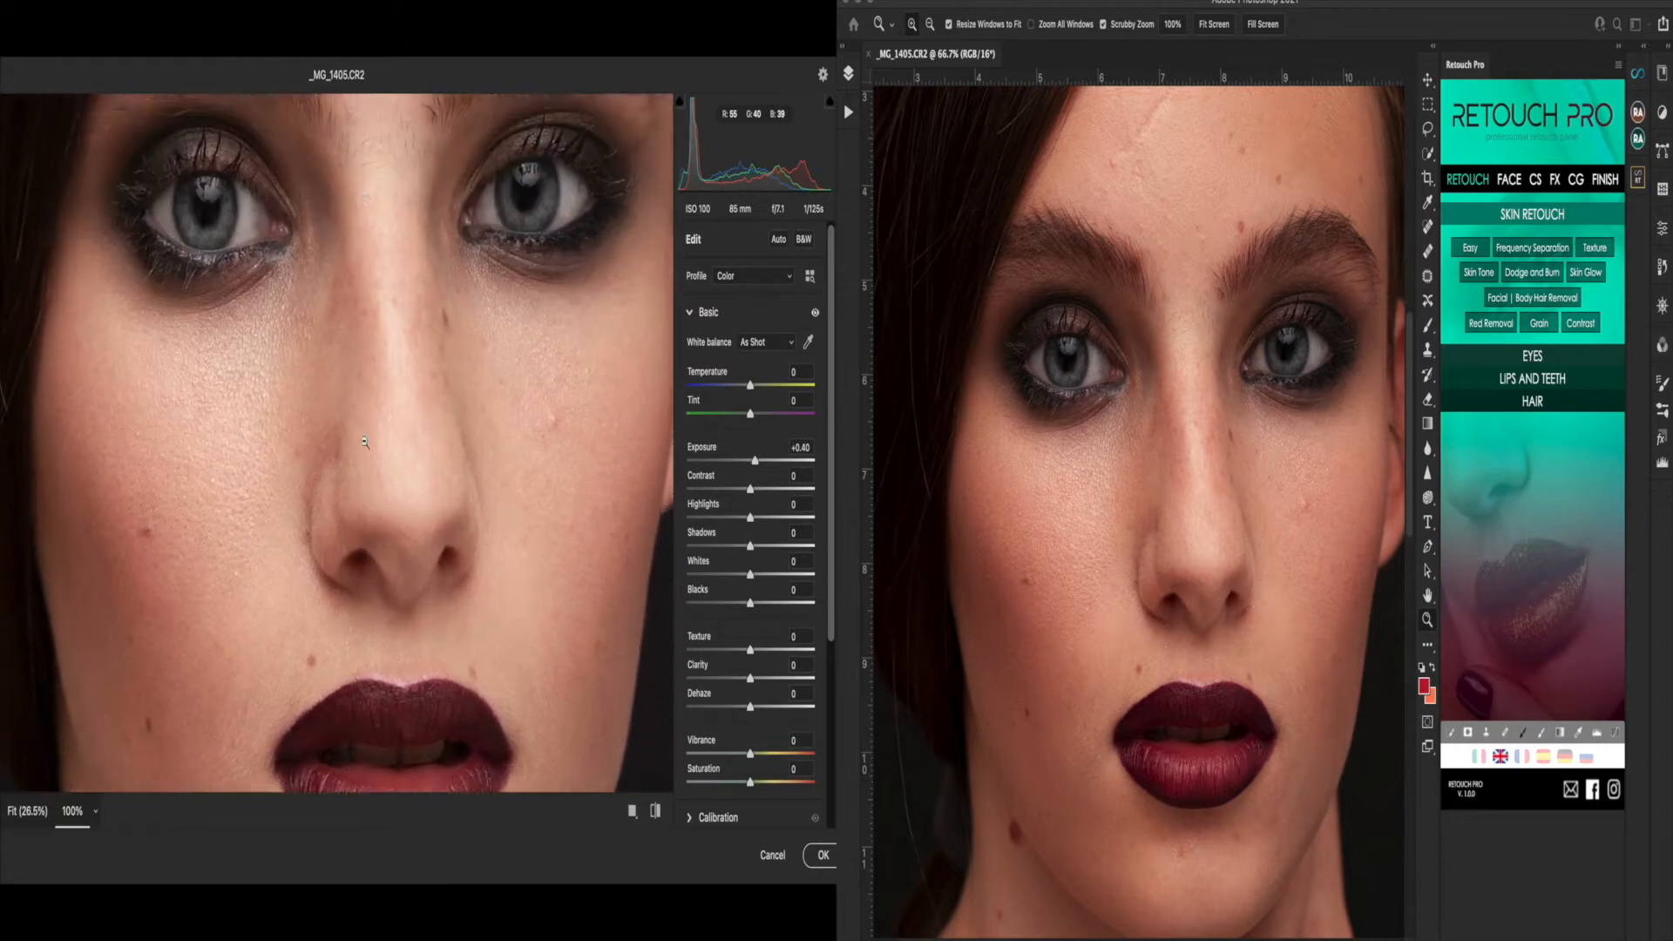
# - Lower Contrast to -13 and apply the Camera Raw adjustments to the portrait
pyautogui.moveTo(751, 489); pyautogui.dragTo(743, 489)
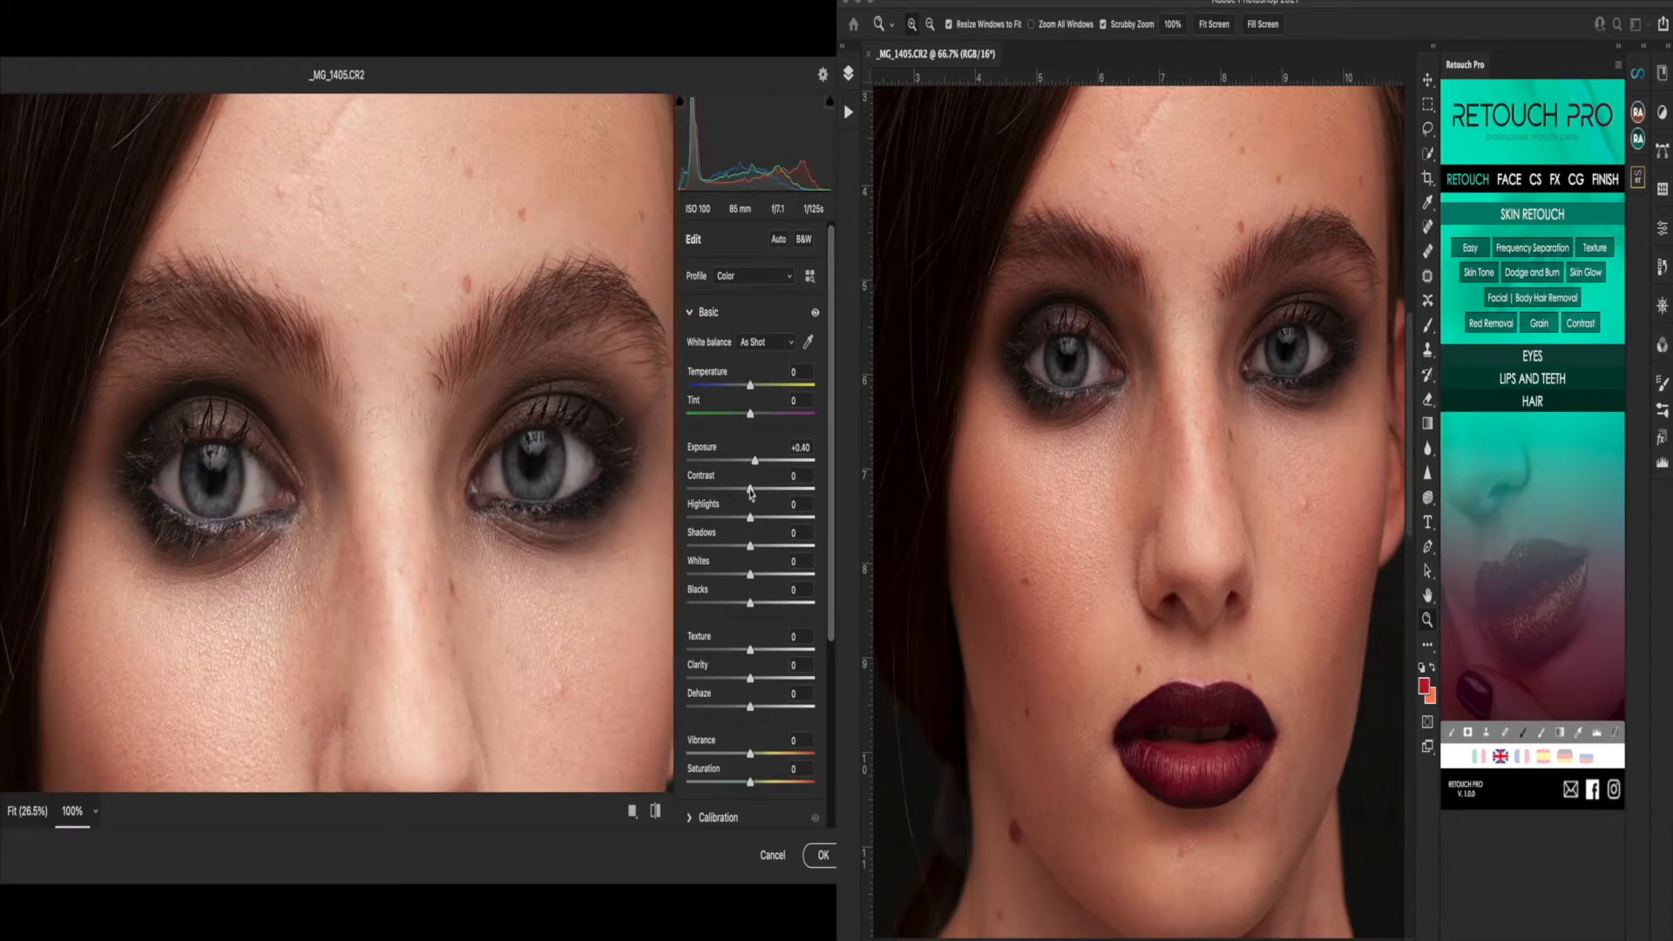
pyautogui.scroll(-4, 485, 474)
pyautogui.scroll(-3, 486, 474)
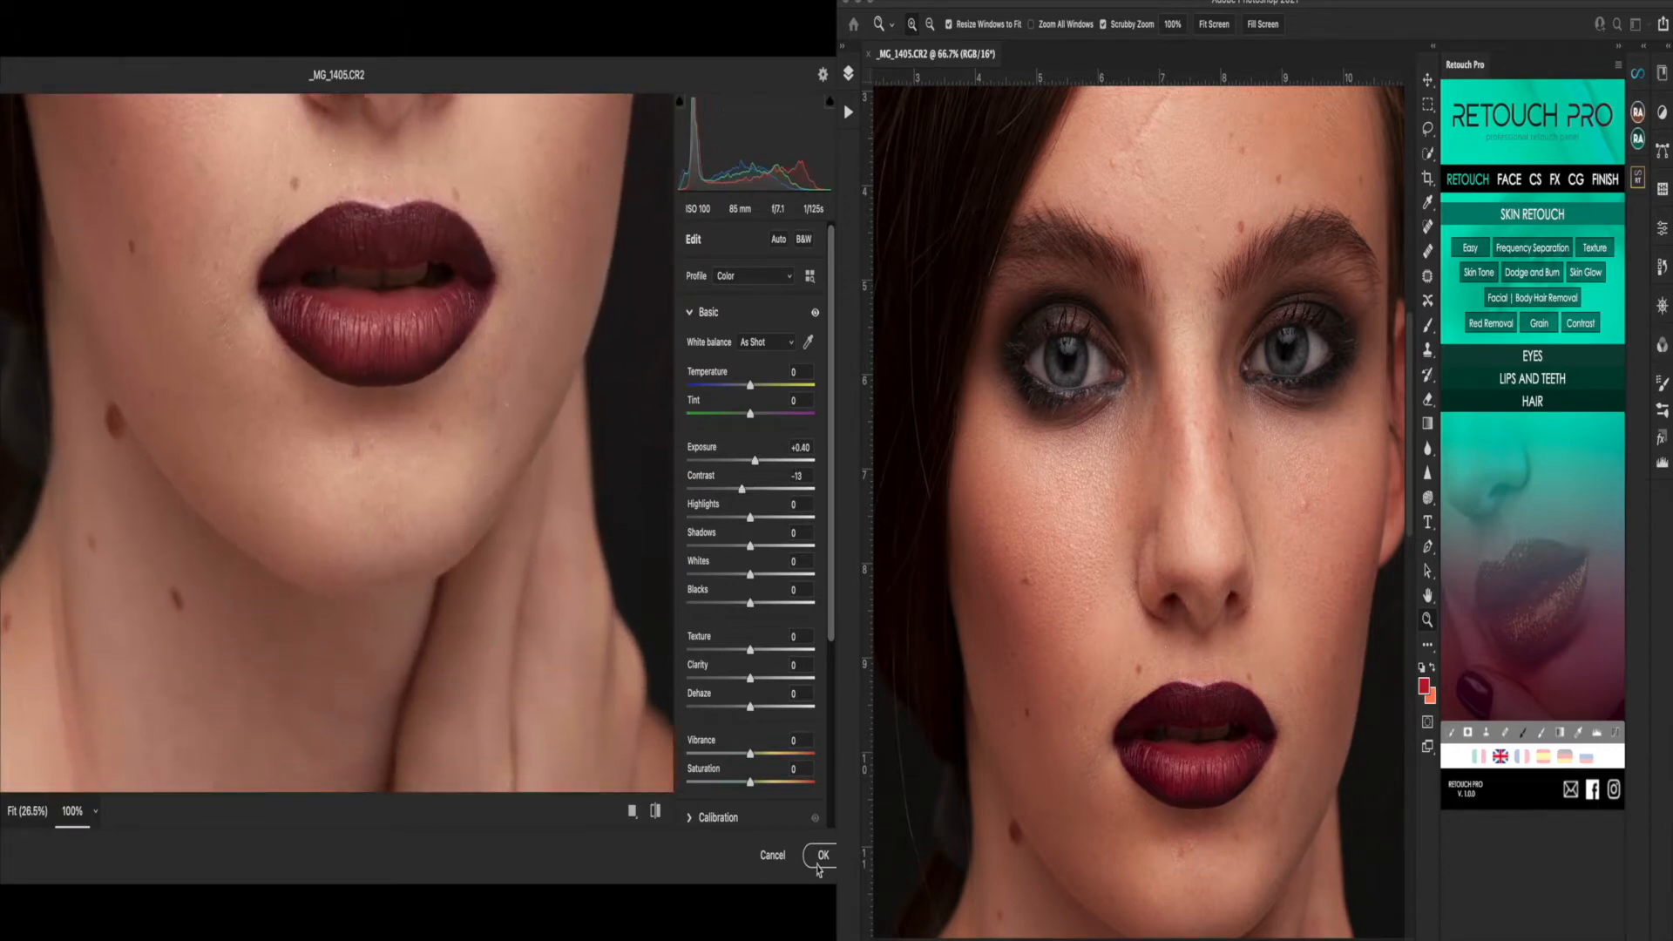
pyautogui.click(823, 856)
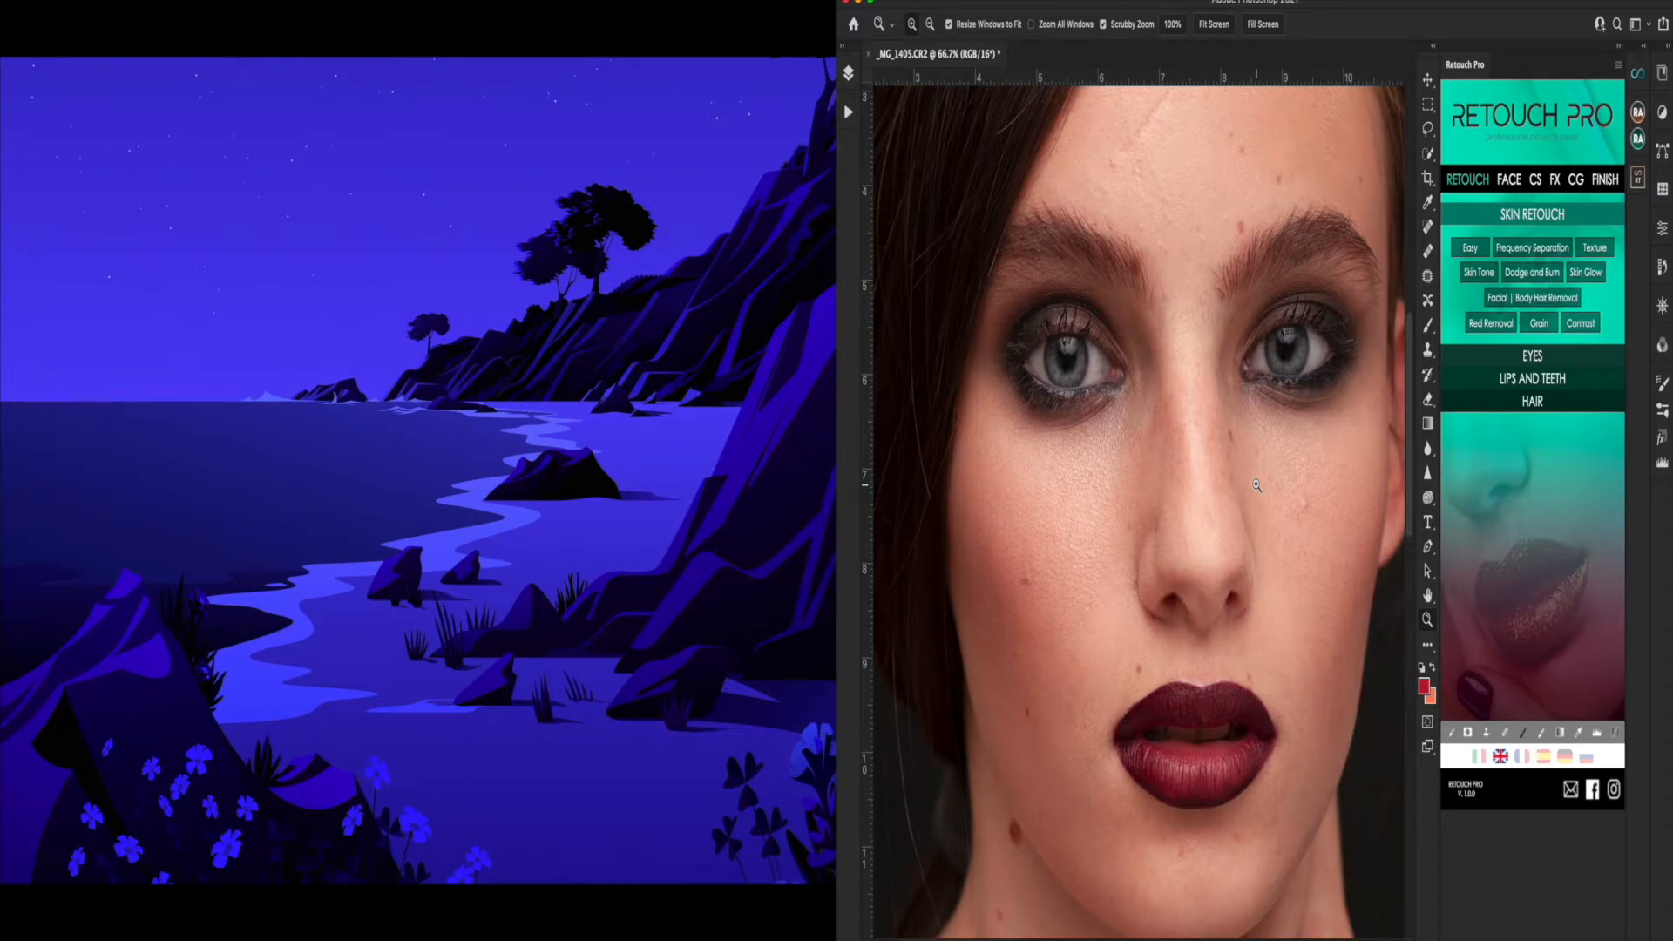
# - Show the Layers panel, duplicate the Background layer, and collapse the Retouch Pro panel to enlarge the canvas
pyautogui.click(845, 49)
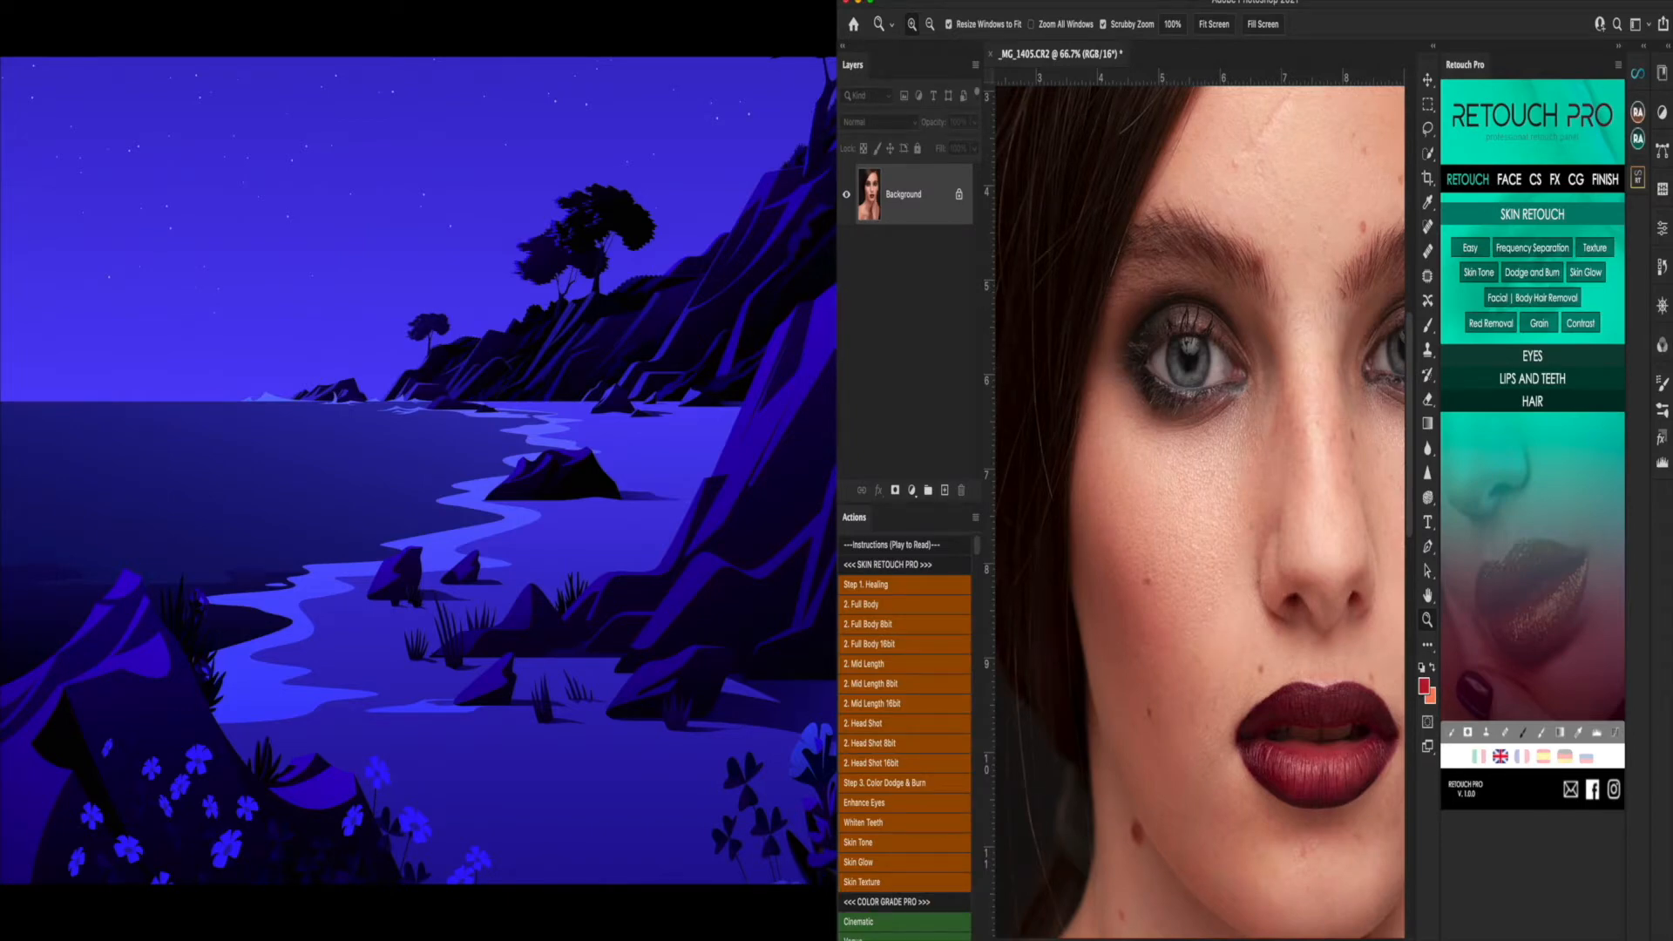
pyautogui.press('super+j')
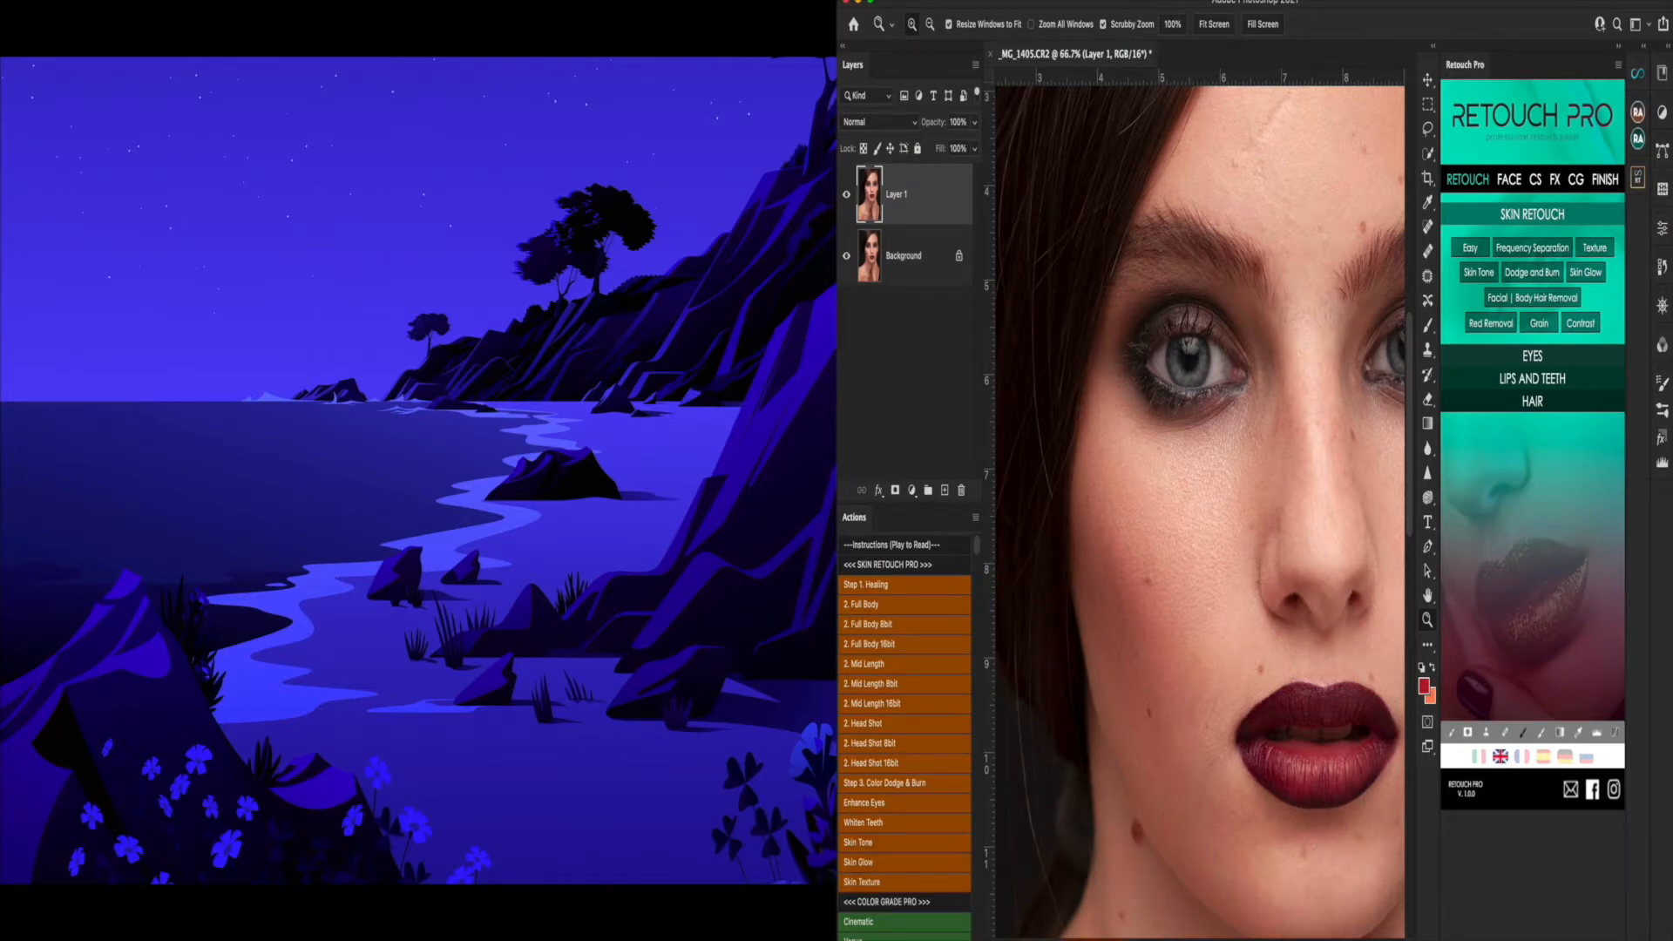
pyautogui.click(1618, 48)
pyautogui.moveTo(1288, 545)
pyautogui.mouseDown()
pyautogui.moveTo(1251, 545)
pyautogui.moveTo(1282, 545)
pyautogui.moveTo(1268, 523)
pyautogui.mouseUp()
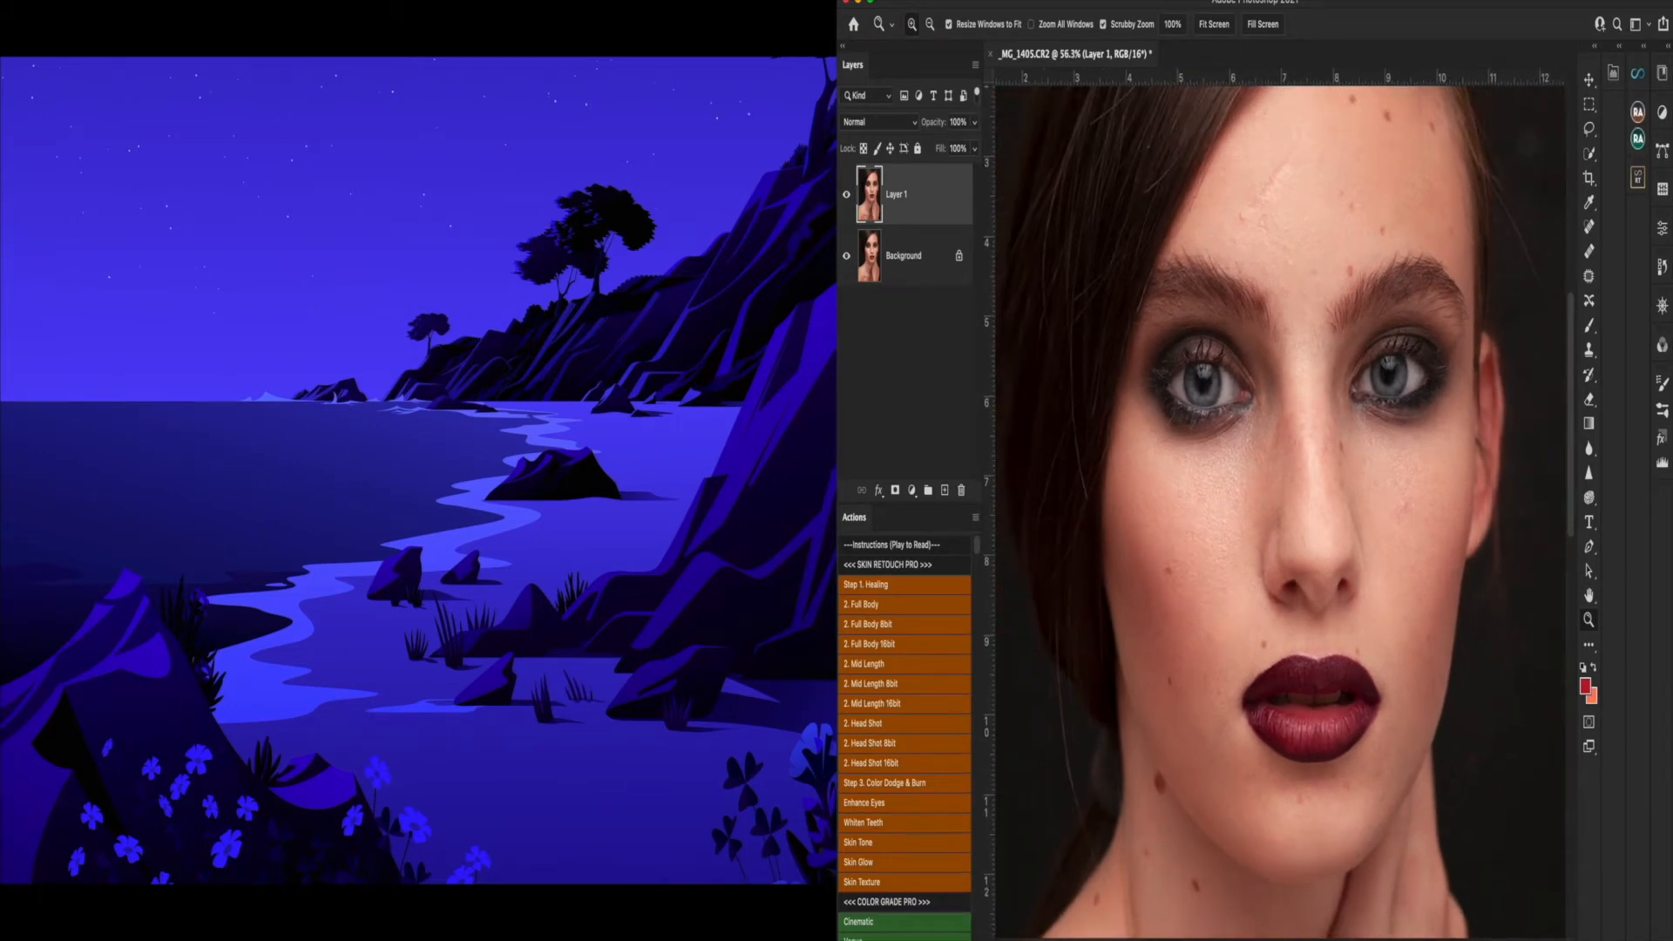
# - Heal the raised scar in the middle of the forehead with the Content-Aware Spot Healing Brush on the duplicate layer
pyautogui.press('j')
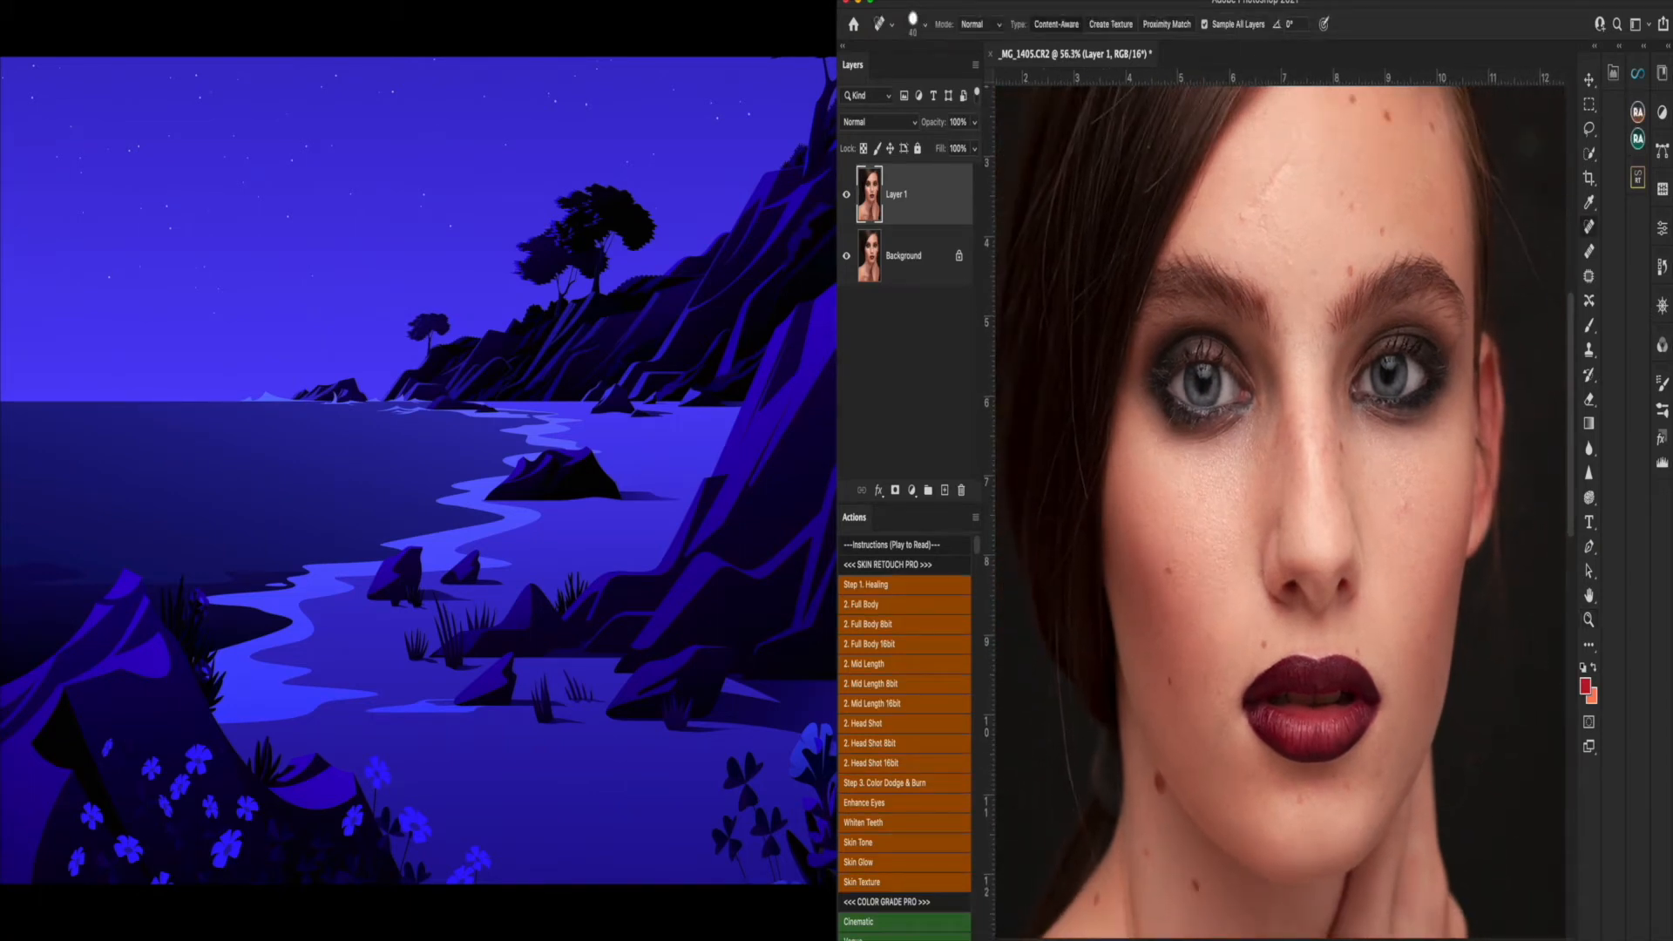
pyautogui.scroll(5, 1275, 506)
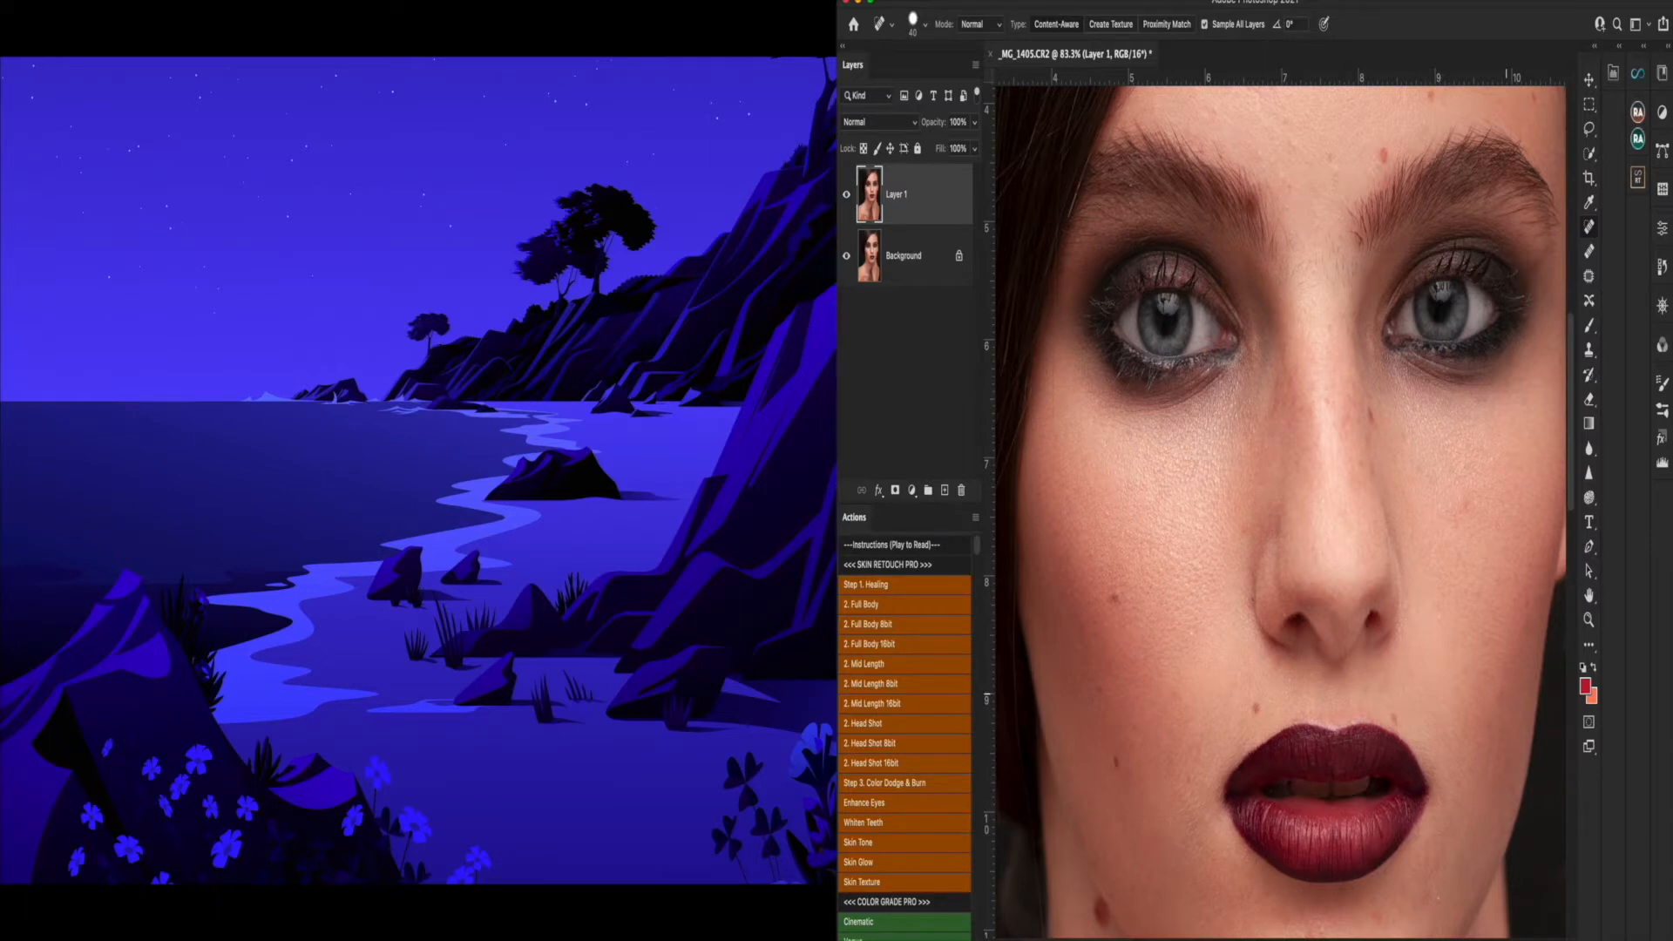
pyautogui.scroll(-3, 1506, 698)
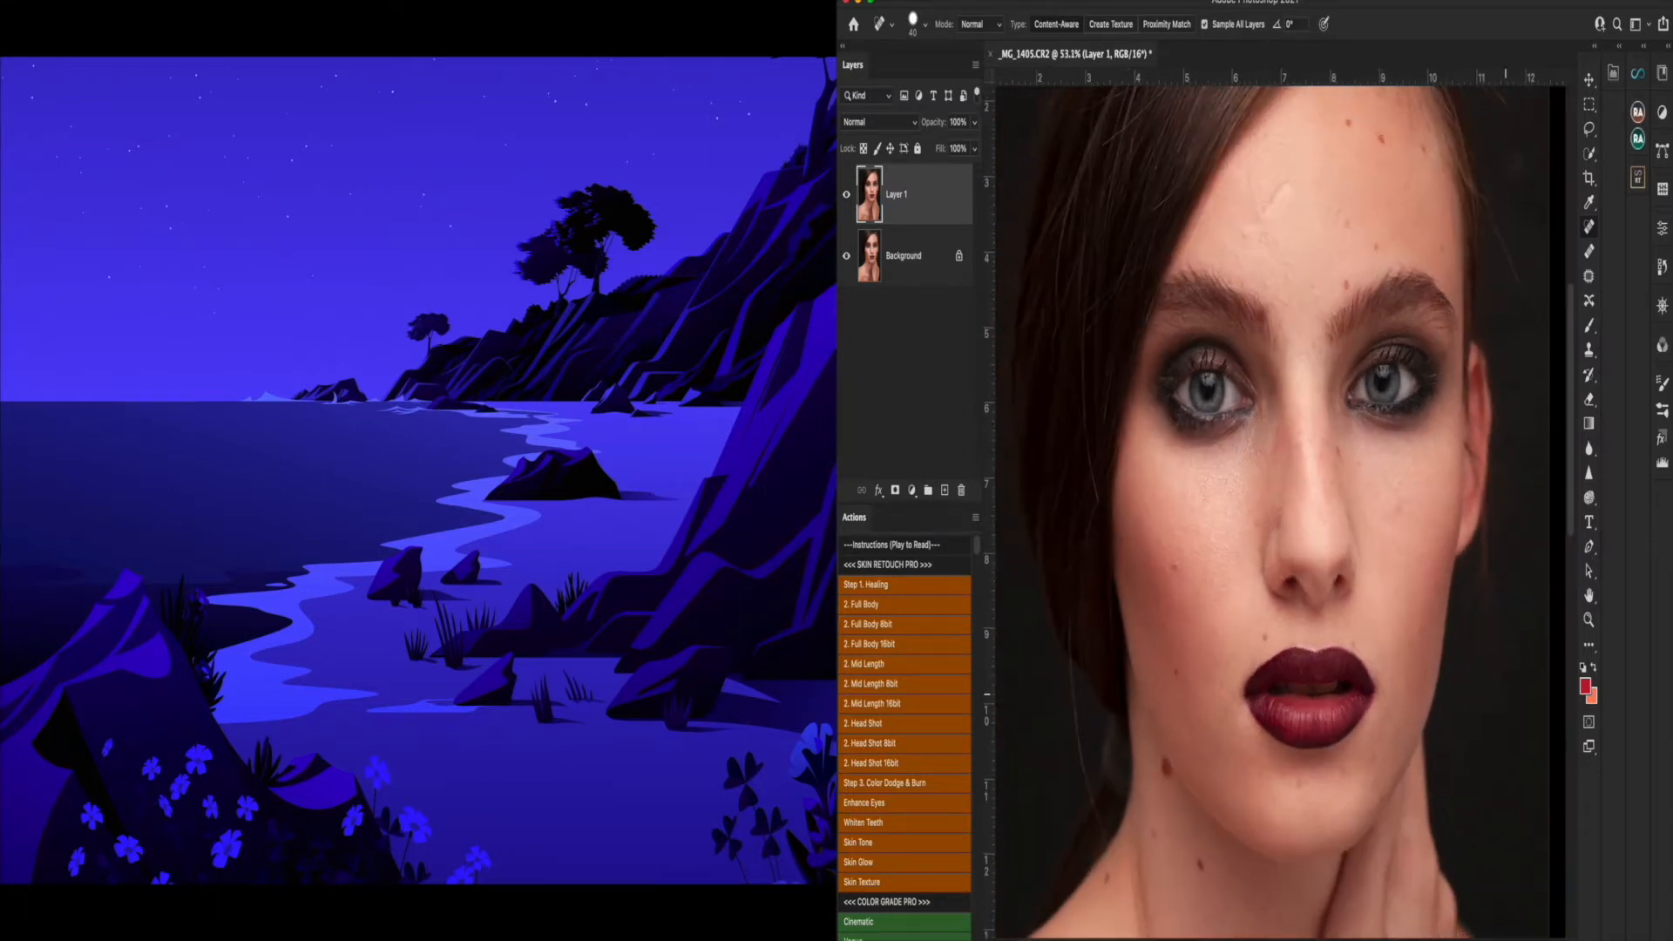
pyautogui.moveTo(1284, 185)
pyautogui.mouseDown()
pyautogui.moveTo(1253, 227)
pyautogui.moveTo(1281, 183)
pyautogui.moveTo(1263, 214)
pyautogui.moveTo(1274, 235)
pyautogui.moveTo(1261, 185)
pyautogui.moveTo(1277, 231)
pyautogui.moveTo(1241, 233)
pyautogui.moveTo(1247, 143)
pyautogui.moveTo(1238, 254)
pyautogui.mouseUp()
pyautogui.scroll(-2, 1291, 370)
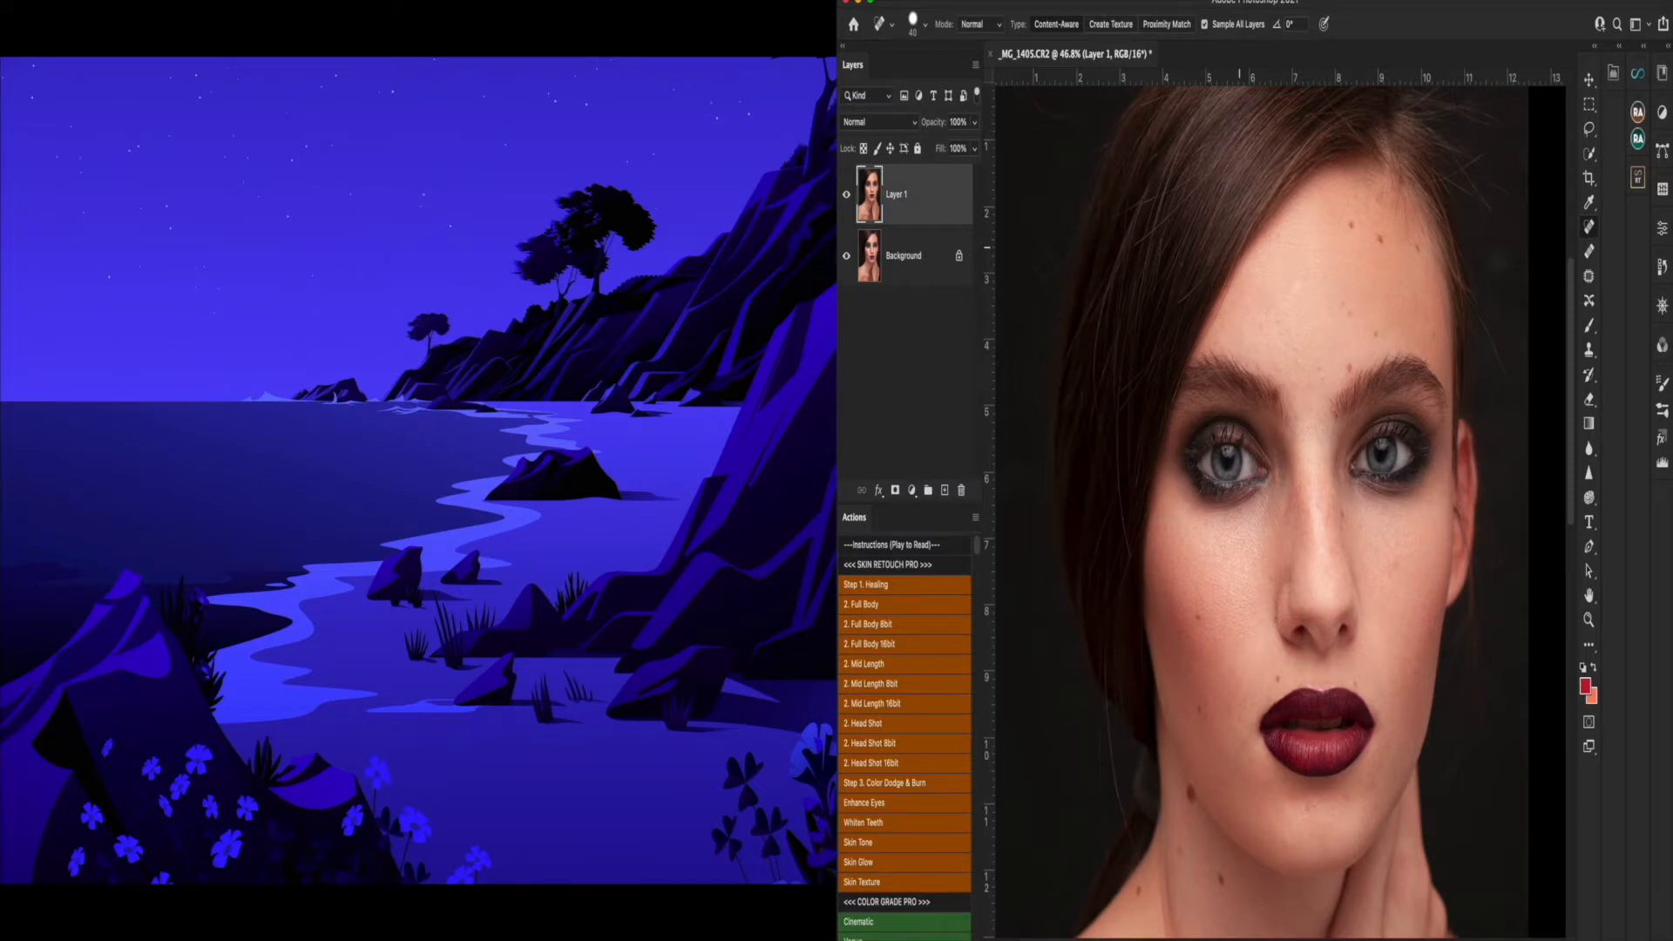
# - Heal the fine stray hairs between the eyebrows and on the bridge of the nose
pyautogui.scroll(4, 1277, 510)
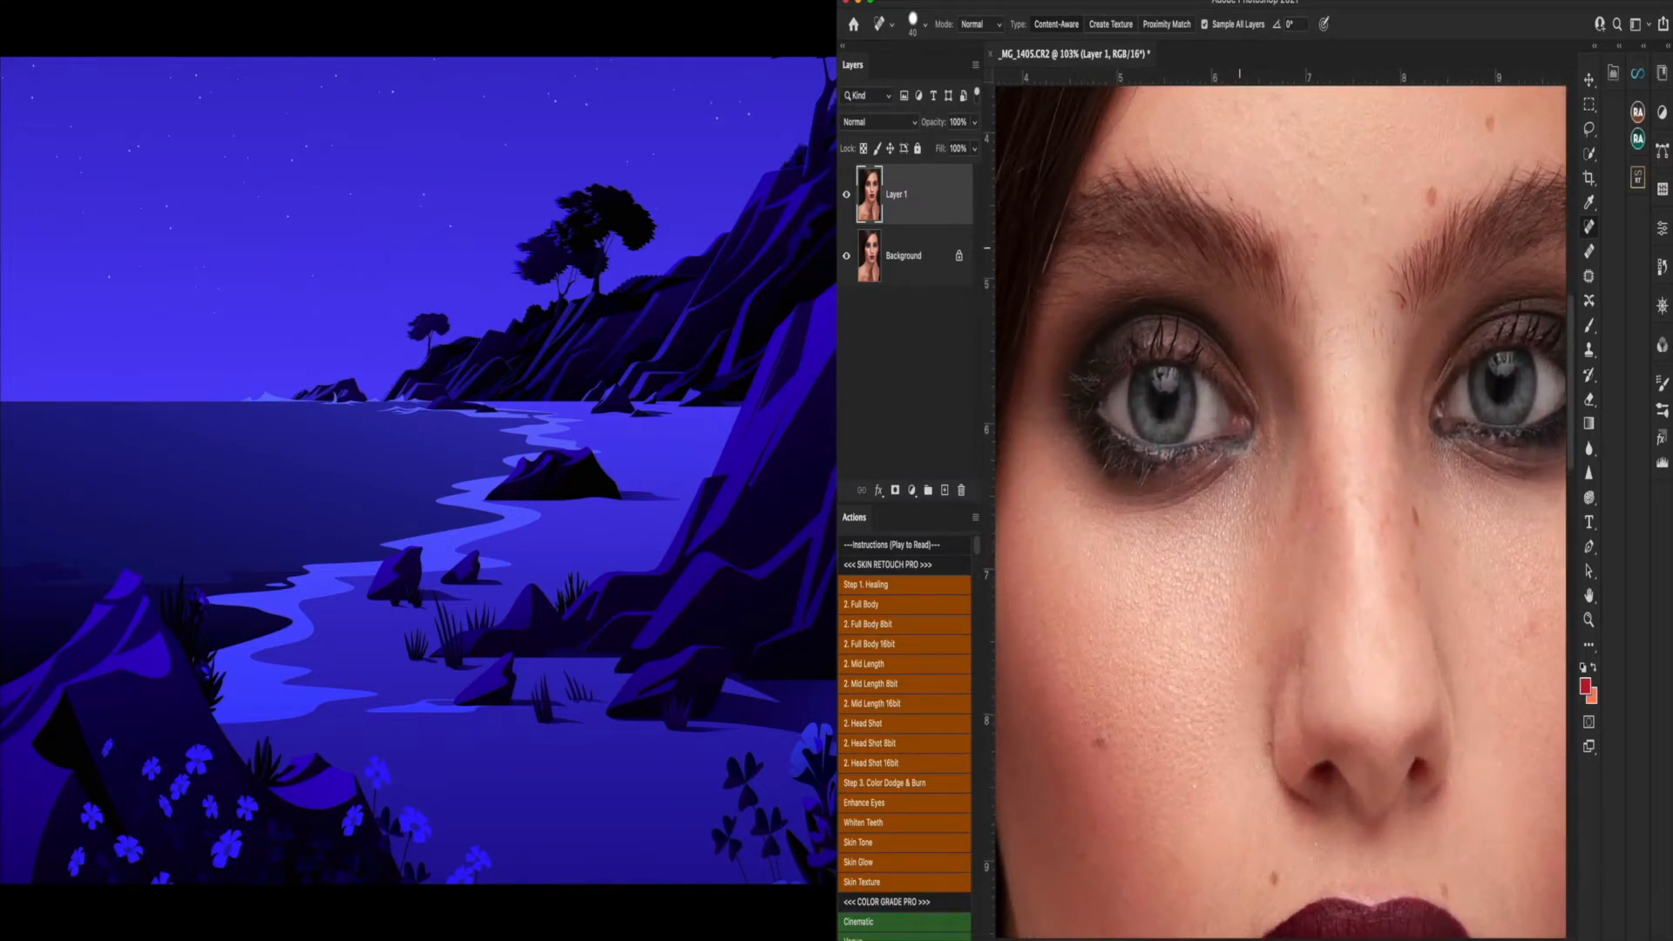
pyautogui.scroll(2, 1275, 449)
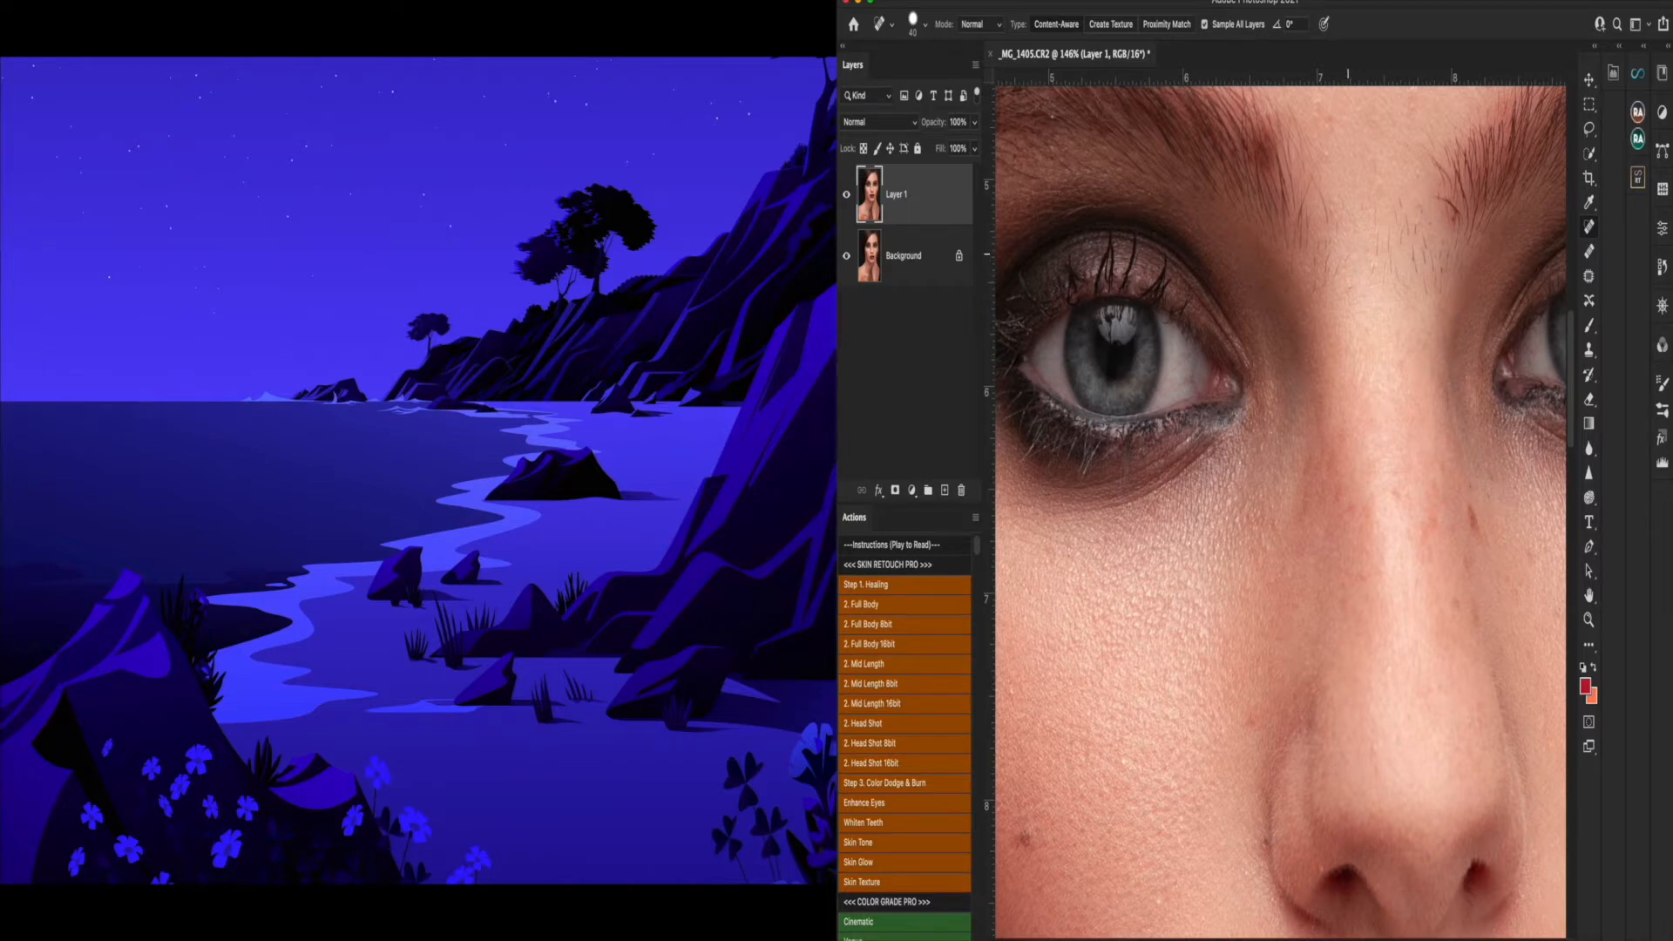
pyautogui.moveTo(1377, 245)
pyautogui.mouseDown()
pyautogui.moveTo(1372, 271)
pyautogui.moveTo(1374, 209)
pyautogui.moveTo(1387, 263)
pyautogui.moveTo(1438, 291)
pyautogui.moveTo(1436, 236)
pyautogui.moveTo(1426, 287)
pyautogui.mouseUp()
pyautogui.moveTo(1429, 218)
pyautogui.mouseDown()
pyautogui.moveTo(1424, 272)
pyautogui.moveTo(1419, 215)
pyautogui.moveTo(1402, 248)
pyautogui.moveTo(1396, 211)
pyautogui.moveTo(1399, 257)
pyautogui.moveTo(1350, 281)
pyautogui.moveTo(1329, 281)
pyautogui.moveTo(1342, 258)
pyautogui.moveTo(1319, 239)
pyautogui.mouseUp()
pyautogui.moveTo(1318, 294)
pyautogui.mouseDown()
pyautogui.moveTo(1340, 199)
pyautogui.moveTo(1321, 200)
pyautogui.moveTo(1332, 226)
pyautogui.moveTo(1373, 226)
pyautogui.moveTo(1309, 247)
pyautogui.moveTo(1315, 188)
pyautogui.mouseUp()
pyautogui.press('super+minus')
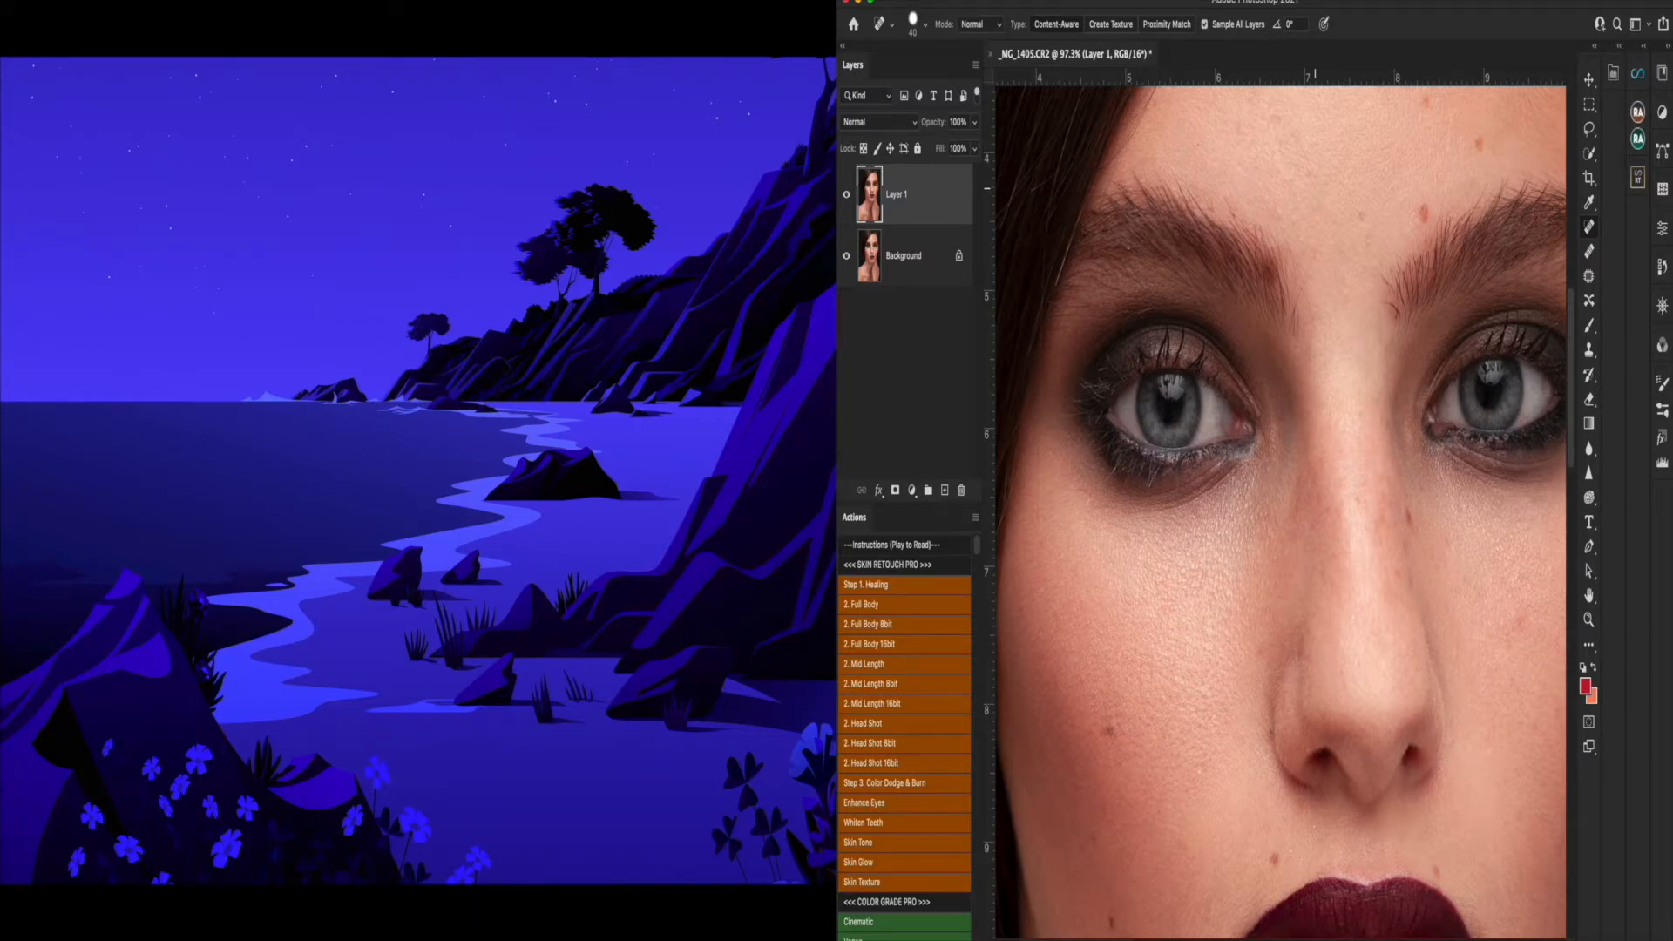
pyautogui.scroll(-3, 1277, 495)
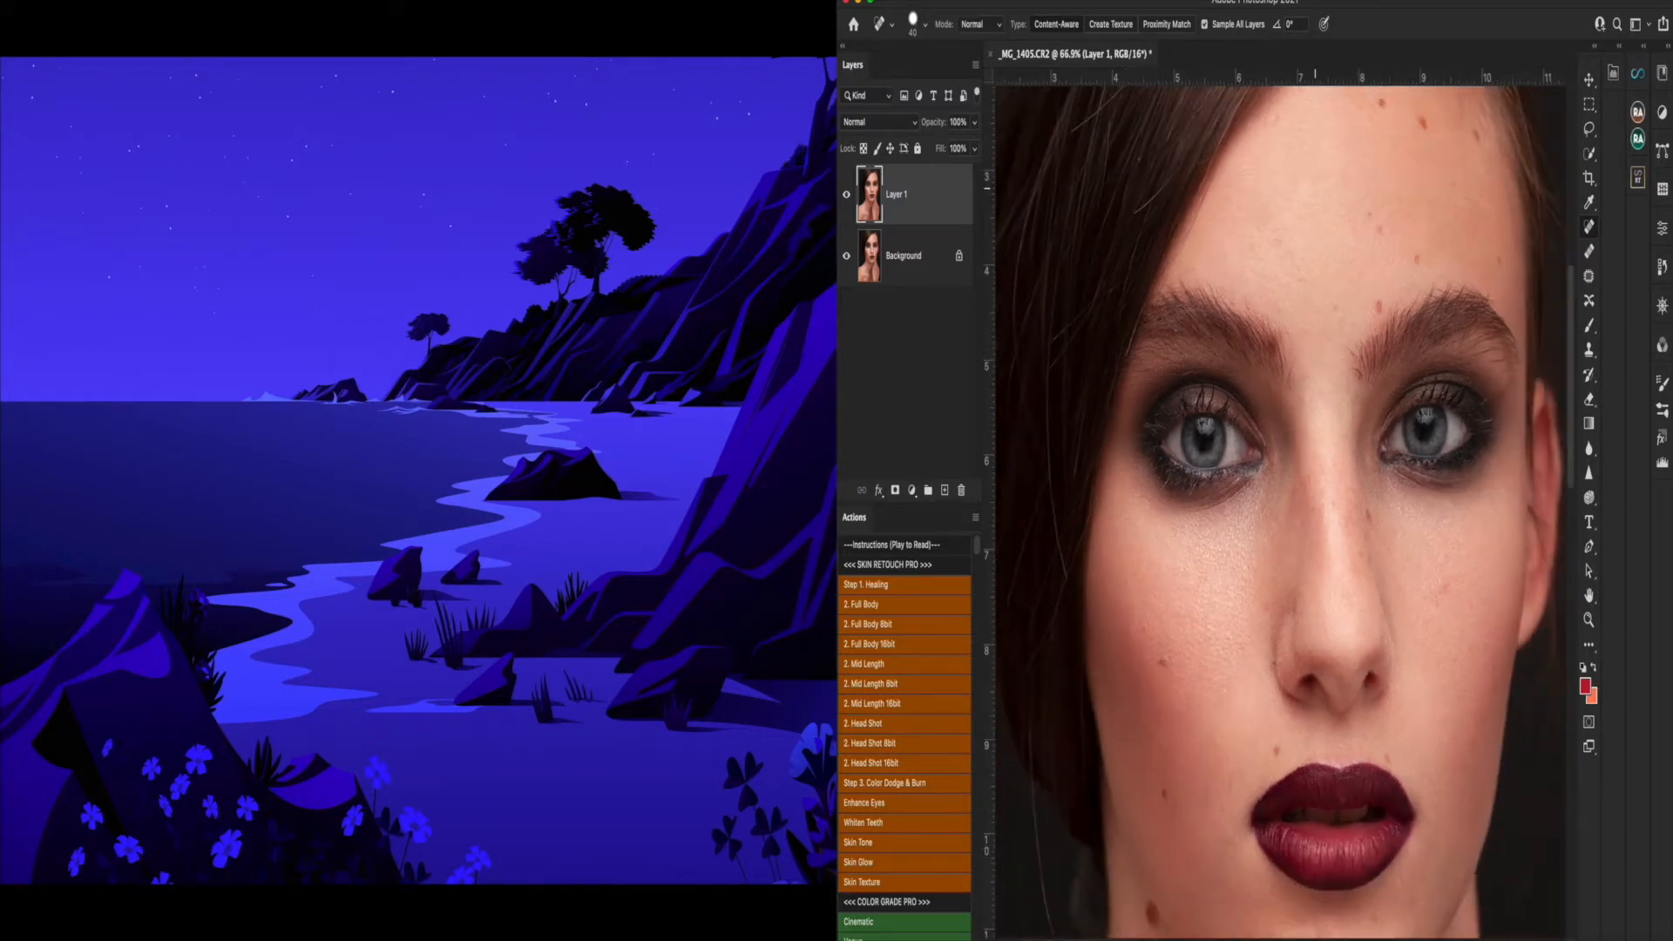
pyautogui.scroll(4, 1290, 504)
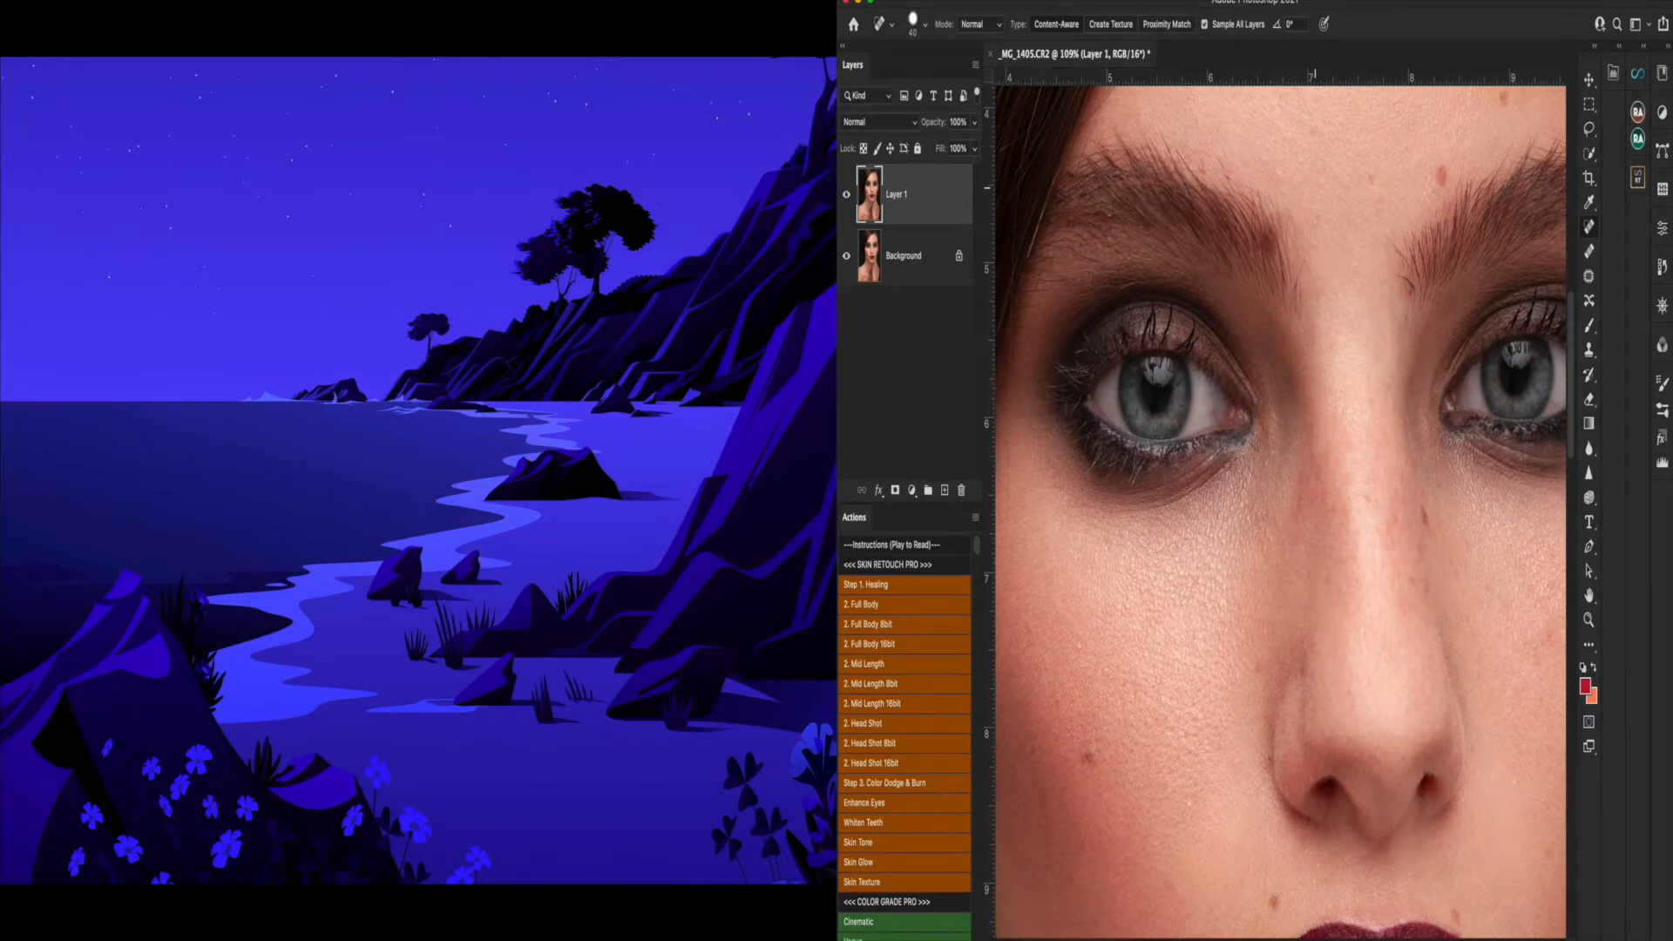
# - Heal the stray hairs on the forehead along the edge of the swept hair and the upper hairline
pyautogui.scroll(8, 1276, 513)
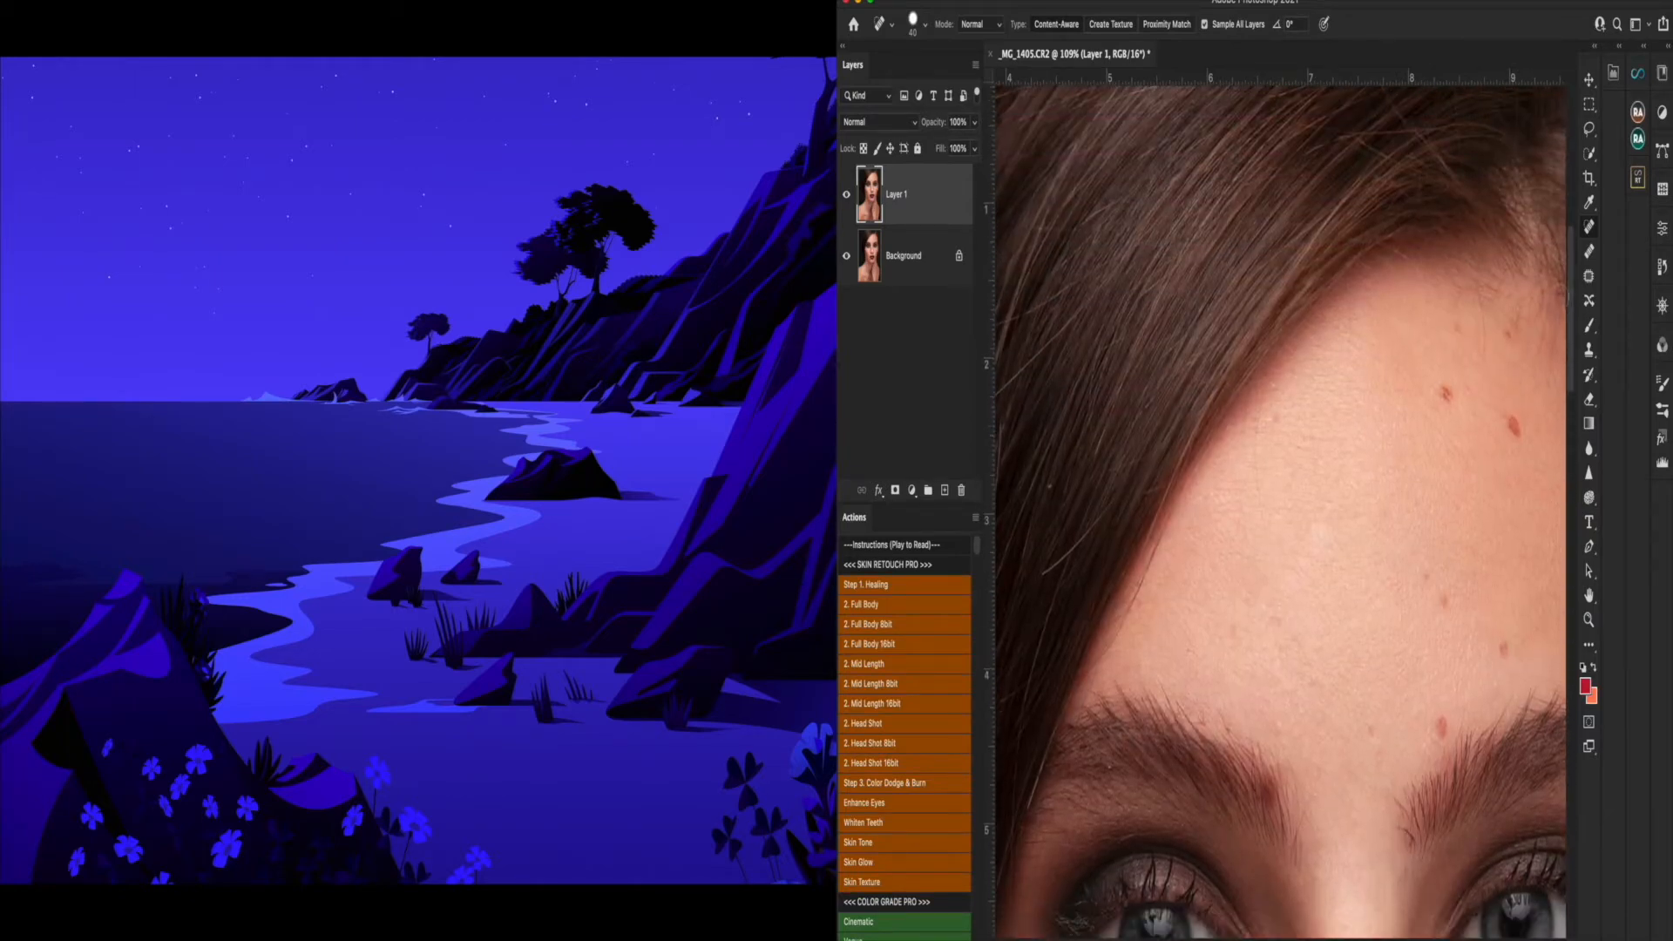
pyautogui.moveTo(1255, 519); pyautogui.dragTo(1263, 385)
pyautogui.moveTo(1241, 498); pyautogui.dragTo(1252, 544)
pyautogui.moveTo(1247, 431); pyautogui.dragTo(1245, 399)
pyautogui.moveTo(1474, 287)
pyautogui.mouseDown()
pyautogui.moveTo(1482, 366)
pyautogui.moveTo(1475, 293)
pyautogui.moveTo(1487, 353)
pyautogui.mouseUp()
pyautogui.moveTo(1420, 273); pyautogui.dragTo(1381, 247)
# - Heal the loose hairs along the forehead's right hairline and temple
pyautogui.hscroll(5, 1281, 505)
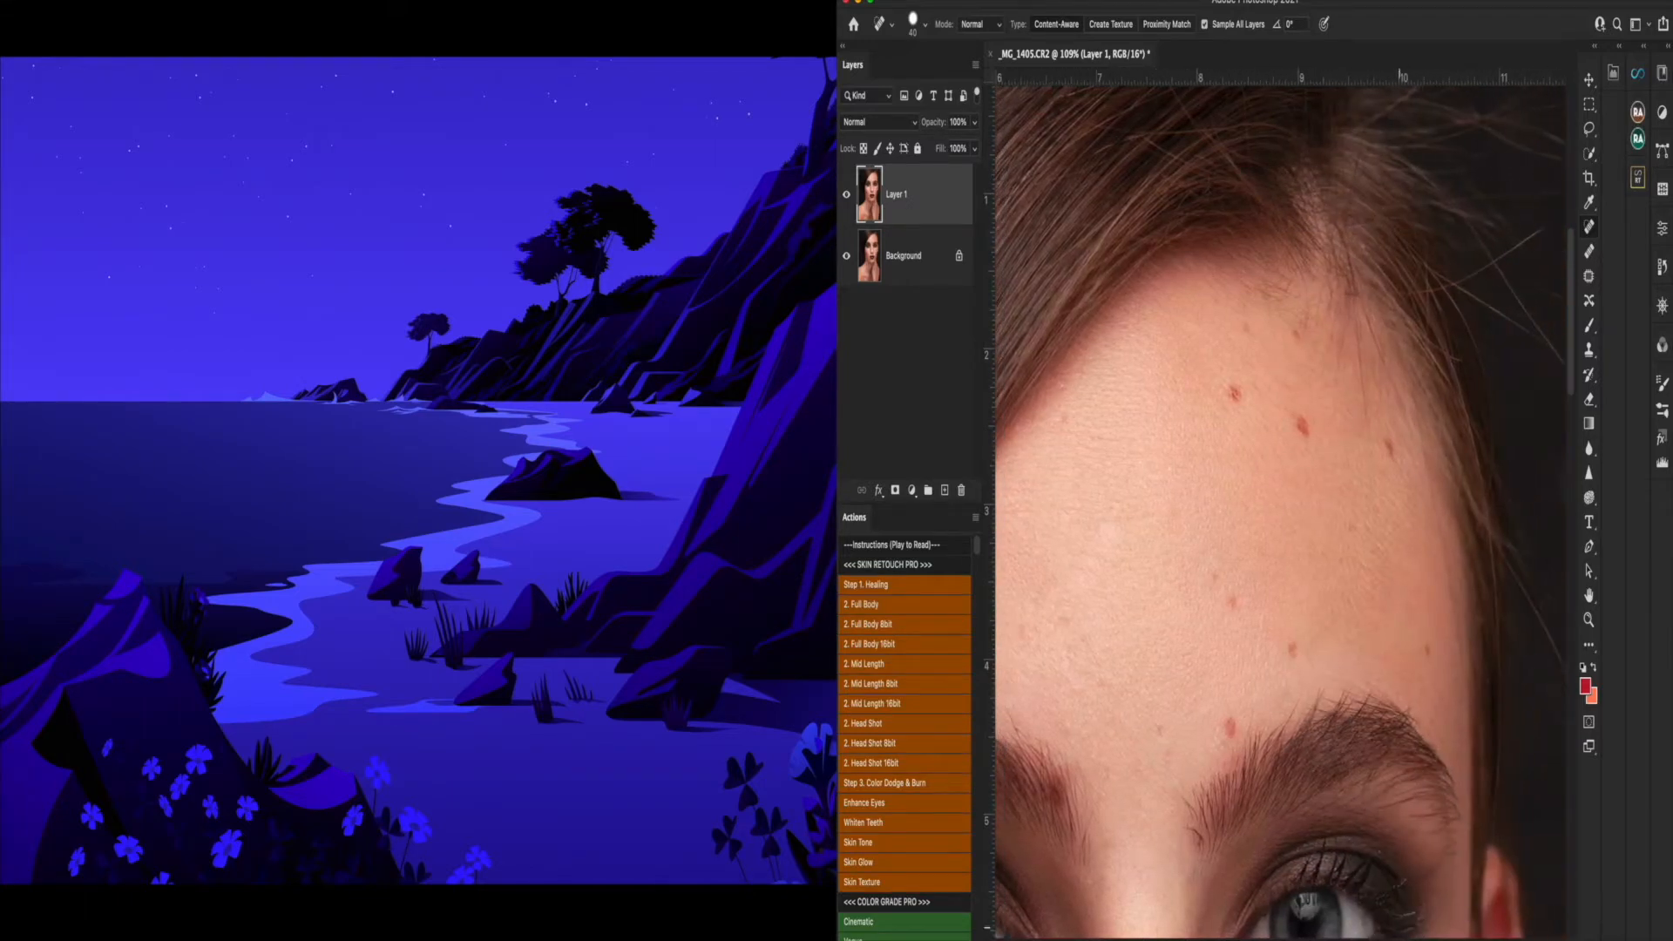
pyautogui.moveTo(1365, 340); pyautogui.dragTo(1365, 429)
pyautogui.moveTo(1361, 371); pyautogui.dragTo(1362, 457)
pyautogui.moveTo(1347, 330); pyautogui.dragTo(1339, 375)
pyautogui.moveTo(1359, 315)
pyautogui.mouseDown()
pyautogui.moveTo(1357, 373)
pyautogui.moveTo(1359, 344)
pyautogui.moveTo(1337, 349)
pyautogui.moveTo(1309, 308)
pyautogui.moveTo(1302, 342)
pyautogui.moveTo(1297, 316)
pyautogui.moveTo(1358, 391)
pyautogui.moveTo(1324, 364)
pyautogui.mouseUp()
pyautogui.moveTo(1462, 646); pyautogui.dragTo(1424, 449)
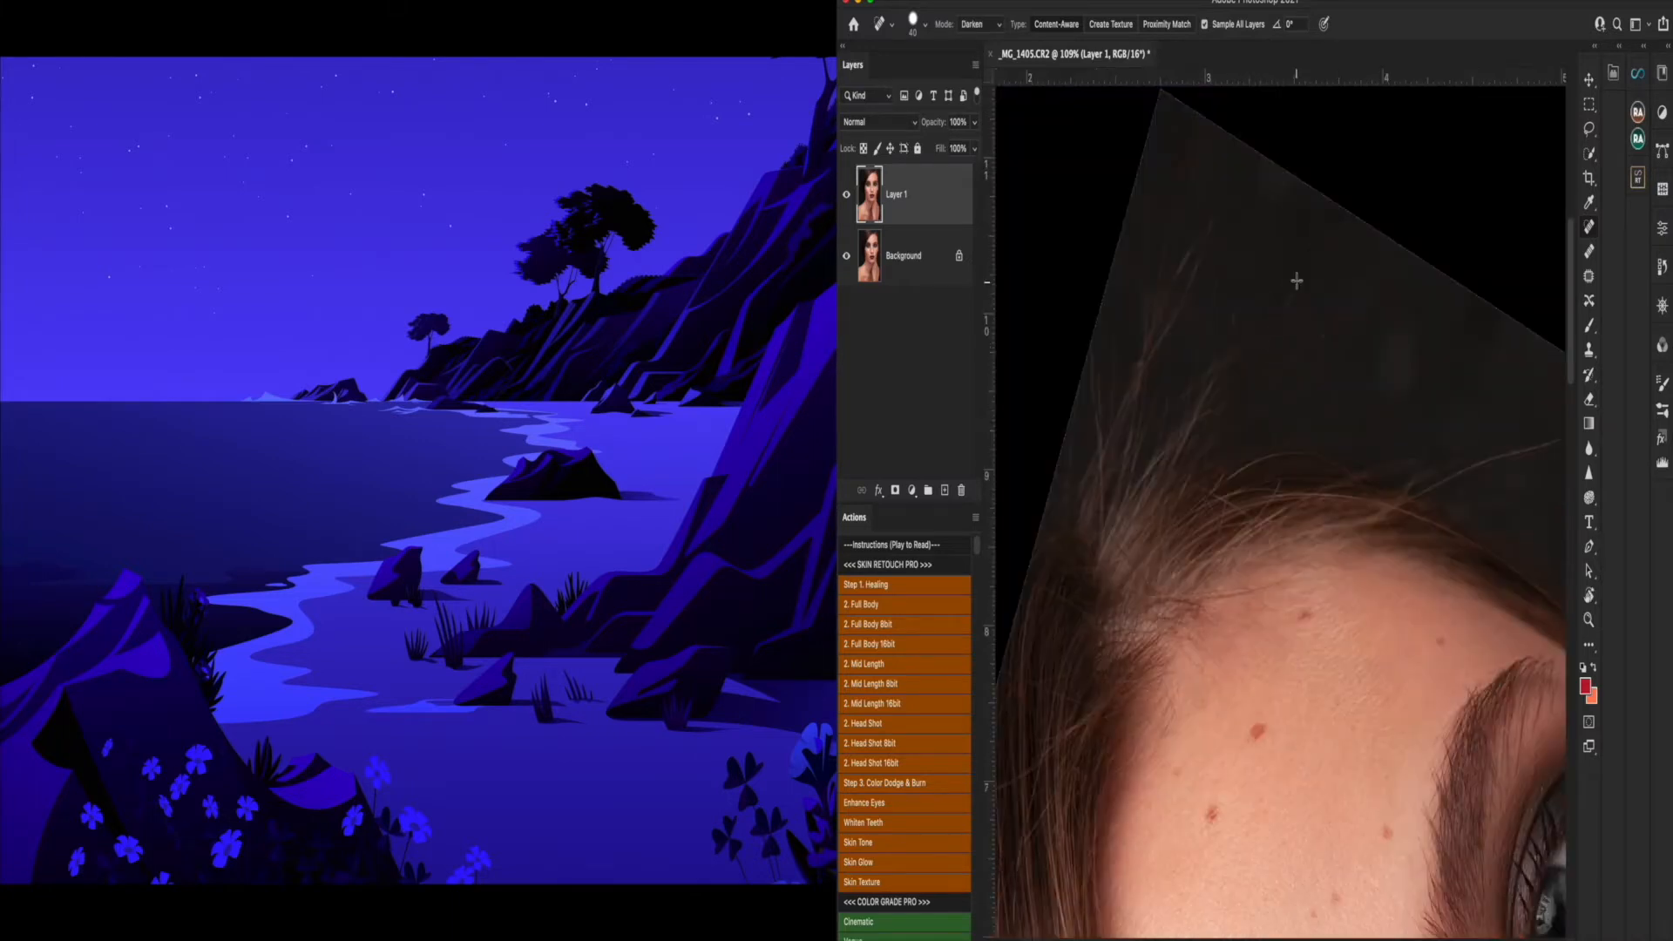
# - Set the Spot Healing Brush to Darken mode and remove the flyaway hairs against the dark background, rotating the canvas
pyautogui.moveTo(1277, 339); pyautogui.dragTo(1302, 280)
pyautogui.press('r')
pyautogui.moveTo(1313, 345)
pyautogui.mouseDown()
pyautogui.moveTo(1412, 410)
pyautogui.moveTo(1299, 342)
pyautogui.moveTo(1403, 401)
pyautogui.mouseUp()
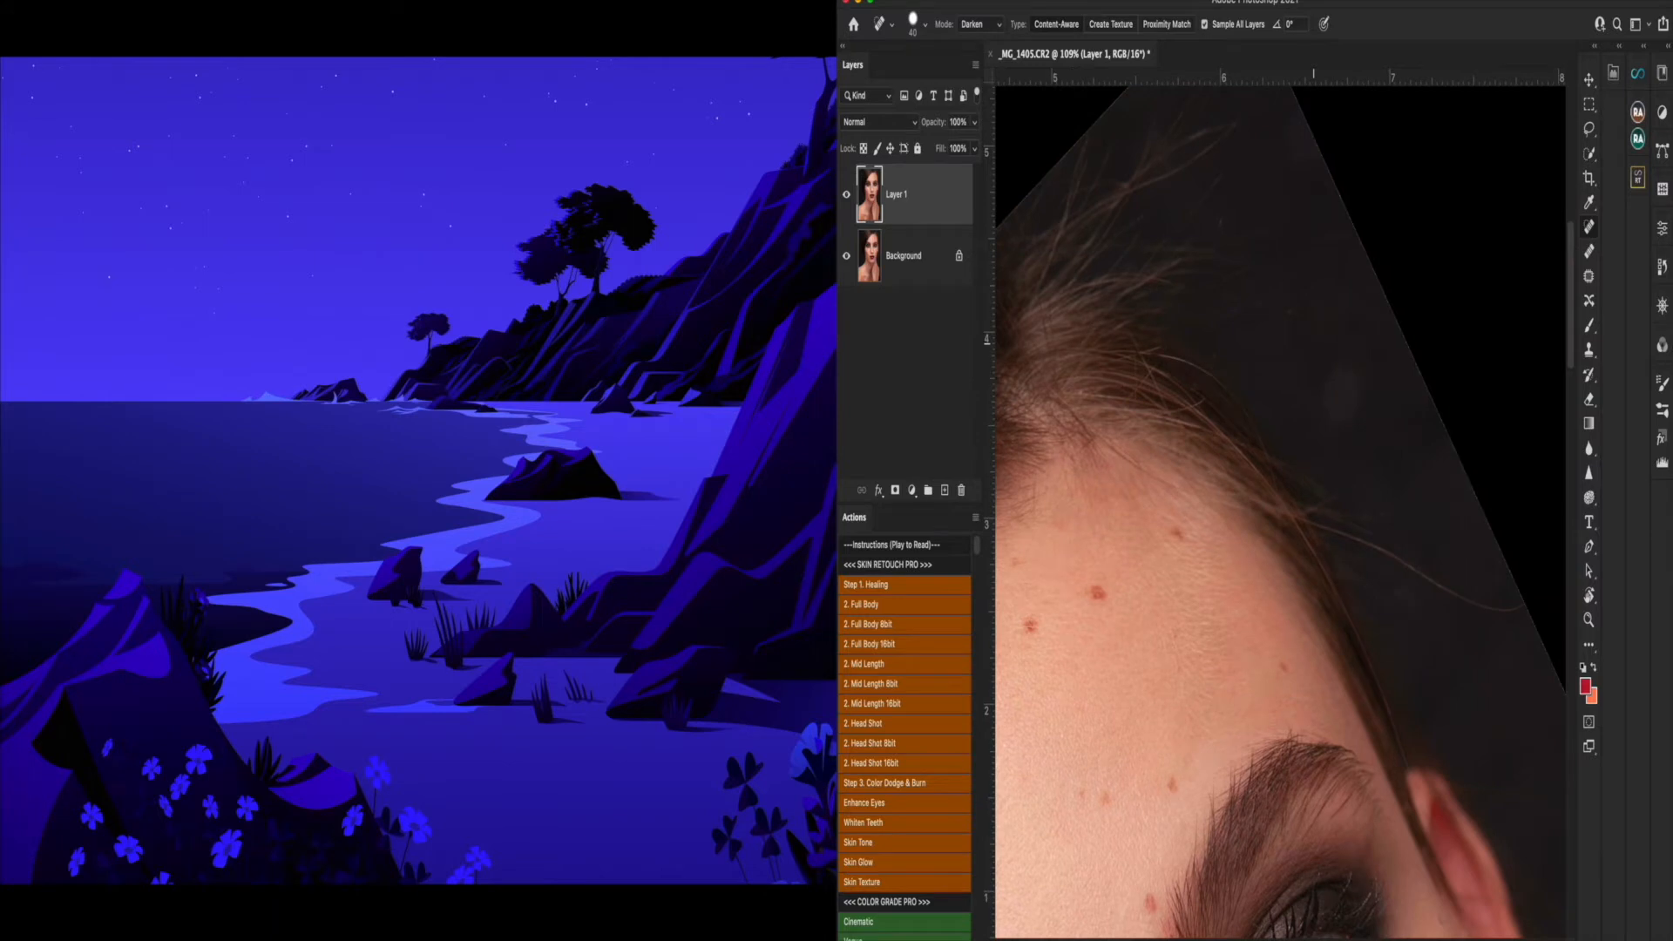
pyautogui.moveTo(1312, 520); pyautogui.dragTo(1529, 617)
pyautogui.moveTo(1316, 520)
pyautogui.mouseDown()
pyautogui.moveTo(1355, 532)
pyautogui.moveTo(1357, 516)
pyautogui.mouseUp()
# - Reset the canvas rotation, heal the remaining hairs at the right temple, and compare the result before and after
pyautogui.press('r')
pyautogui.press('Escape')
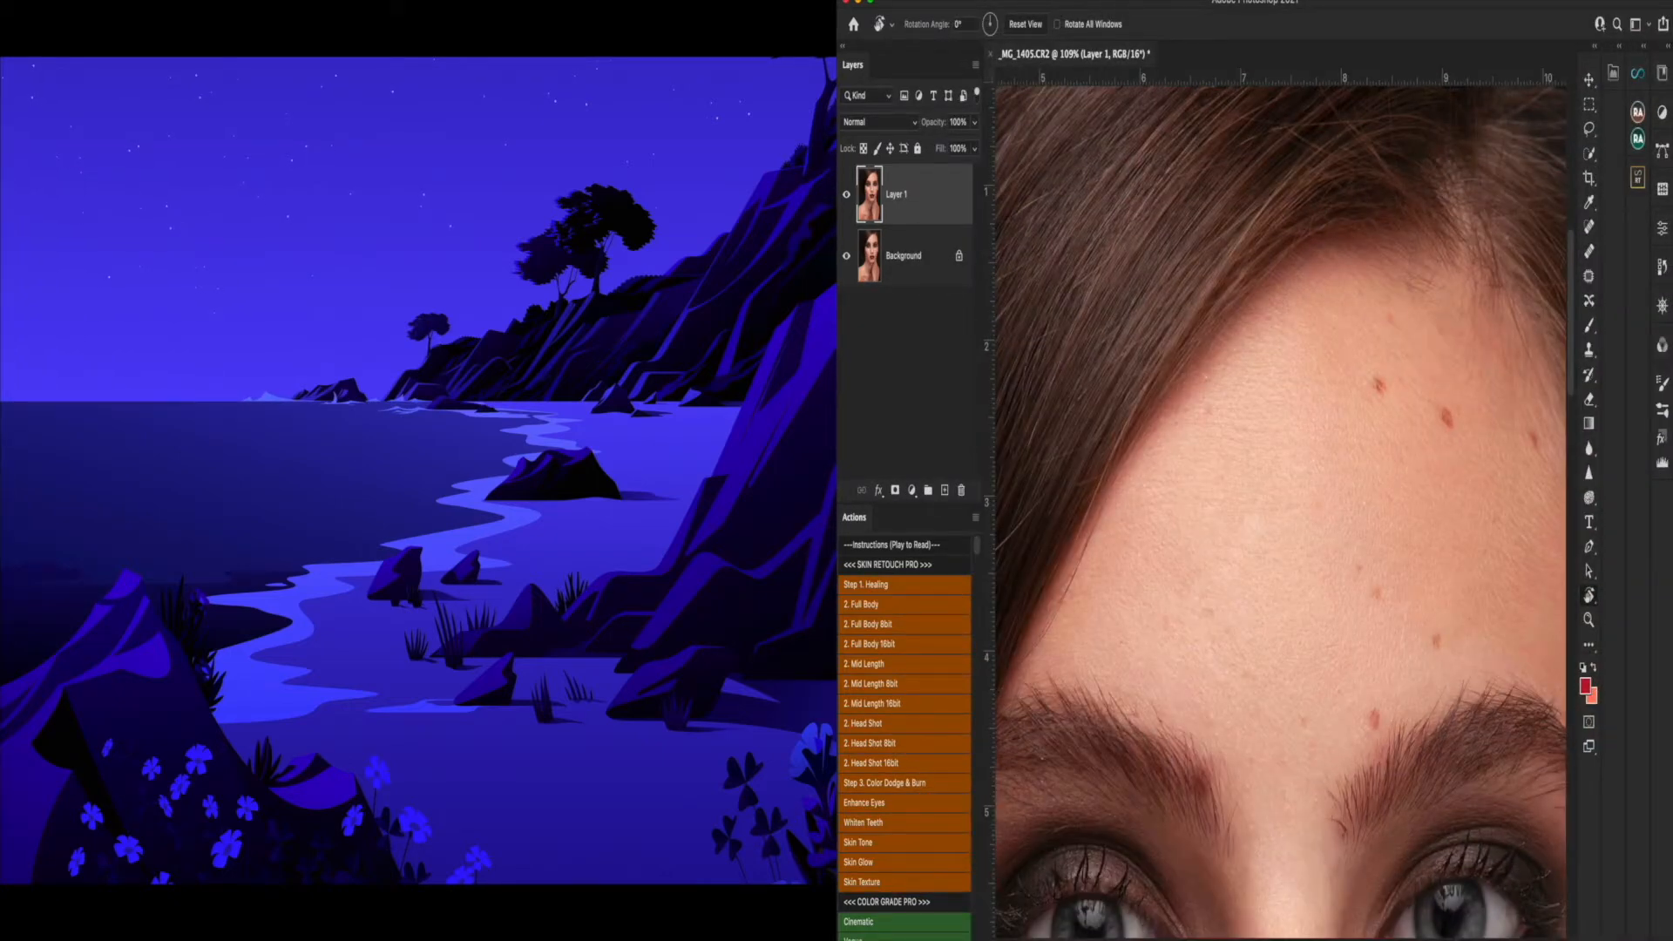
pyautogui.hscroll(3, 1281, 512)
pyautogui.moveTo(1391, 313)
pyautogui.mouseDown()
pyautogui.moveTo(1397, 336)
pyautogui.moveTo(1391, 316)
pyautogui.mouseUp()
pyautogui.press('j')
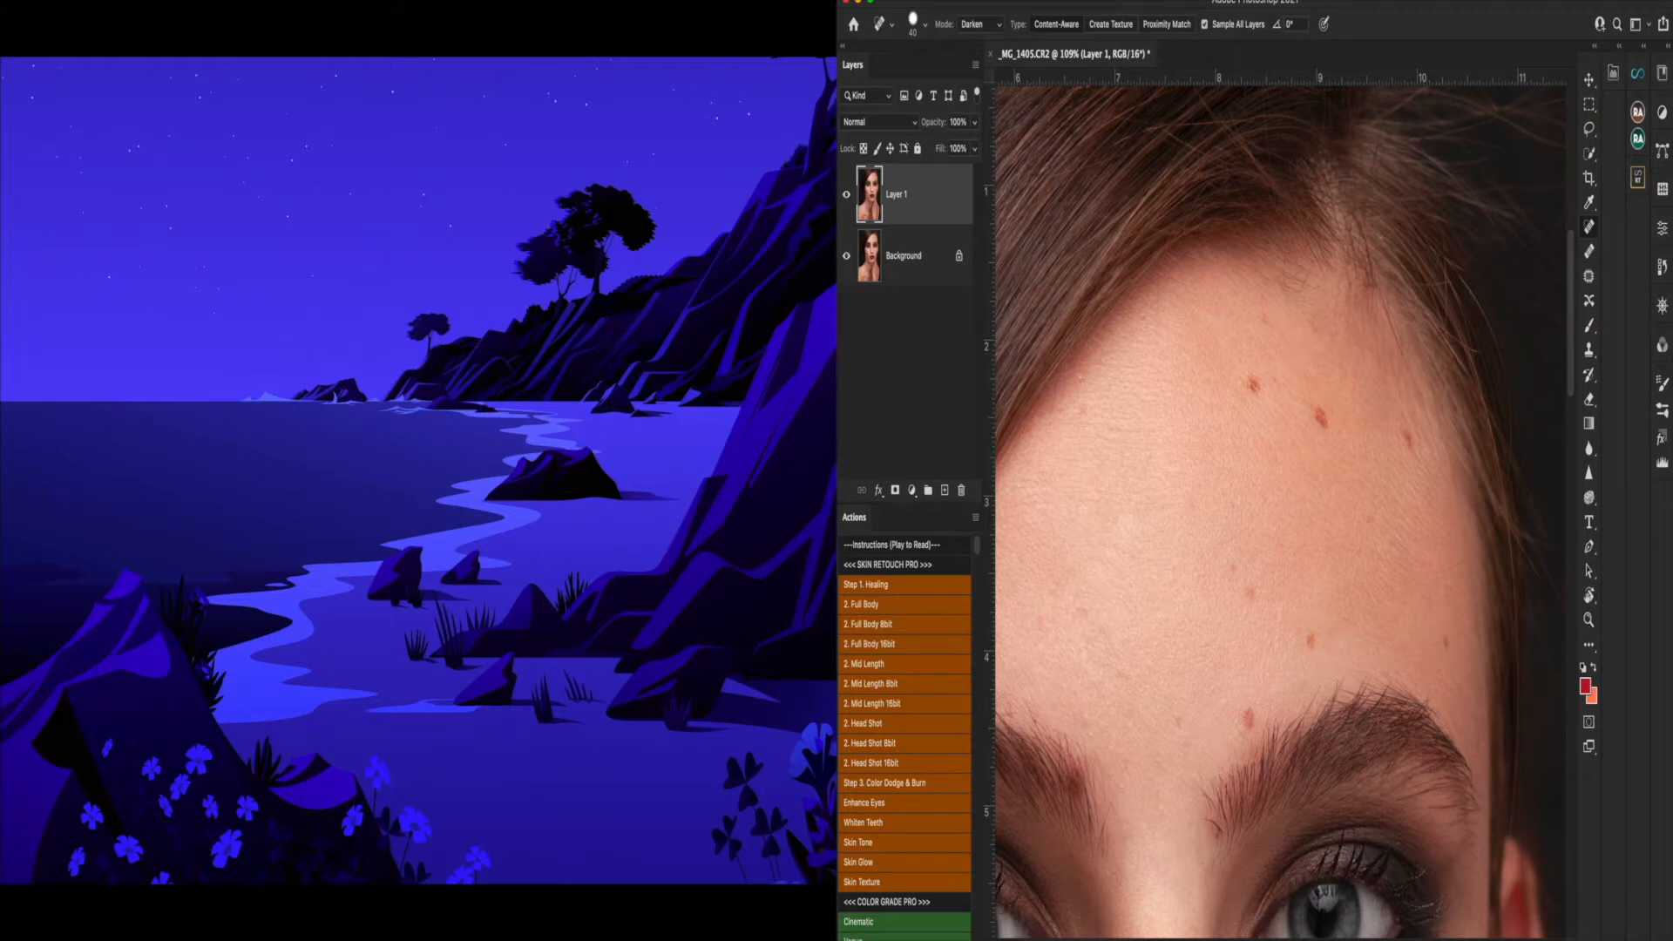
pyautogui.moveTo(1392, 316); pyautogui.dragTo(1437, 433)
pyautogui.press('super+z')
pyautogui.press('super+shift+z')
# - Heal the light stray hair against the dark background beside the neck and above the shoulder
pyautogui.scroll(-10, 1272, 506)
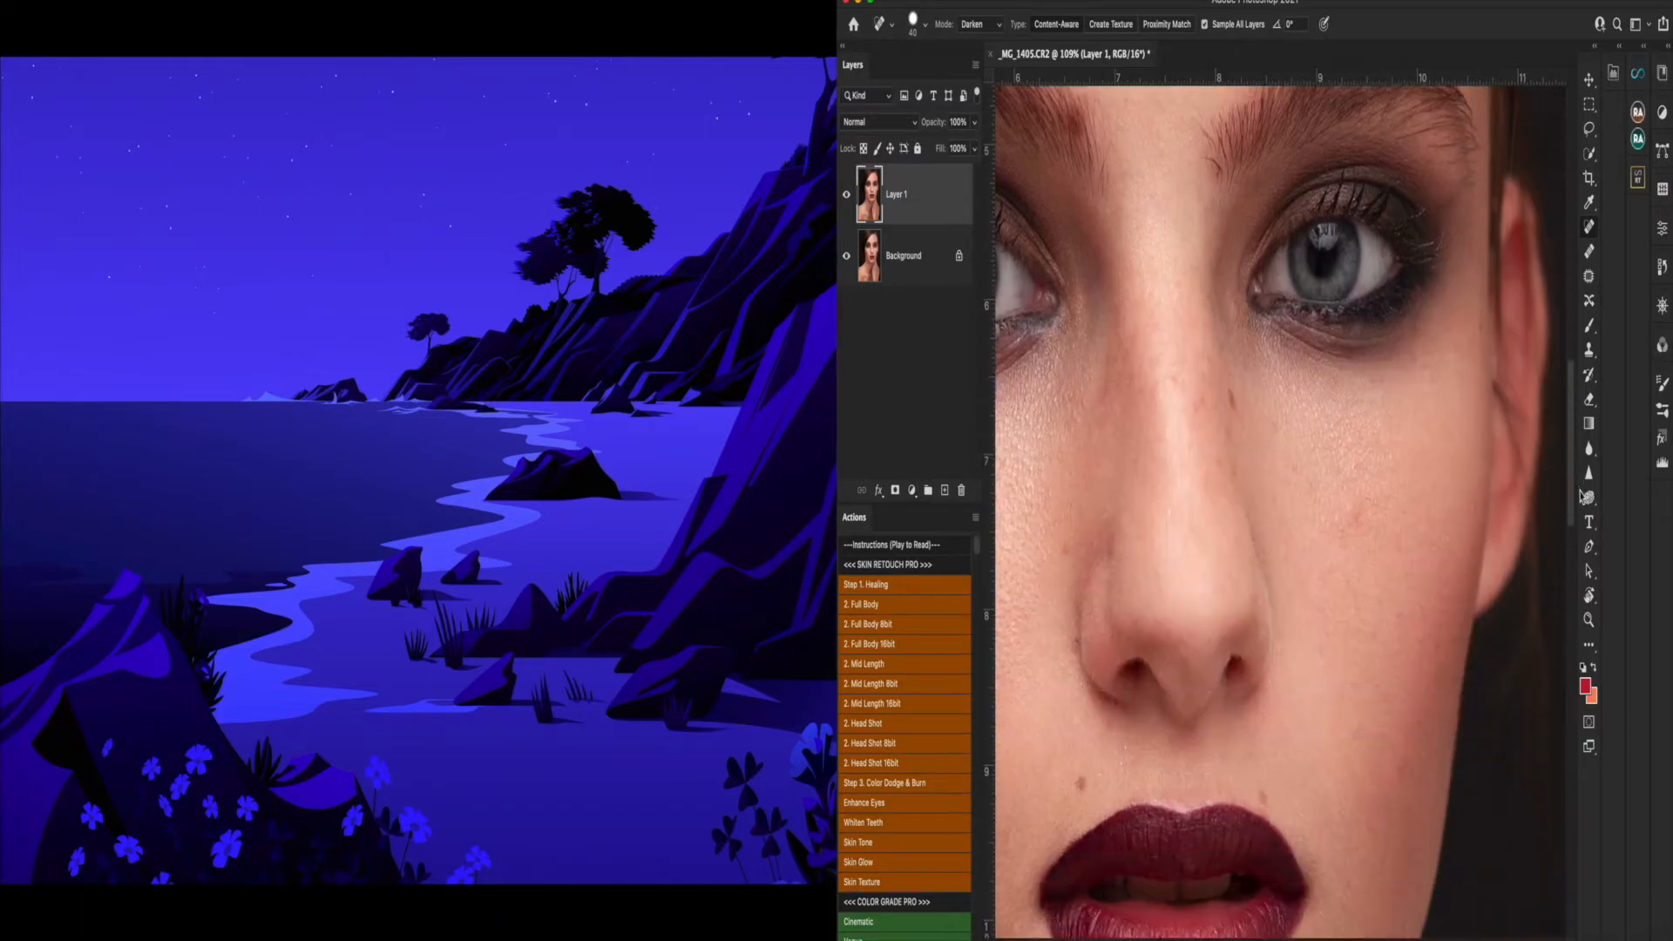
pyautogui.scroll(-8, 1272, 506)
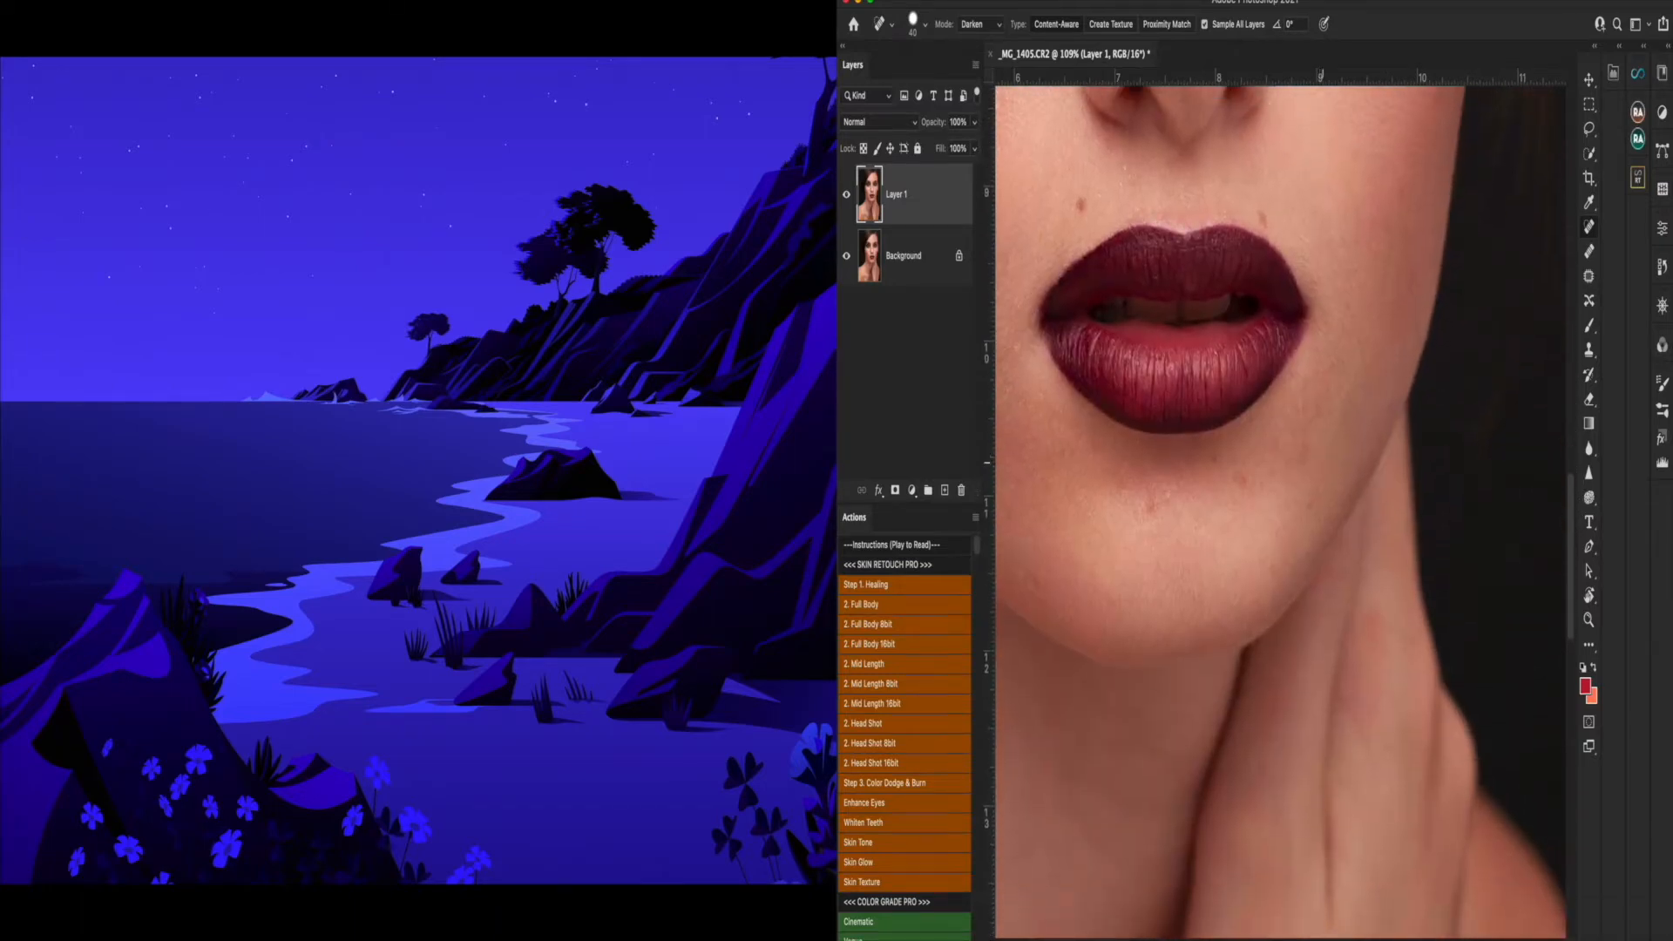
pyautogui.scroll(-10, 1568, 532)
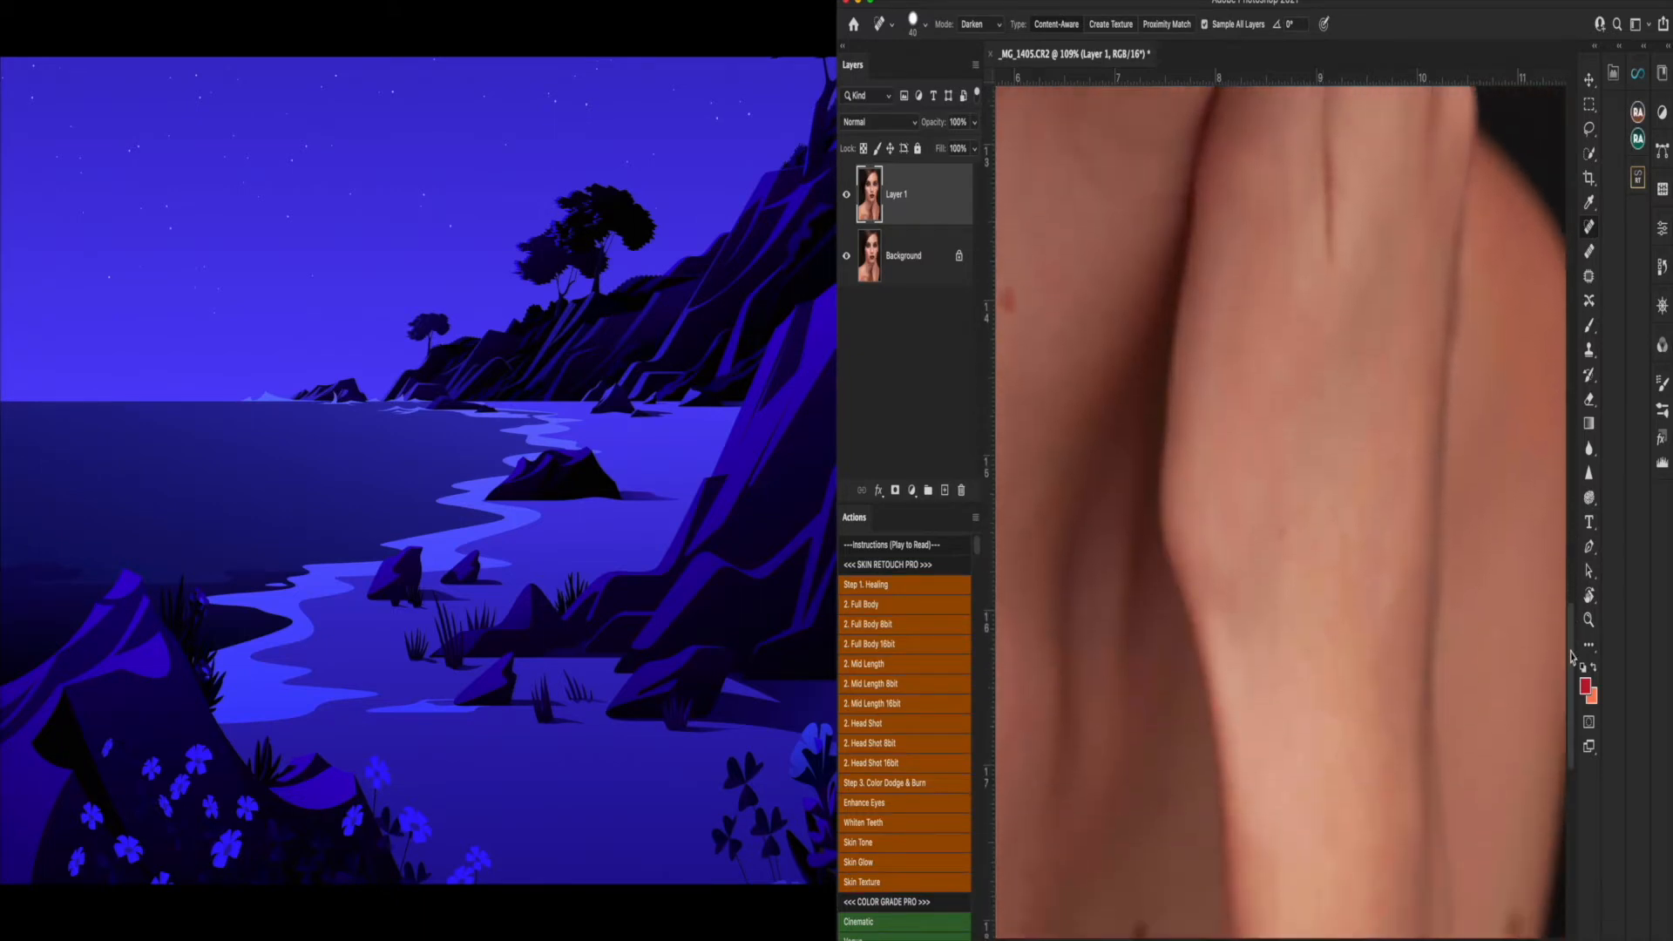
pyautogui.scroll(6, 1566, 564)
pyautogui.scroll(-1, 1566, 565)
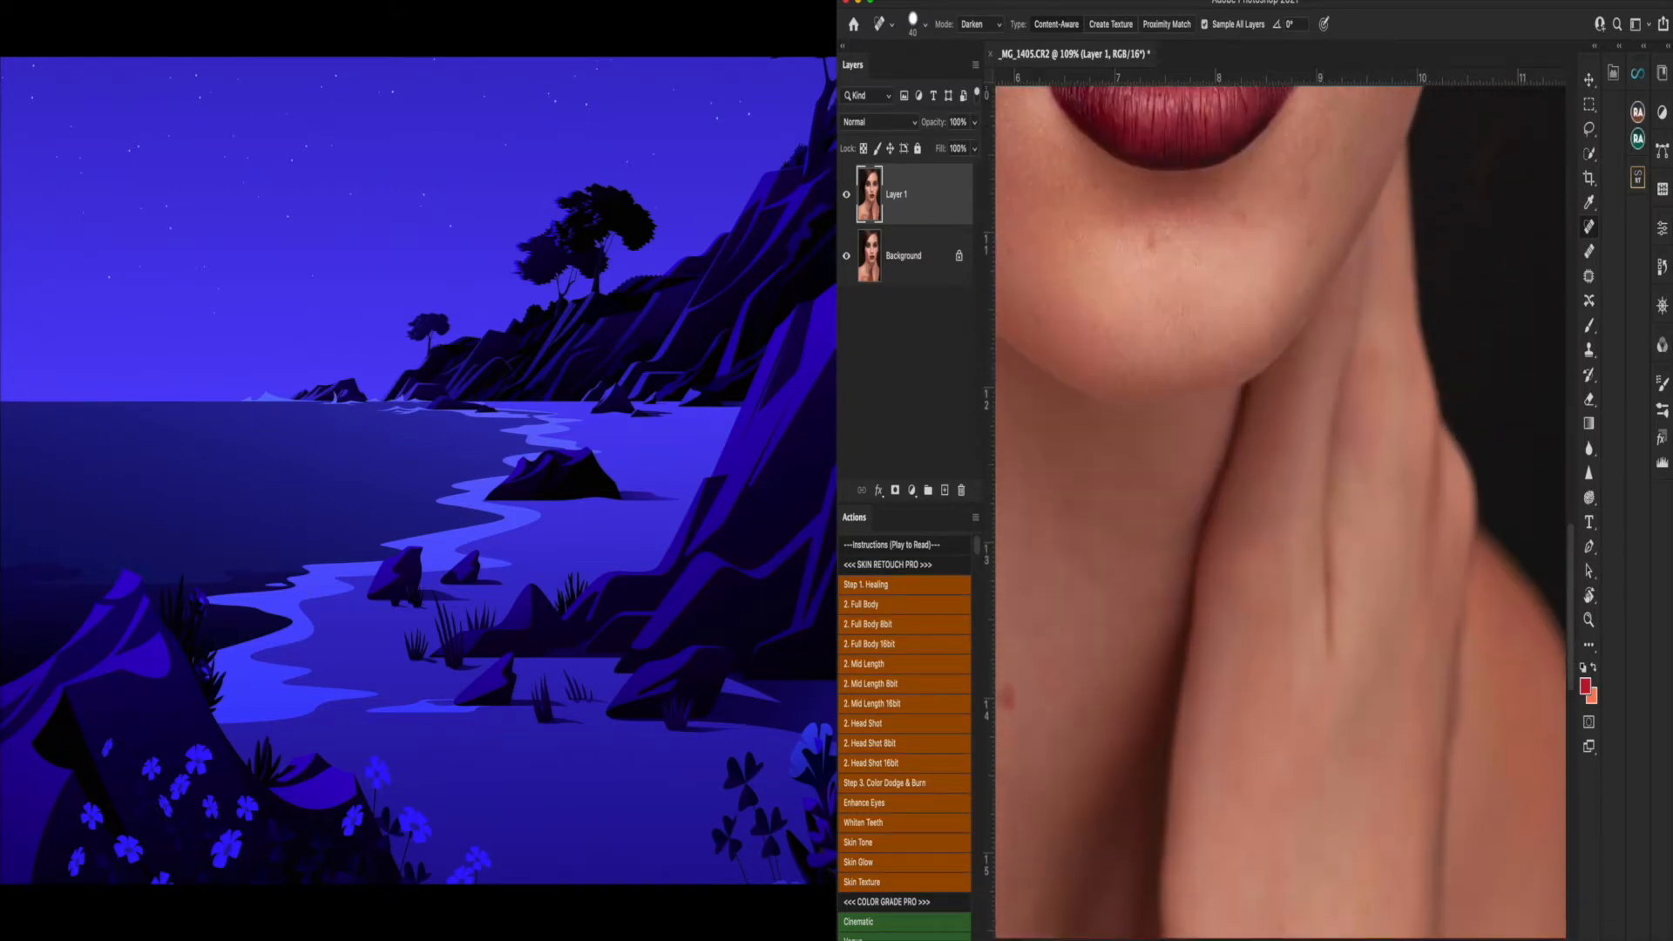
pyautogui.hscroll(-10, 1281, 505)
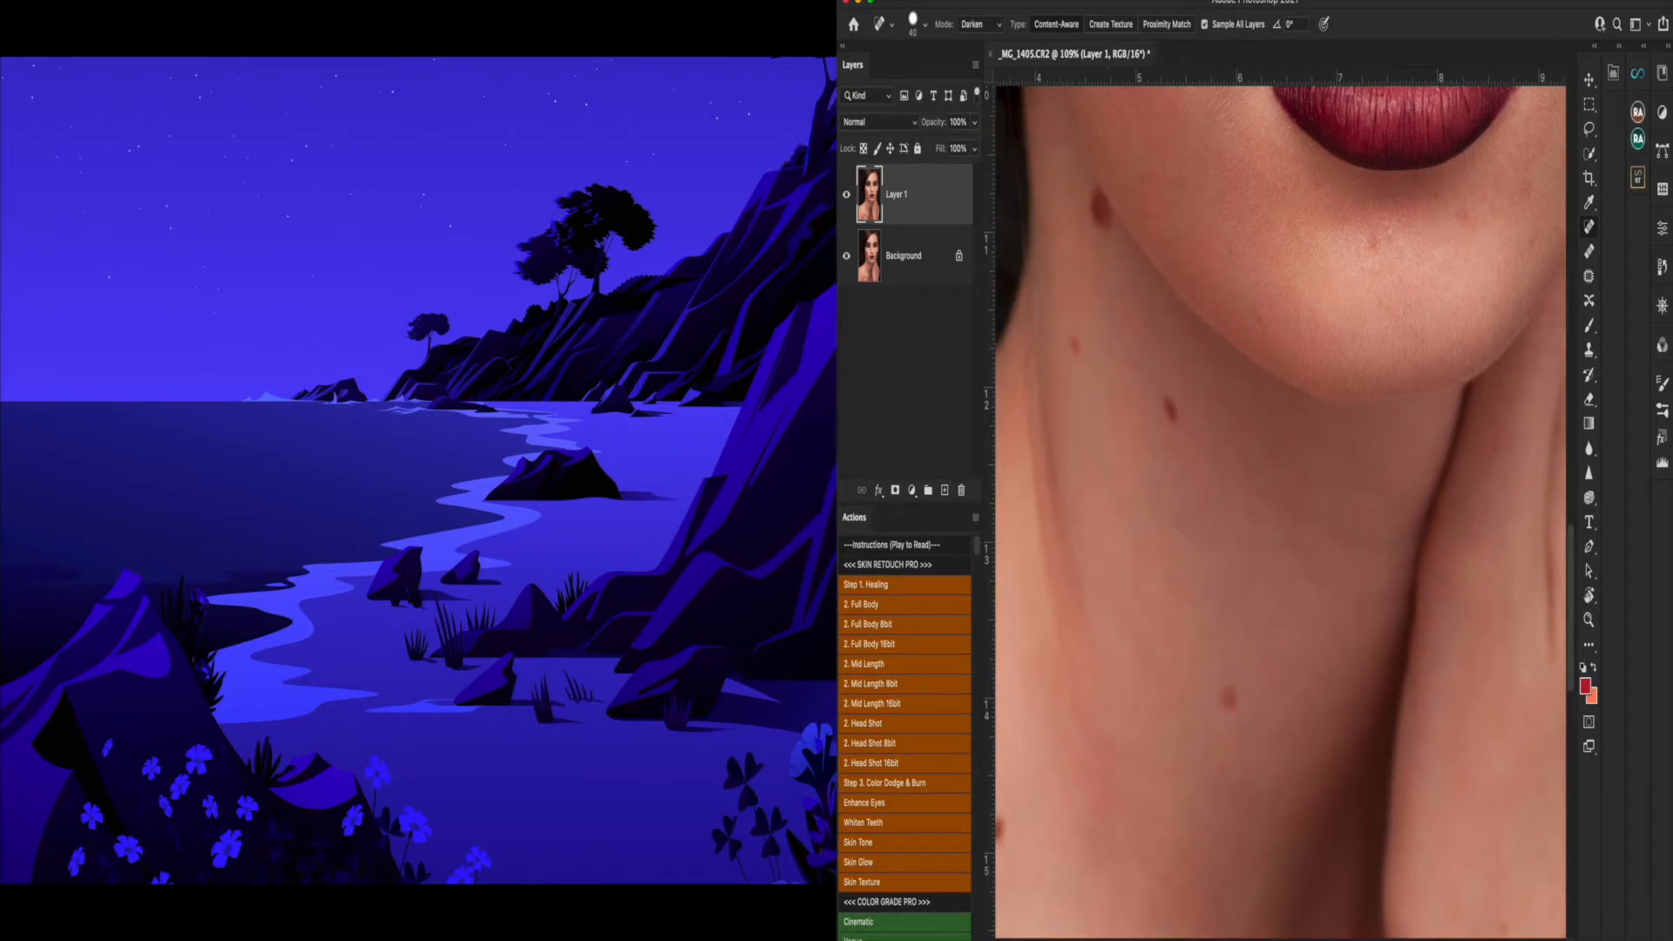
pyautogui.hscroll(1, 1281, 505)
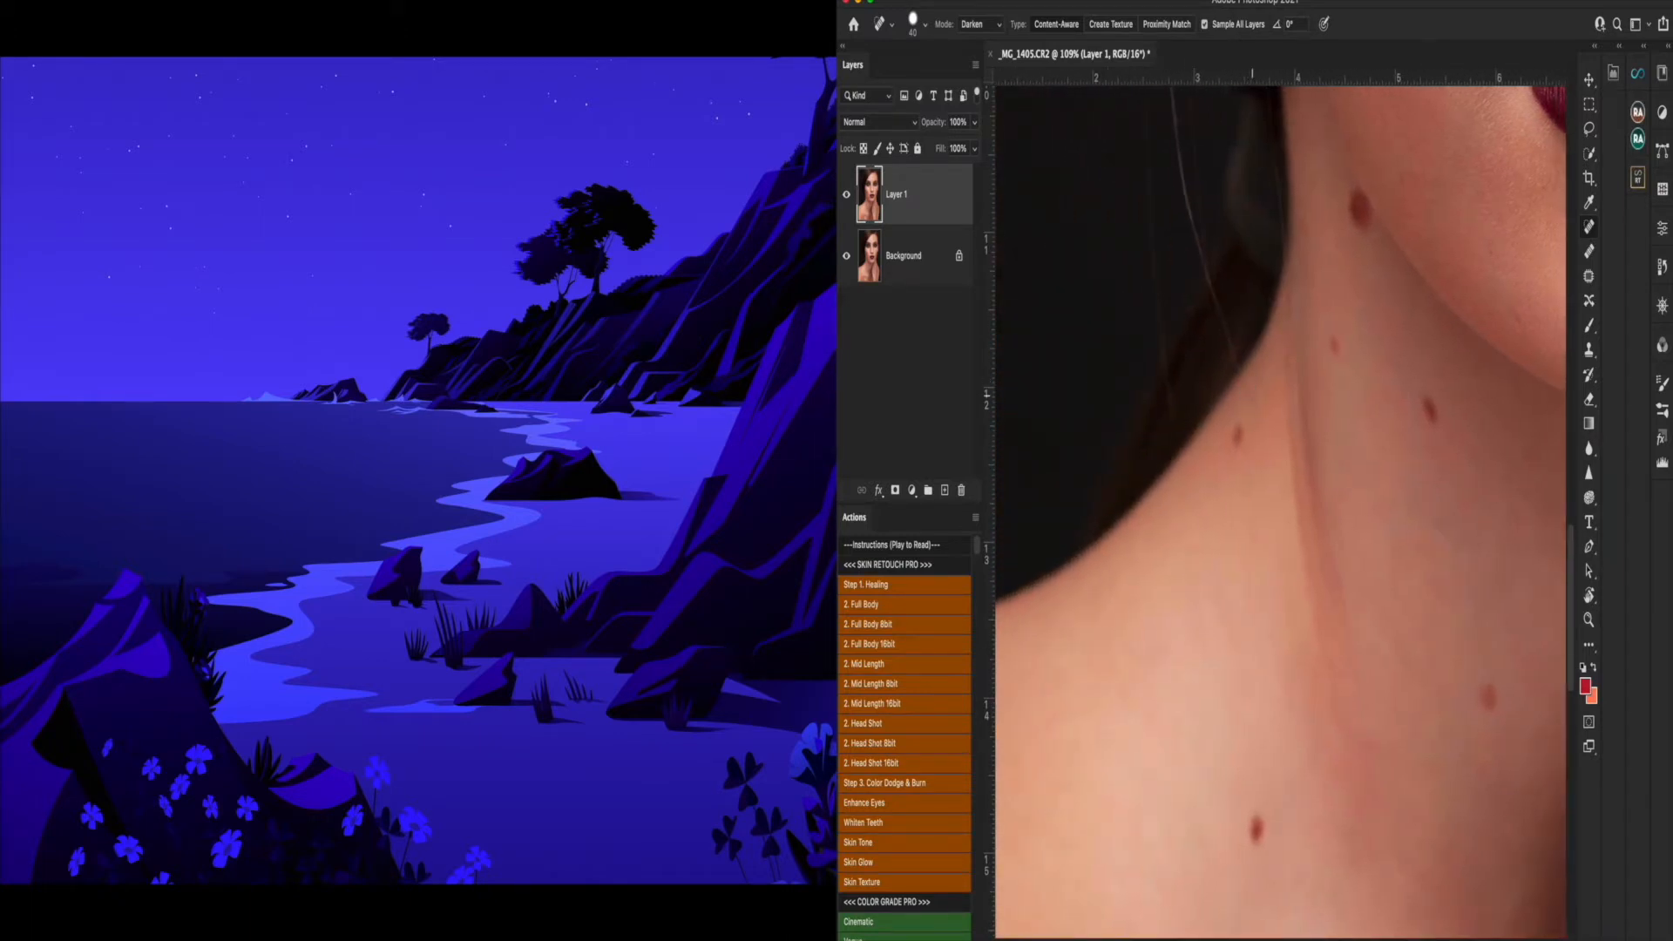
pyautogui.moveTo(1242, 357); pyautogui.dragTo(1194, 231)
# - Heal the remaining light flyaway hairs on the dark background beside the cheek and along the hair's outer edge
pyautogui.scroll(10, 1281, 512)
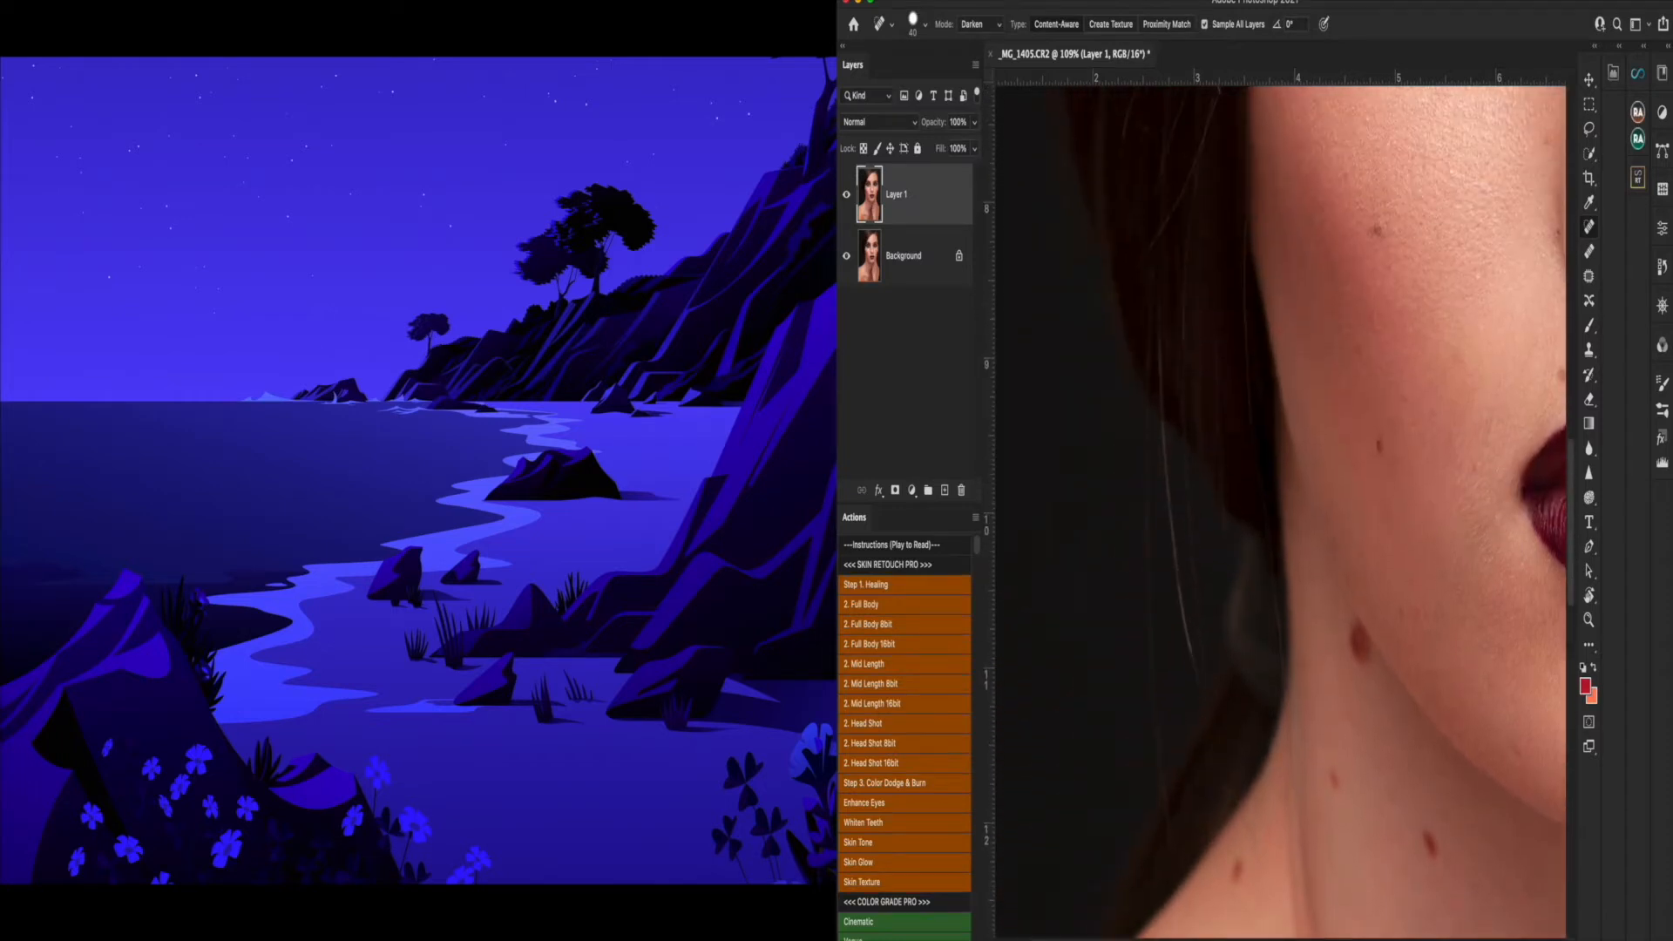
pyautogui.moveTo(1164, 425); pyautogui.dragTo(1181, 610)
pyautogui.moveTo(1194, 673); pyautogui.dragTo(1162, 427)
pyautogui.moveTo(1172, 832)
pyautogui.mouseDown()
pyautogui.moveTo(1151, 448)
pyautogui.moveTo(1149, 653)
pyautogui.moveTo(1156, 721)
pyautogui.moveTo(1147, 401)
pyautogui.mouseUp()
pyautogui.moveTo(1183, 457); pyautogui.dragTo(1199, 700)
pyautogui.moveTo(1186, 451); pyautogui.dragTo(1192, 568)
# - Open the Retouch Pro panel and run its Easy skin retouch on the healed portrait
pyautogui.press('z')
pyautogui.moveTo(1199, 670); pyautogui.dragTo(1100, 669)
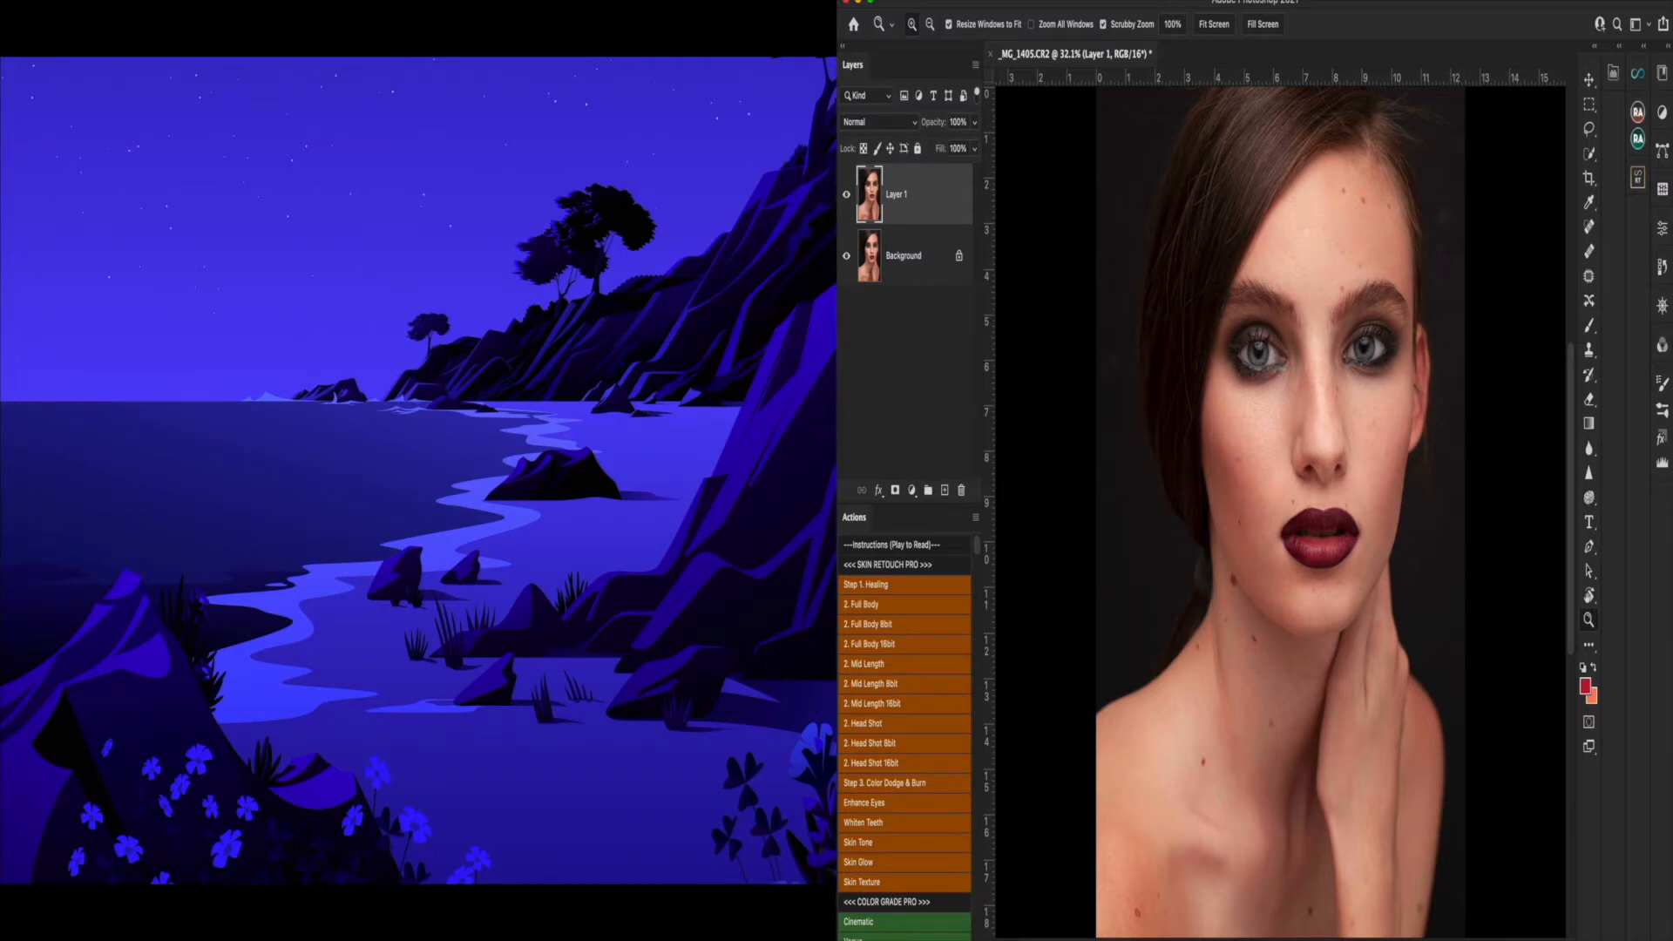
pyautogui.moveTo(1281, 511)
pyautogui.mouseDown()
pyautogui.moveTo(1346, 512)
pyautogui.moveTo(1290, 511)
pyautogui.mouseUp()
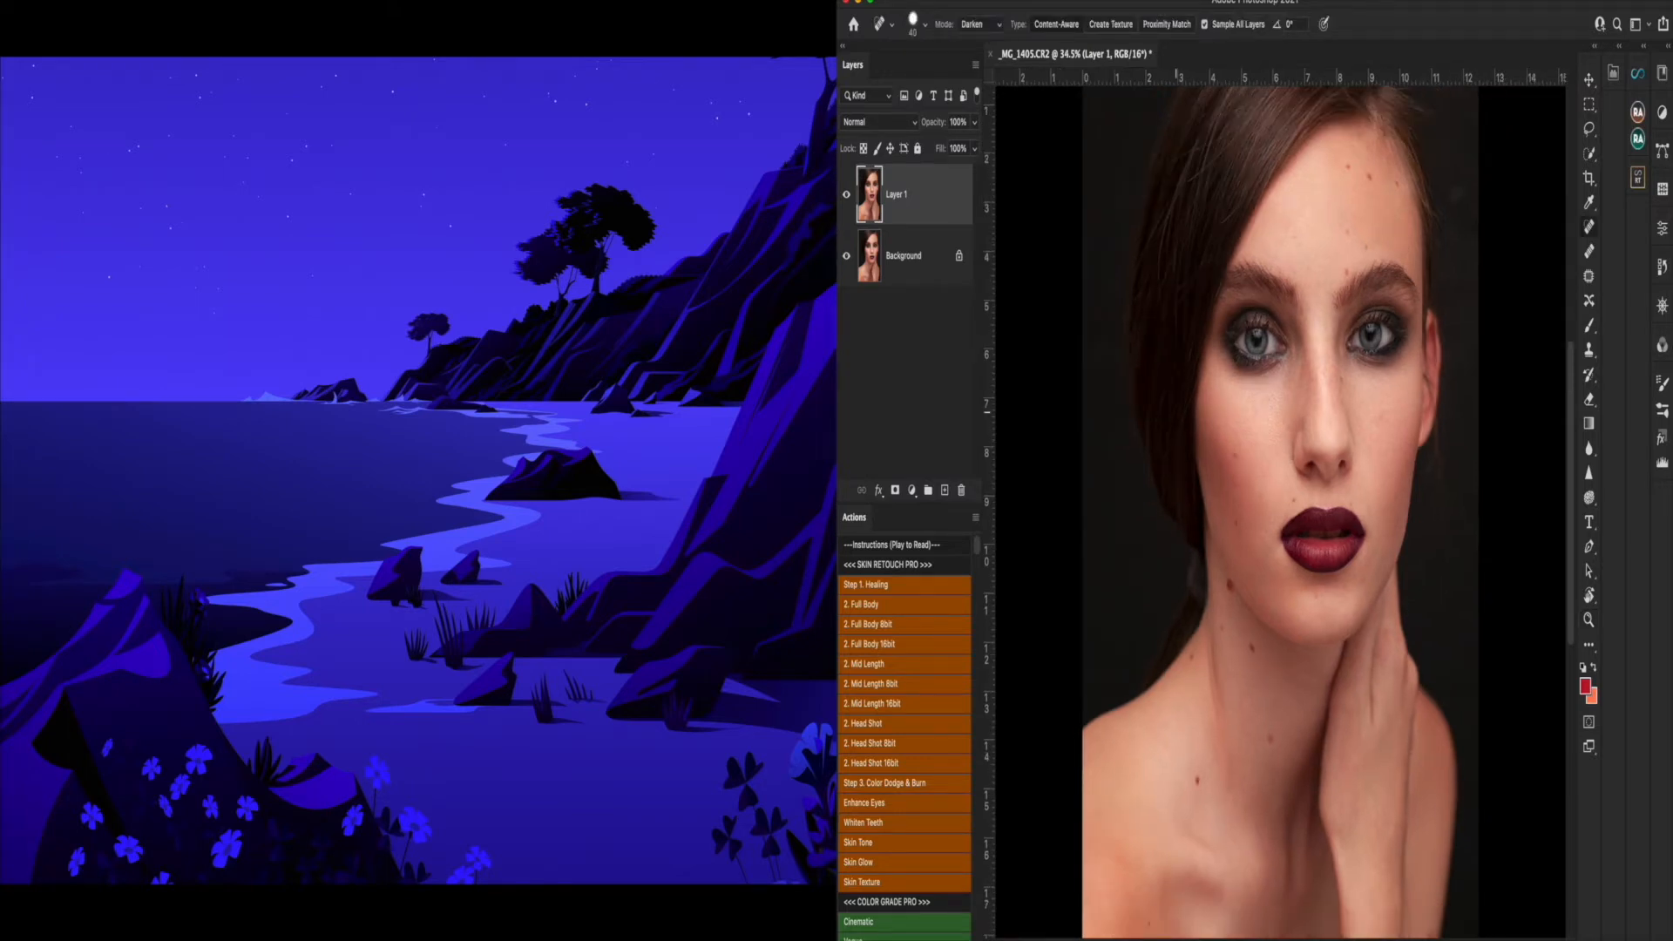
pyautogui.click(1619, 46)
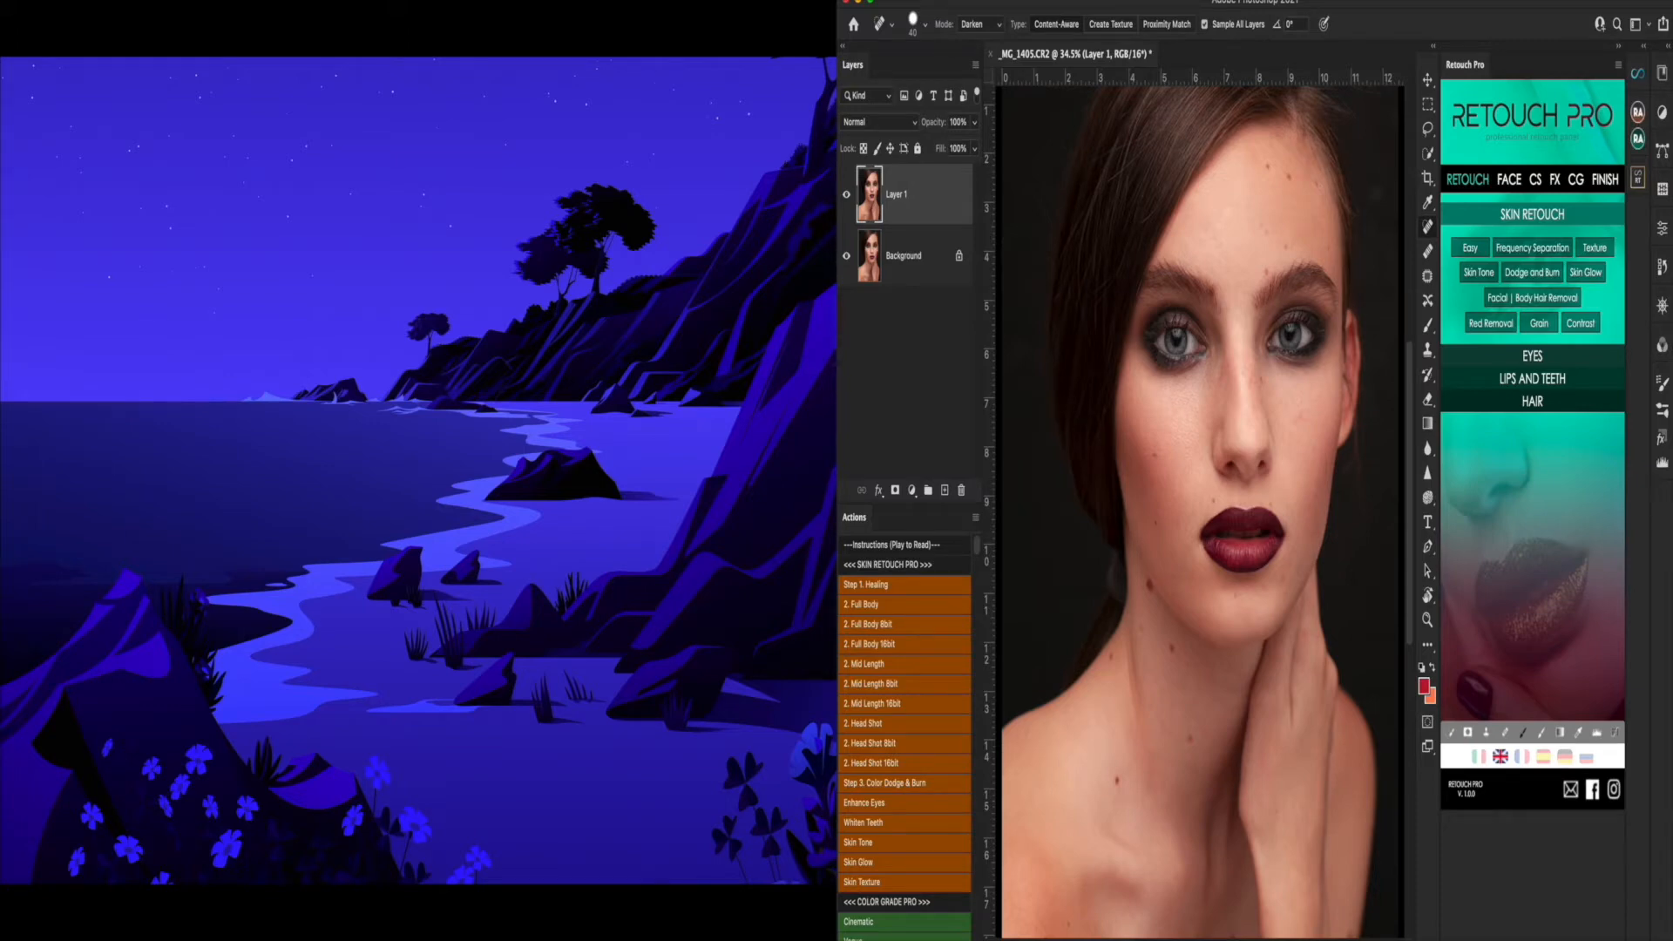
pyautogui.scroll(5, 1209, 525)
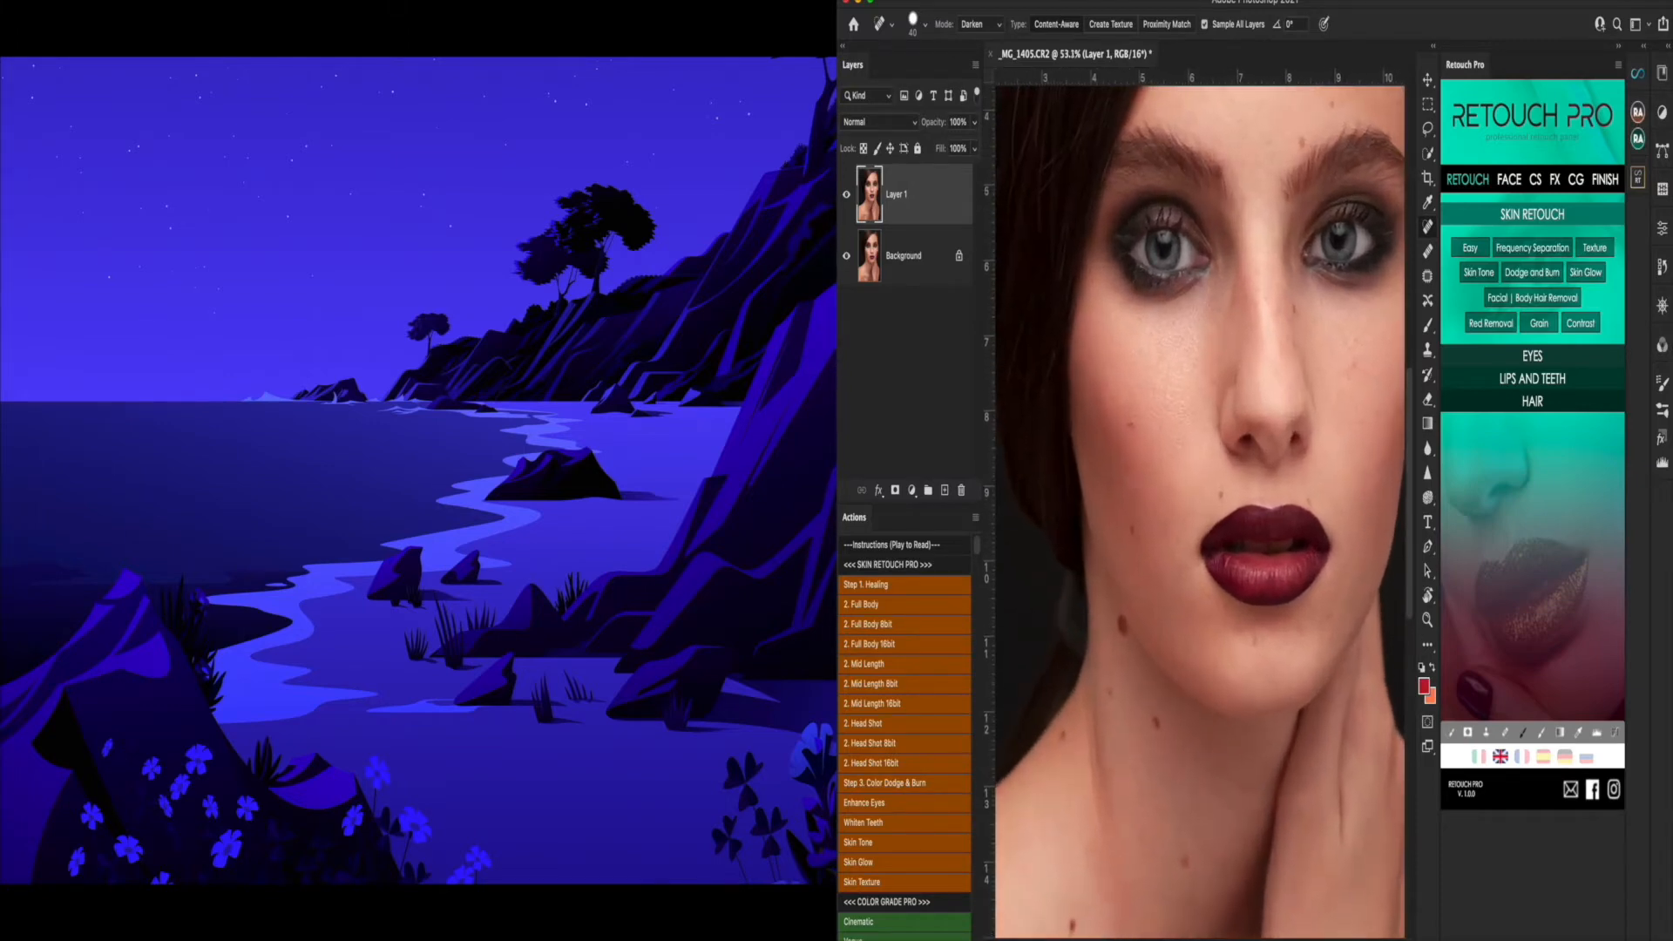
pyautogui.scroll(-5, 1210, 526)
pyautogui.scroll(1, 1221, 514)
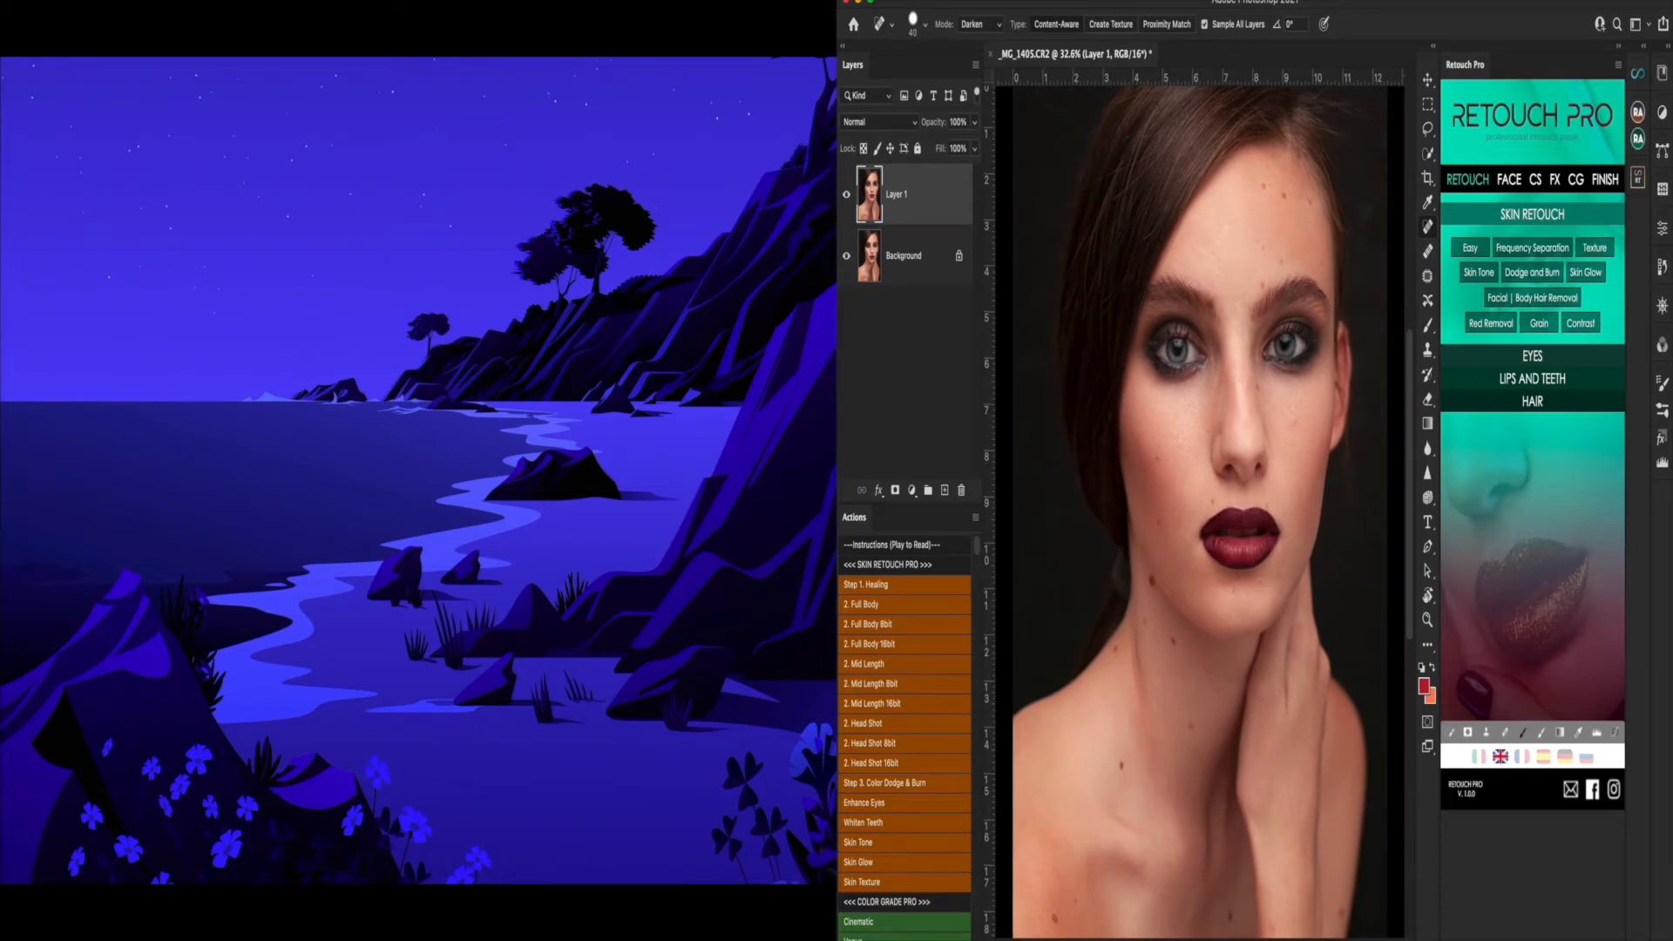
pyautogui.click(1473, 251)
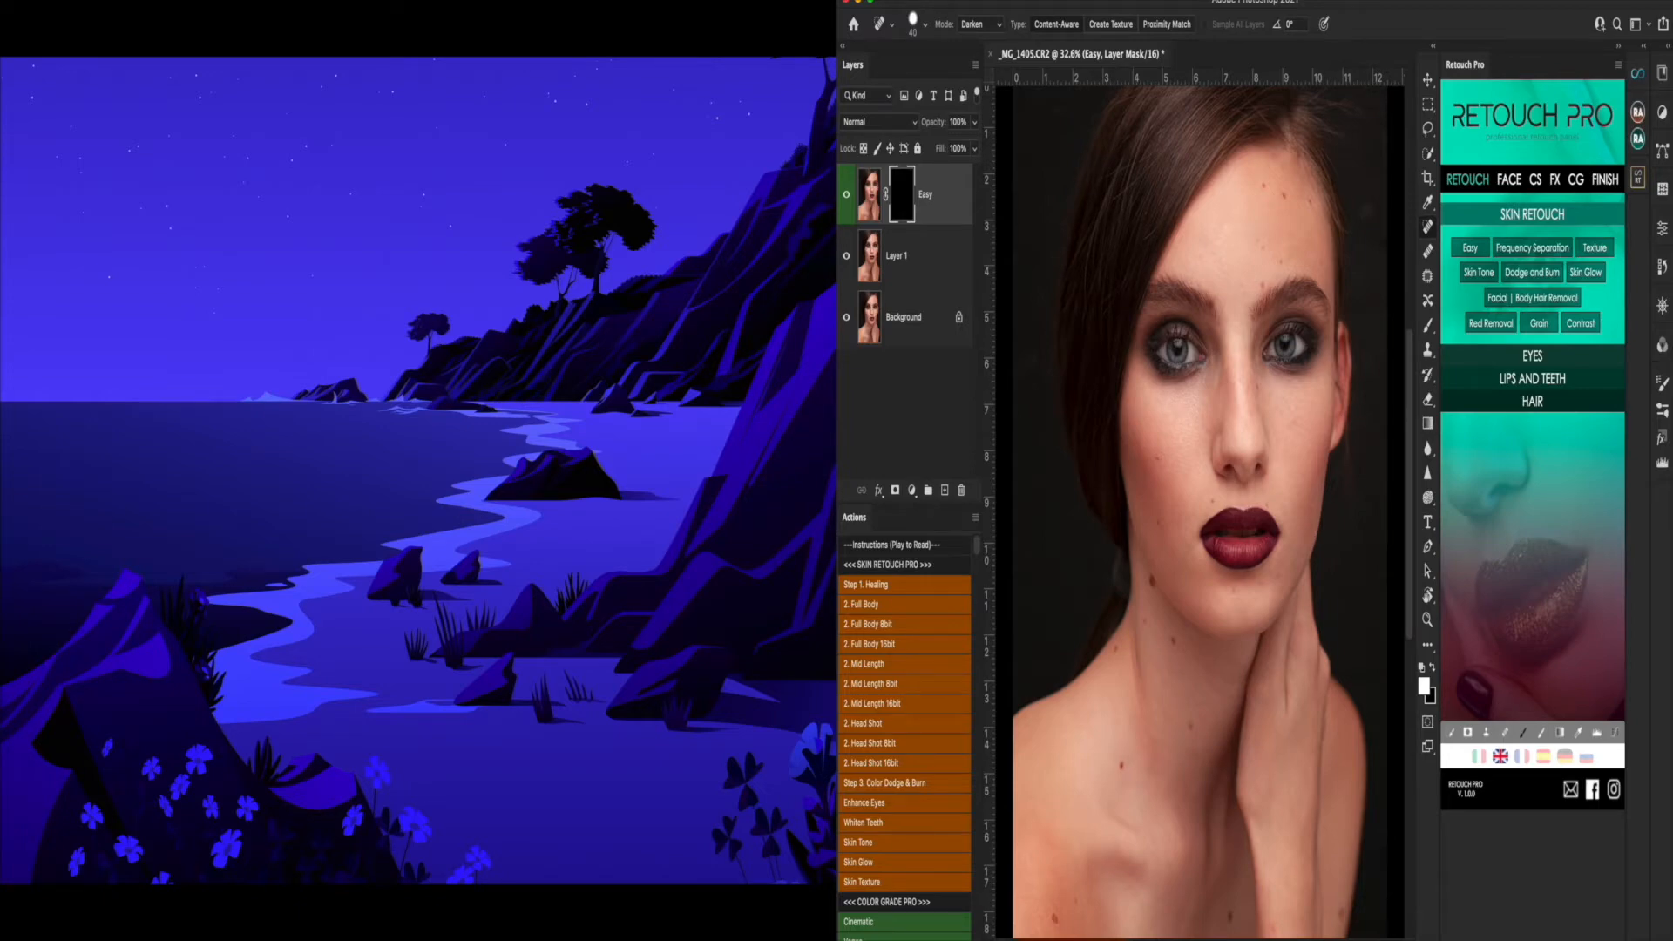
# - Paint white on the Easy layer mask over the forehead, cheeks, nose and chin with a 35 px Soft Round brush at 0% hardness
pyautogui.press('b')
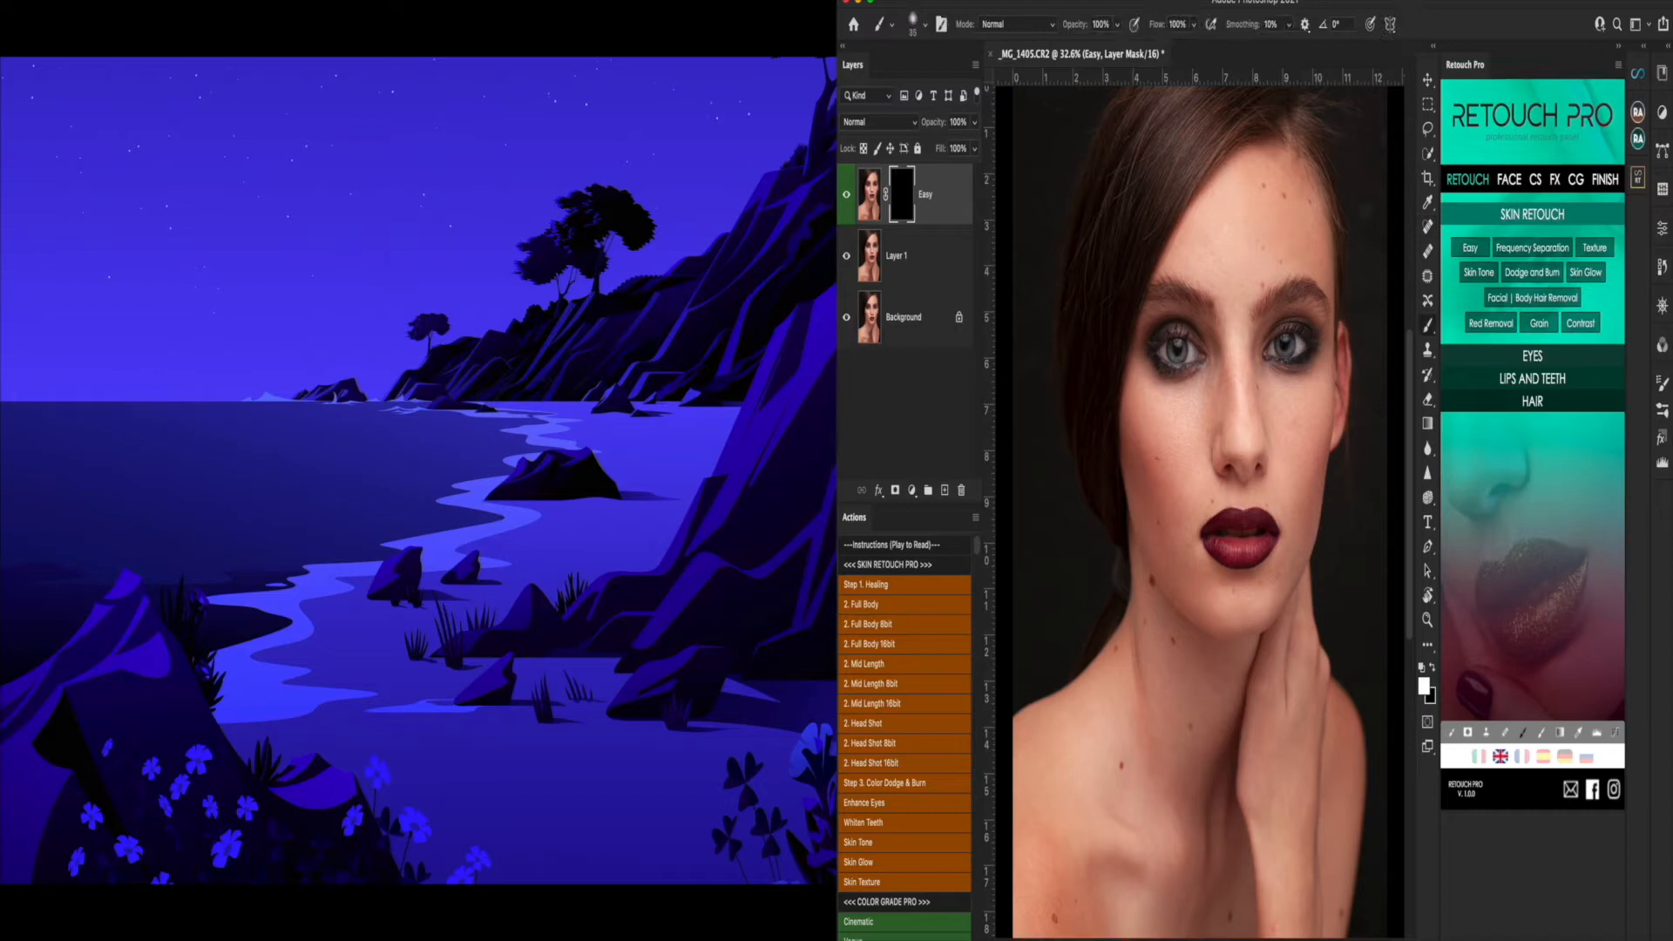
pyautogui.click(885, 24)
pyautogui.click(925, 24)
pyautogui.click(925, 24)
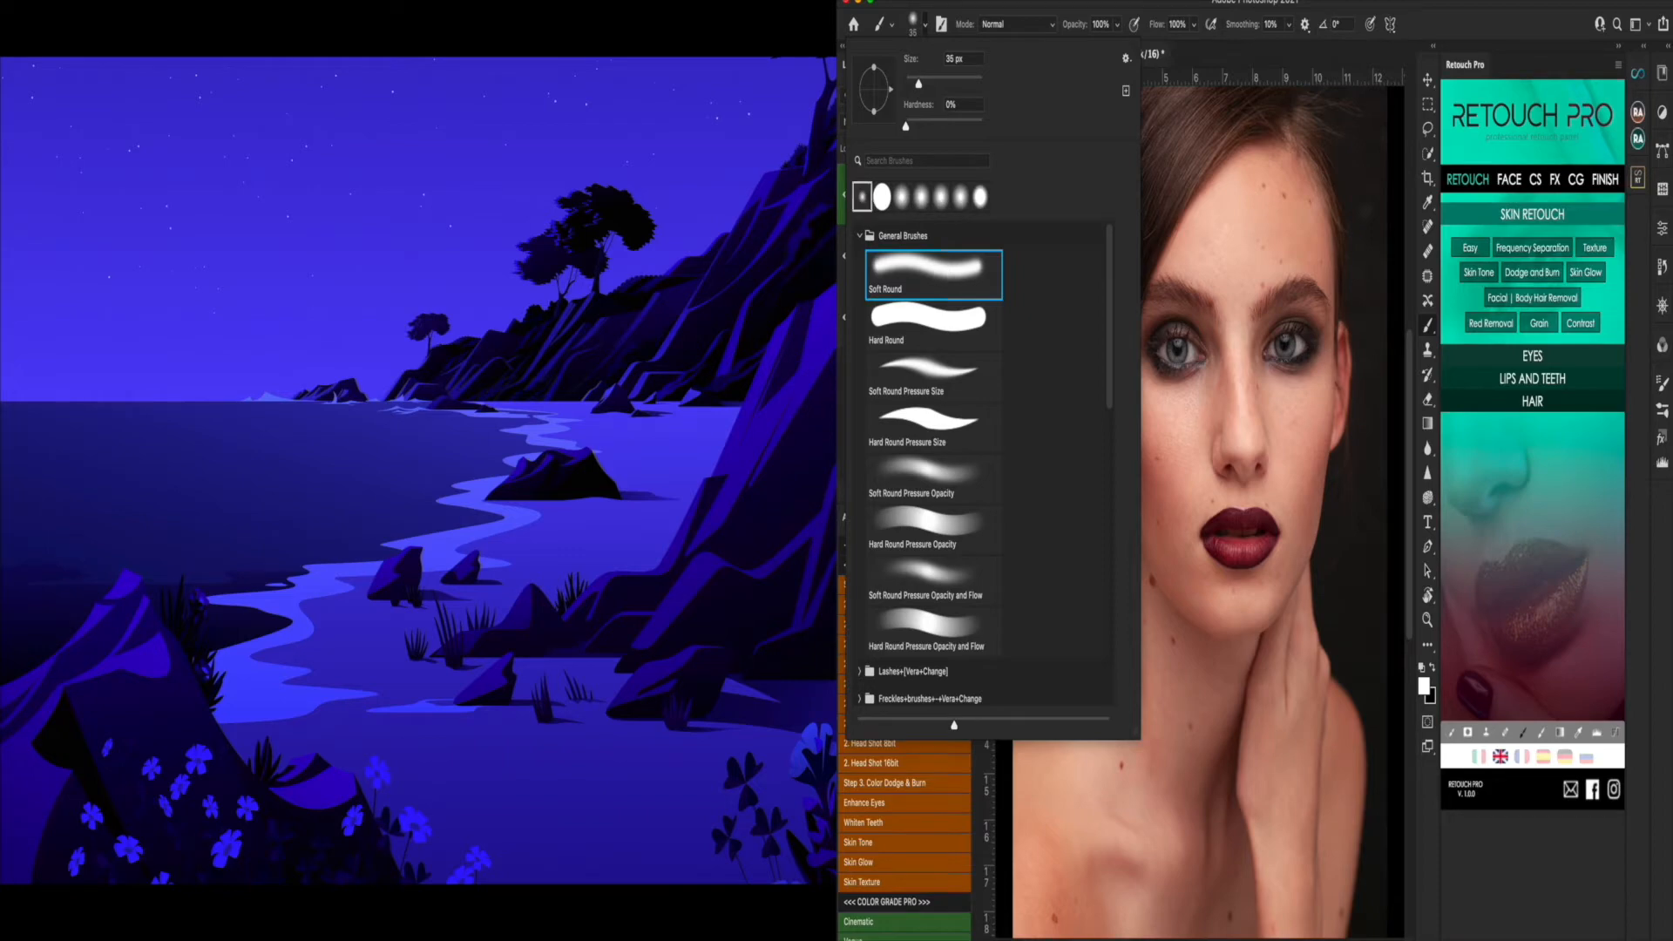
pyautogui.press('Return')
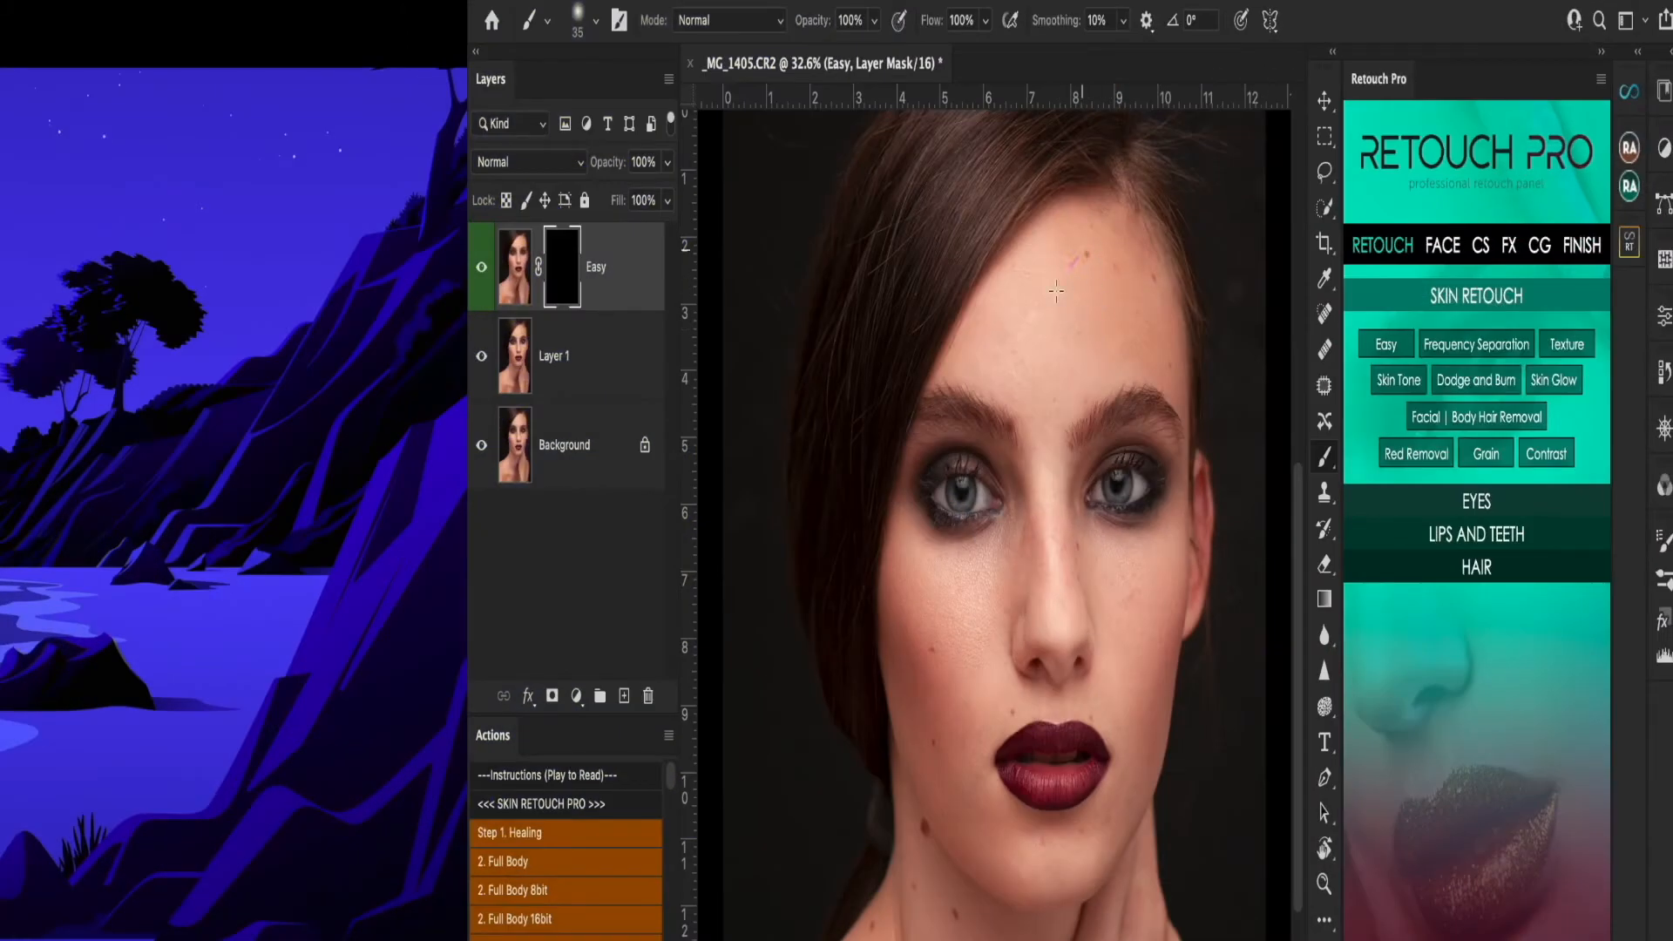
pyautogui.moveTo(1035, 258); pyautogui.dragTo(1155, 278)
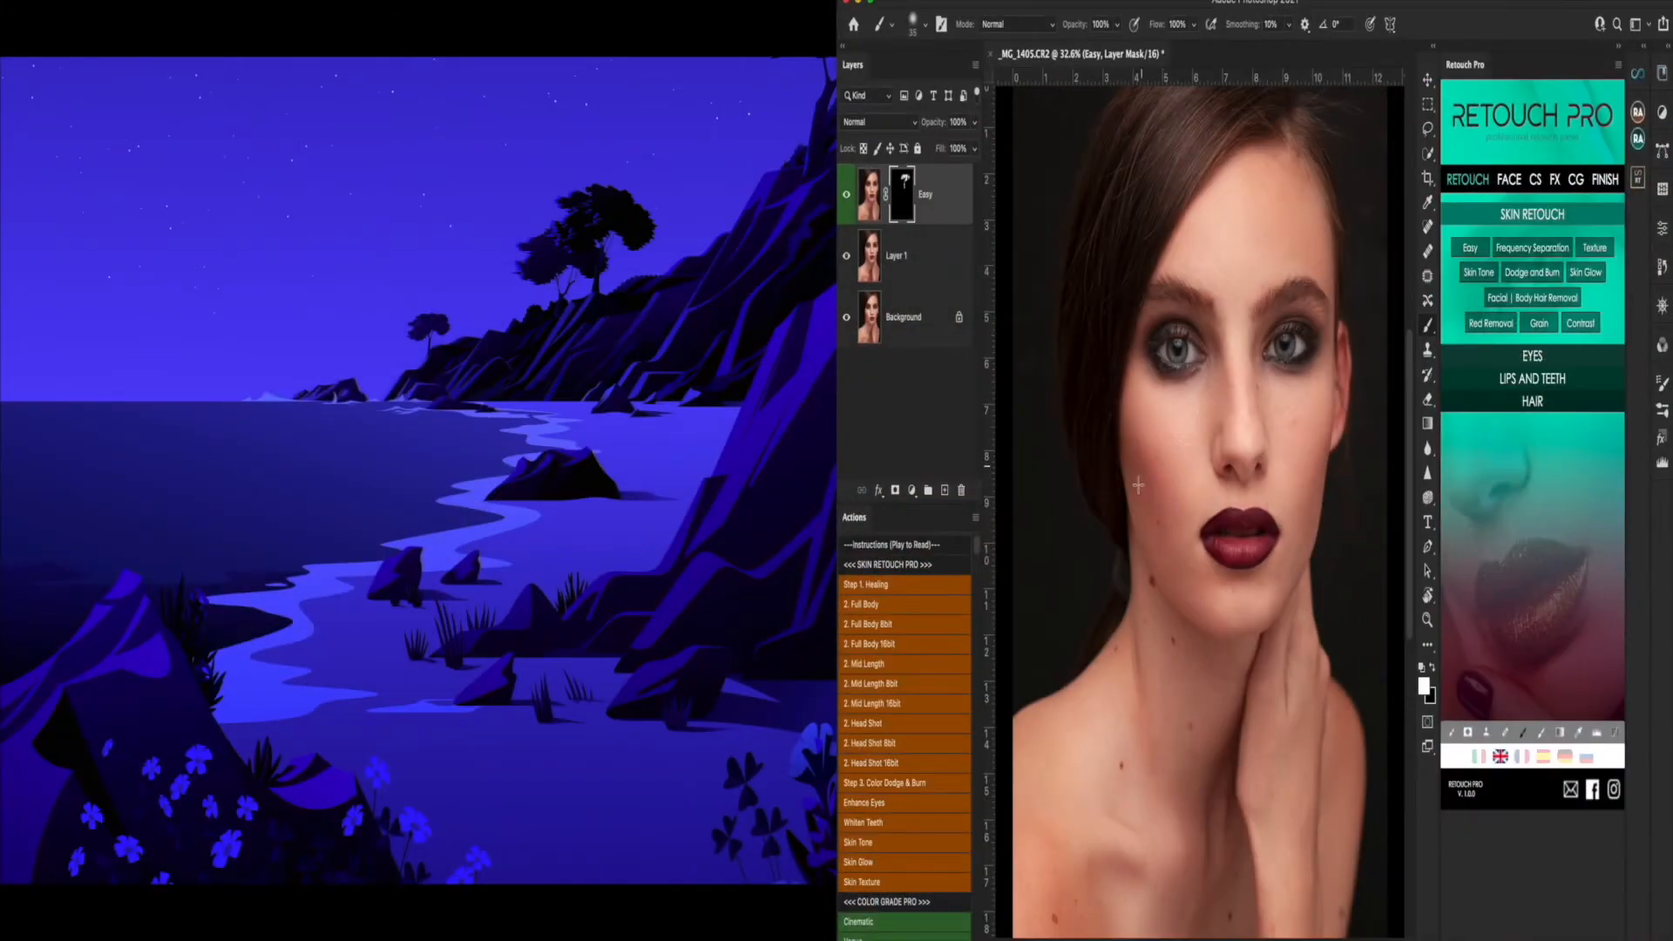
pyautogui.moveTo(1138, 484); pyautogui.dragTo(1158, 525)
pyautogui.moveTo(1244, 497); pyautogui.dragTo(1243, 490)
# - Inspect the smoothed skin up close and display the Easy layer mask on its own to examine the painted areas
pyautogui.scroll(3, 1204, 511)
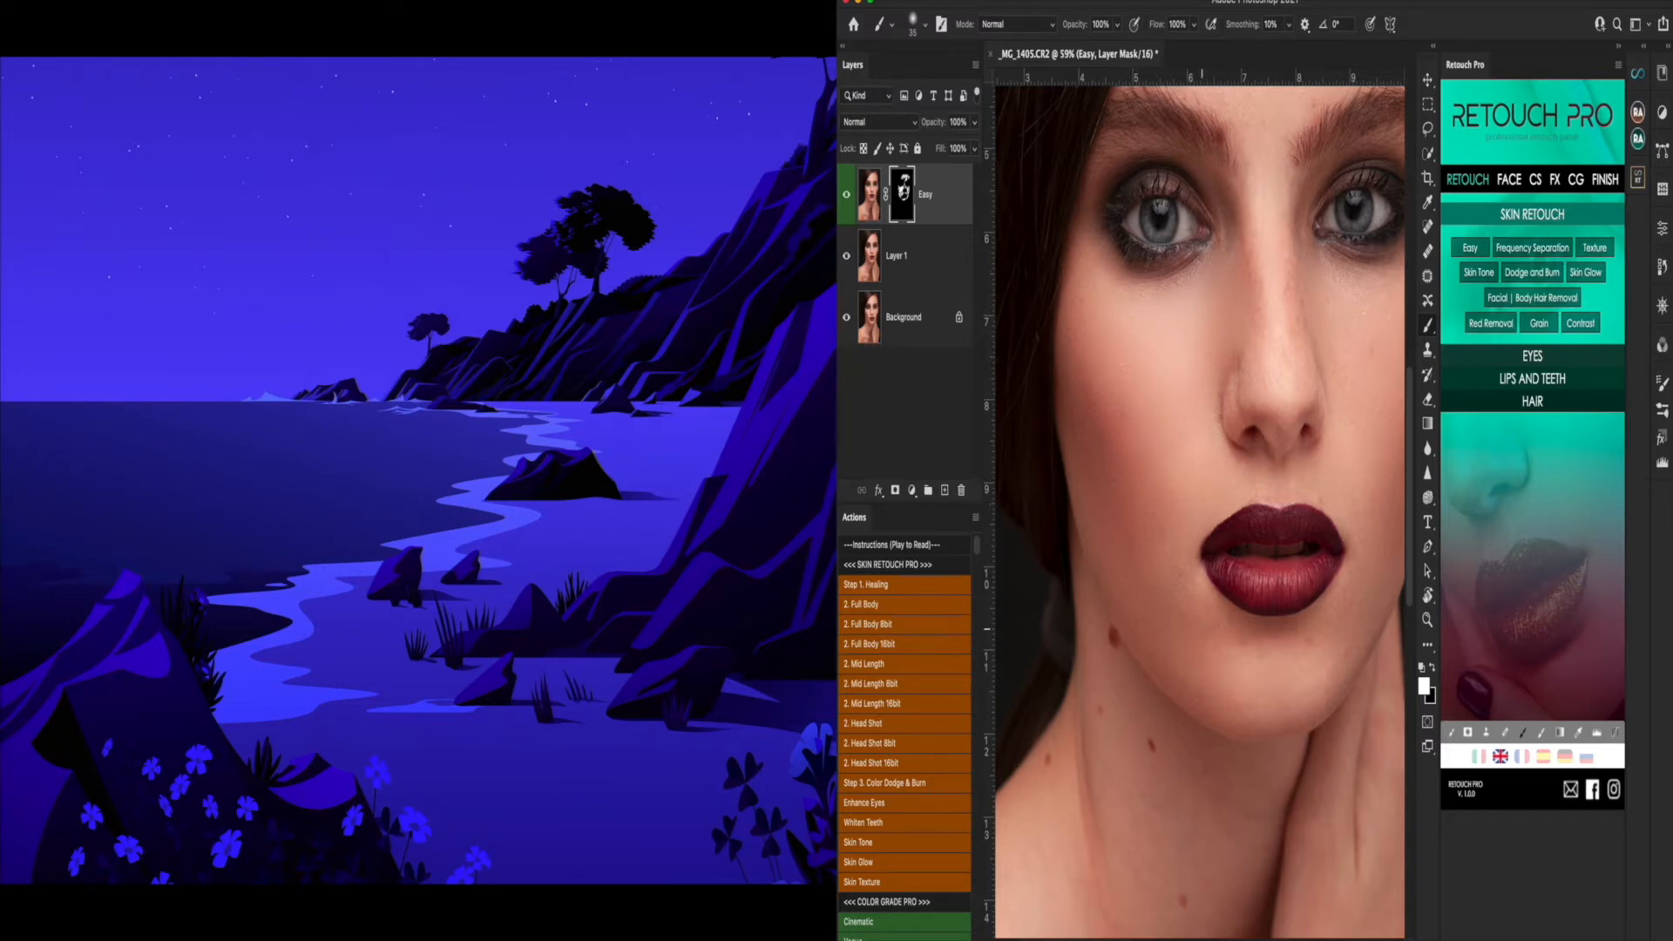
pyautogui.hscroll(-2, 1202, 628)
pyautogui.hscroll(4, 1202, 628)
pyautogui.hscroll(-4, 1202, 628)
pyautogui.hscroll(4, 1202, 628)
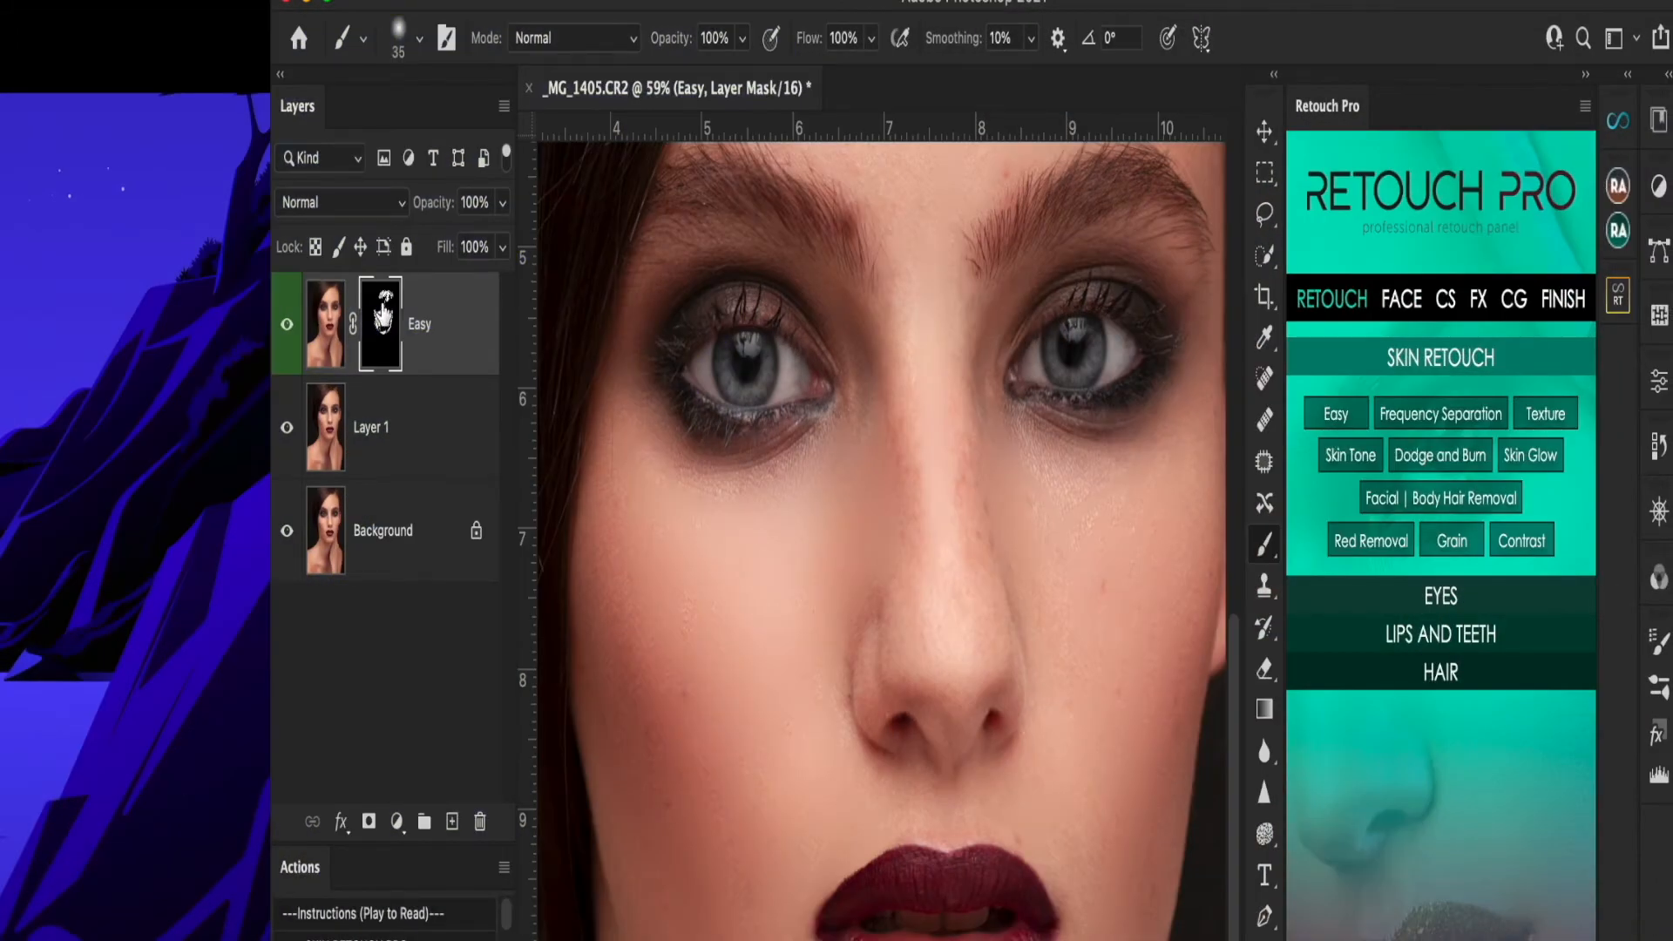
pyautogui.keyDown('alt'); pyautogui.click(384, 316); pyautogui.keyUp('alt')
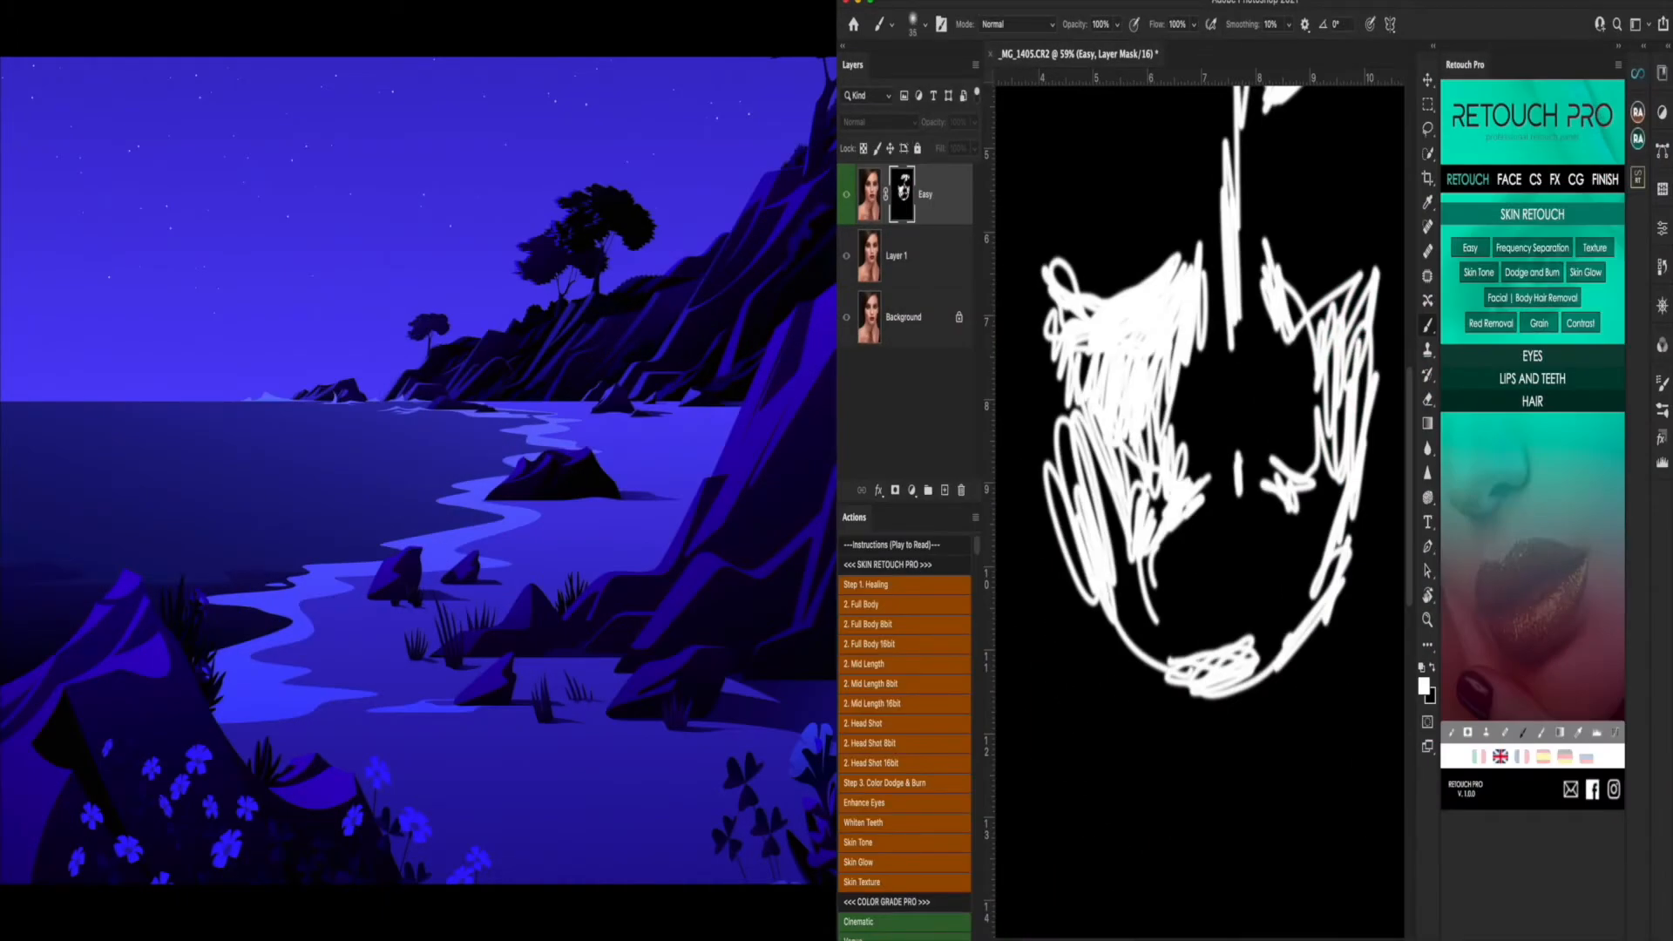
pyautogui.scroll(5, 1201, 503)
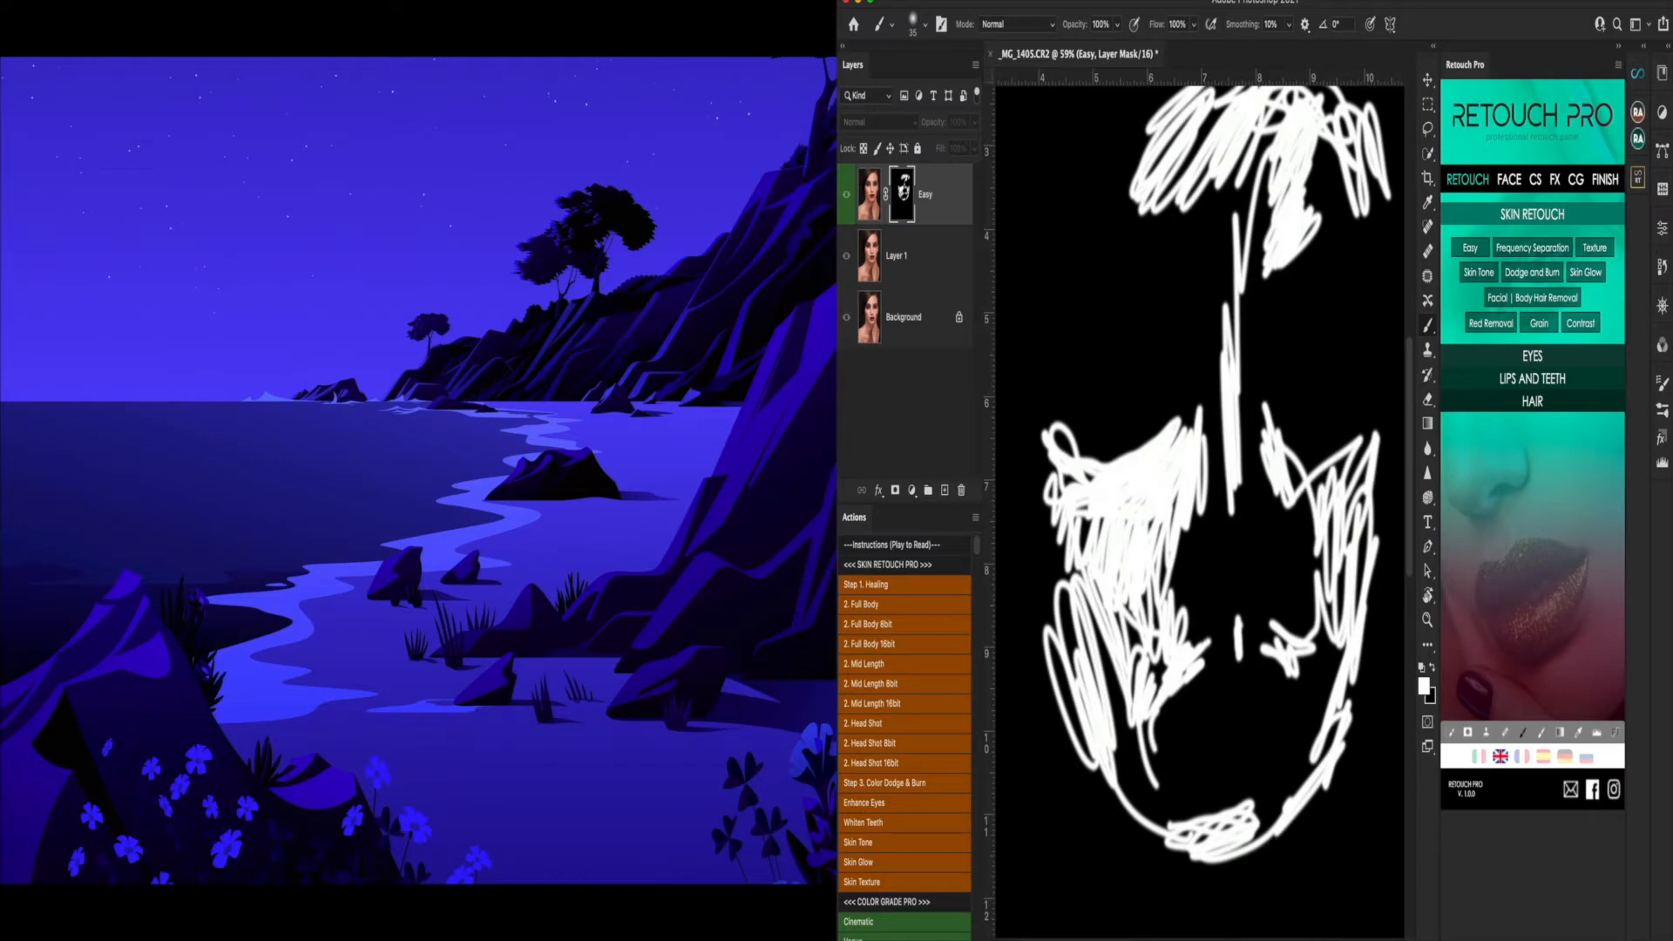
# - Fill the gaps in the mask over both cheeks and the jaw in white with a 92 px Soft Round brush
pyautogui.click(926, 26)
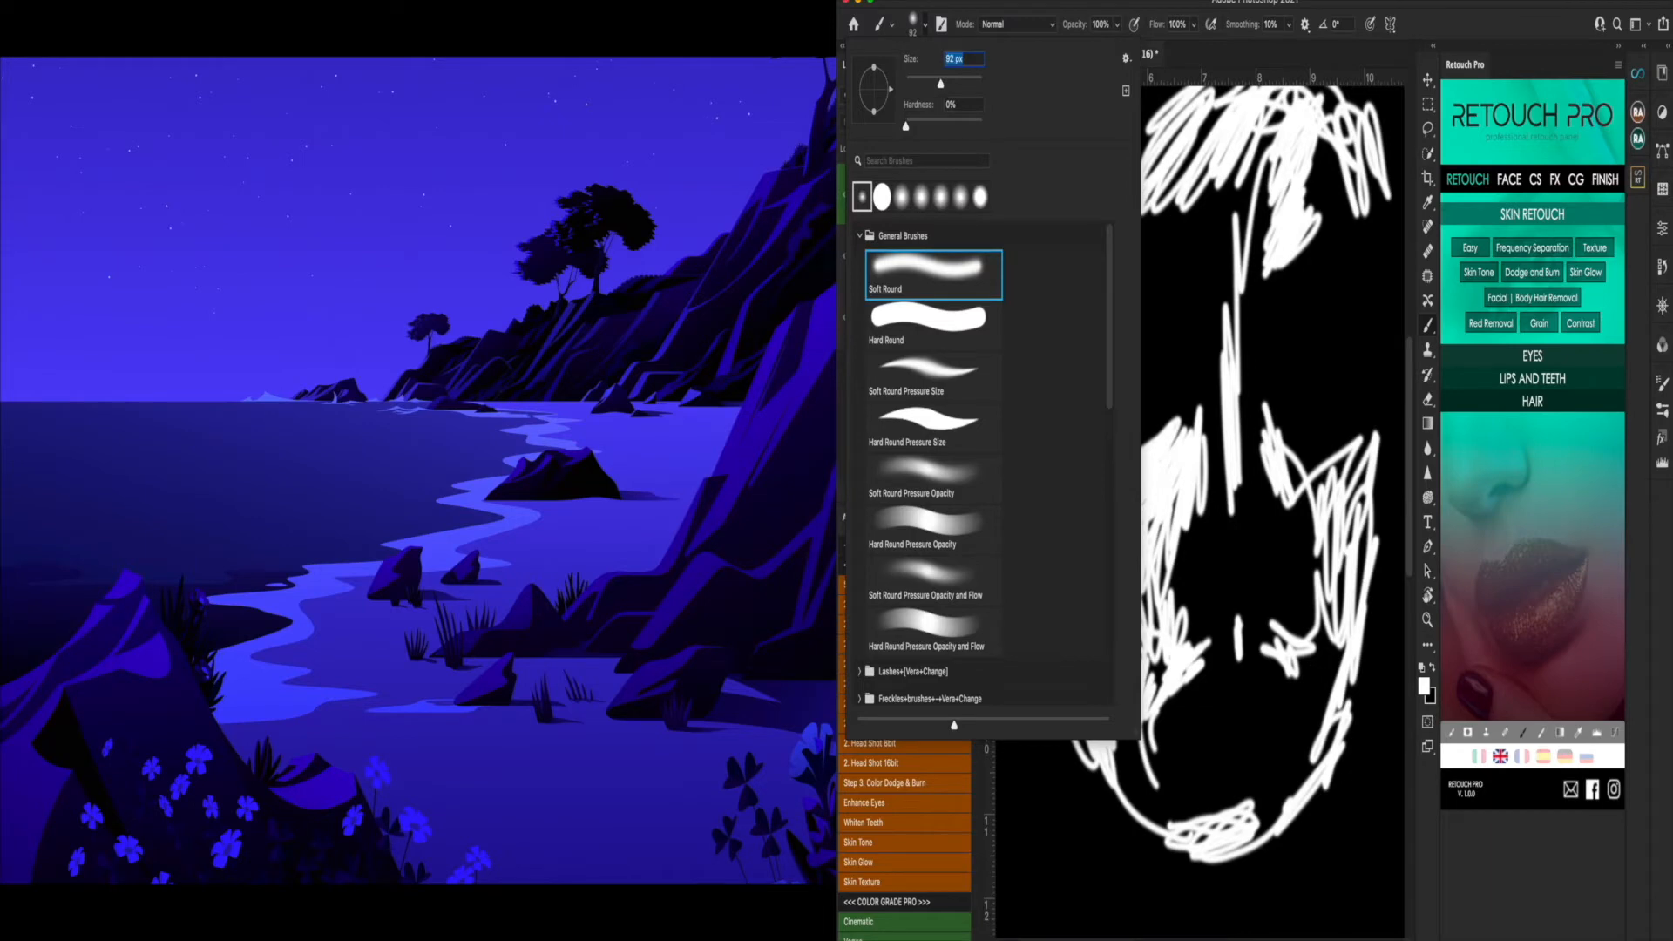
pyautogui.press('Return')
pyautogui.moveTo(1190, 531)
pyautogui.mouseDown()
pyautogui.moveTo(1178, 689)
pyautogui.moveTo(1168, 523)
pyautogui.moveTo(1151, 684)
pyautogui.moveTo(1133, 610)
pyautogui.moveTo(1159, 807)
pyautogui.moveTo(1098, 662)
pyautogui.moveTo(1093, 689)
pyautogui.mouseUp()
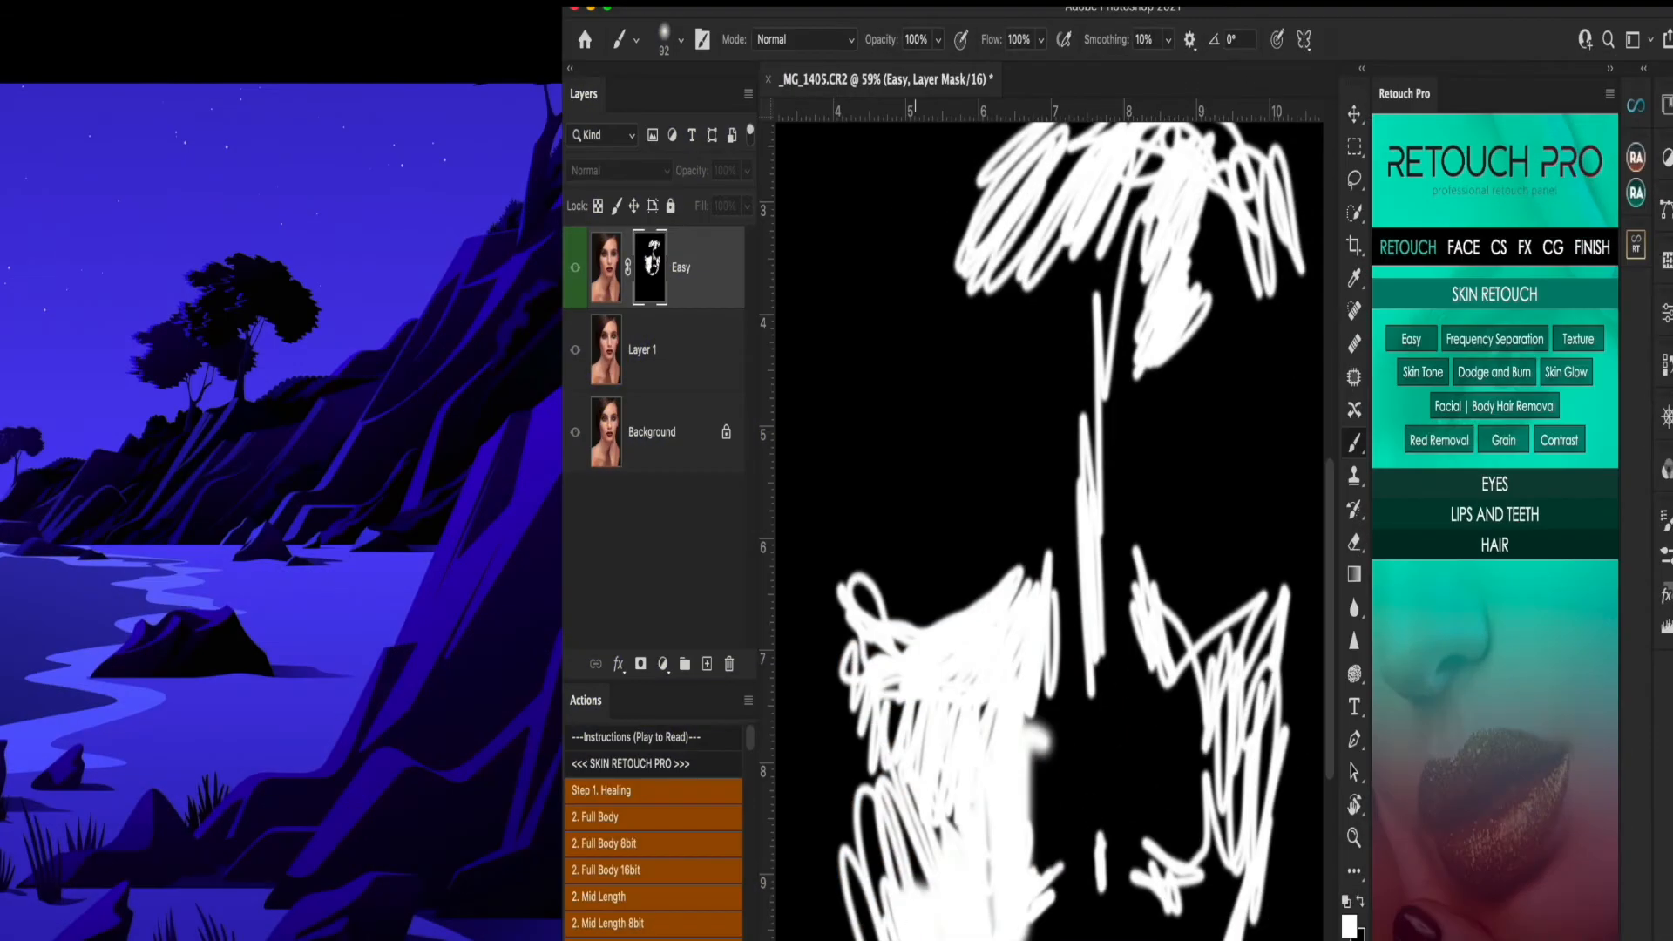
pyautogui.moveTo(898, 871)
pyautogui.mouseDown()
pyautogui.moveTo(880, 907)
pyautogui.moveTo(850, 636)
pyautogui.moveTo(887, 929)
pyautogui.moveTo(850, 836)
pyautogui.moveTo(841, 689)
pyautogui.moveTo(906, 902)
pyautogui.mouseUp()
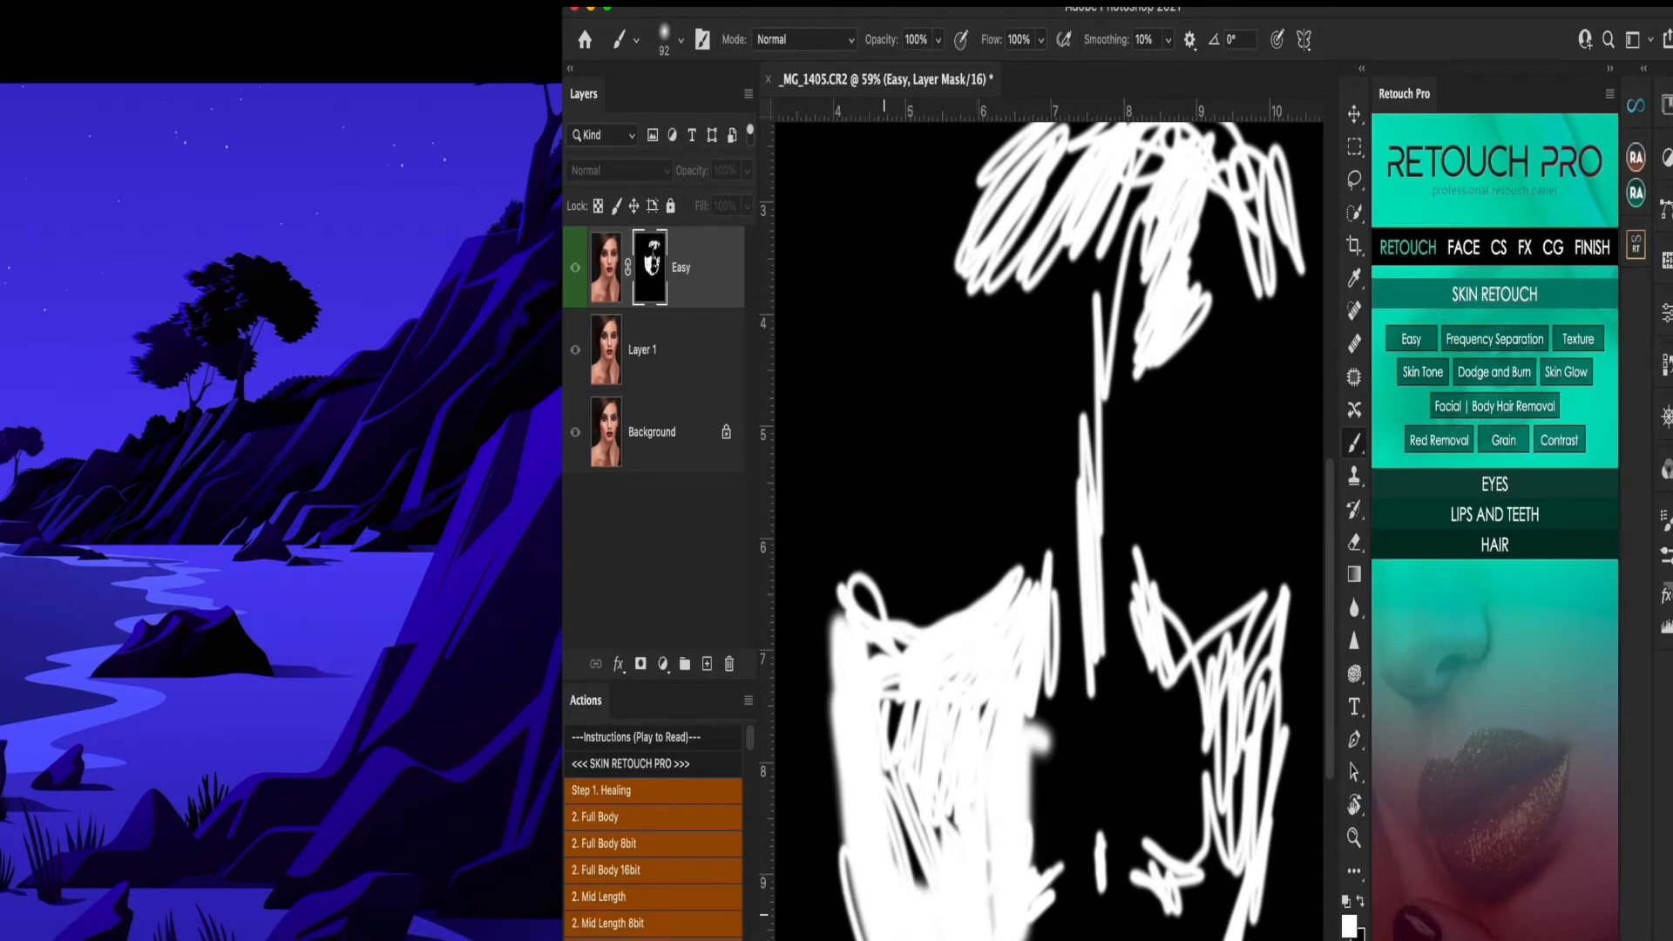
pyautogui.moveTo(1238, 937)
pyautogui.mouseDown()
pyautogui.moveTo(1228, 902)
pyautogui.moveTo(1262, 789)
pyautogui.moveTo(1211, 937)
pyautogui.mouseUp()
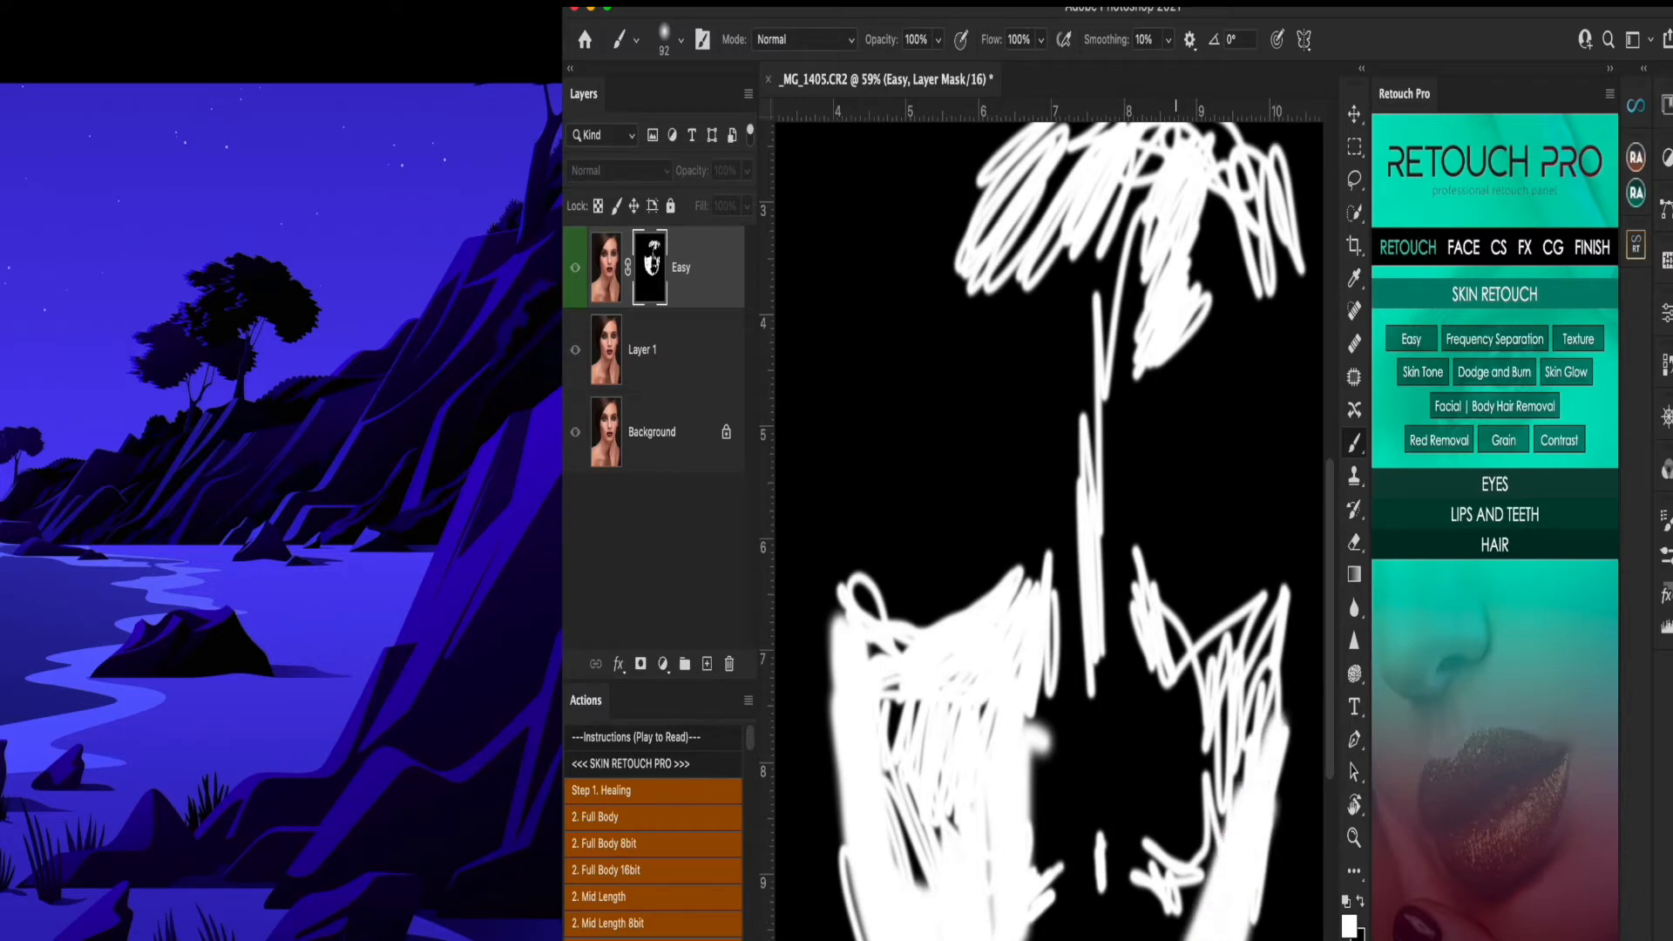
pyautogui.moveTo(1211, 937)
pyautogui.mouseDown()
pyautogui.moveTo(1203, 815)
pyautogui.moveTo(1242, 732)
pyautogui.moveTo(1236, 797)
pyautogui.moveTo(1080, 697)
pyautogui.moveTo(1037, 723)
pyautogui.moveTo(1125, 632)
pyautogui.moveTo(1022, 887)
pyautogui.moveTo(1173, 784)
pyautogui.moveTo(1133, 906)
pyautogui.moveTo(1125, 837)
pyautogui.moveTo(1088, 911)
pyautogui.moveTo(1106, 802)
pyautogui.moveTo(1046, 766)
pyautogui.moveTo(1177, 695)
pyautogui.moveTo(1159, 750)
pyautogui.mouseUp()
# - Fill the rest of the face area on the Easy mask solid white and return to the normal image view
pyautogui.moveTo(1295, 249)
pyautogui.mouseDown()
pyautogui.moveTo(1272, 602)
pyautogui.moveTo(1238, 645)
pyautogui.moveTo(1264, 270)
pyautogui.moveTo(1244, 625)
pyautogui.moveTo(1211, 253)
pyautogui.moveTo(1272, 192)
pyautogui.moveTo(1203, 307)
pyautogui.moveTo(1190, 558)
pyautogui.moveTo(1163, 357)
pyautogui.moveTo(1150, 645)
pyautogui.moveTo(1123, 626)
pyautogui.moveTo(1085, 262)
pyautogui.moveTo(1071, 427)
pyautogui.moveTo(1015, 627)
pyautogui.moveTo(1047, 718)
pyautogui.moveTo(1220, 750)
pyautogui.moveTo(1207, 767)
pyautogui.moveTo(958, 810)
pyautogui.moveTo(932, 889)
pyautogui.moveTo(907, 781)
pyautogui.moveTo(989, 832)
pyautogui.moveTo(1012, 560)
pyautogui.moveTo(985, 471)
pyautogui.moveTo(909, 415)
pyautogui.moveTo(871, 602)
pyautogui.moveTo(841, 627)
pyautogui.moveTo(967, 313)
pyautogui.moveTo(988, 613)
pyautogui.moveTo(954, 632)
pyautogui.moveTo(945, 470)
pyautogui.moveTo(1005, 299)
pyautogui.moveTo(873, 656)
pyautogui.moveTo(902, 610)
pyautogui.moveTo(939, 899)
pyautogui.mouseUp()
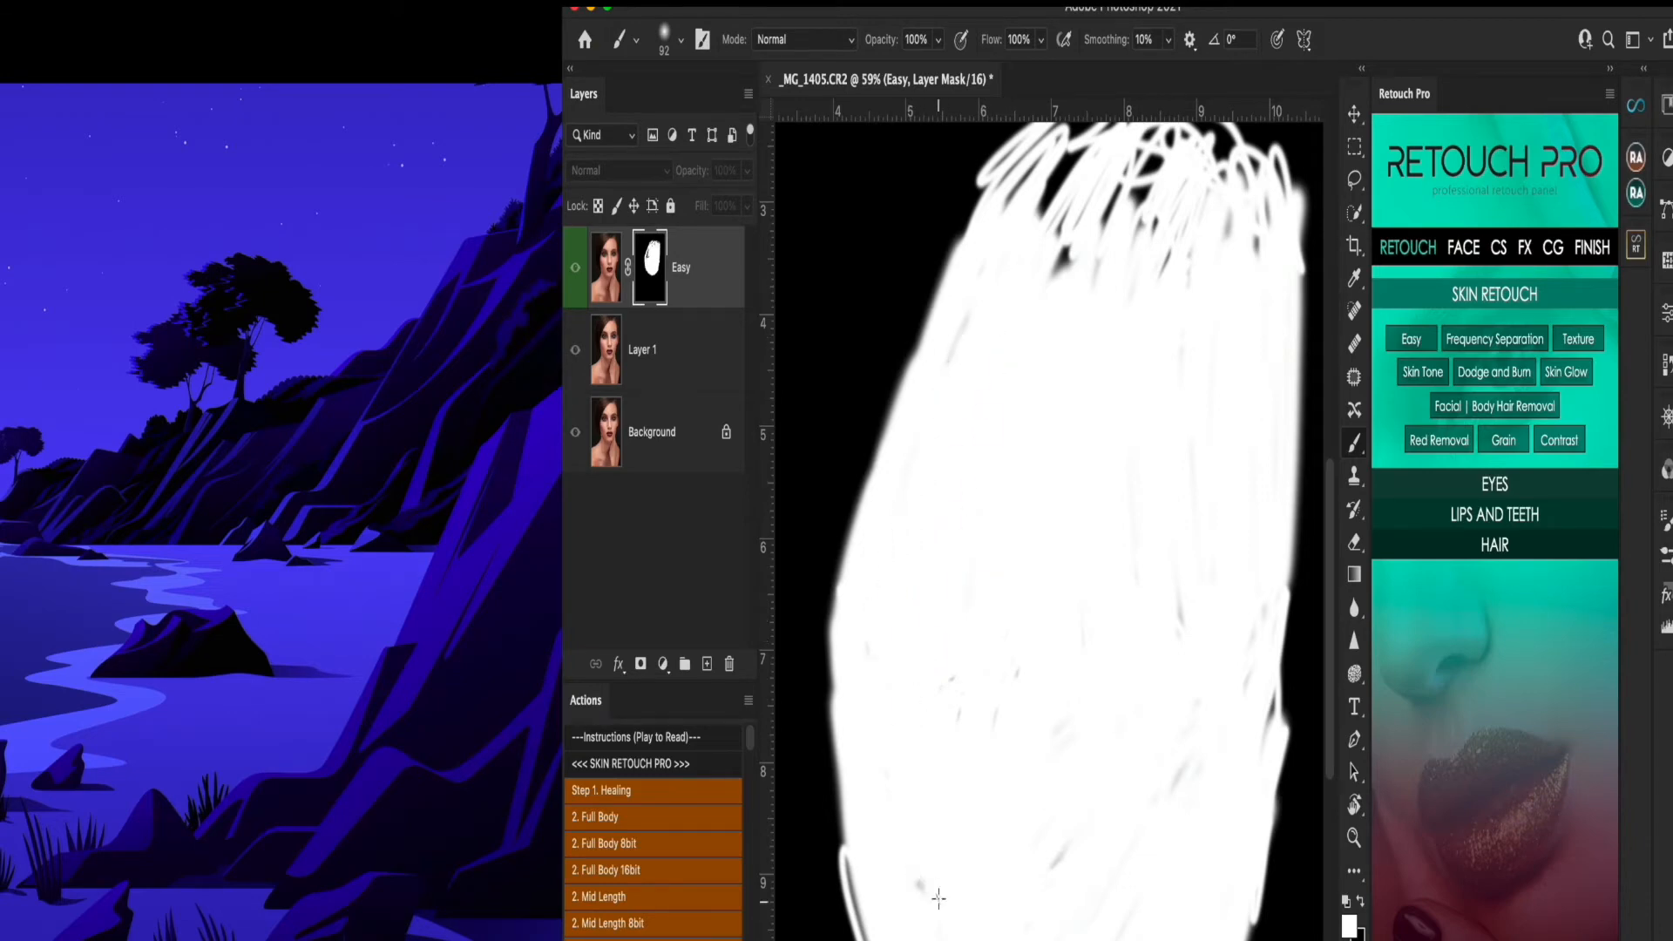
pyautogui.moveTo(1148, 292)
pyautogui.mouseDown()
pyautogui.moveTo(1073, 325)
pyautogui.moveTo(1135, 153)
pyautogui.moveTo(1117, 125)
pyautogui.moveTo(1079, 130)
pyautogui.moveTo(1066, 198)
pyautogui.moveTo(1111, 202)
pyautogui.moveTo(1138, 168)
pyautogui.moveTo(1172, 185)
pyautogui.moveTo(1201, 166)
pyautogui.moveTo(1248, 172)
pyautogui.moveTo(1277, 229)
pyautogui.moveTo(1244, 273)
pyautogui.moveTo(1258, 241)
pyautogui.moveTo(1227, 214)
pyautogui.moveTo(1191, 302)
pyautogui.moveTo(1188, 226)
pyautogui.moveTo(1139, 299)
pyautogui.moveTo(1120, 299)
pyautogui.moveTo(1068, 210)
pyautogui.moveTo(1028, 250)
pyautogui.moveTo(1023, 162)
pyautogui.mouseUp()
pyautogui.moveTo(963, 318); pyautogui.dragTo(949, 403)
pyautogui.moveTo(1267, 721)
pyautogui.mouseDown()
pyautogui.moveTo(1268, 536)
pyautogui.moveTo(1187, 772)
pyautogui.moveTo(1178, 750)
pyautogui.mouseUp()
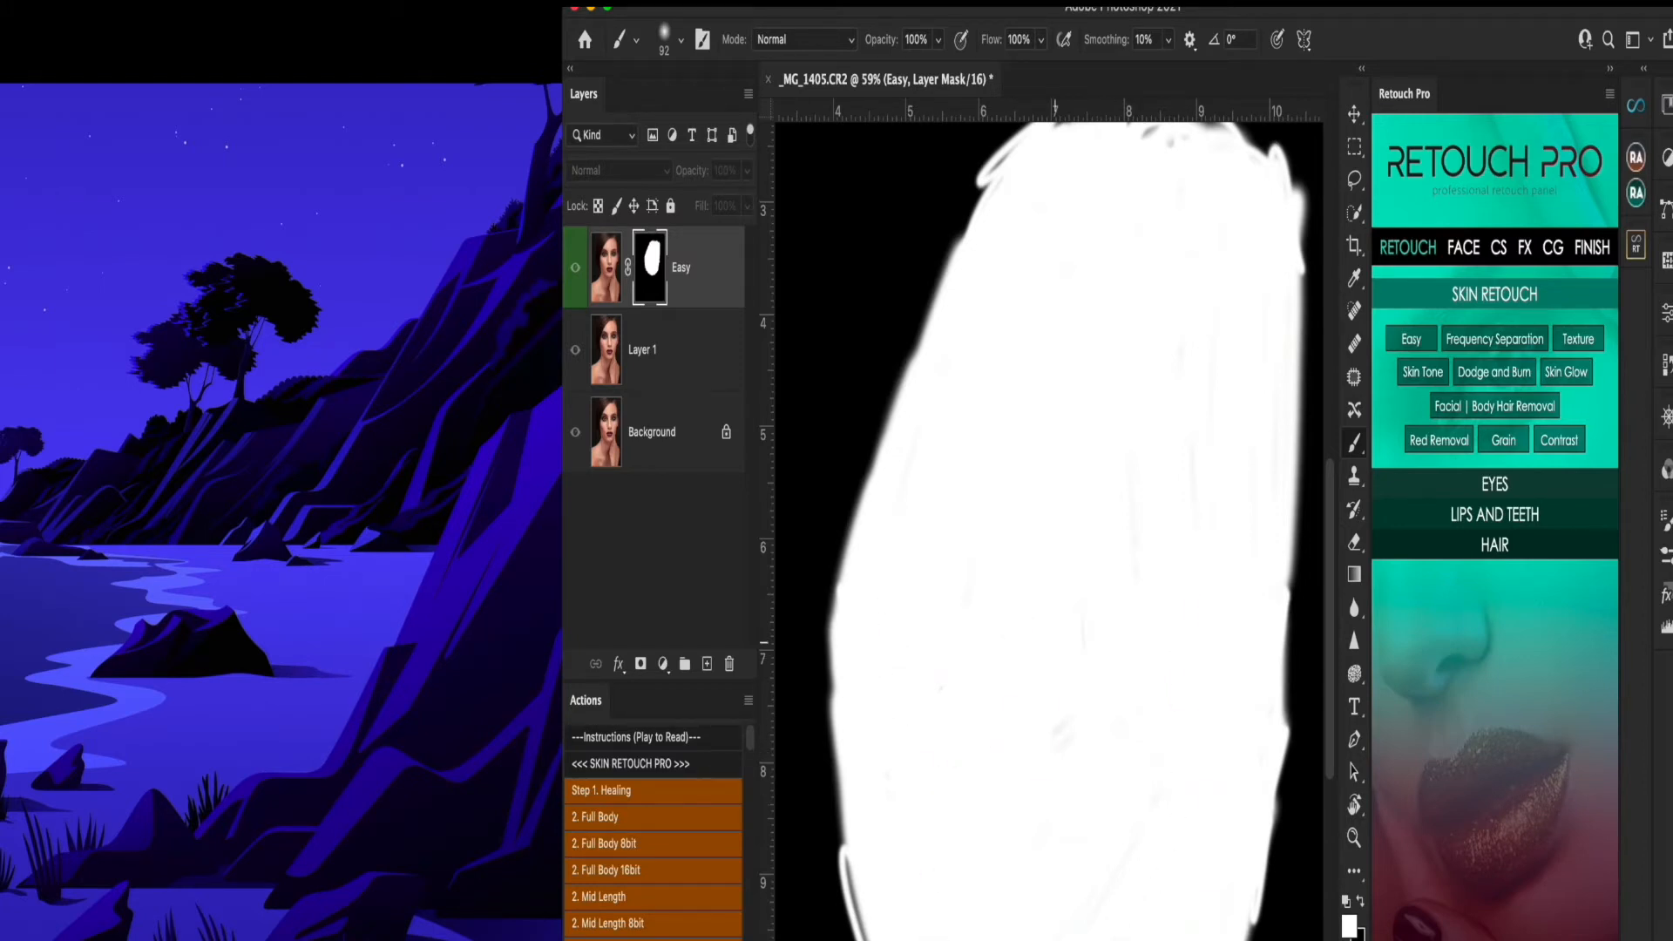
pyautogui.moveTo(1055, 743); pyautogui.dragTo(1184, 478)
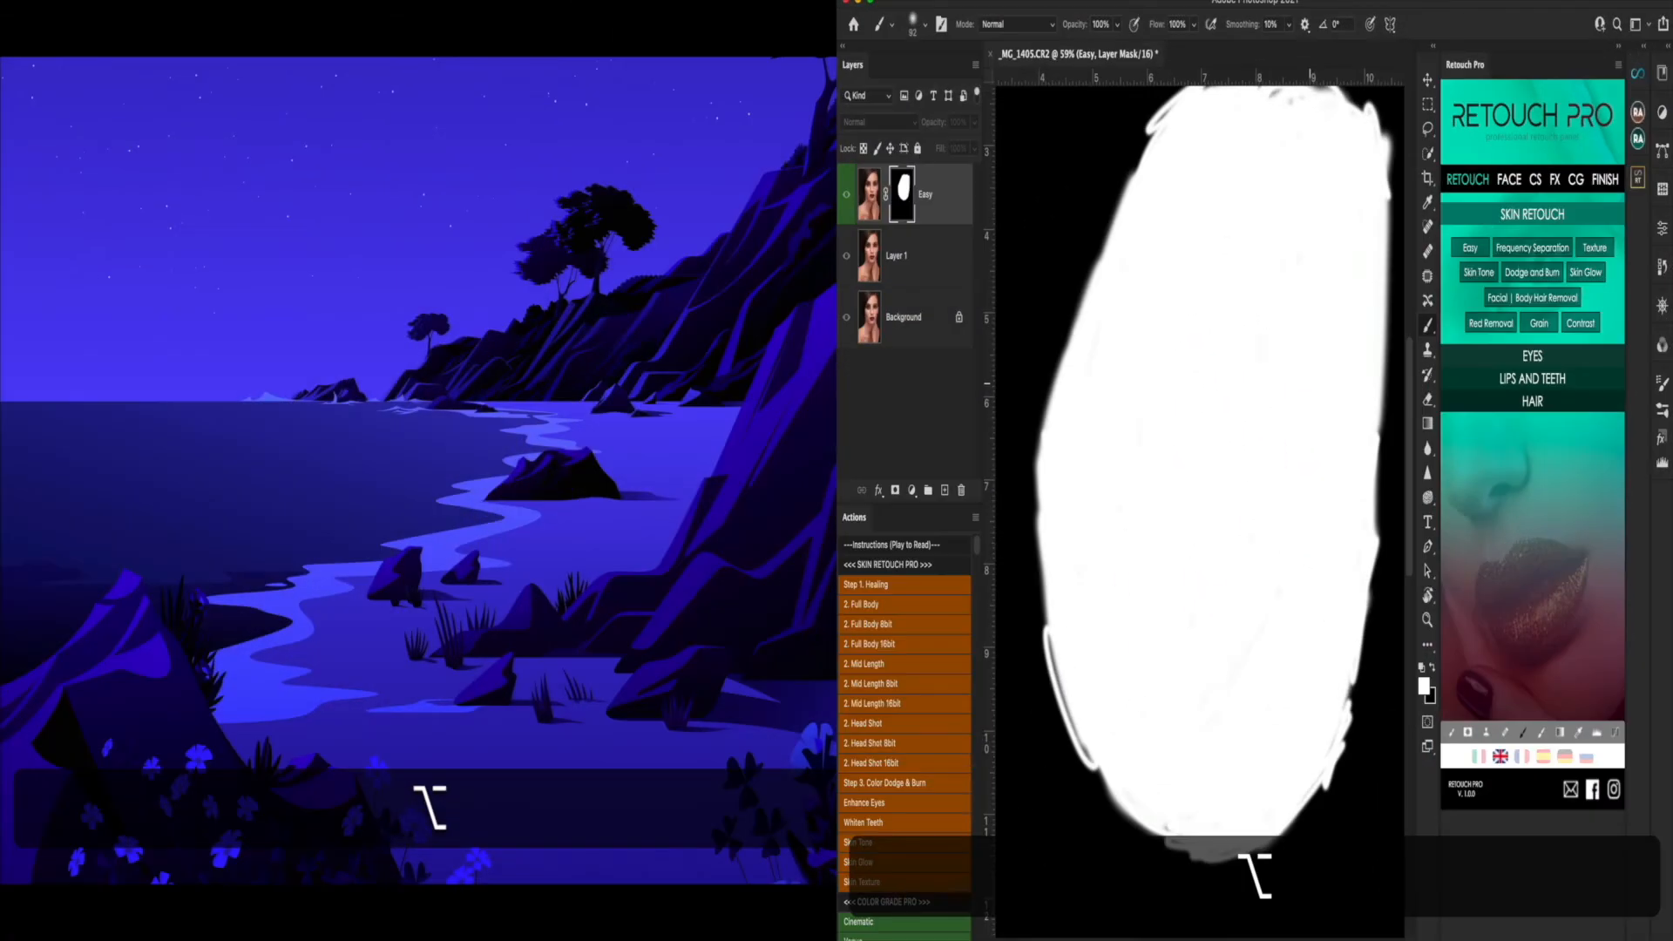
pyautogui.keyDown('alt'); pyautogui.click(650, 268); pyautogui.keyUp('alt')
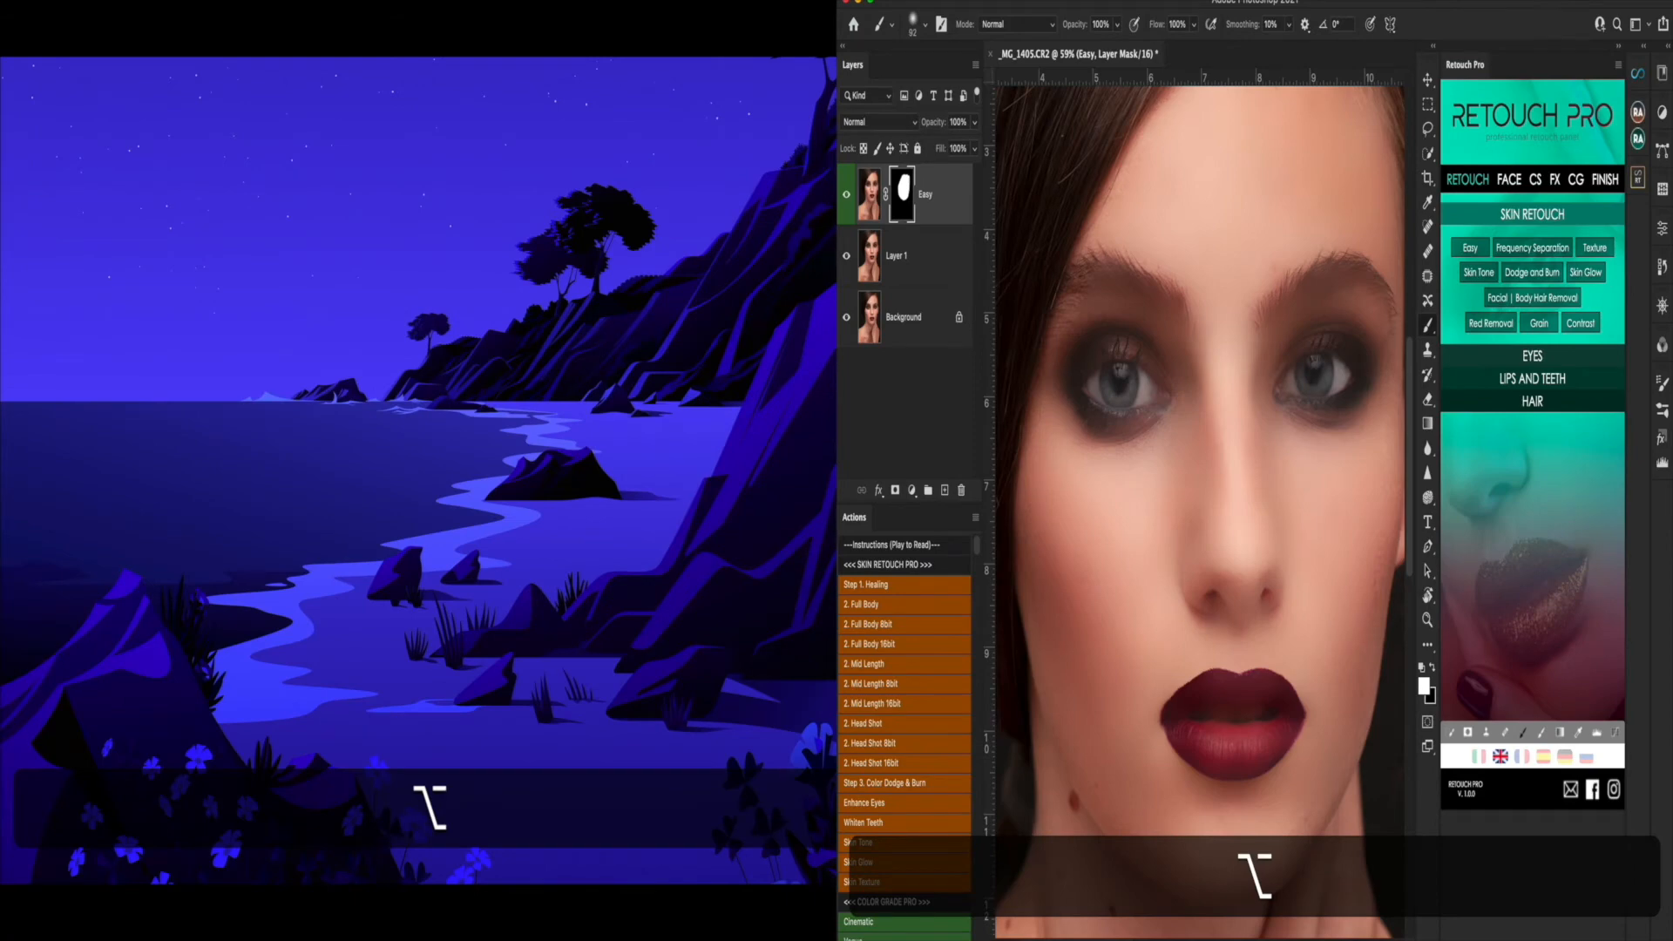
# - Paint black on the Easy mask over the eyes, eyebrows and lips, cleaning up leftover spots in the mask-only view
pyautogui.scroll(-3, 1199, 511)
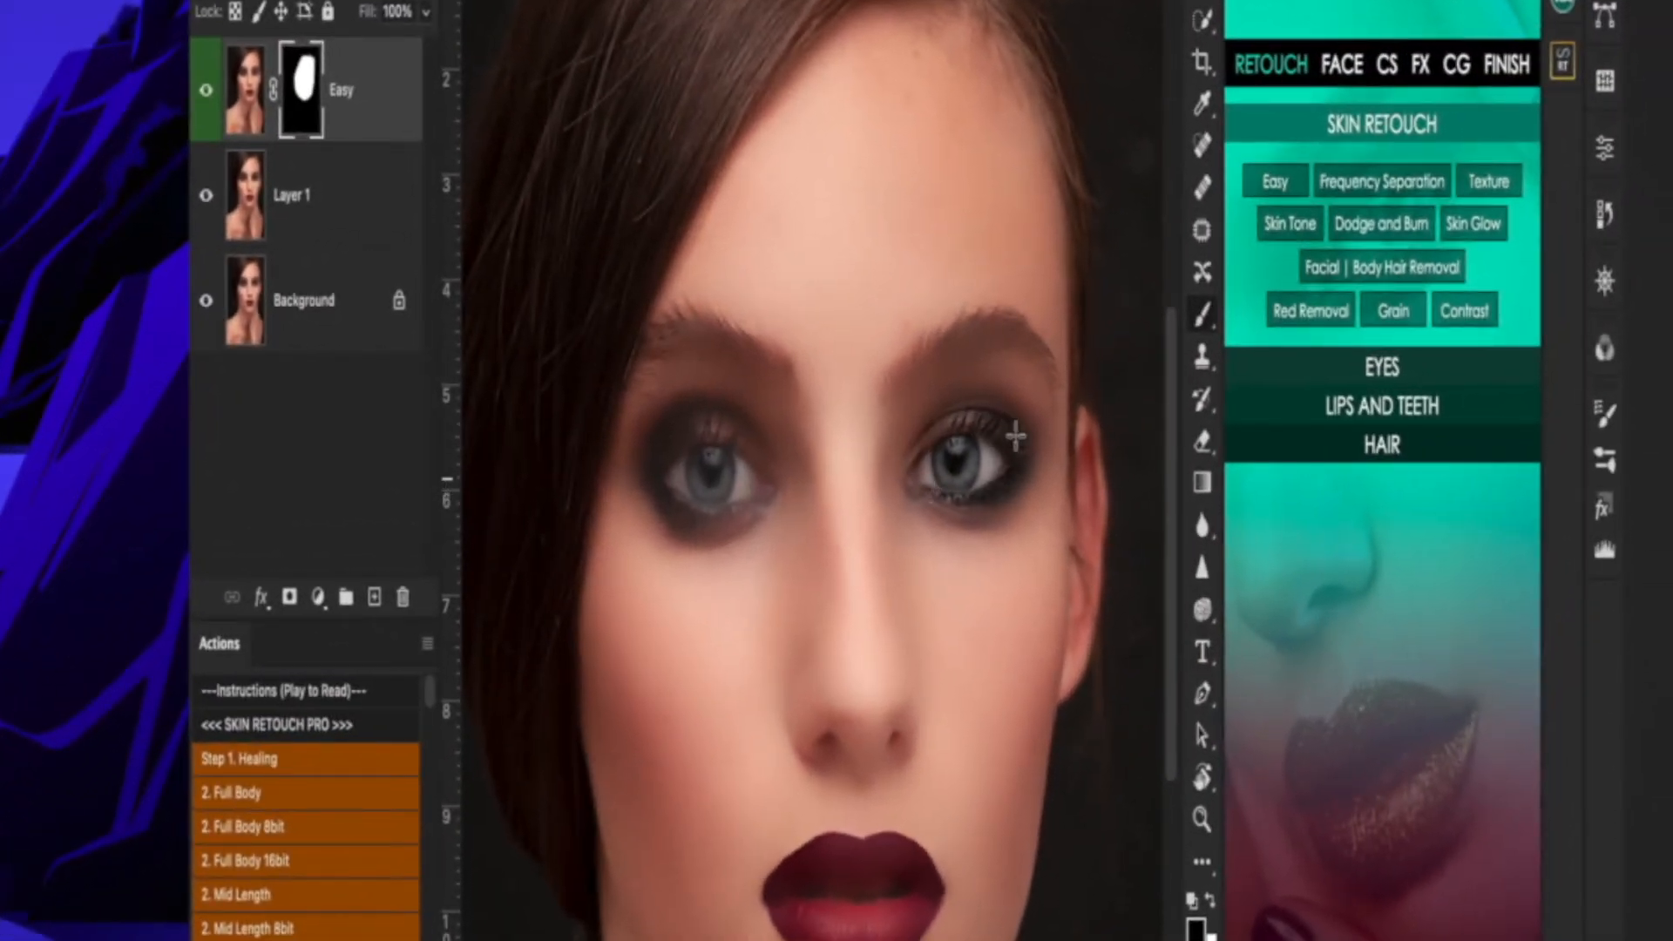
pyautogui.moveTo(1016, 471)
pyautogui.mouseDown()
pyautogui.moveTo(975, 405)
pyautogui.moveTo(938, 418)
pyautogui.moveTo(976, 406)
pyautogui.mouseUp()
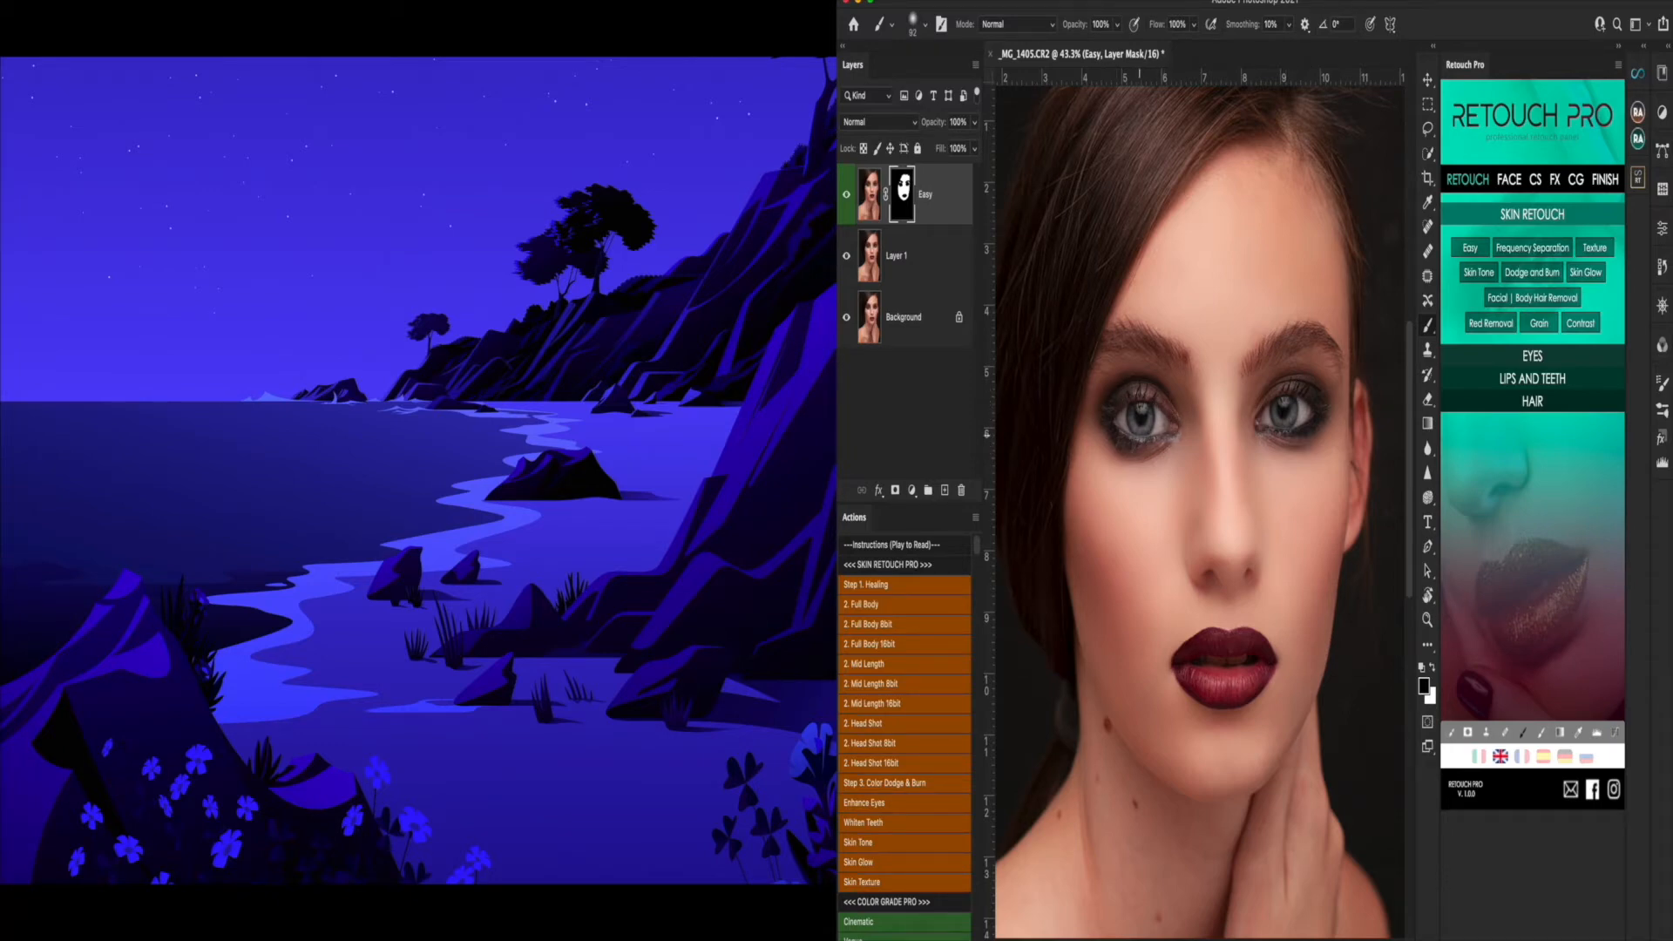
pyautogui.keyDown('alt'); pyautogui.click(902, 194); pyautogui.keyUp('alt')
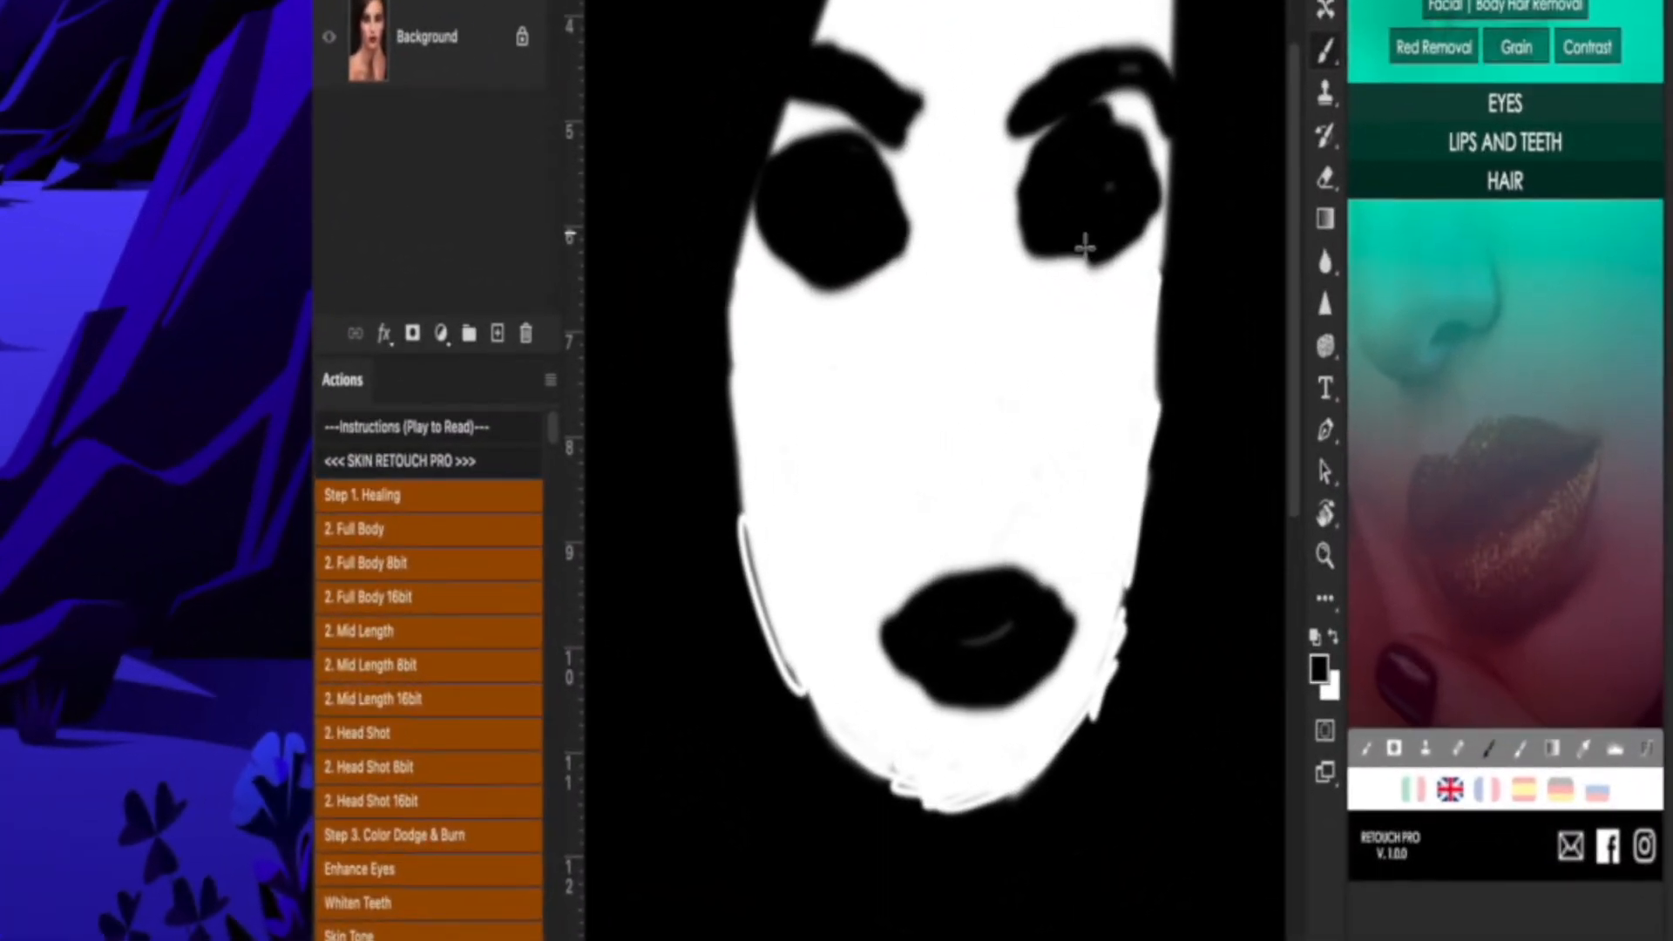
pyautogui.moveTo(1085, 248); pyautogui.dragTo(1061, 249)
pyautogui.moveTo(995, 633)
pyautogui.mouseDown()
pyautogui.moveTo(1065, 621)
pyautogui.moveTo(1030, 593)
pyautogui.mouseUp()
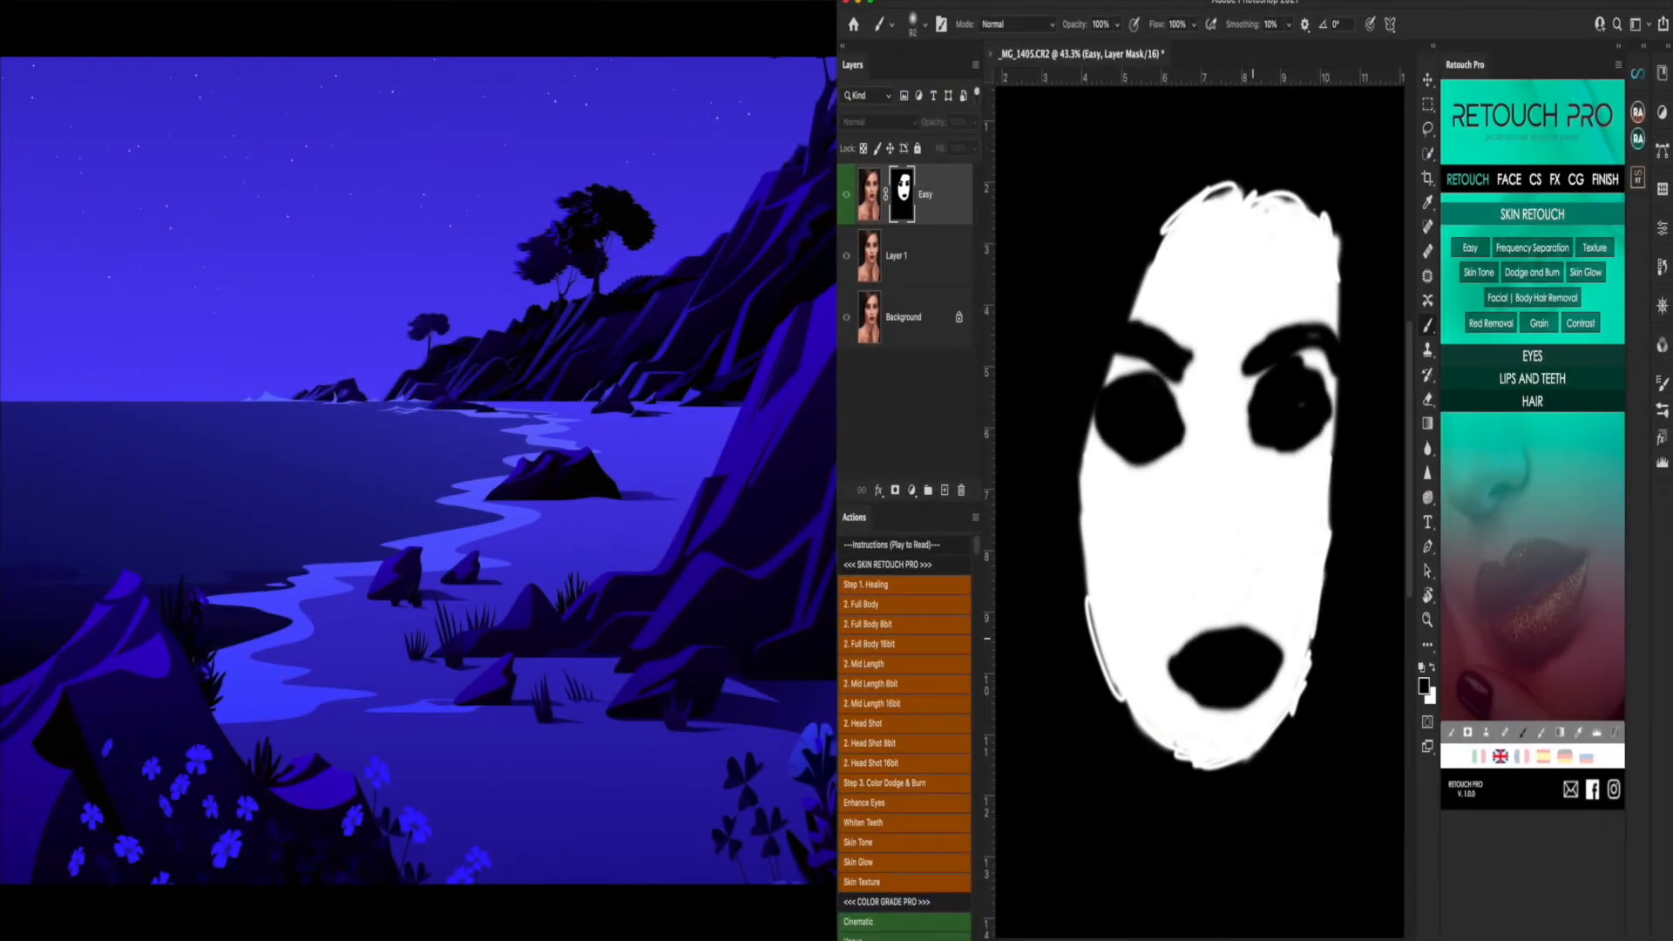
pyautogui.keyDown('alt'); pyautogui.click(902, 195); pyautogui.keyUp('alt')
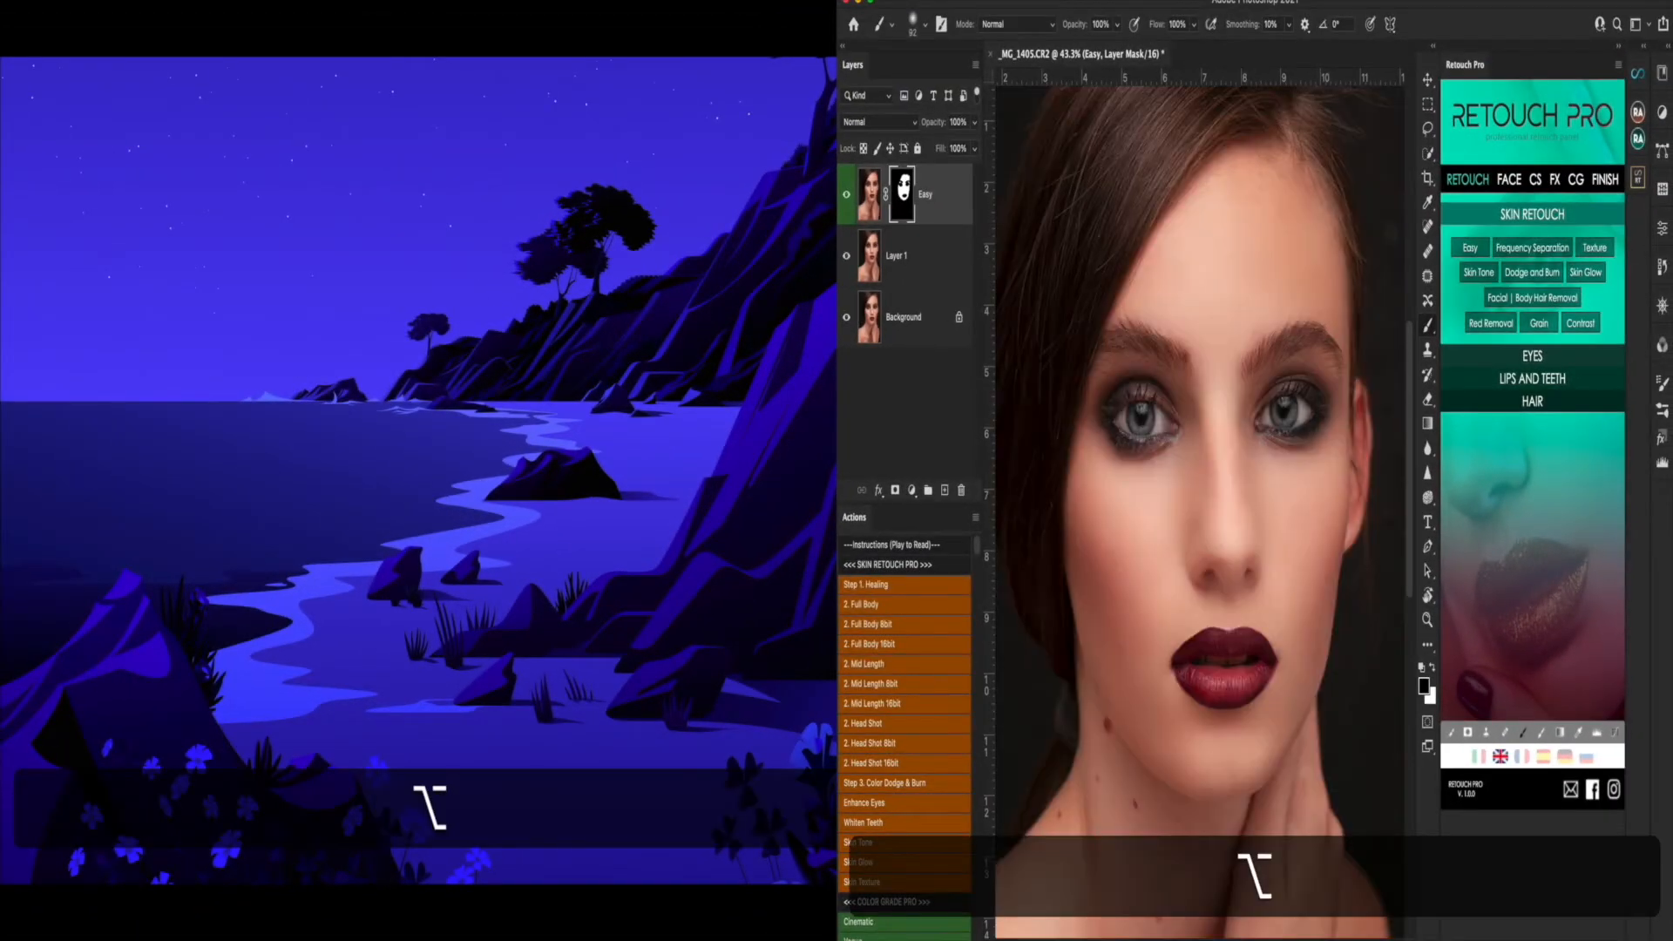
pyautogui.scroll(4, 1199, 523)
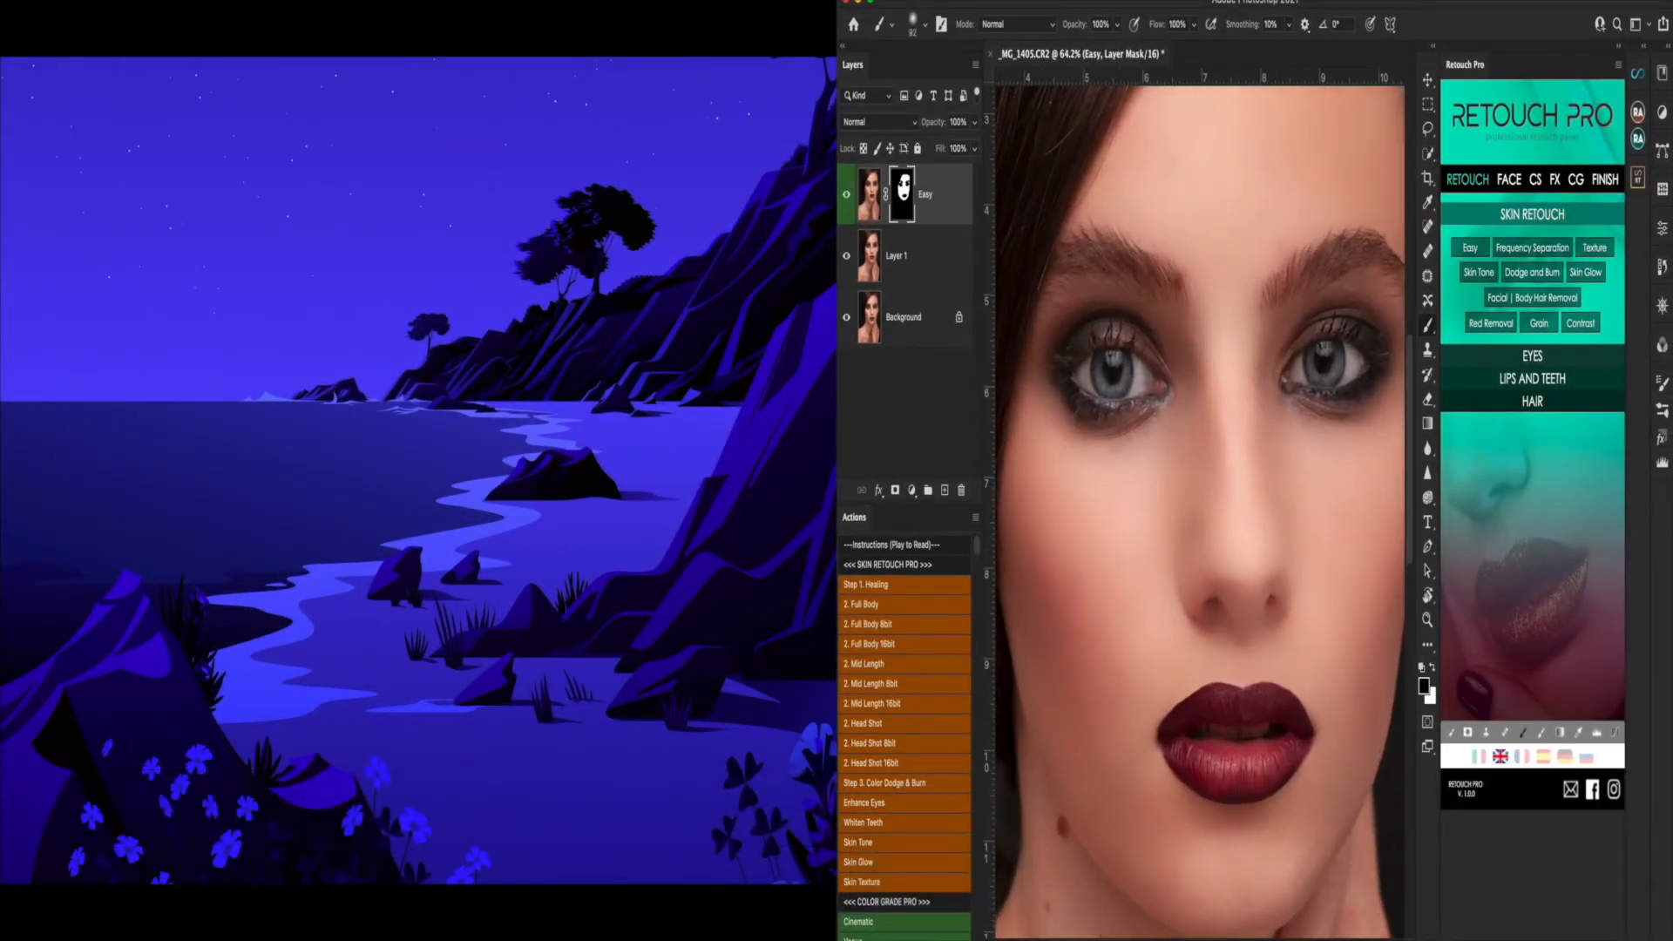
# - Compare the portrait with and without the Easy layer, and lower that layer's opacity to 51% while checking the skin
pyautogui.click(847, 201)
pyautogui.click(846, 200)
pyautogui.click(974, 148)
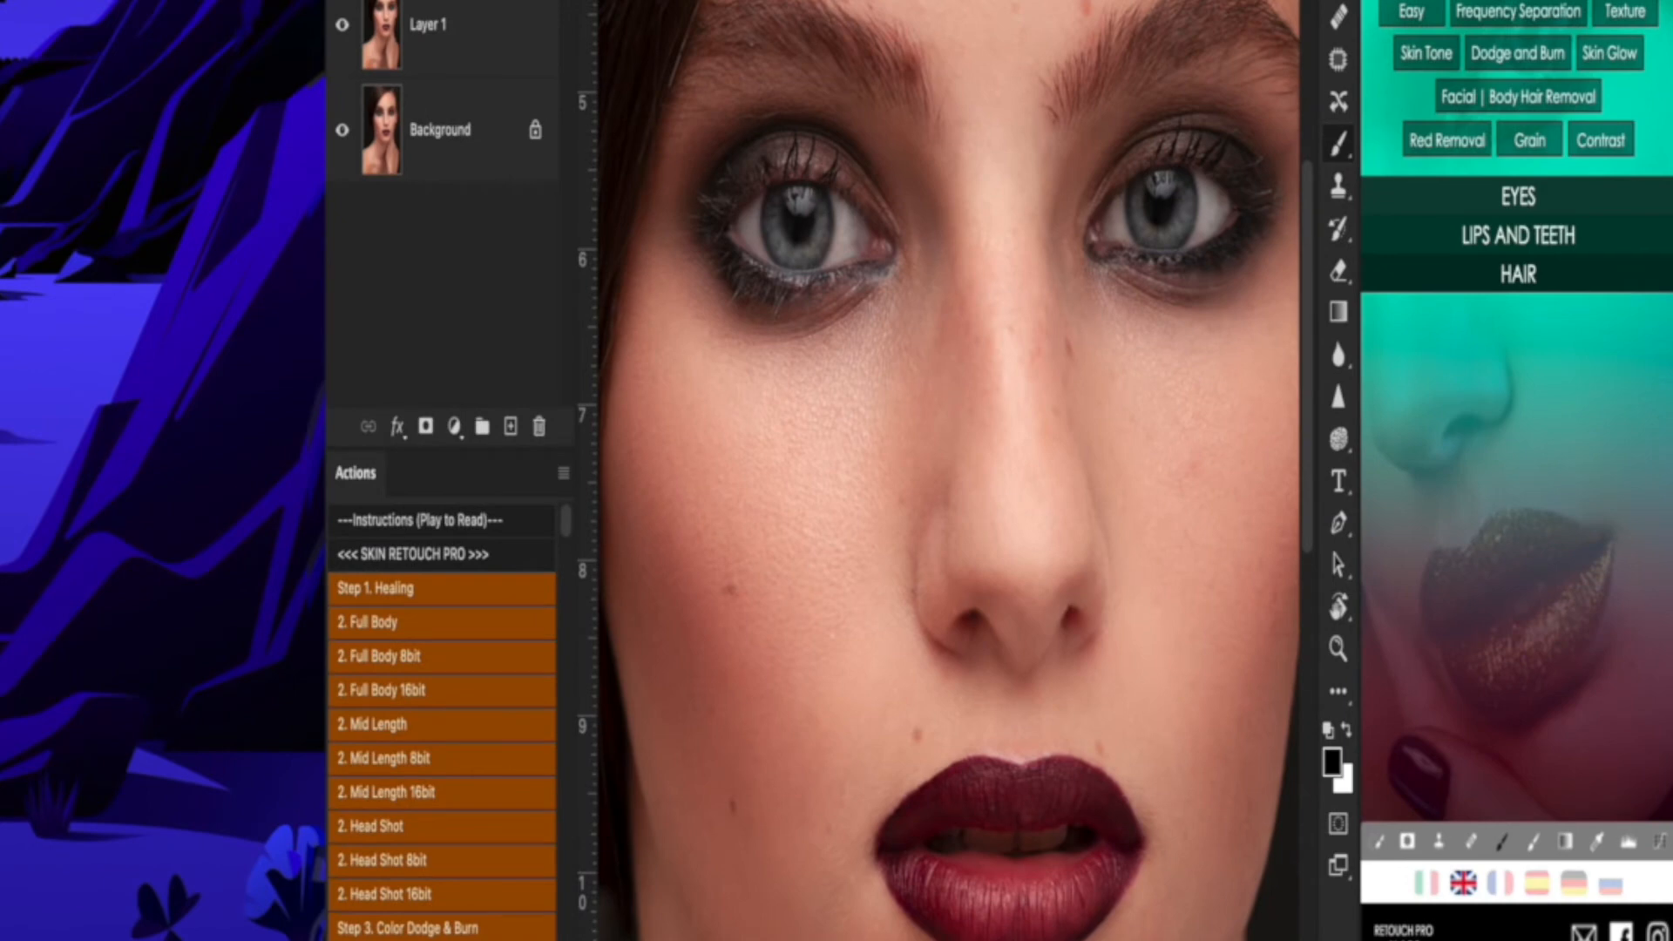
pyautogui.moveTo(1307, 424); pyautogui.dragTo(1320, 484)
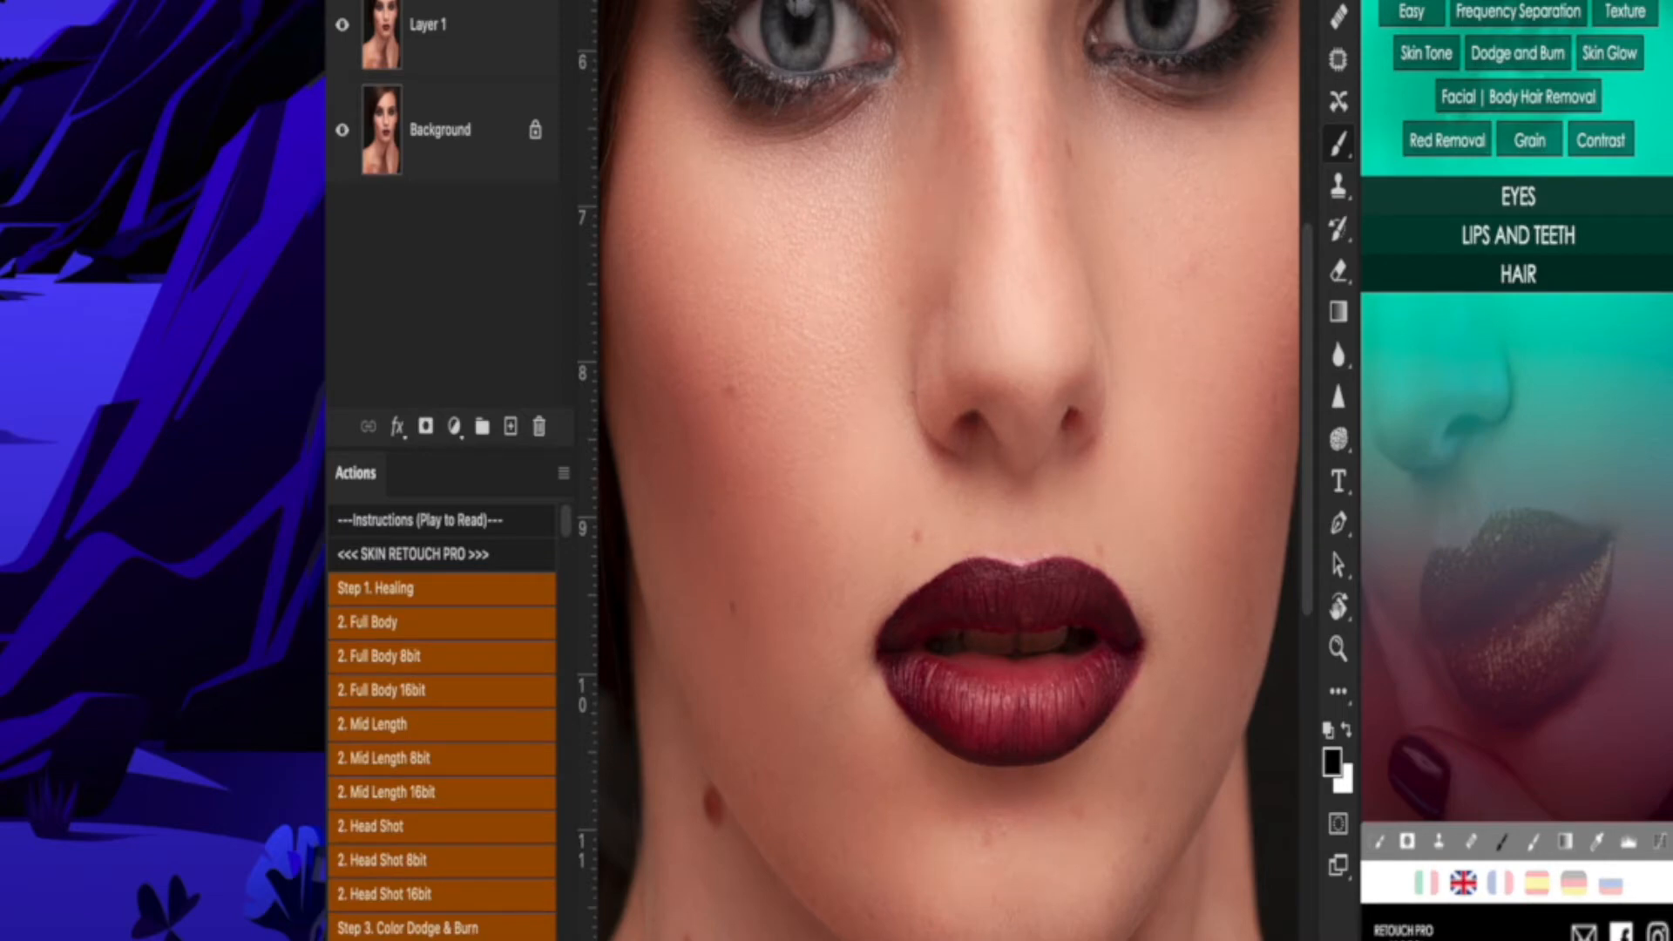
pyautogui.moveTo(1307, 323); pyautogui.dragTo(1325, 184)
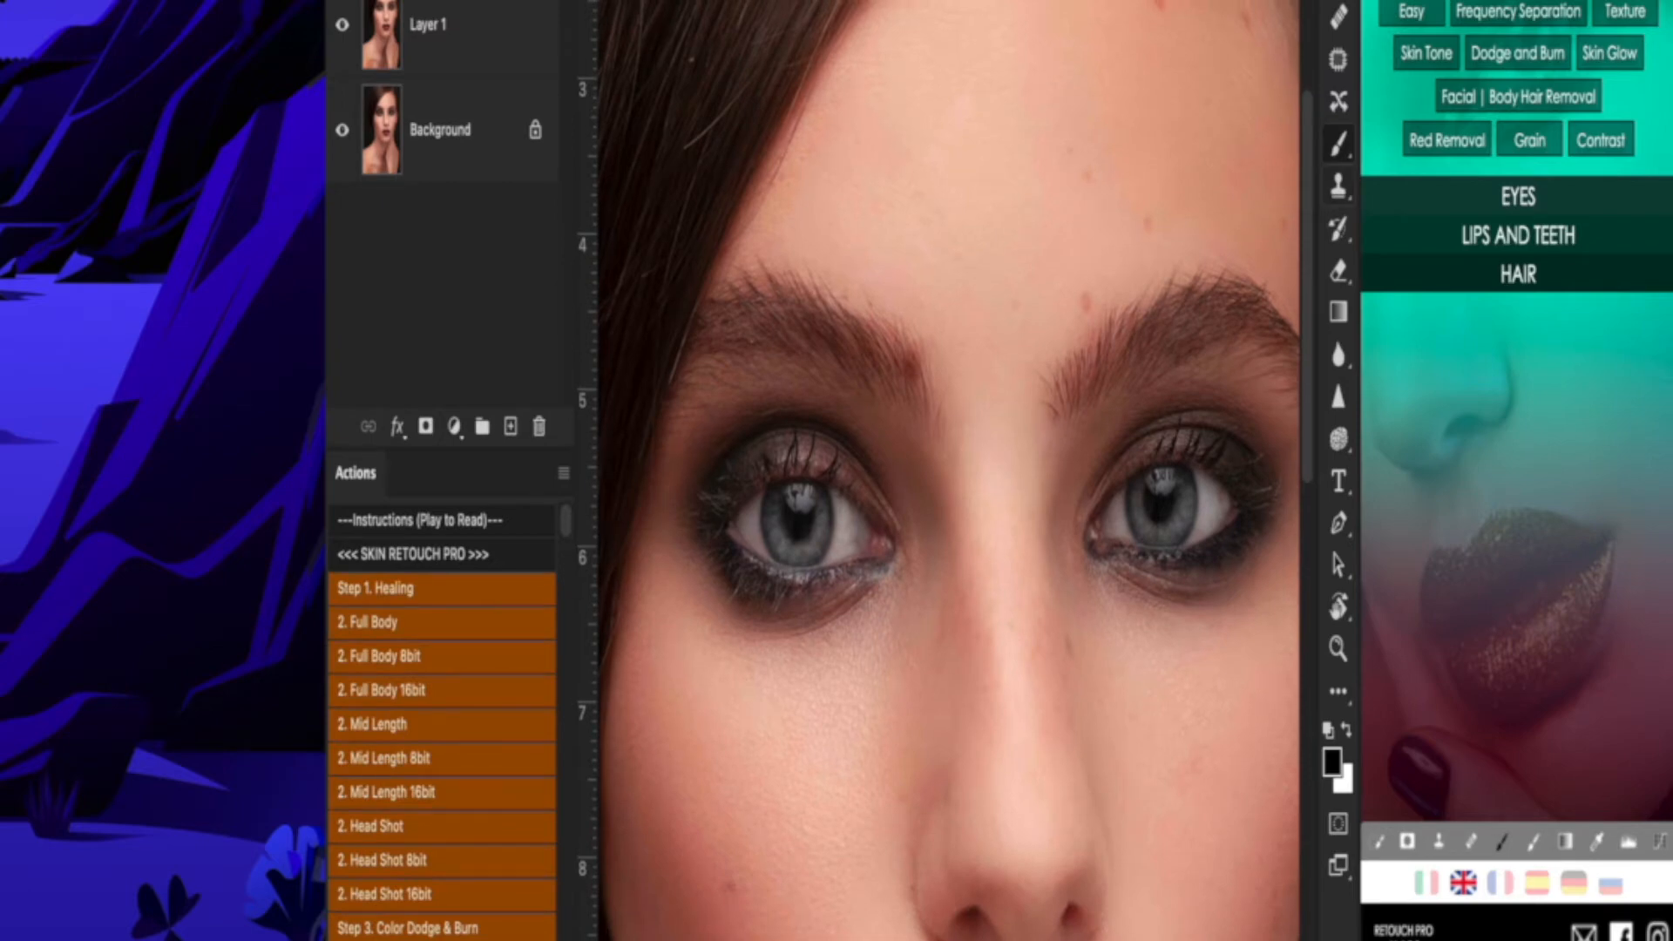
pyautogui.moveTo(1308, 260)
pyautogui.mouseDown()
pyautogui.moveTo(1315, 384)
pyautogui.moveTo(1311, 284)
pyautogui.mouseUp()
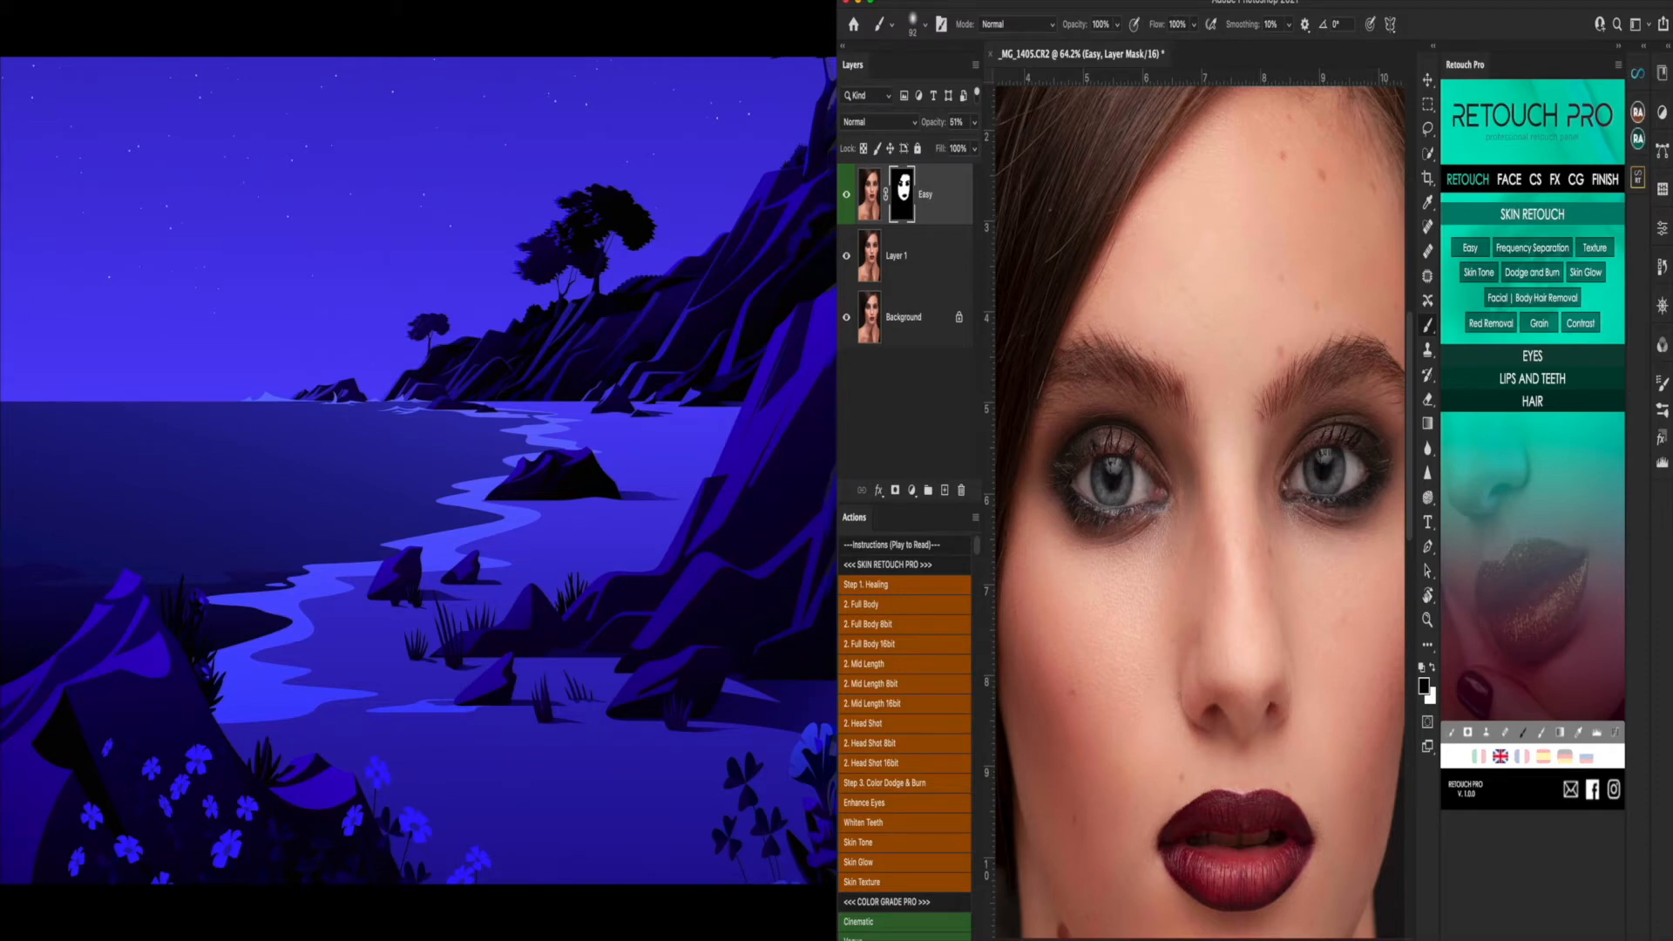
pyautogui.click(870, 2)
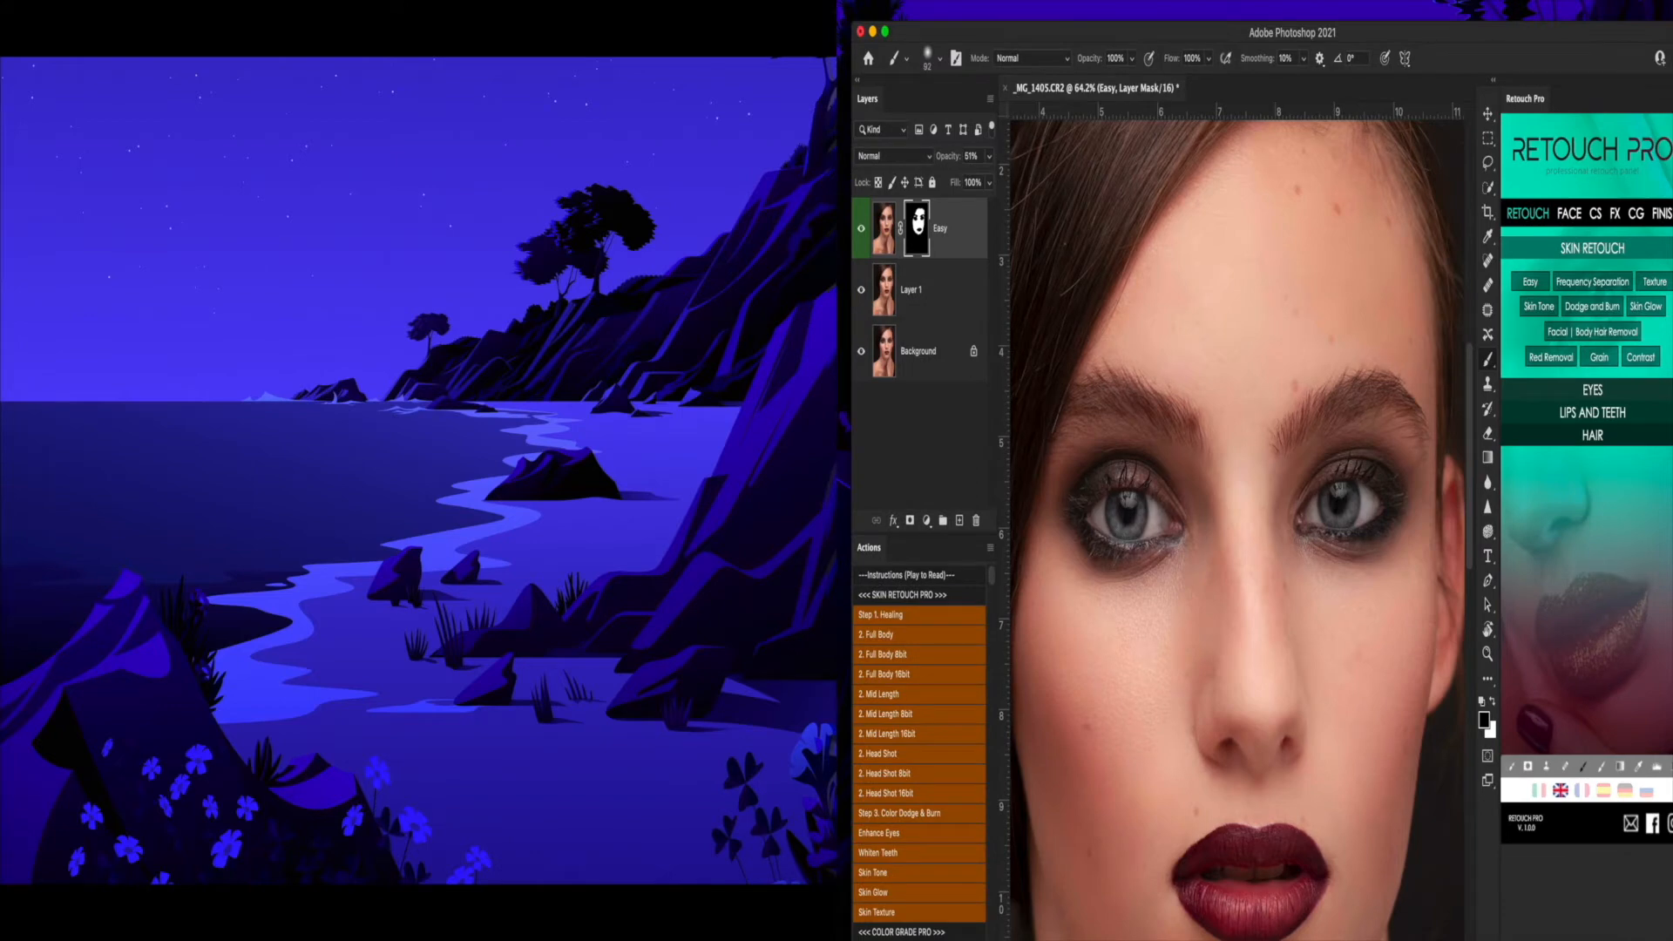
pyautogui.moveTo(1091, 33); pyautogui.dragTo(1088, 2)
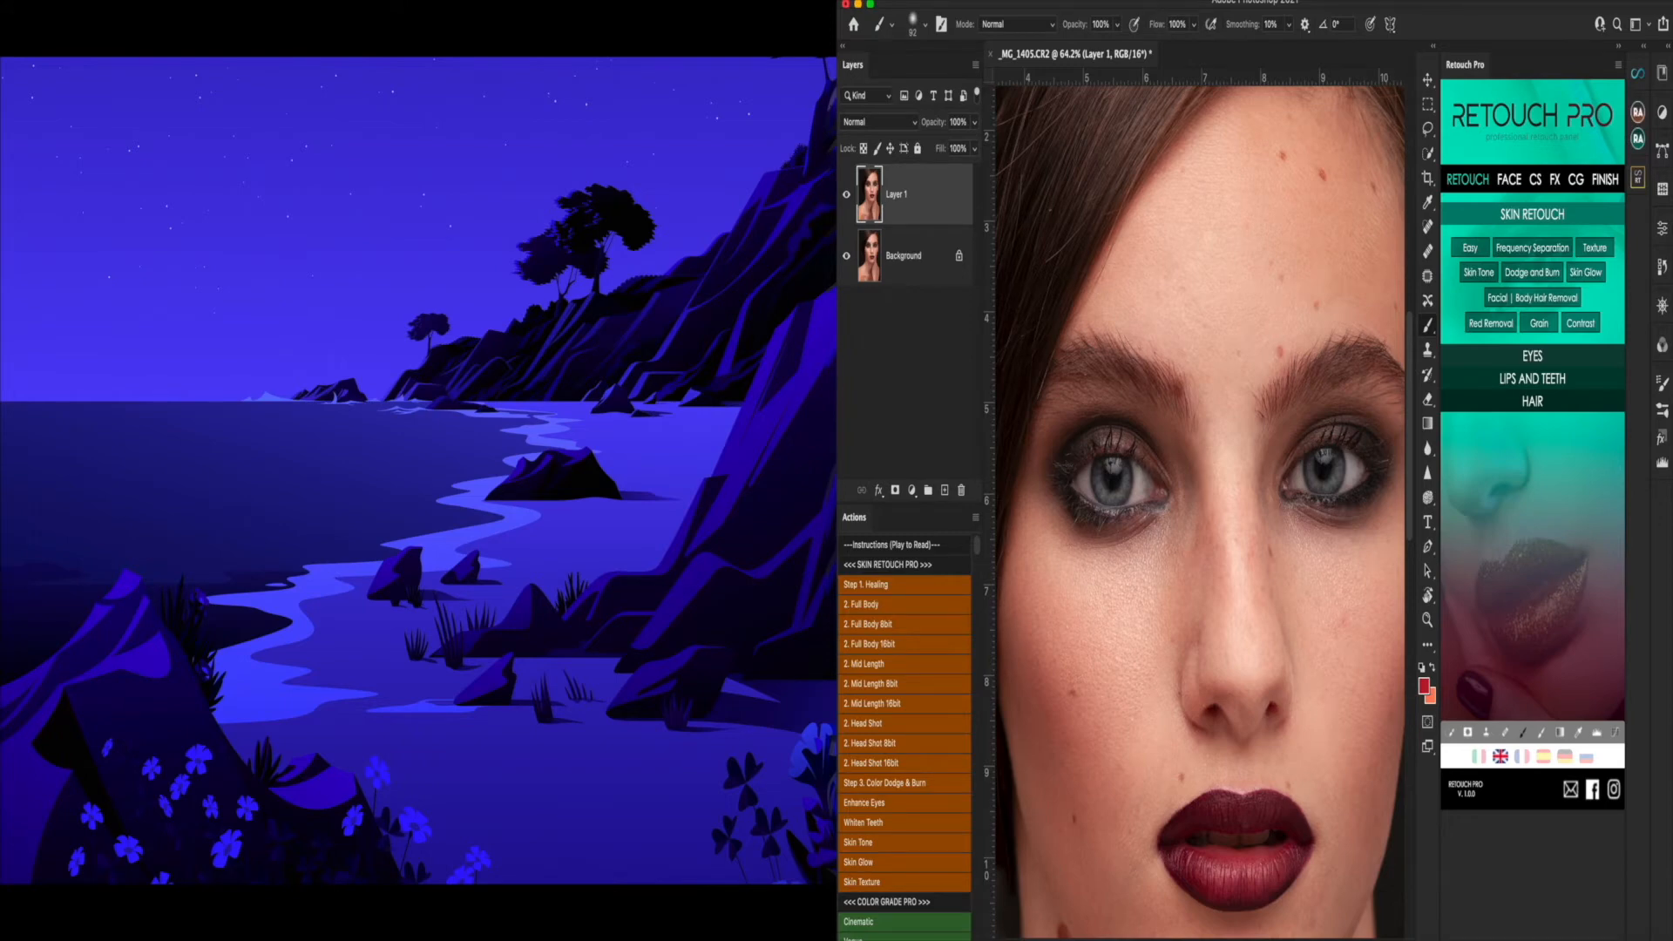
# - Compare the portrait with and without Layer 1, create a Frequency Separation group above it and select the group's Low layer
pyautogui.click(846, 195)
pyautogui.click(847, 195)
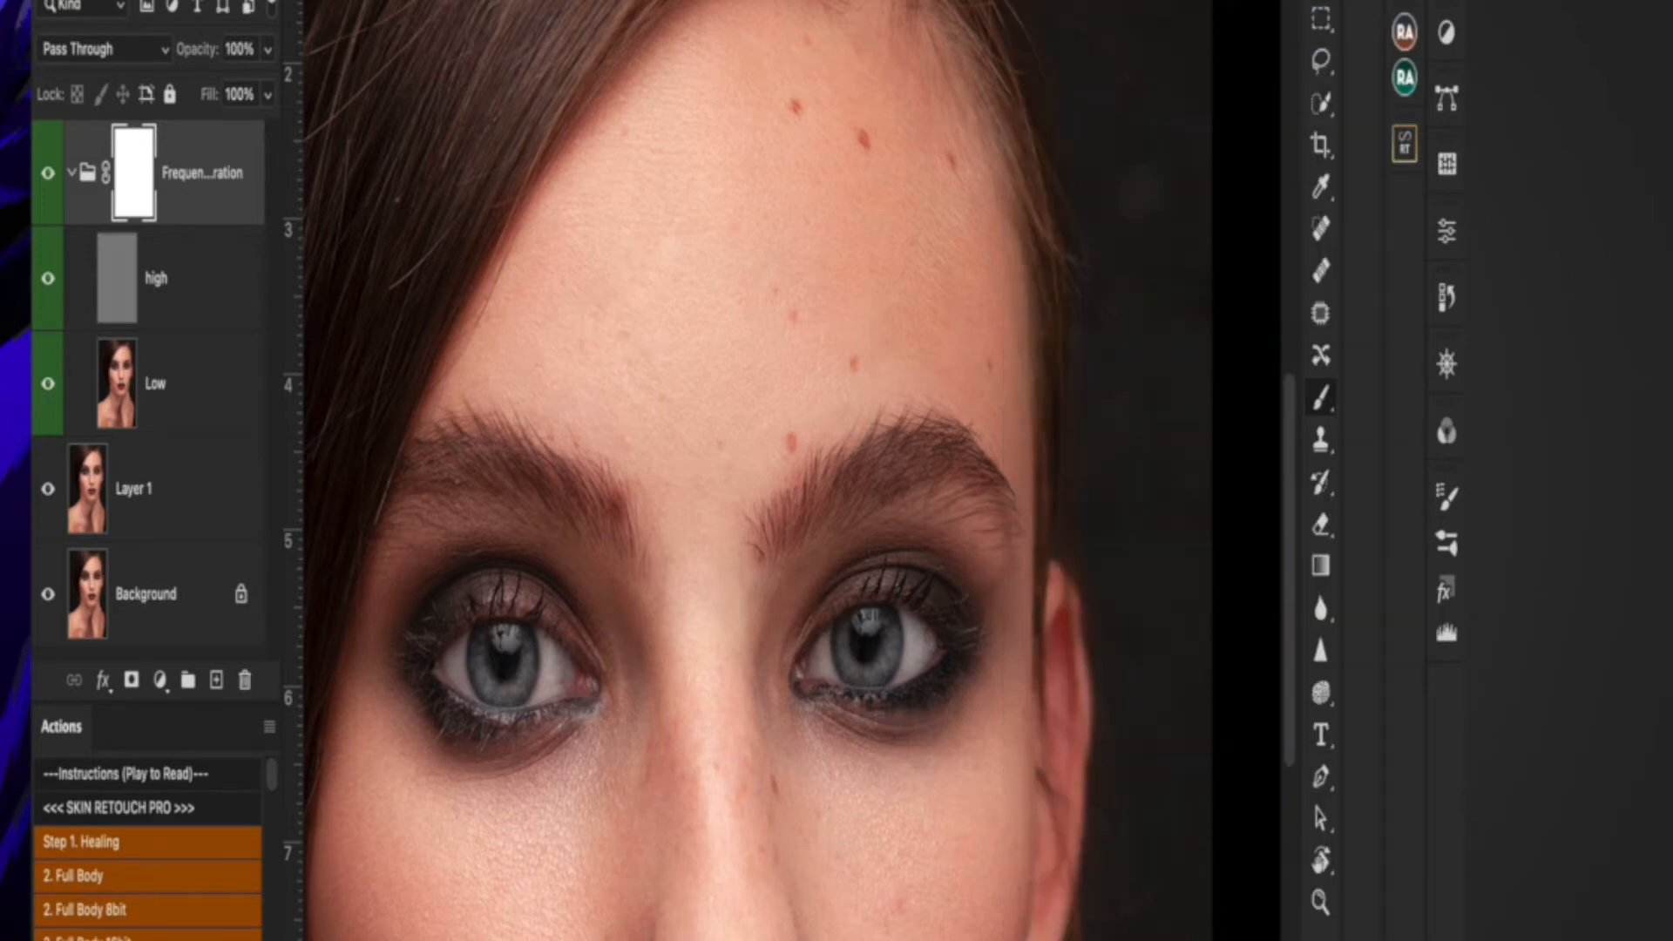
pyautogui.scroll(-5, 1296, 506)
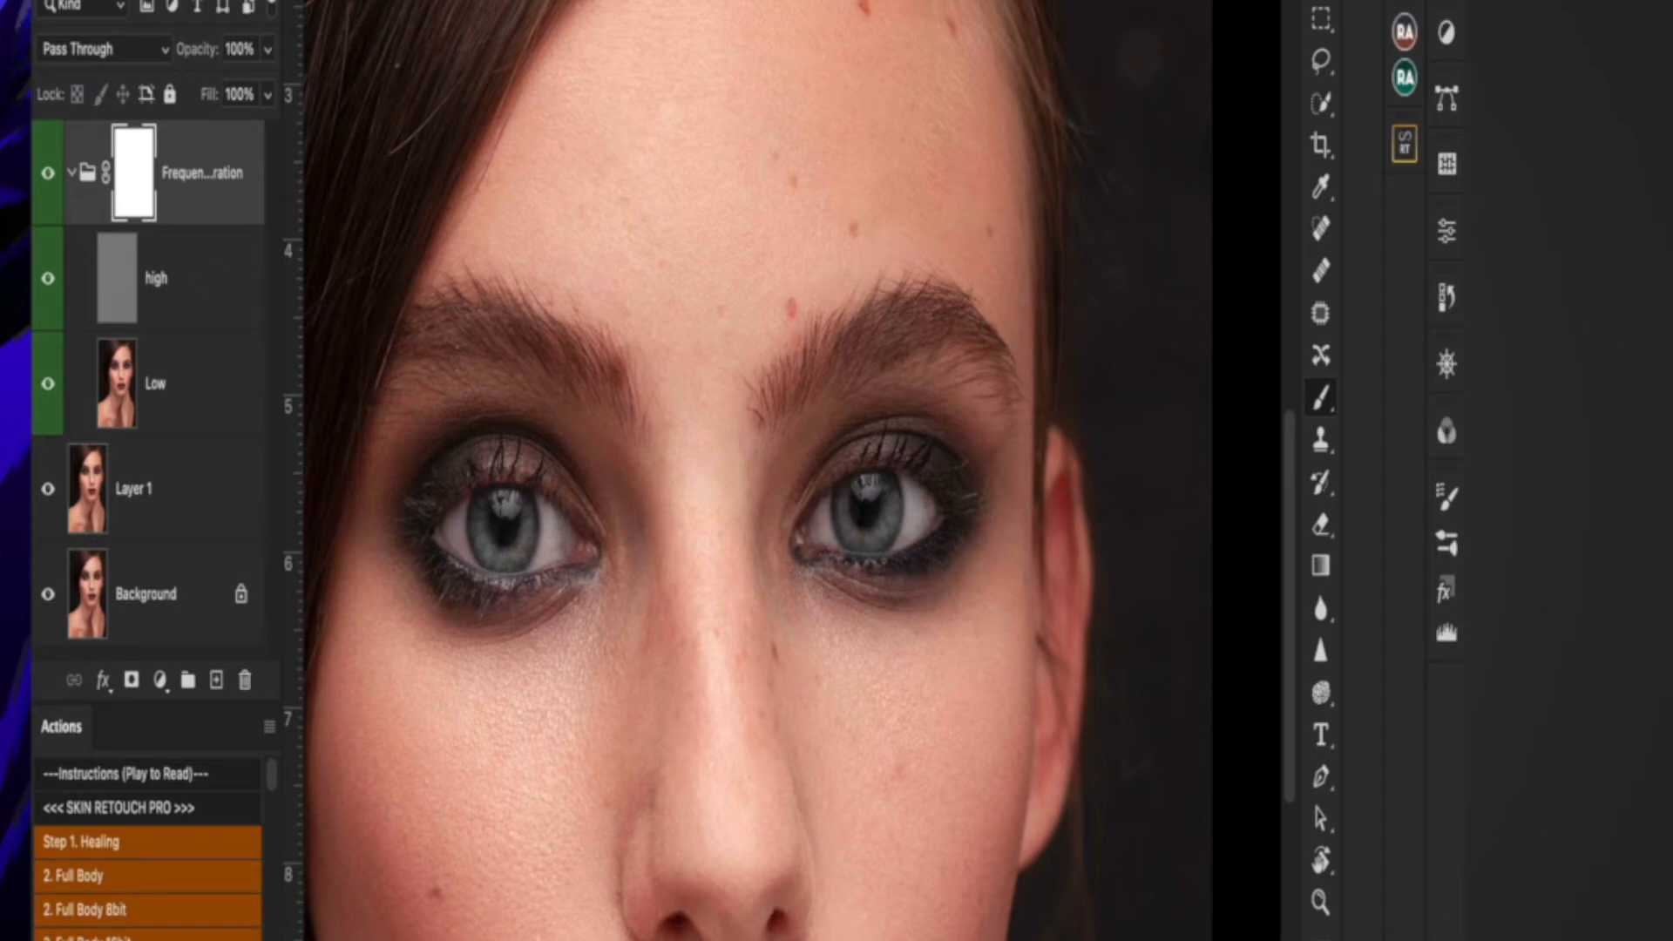
pyautogui.click(157, 279)
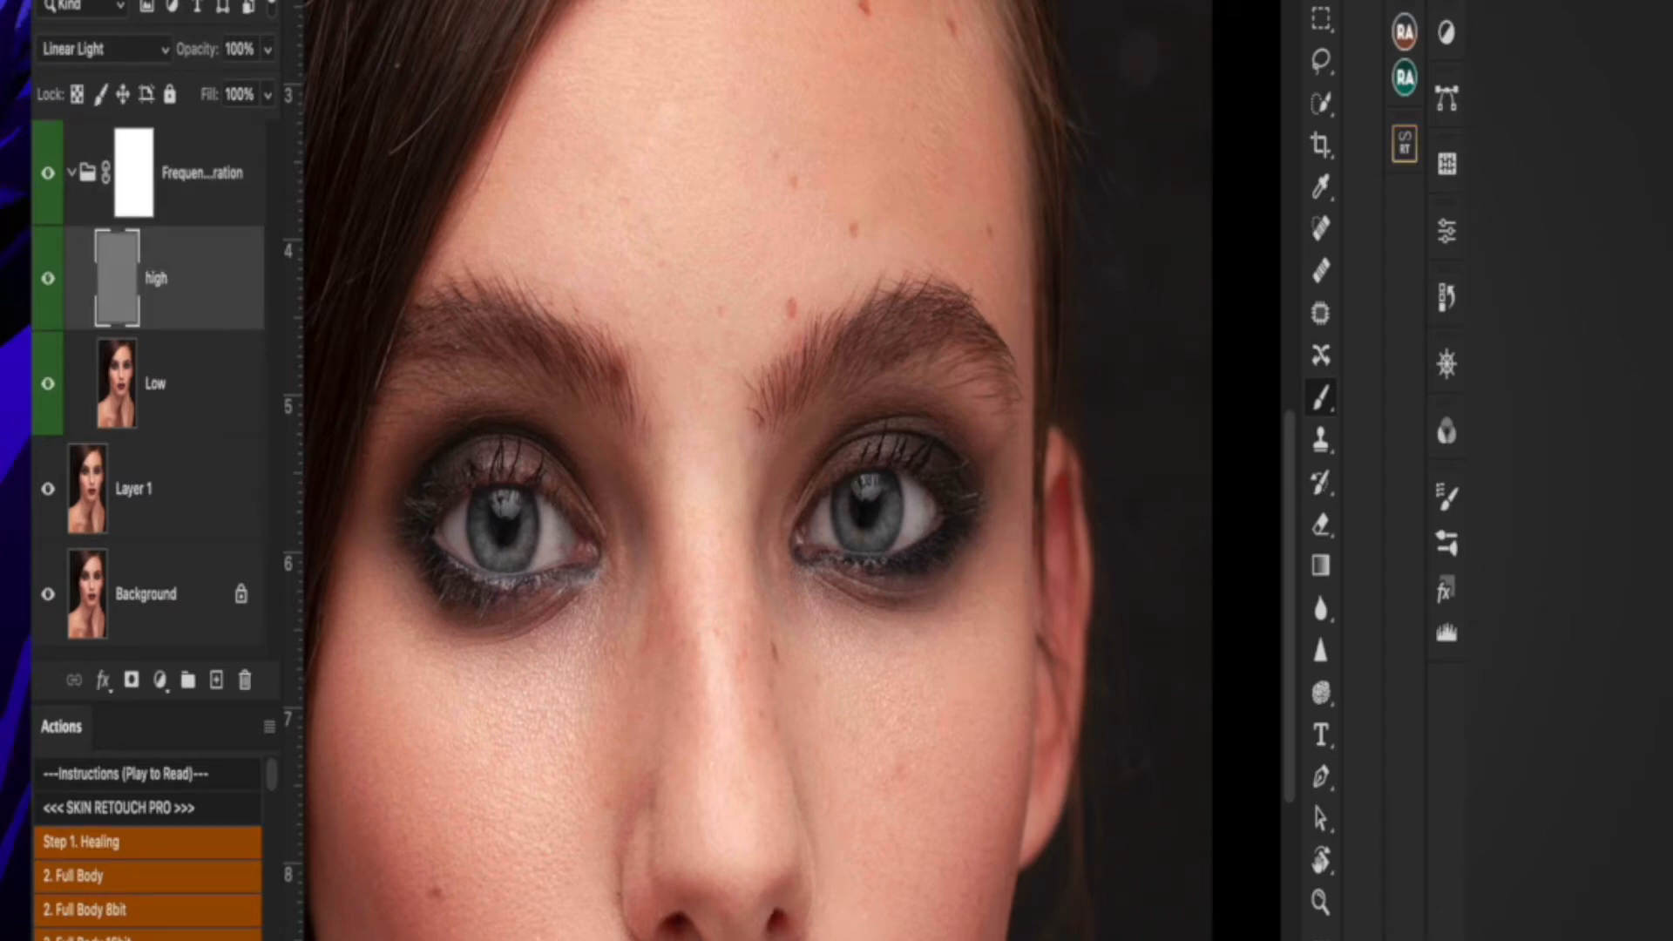
pyautogui.click(187, 388)
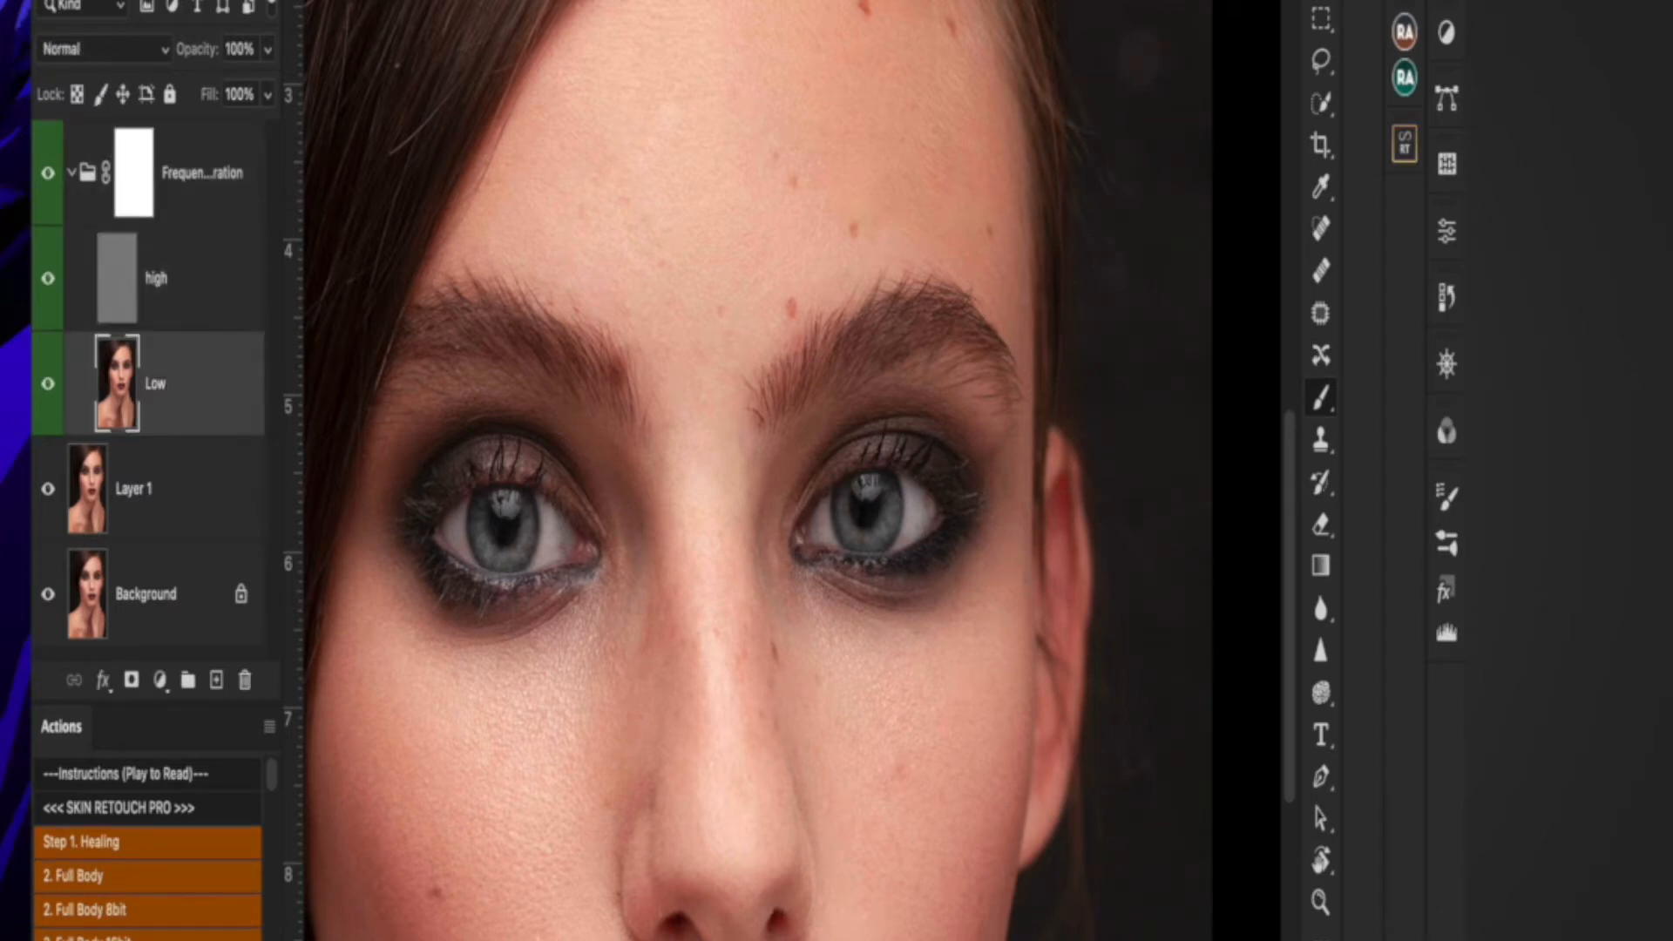
# - Switch to the Mixer Brush Tool for blending skin tones on the Low layer
pyautogui.moveTo(667, 379); pyautogui.dragTo(688, 333)
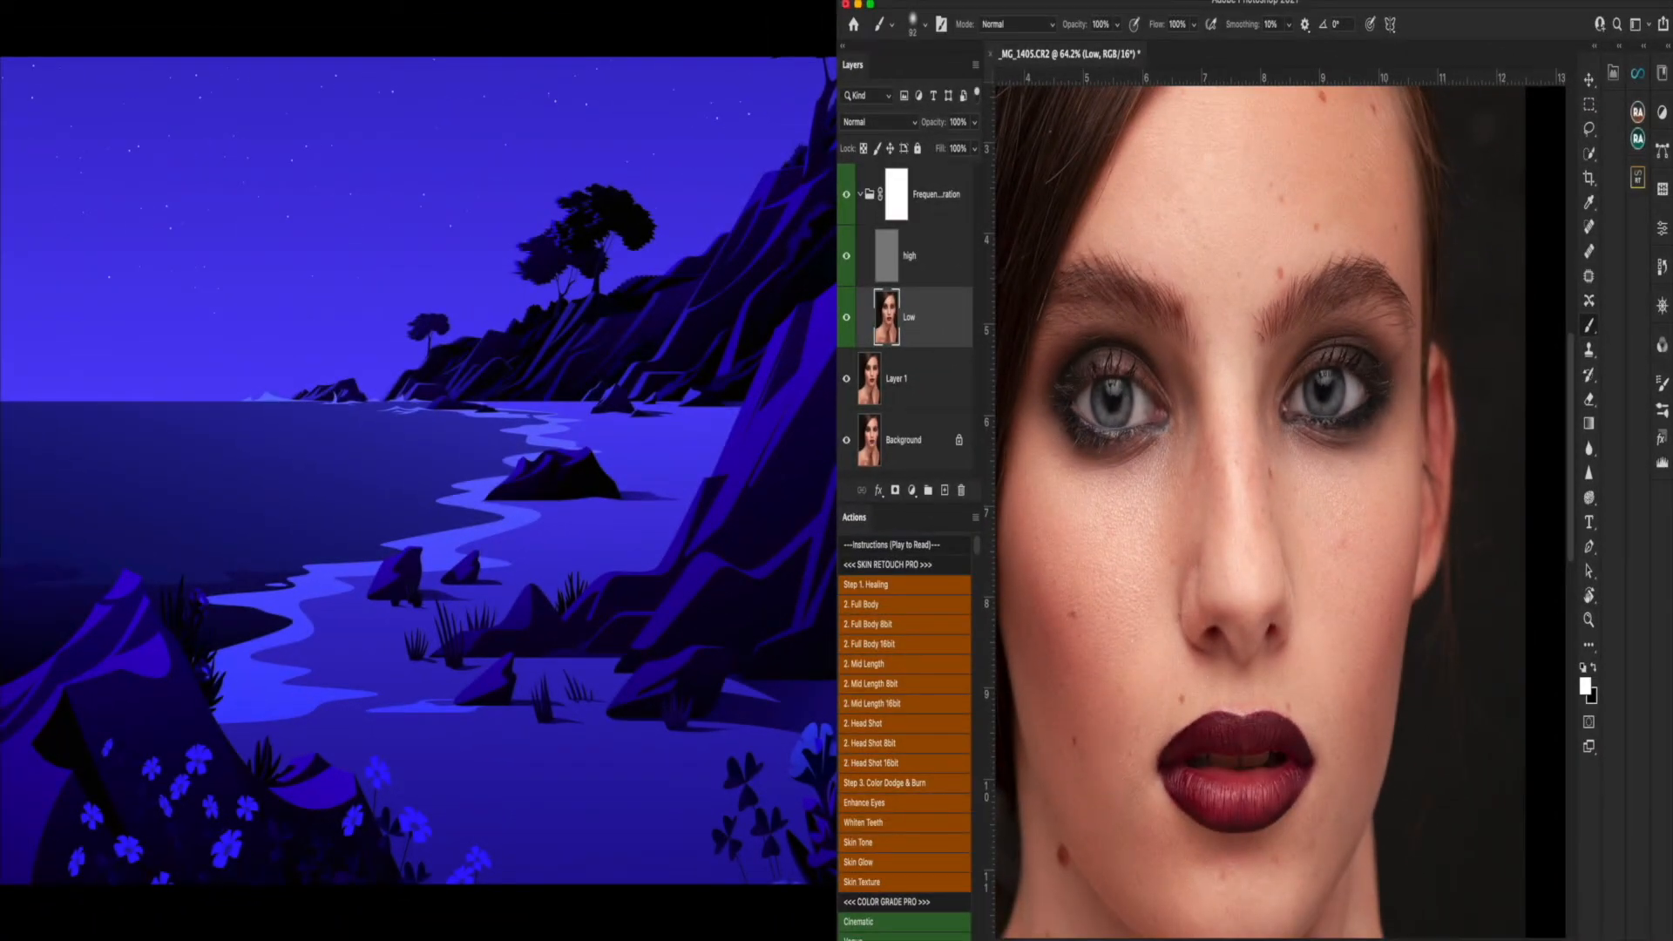
pyautogui.rightClick(1590, 325)
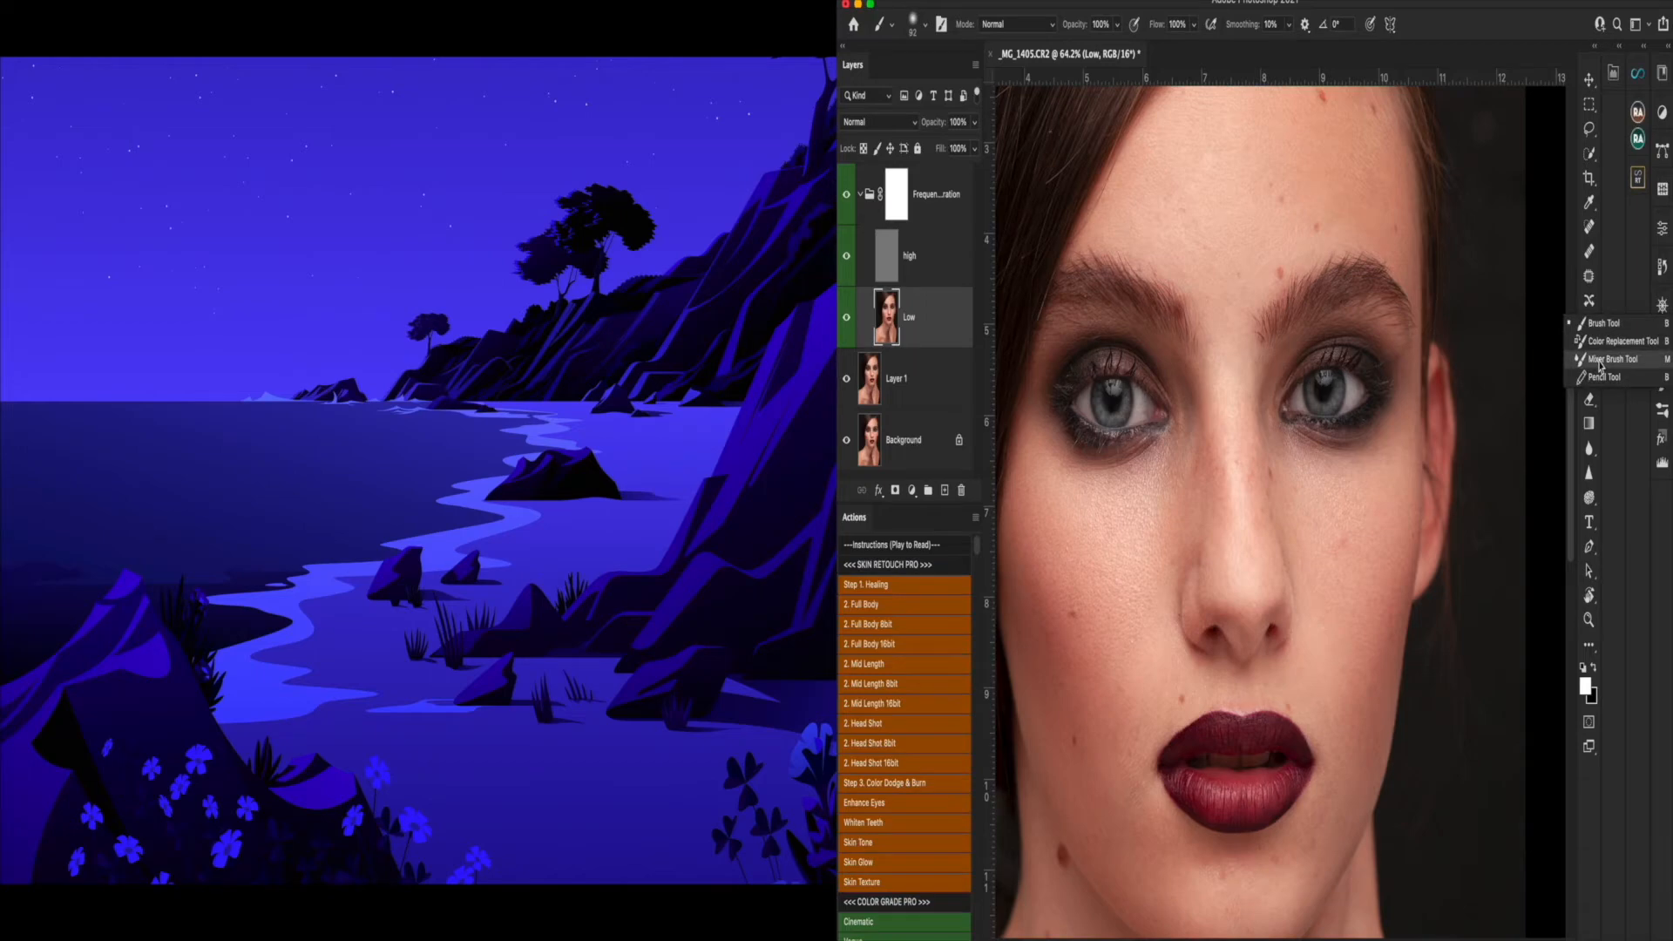
pyautogui.click(1600, 361)
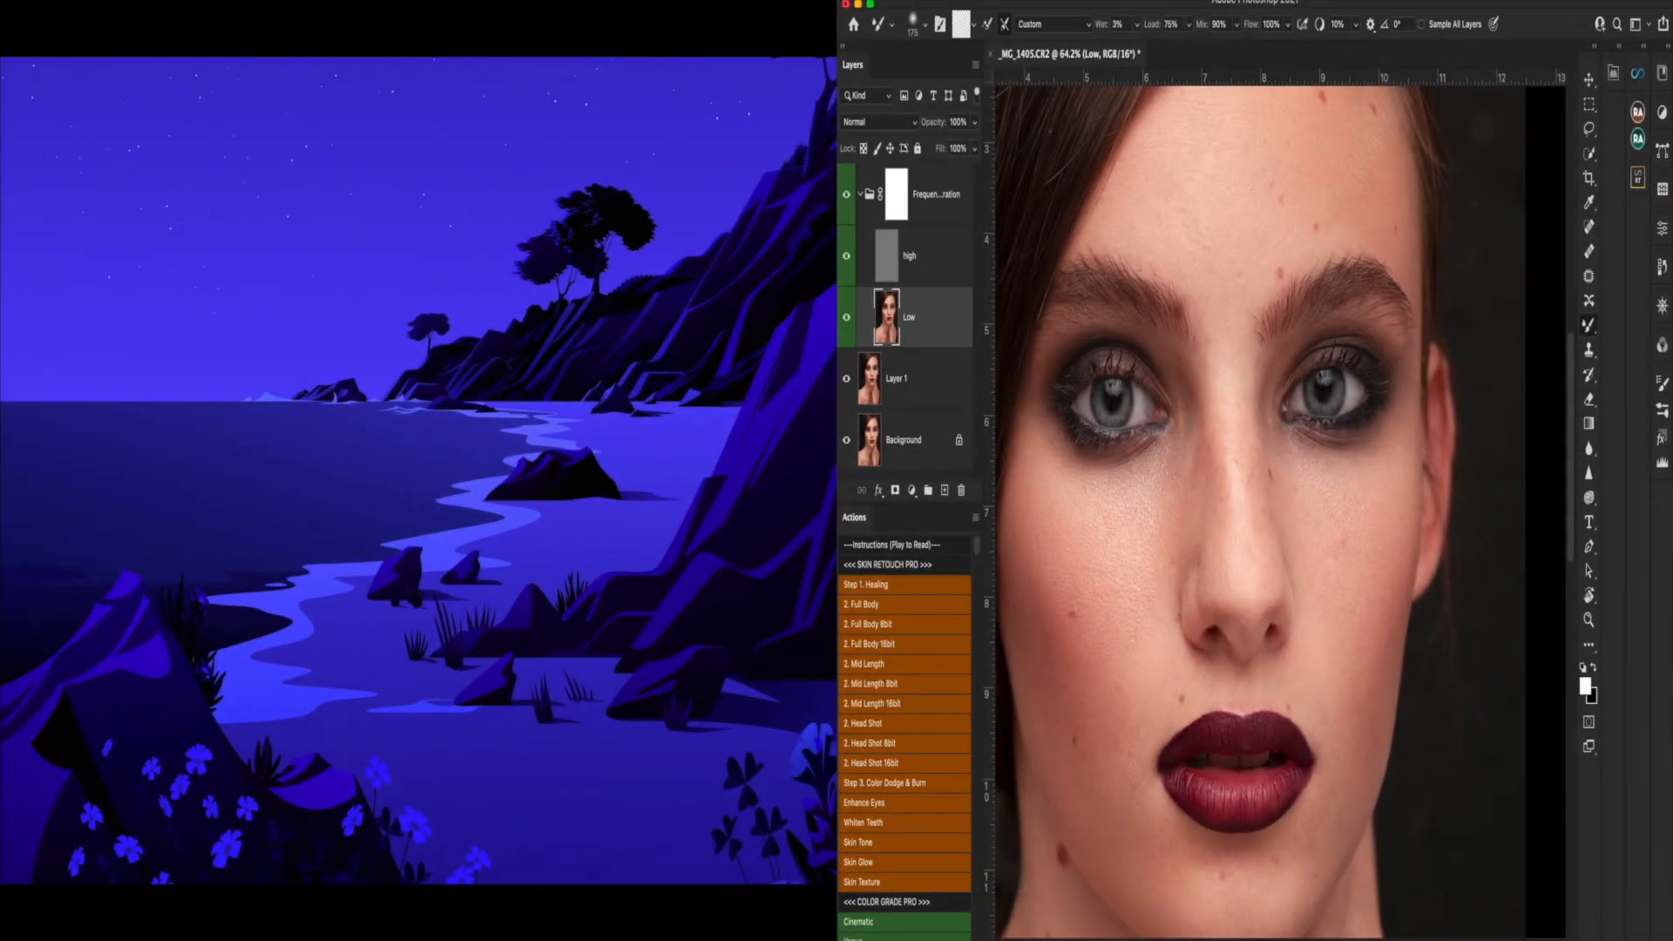
pyautogui.scroll(-2, 1282, 514)
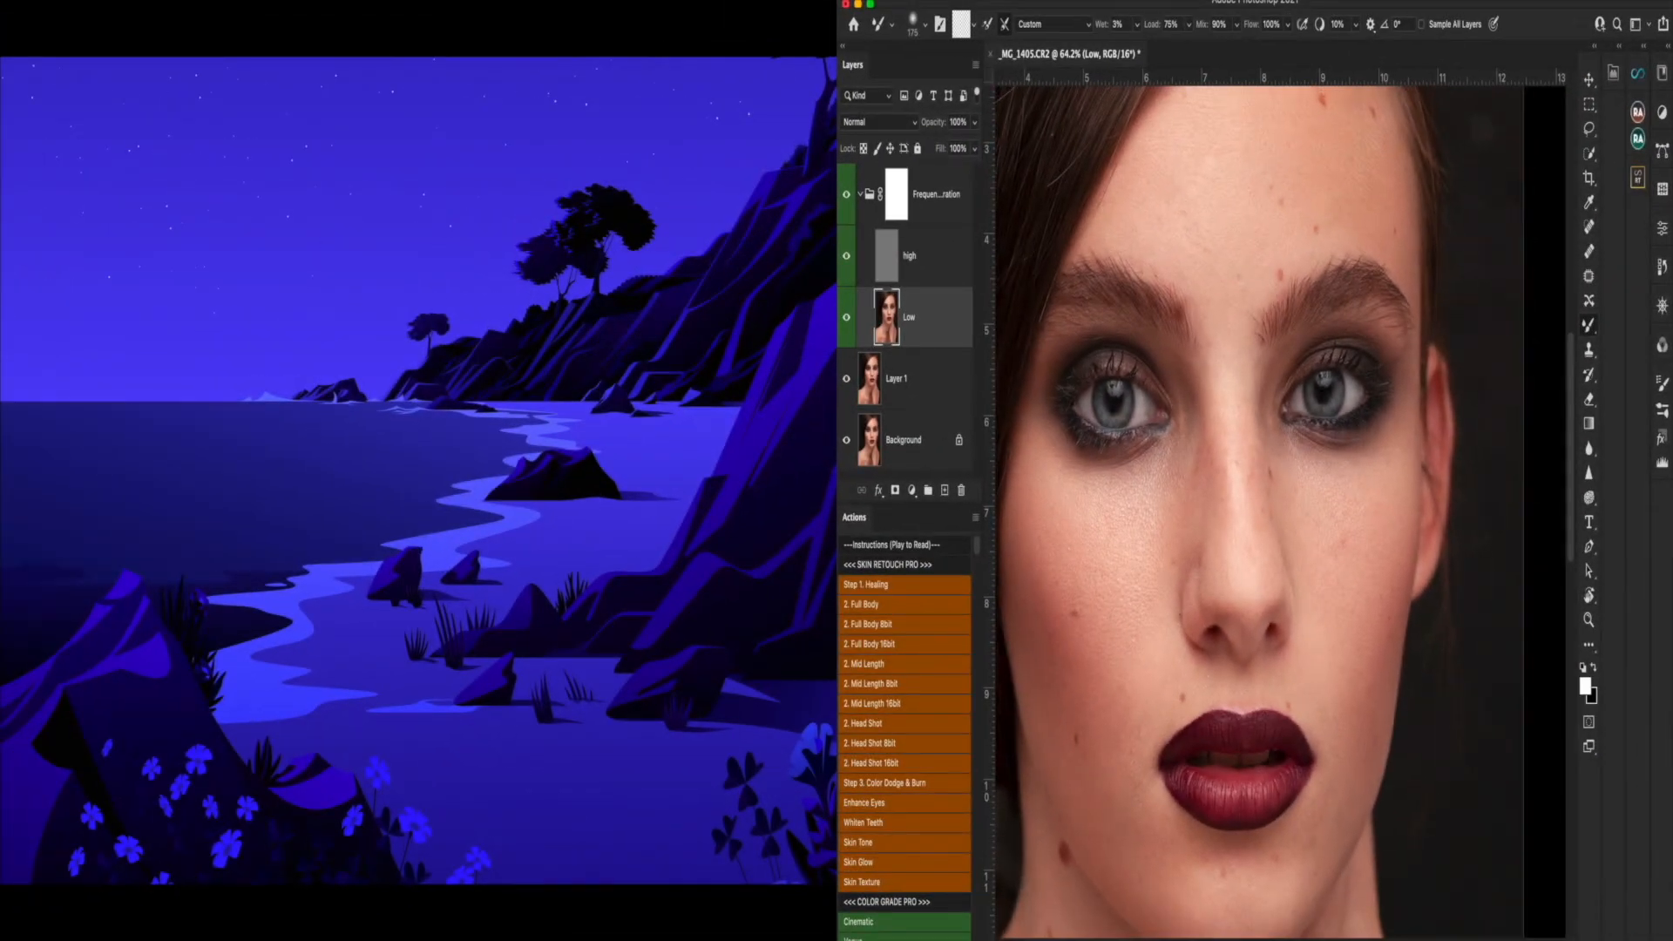
pyautogui.scroll(1, 1282, 514)
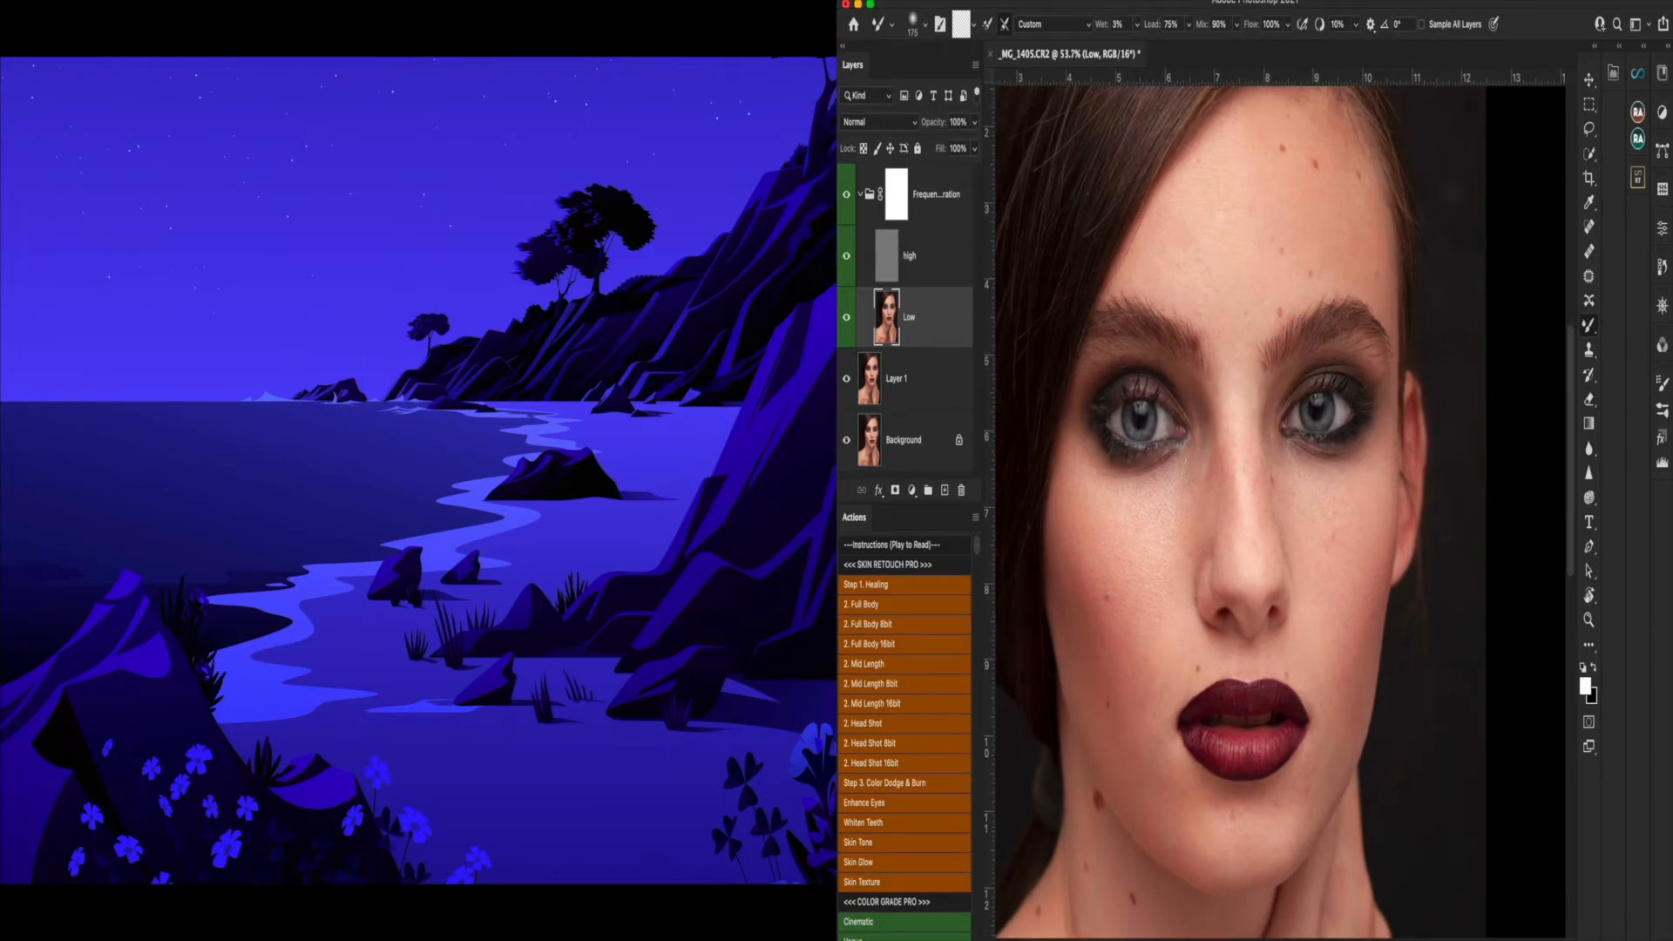
# - Hide the high layer and add a Black & White adjustment above the Low layer with its Reds value lowered
pyautogui.click(846, 256)
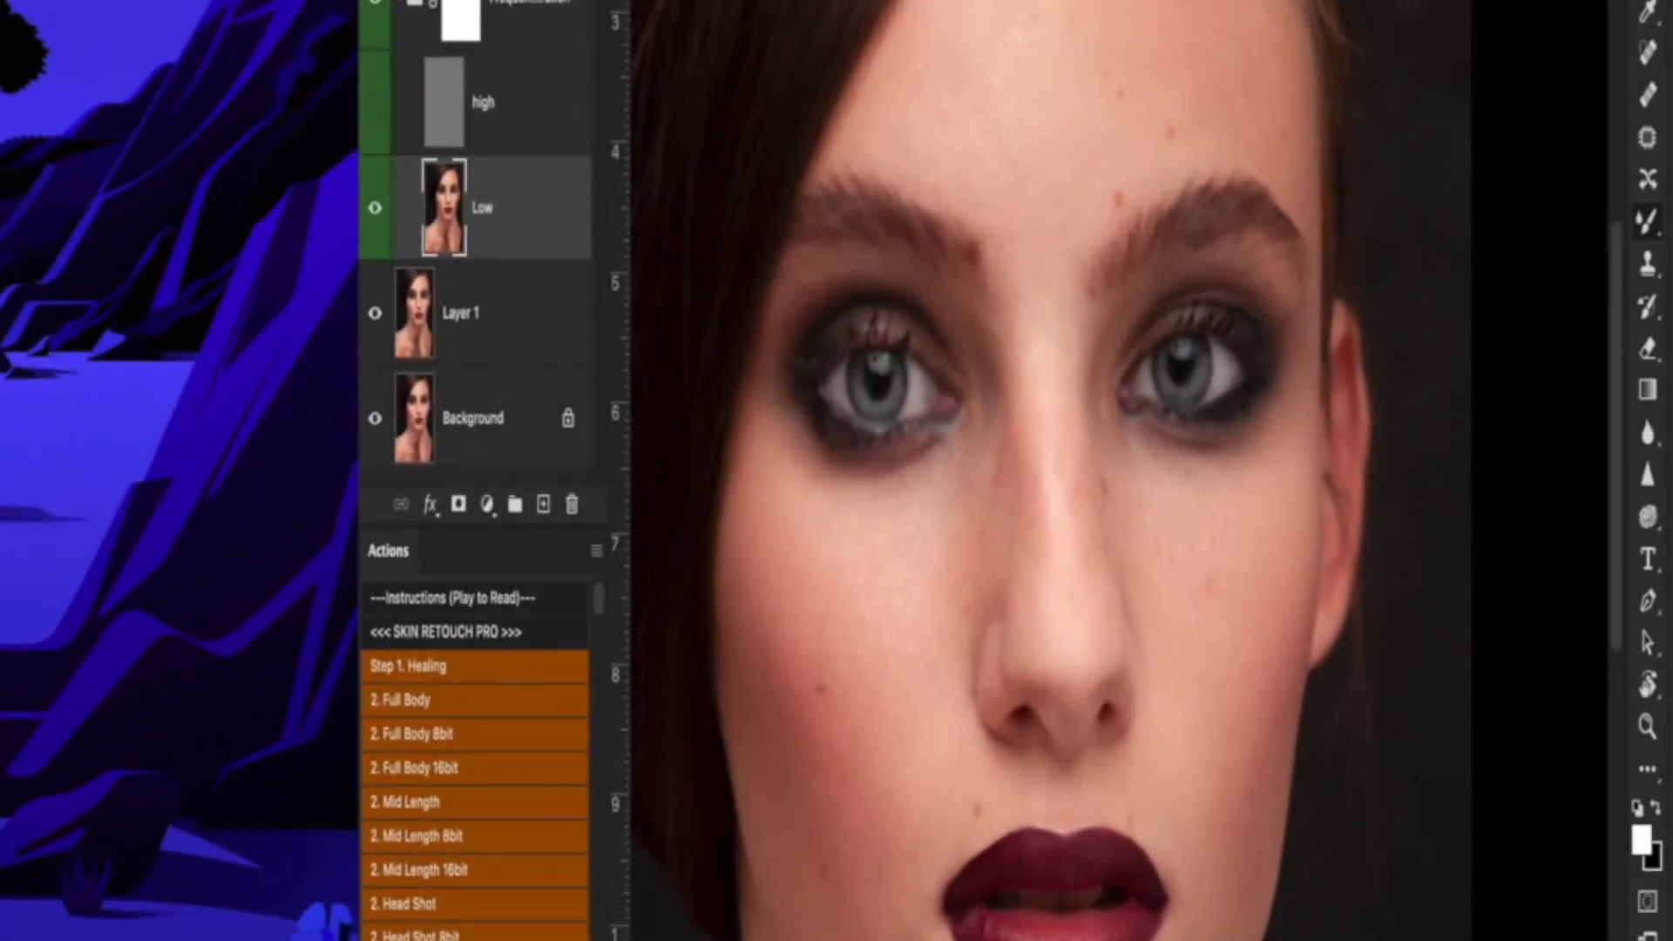
pyautogui.click(486, 503)
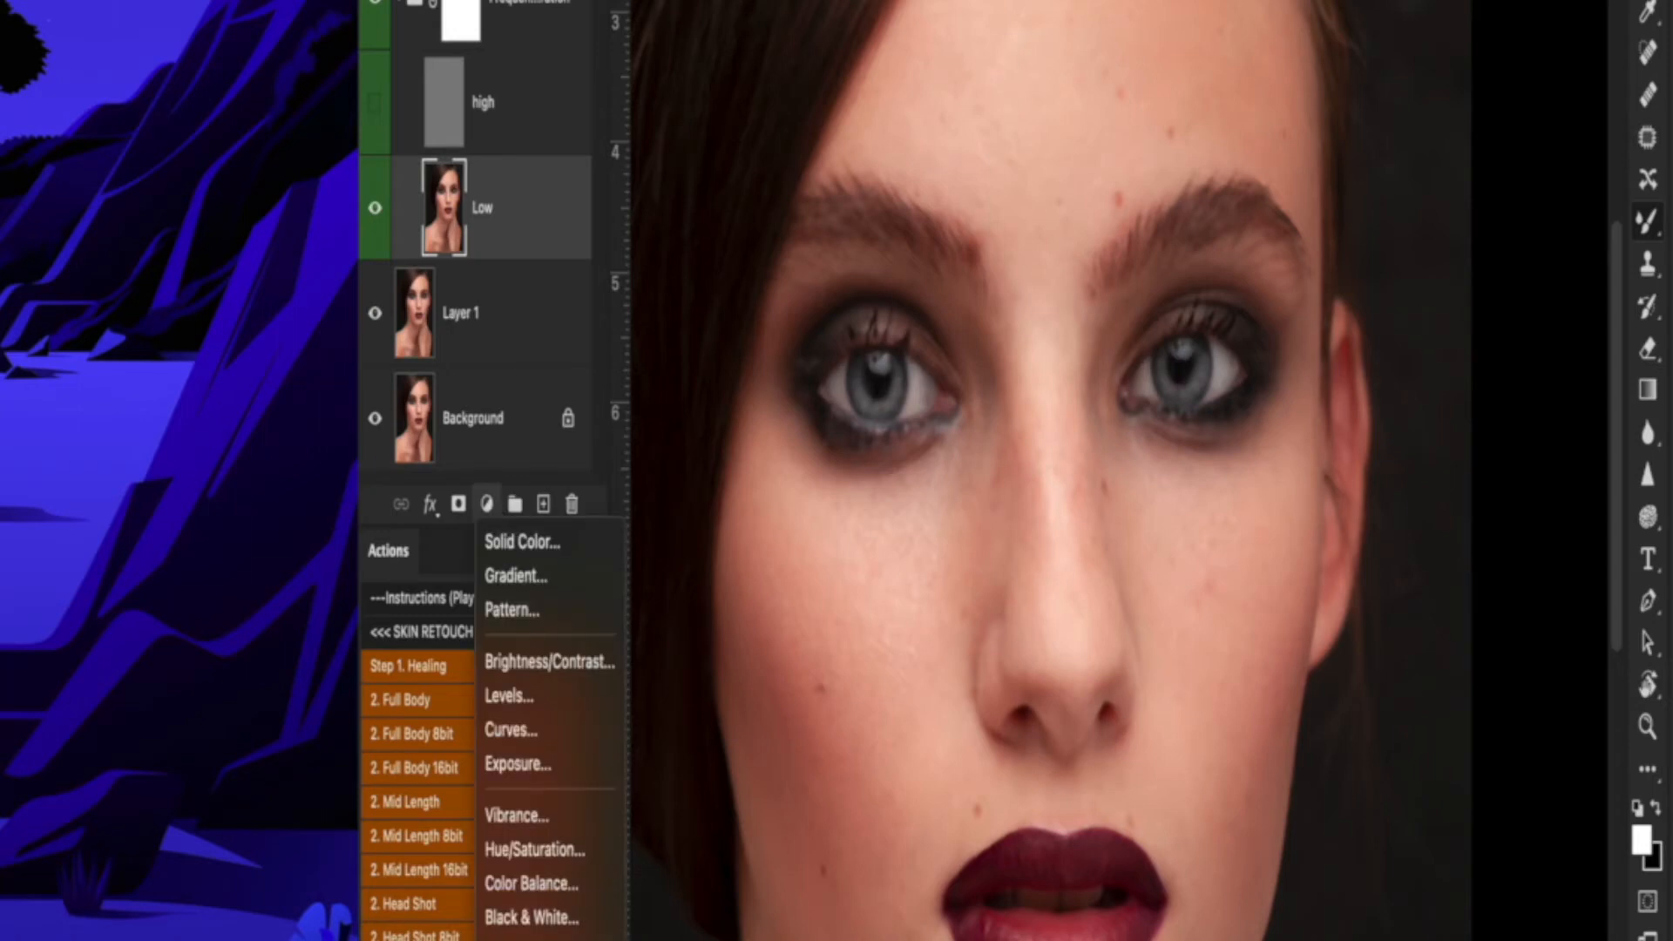
pyautogui.click(539, 922)
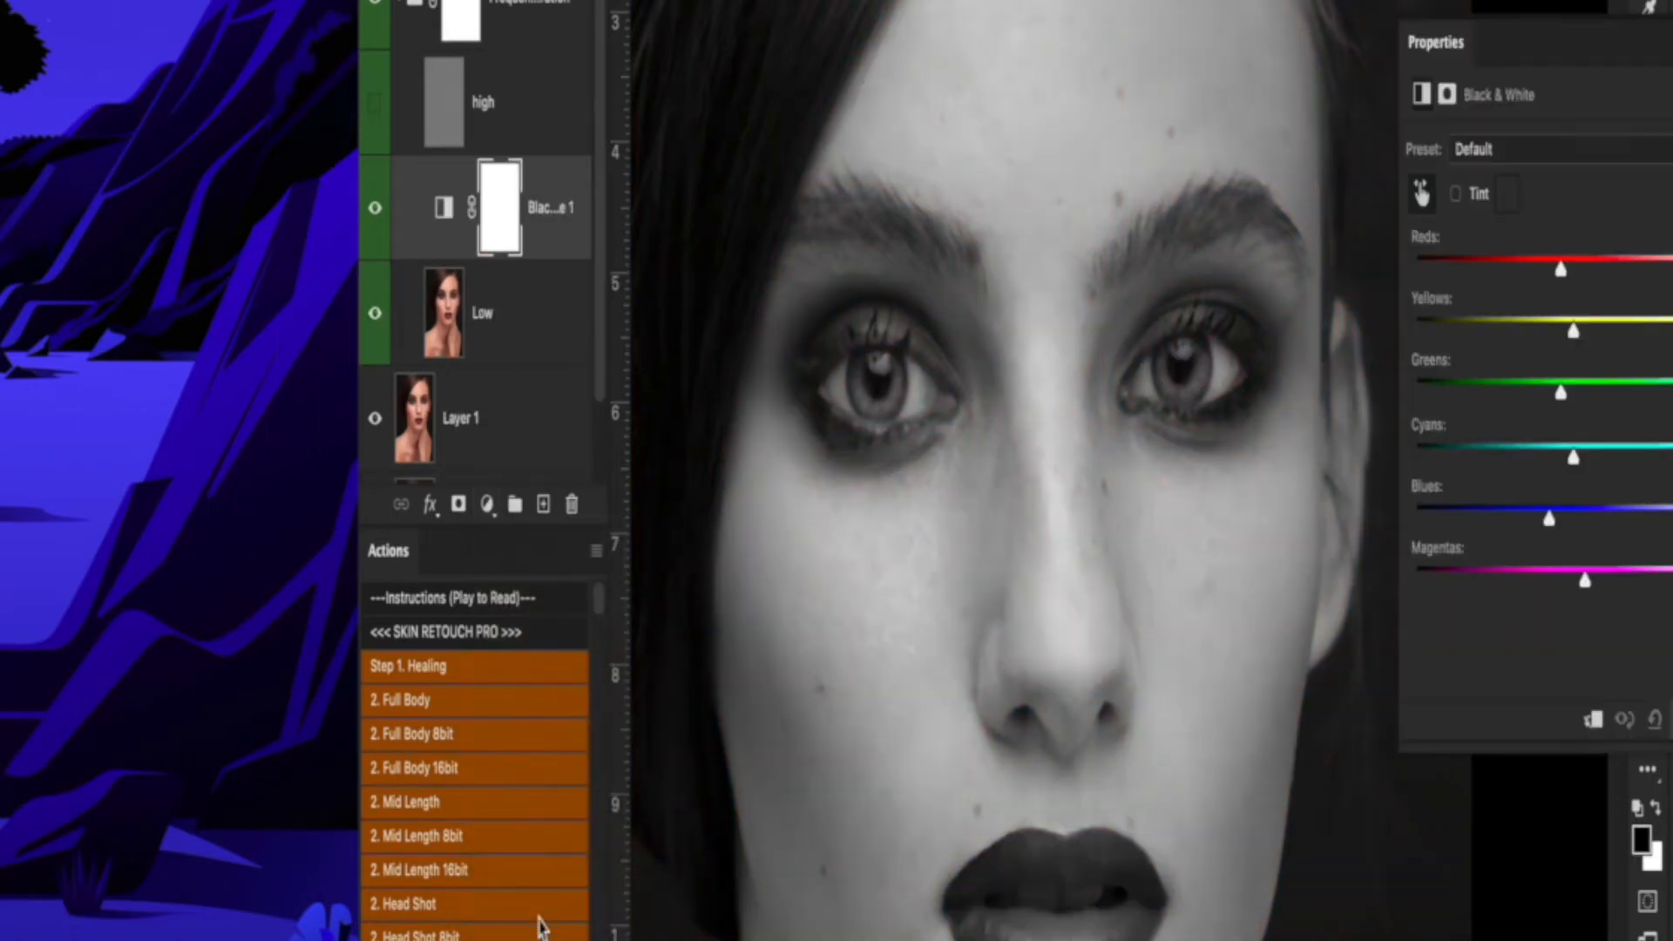
pyautogui.moveTo(1561, 269); pyautogui.dragTo(1509, 276)
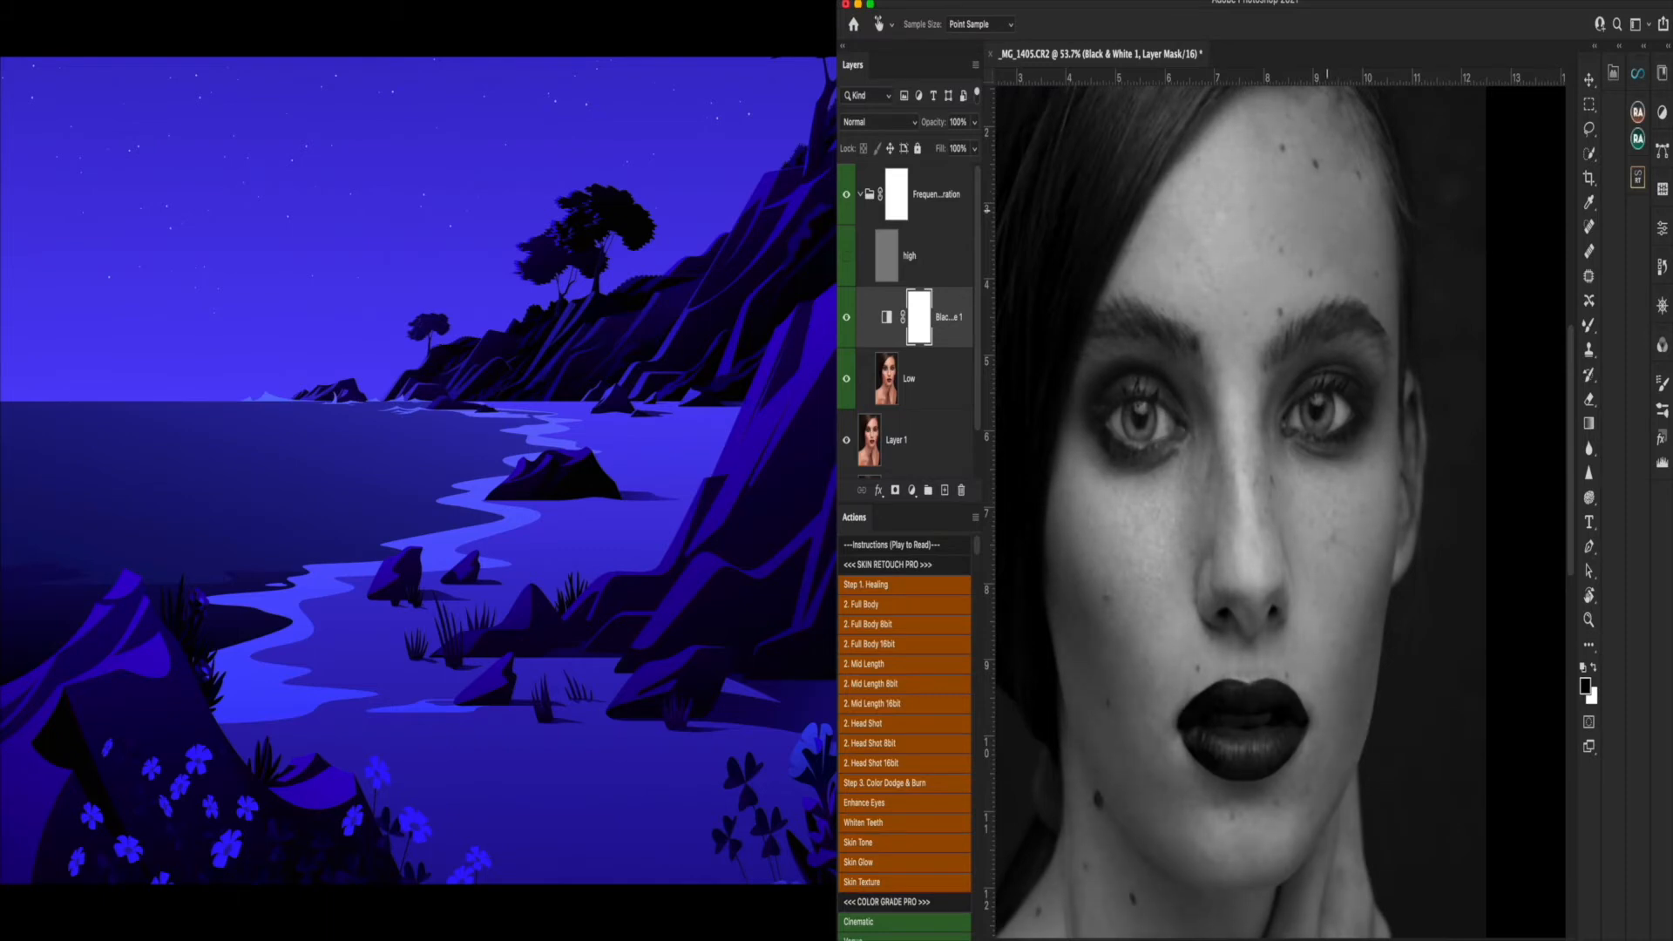
pyautogui.click(1590, 326)
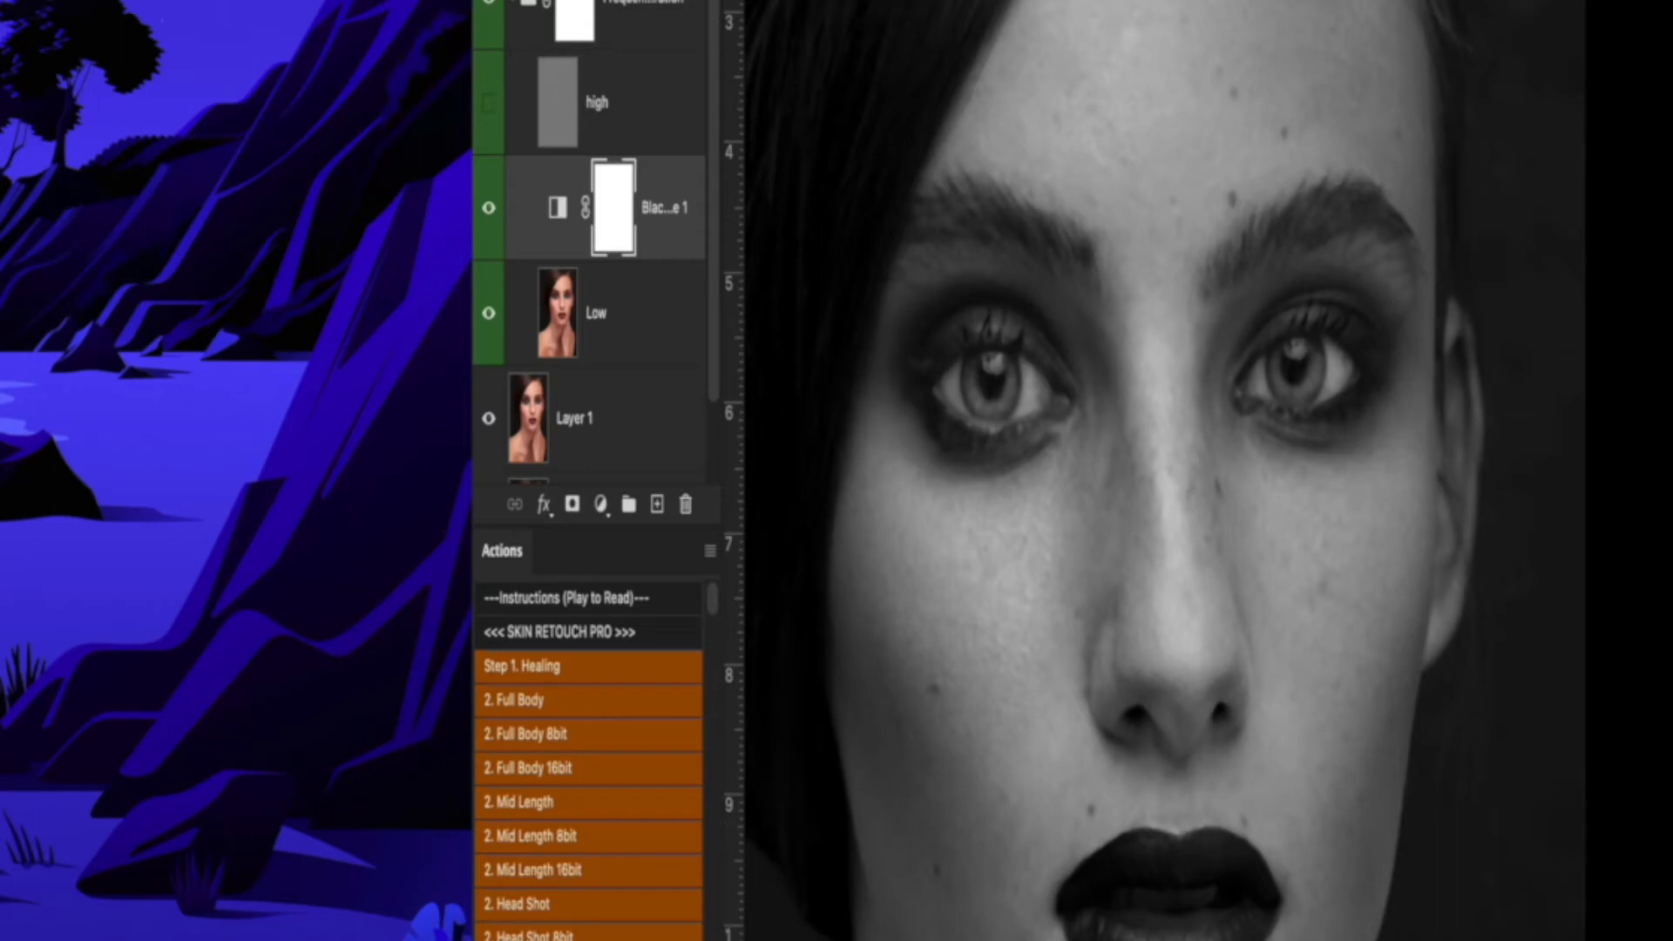
pyautogui.scroll(-4, 1107, 471)
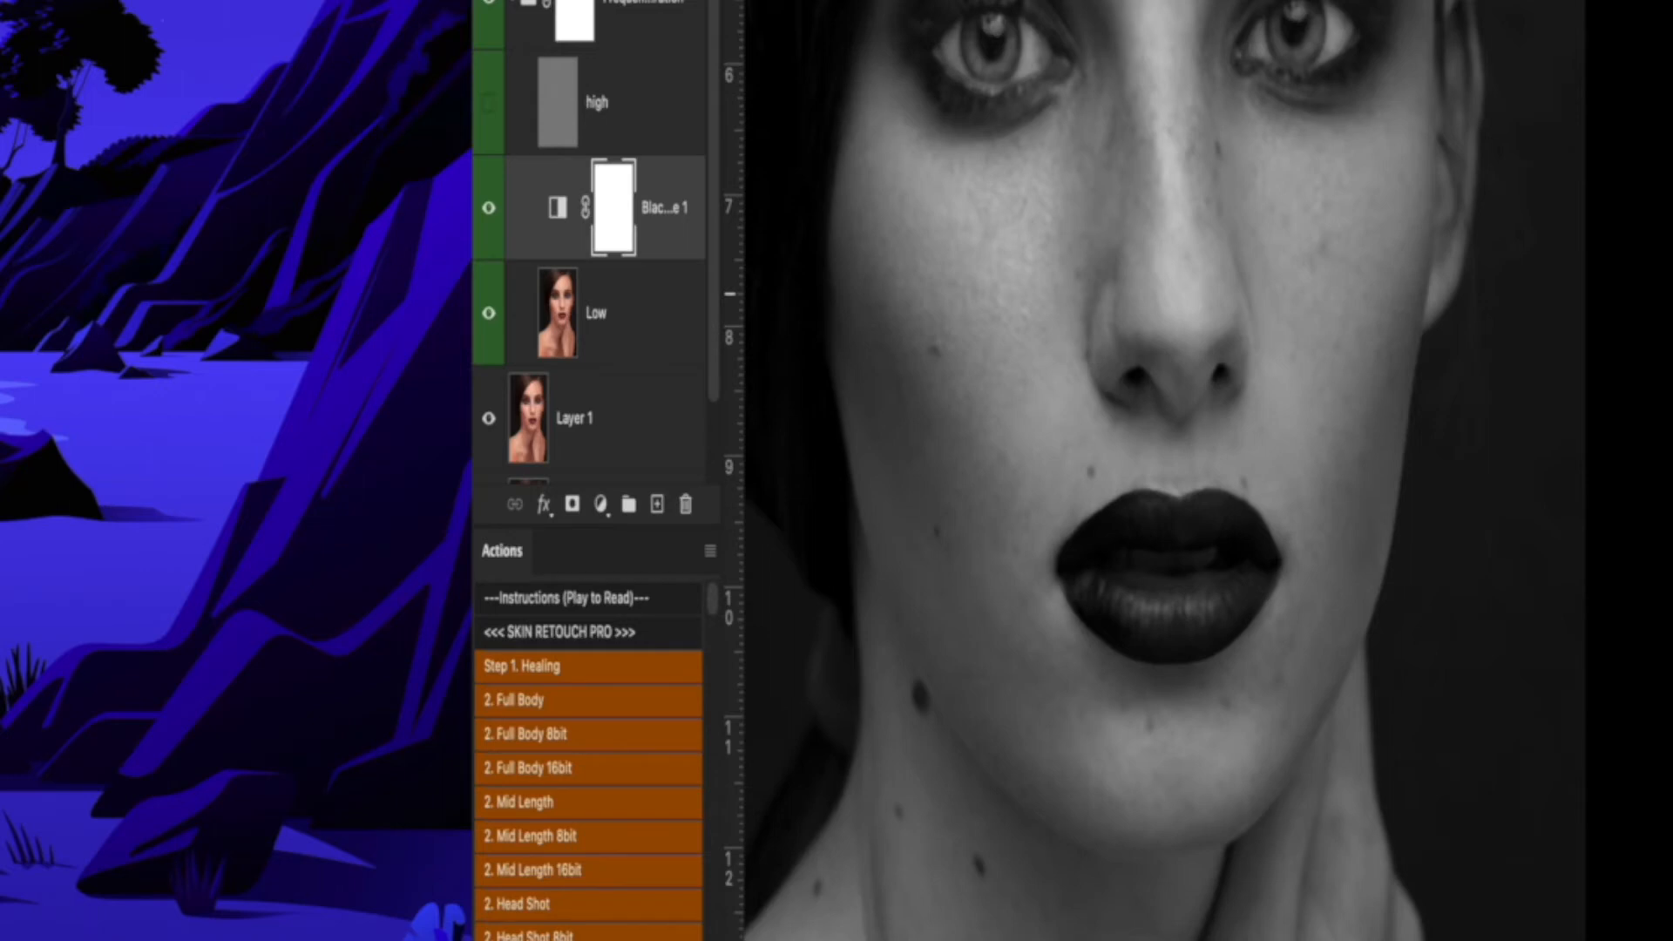
# - Turn off the Black & White adjustment, make the high layer visible again and collapse the Frequency Separation group
pyautogui.click(489, 208)
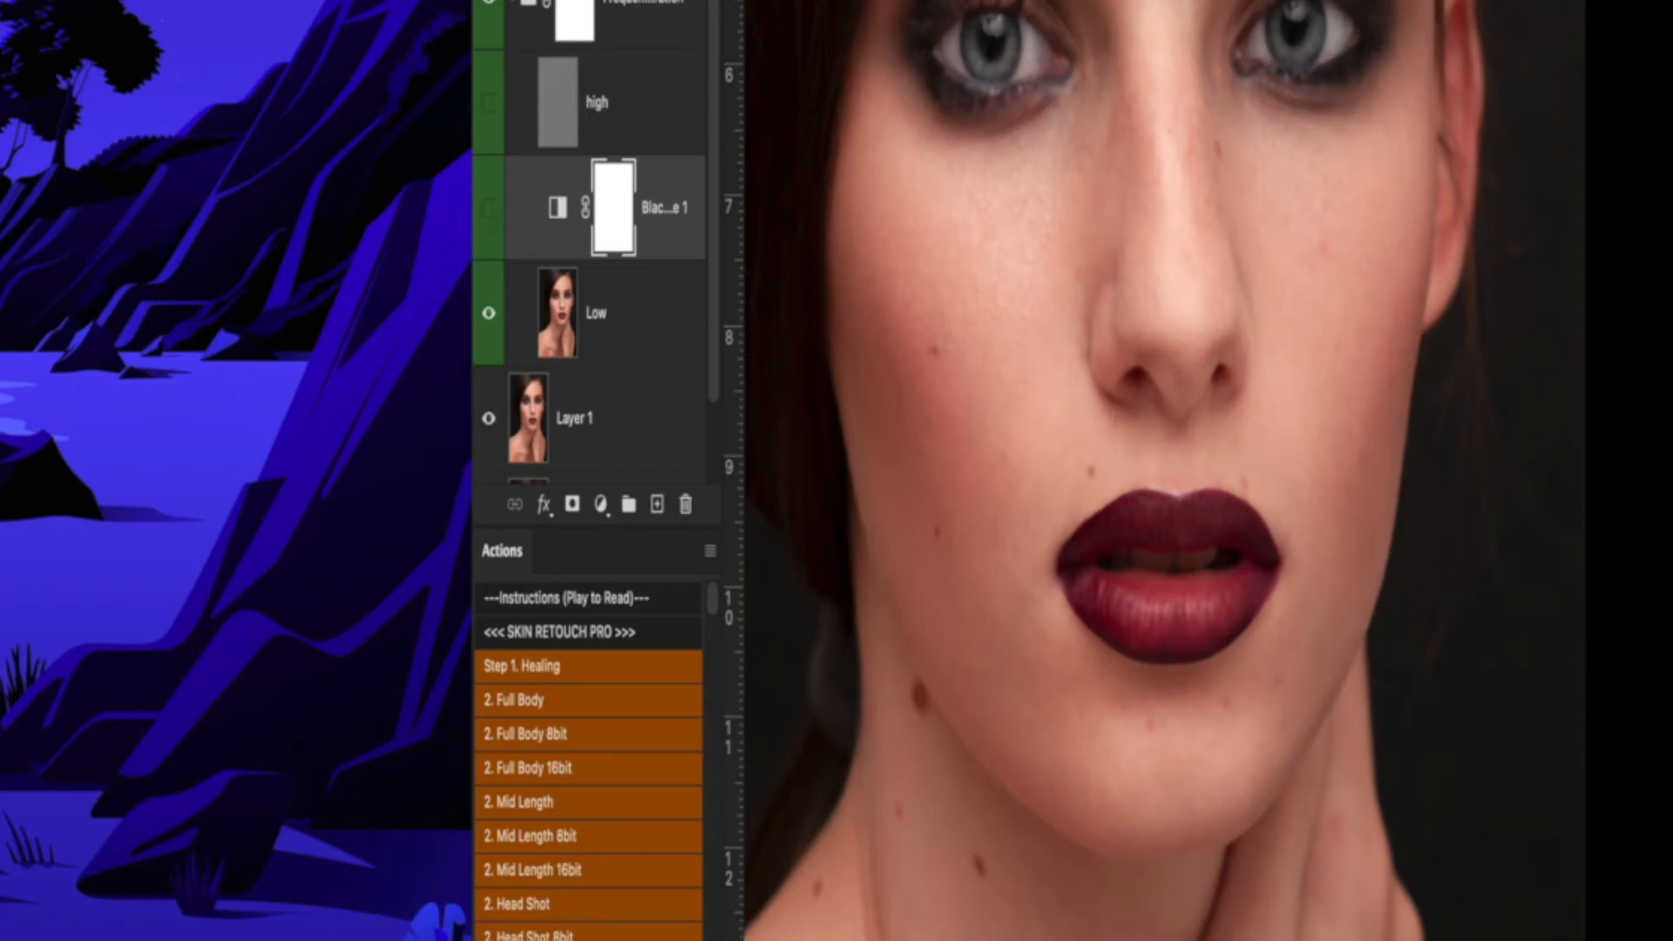
pyautogui.click(488, 314)
pyautogui.click(489, 314)
pyautogui.click(489, 208)
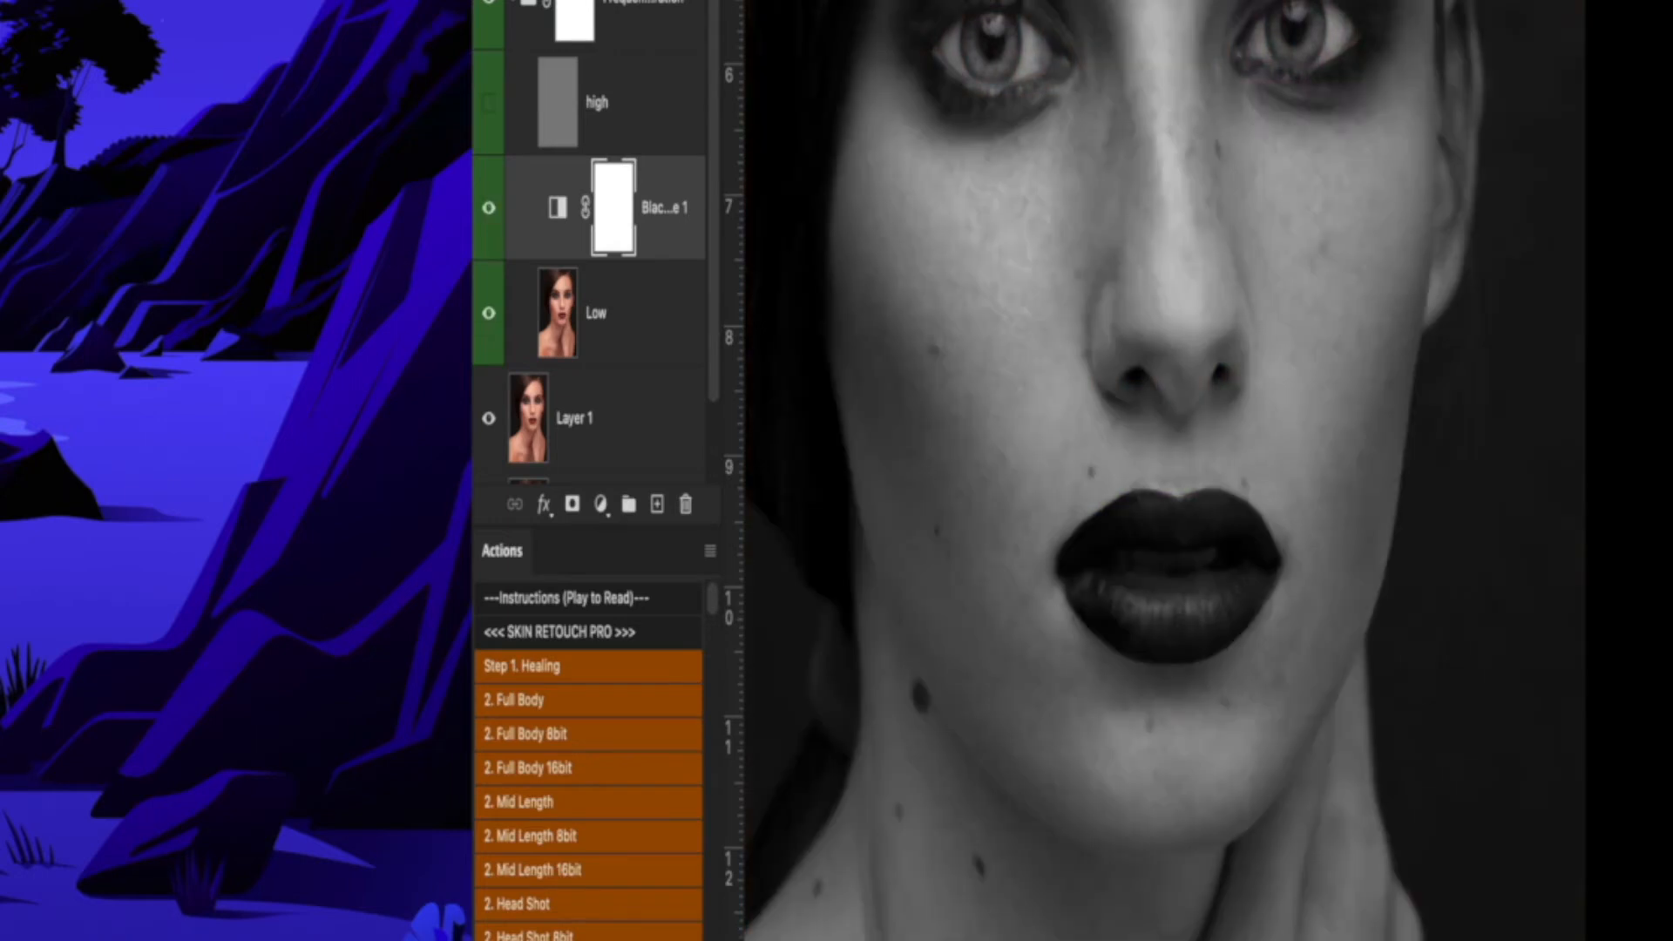
pyautogui.click(489, 209)
pyautogui.click(489, 102)
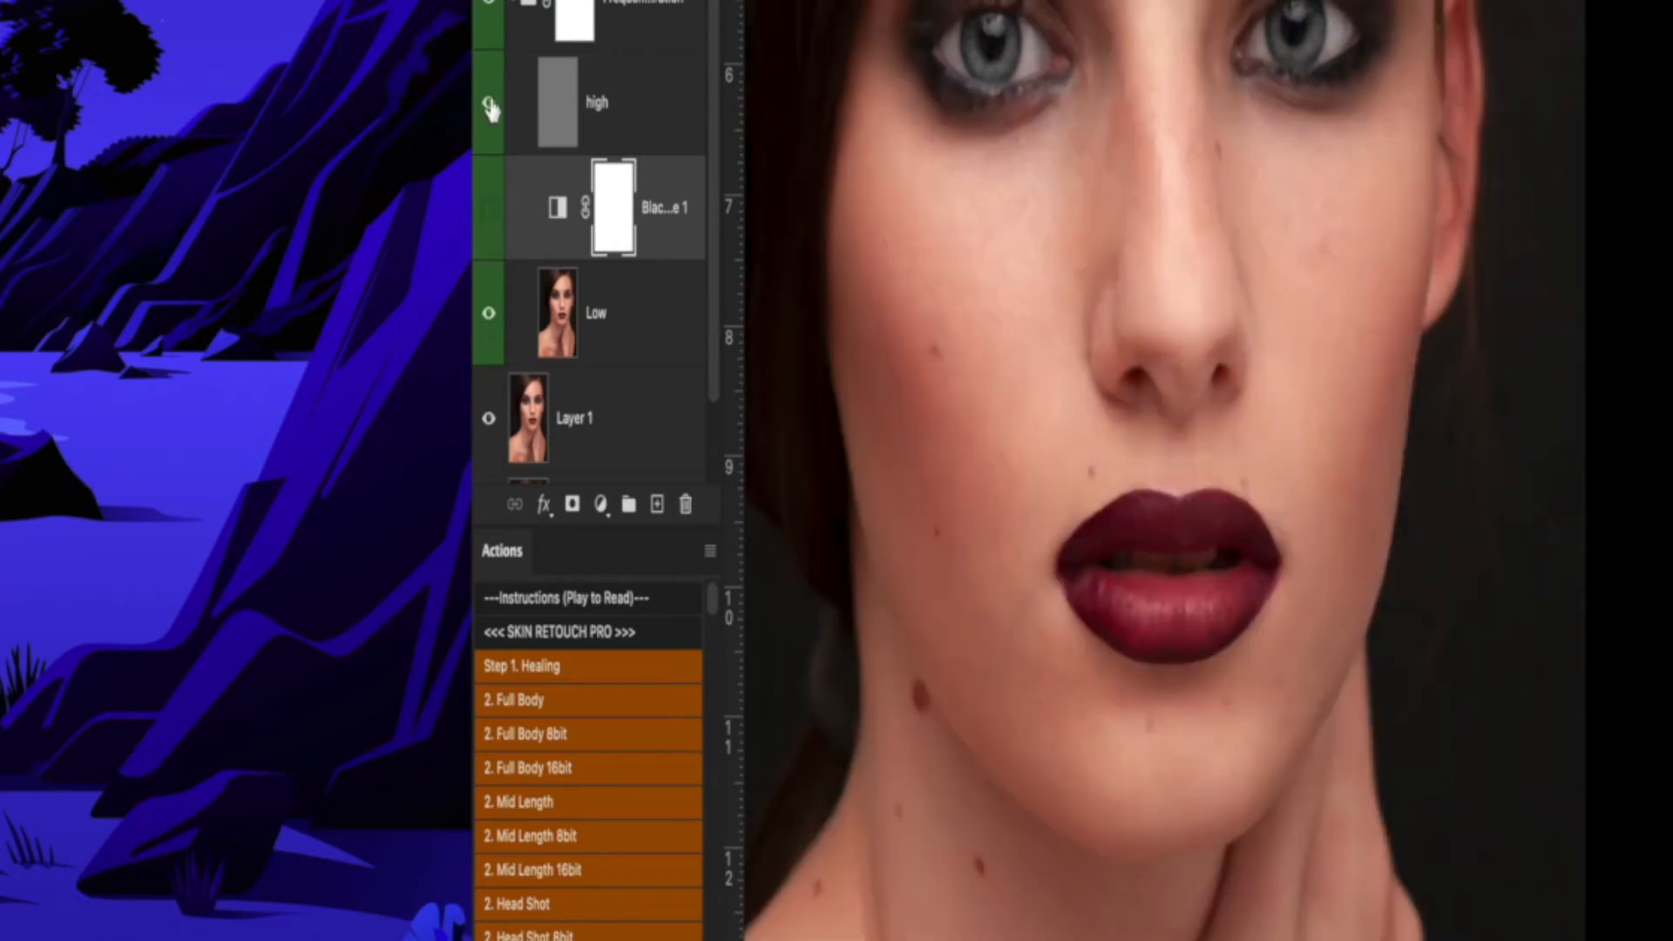
pyautogui.click(512, 5)
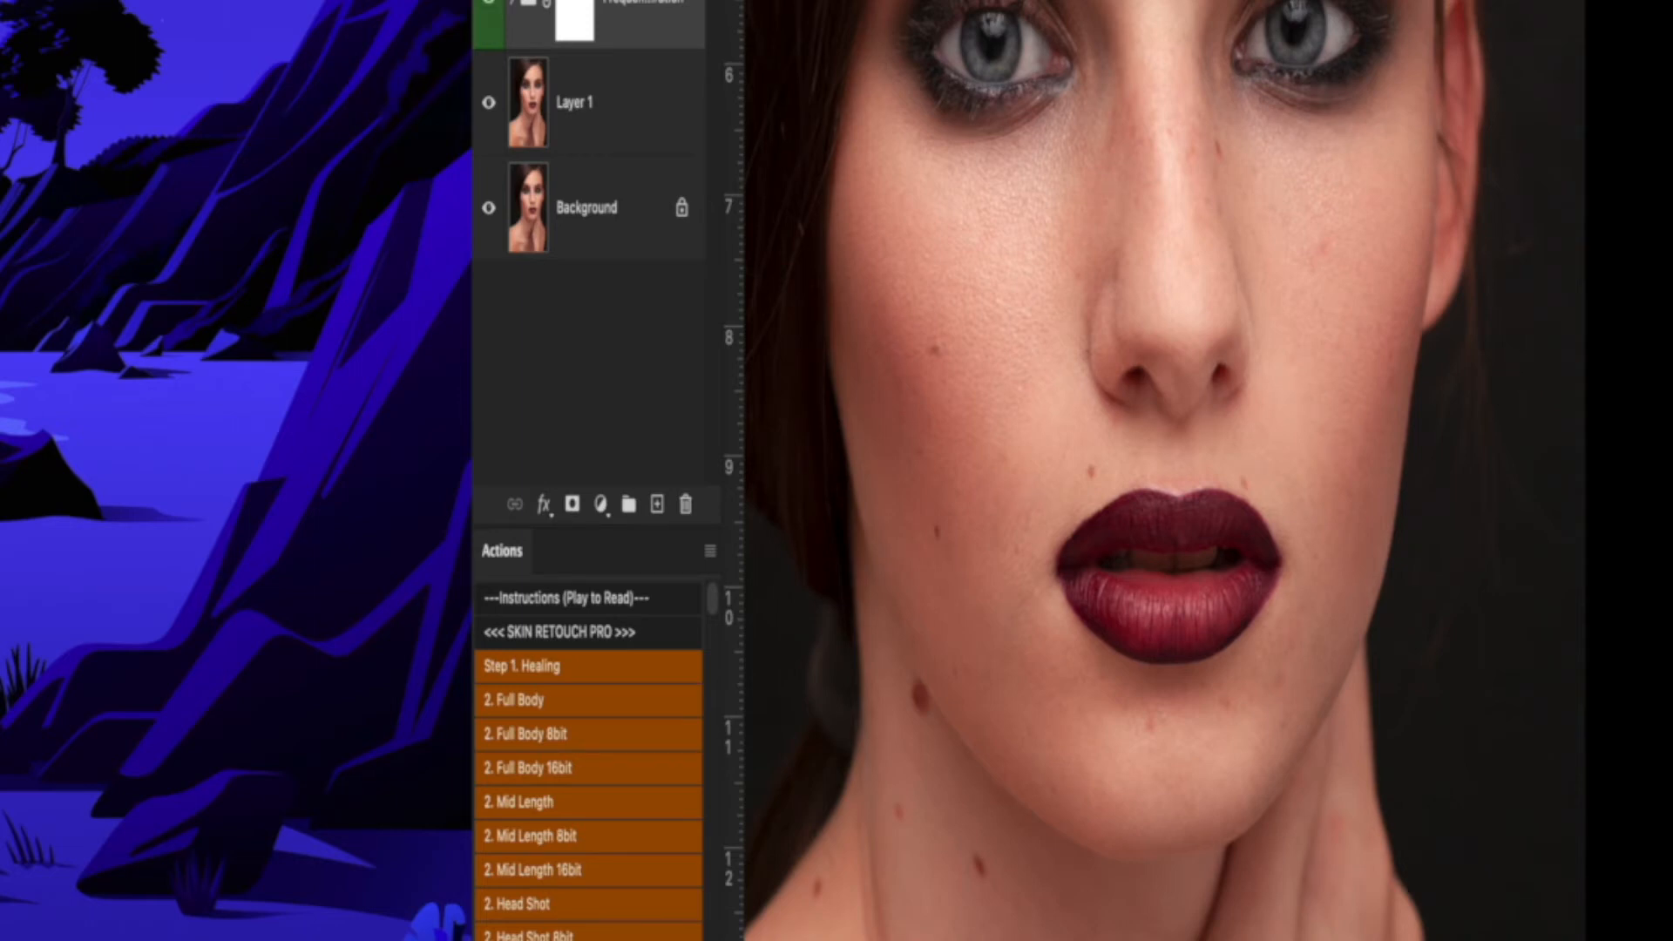
# - Generate the Texture, Skin Tone, Dodge and Burn, and Skin Glow retouch layers above Layer 1
pyautogui.scroll(5, 1115, 471)
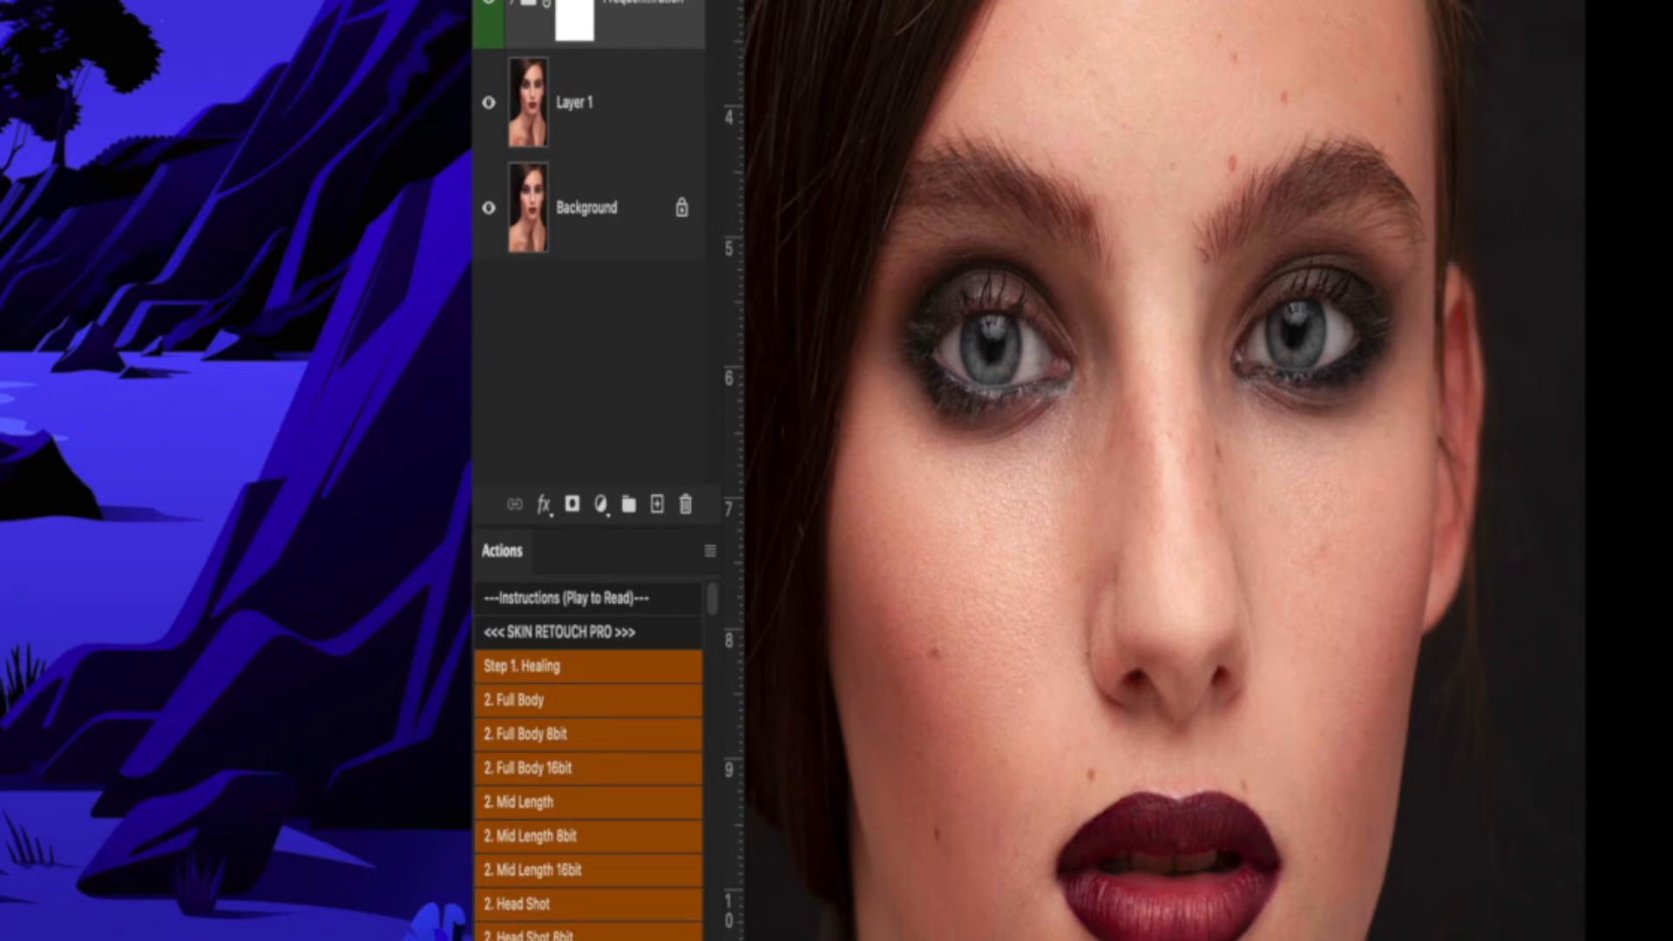
pyautogui.scroll(3, 1165, 470)
pyautogui.scroll(-6, 1165, 470)
pyautogui.scroll(5, 1165, 470)
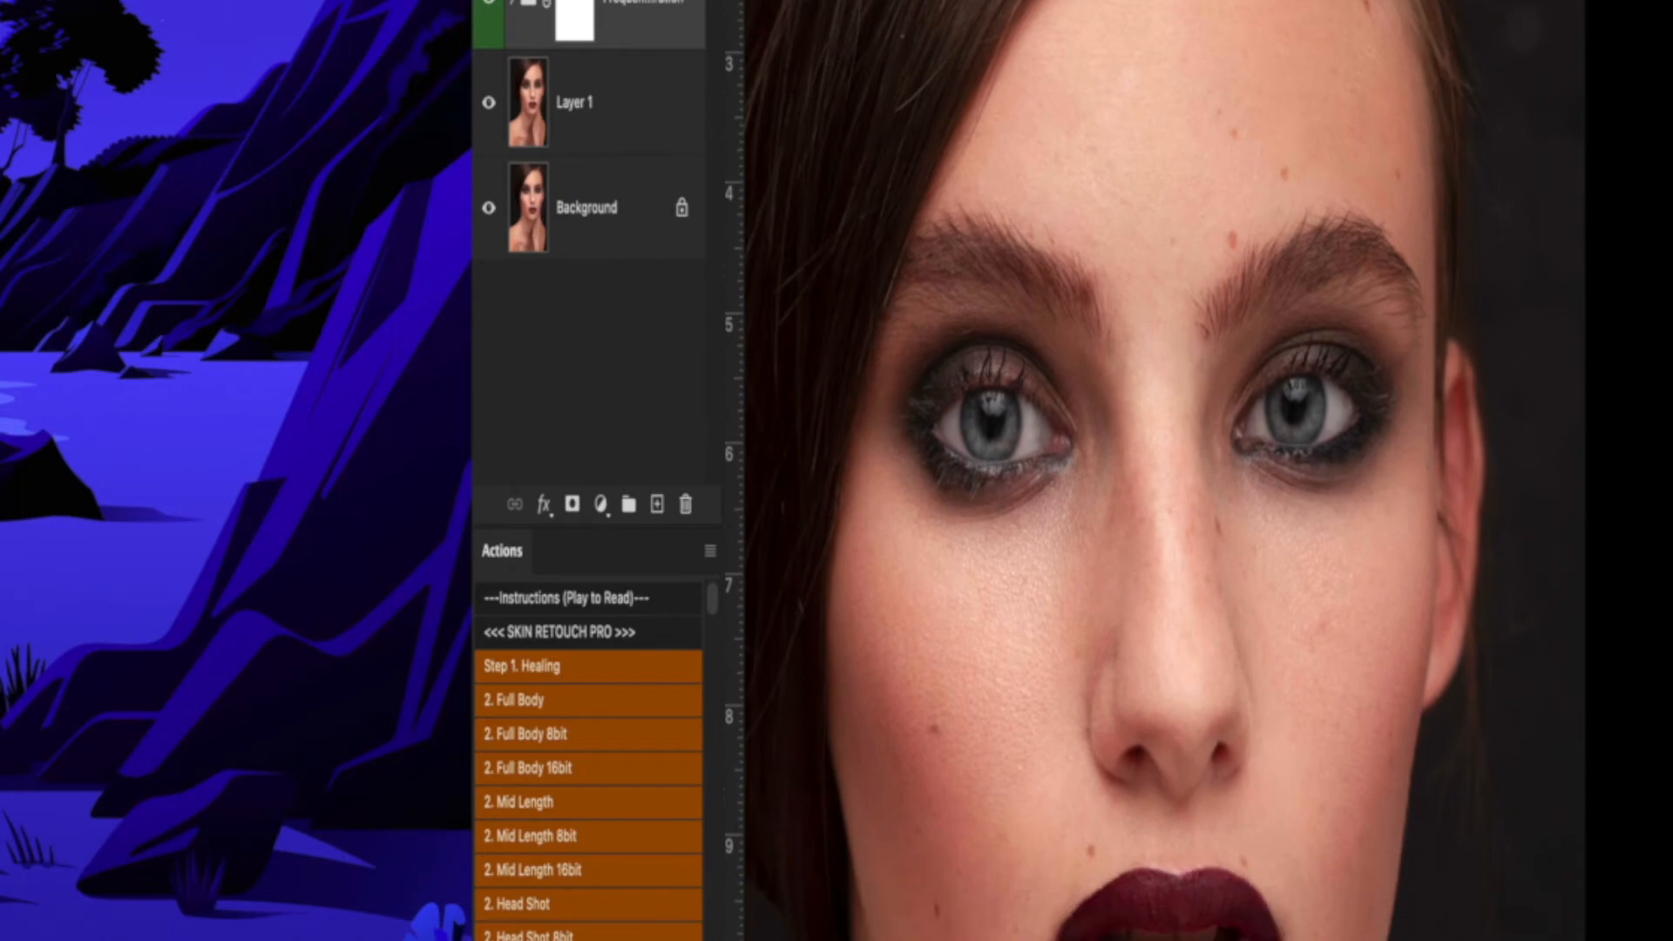
pyautogui.scroll(-1, 1165, 471)
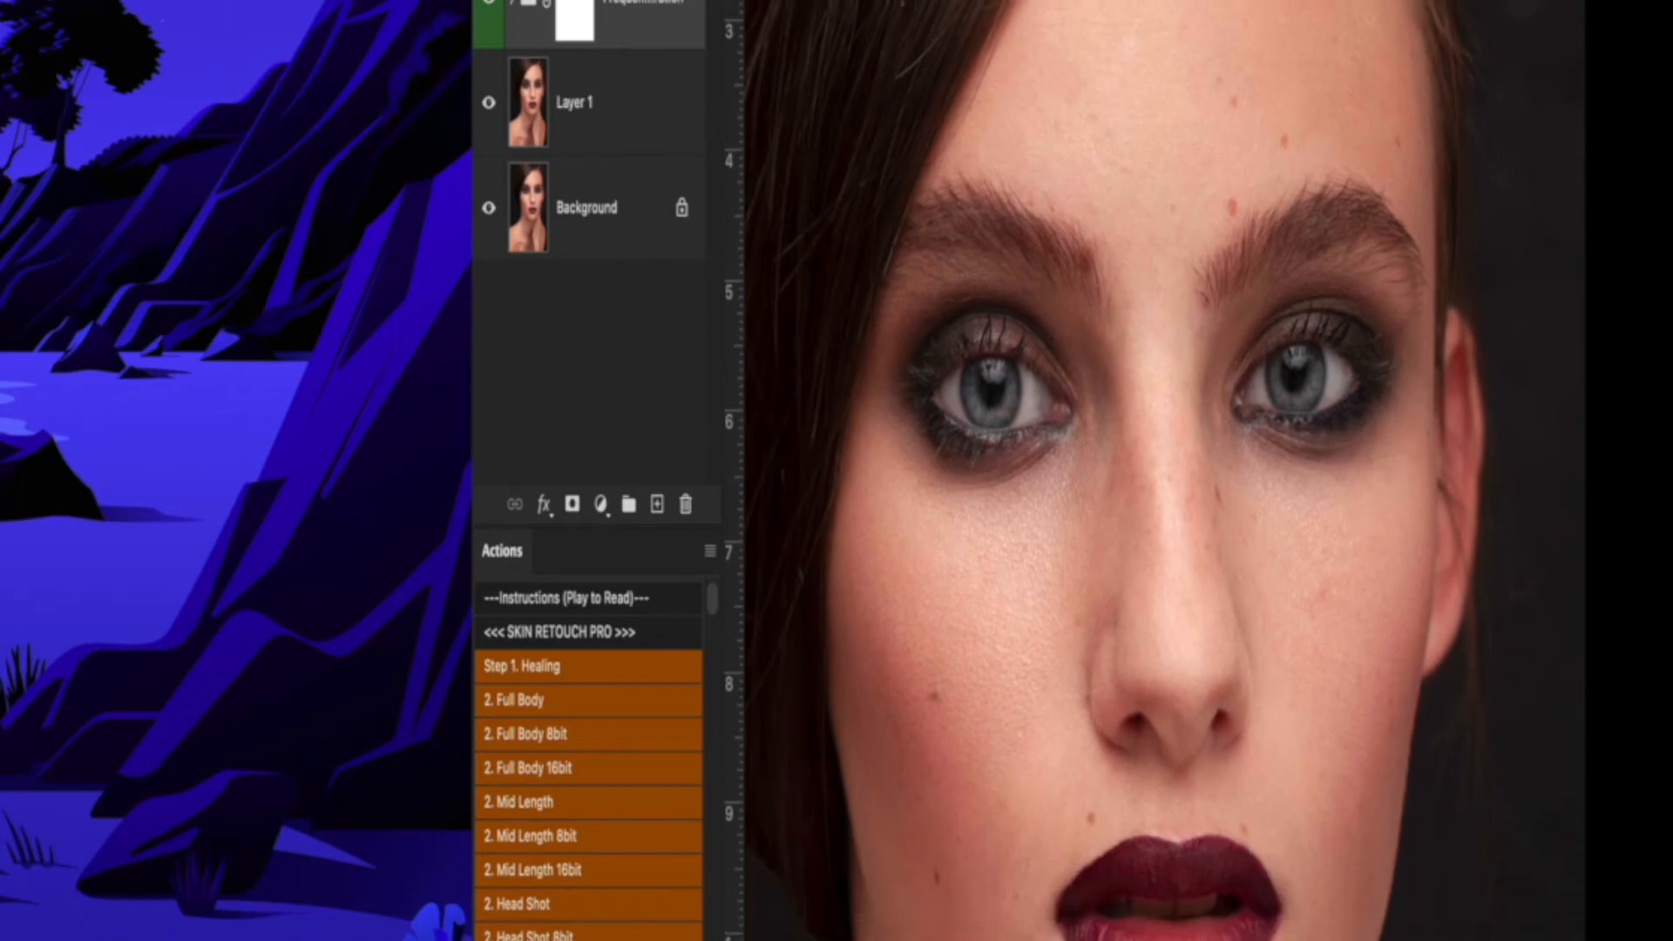
pyautogui.hscroll(-4, 1195, 471)
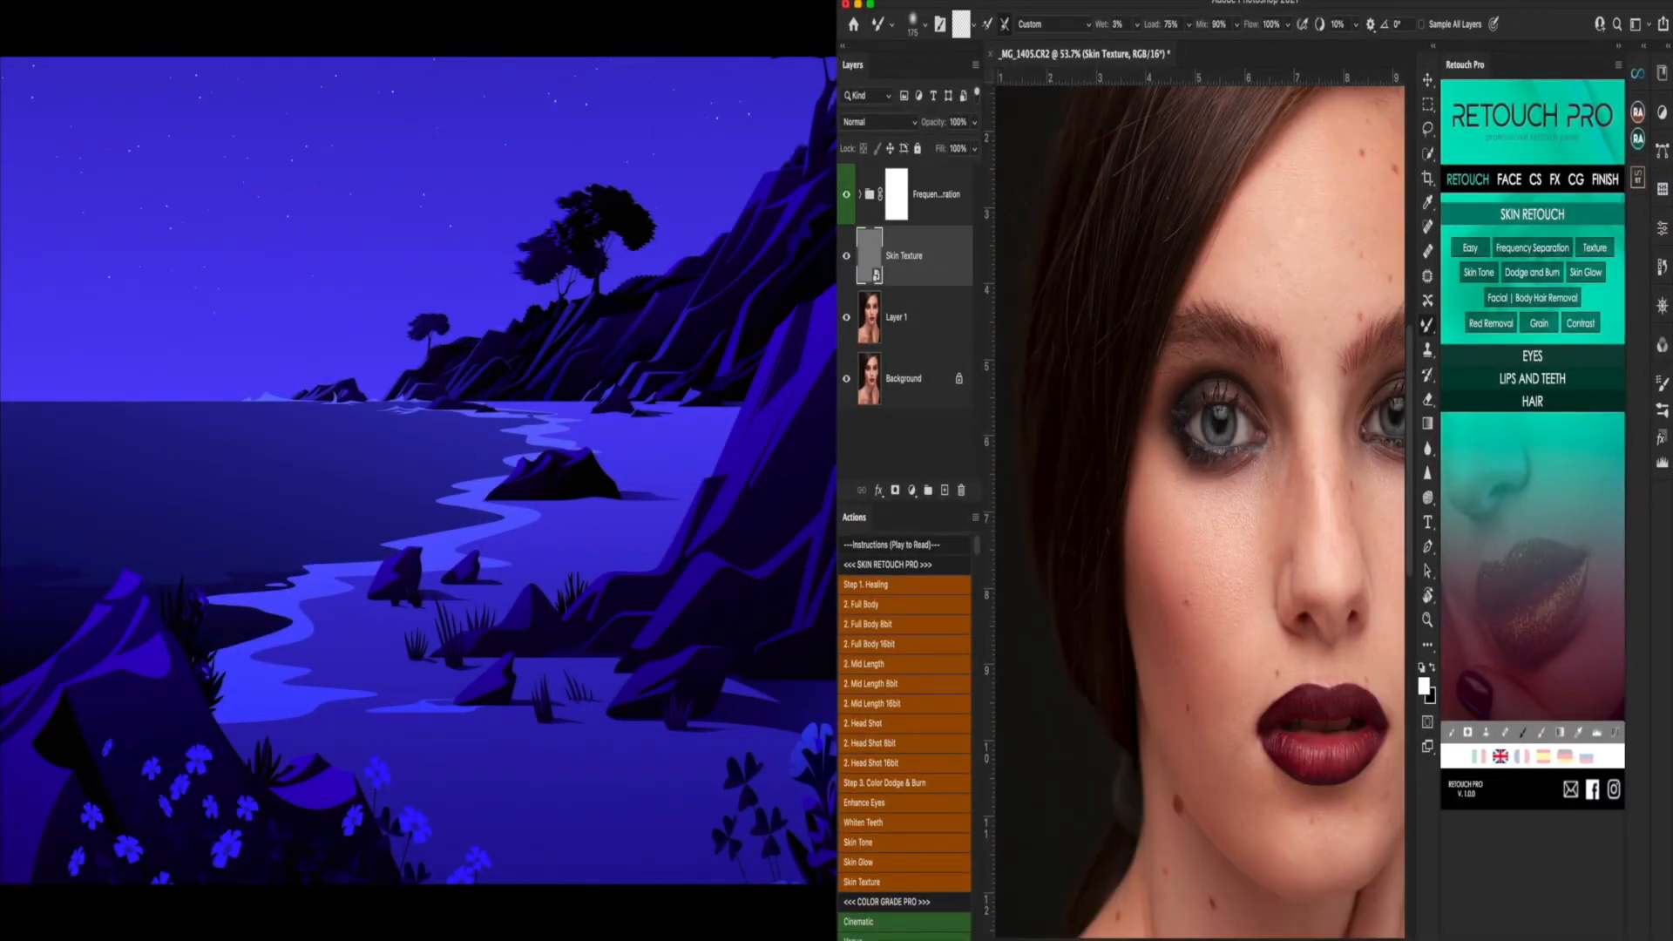
pyautogui.click(1479, 273)
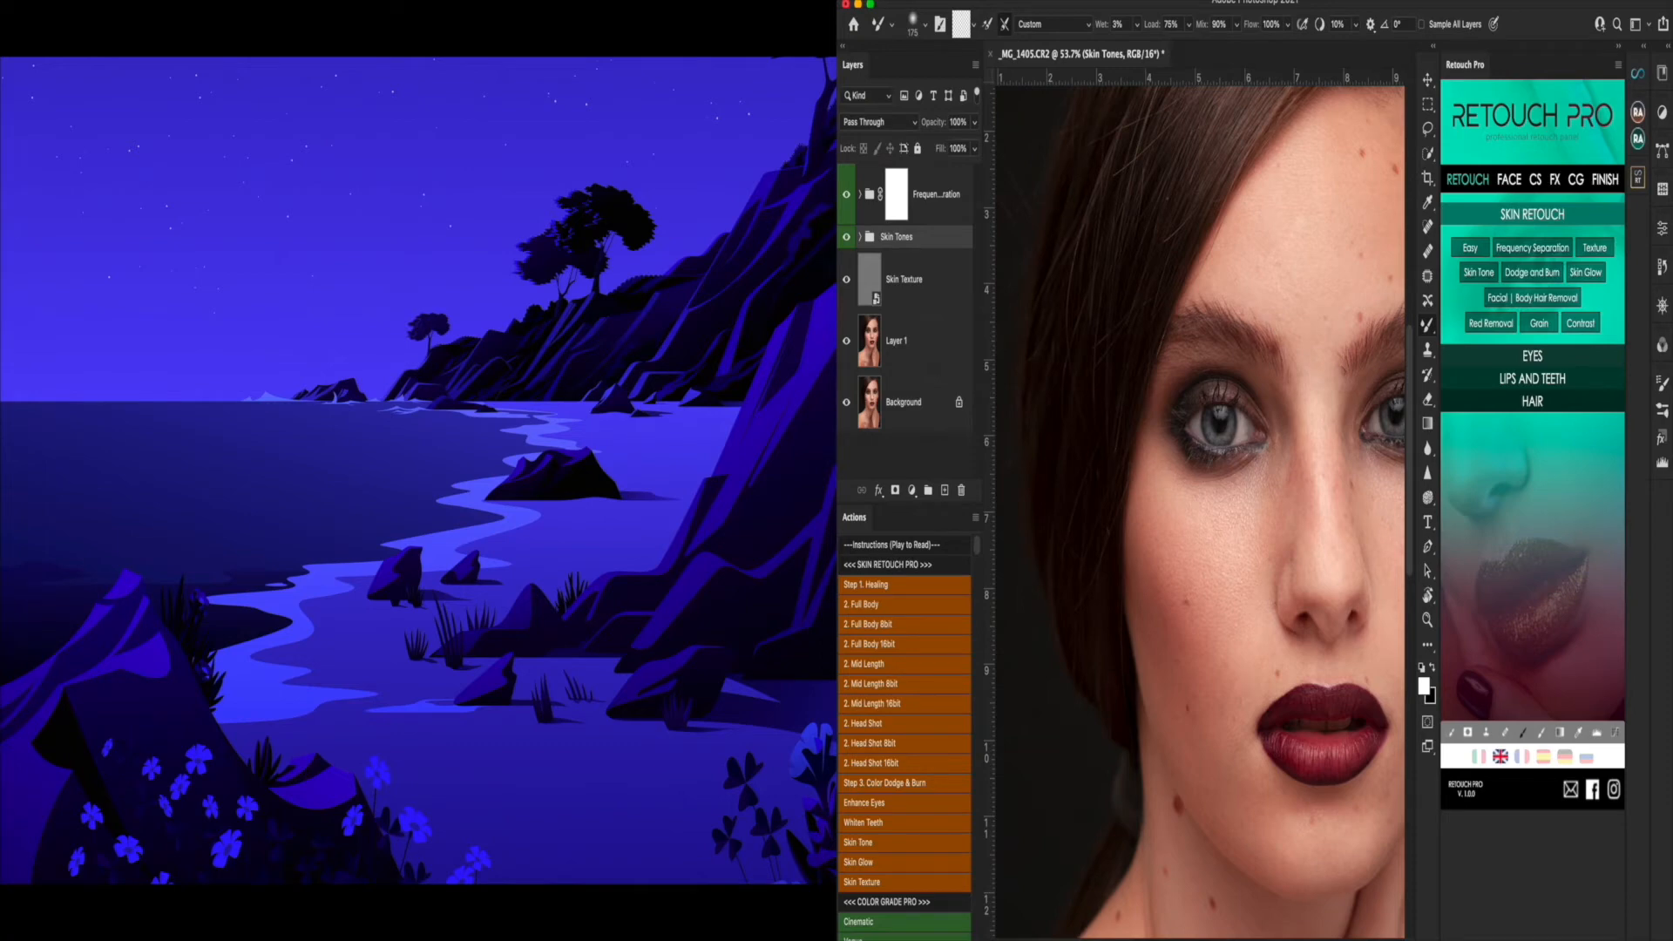
pyautogui.click(1534, 272)
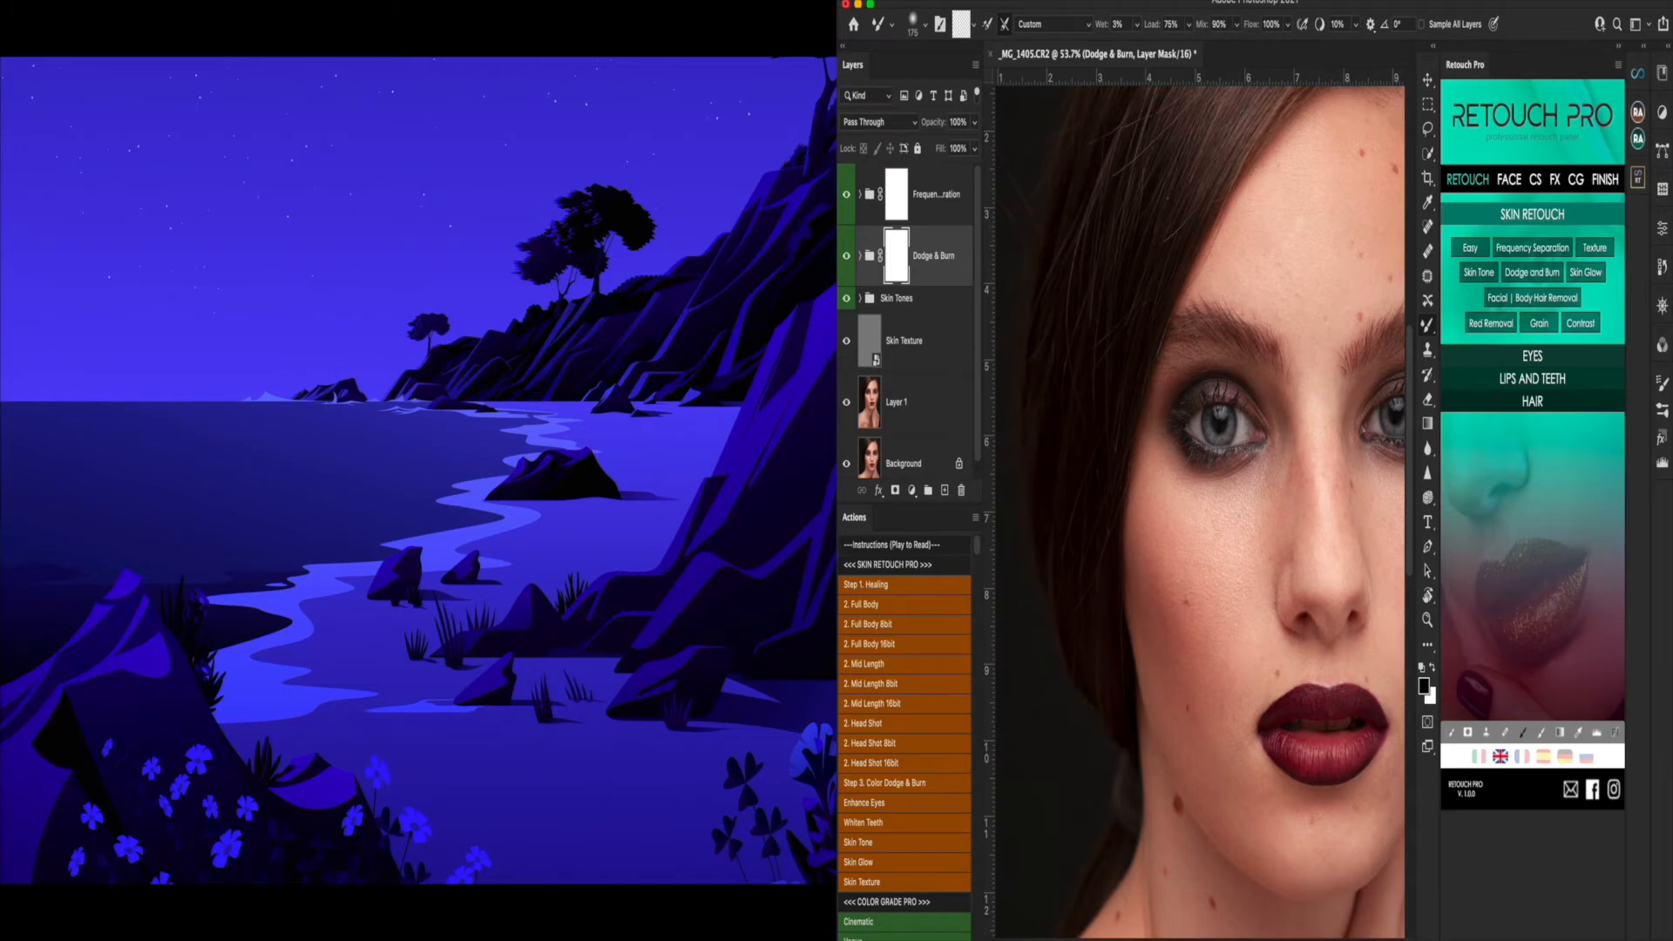
pyautogui.click(1591, 273)
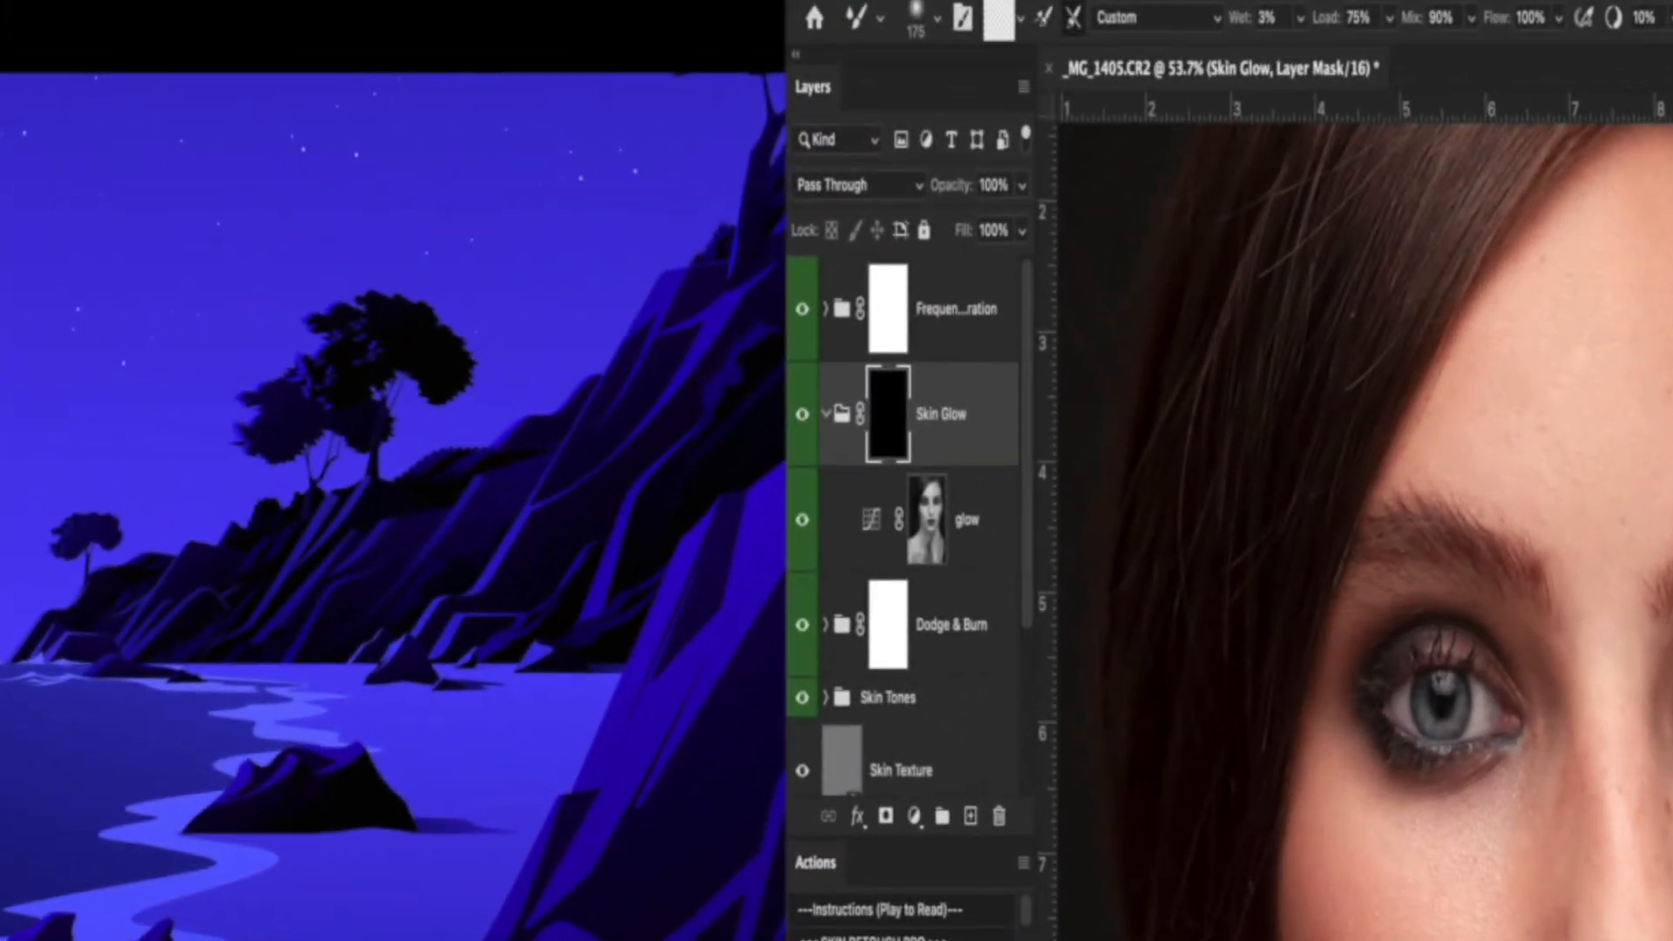
# - Group the retouch layers from Skin Glow down to Skin Texture and name the group "skin"
pyautogui.moveTo(1030, 577); pyautogui.dragTo(1019, 660)
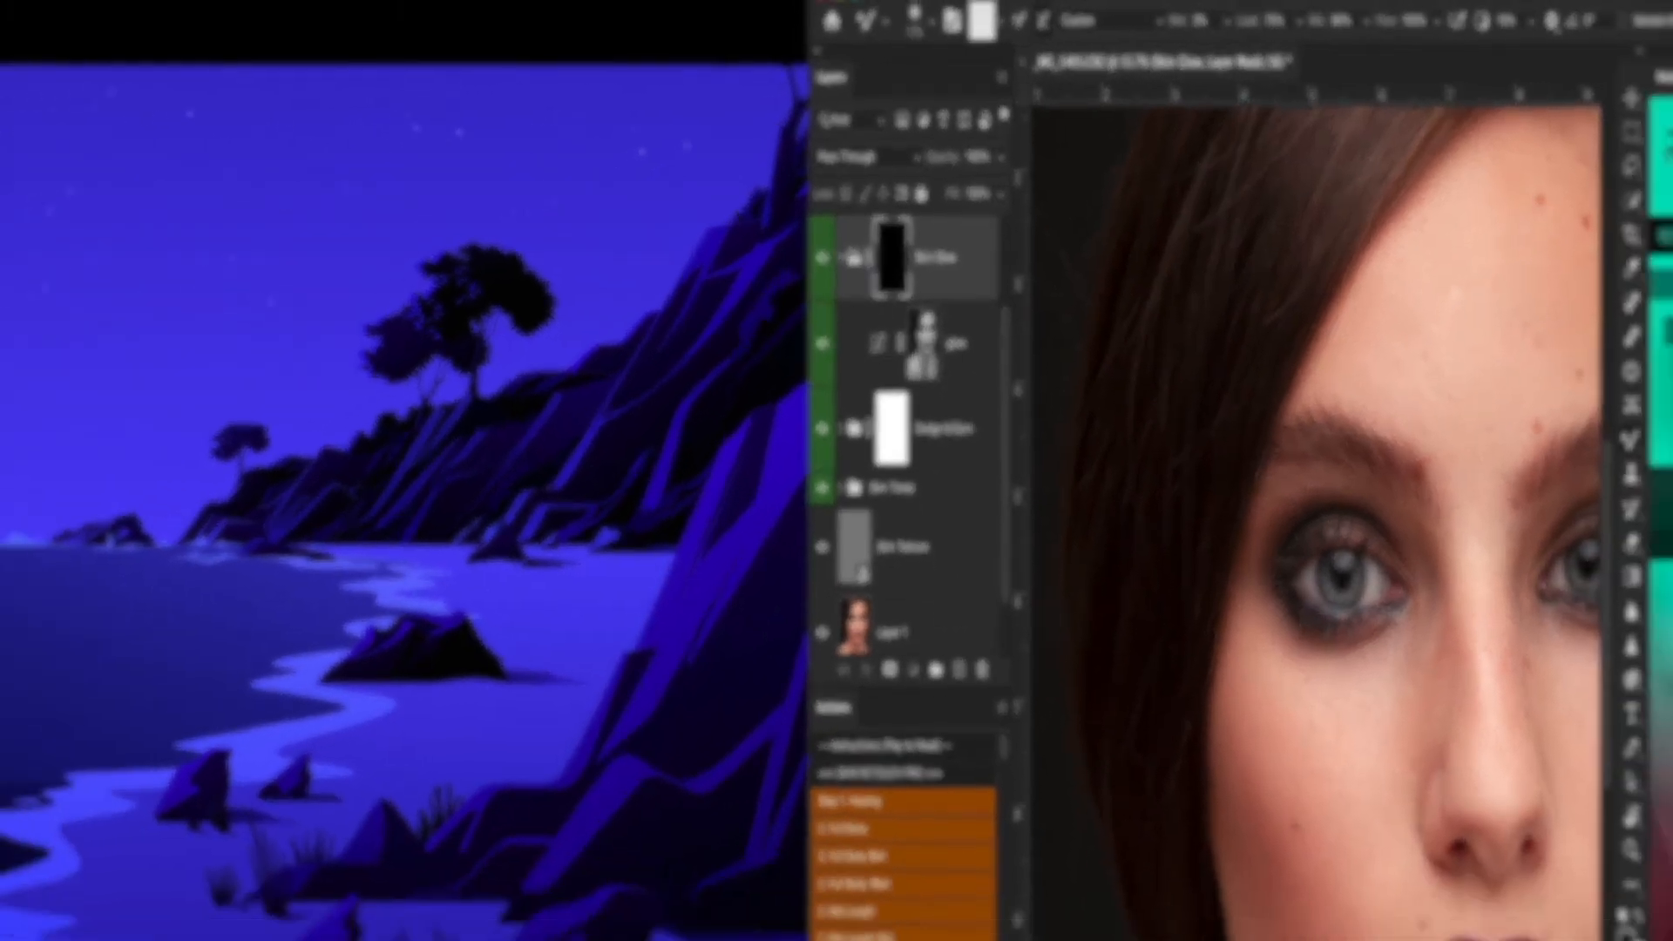
pyautogui.click(945, 666)
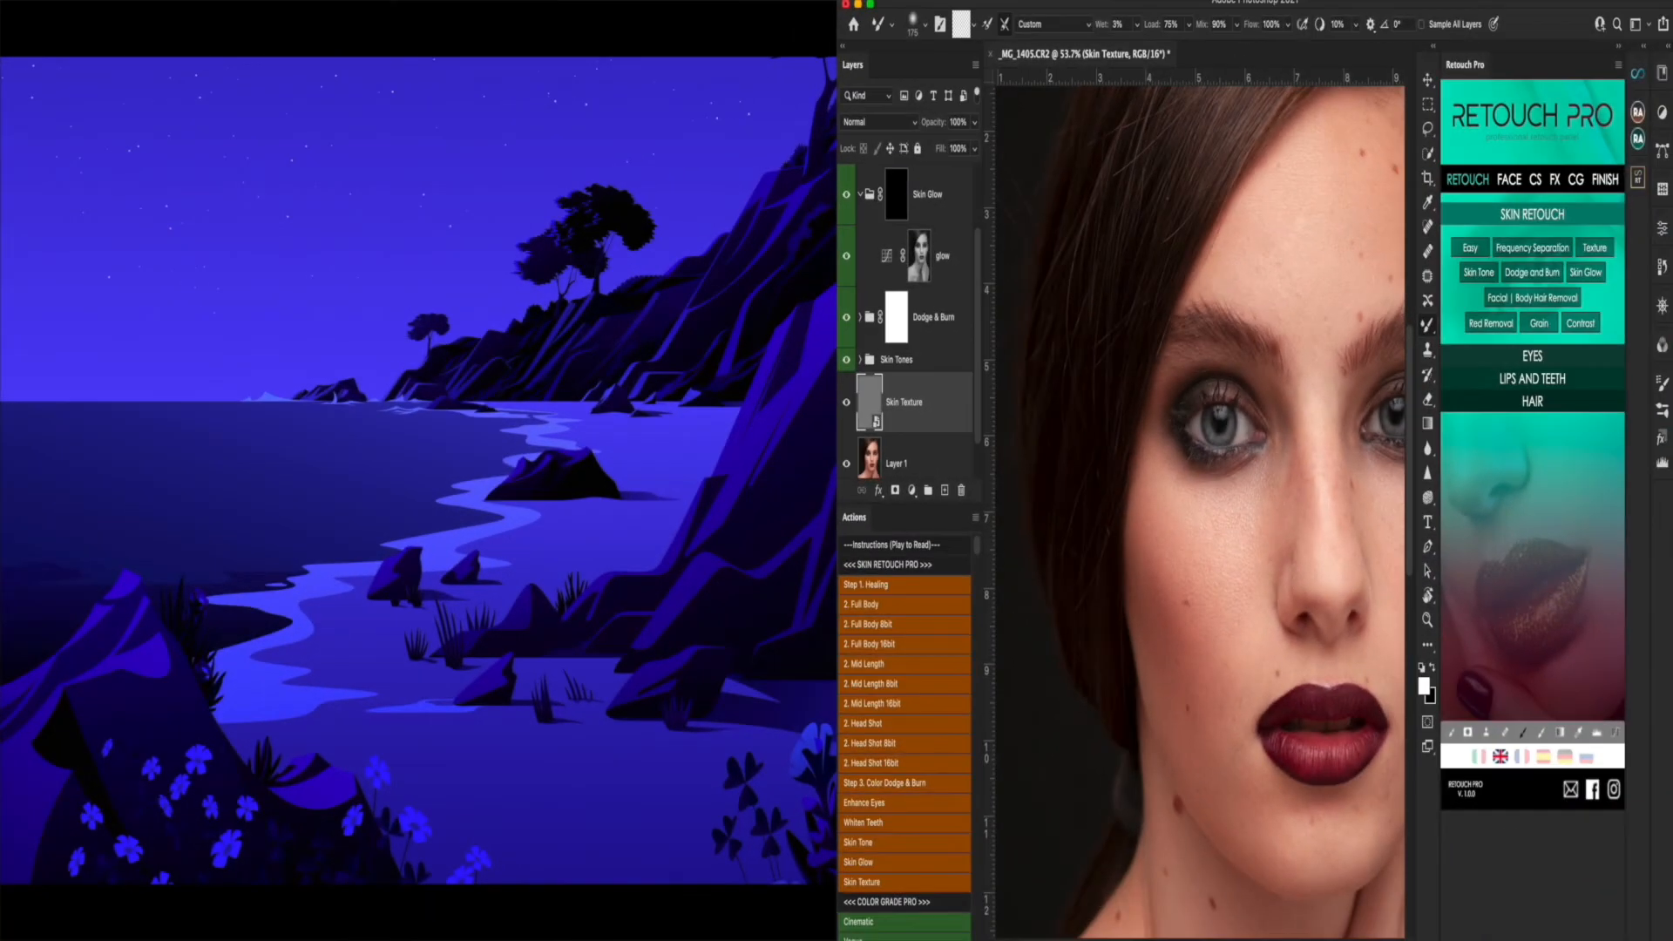
pyautogui.keyDown('shift'); pyautogui.click(944, 200); pyautogui.keyUp('shift')
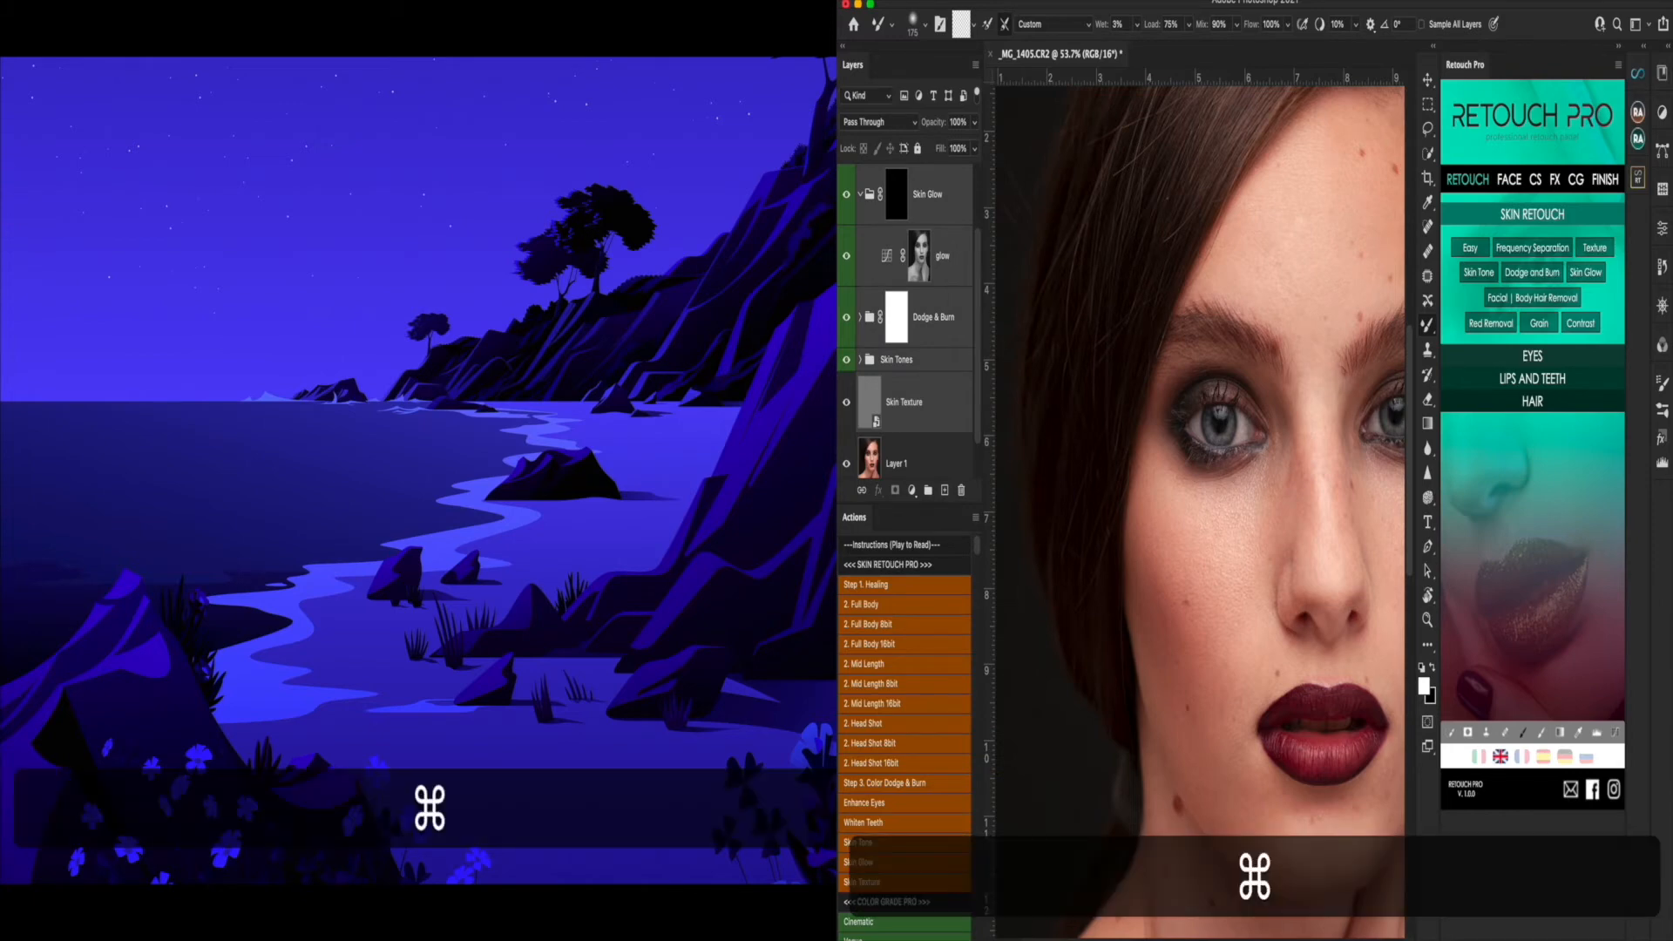
pyautogui.press('super+g')
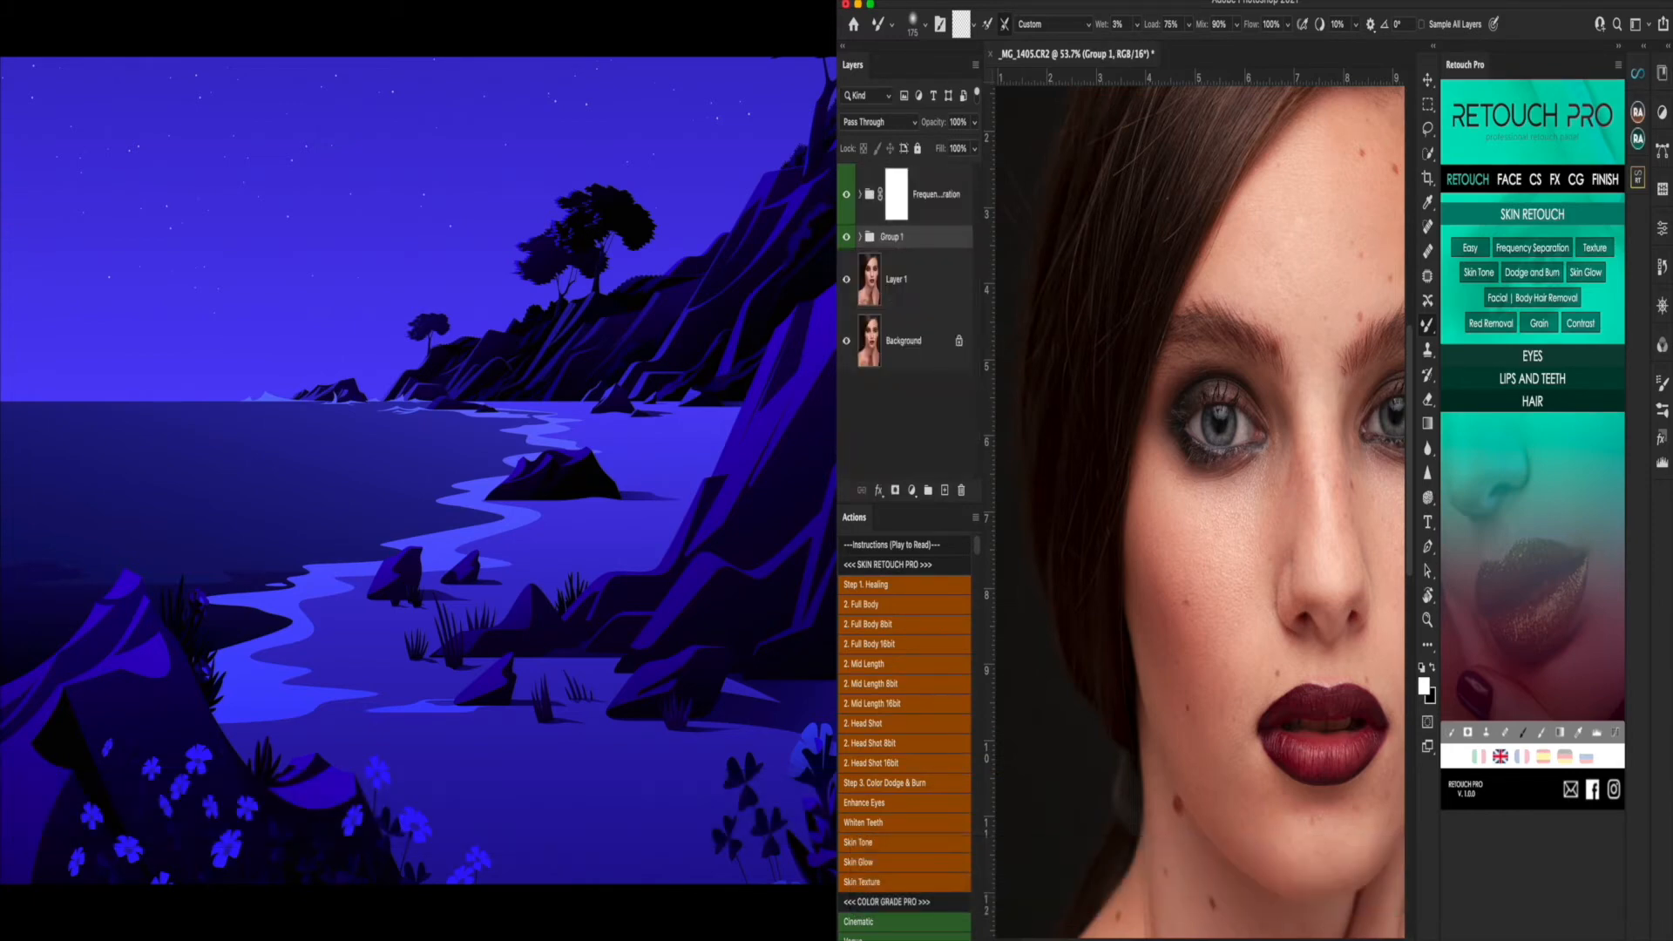
pyautogui.doubleClick(897, 237)
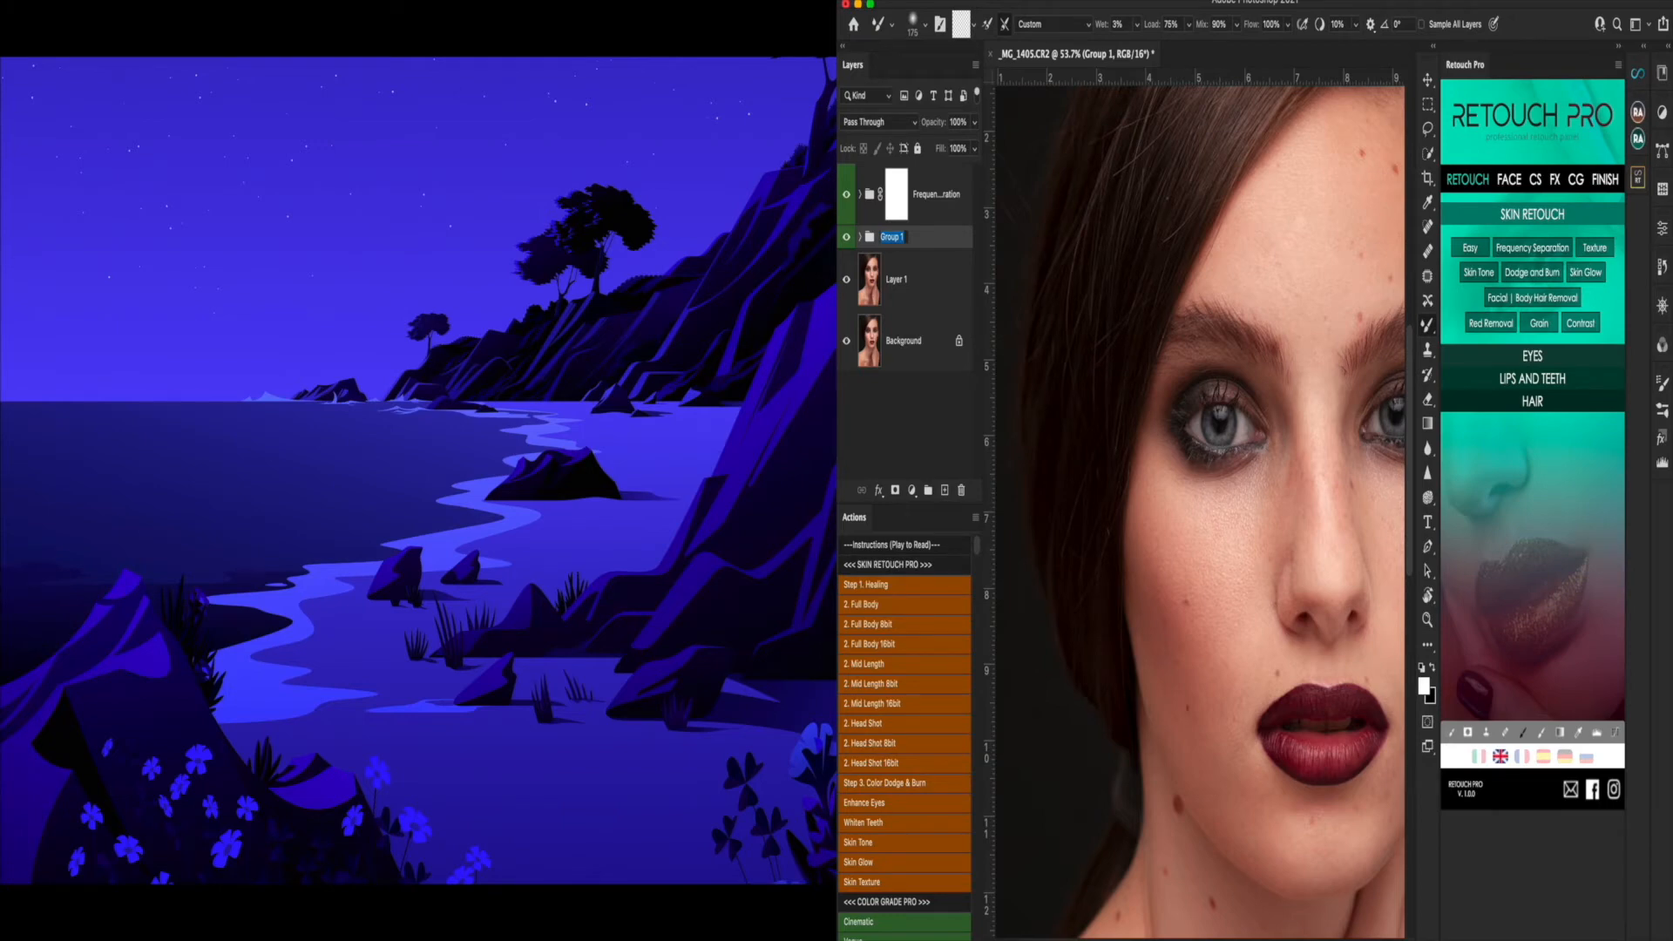
pyautogui.write('skin')
pyautogui.press('Return')
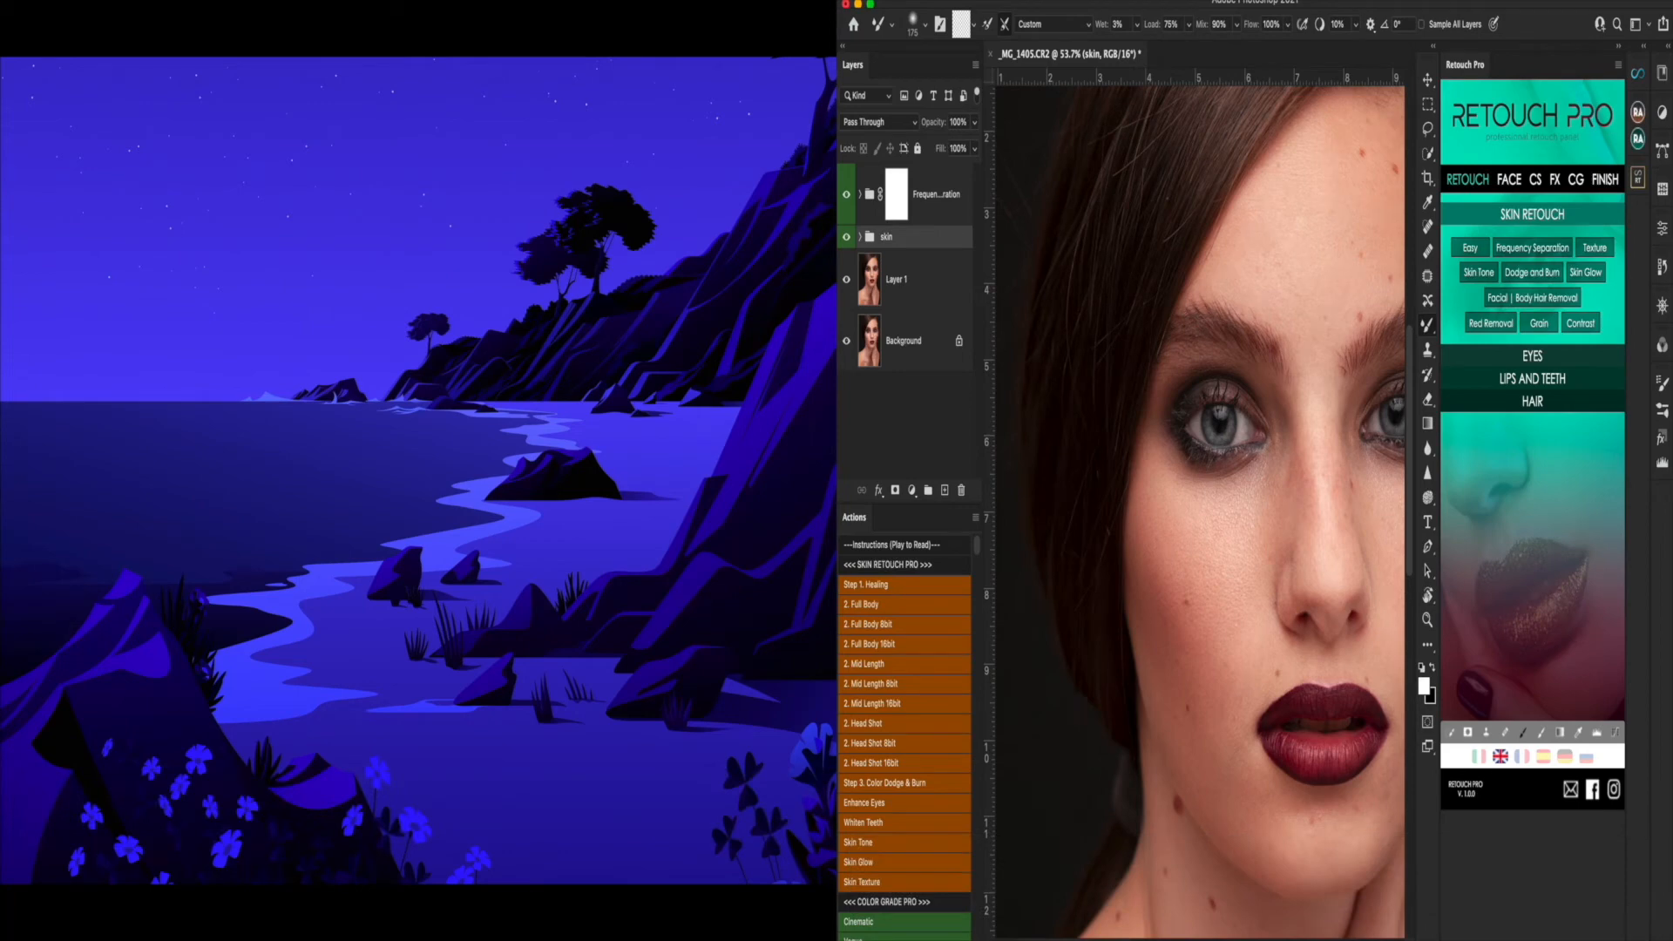
# - Collapse the Retouch Pro panel, review the skin group's layers, and move the Frequency Separation group's layer mask onto the skin group
pyautogui.click(1619, 46)
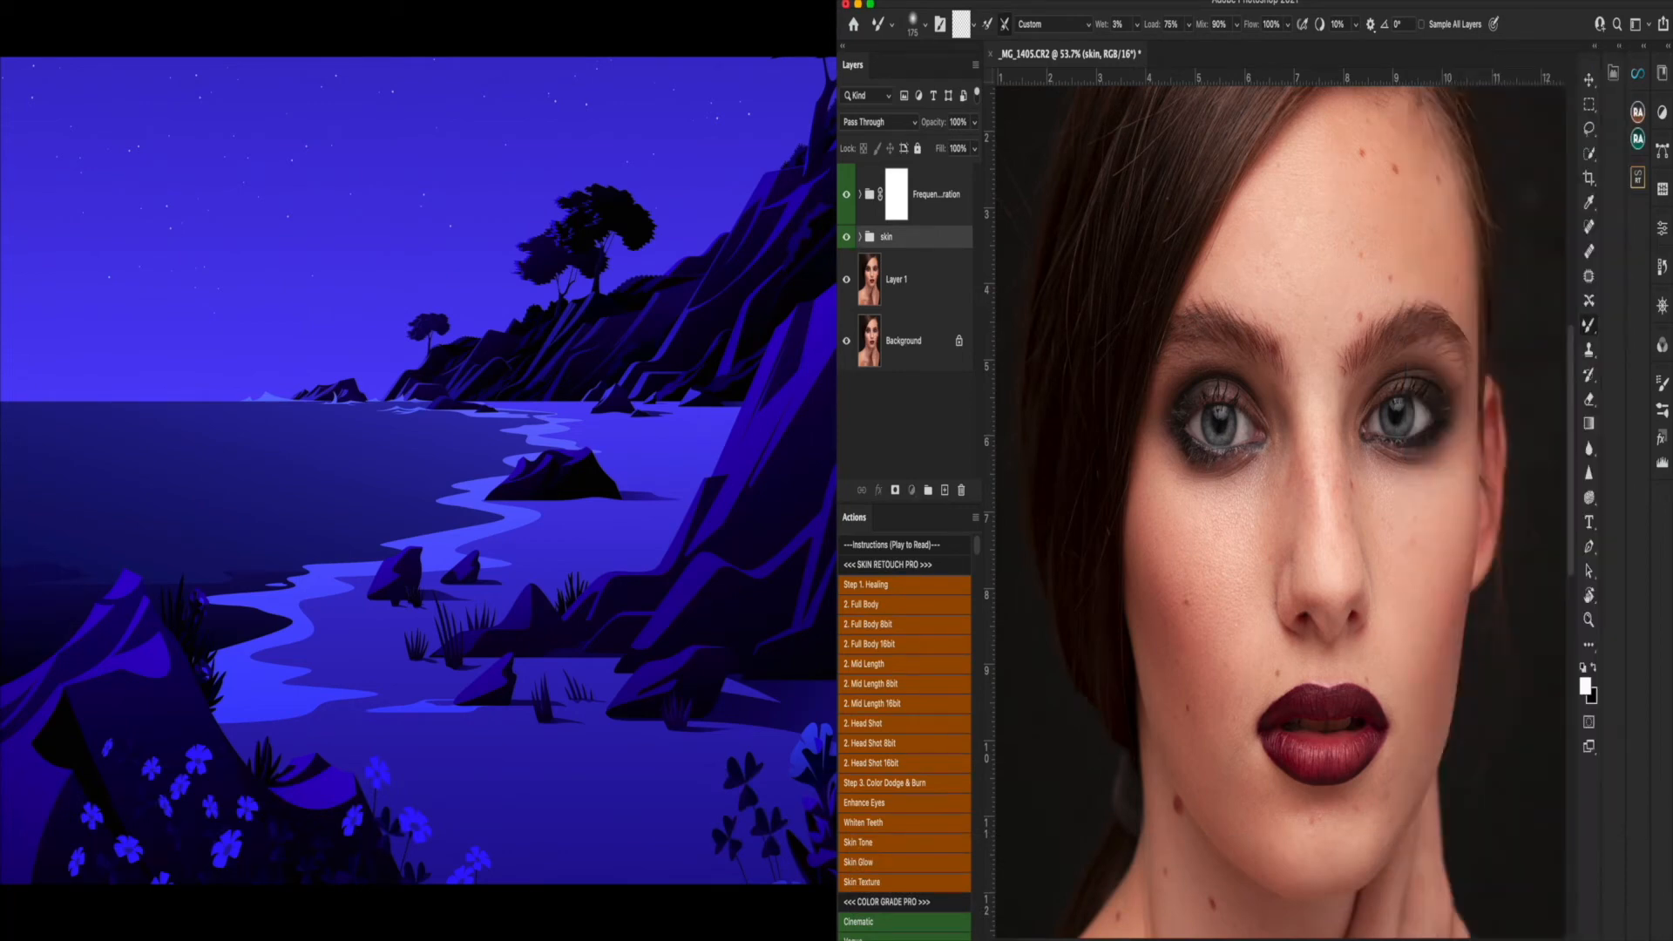
pyautogui.click(860, 237)
pyautogui.moveTo(977, 331); pyautogui.dragTo(978, 390)
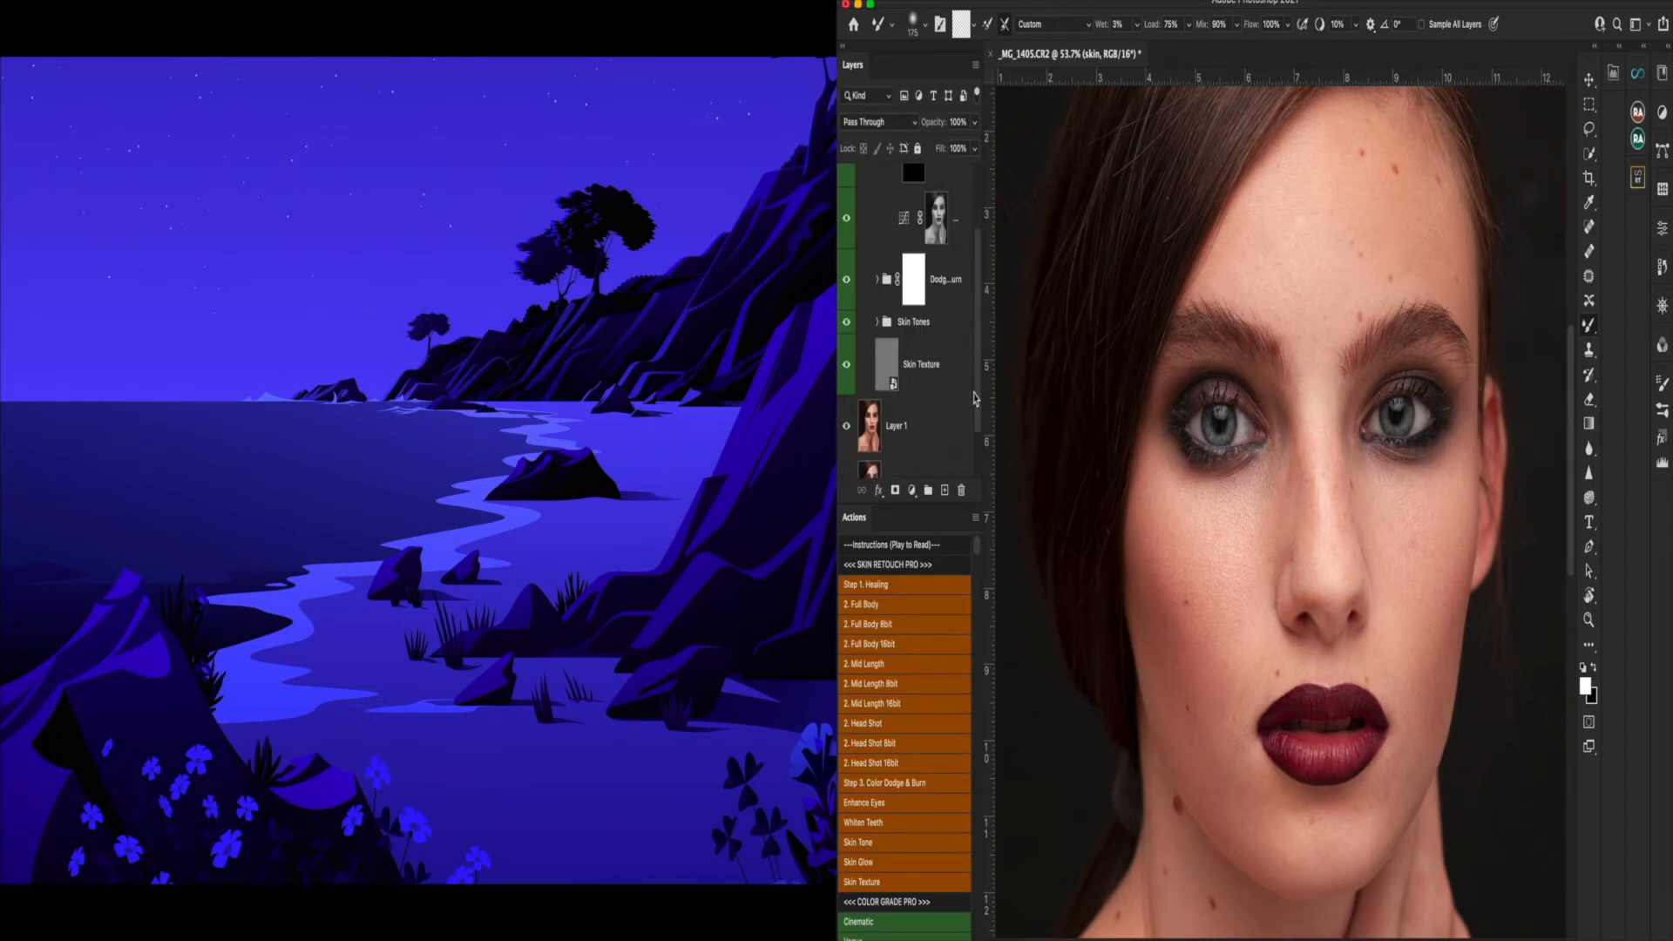
pyautogui.scroll(3, 978, 395)
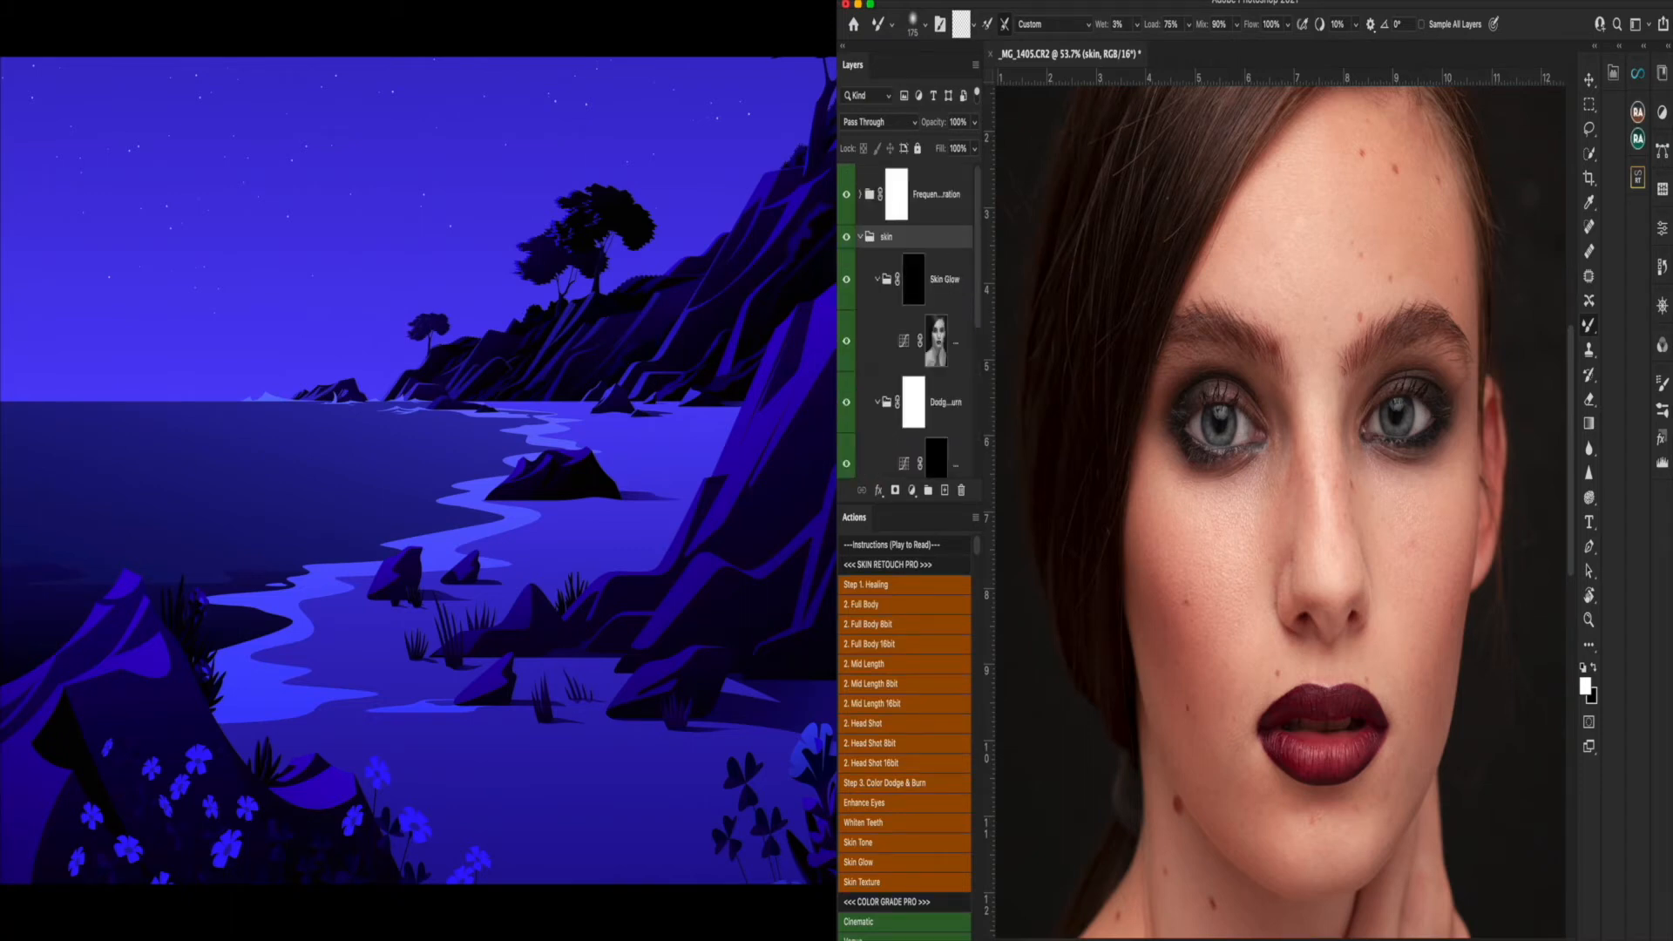
pyautogui.click(860, 237)
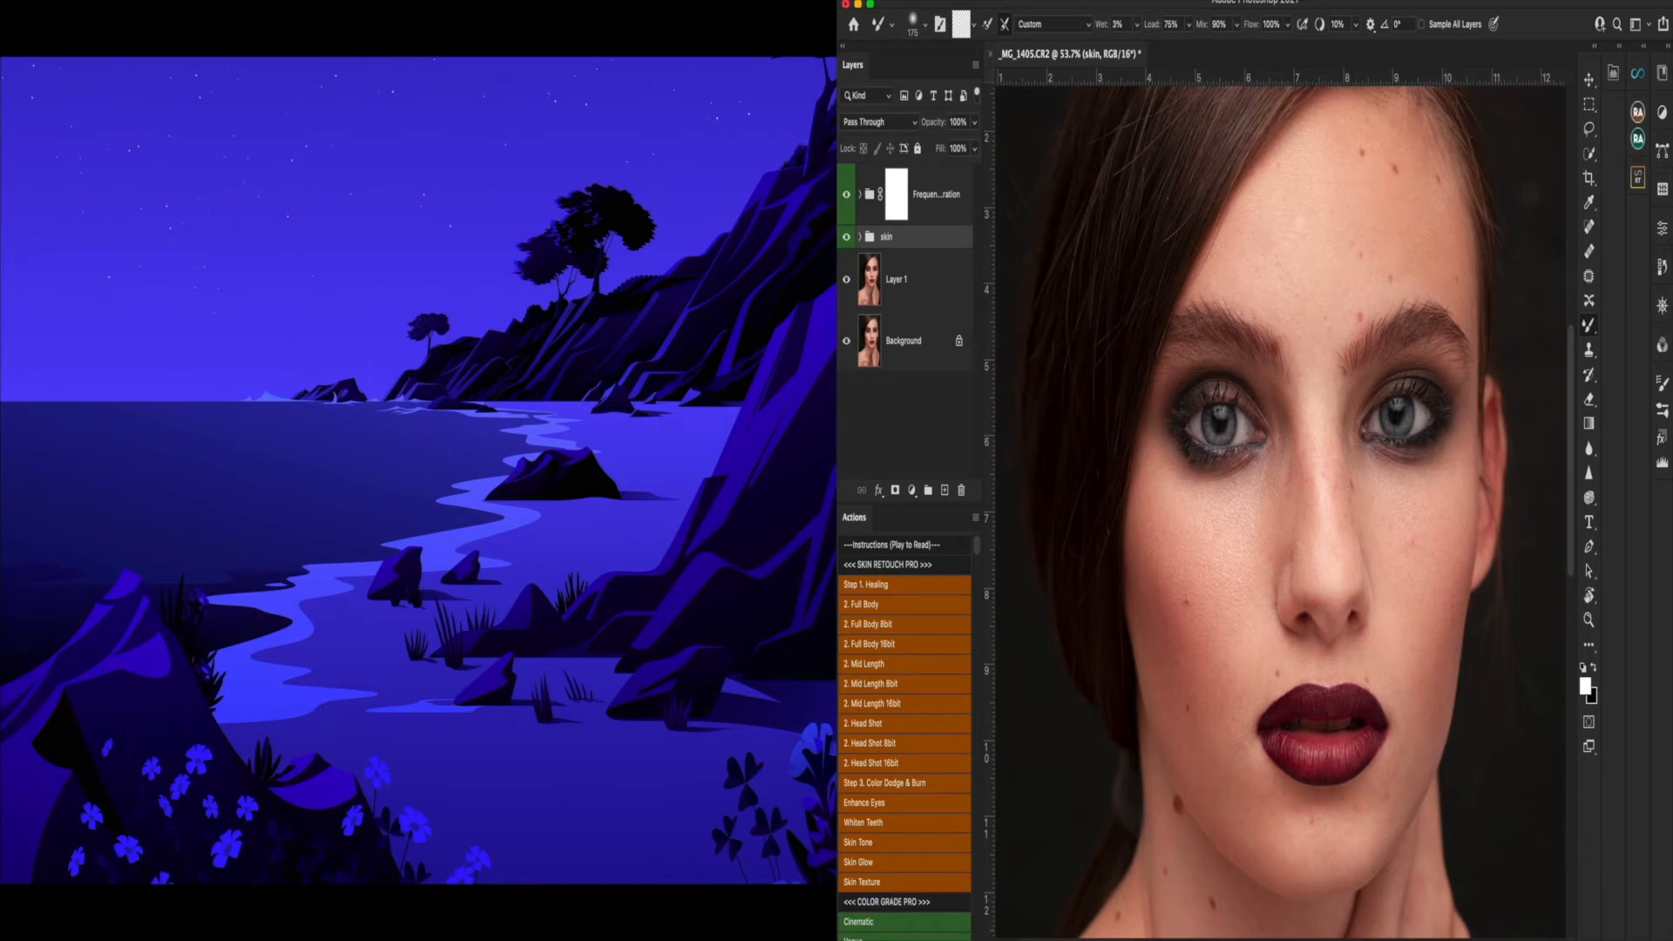
pyautogui.moveTo(898, 195); pyautogui.dragTo(898, 228)
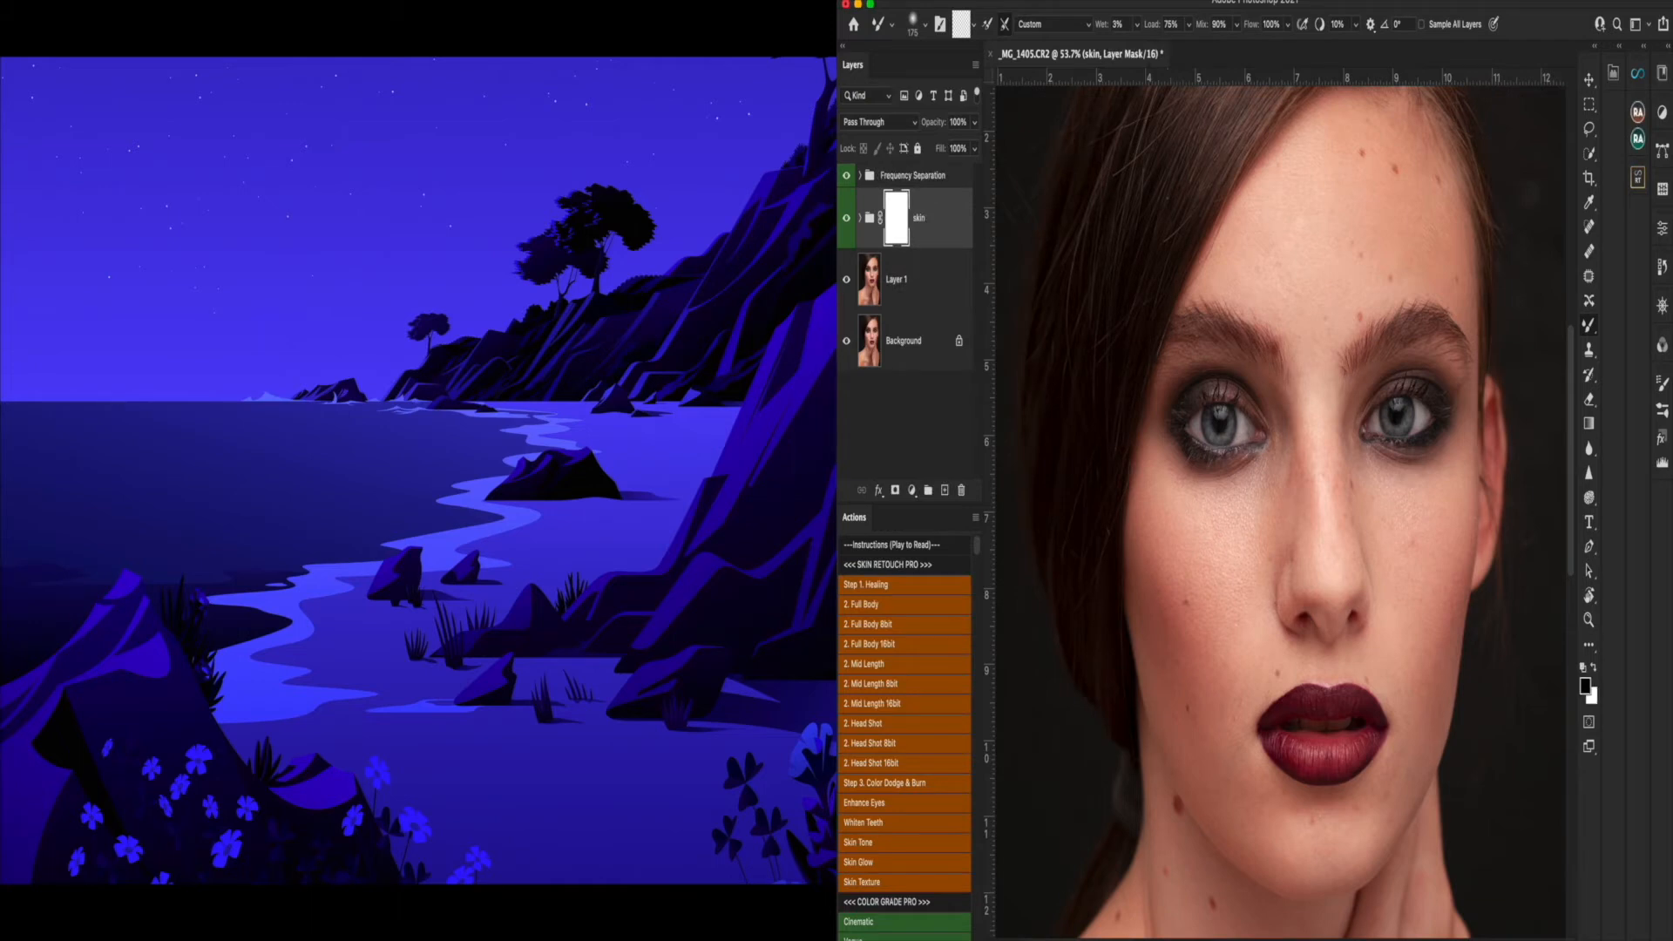
# - Review the Frequency Separation group's layers, then delete both the Frequency Separation and skin groups above Layer 1
pyautogui.click(860, 175)
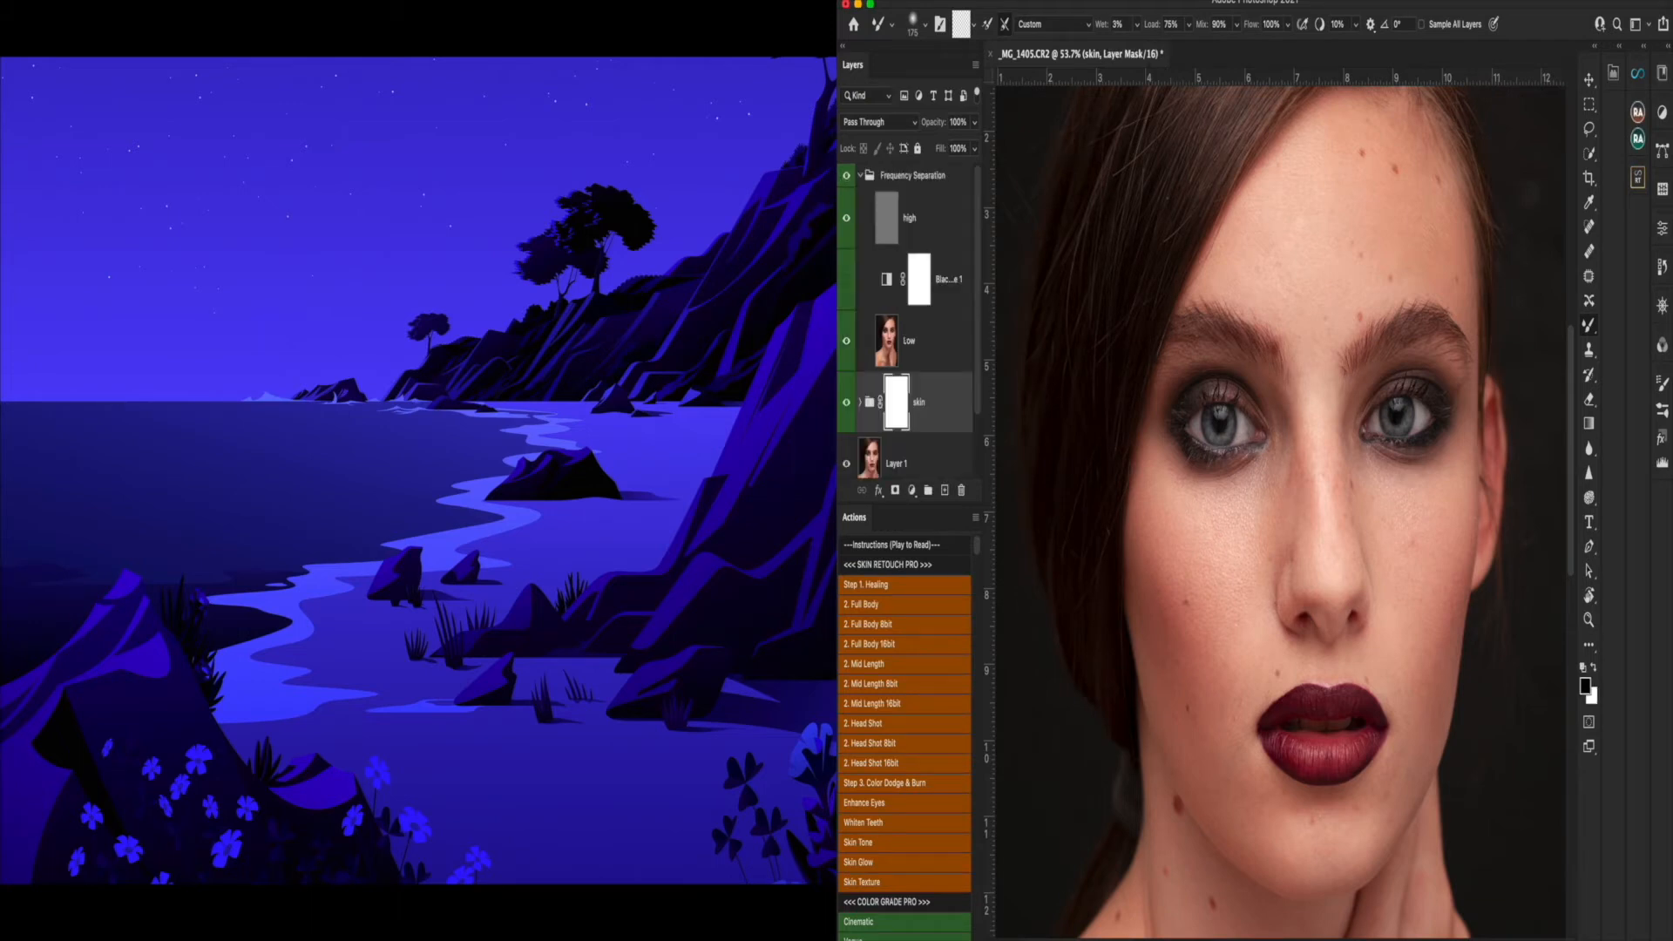
pyautogui.click(865, 181)
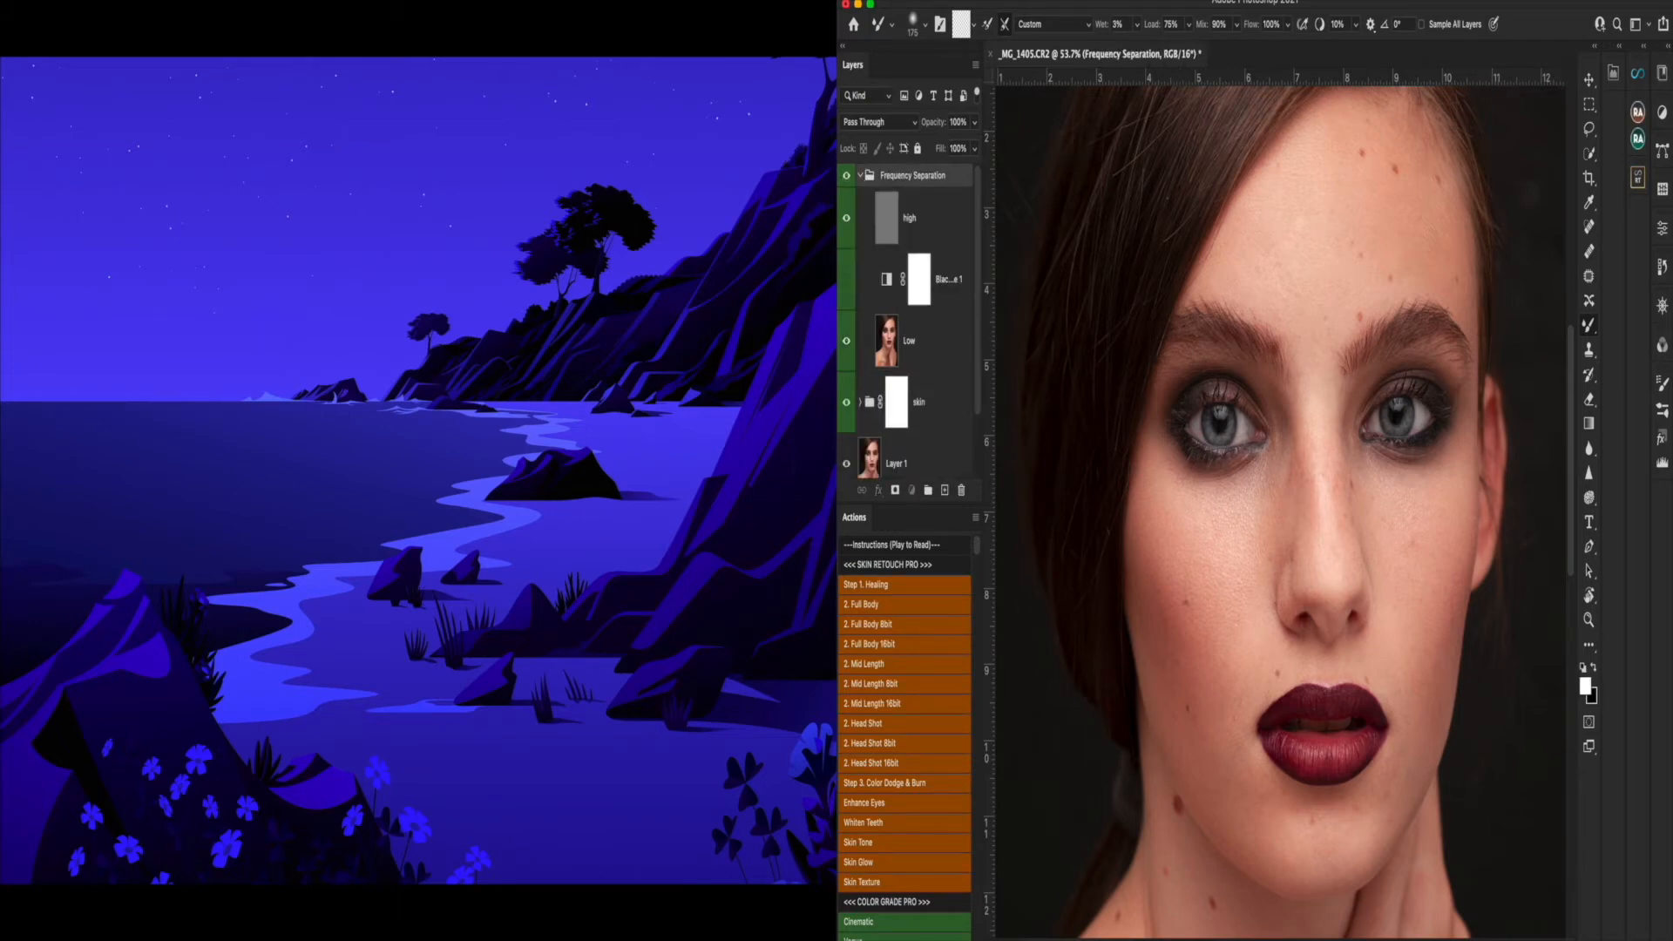
pyautogui.click(860, 175)
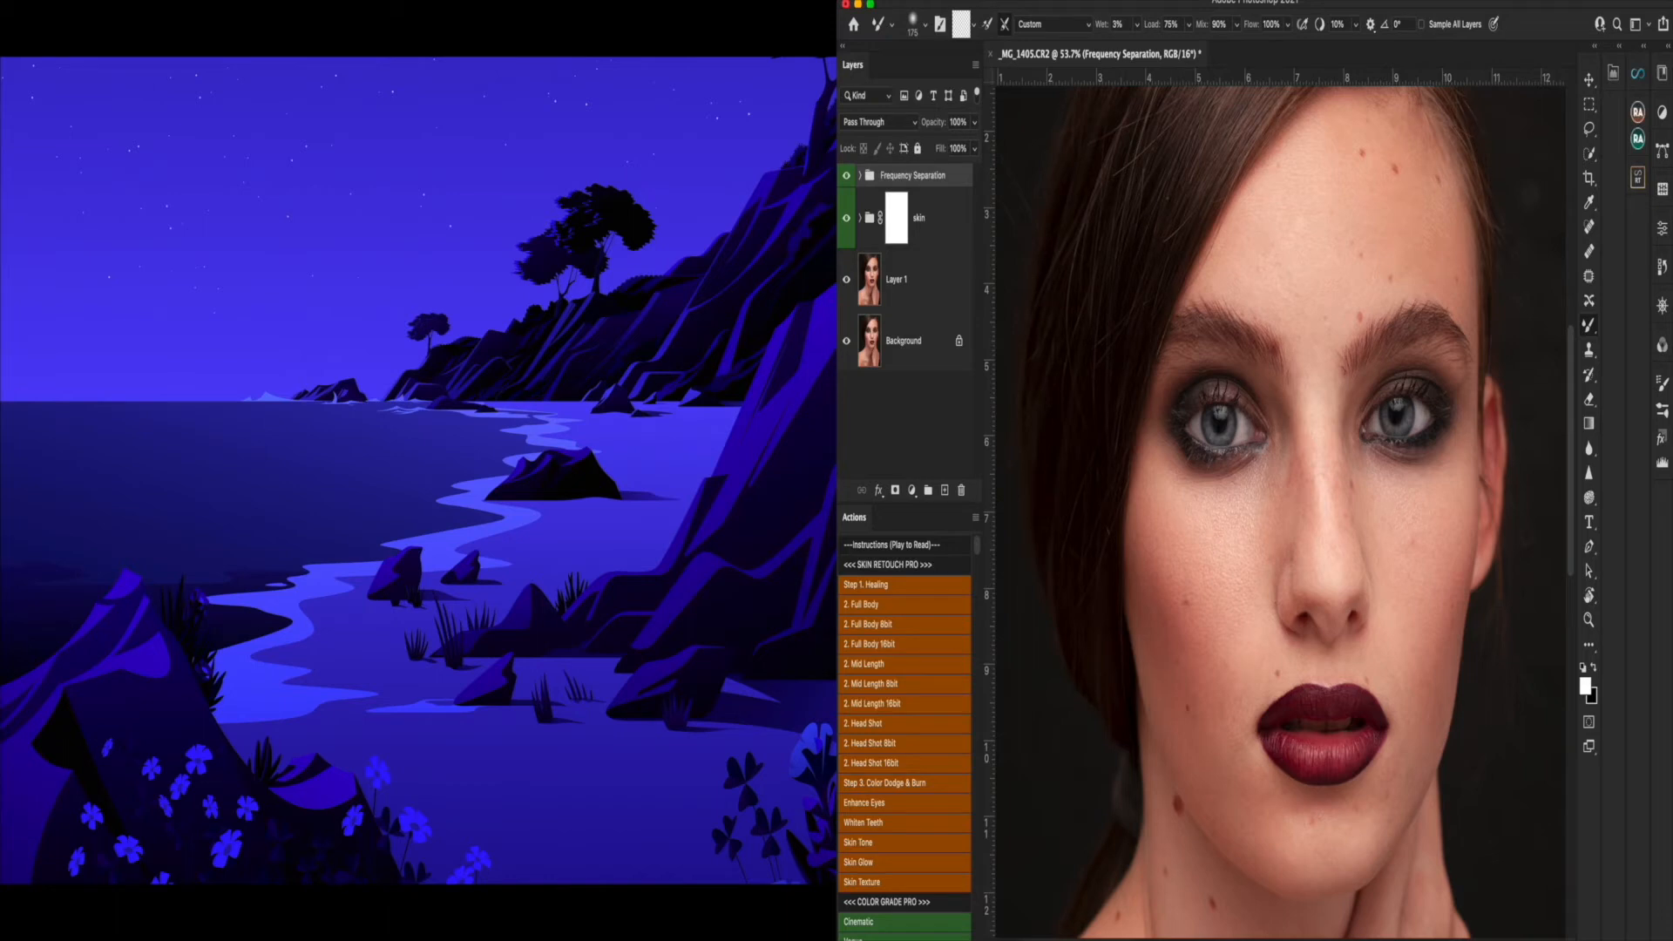
pyautogui.click(962, 490)
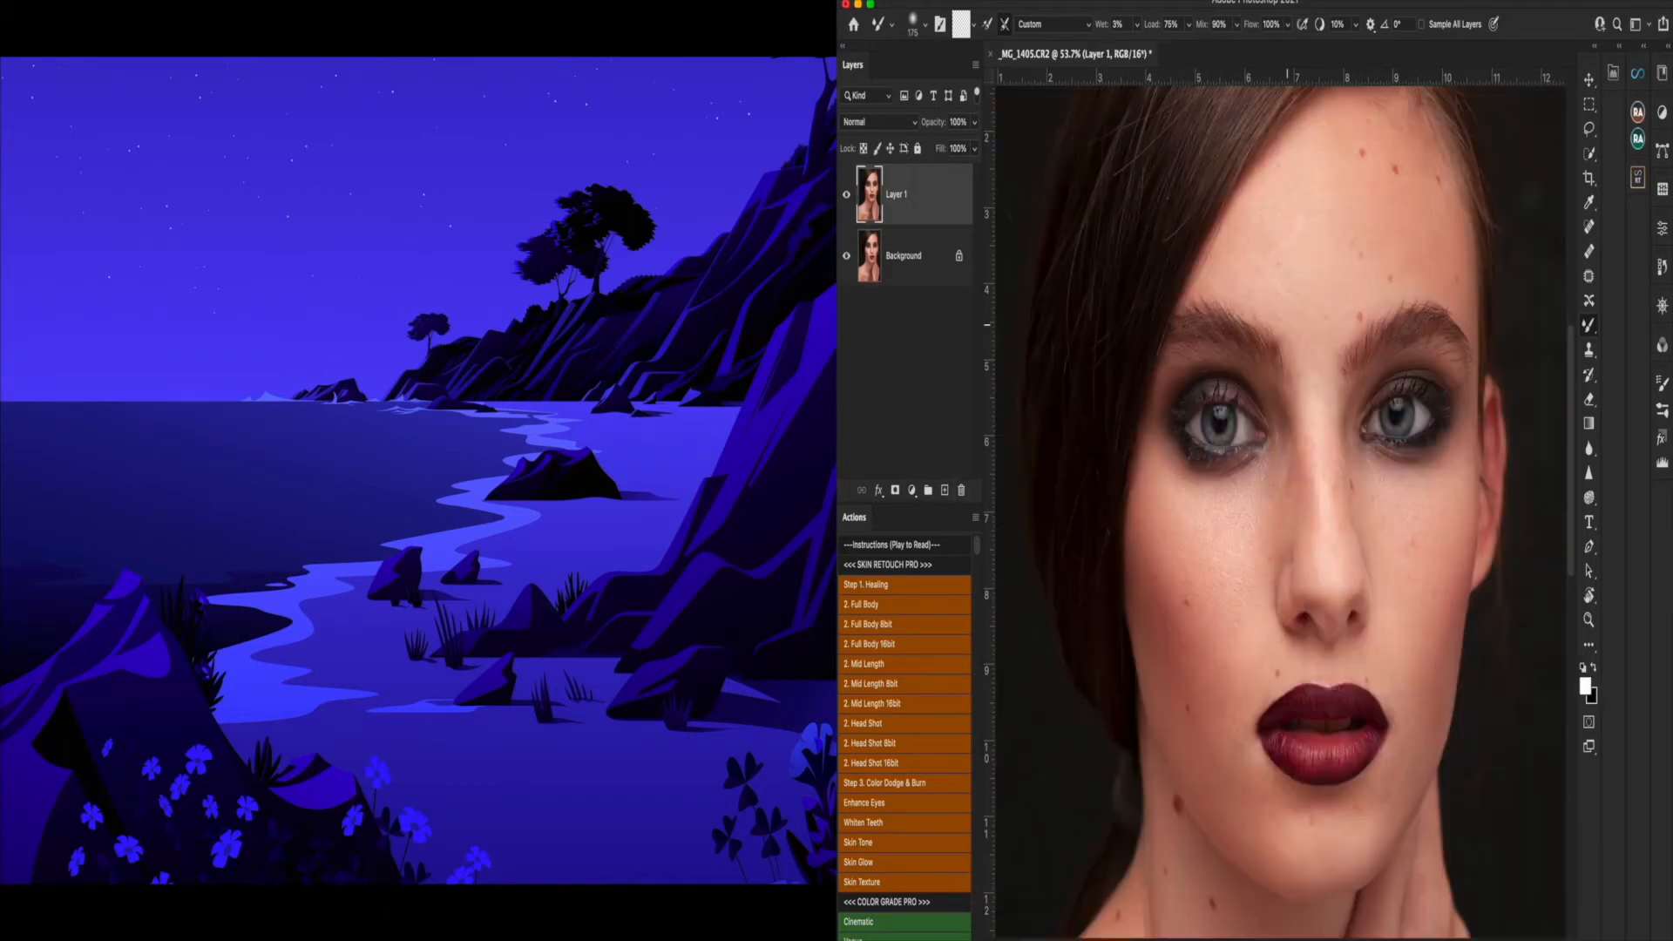
# - Open Retouch Pro's Face controls for the eyes and increase the eye dimension repeatedly
pyautogui.click(1613, 73)
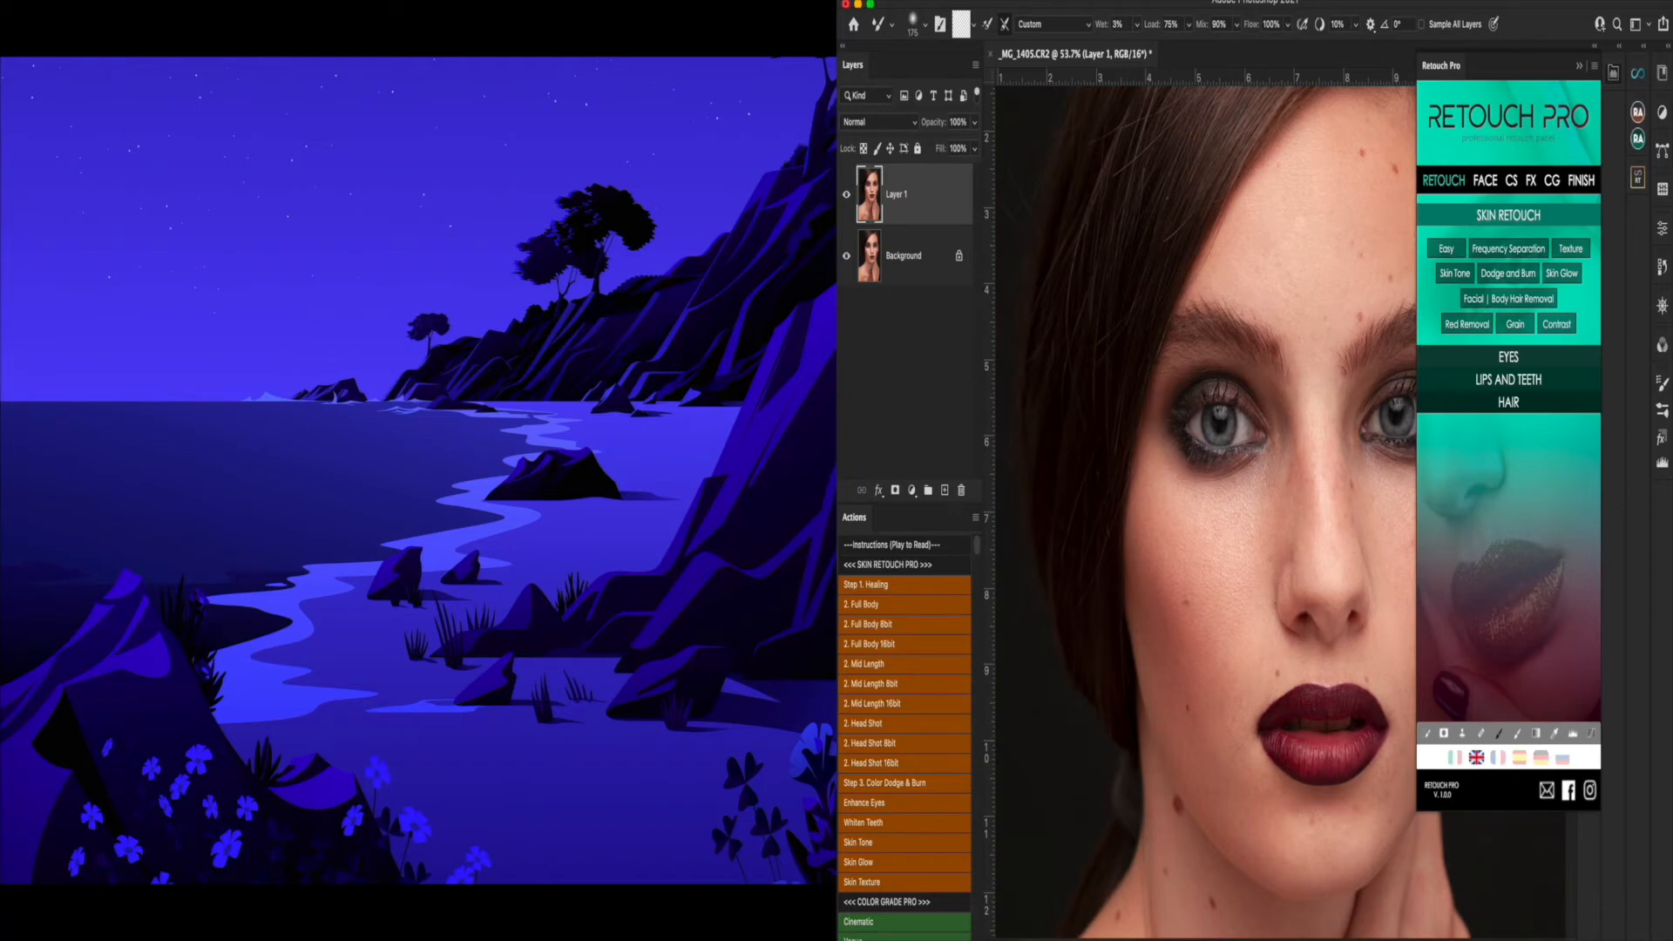
pyautogui.click(1485, 180)
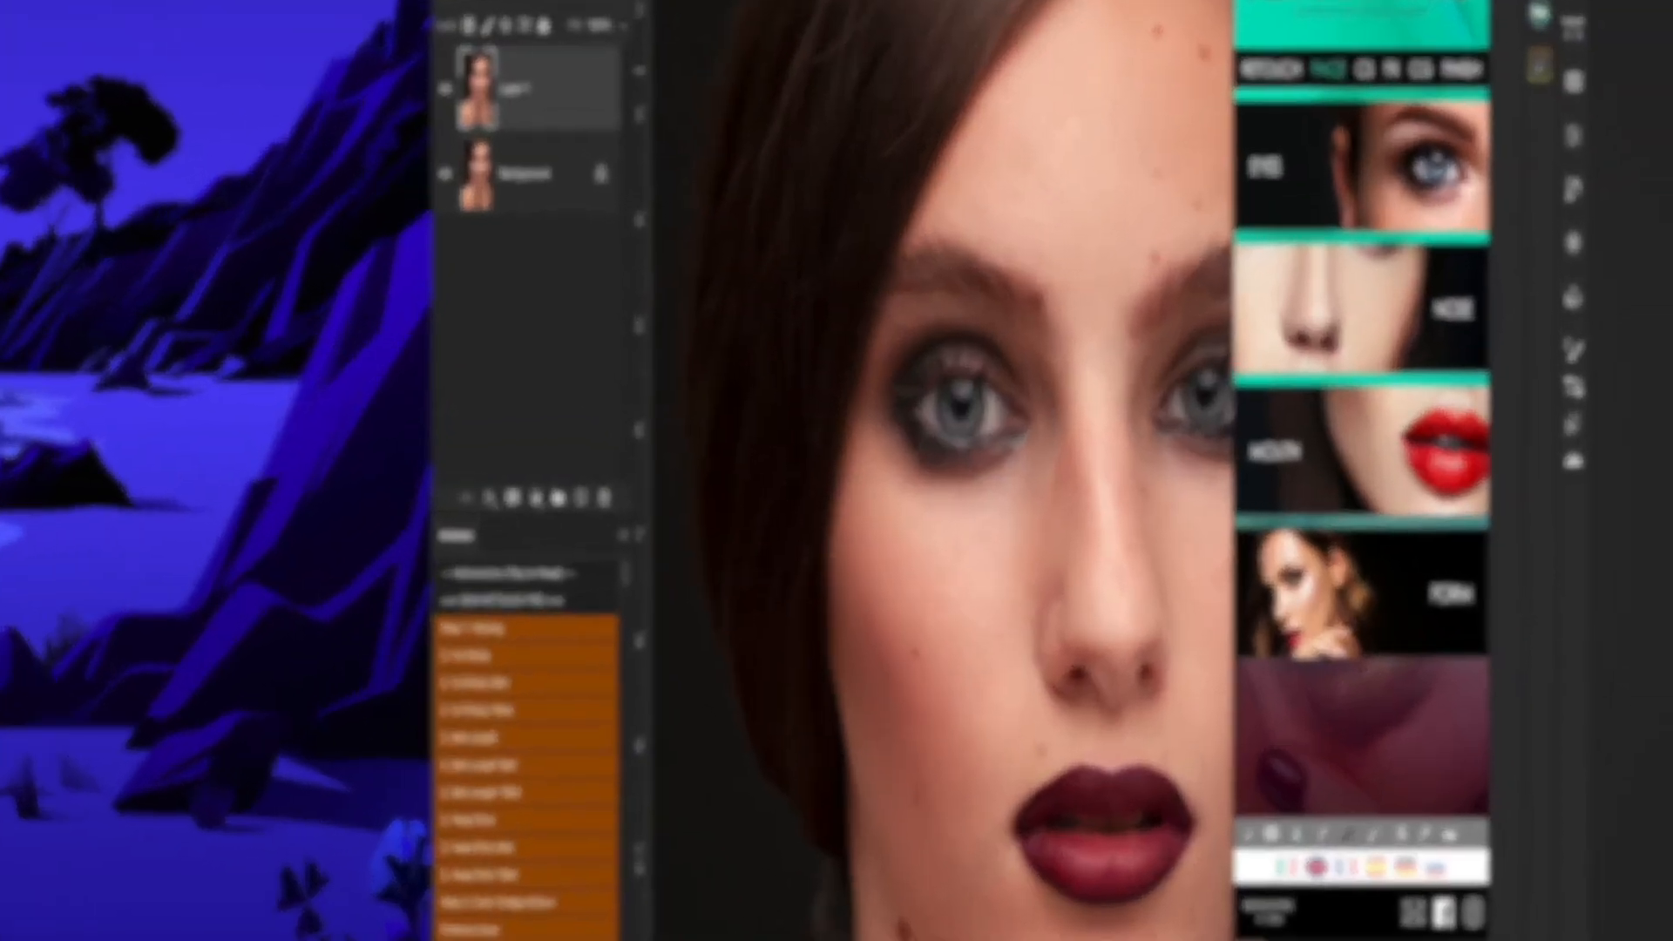
pyautogui.hscroll(5, 1202, 514)
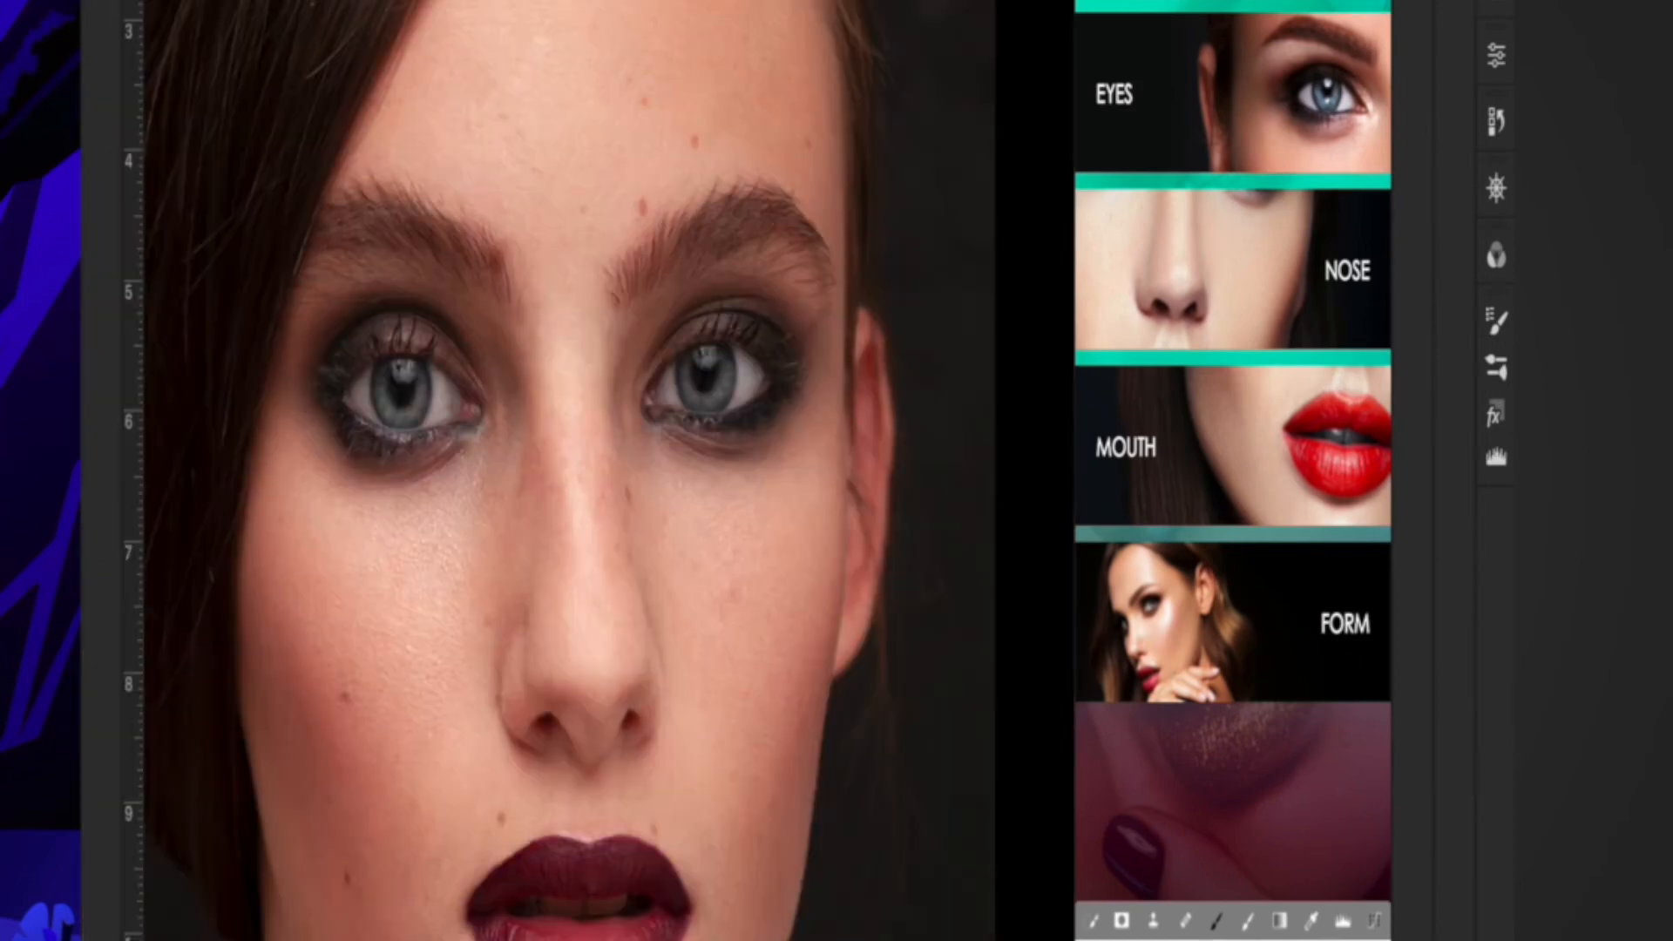
pyautogui.click(1220, 111)
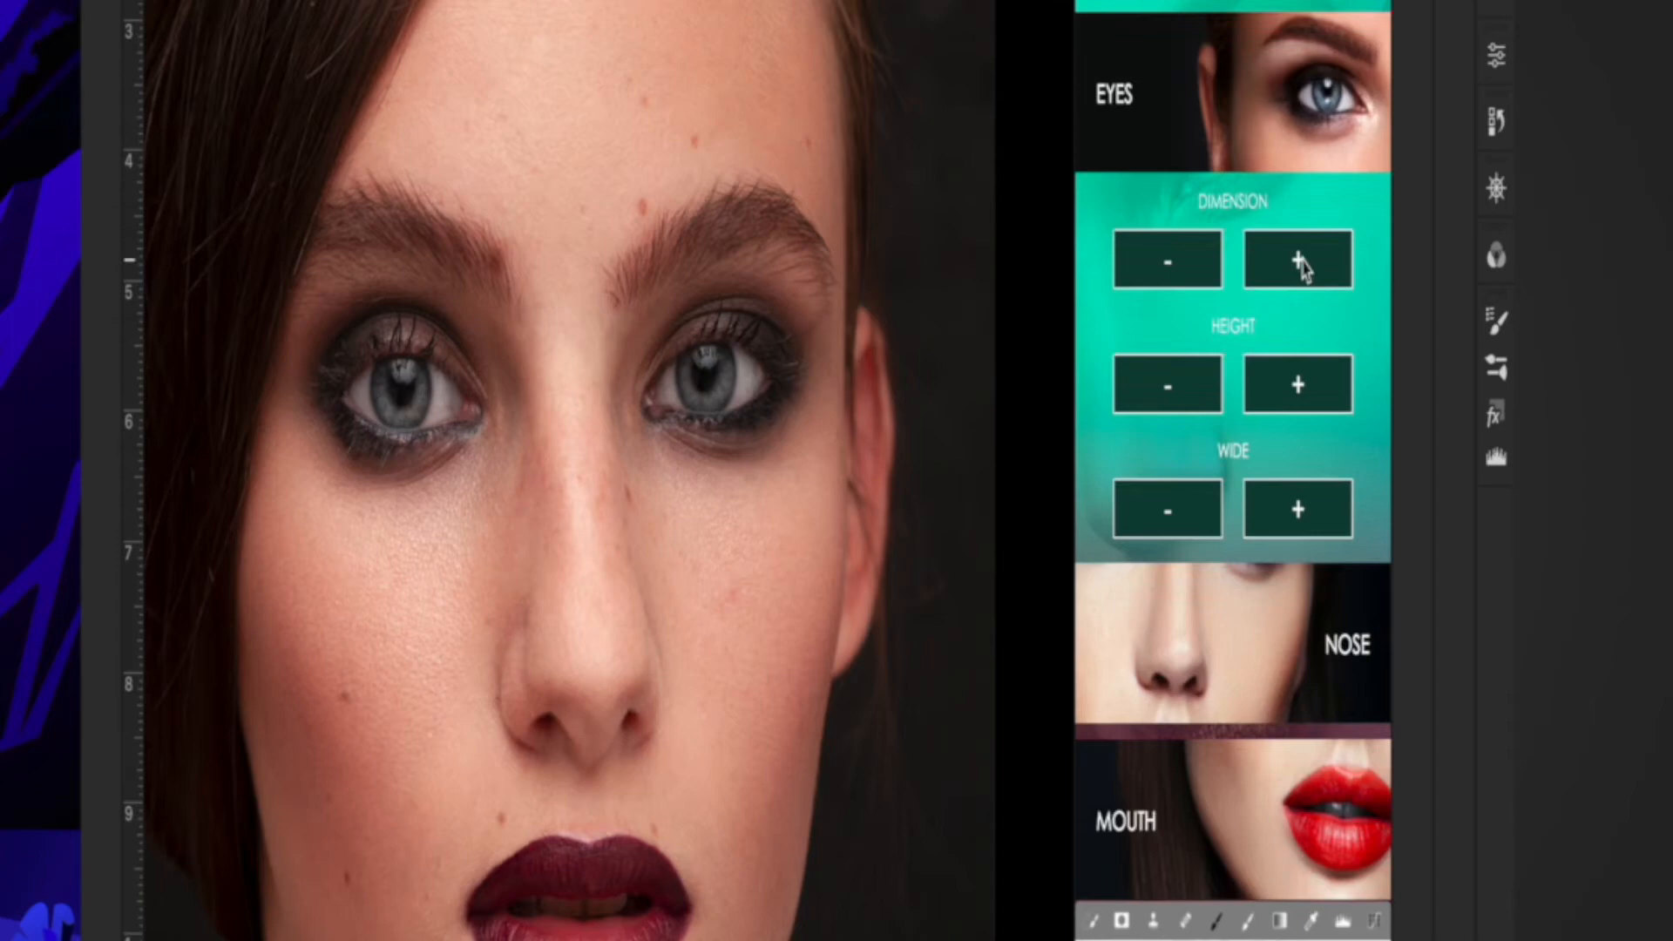
pyautogui.click(1301, 264)
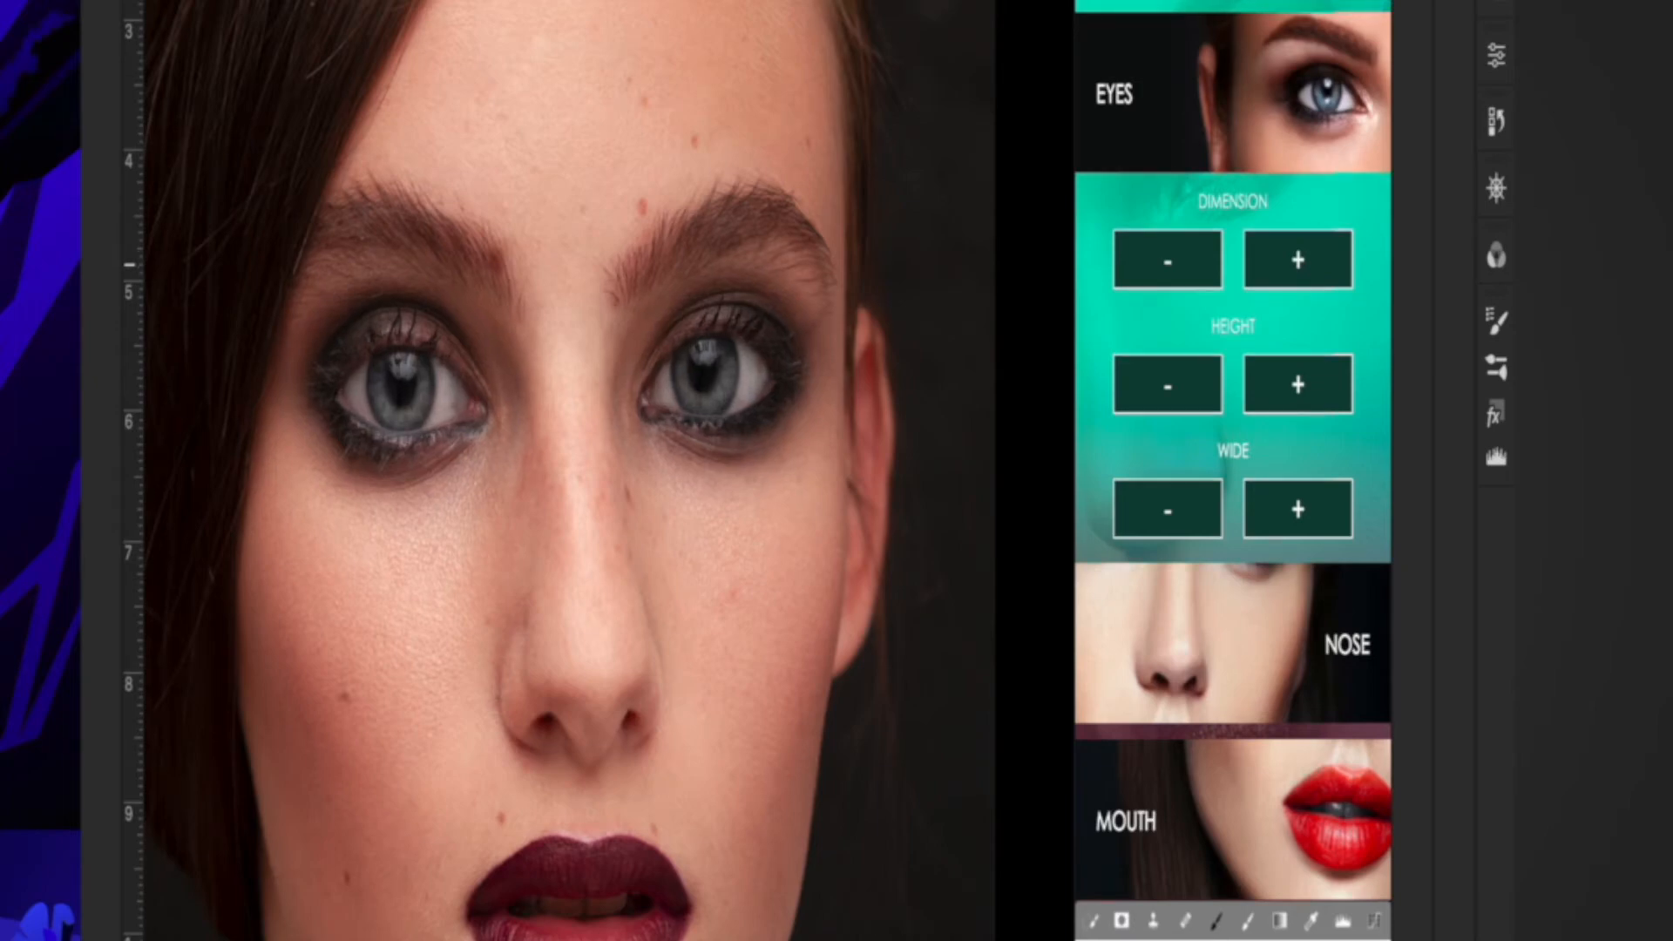
pyautogui.click(1299, 267)
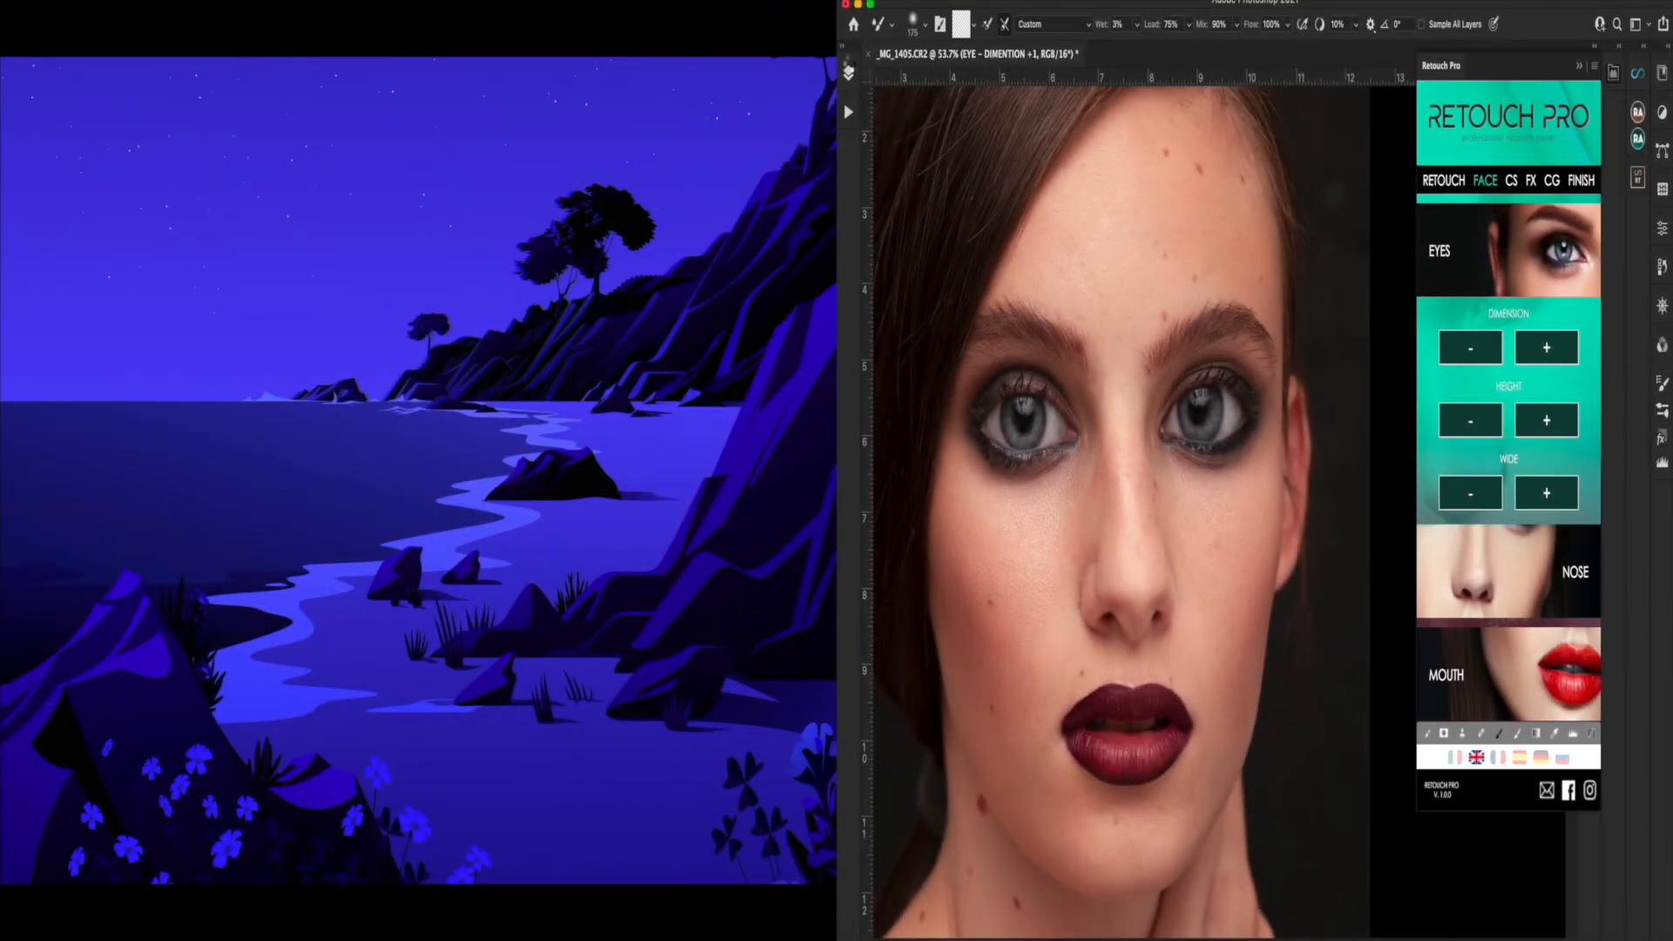
# - Dock the Layers panel below the Actions panel and expand the docked panels
pyautogui.click(848, 71)
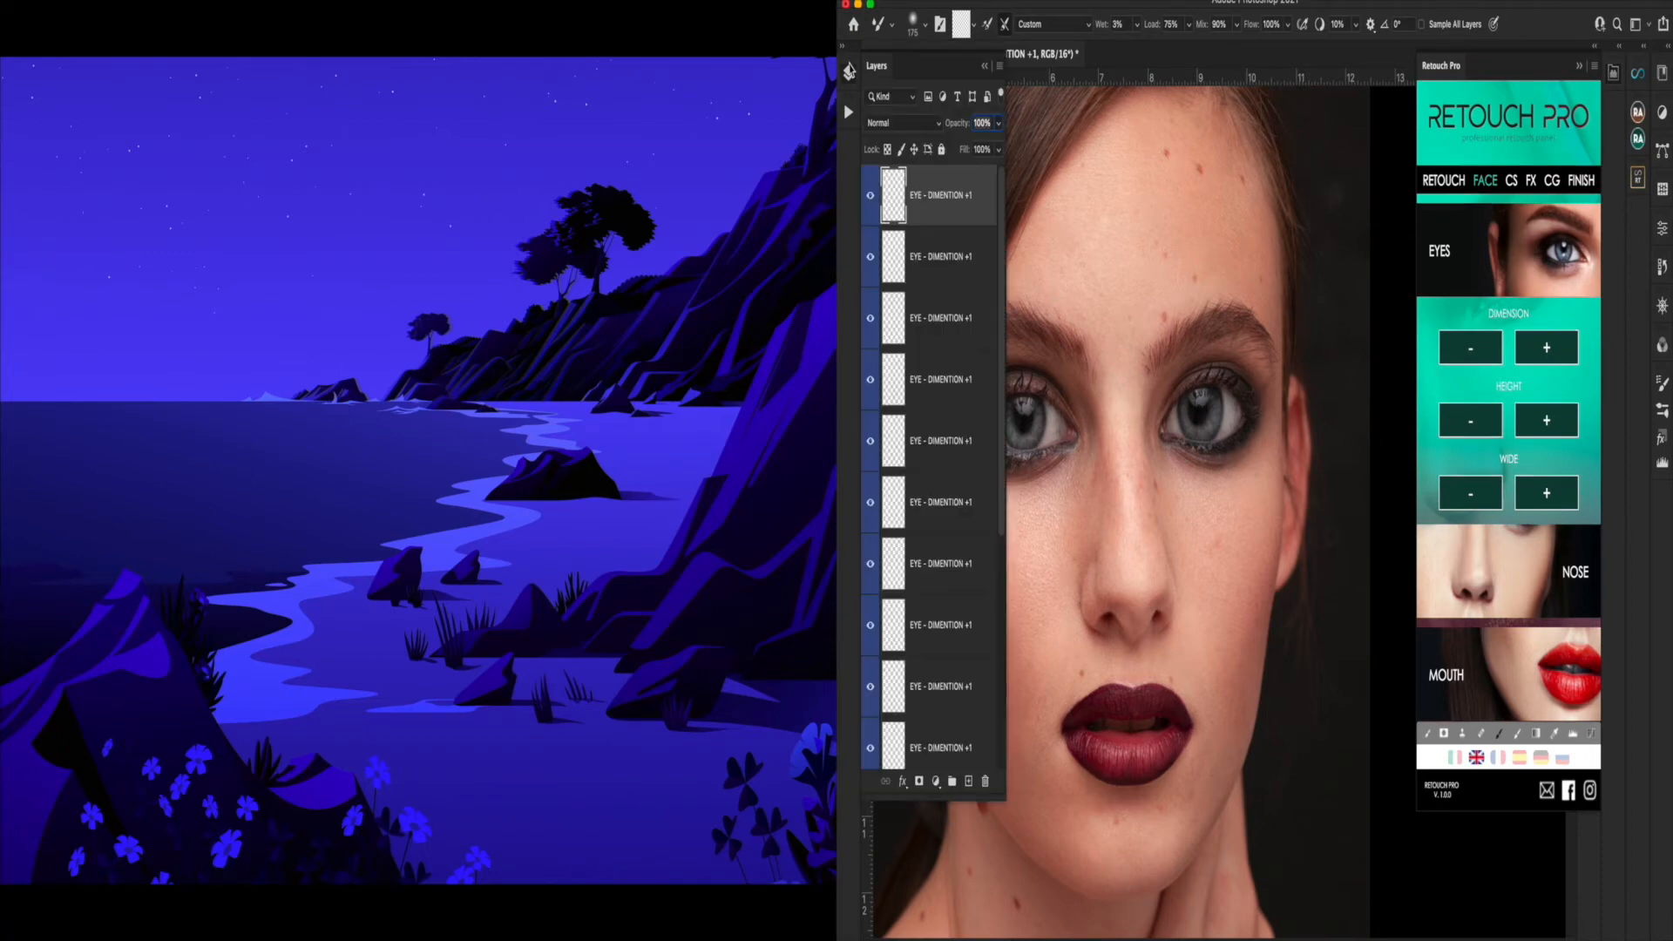
pyautogui.moveTo(849, 71); pyautogui.dragTo(1001, 486)
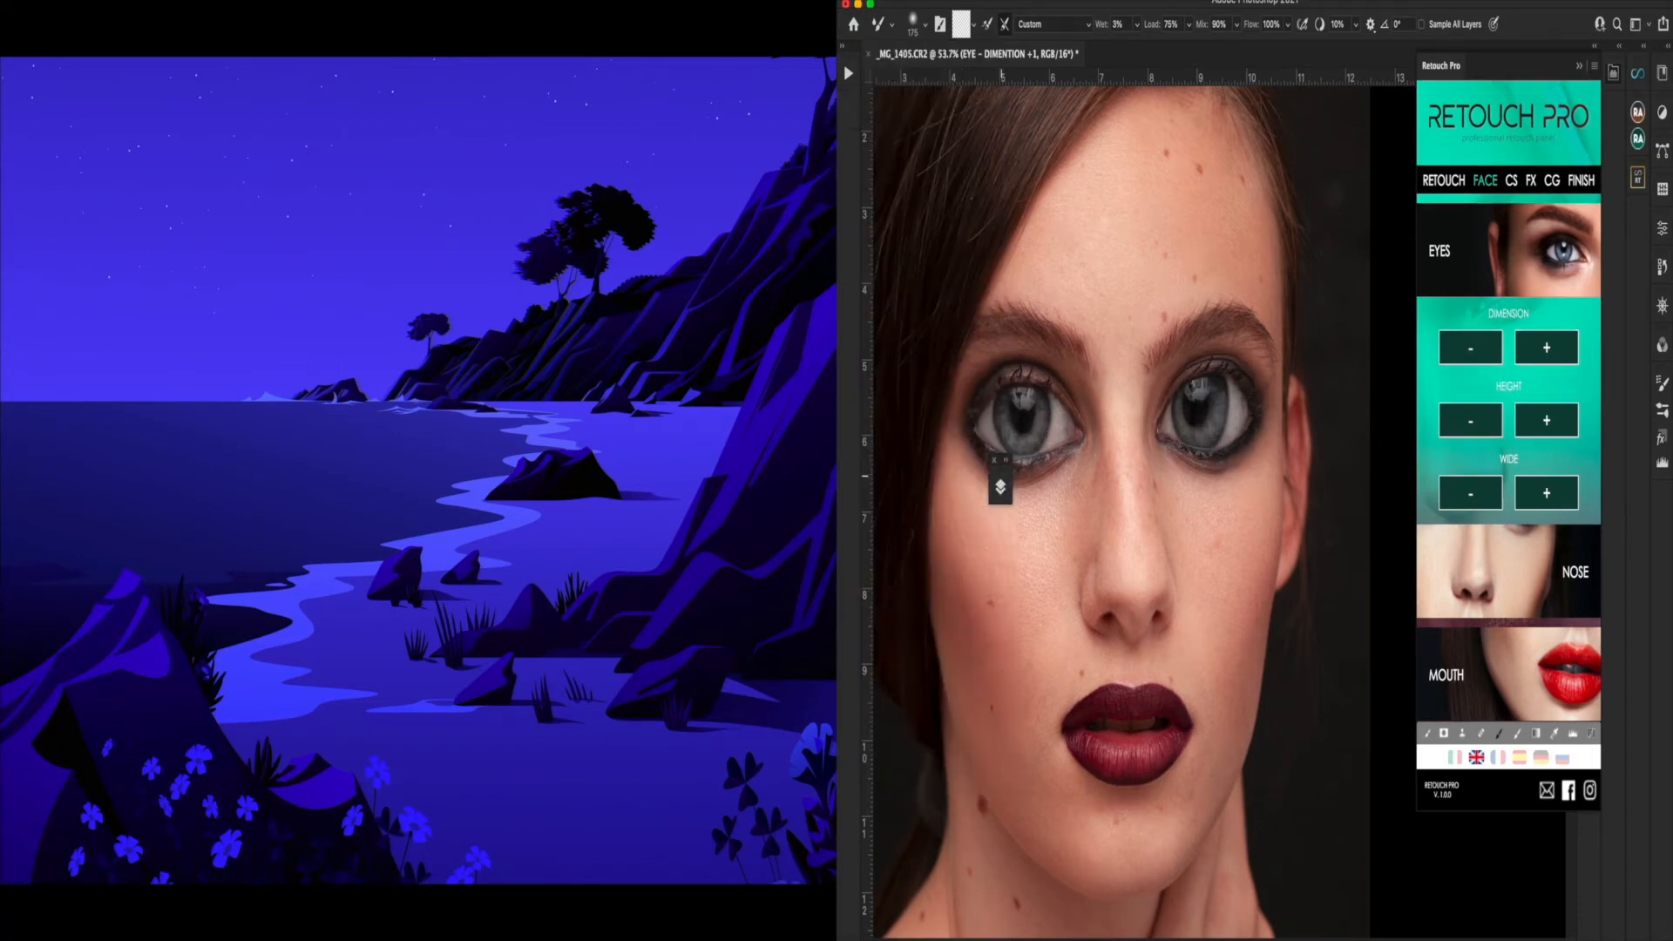
pyautogui.click(1000, 486)
pyautogui.moveTo(1005, 479); pyautogui.dragTo(850, 104)
pyautogui.click(843, 46)
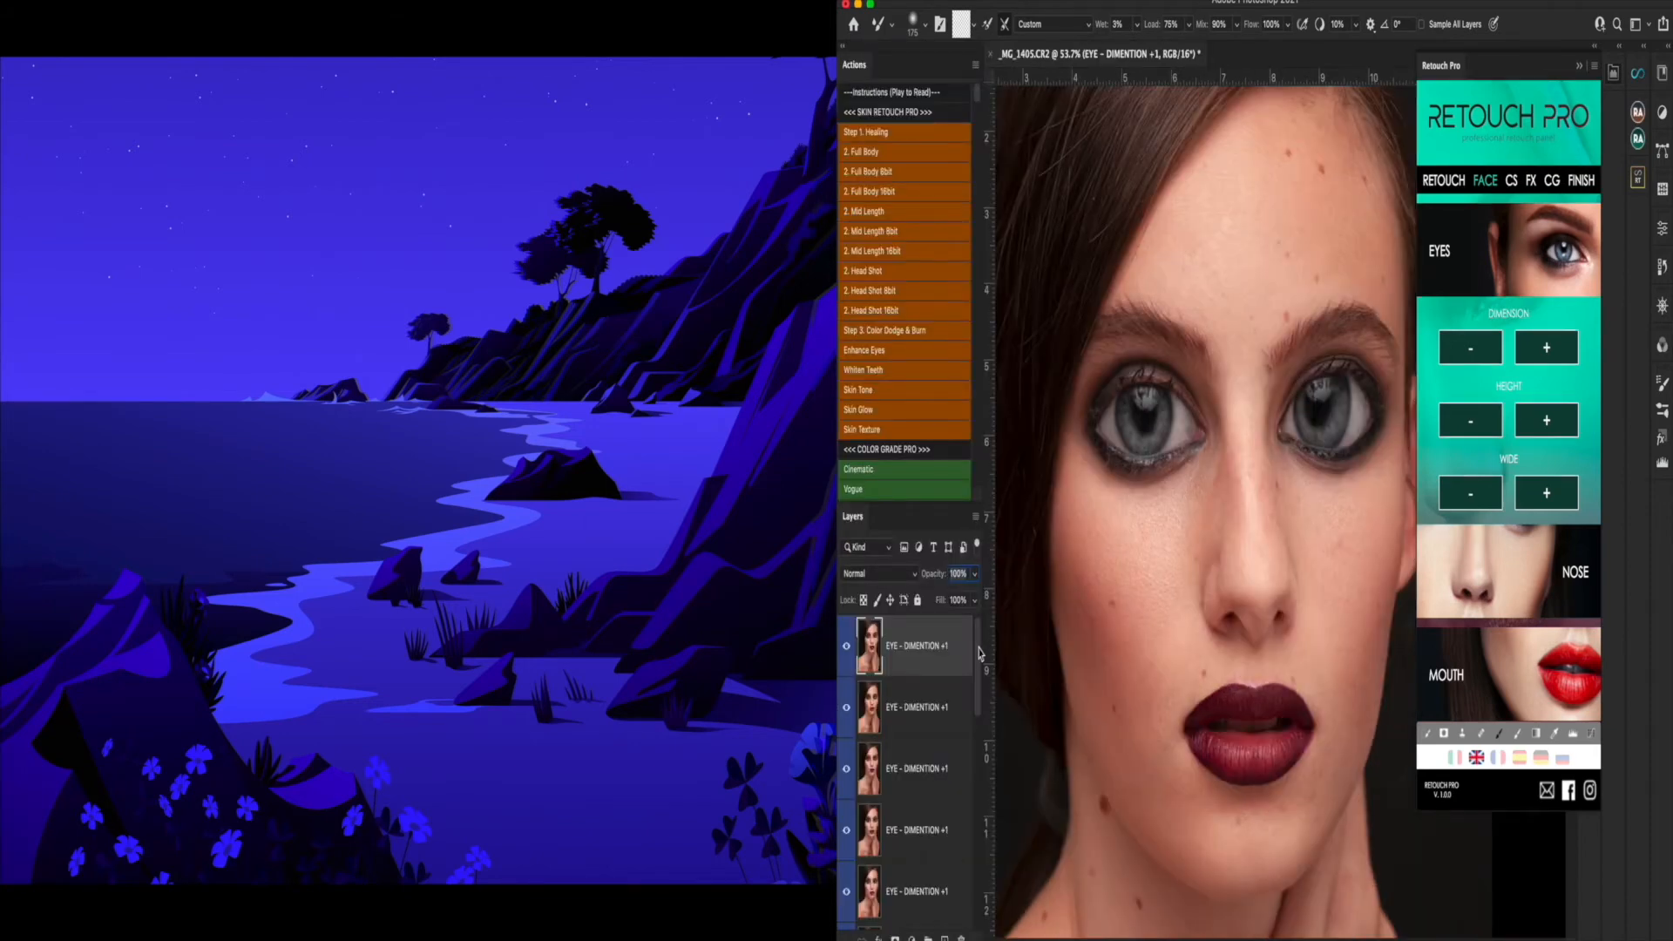
# - Hide the uppermost EYE - DIMENTION +1 layers one by one to compare the eye enlargement on the portrait
pyautogui.scroll(-3, 978, 778)
pyautogui.moveTo(975, 845); pyautogui.dragTo(975, 665)
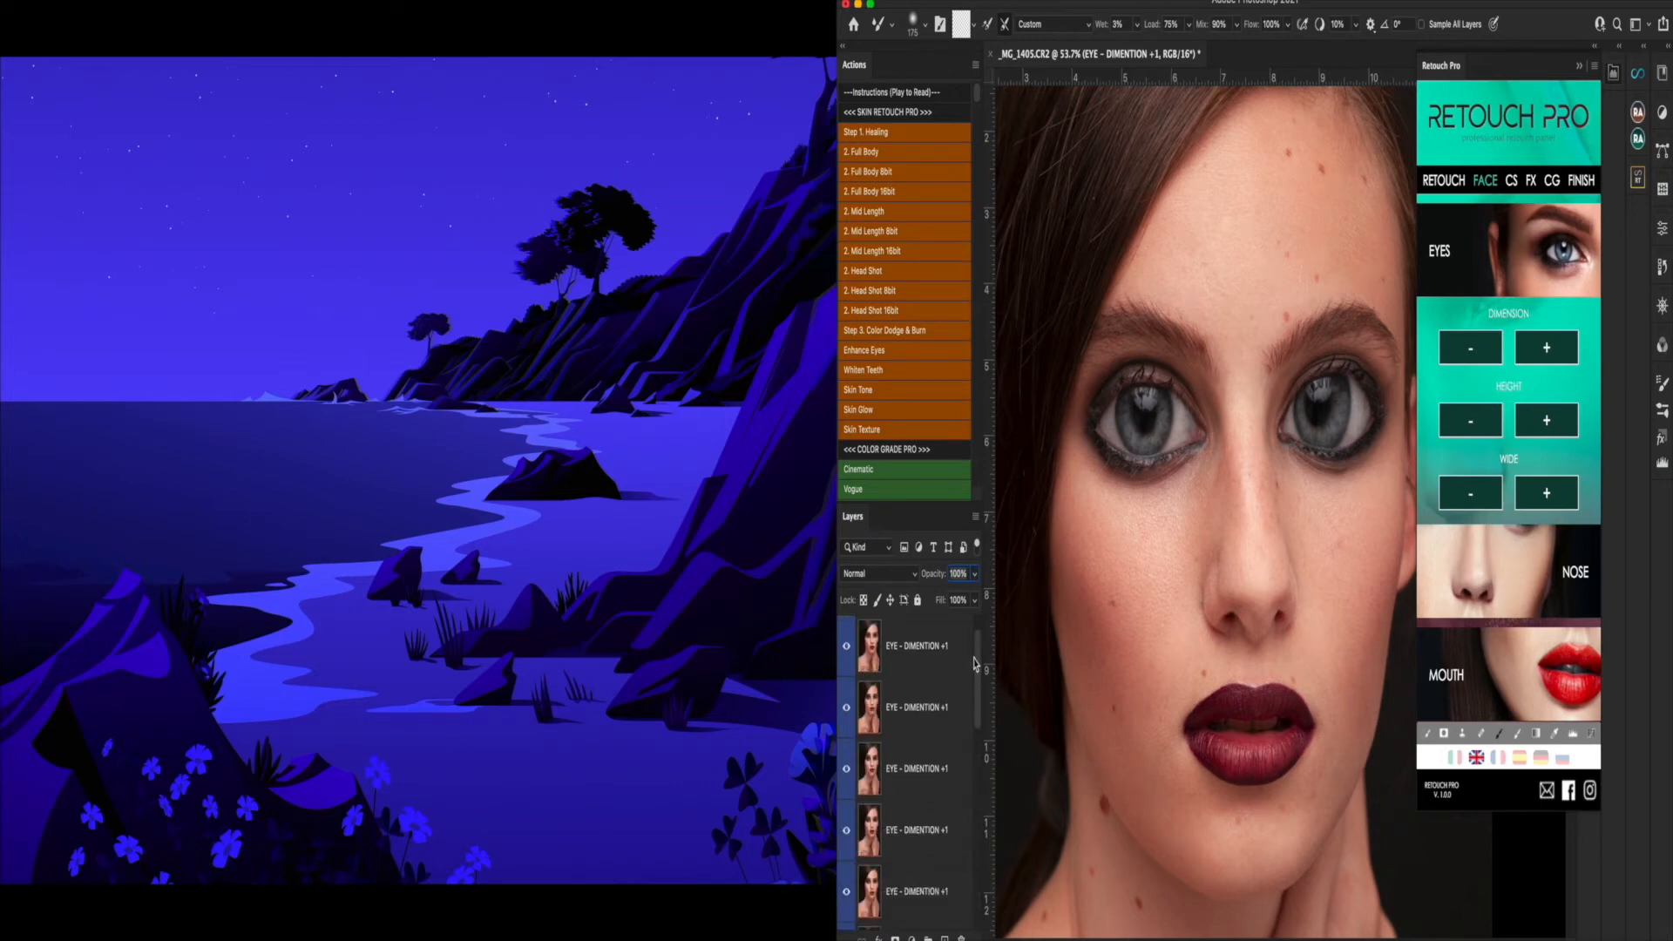
pyautogui.click(847, 646)
pyautogui.click(846, 707)
pyautogui.moveTo(980, 708); pyautogui.dragTo(974, 814)
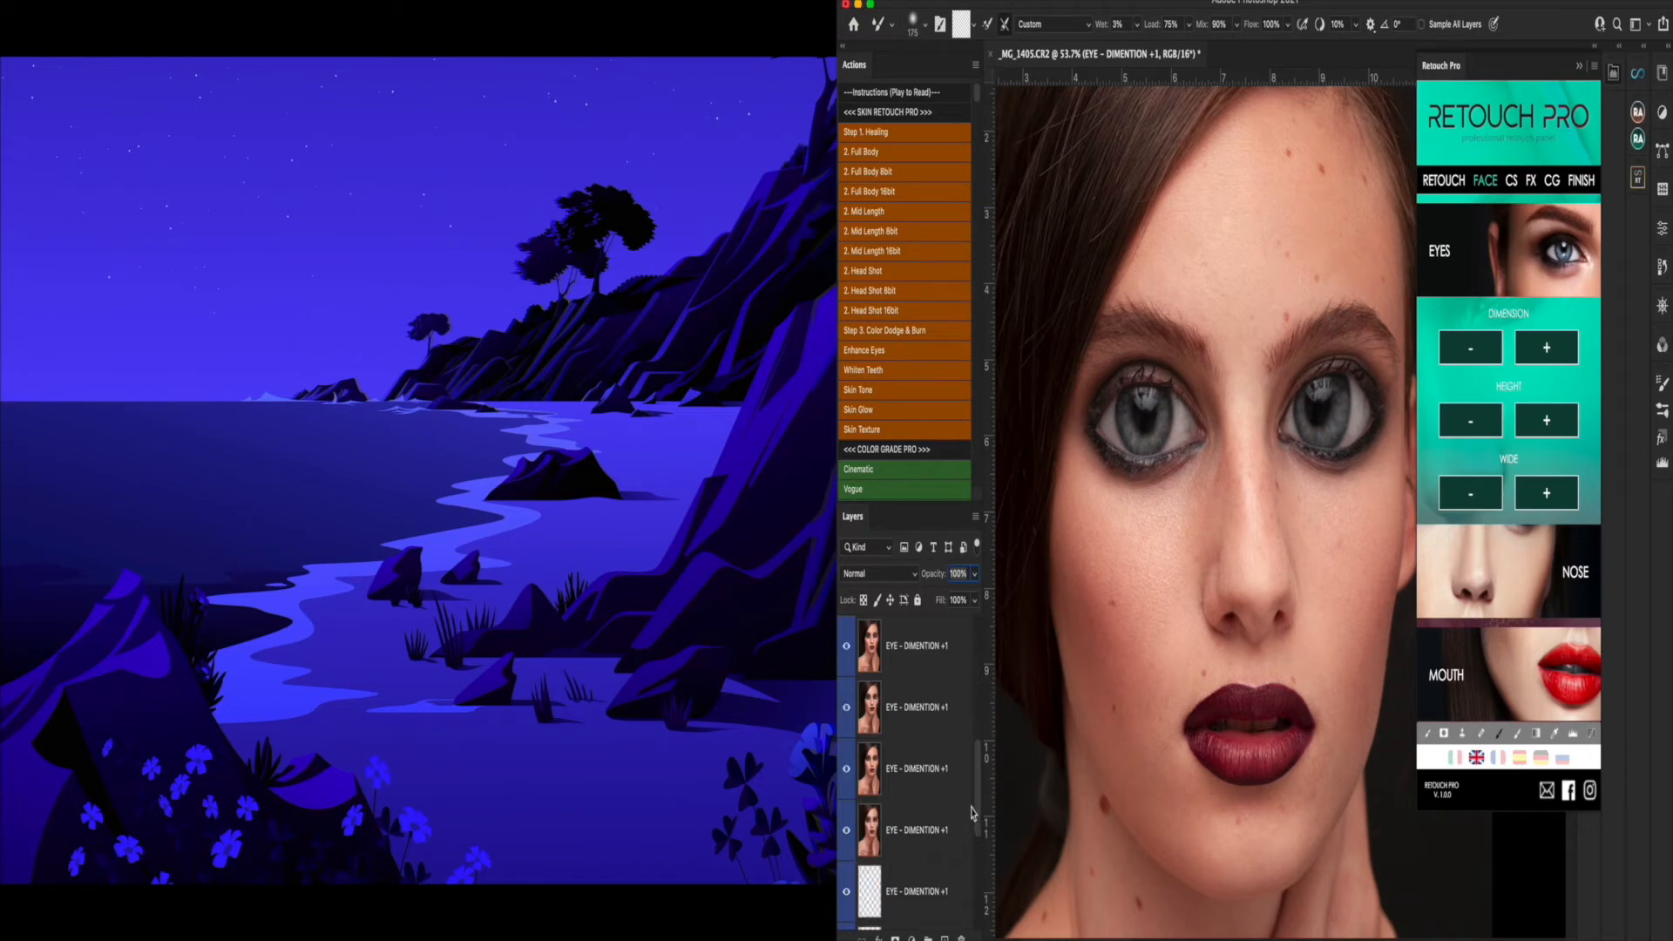
pyautogui.moveTo(976, 800); pyautogui.dragTo(973, 668)
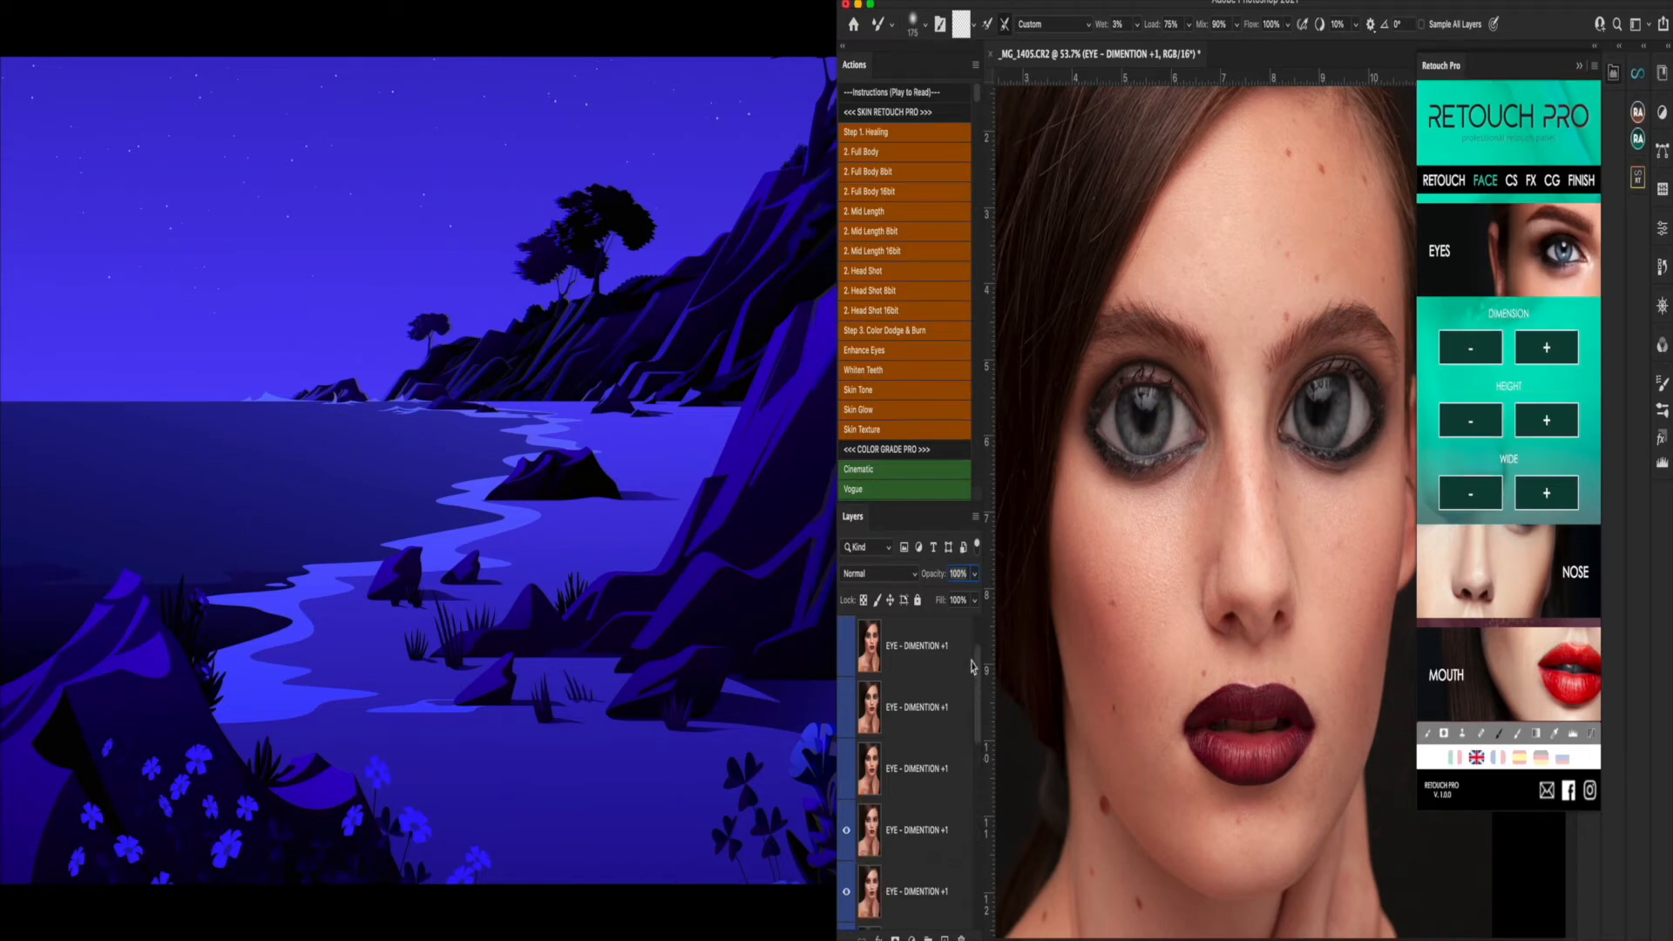
pyautogui.click(847, 646)
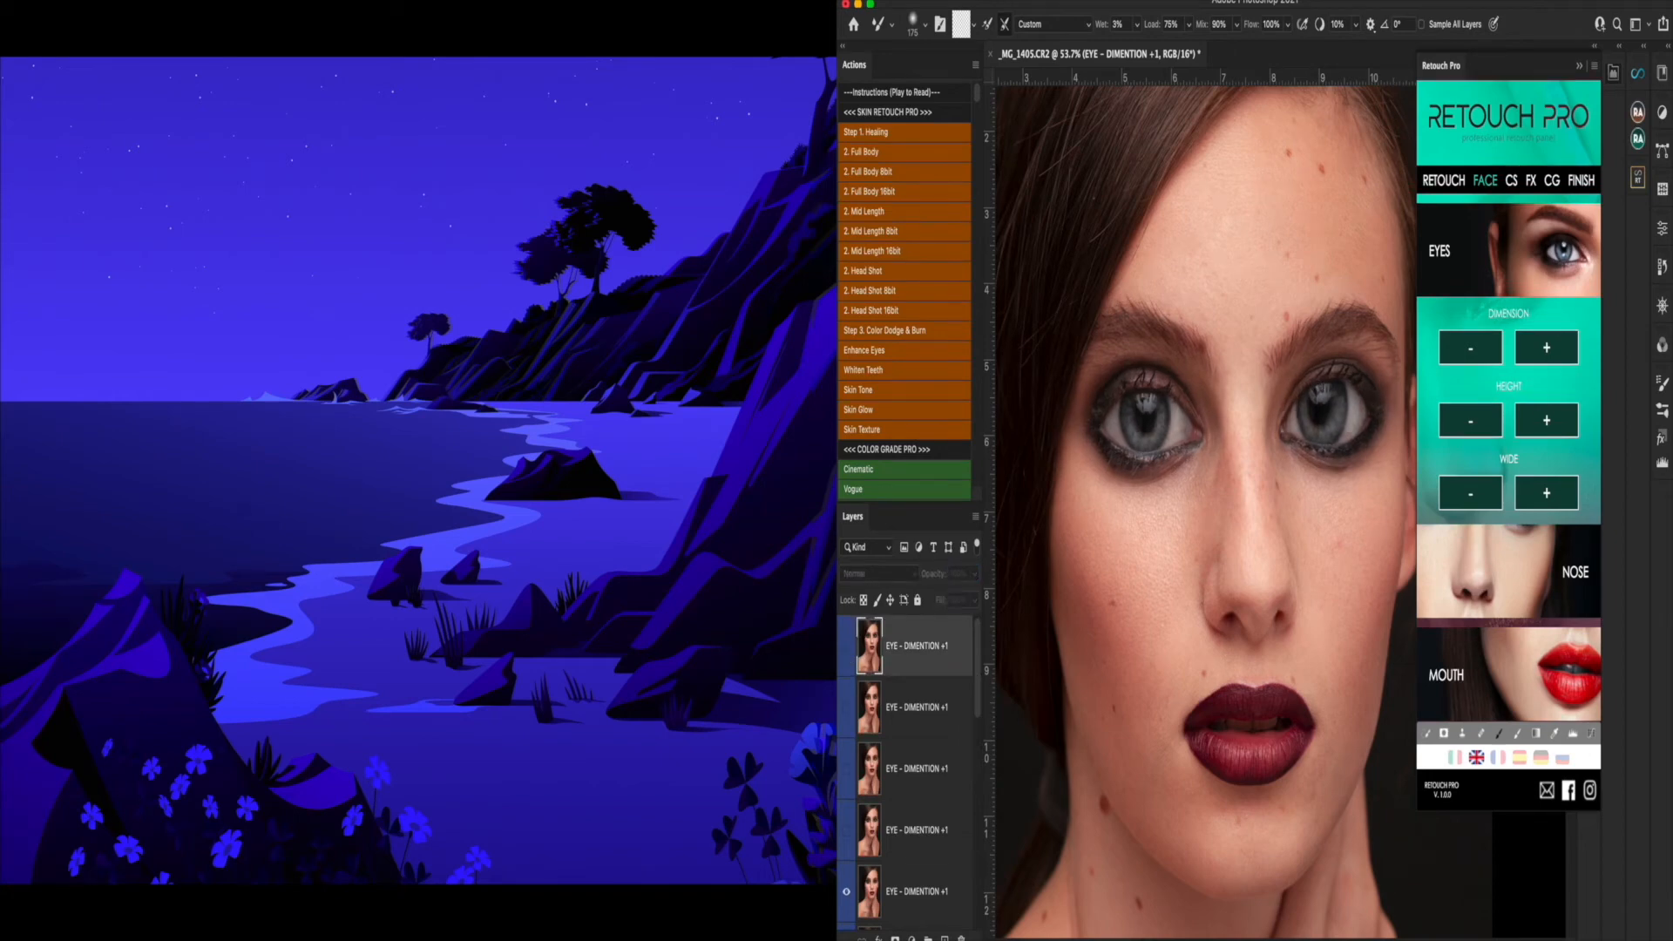
# - Delete all the EYE - DIMENTION +1 layers above Layer 1
pyautogui.moveTo(976, 653); pyautogui.dragTo(973, 854)
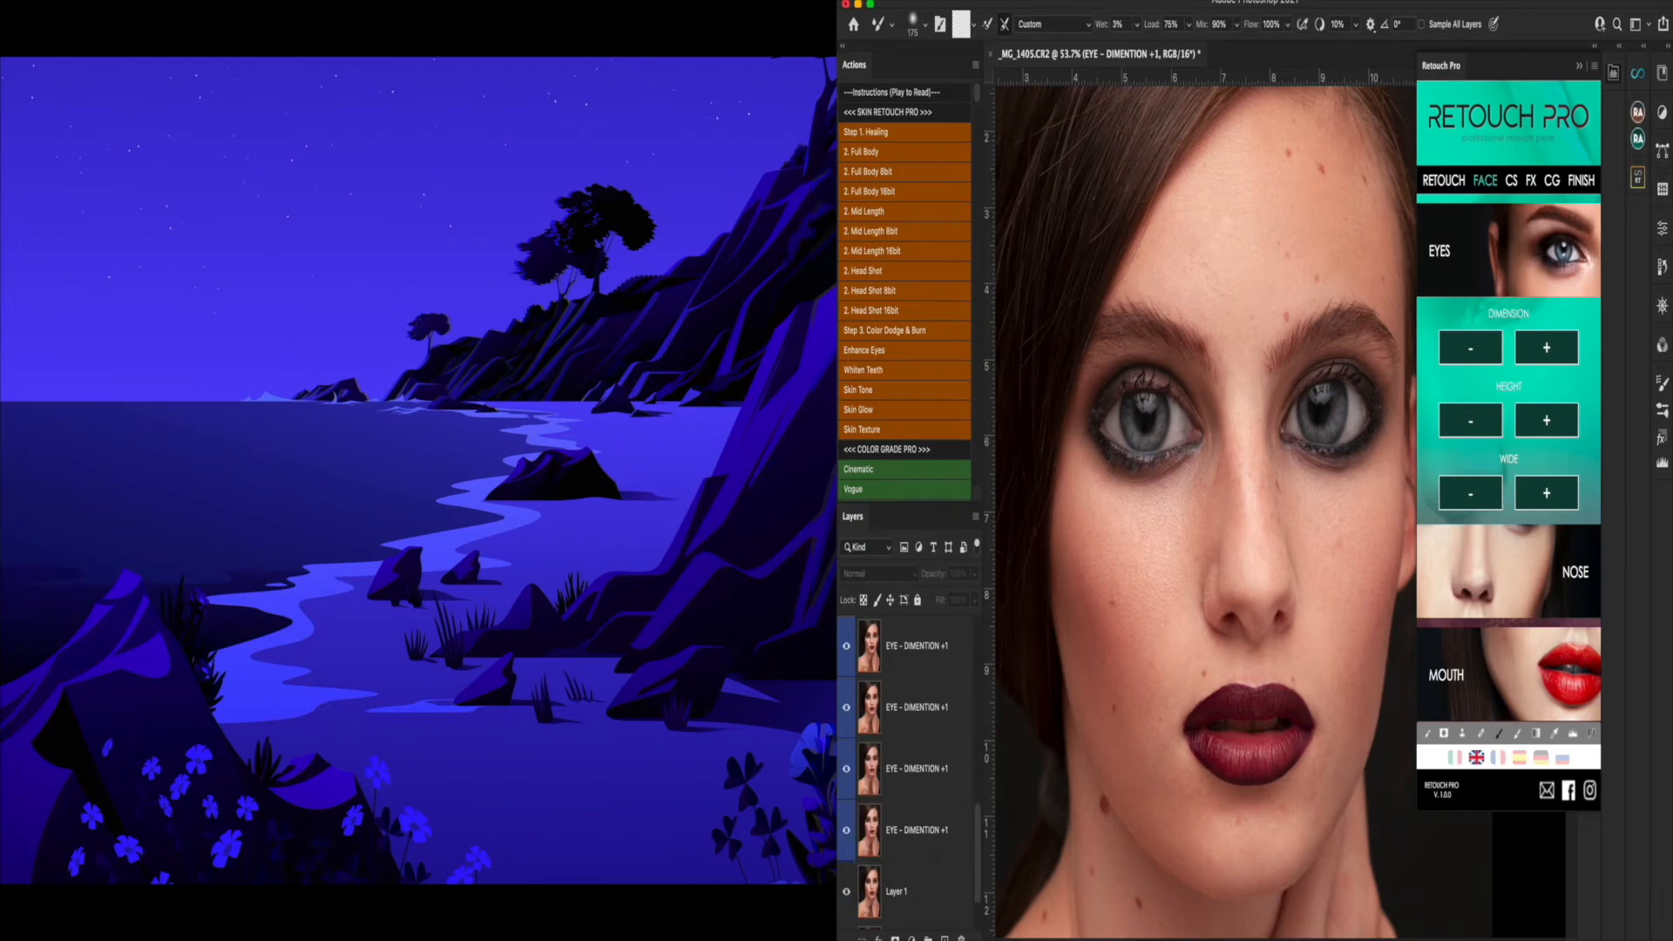
pyautogui.keyDown('shift'); pyautogui.click(935, 835); pyautogui.keyUp('shift')
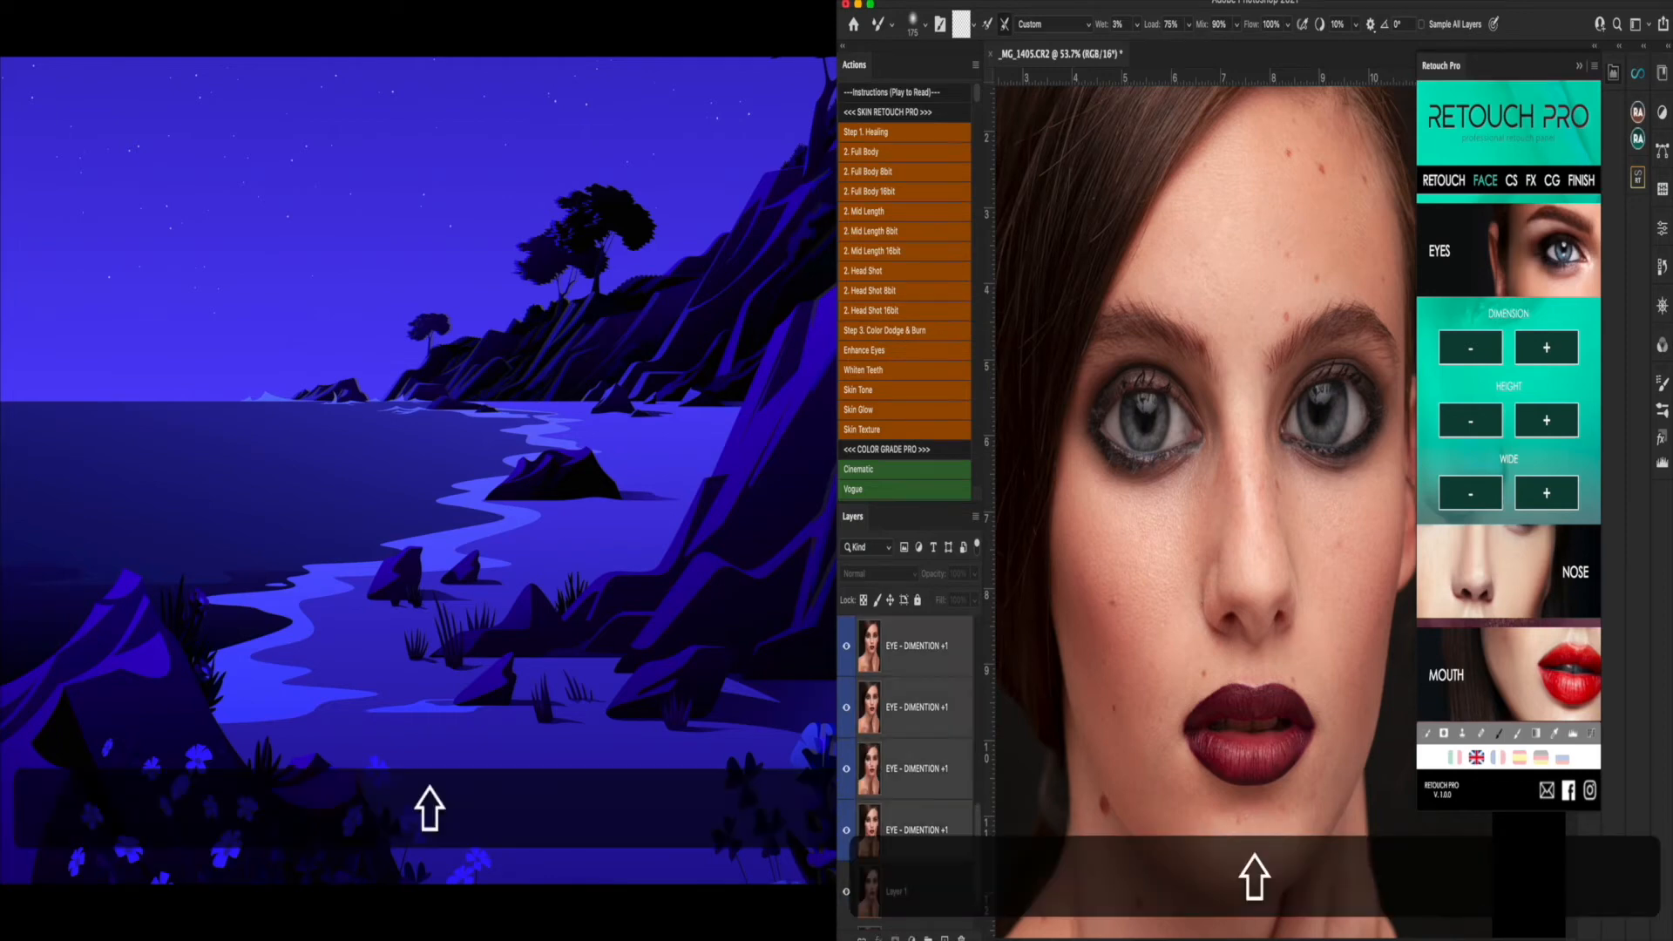
pyautogui.press('BackSpace')
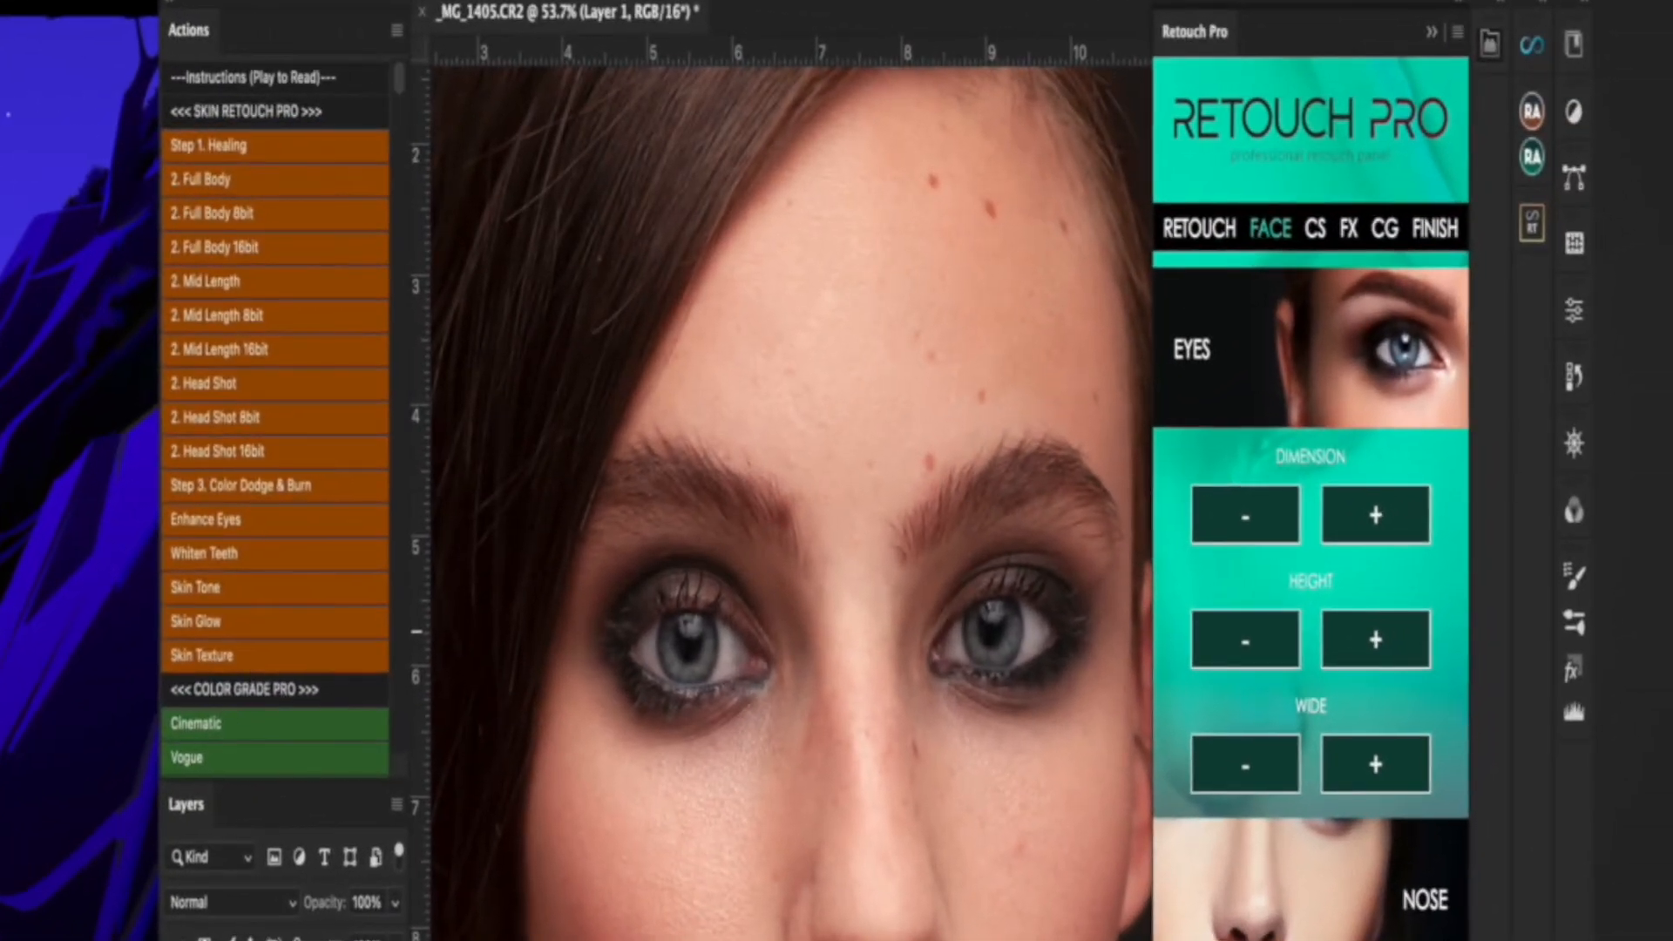
# - Try increasing the eye height, then widen the eyes by one step on a layer above Layer 1
pyautogui.click(1376, 639)
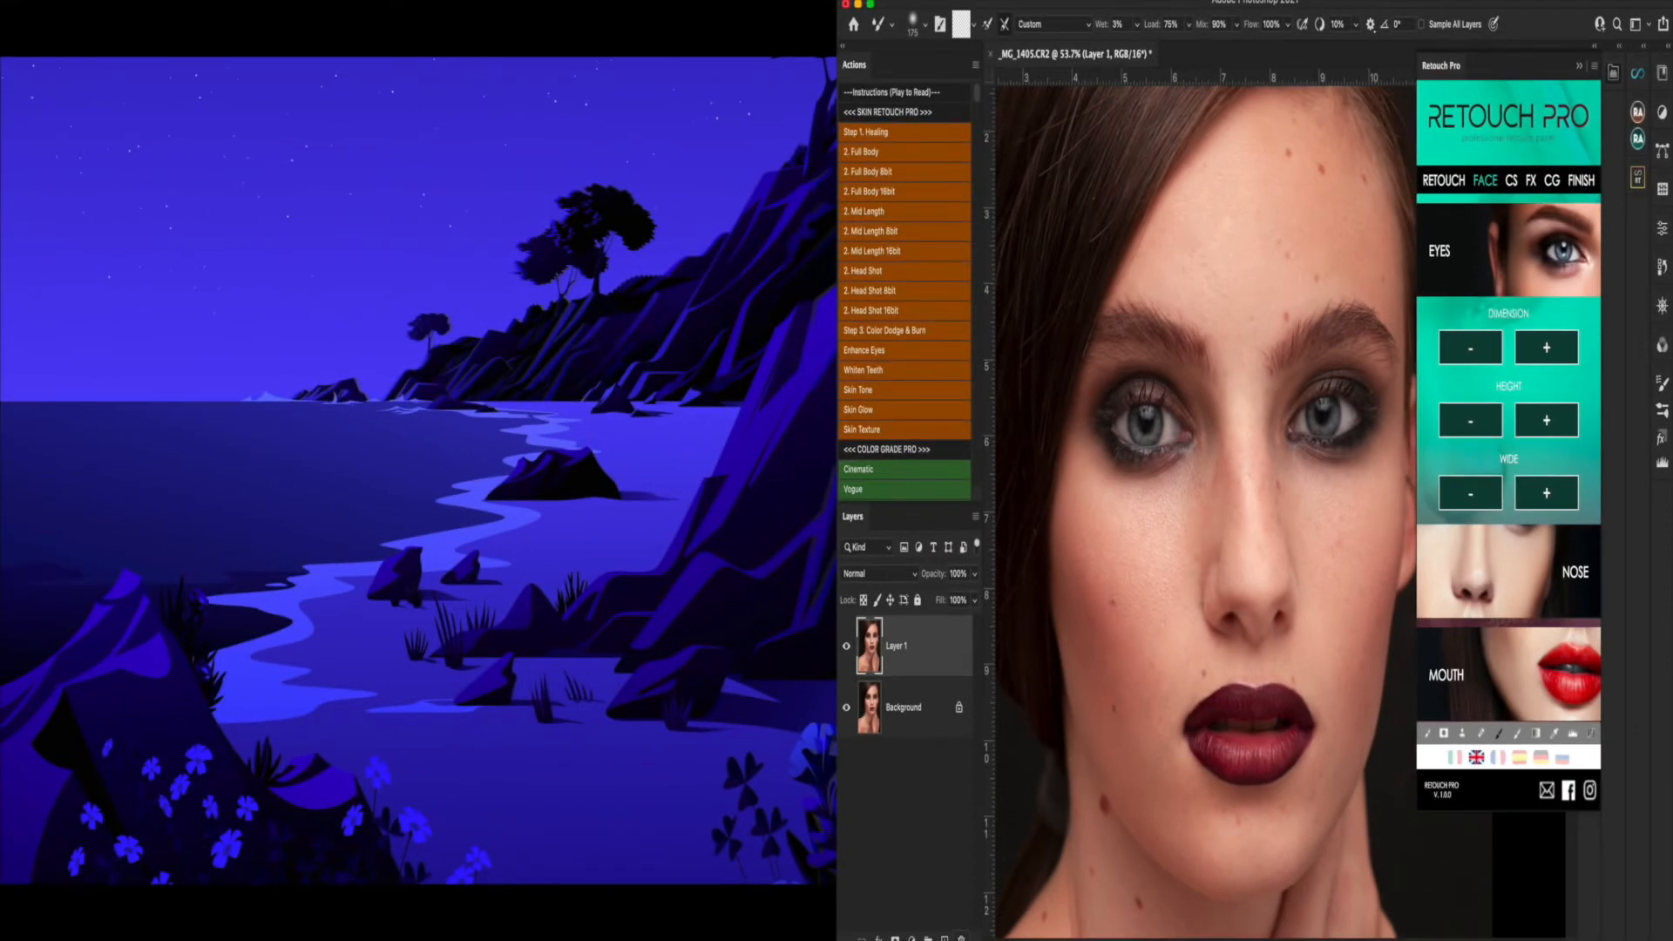
pyautogui.click(1560, 494)
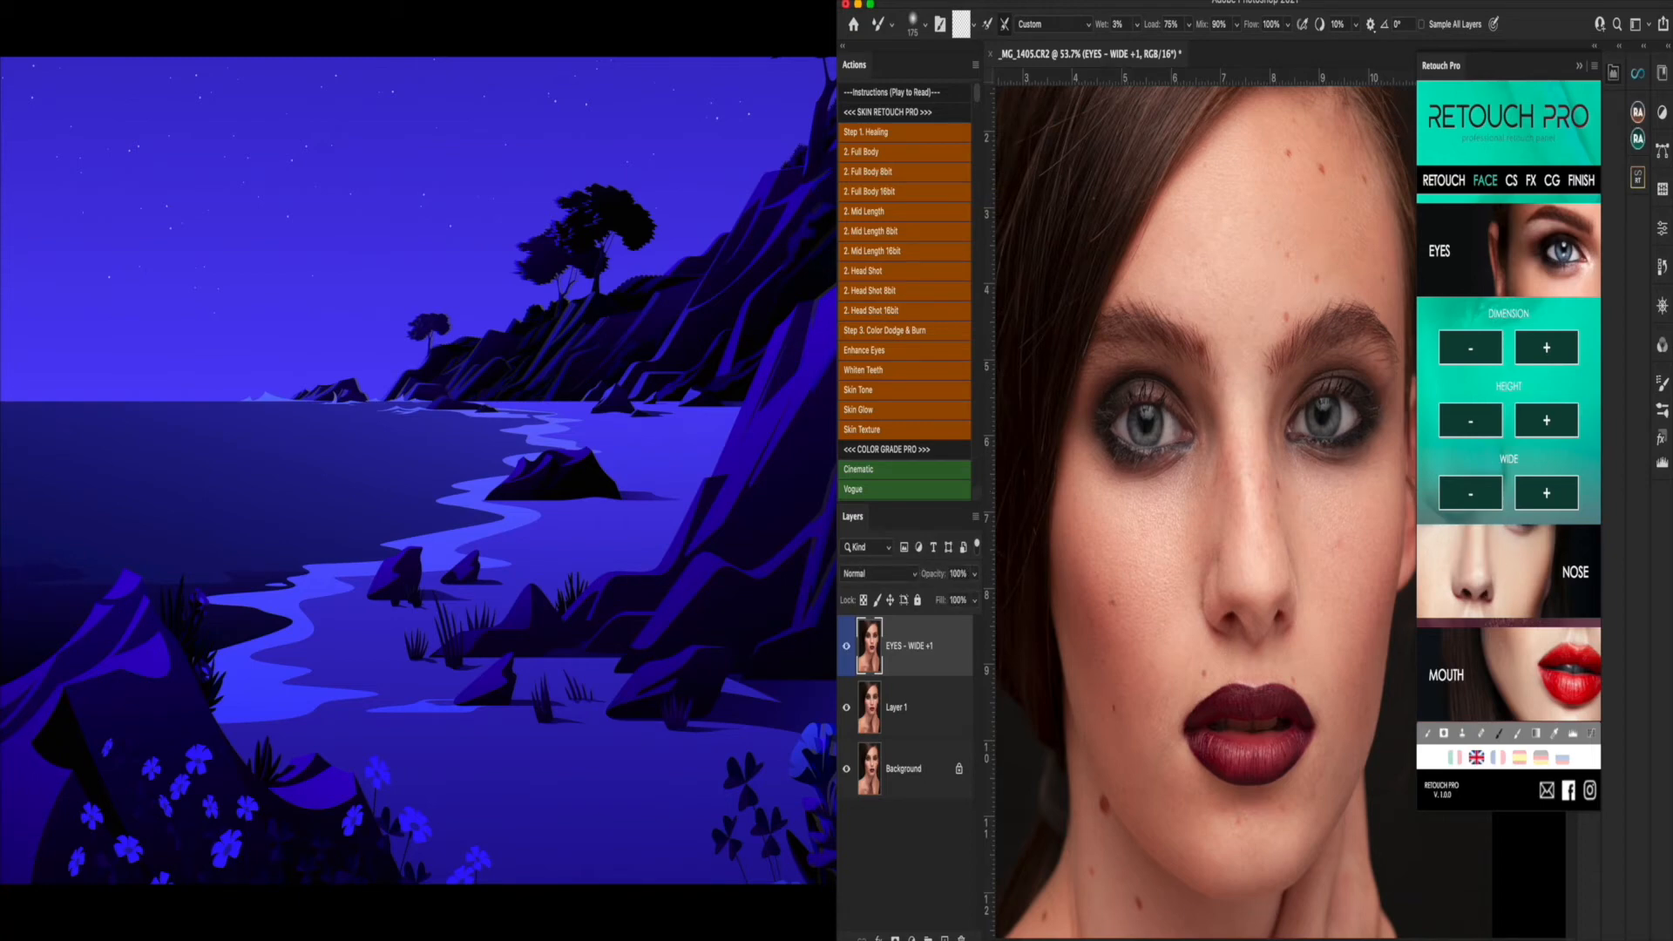
# - Try narrowing the nose by one step, then close the nose controls and open the mouth controls
pyautogui.click(1561, 562)
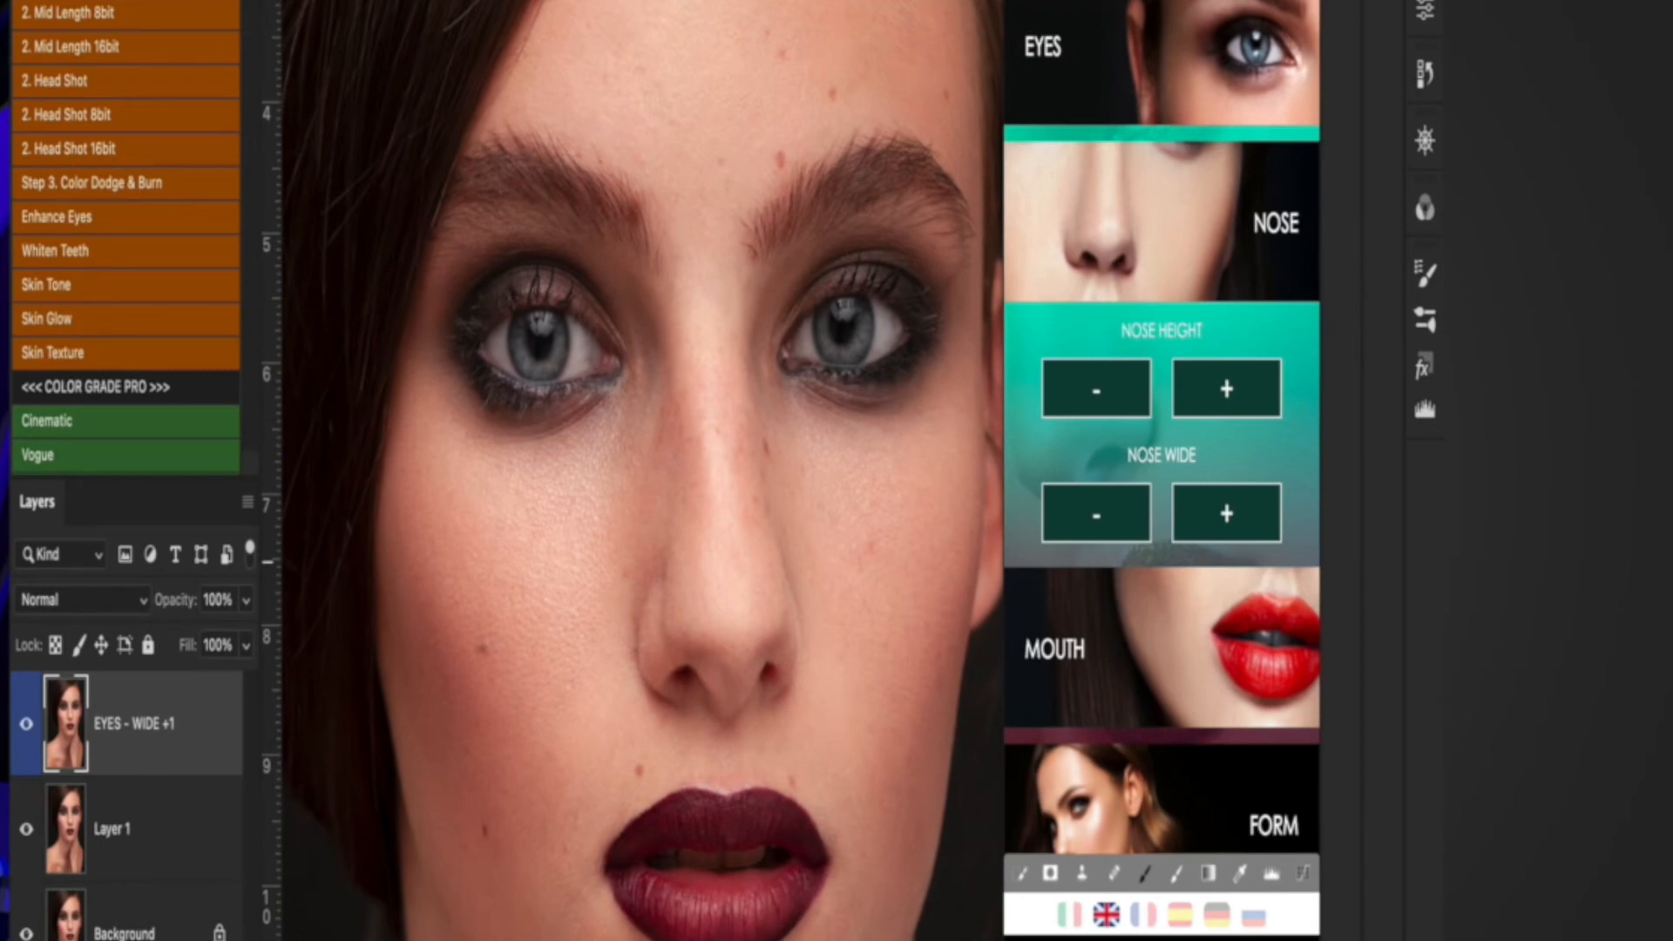
pyautogui.click(1097, 514)
pyautogui.click(1164, 226)
pyautogui.click(1164, 379)
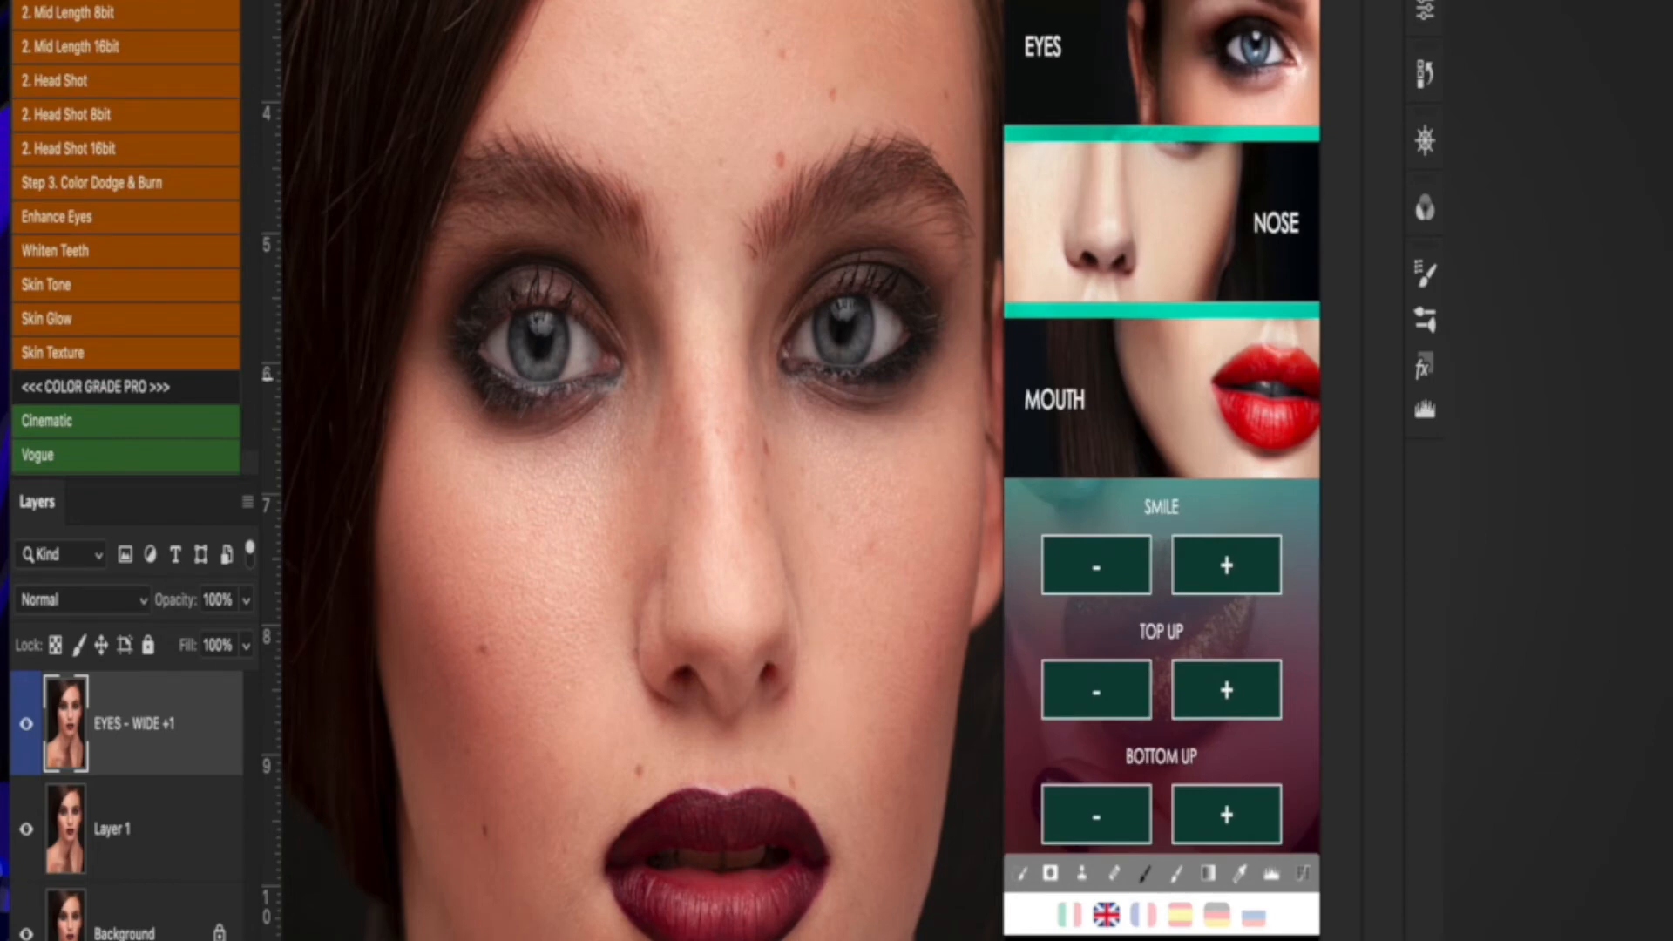
# - Try increasing the smile by one step on the portrait
pyautogui.click(1239, 562)
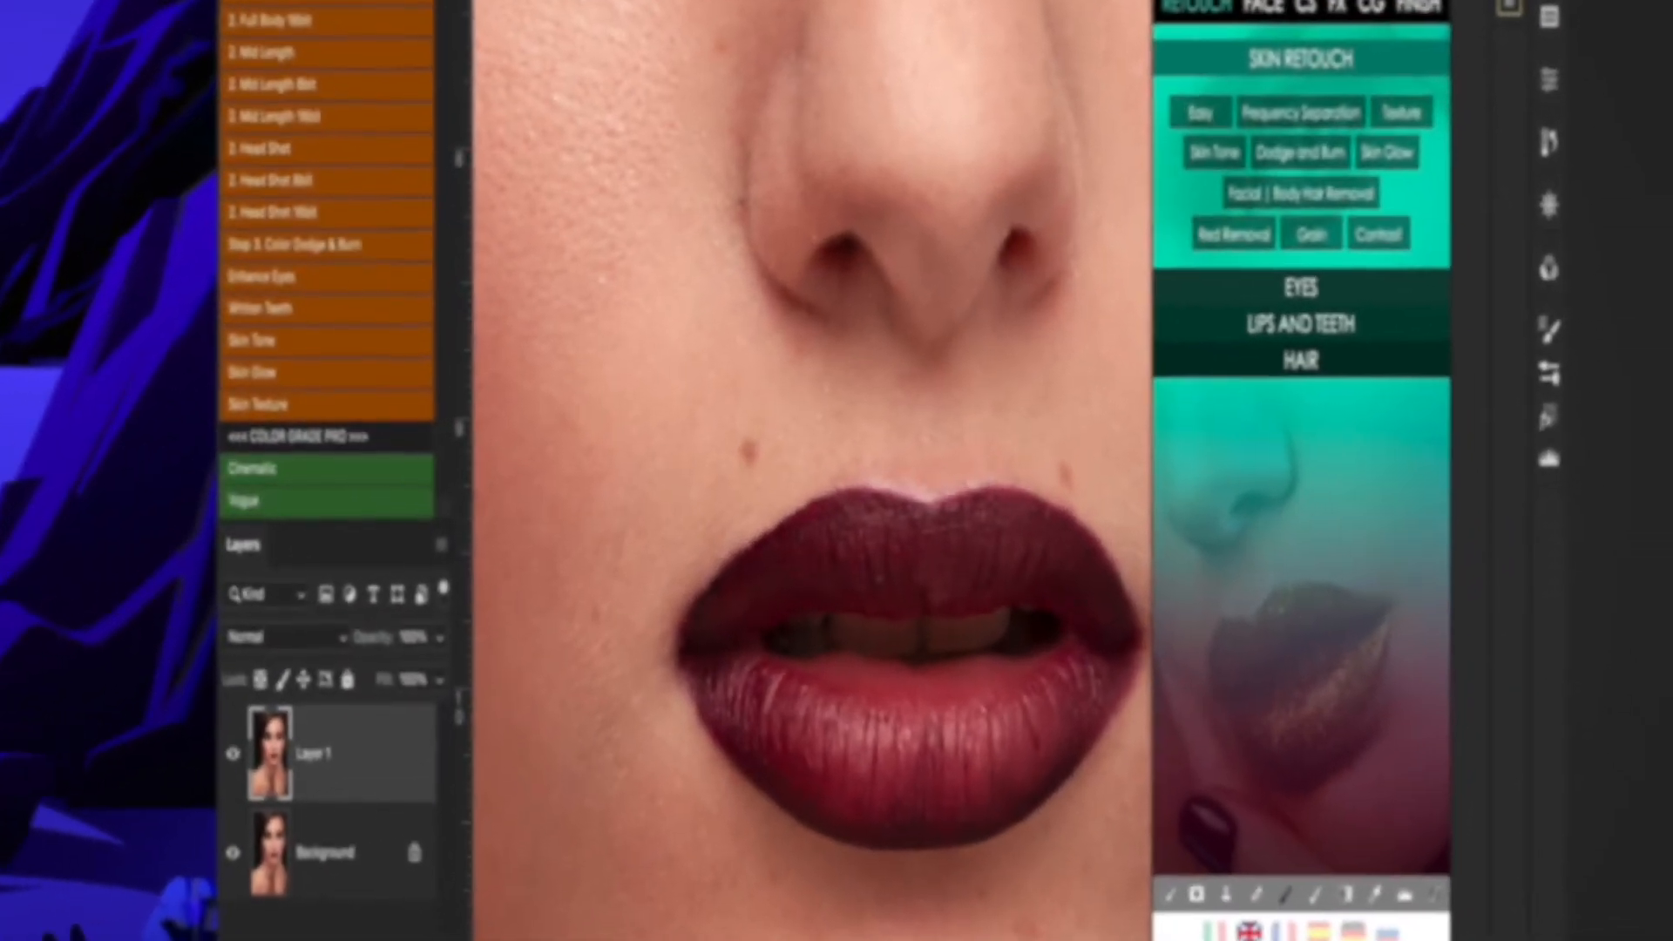
pyautogui.hscroll(-1, 748, 470)
pyautogui.hscroll(4, 748, 470)
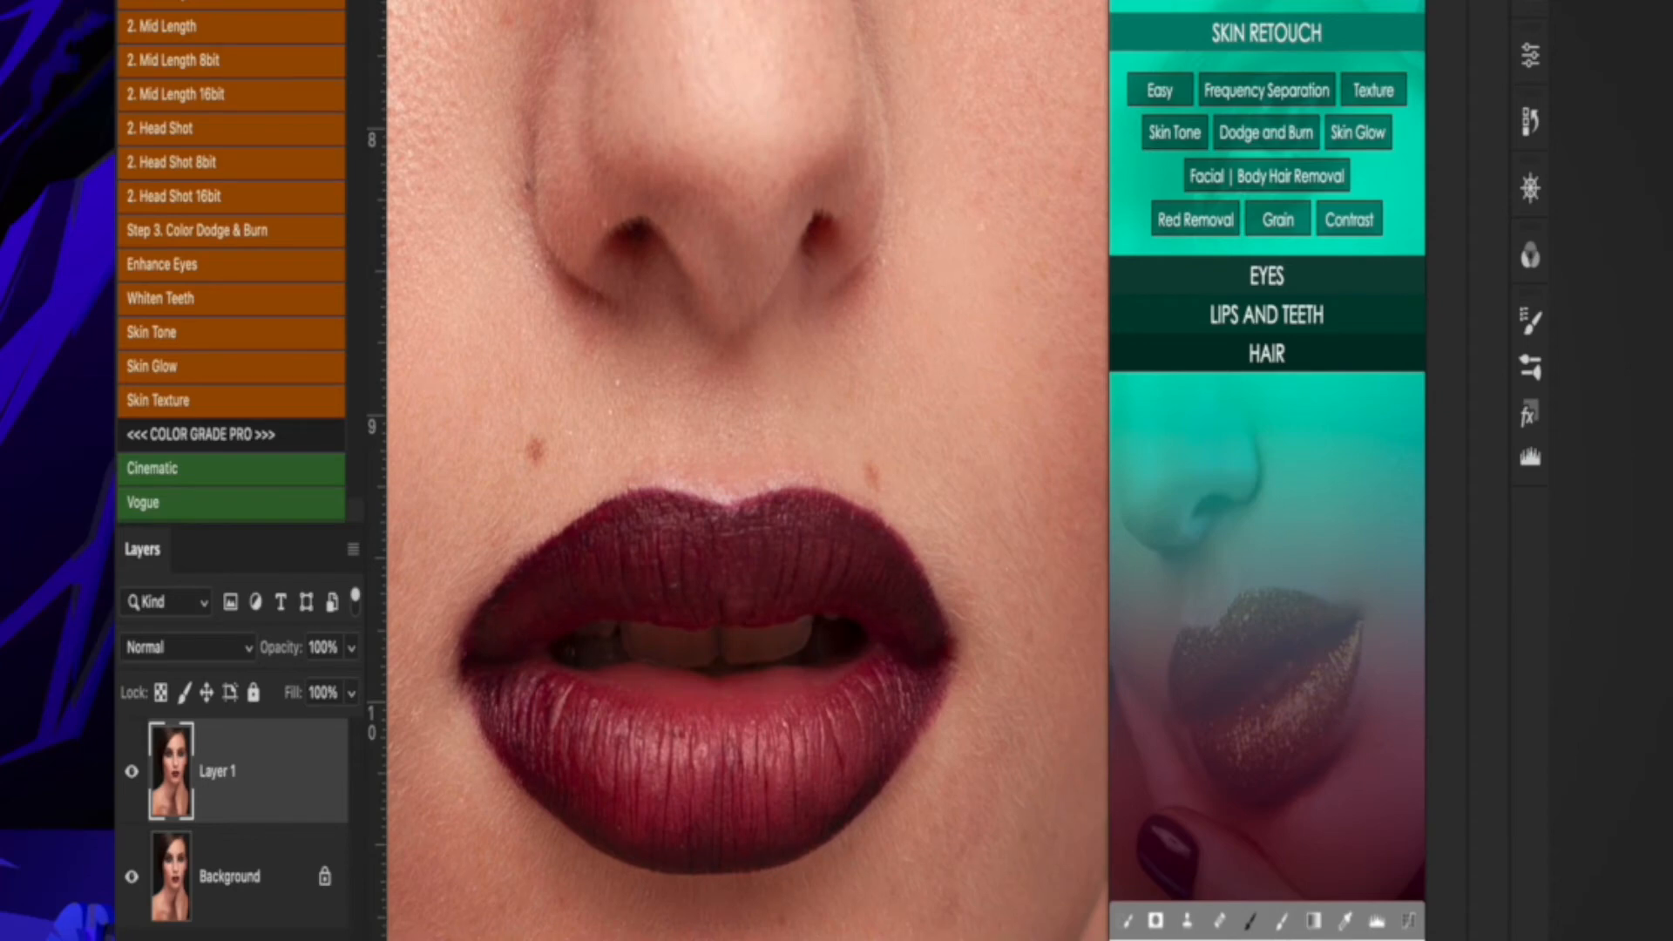
# - Open the mouth controls of the Face functions and try raising the top lip by one step
pyautogui.click(1302, 318)
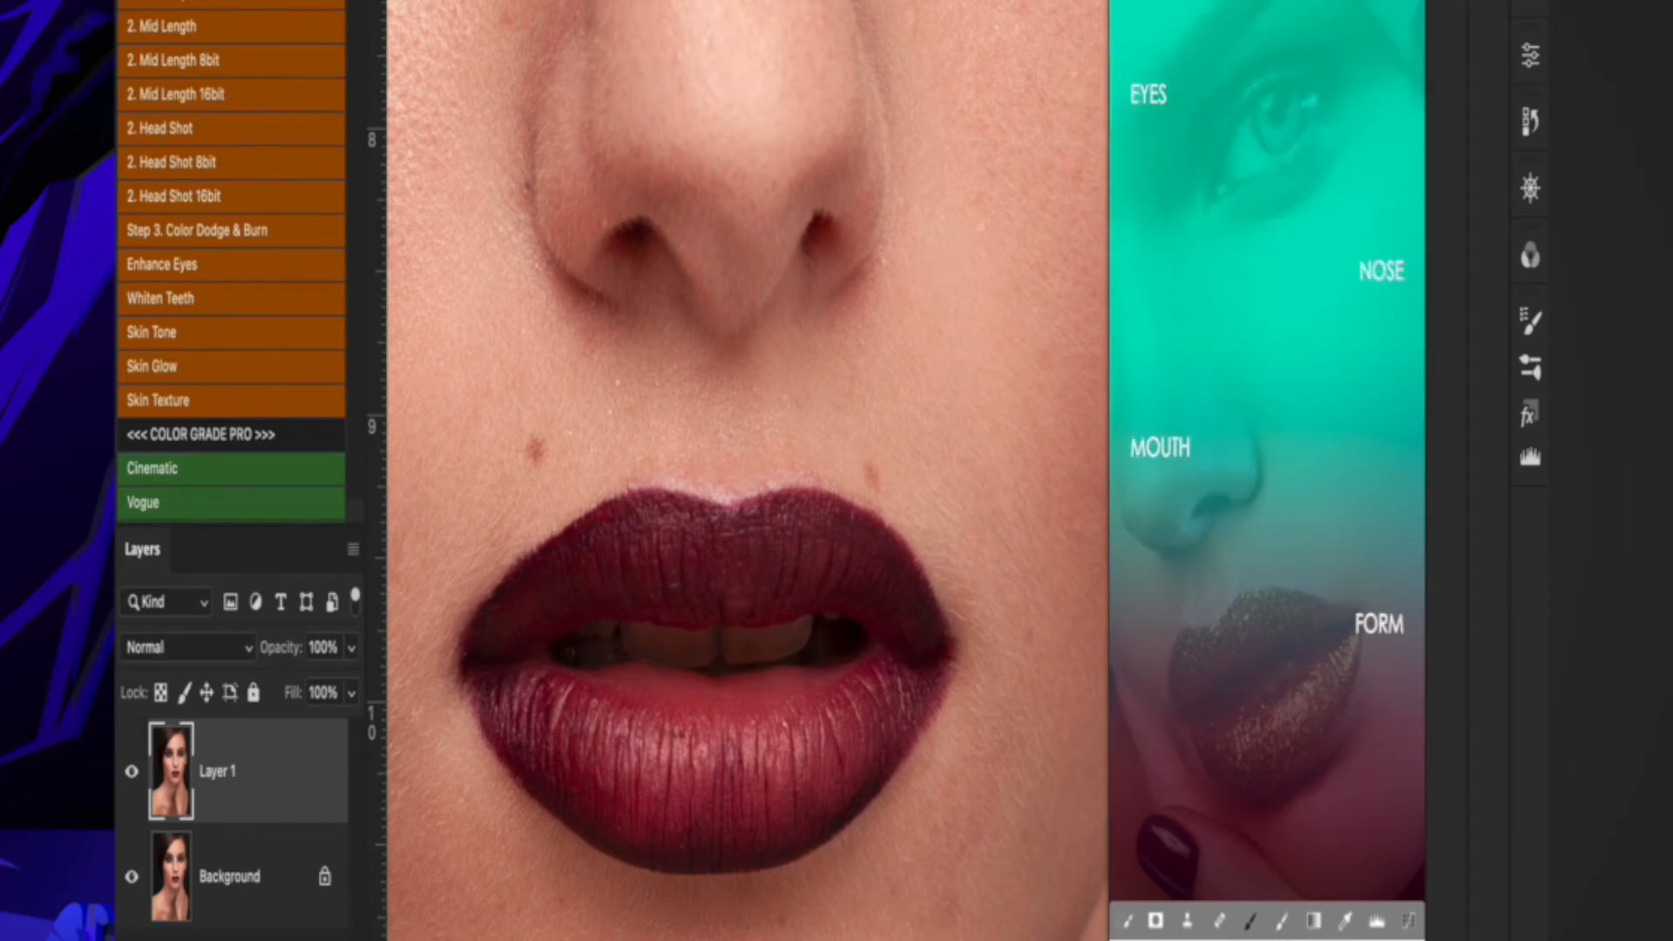
pyautogui.click(1281, 464)
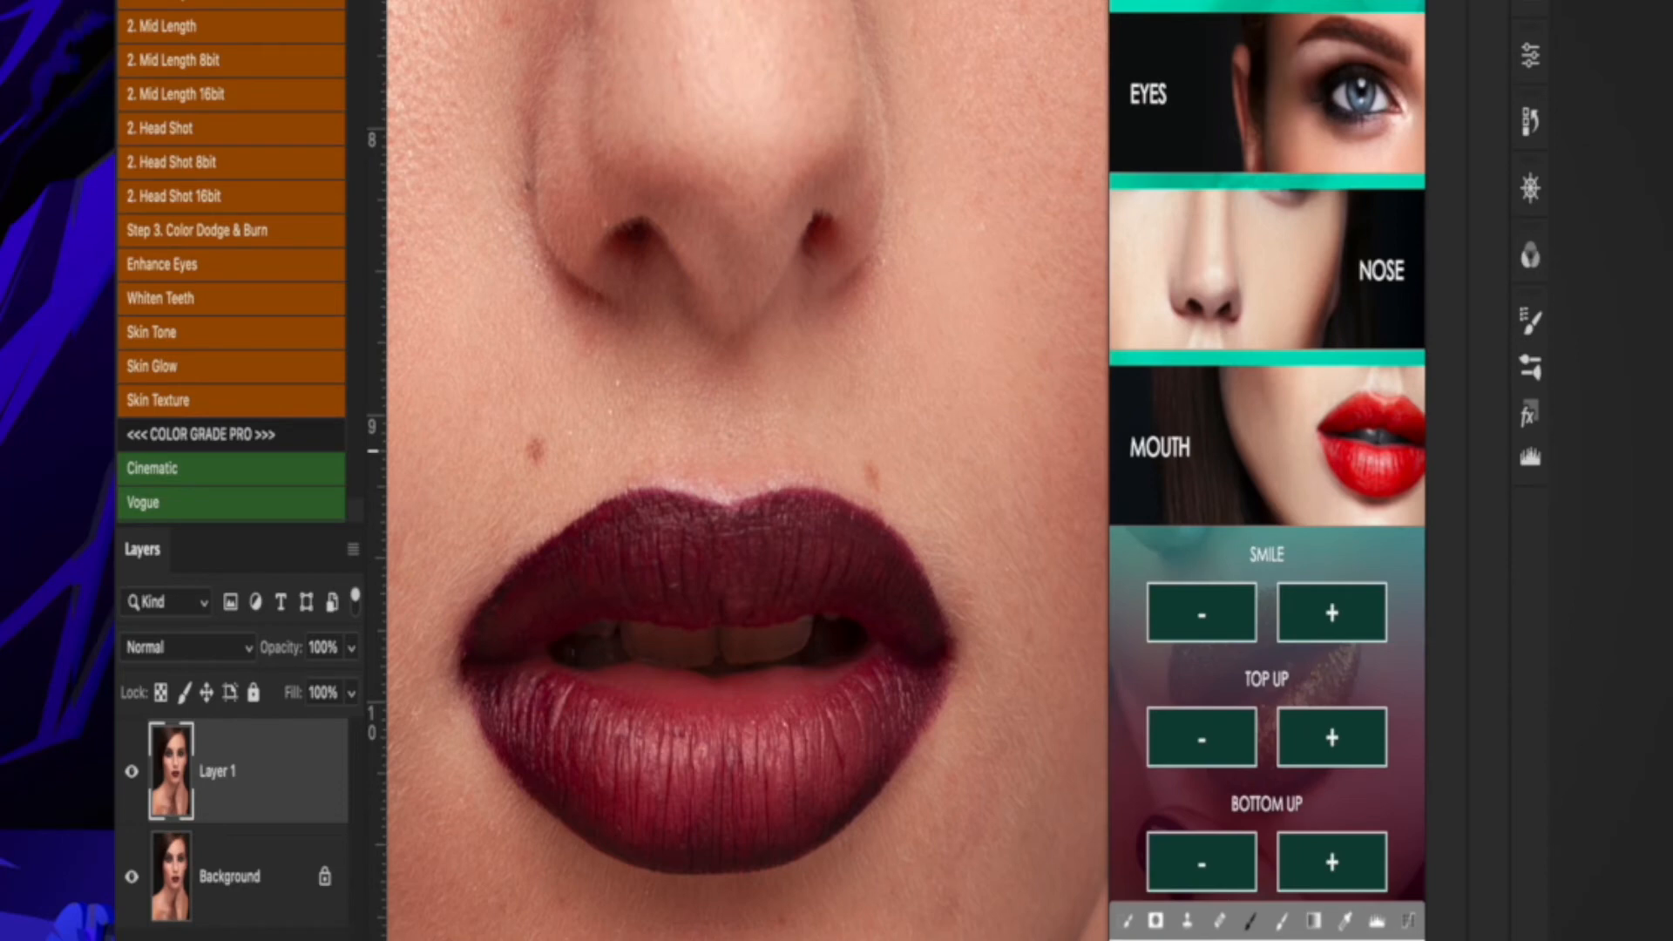
pyautogui.click(1332, 735)
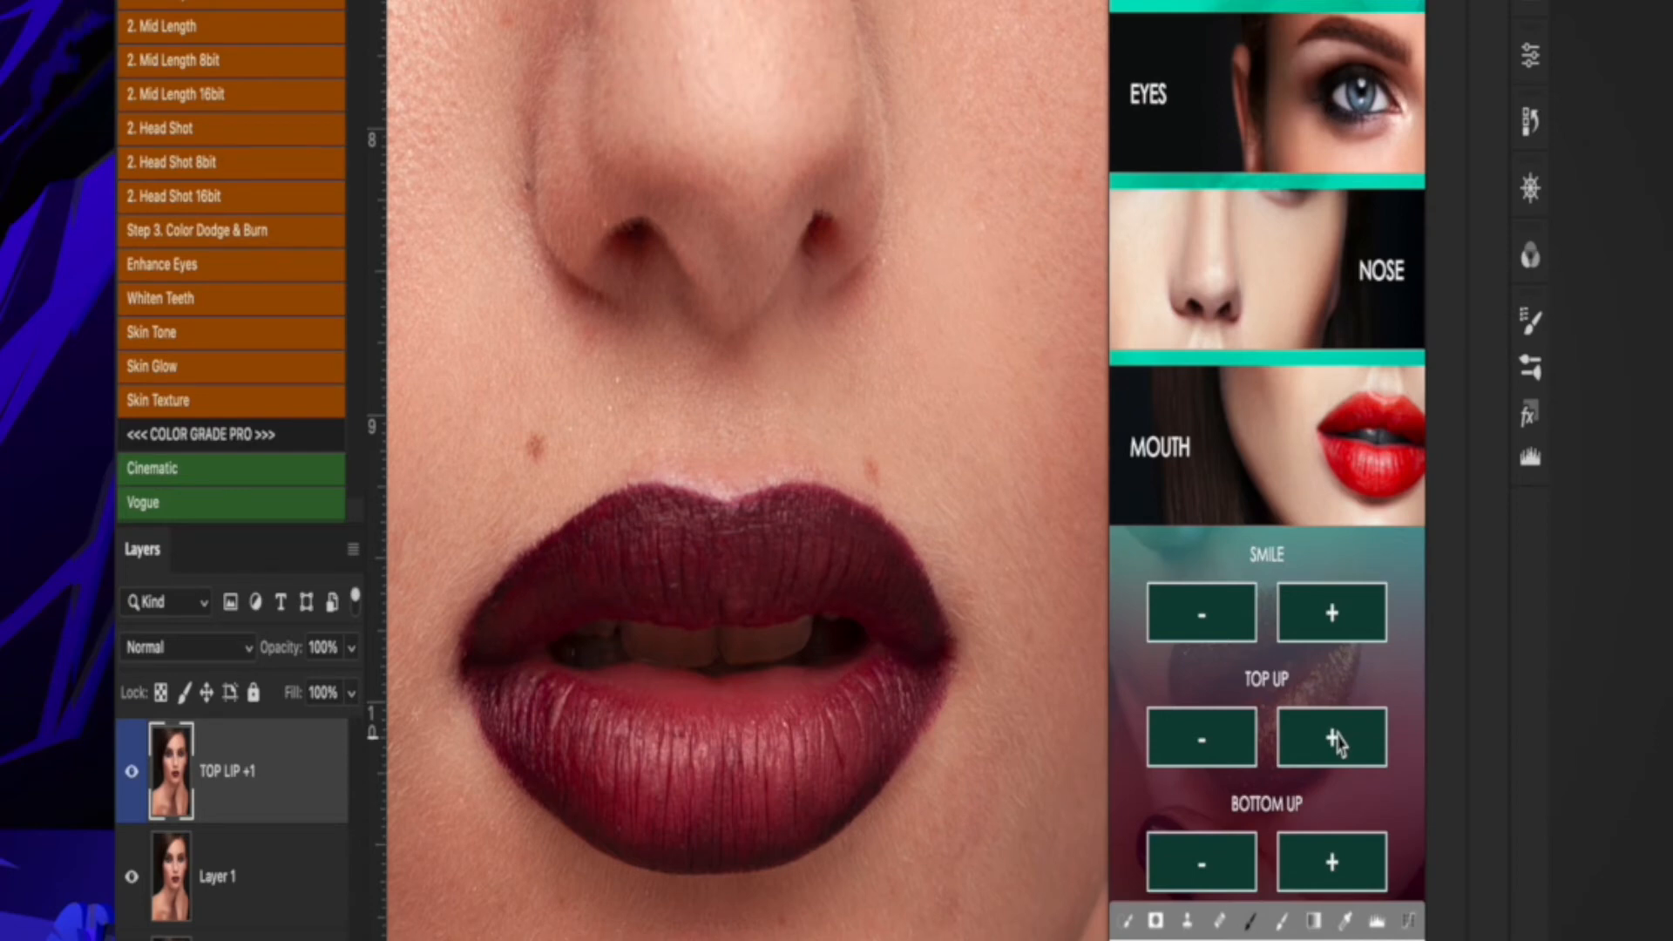
# - Toggle the visibility of the TOP LIP +1 layer to compare the upper lip before and after
pyautogui.click(132, 880)
pyautogui.click(131, 877)
pyautogui.click(131, 771)
pyautogui.click(132, 771)
pyautogui.click(132, 771)
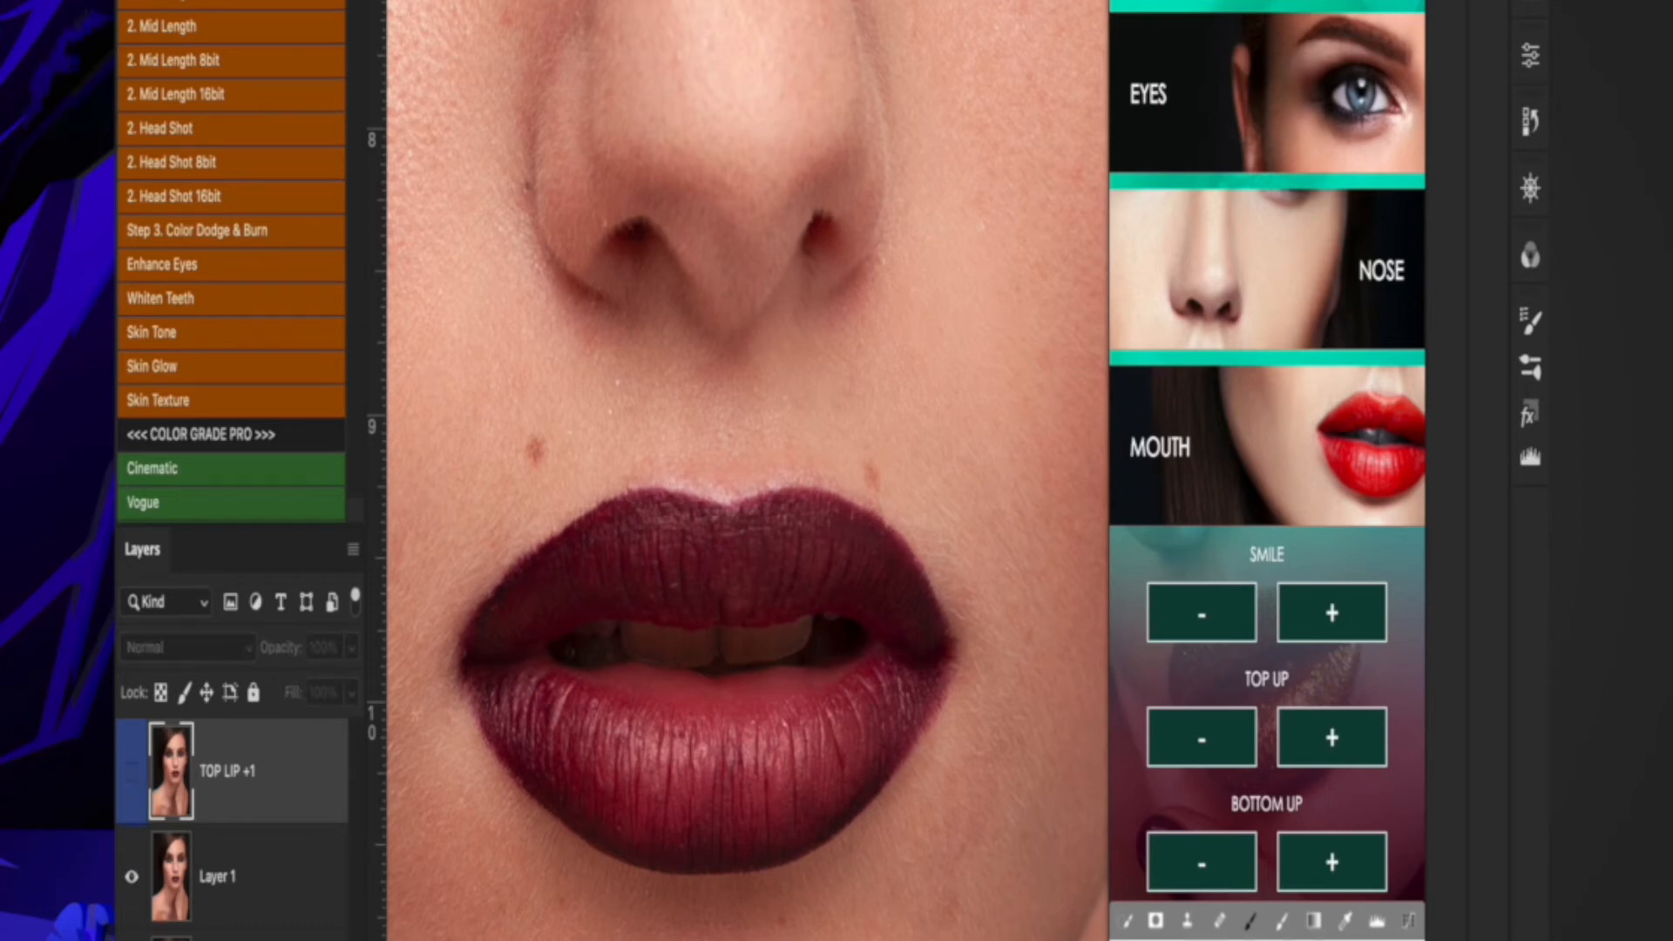
pyautogui.click(131, 771)
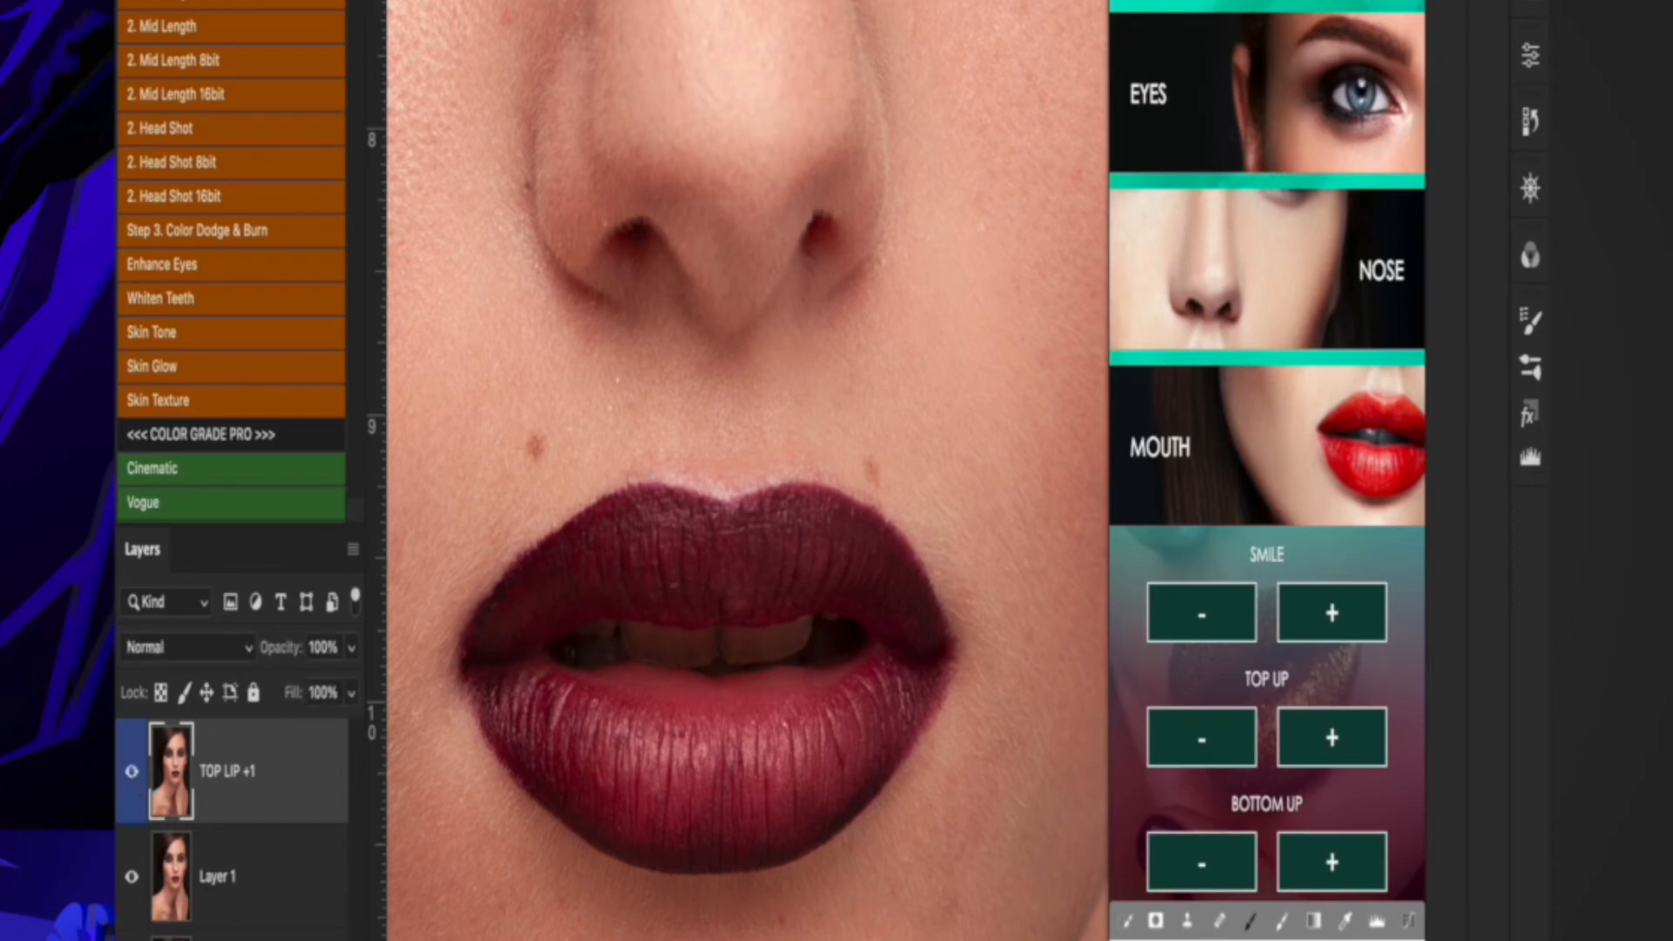
pyautogui.click(131, 772)
pyautogui.click(132, 772)
# - Try the bottom lip enlargement by one step, then delete the BOTTOM LIP +1 and TOP LIP +1 layers
pyautogui.click(1336, 862)
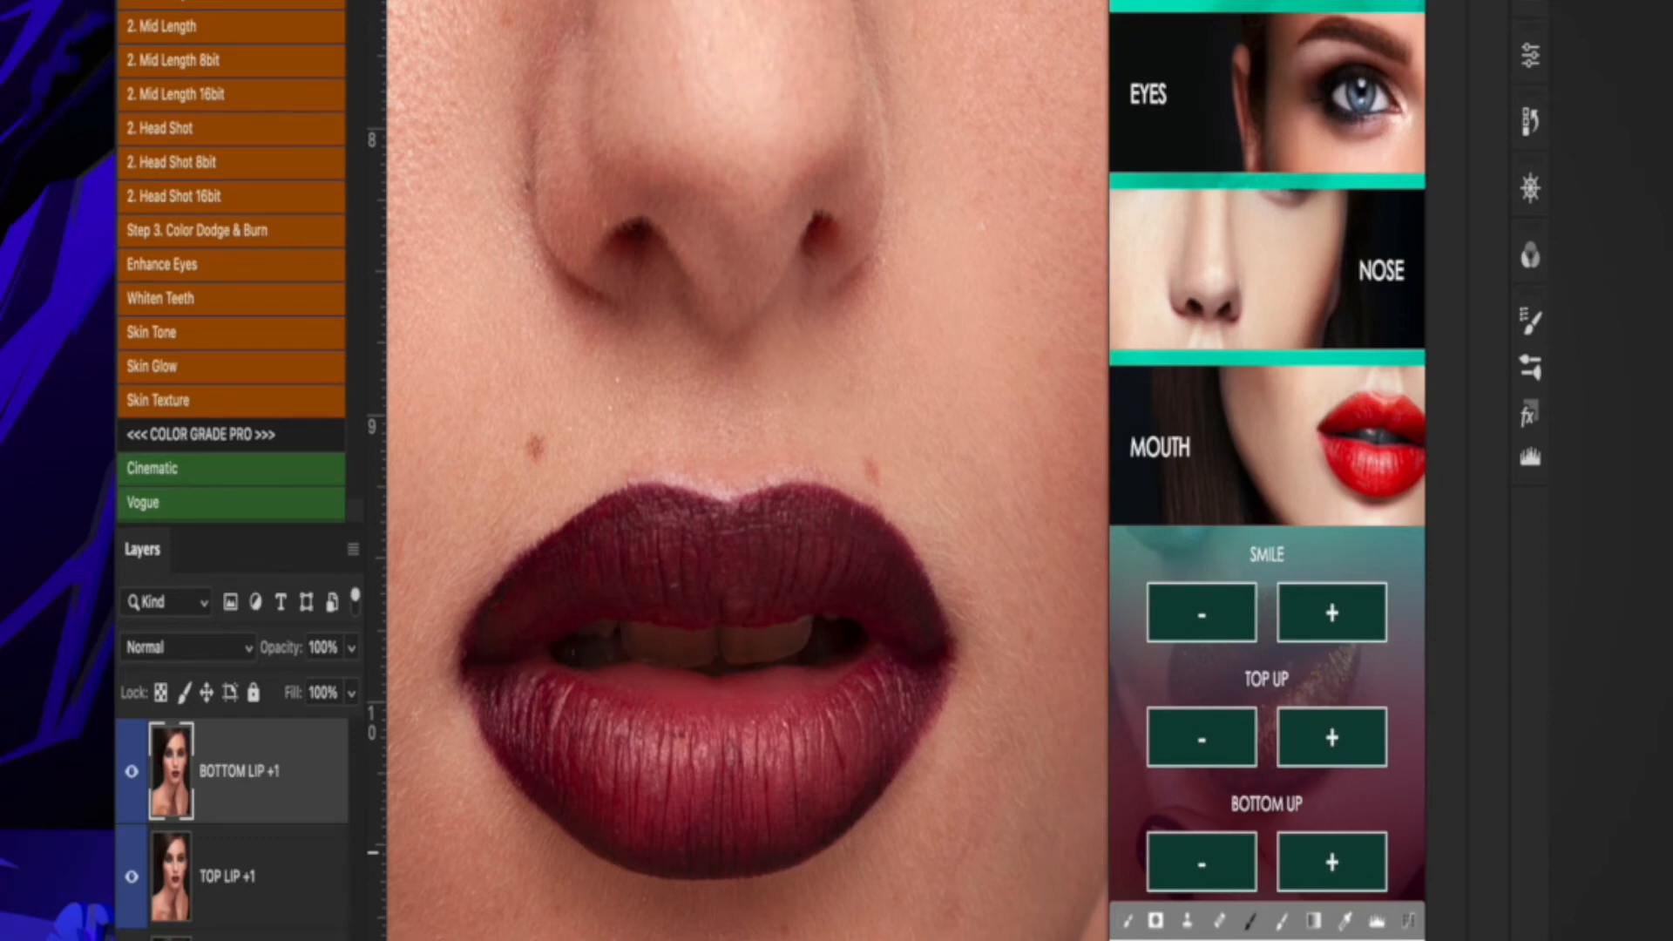
pyautogui.press('super+minus')
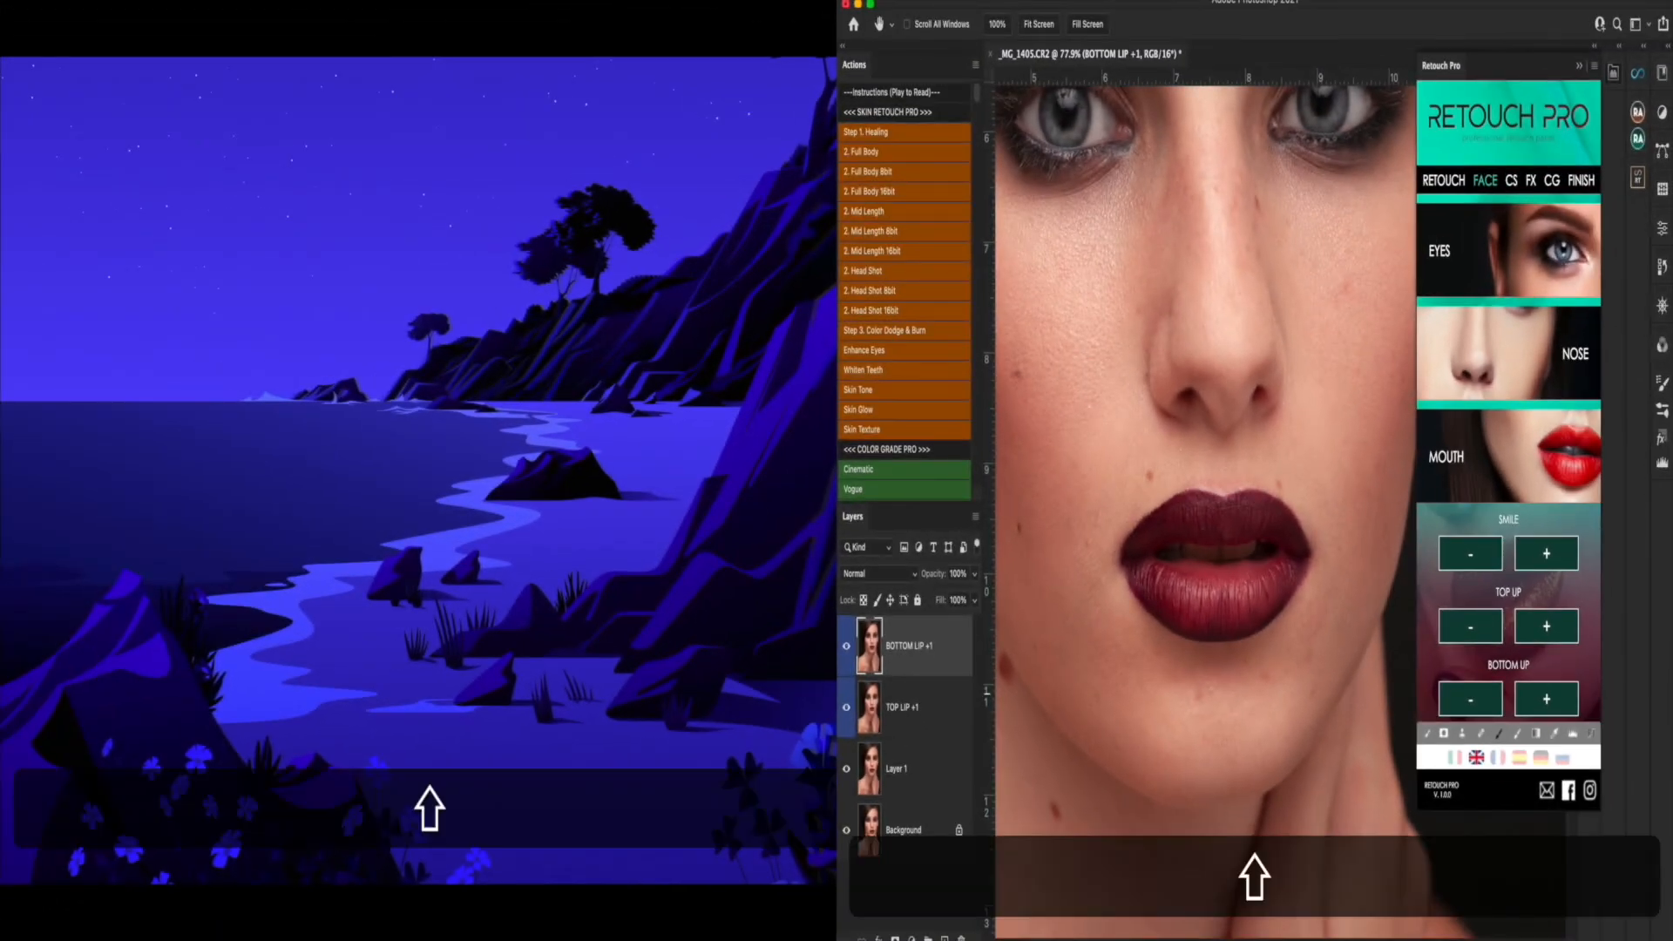
pyautogui.keyDown('shift'); pyautogui.click(907, 708); pyautogui.keyUp('shift')
pyautogui.click(961, 938)
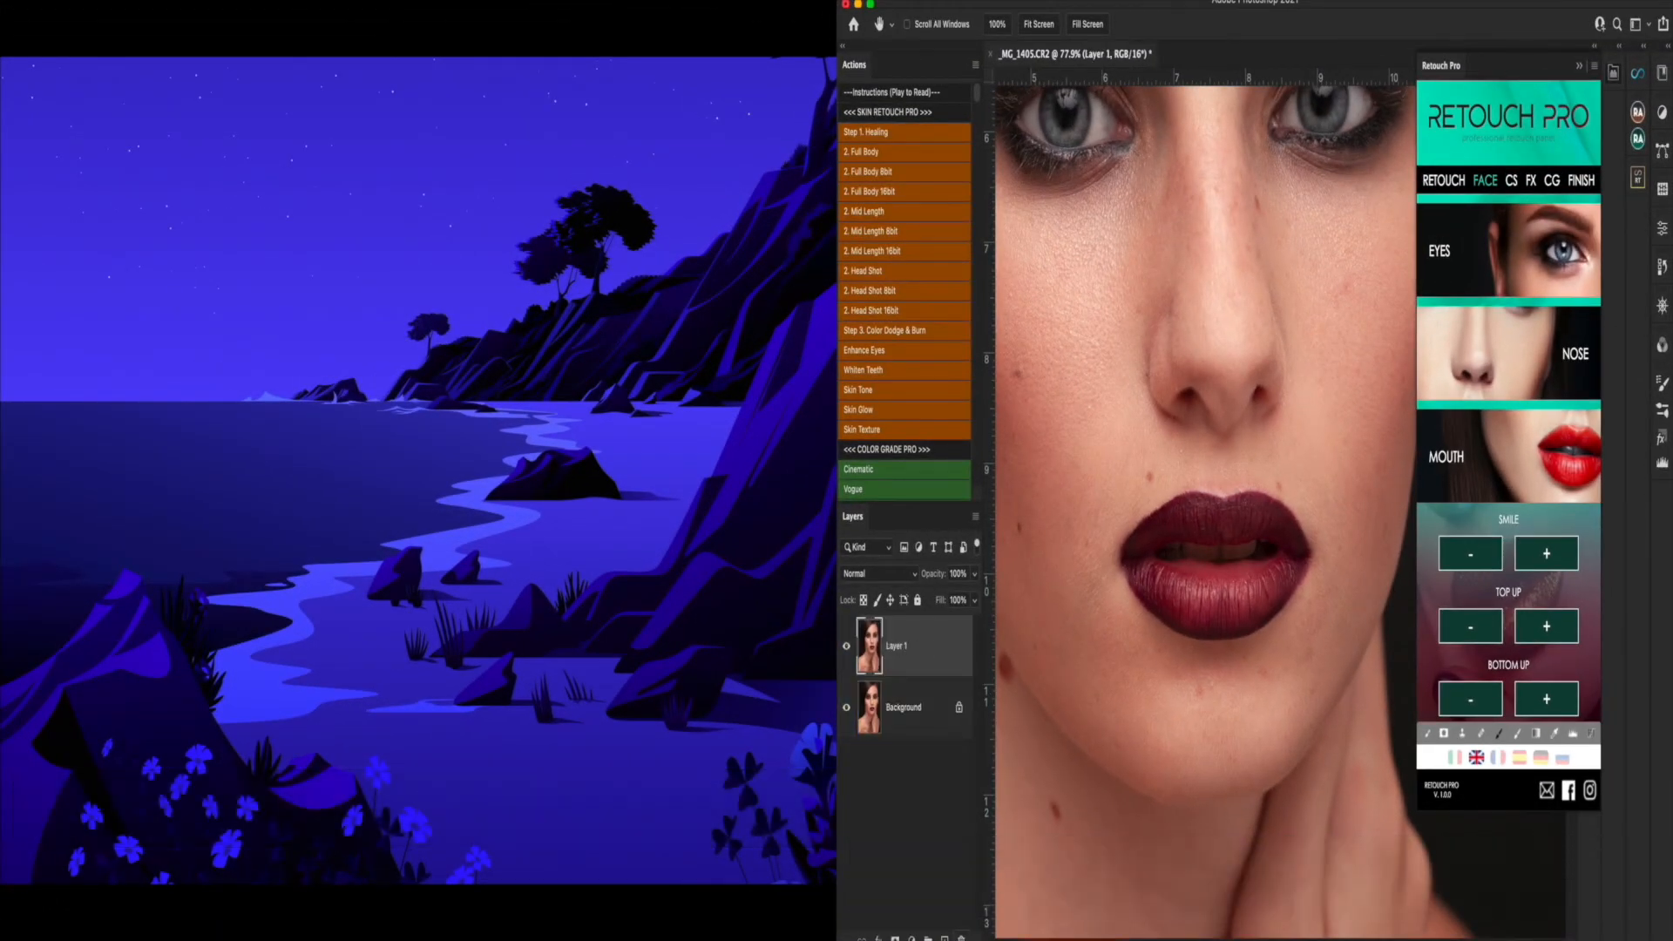
# - Close the mouth controls, open the form controls and try reducing the forehead
pyautogui.click(1509, 460)
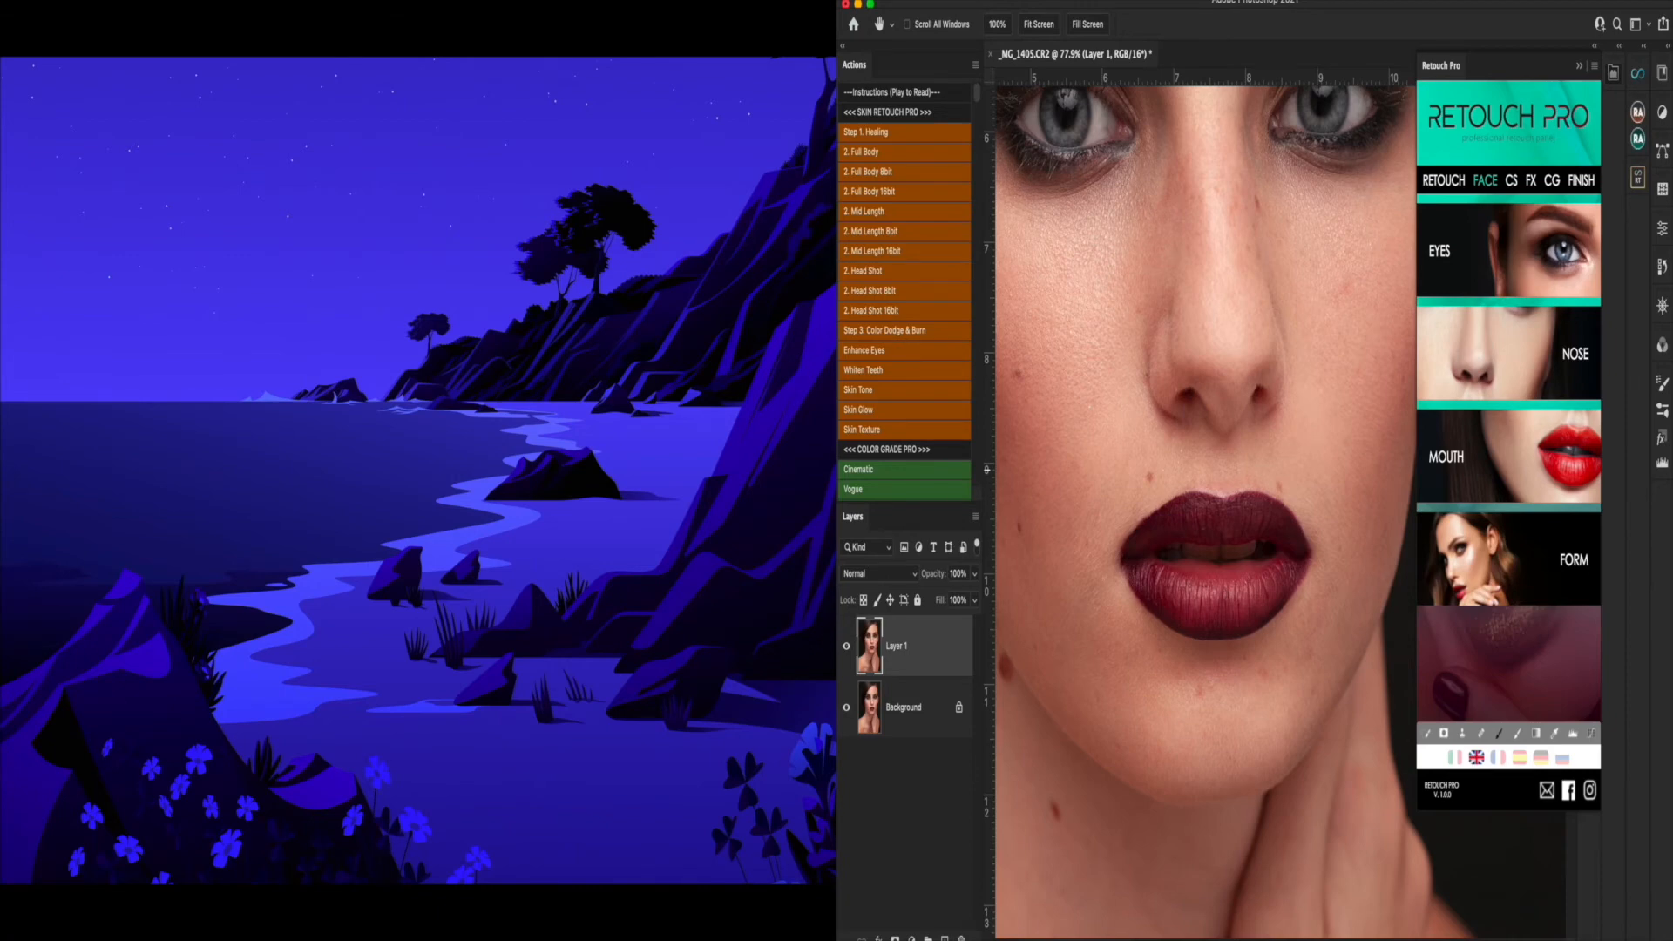
pyautogui.press('super+minus')
pyautogui.press('super+minus')
pyautogui.press('super+minus')
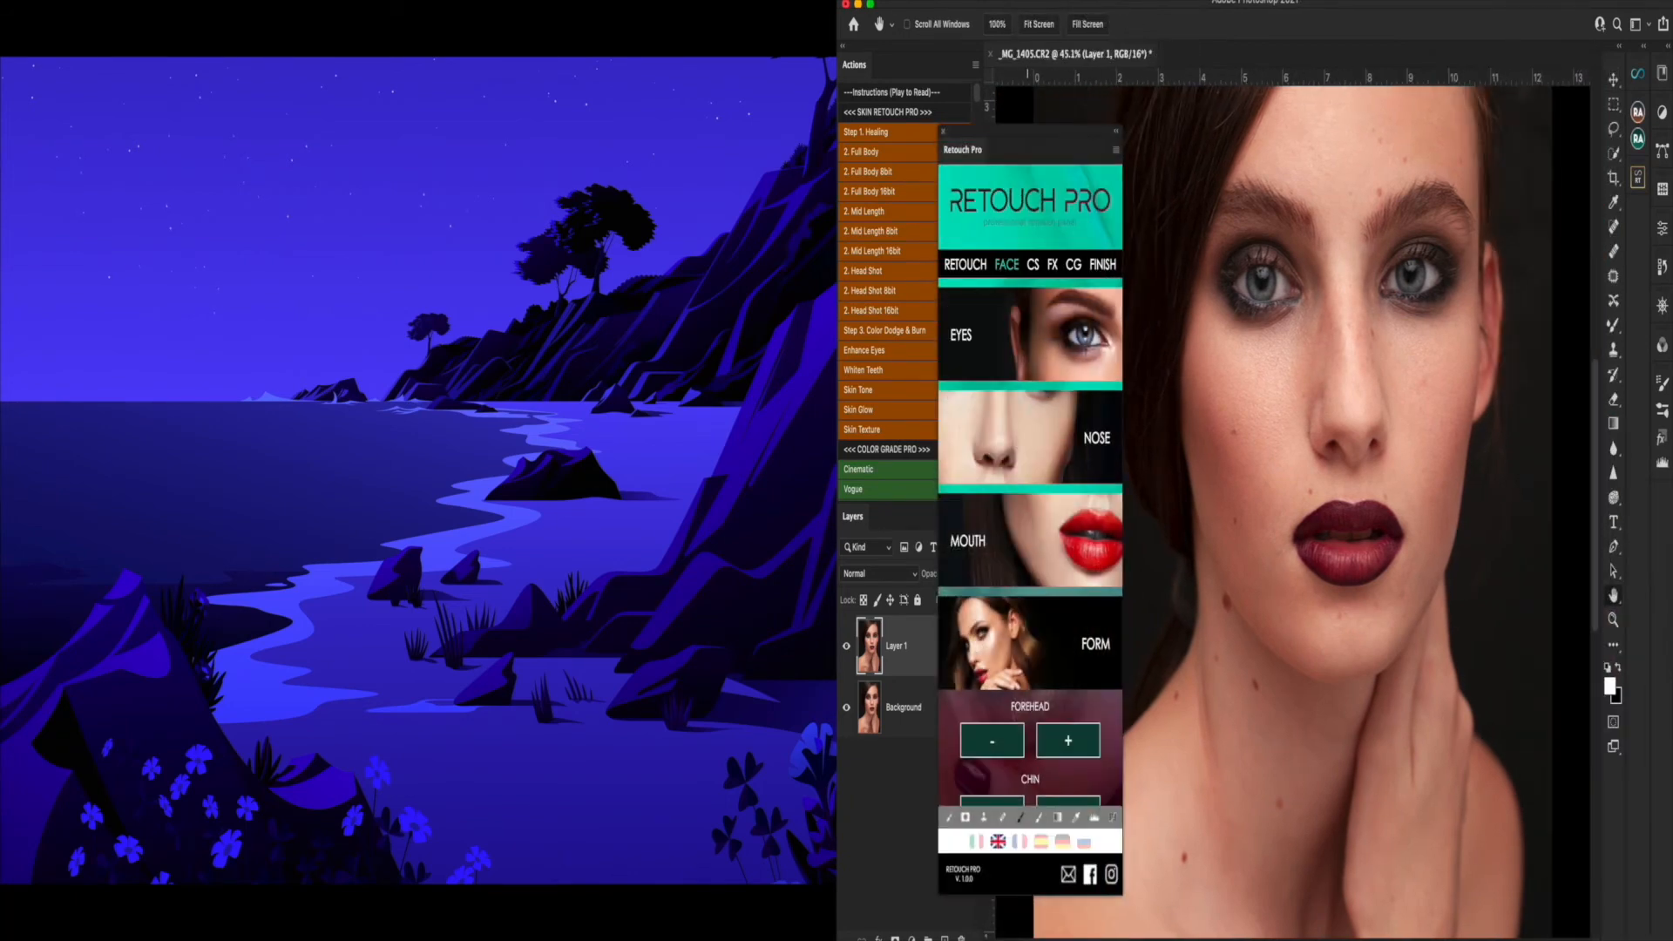
pyautogui.scroll(5, 1334, 513)
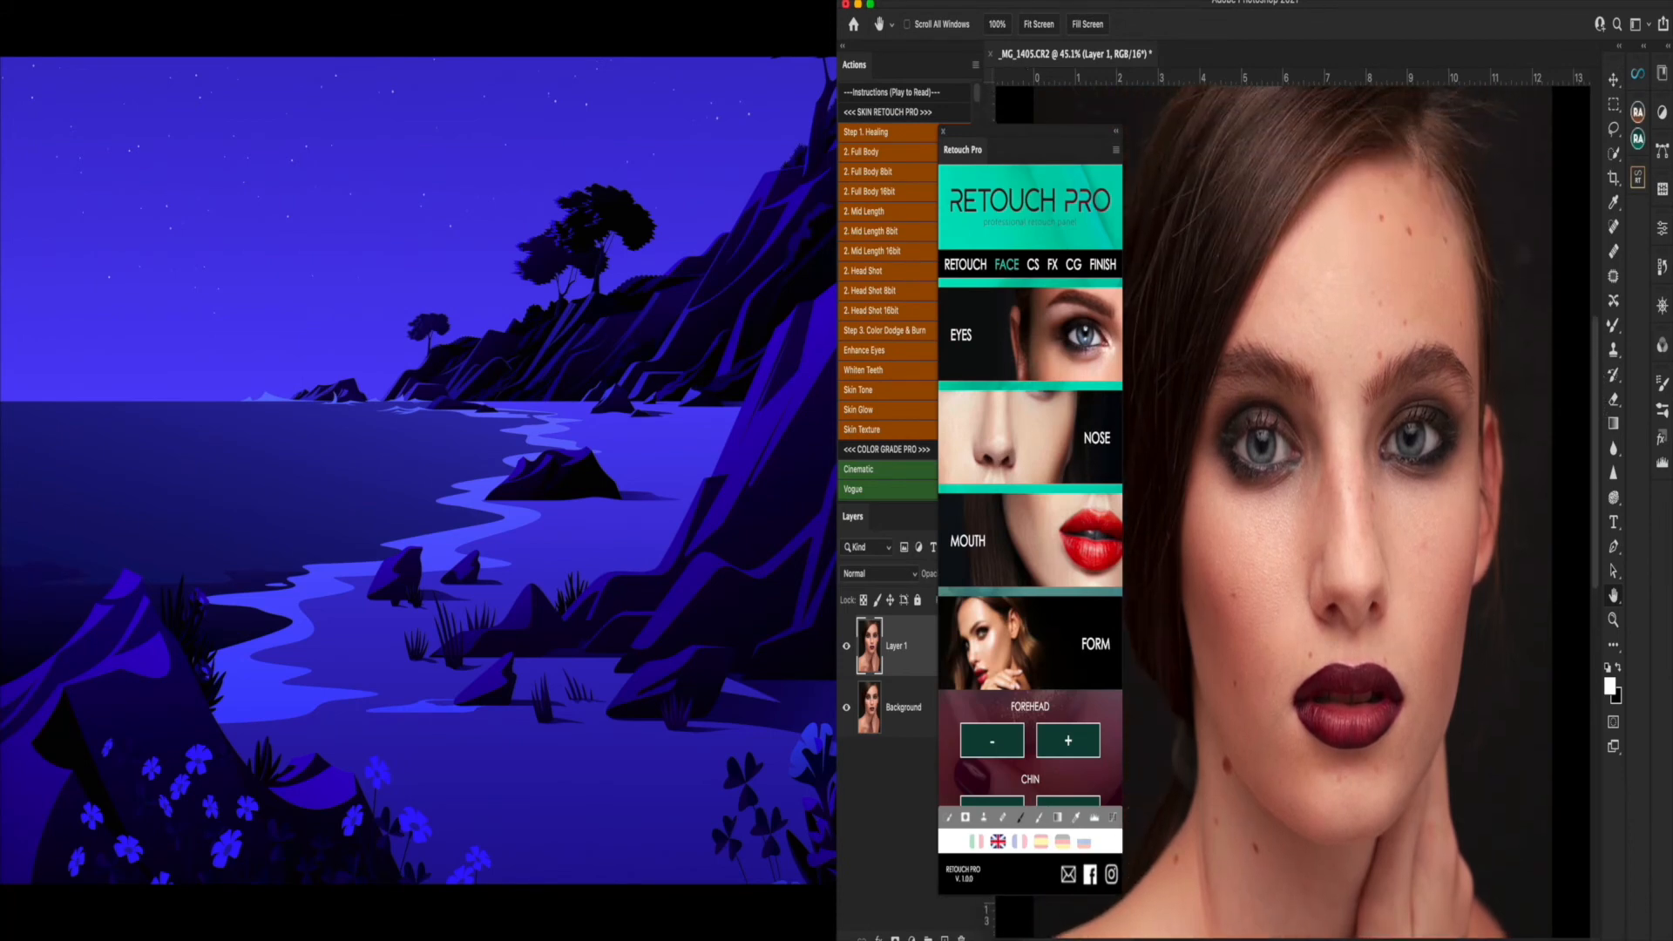
pyautogui.click(991, 741)
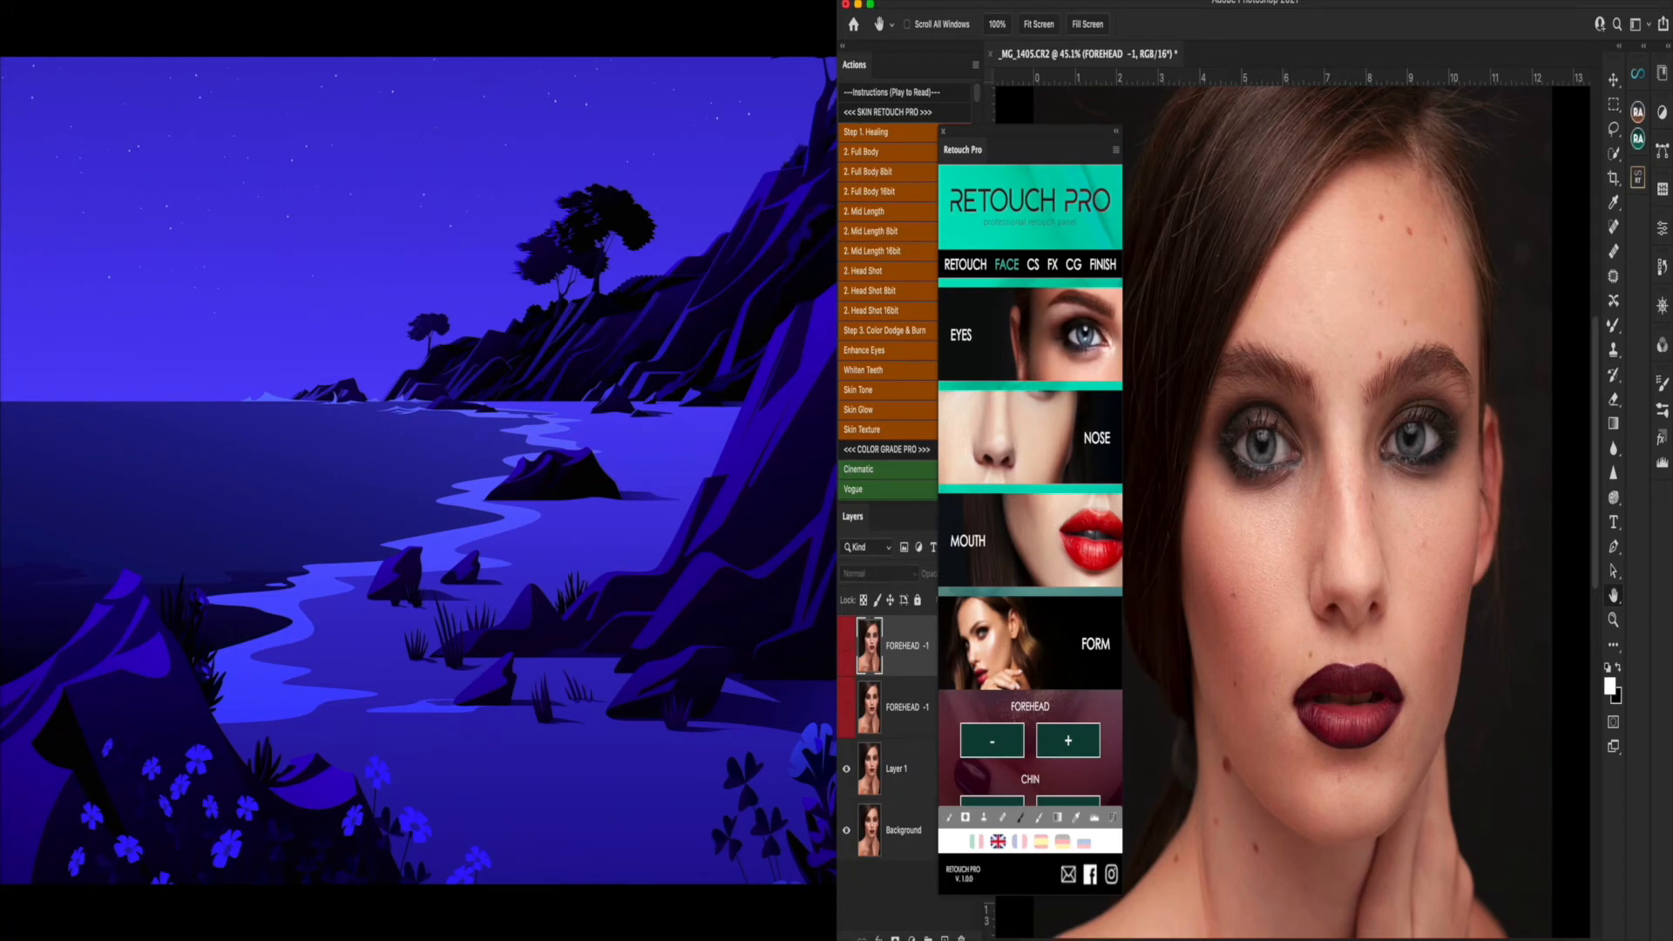
# - Try the chin, jaw and face width adjustments of the form controls on the portrait
pyautogui.moveTo(1029, 122); pyautogui.dragTo(1037, 127)
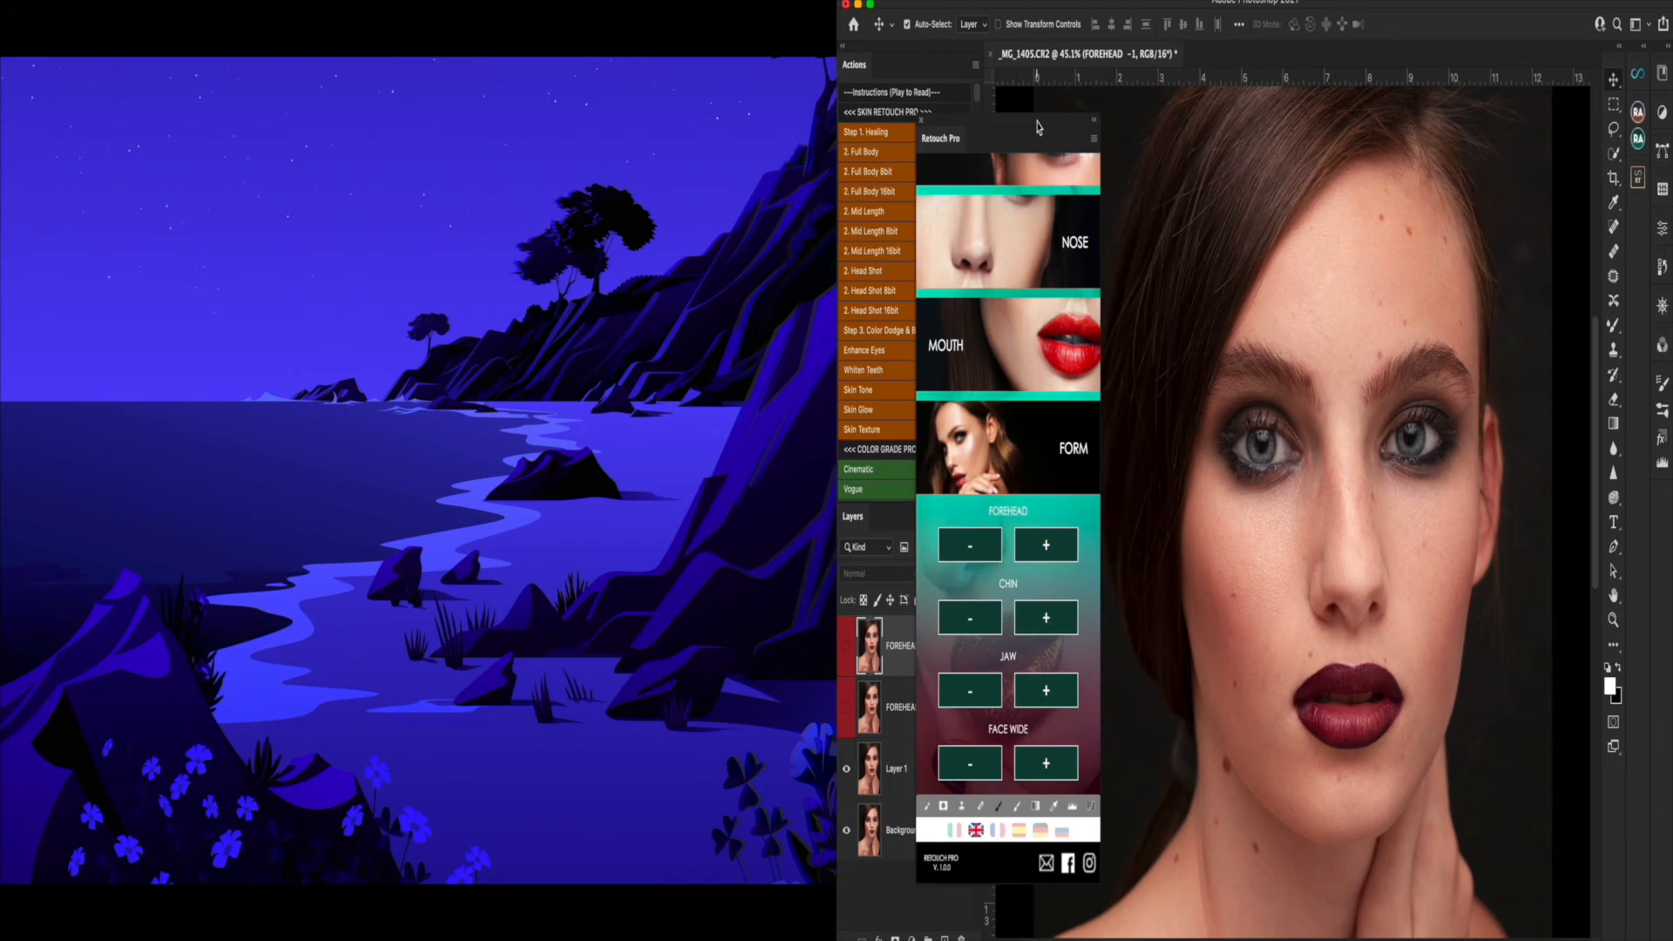
pyautogui.click(1050, 618)
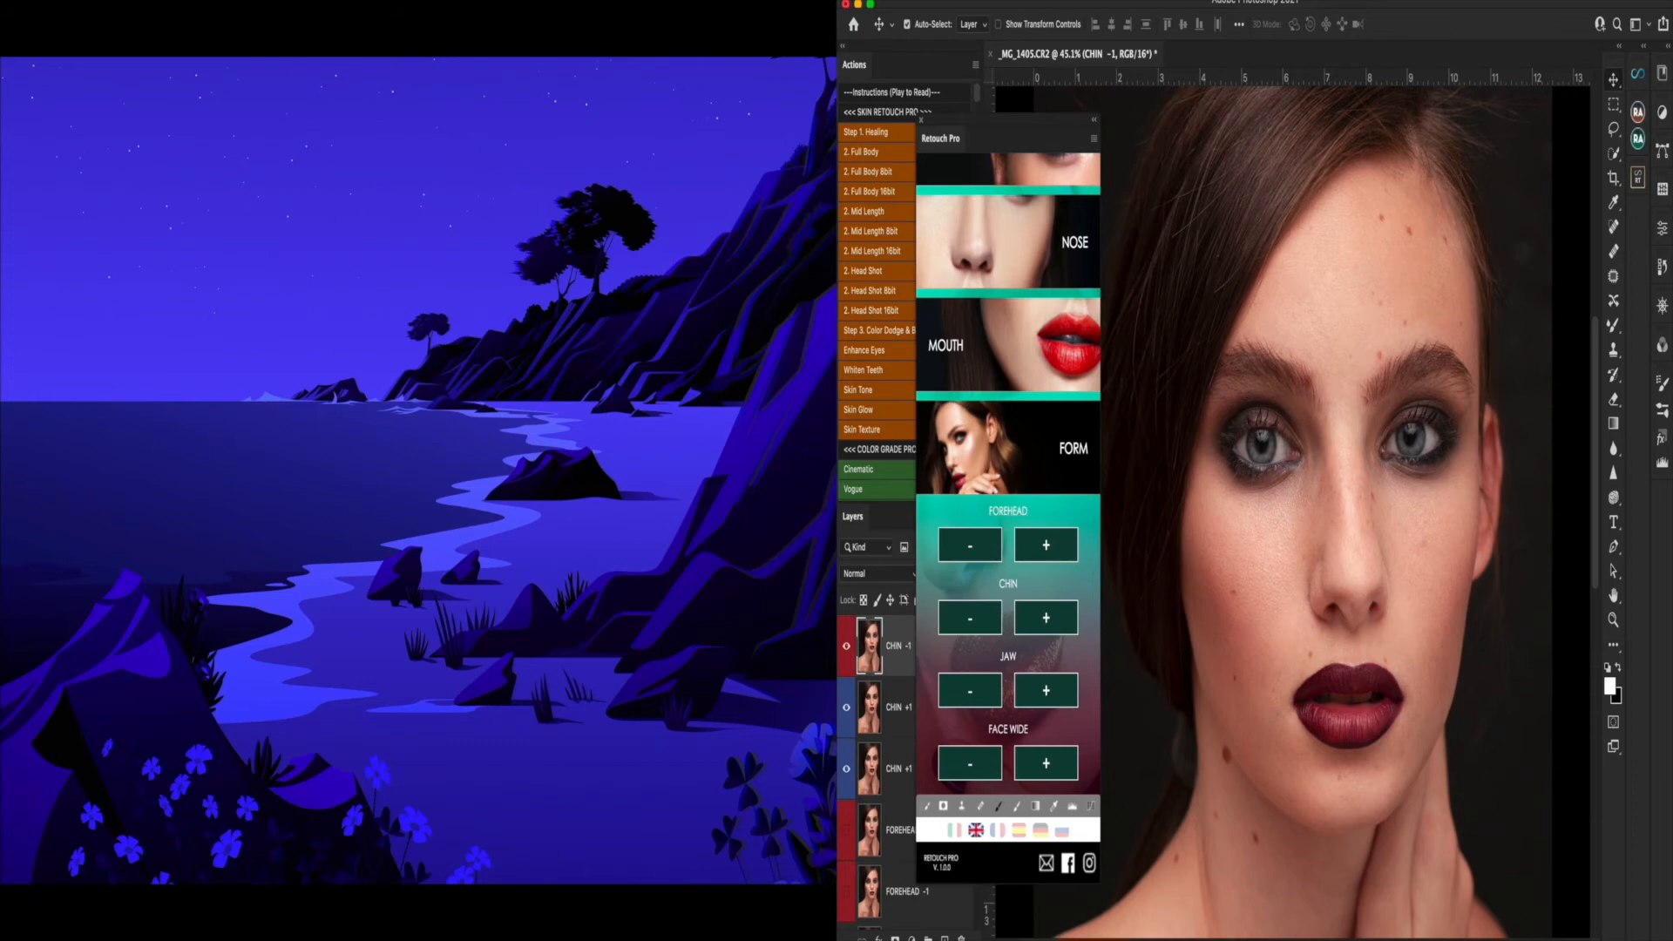
pyautogui.click(976, 690)
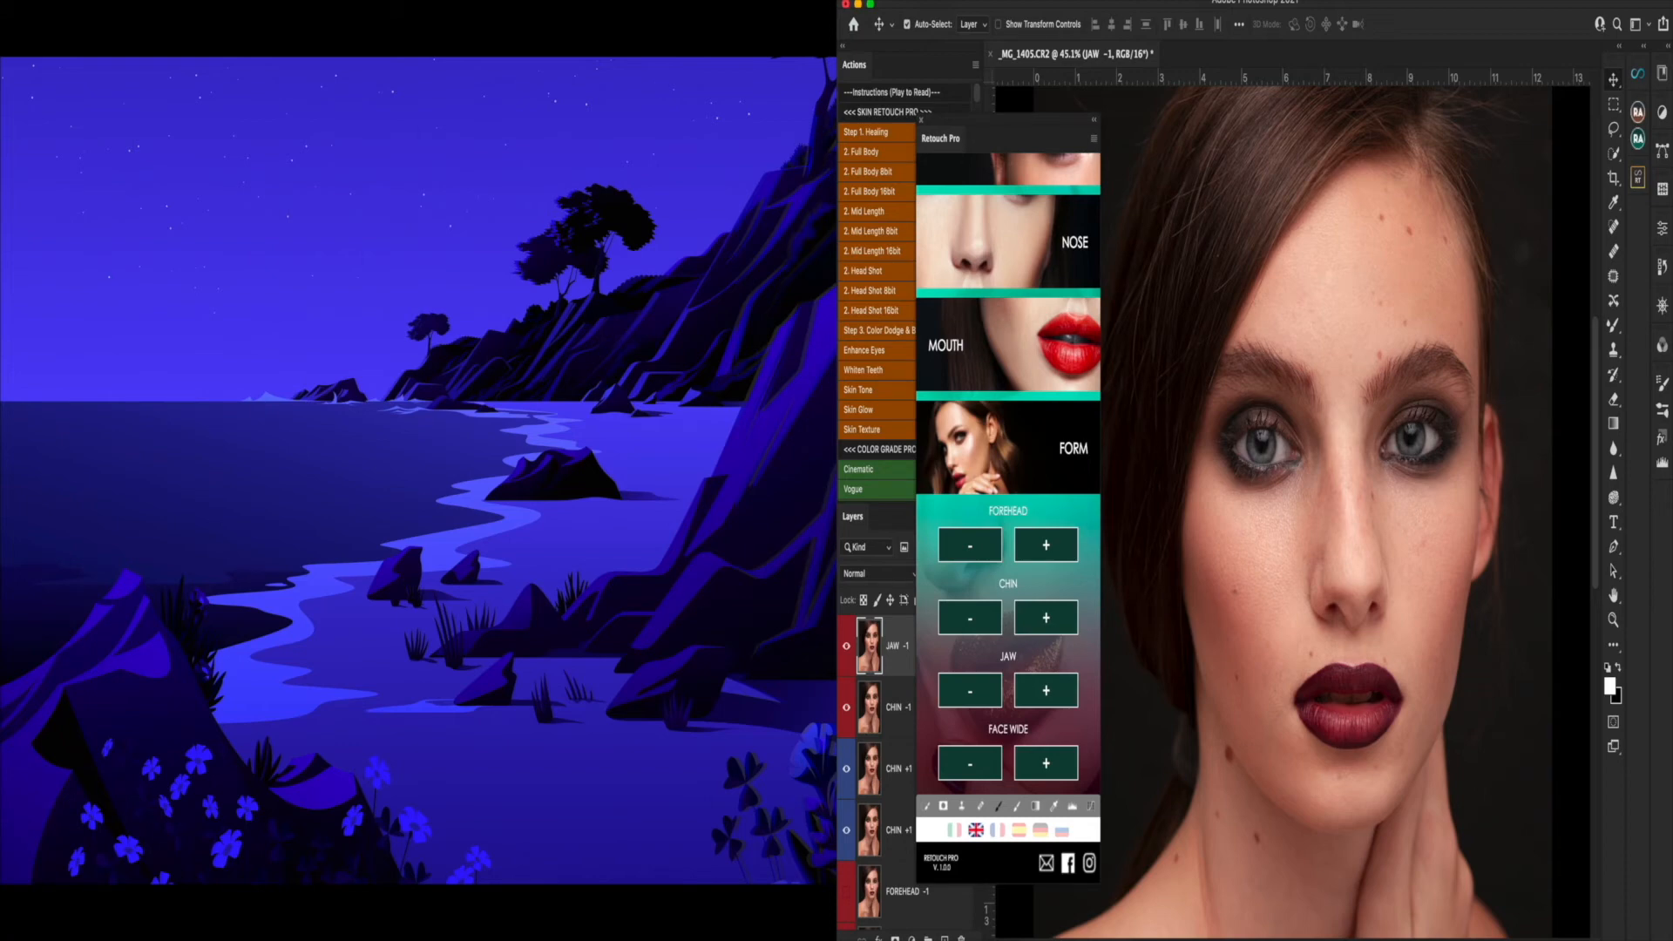
pyautogui.click(1051, 691)
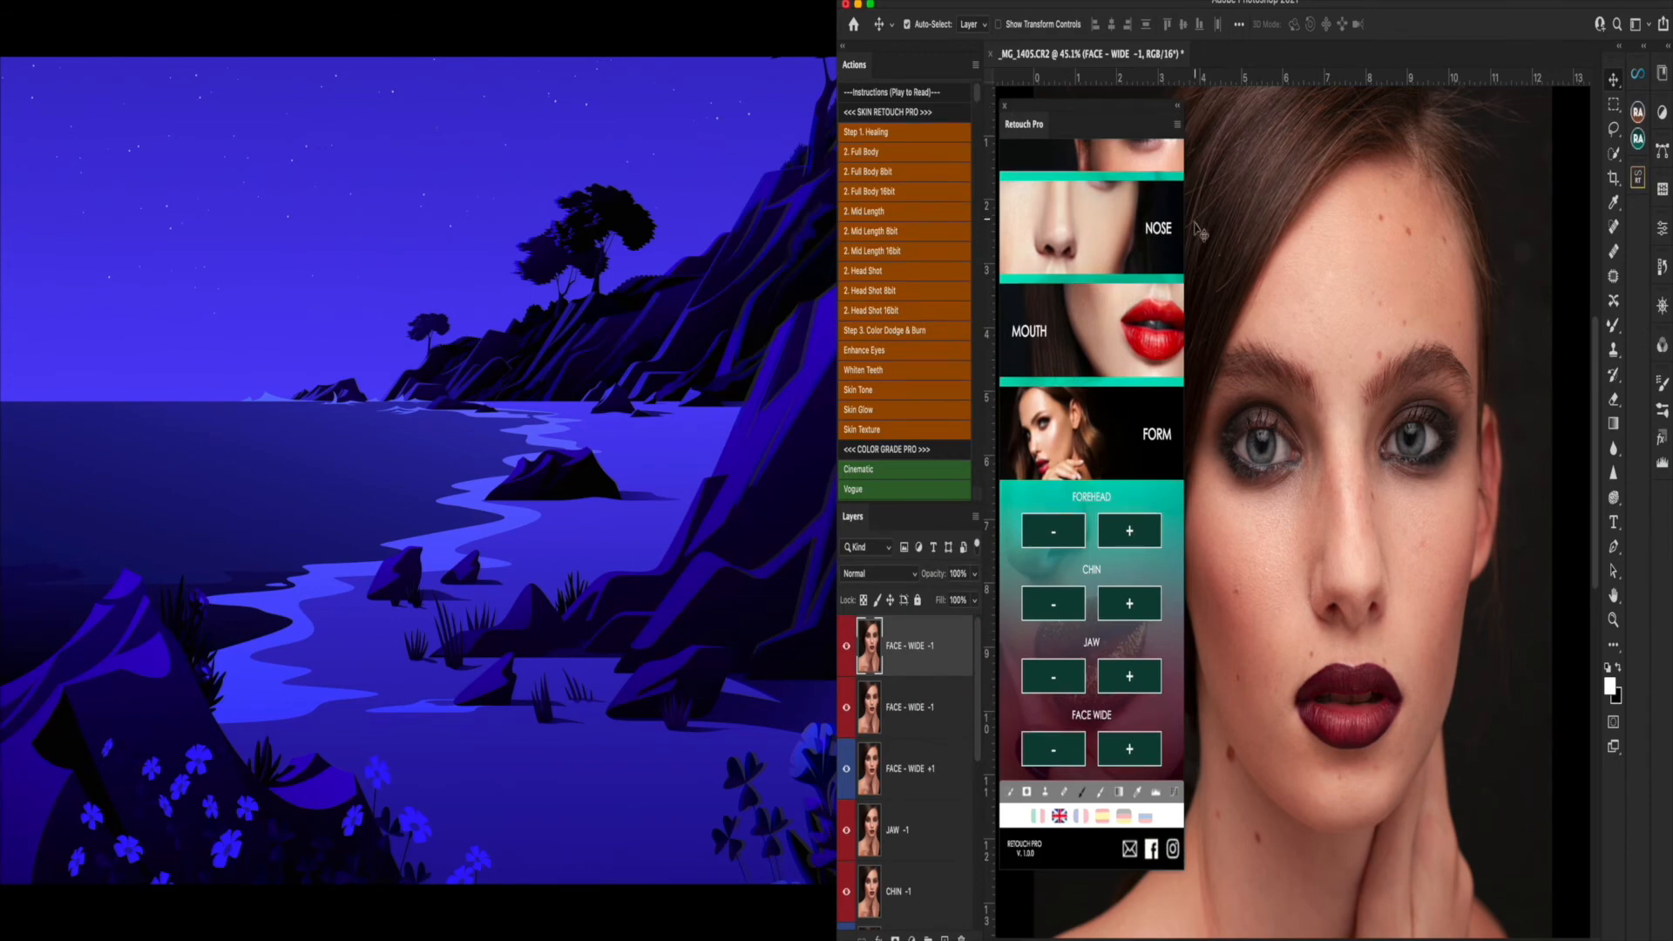
# - Return to the Retouch functions and open the Eyes section
pyautogui.scroll(5, 1177, 261)
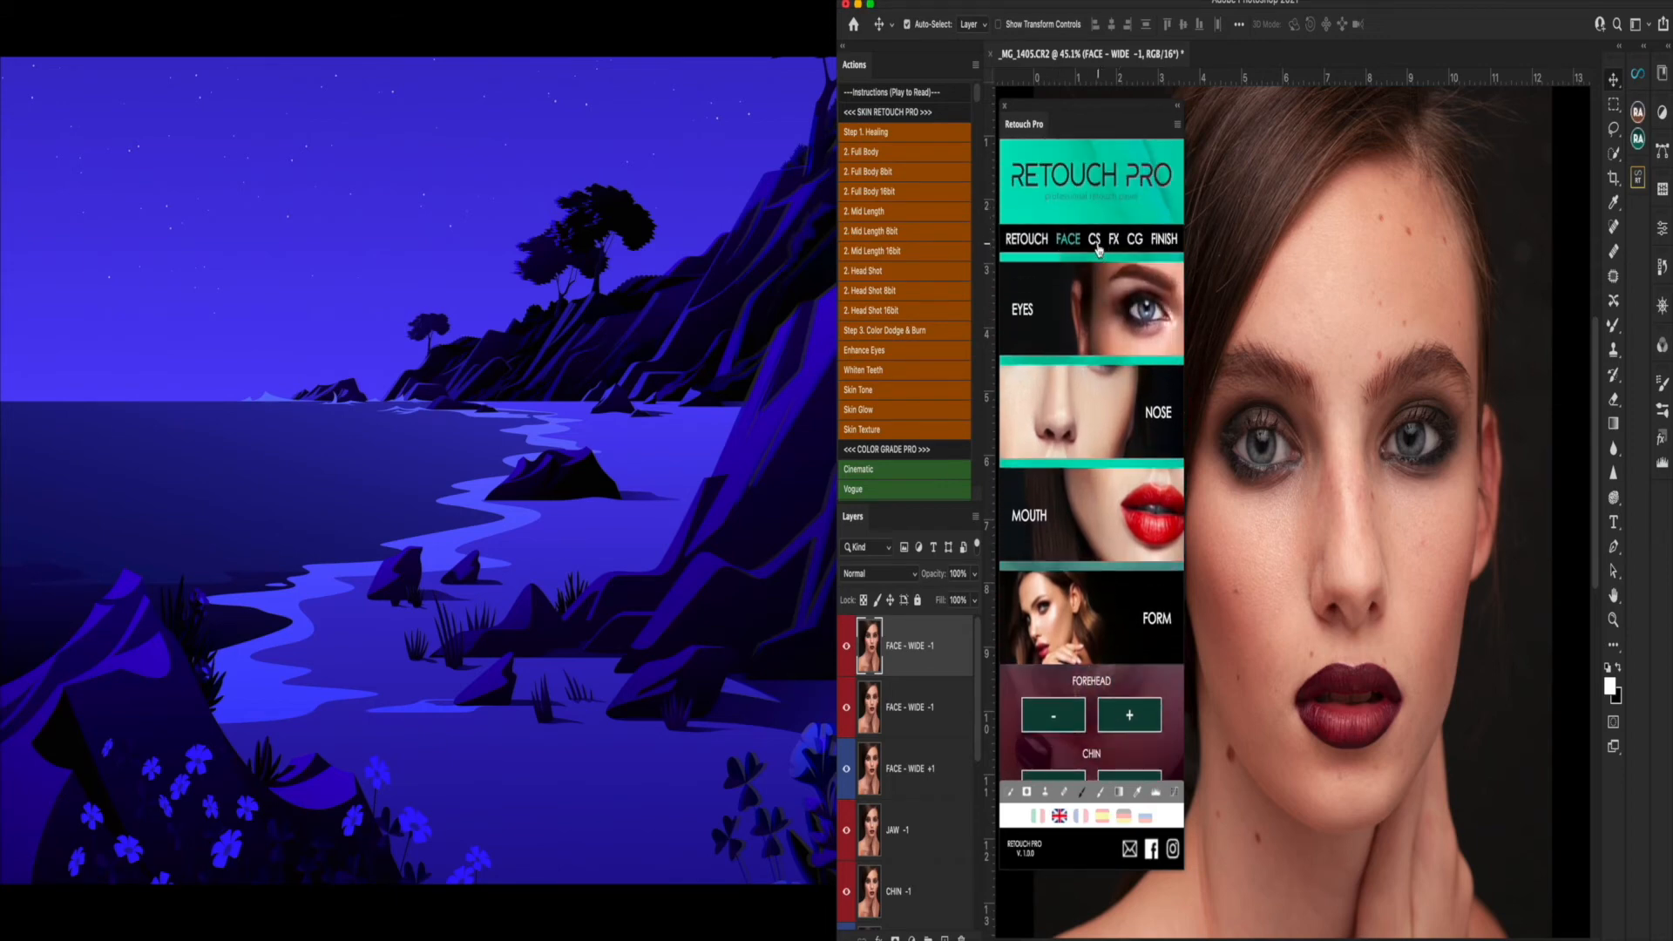
pyautogui.click(1034, 248)
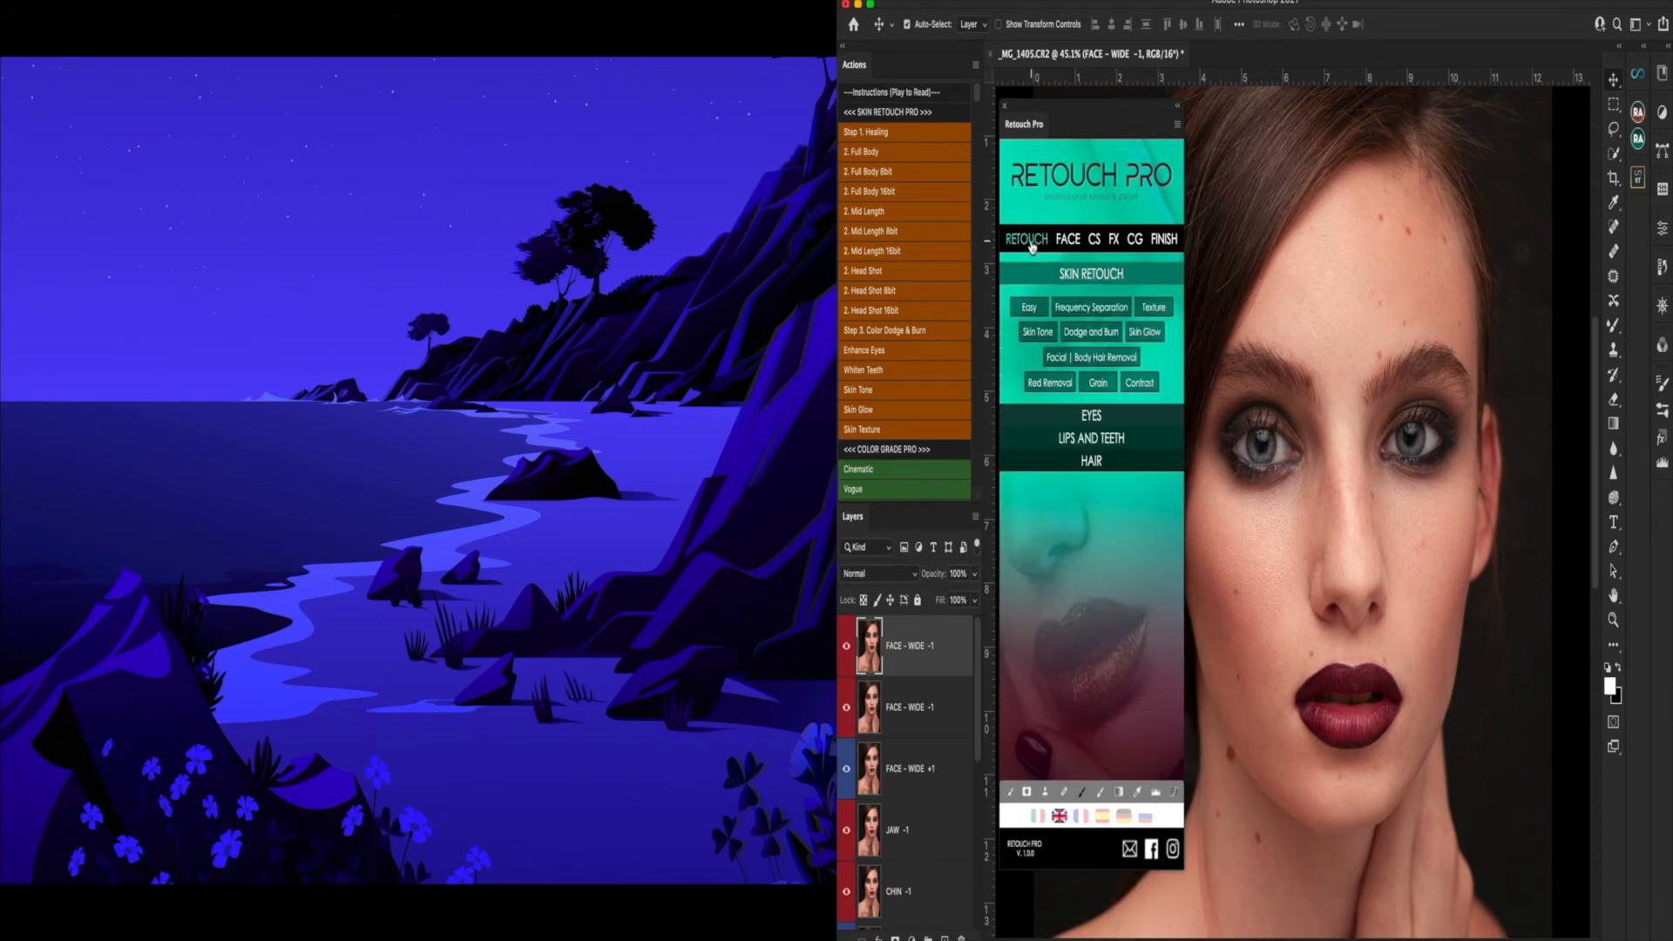
pyautogui.click(1092, 418)
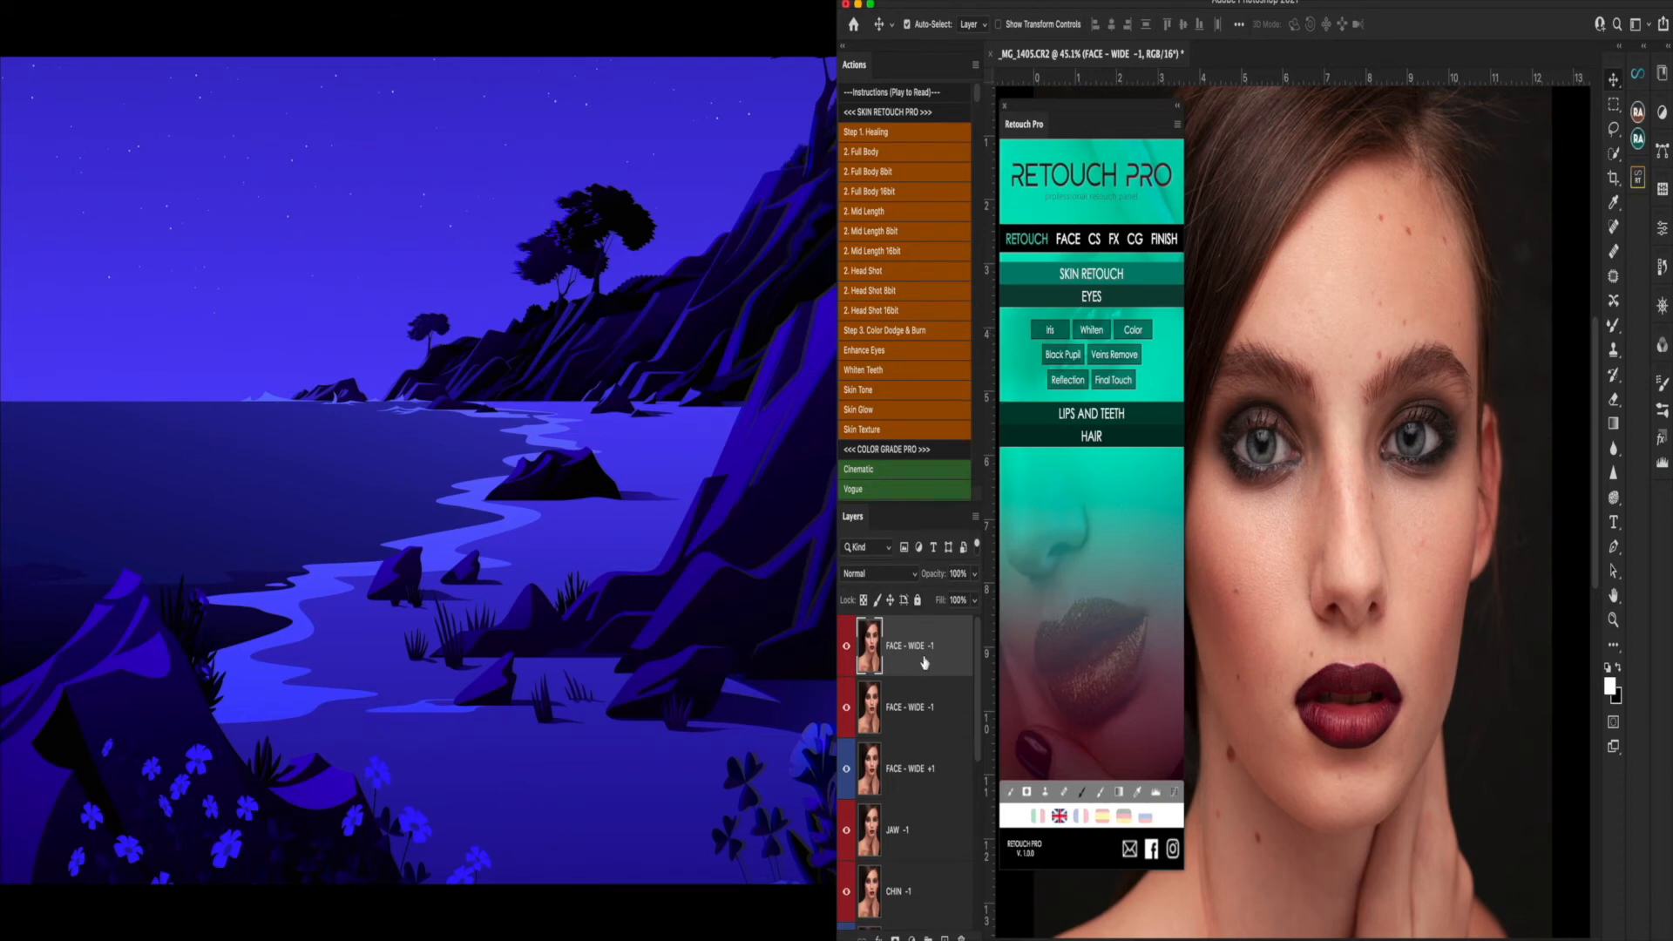
# - Delete all the face, jaw, chin and forehead layers above Layer 1
pyautogui.scroll(-10, 925, 664)
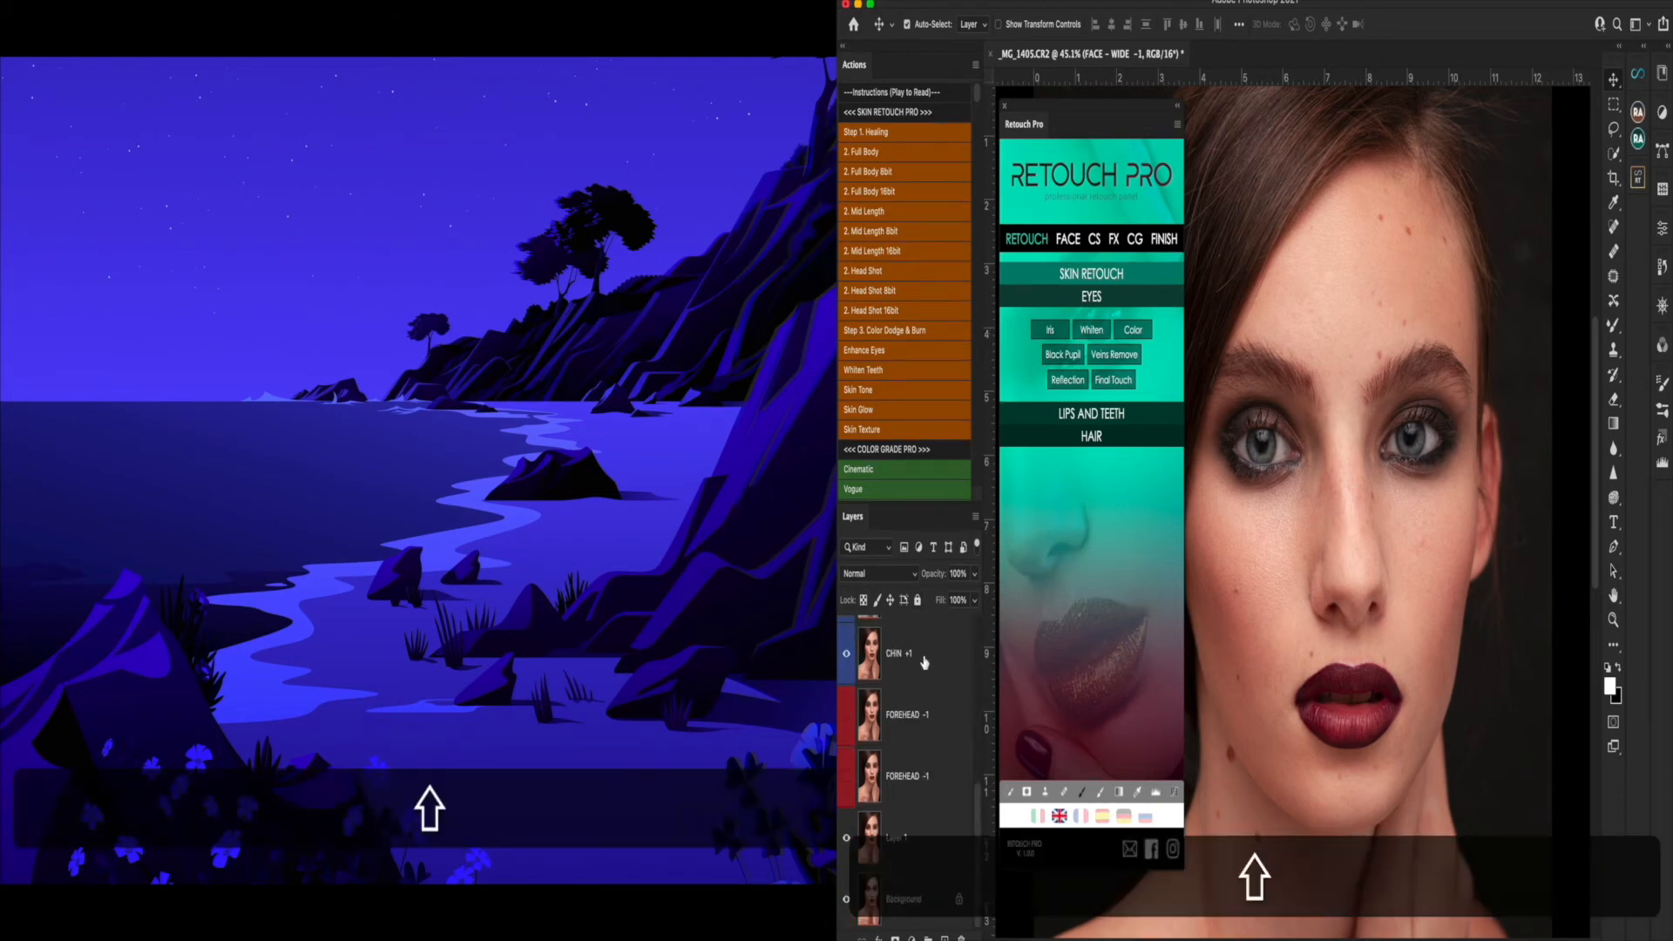
pyautogui.keyDown('shift'); pyautogui.click(931, 773); pyautogui.keyUp('shift')
pyautogui.press('Delete')
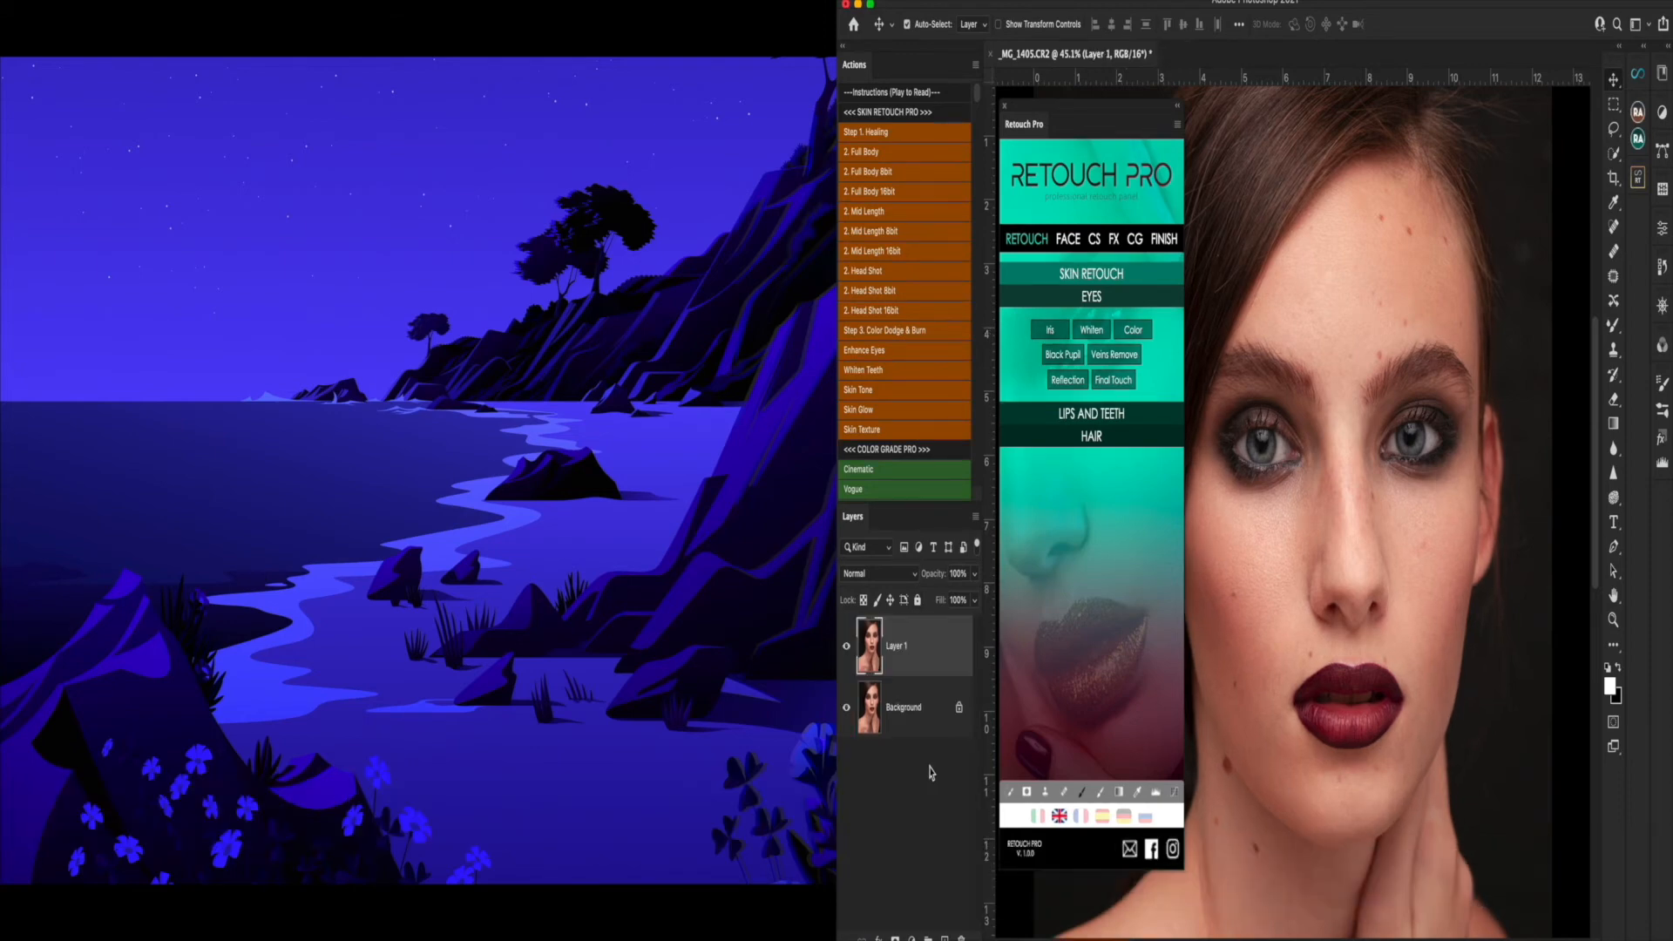
# - Run the Iris, Whiten and Black Pupil eye functions on the portrait
pyautogui.press('super+plus')
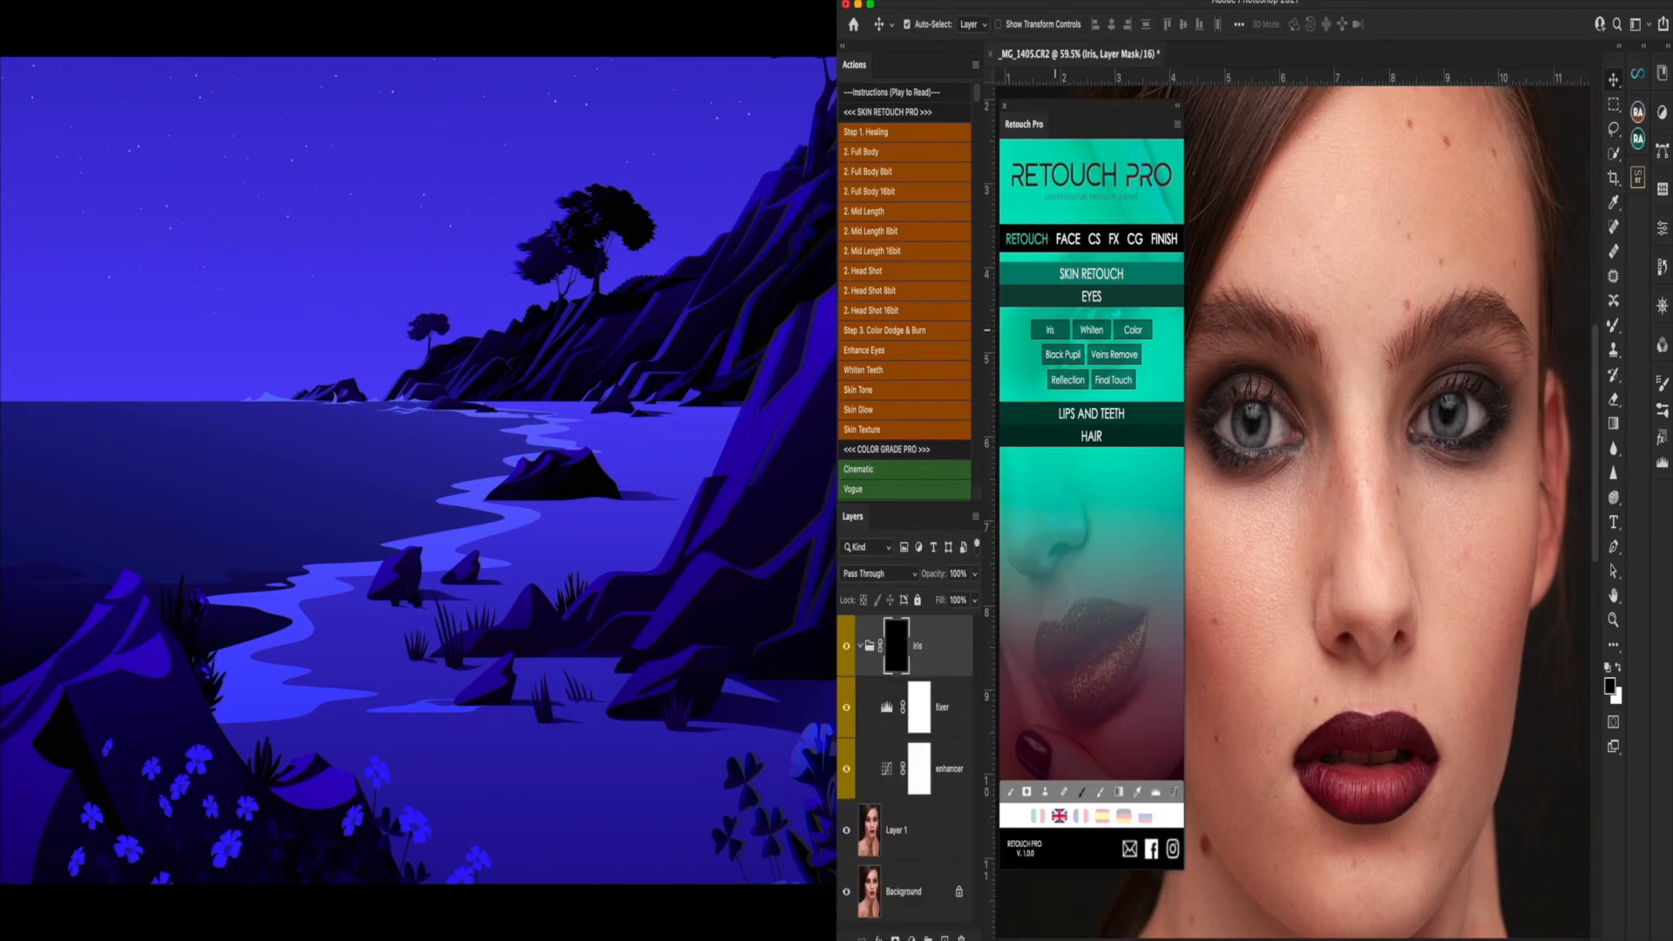
pyautogui.click(1095, 330)
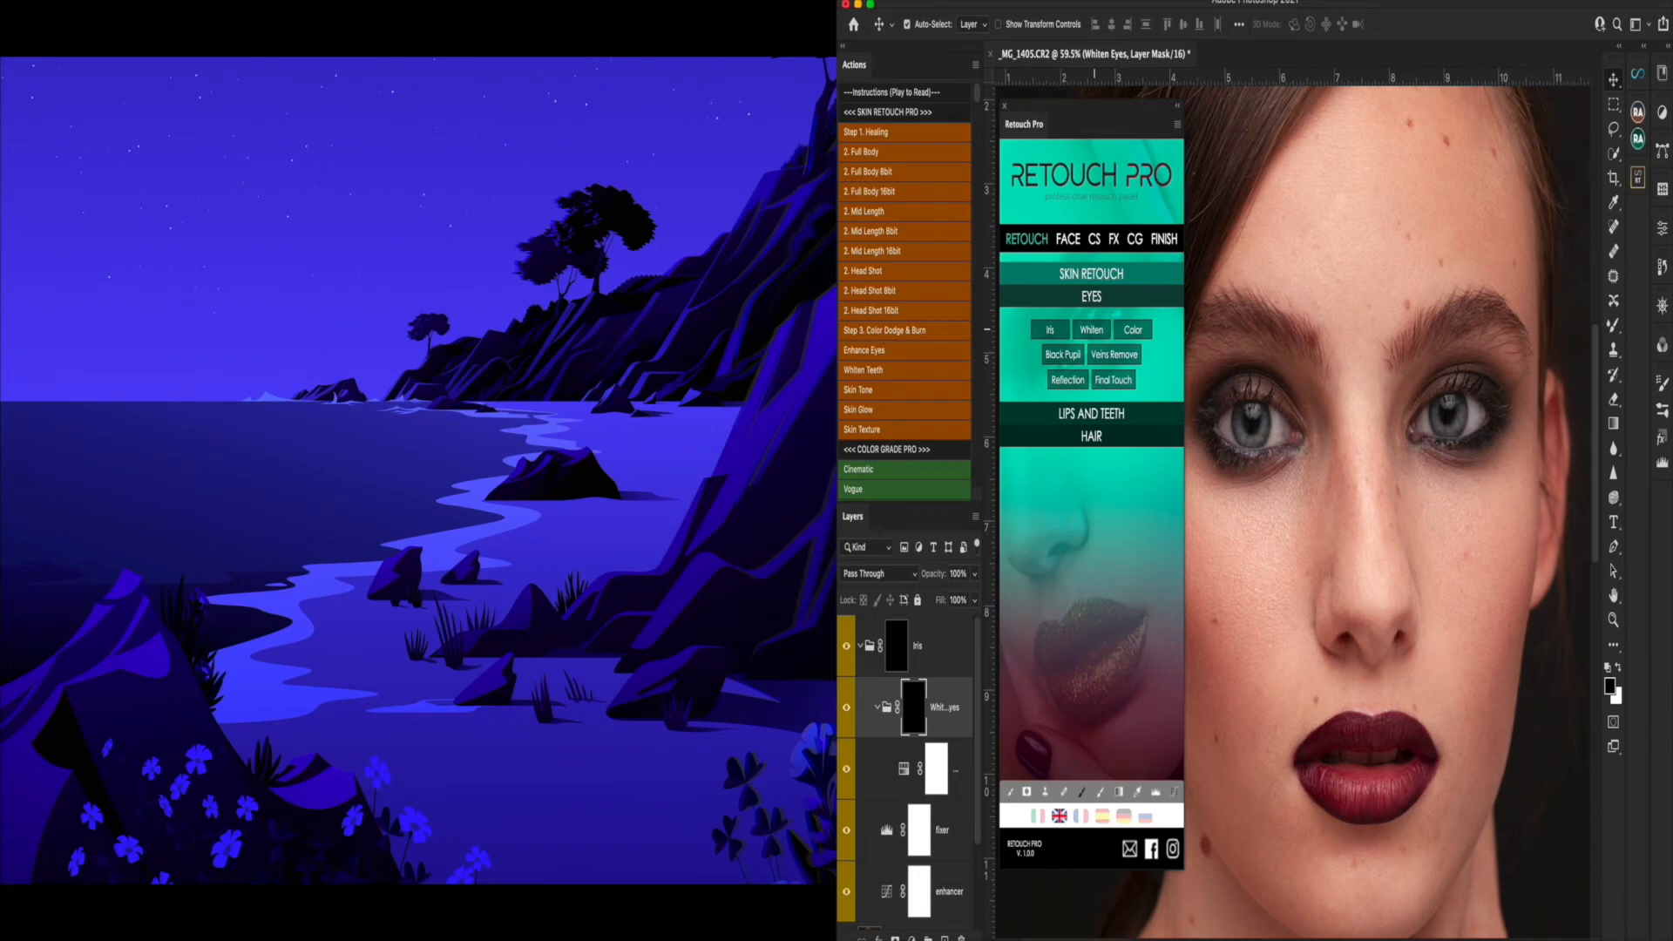
pyautogui.click(1063, 354)
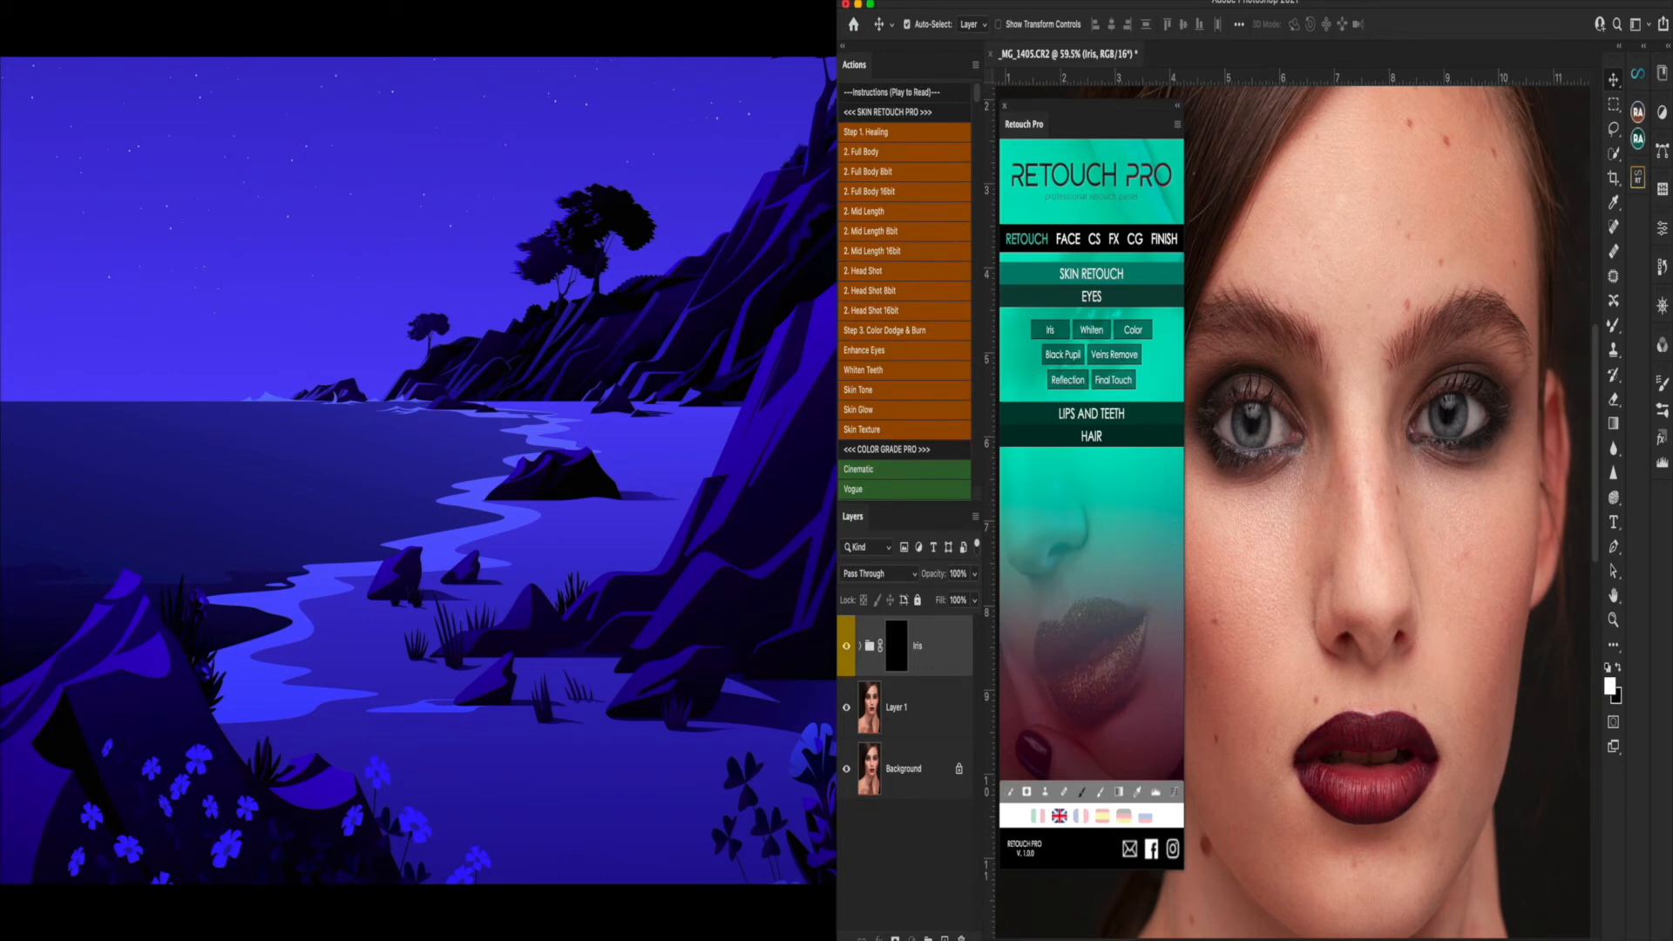
# - Expand the Iris group, select the Whiten Eyes group's mask and make white the foreground colour
pyautogui.click(860, 646)
pyautogui.scroll(-3, 978, 763)
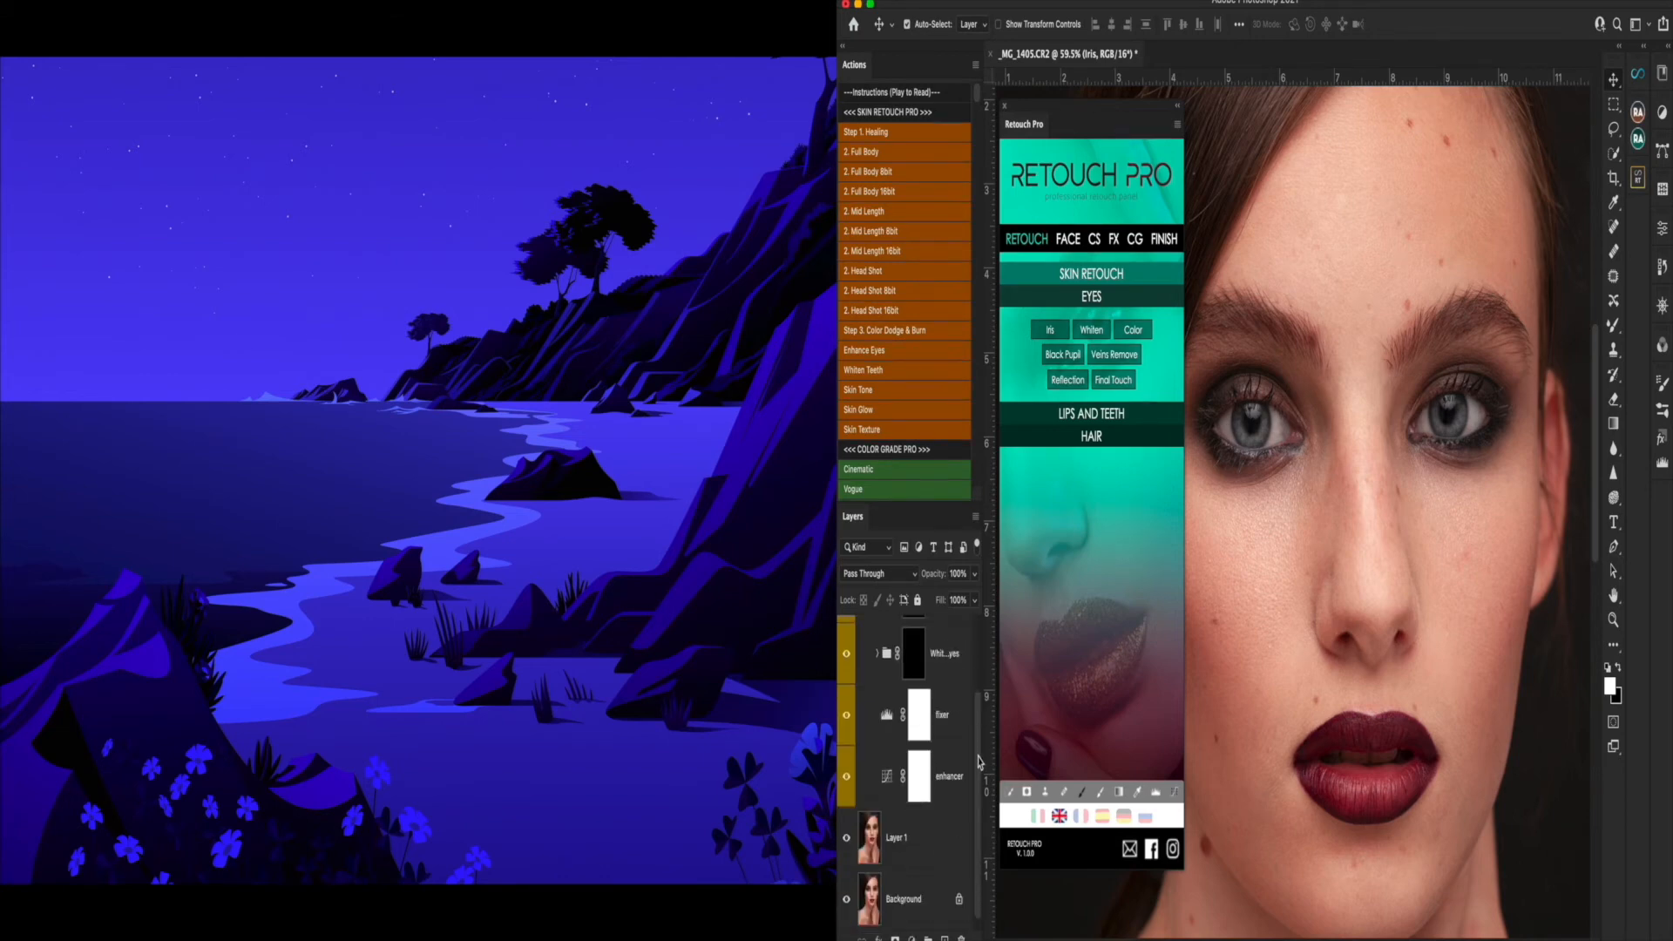
pyautogui.click(913, 656)
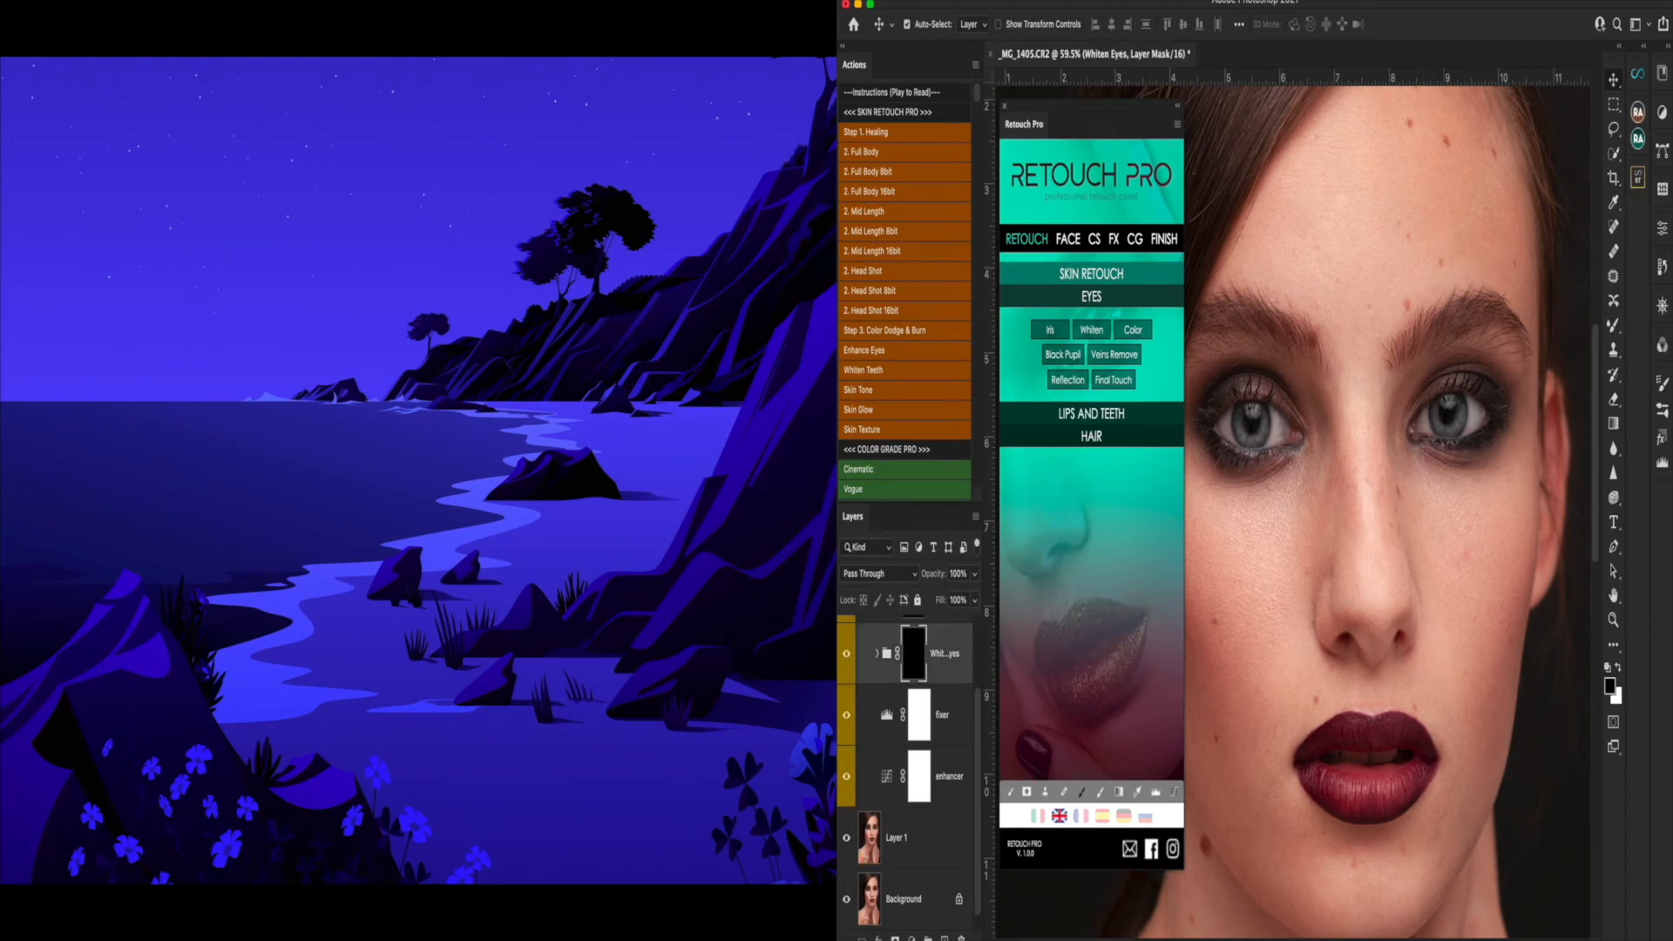
pyautogui.press('x')
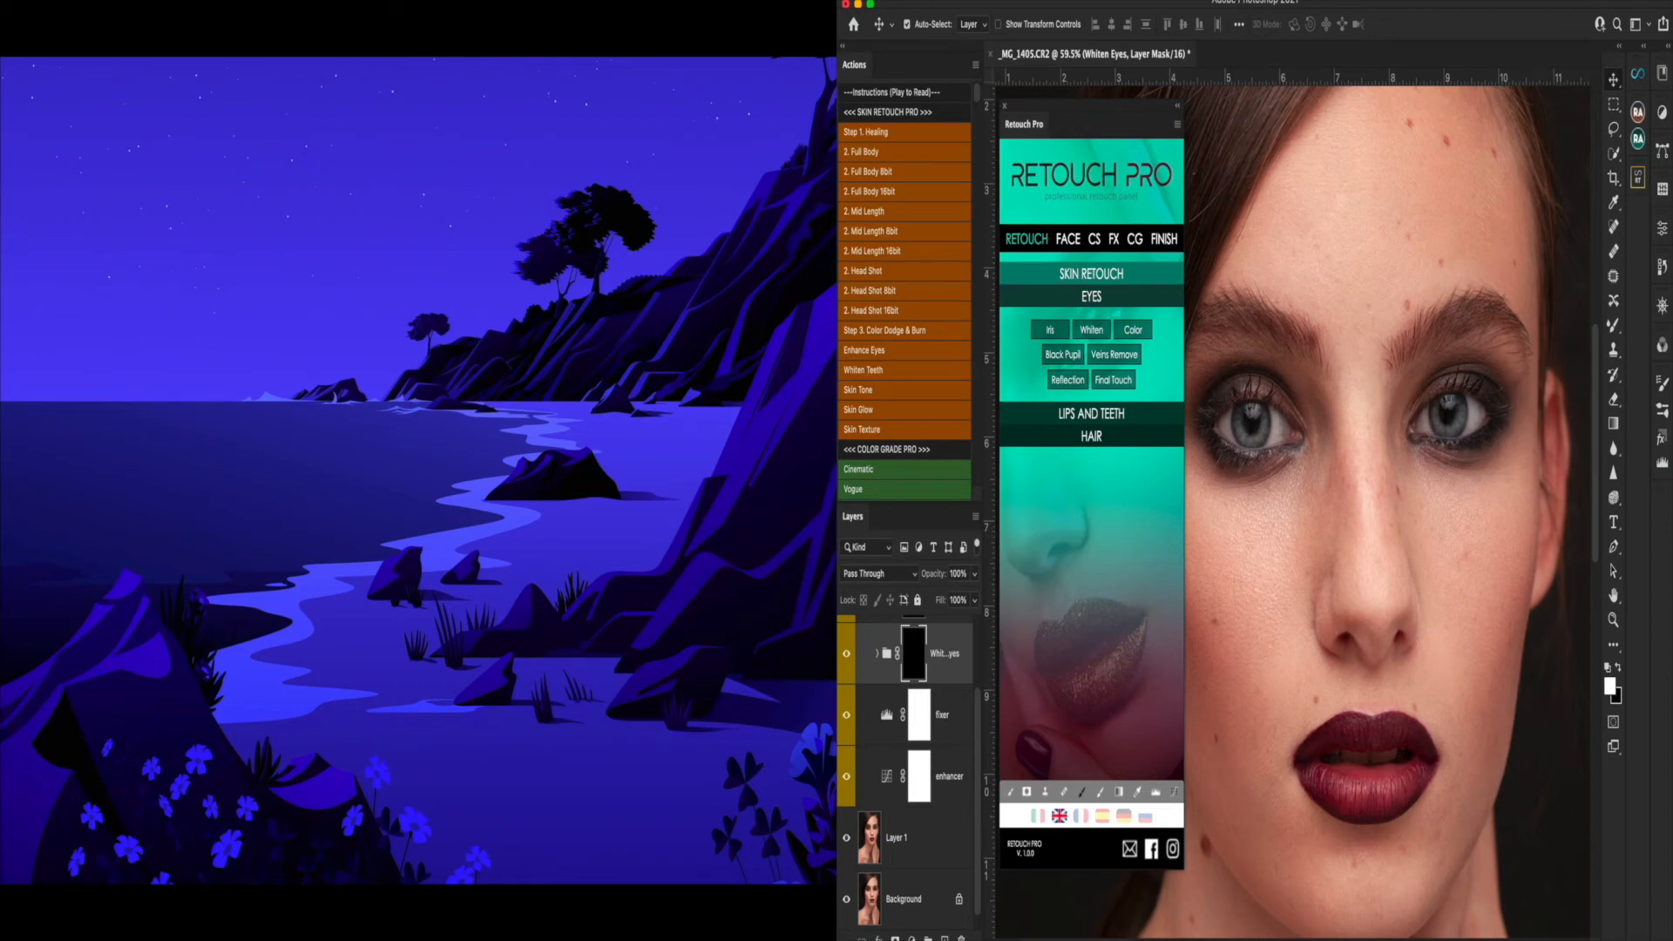
# - Try painting white over the eye white beside the nose with the Brush tool on Layer 1
pyautogui.click(1476, 416)
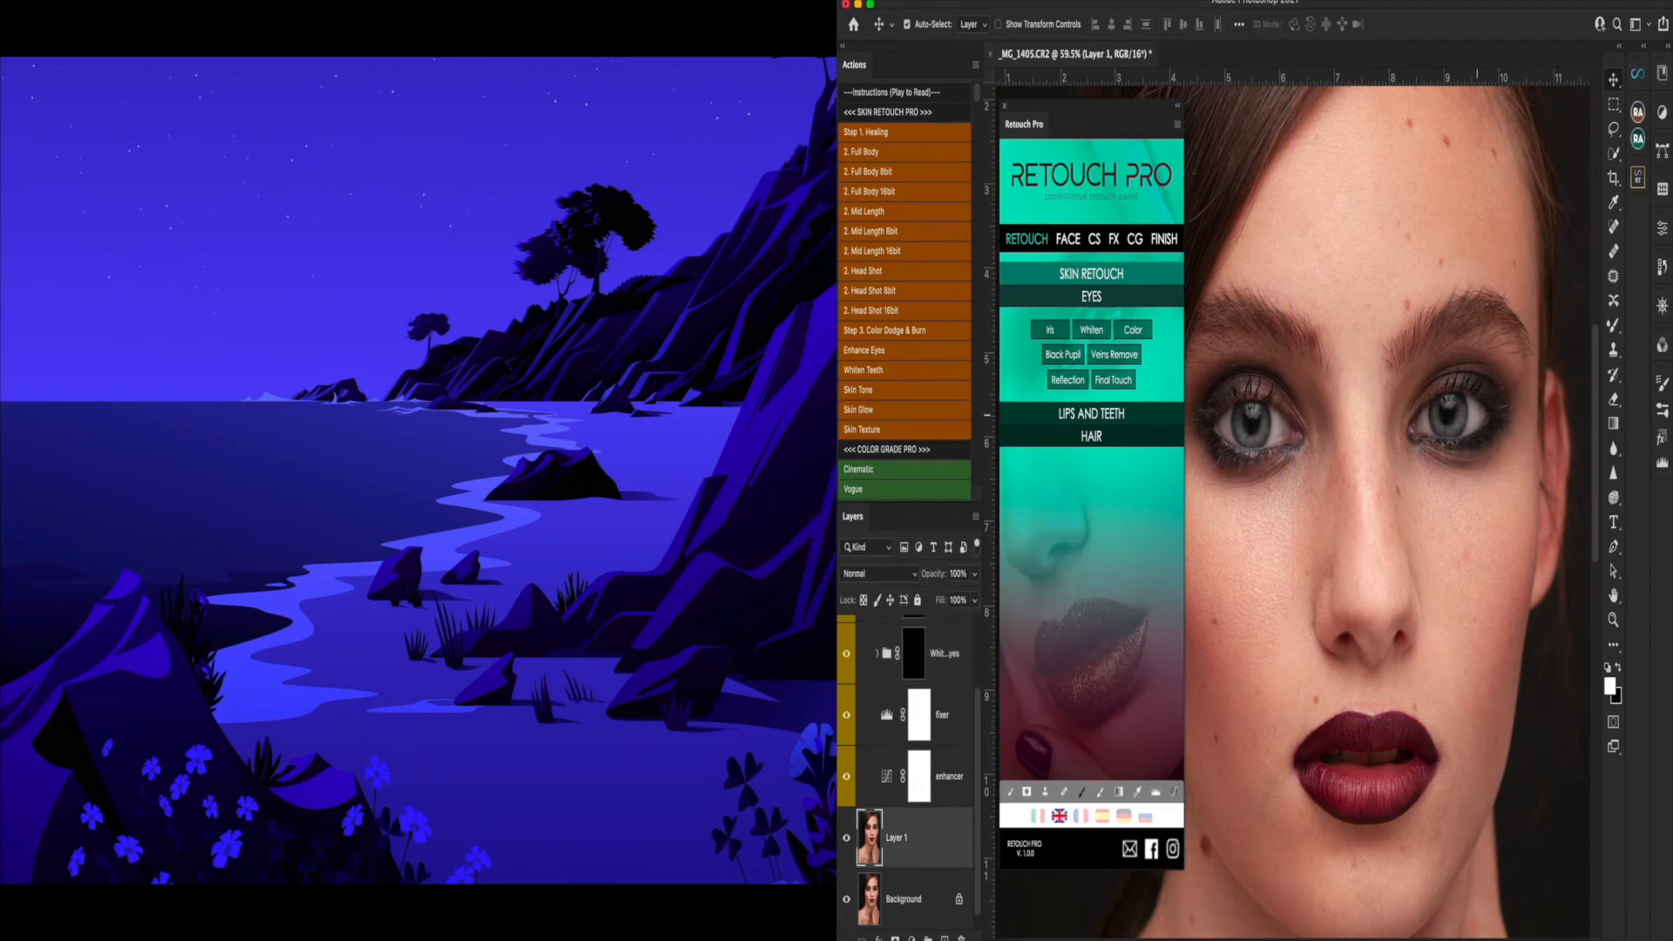
pyautogui.click(1614, 327)
pyautogui.moveTo(1426, 411); pyautogui.dragTo(1424, 424)
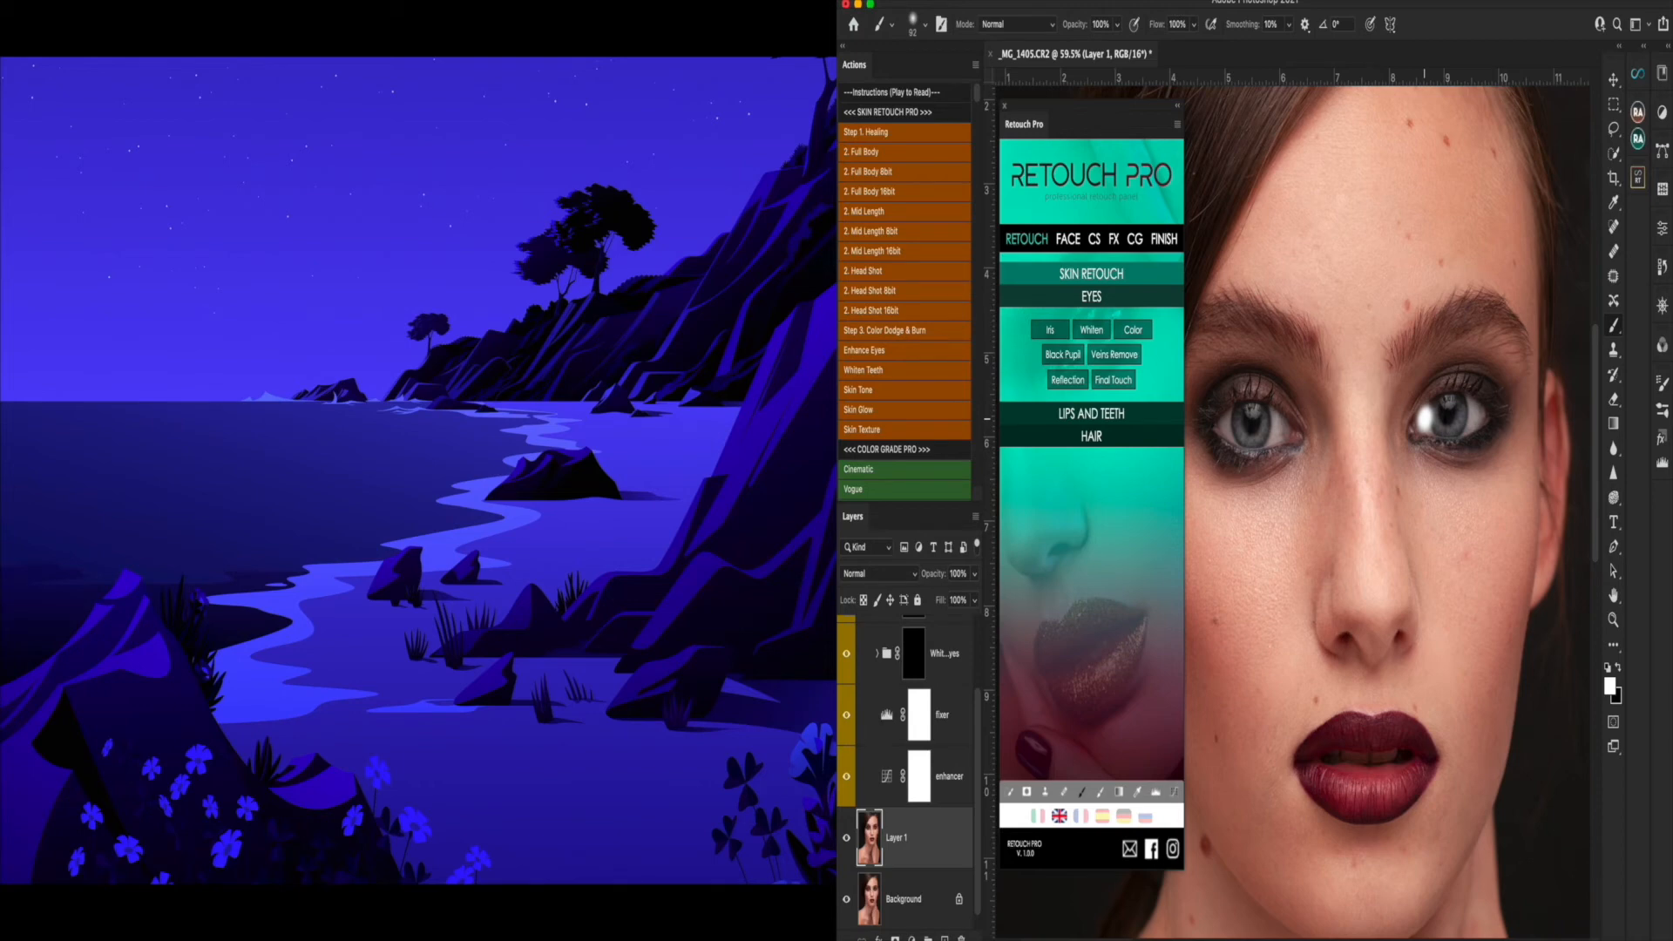
# - Set Layer 1's opacity to 21% and undo the last edit around the eye
pyautogui.click(975, 574)
pyautogui.moveTo(976, 598); pyautogui.dragTo(929, 600)
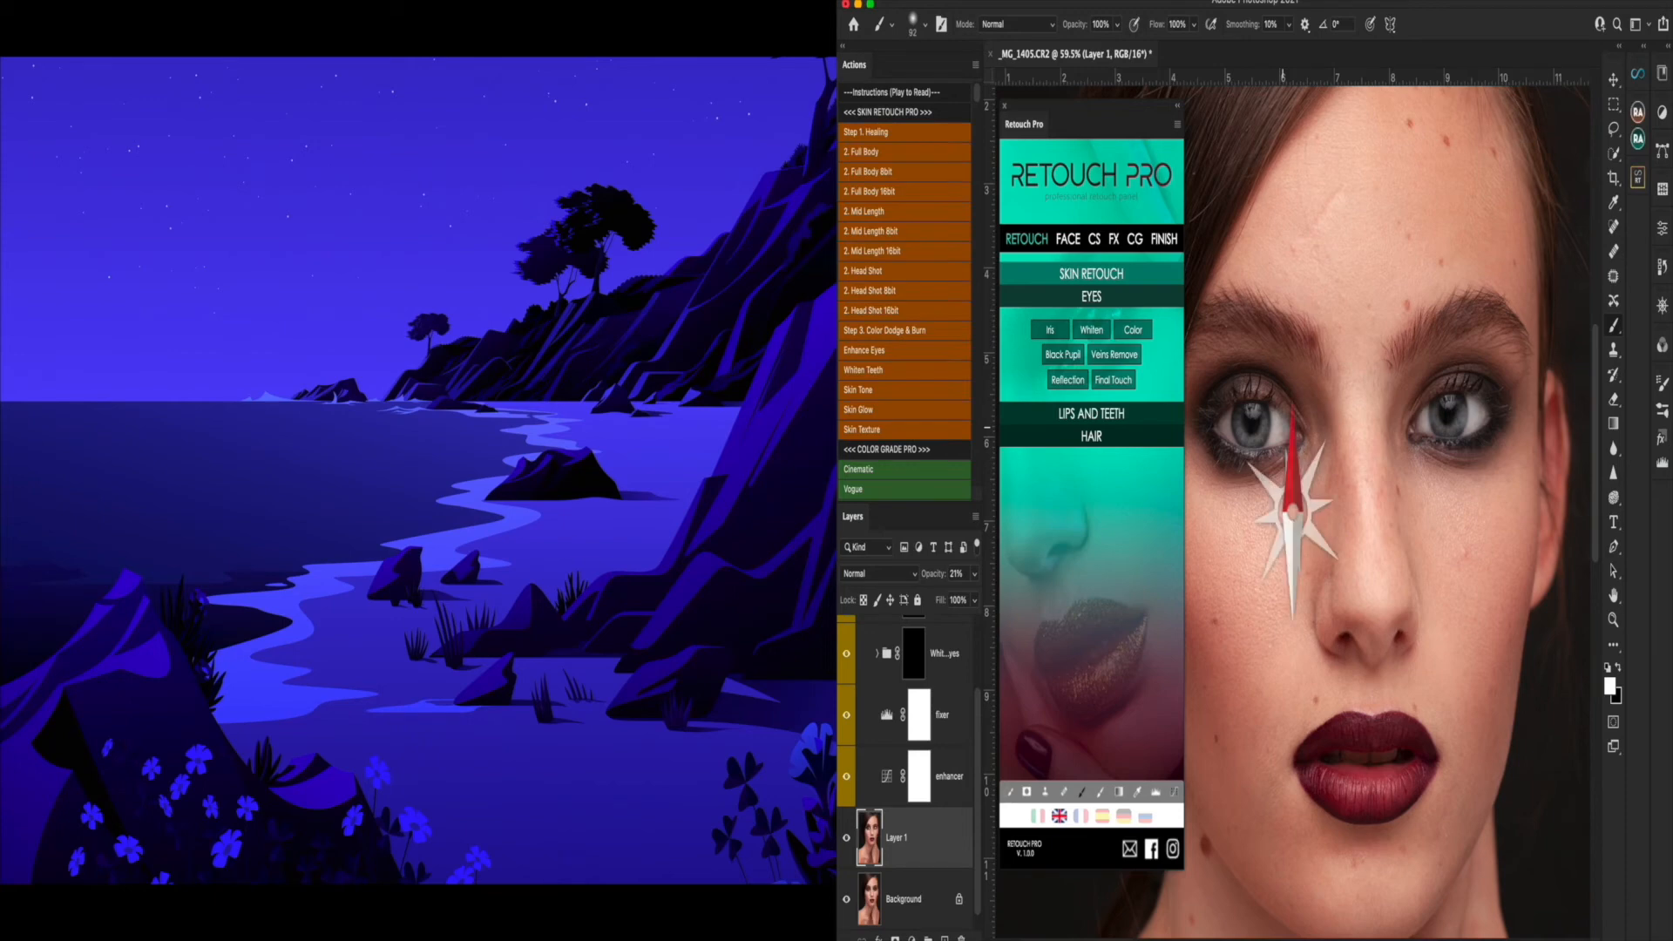
pyautogui.scroll(5, 1283, 428)
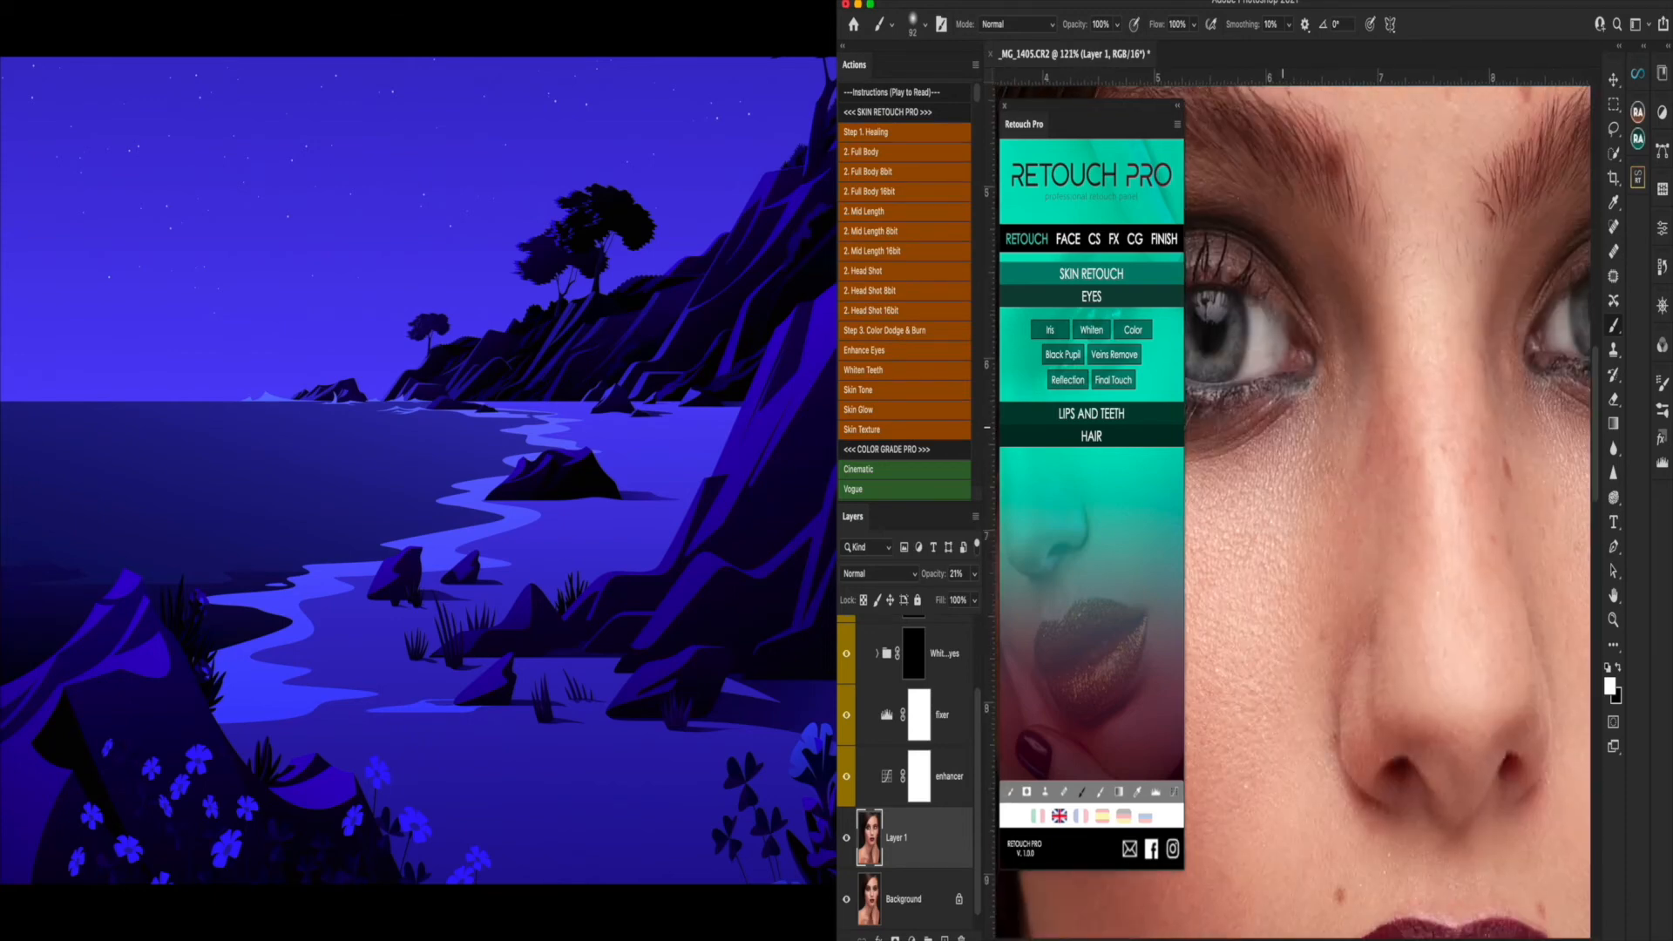
pyautogui.hscroll(-5, 1283, 428)
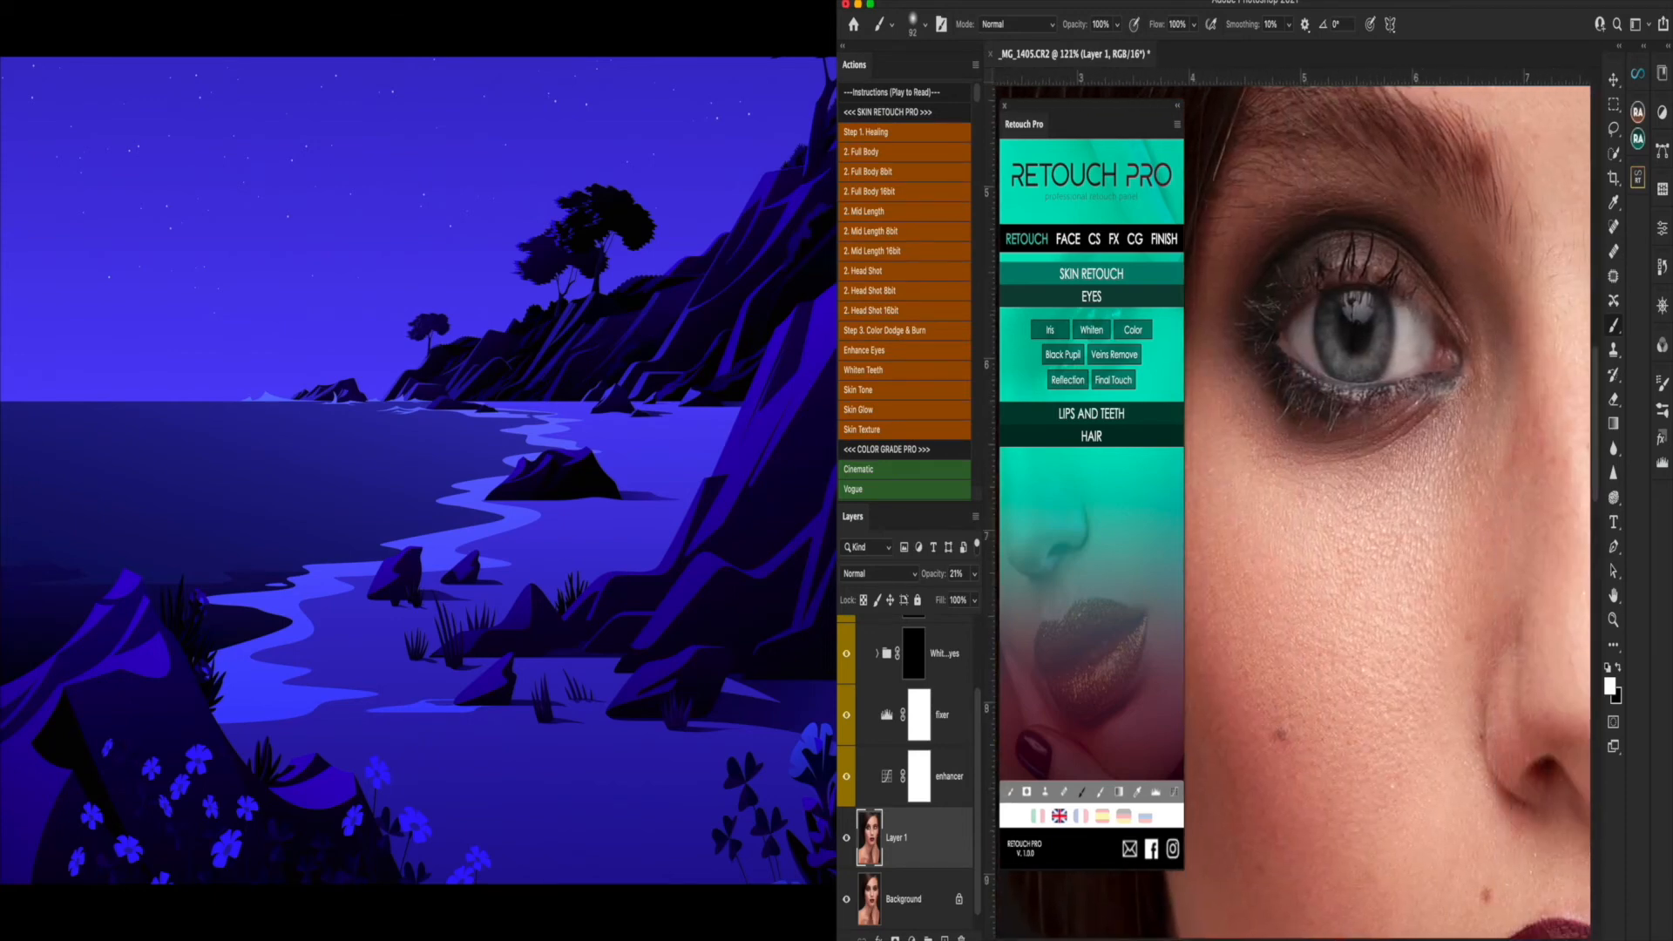
pyautogui.press('super+z')
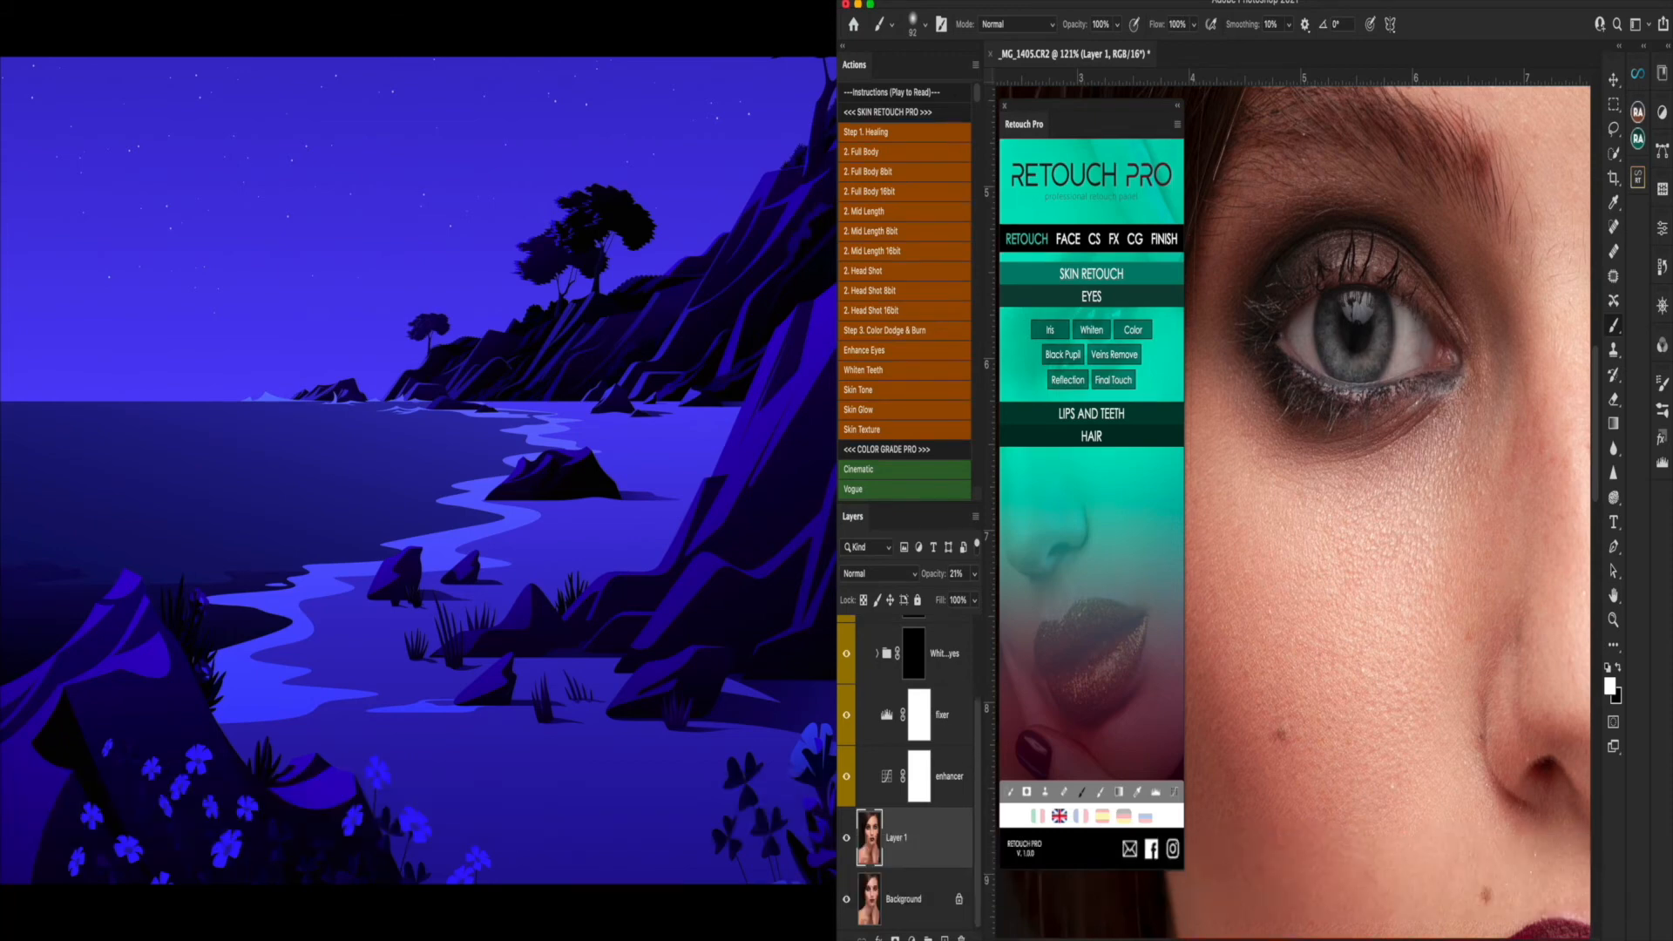
# - Examine the groups nested inside the Iris group, including Black Pupil and Whiten Eyes, and collapse the Iris group
pyautogui.scroll(3, 974, 697)
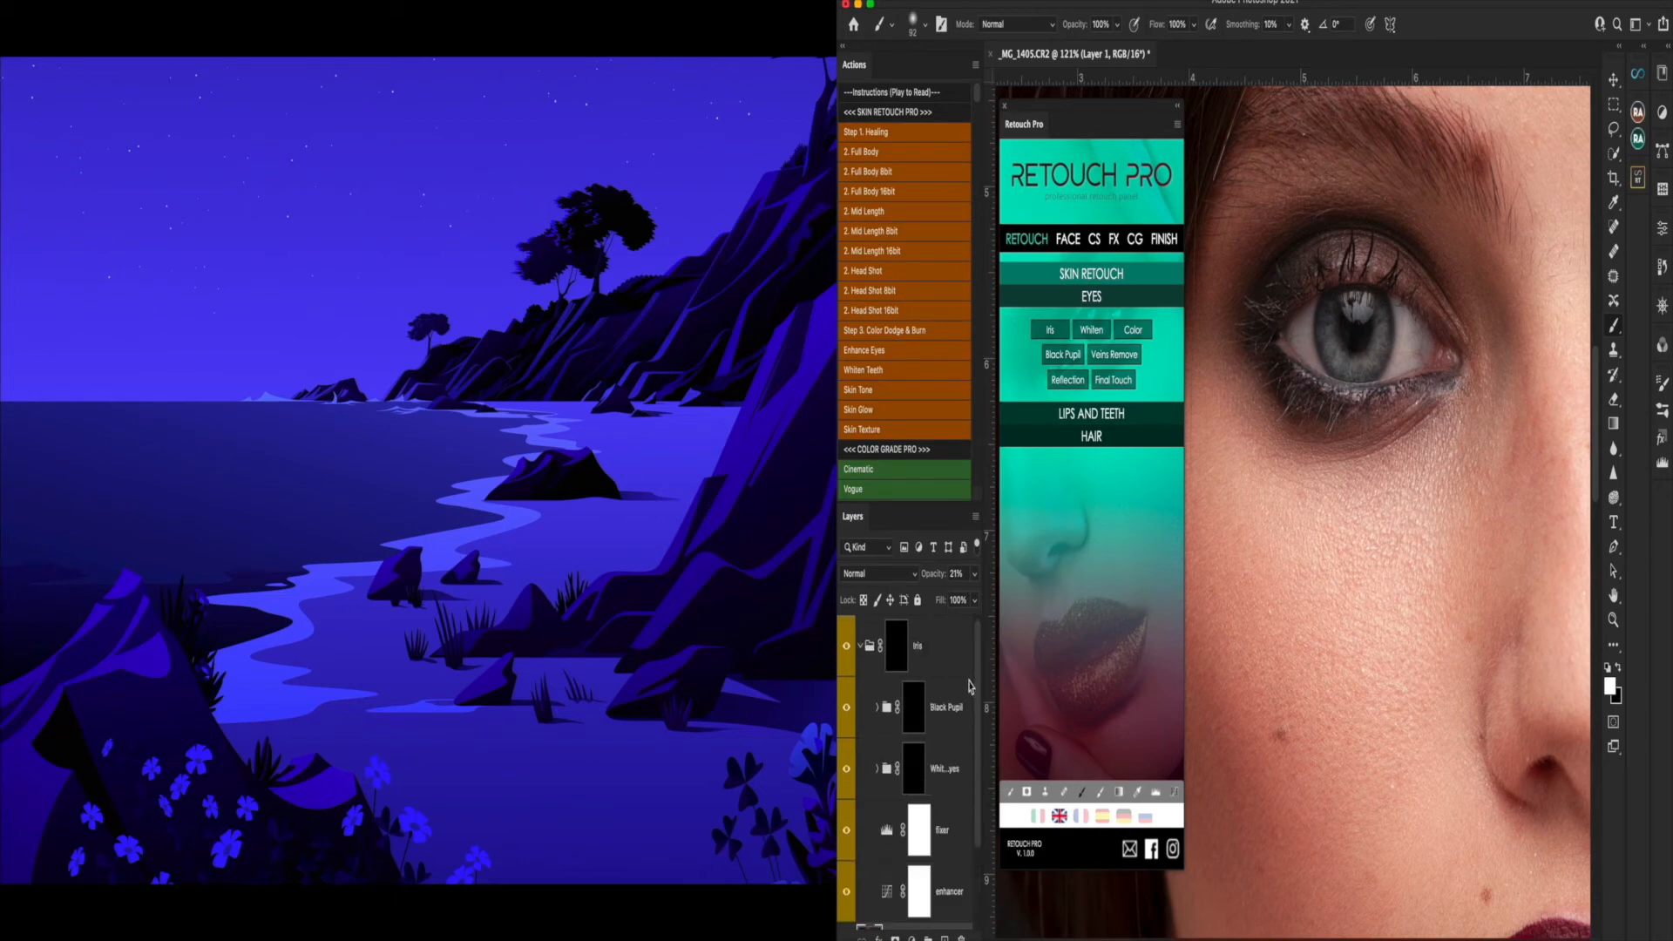
pyautogui.click(860, 646)
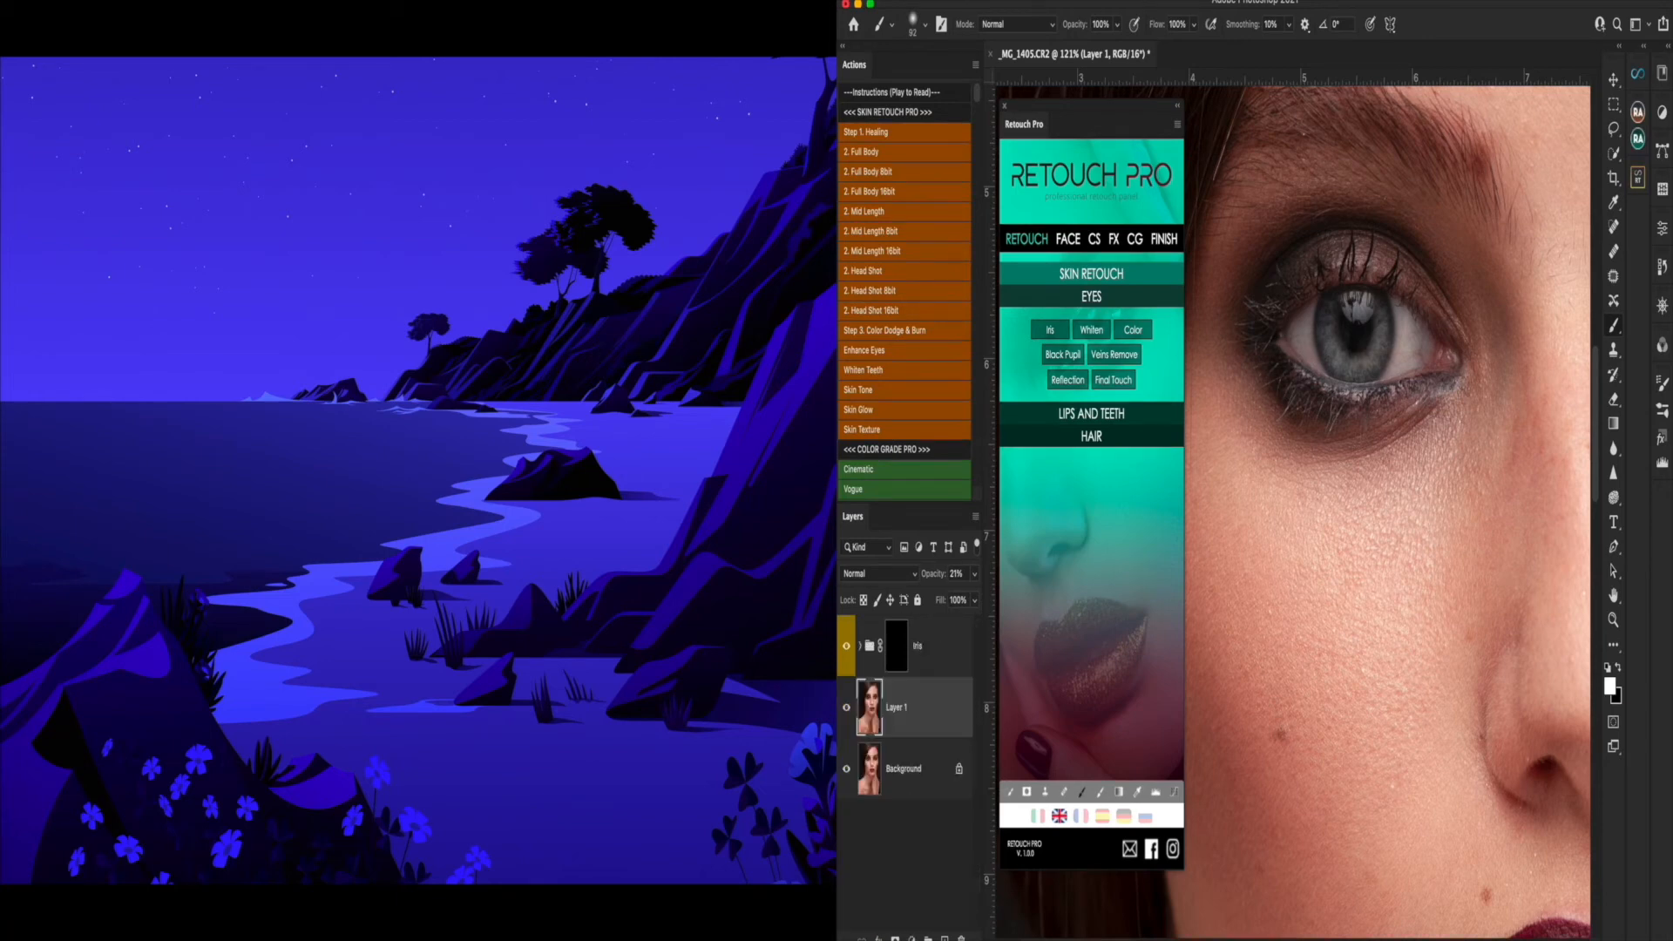
pyautogui.click(861, 645)
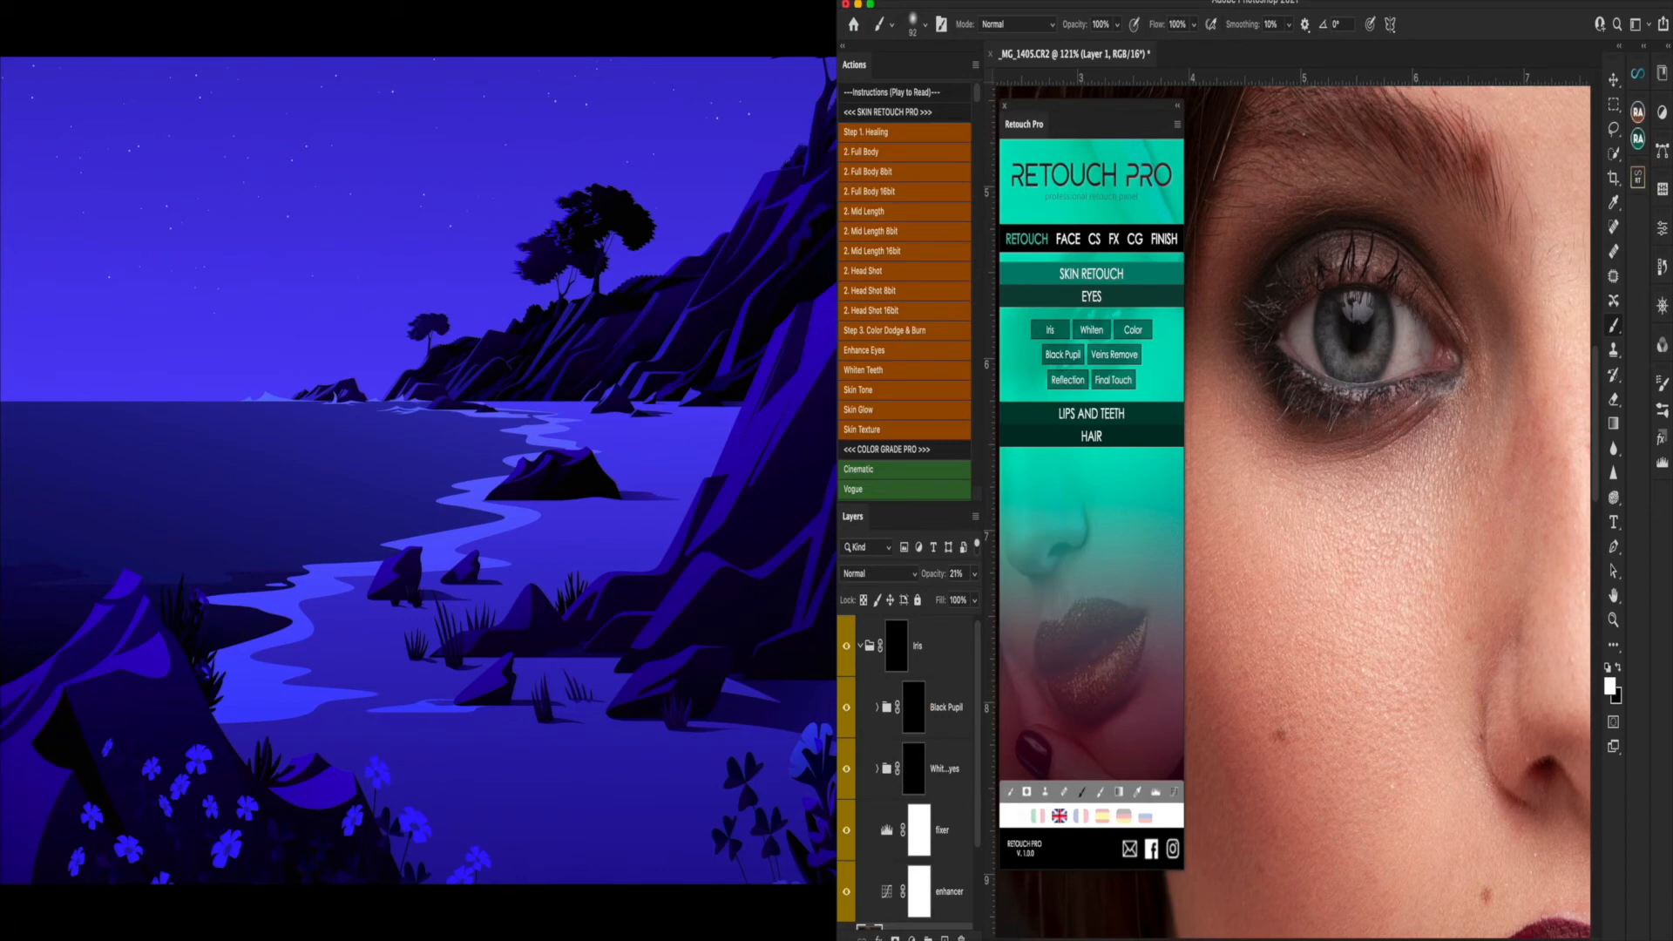
pyautogui.moveTo(978, 728)
pyautogui.mouseDown()
pyautogui.moveTo(976, 810)
pyautogui.moveTo(975, 704)
pyautogui.mouseUp()
pyautogui.click(877, 708)
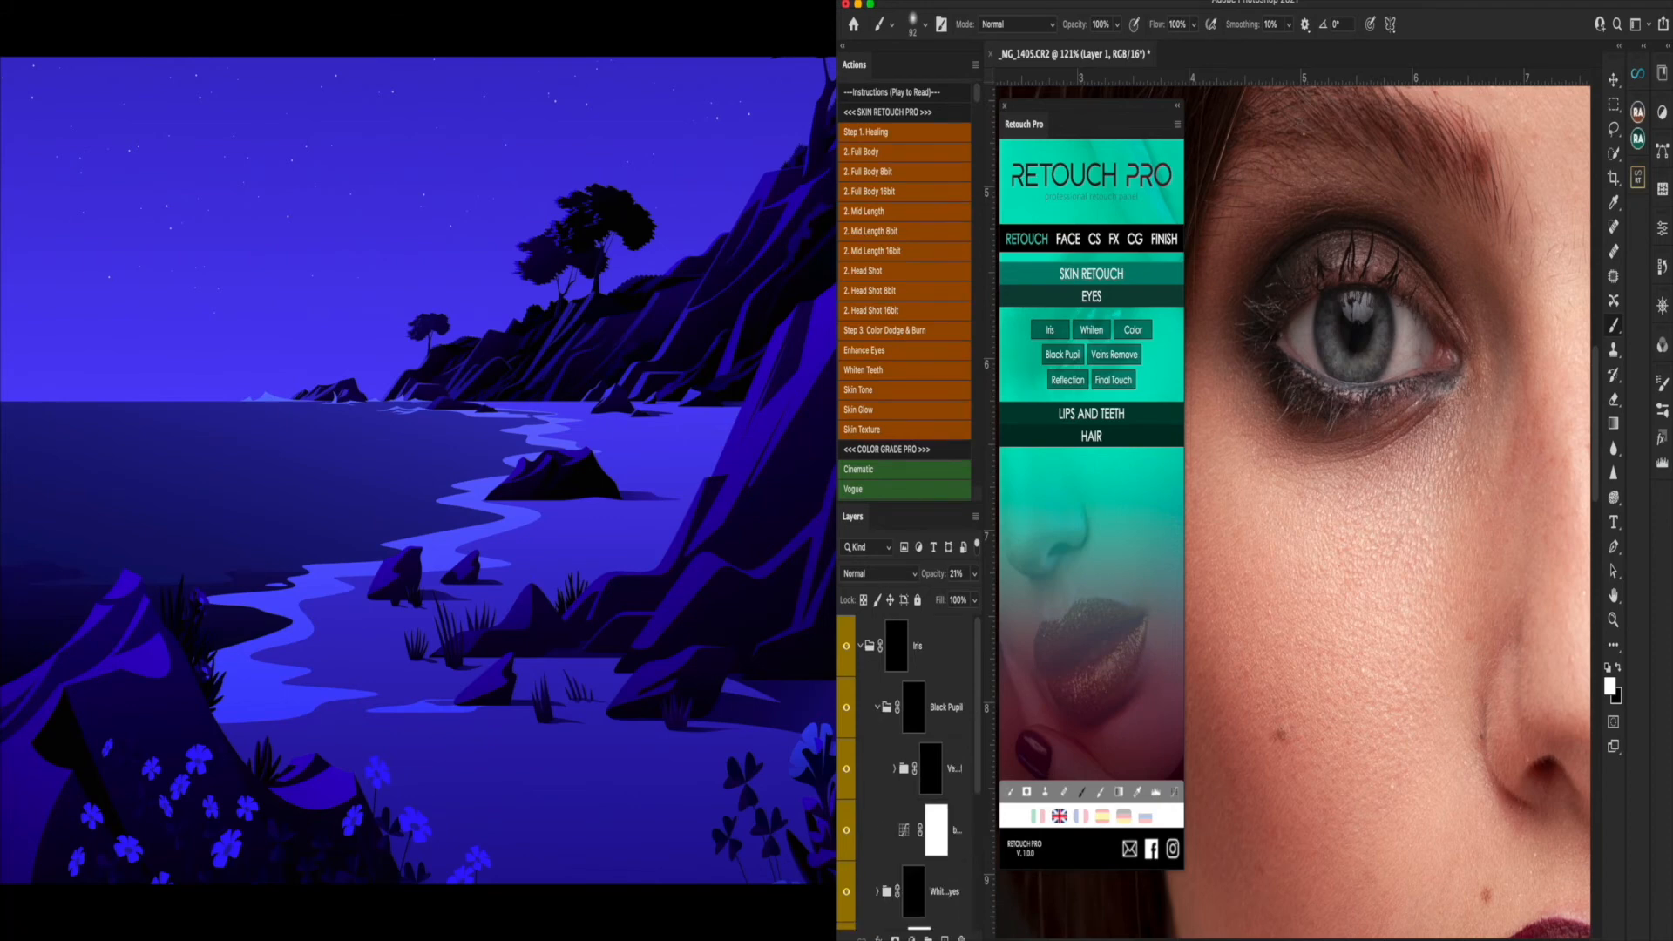
pyautogui.moveTo(980, 737); pyautogui.dragTo(977, 830)
pyautogui.click(913, 706)
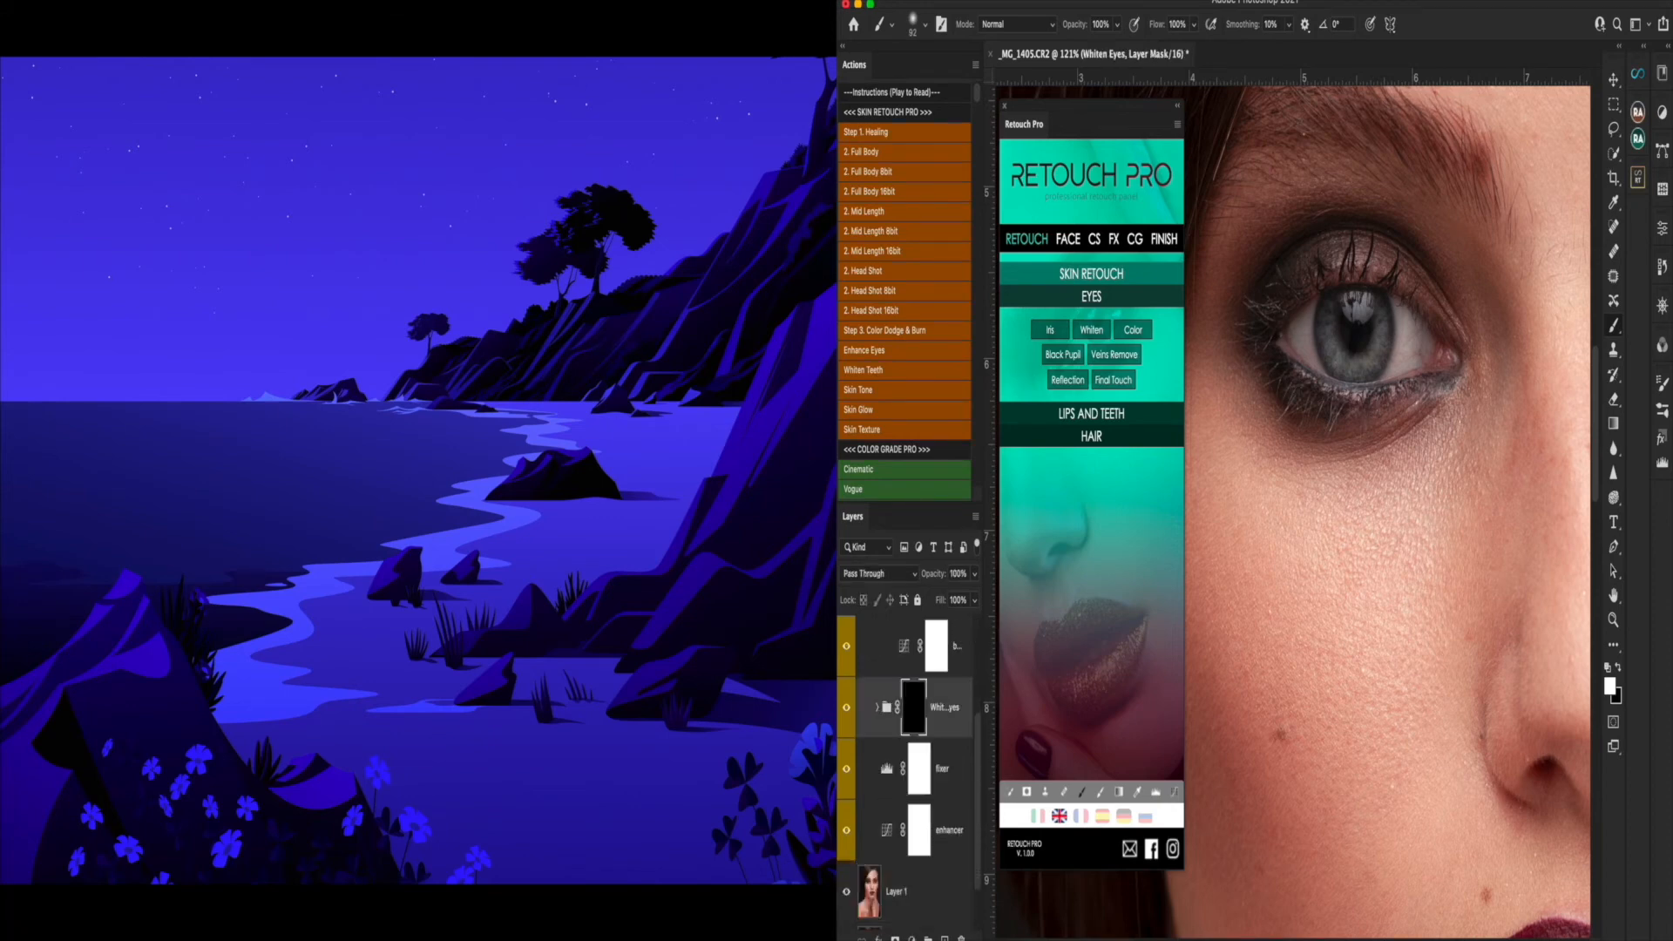
pyautogui.moveTo(979, 754); pyautogui.dragTo(972, 617)
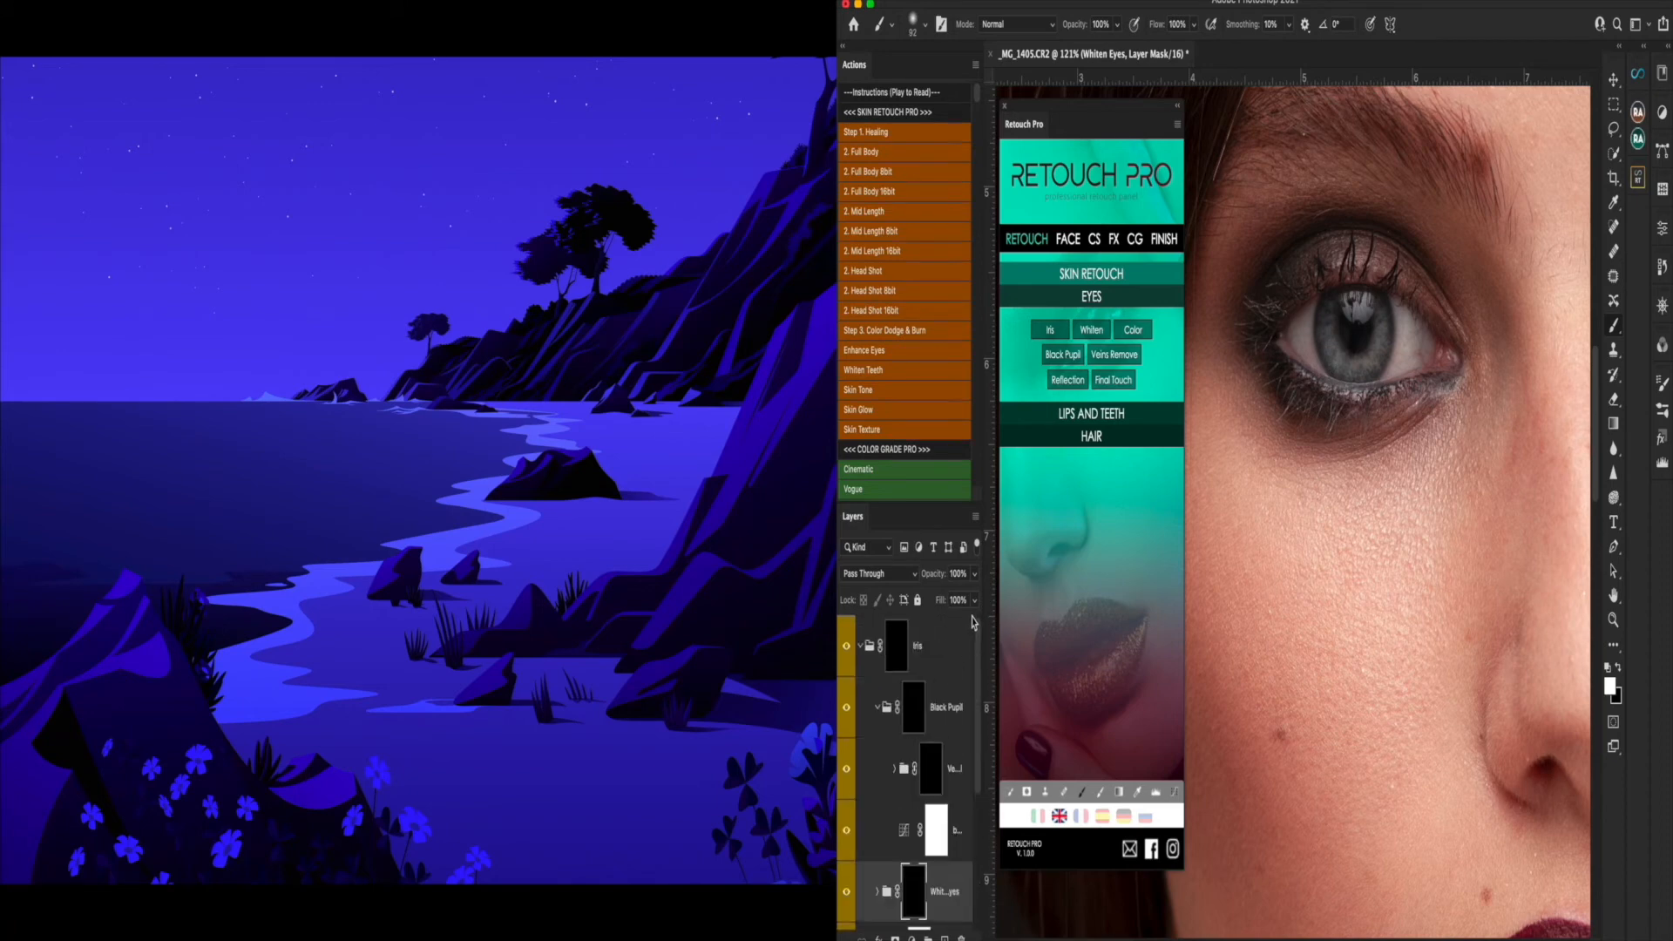
pyautogui.click(860, 646)
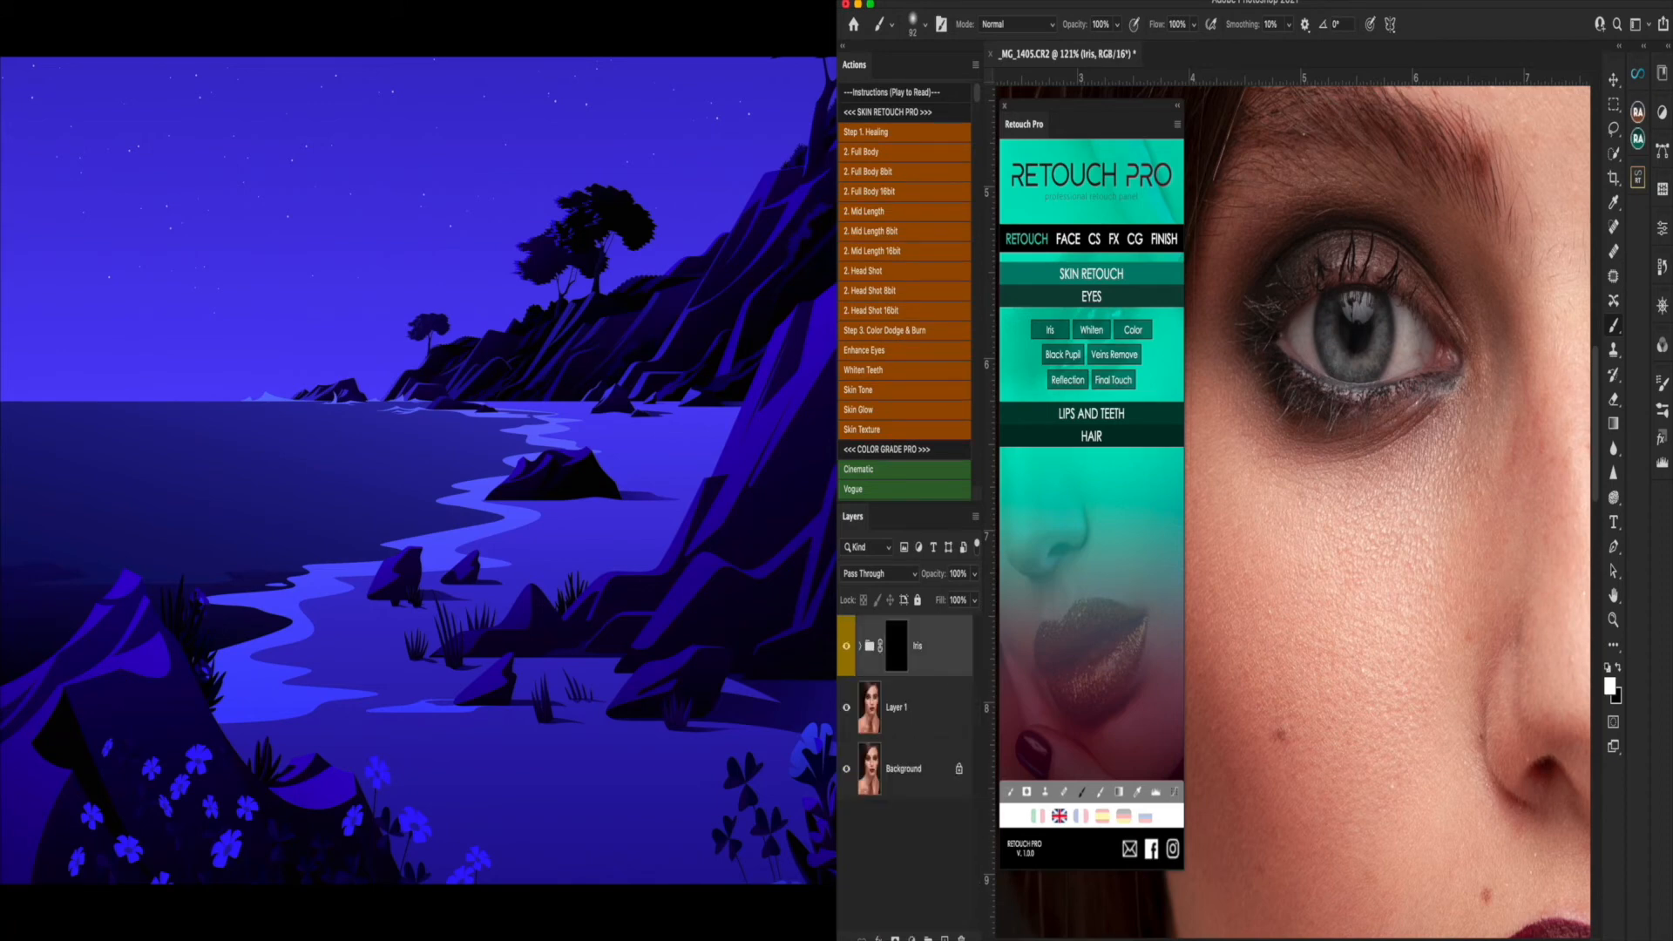
# - Run the Veins Remove function, paint white on its mask over the whites of both eyes, and close the Retouch Pro panel
pyautogui.click(1119, 357)
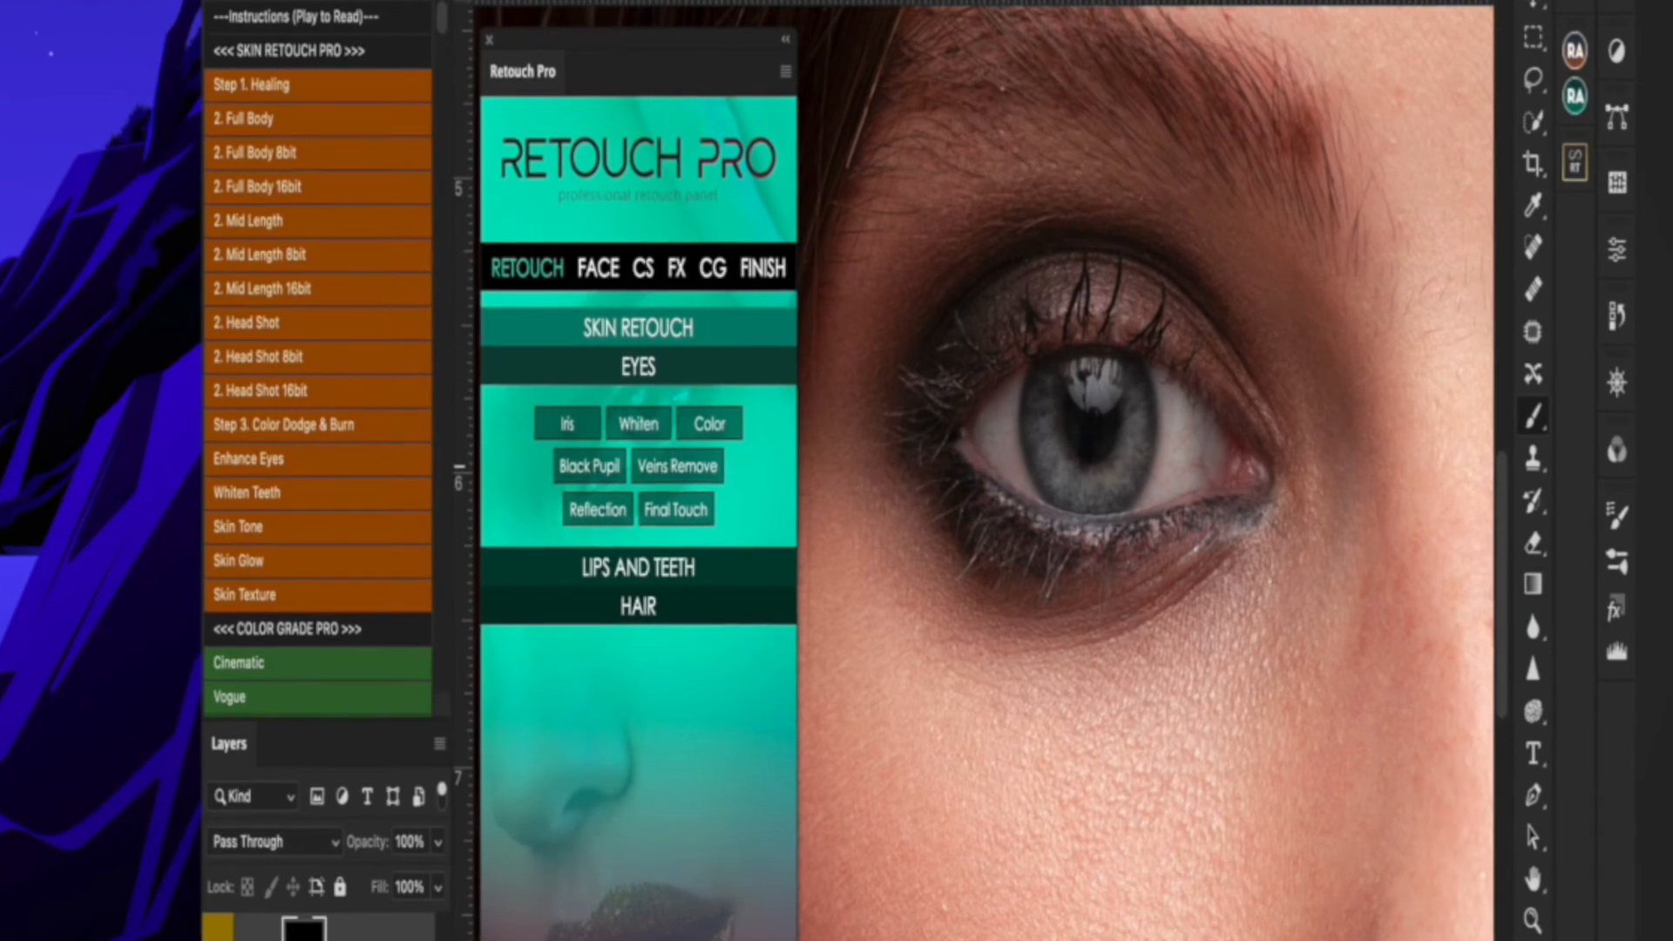
pyautogui.moveTo(1187, 467); pyautogui.dragTo(1194, 470)
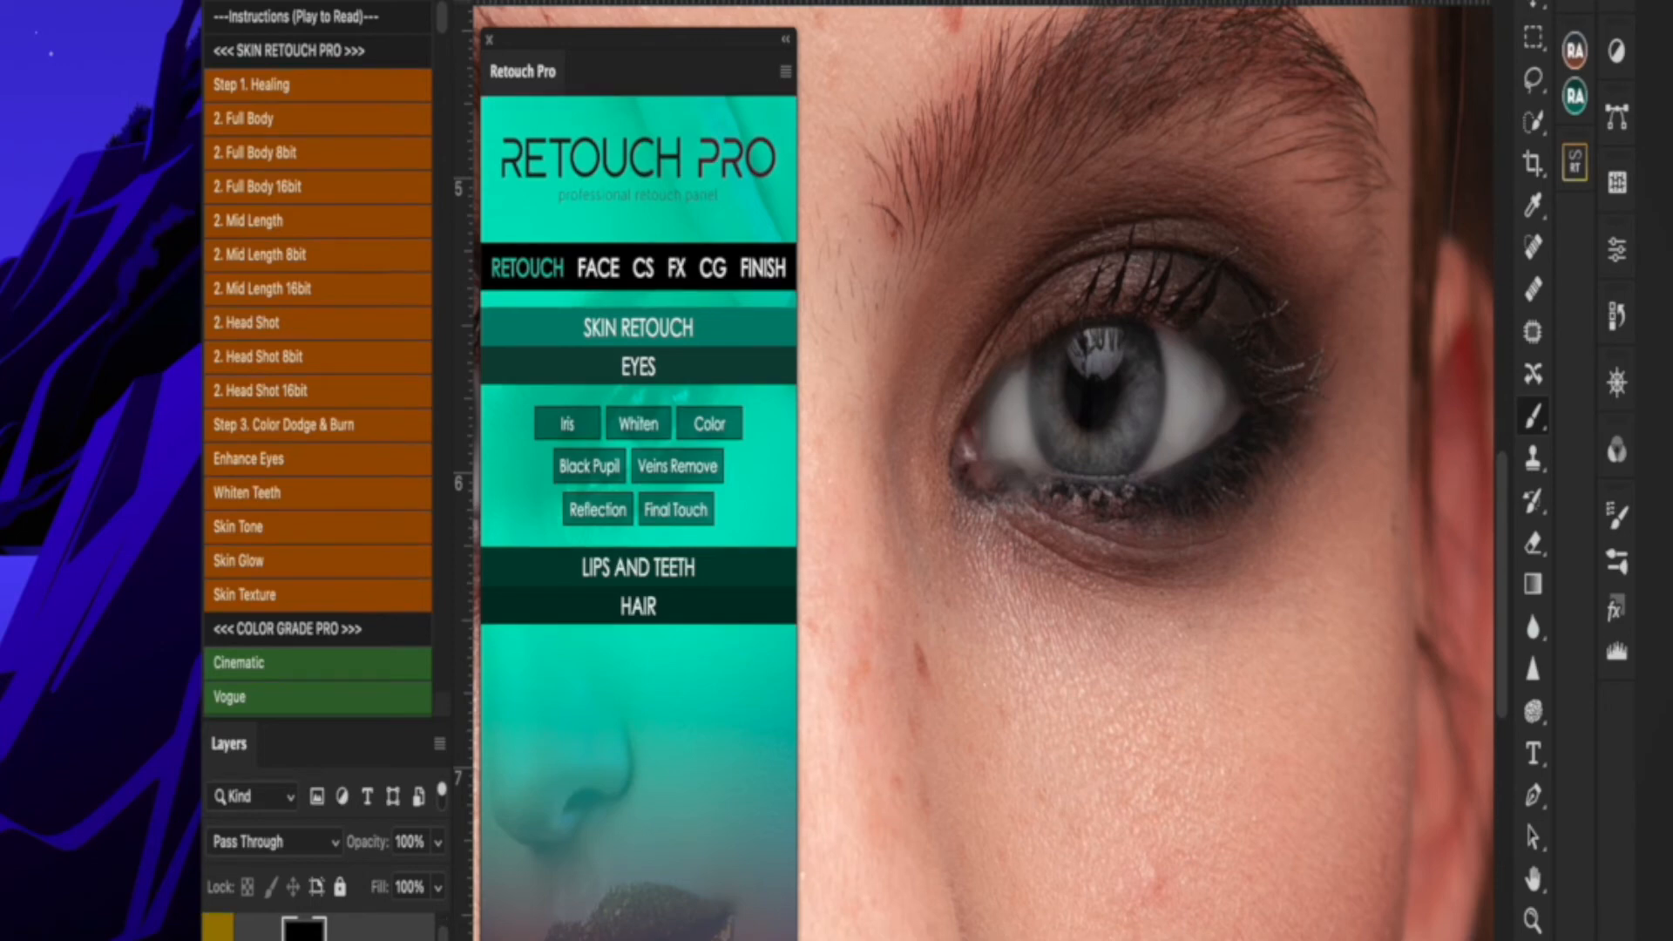
pyautogui.scroll(-5, 320, 929)
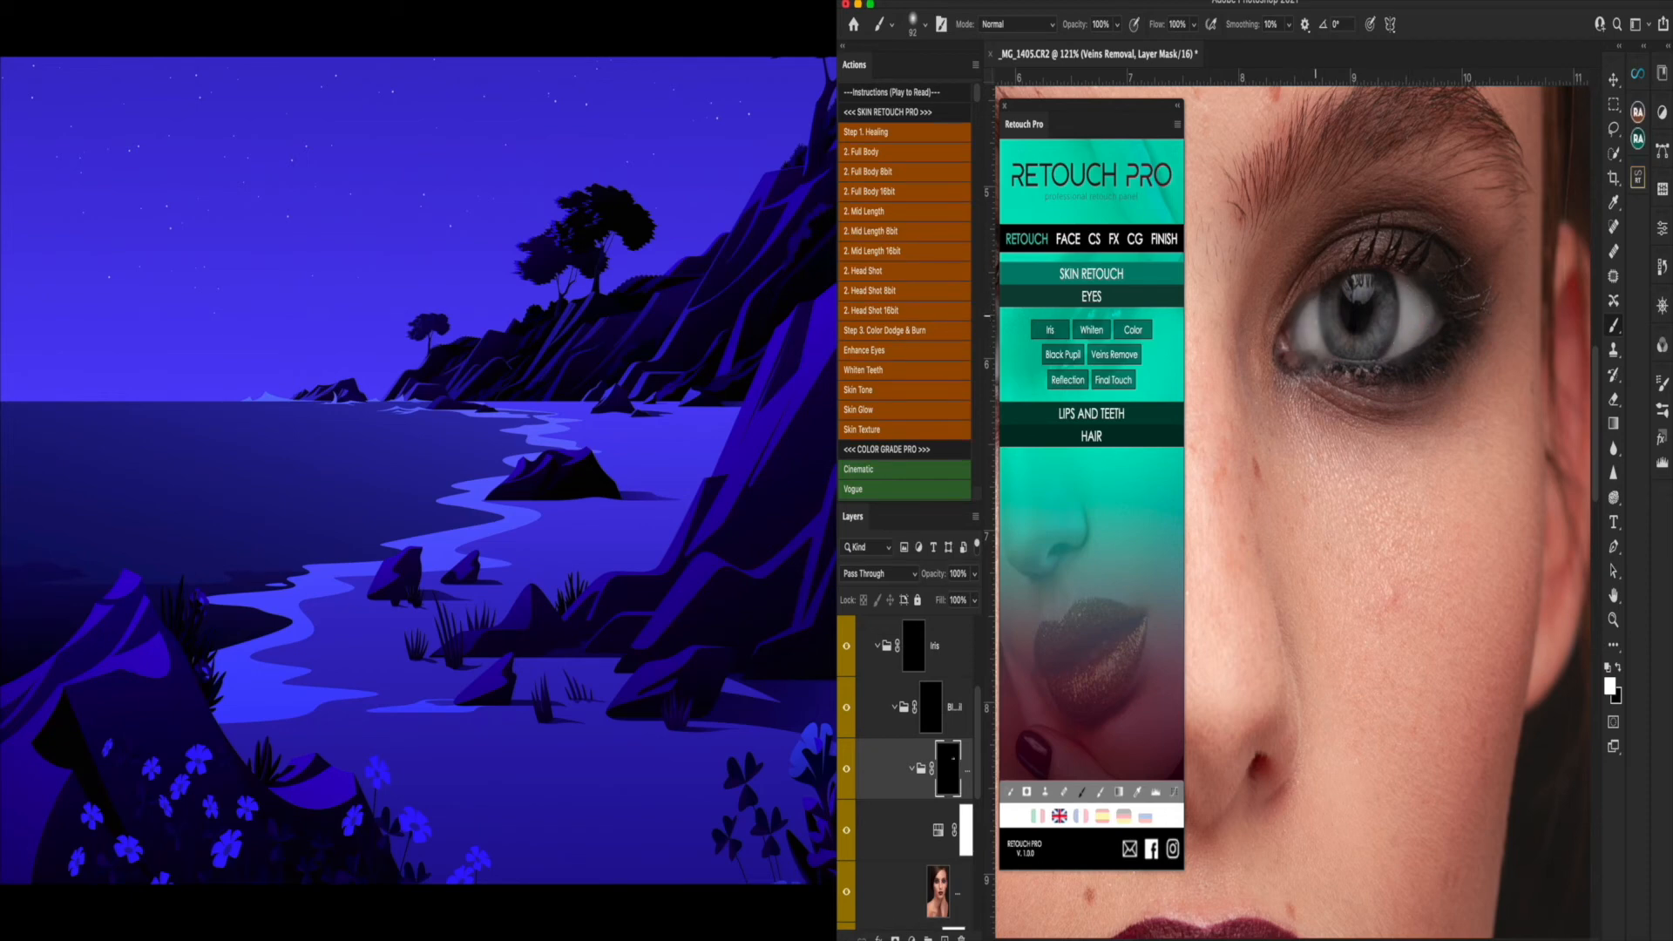
pyautogui.click(1005, 105)
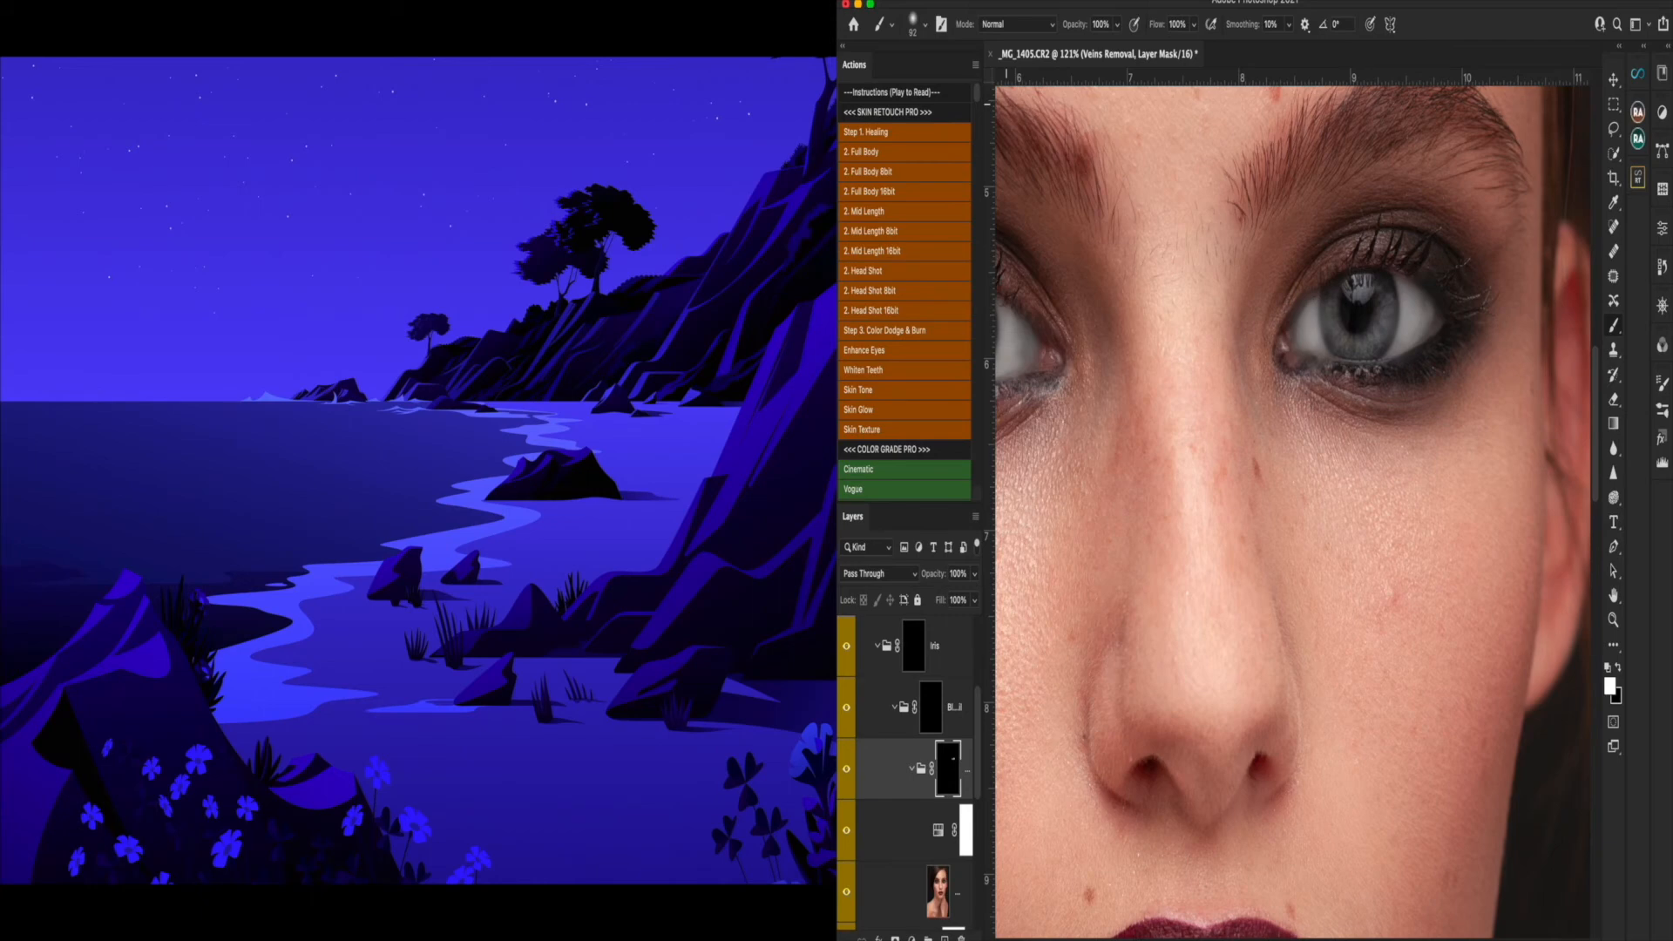
pyautogui.hscroll(-5, 1291, 504)
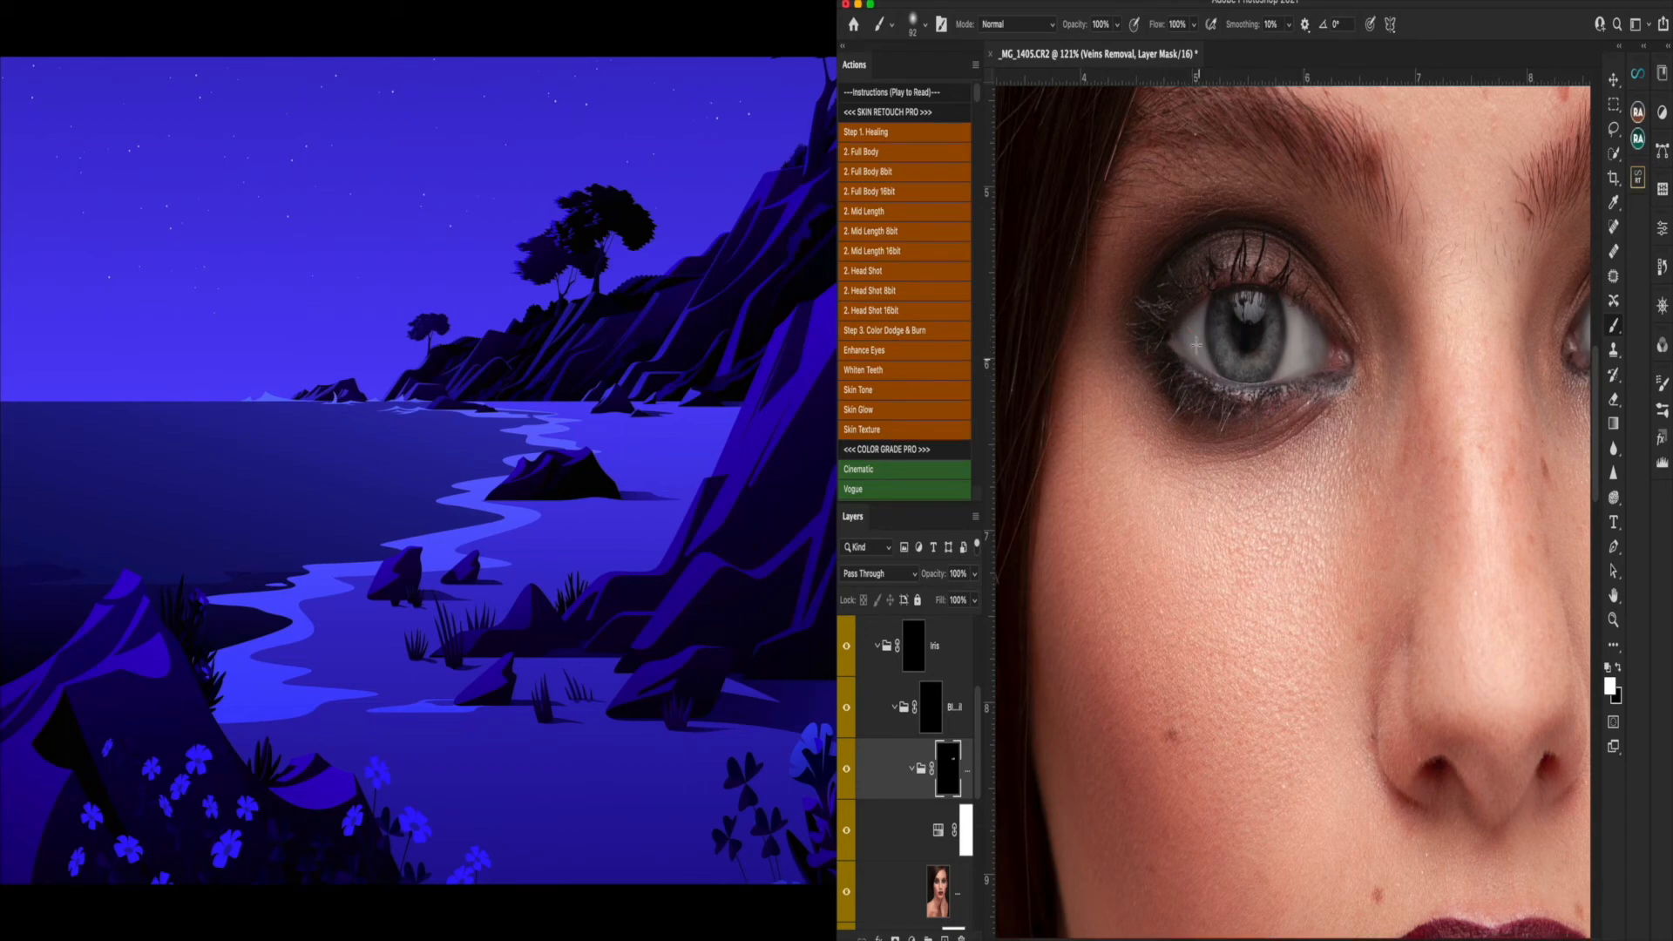
# - Paint white on the Iris group's mask over the irises of both eyes
pyautogui.scroll(2, 978, 728)
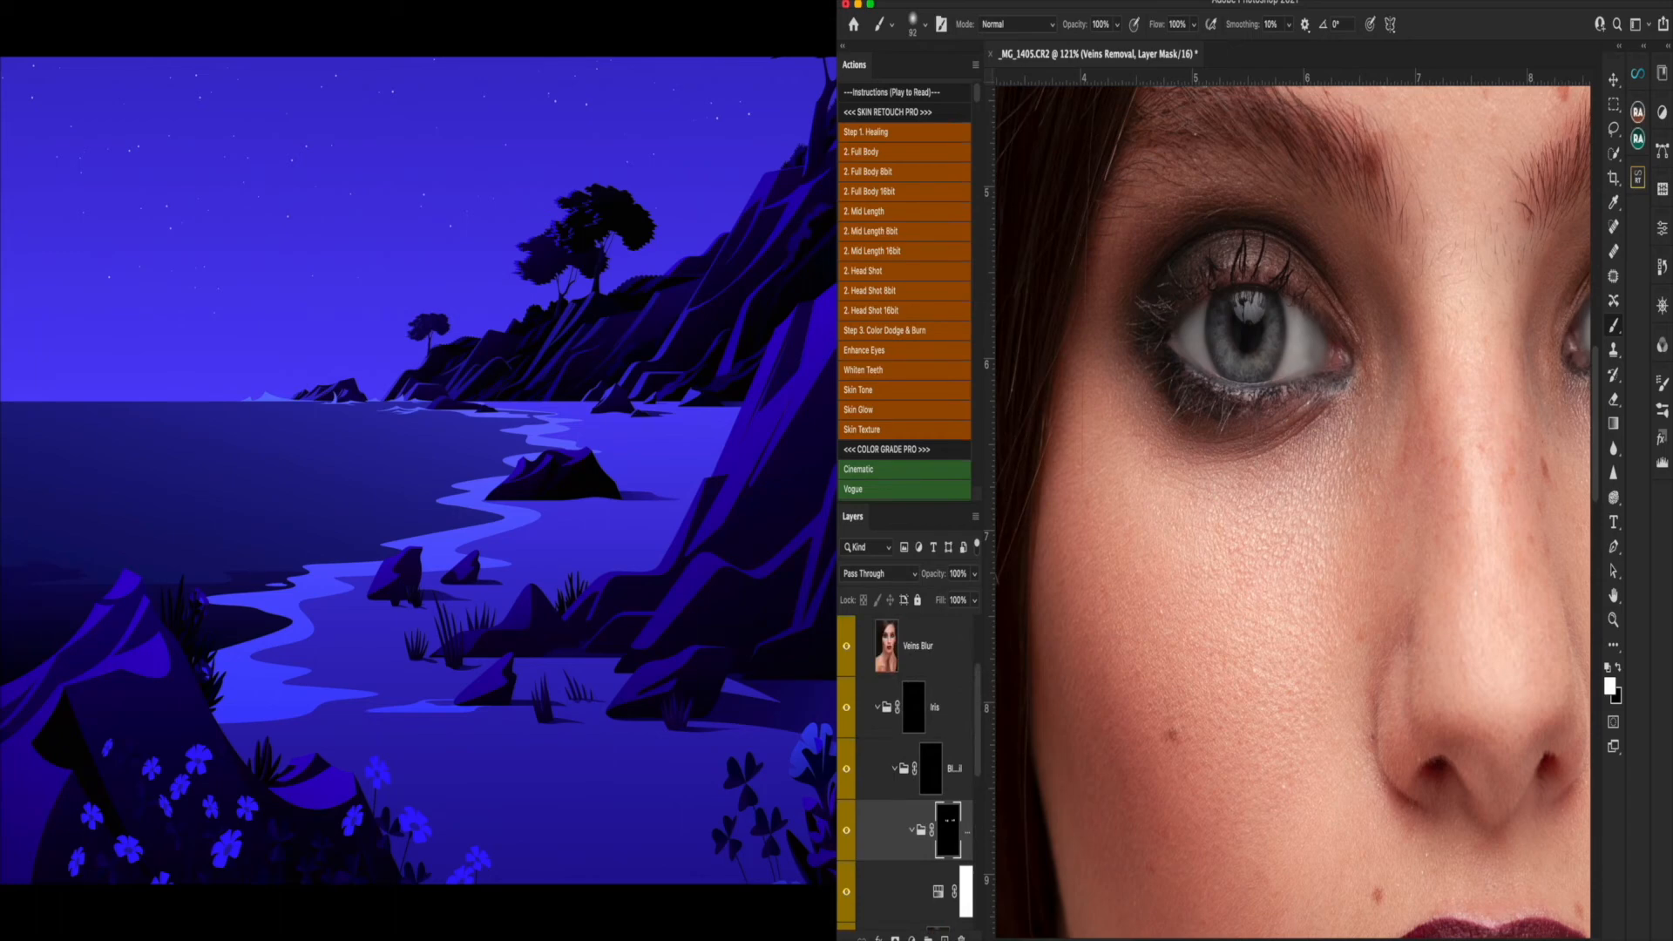
pyautogui.click(914, 707)
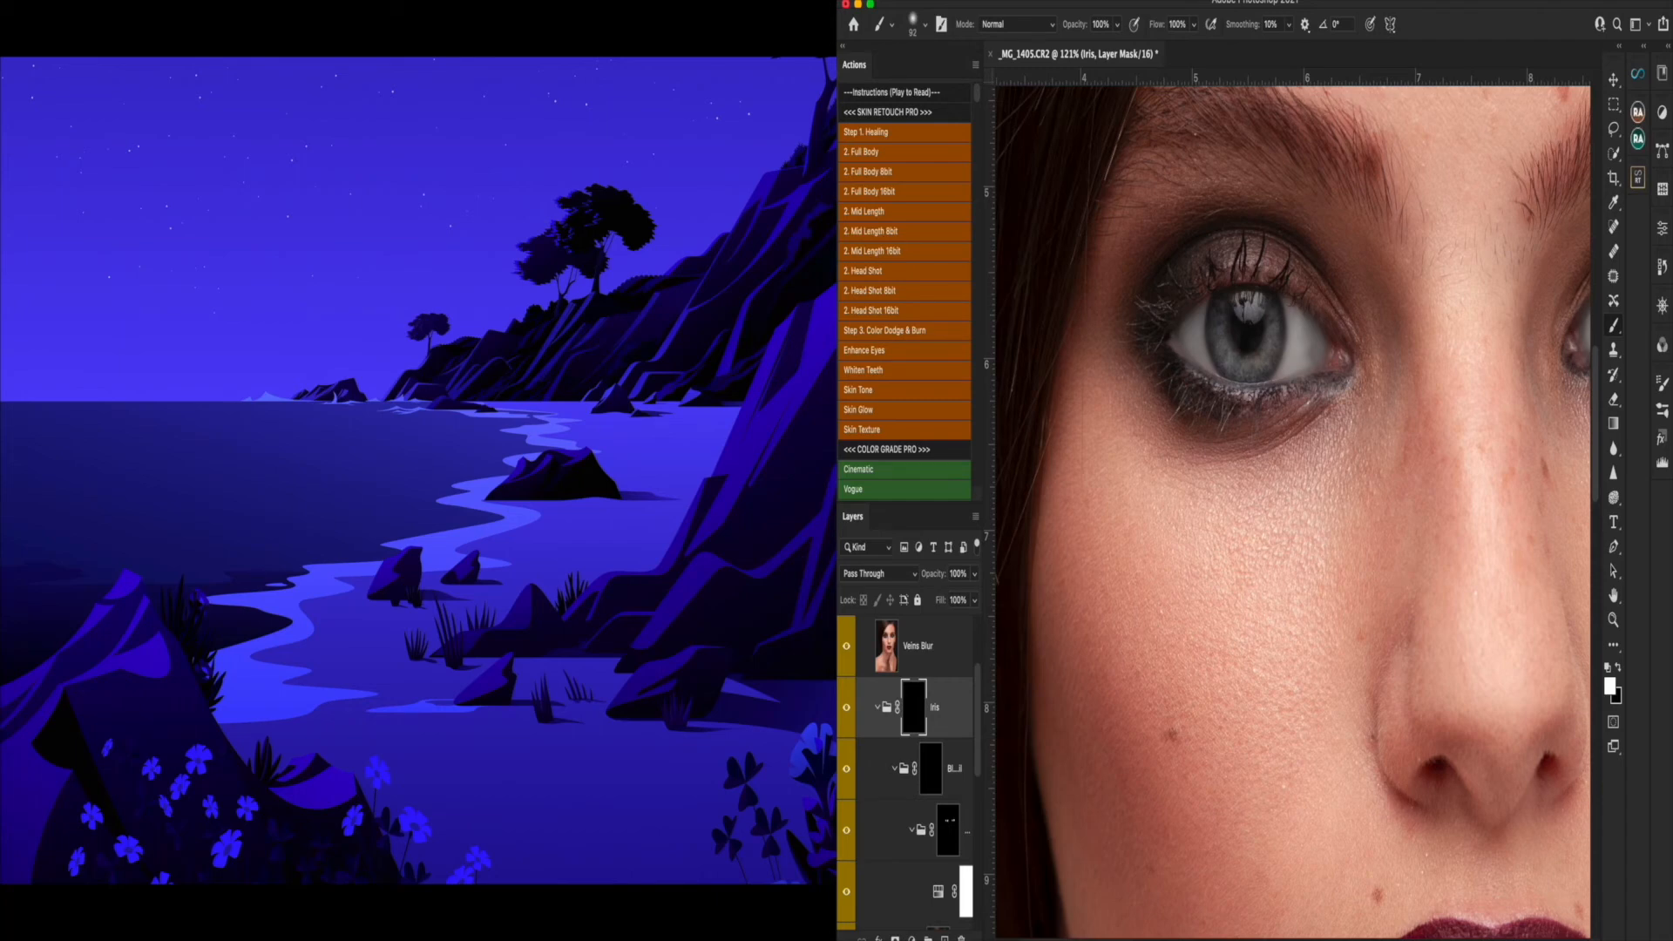
pyautogui.moveTo(1239, 326); pyautogui.dragTo(1245, 325)
pyautogui.hscroll(5, 1246, 326)
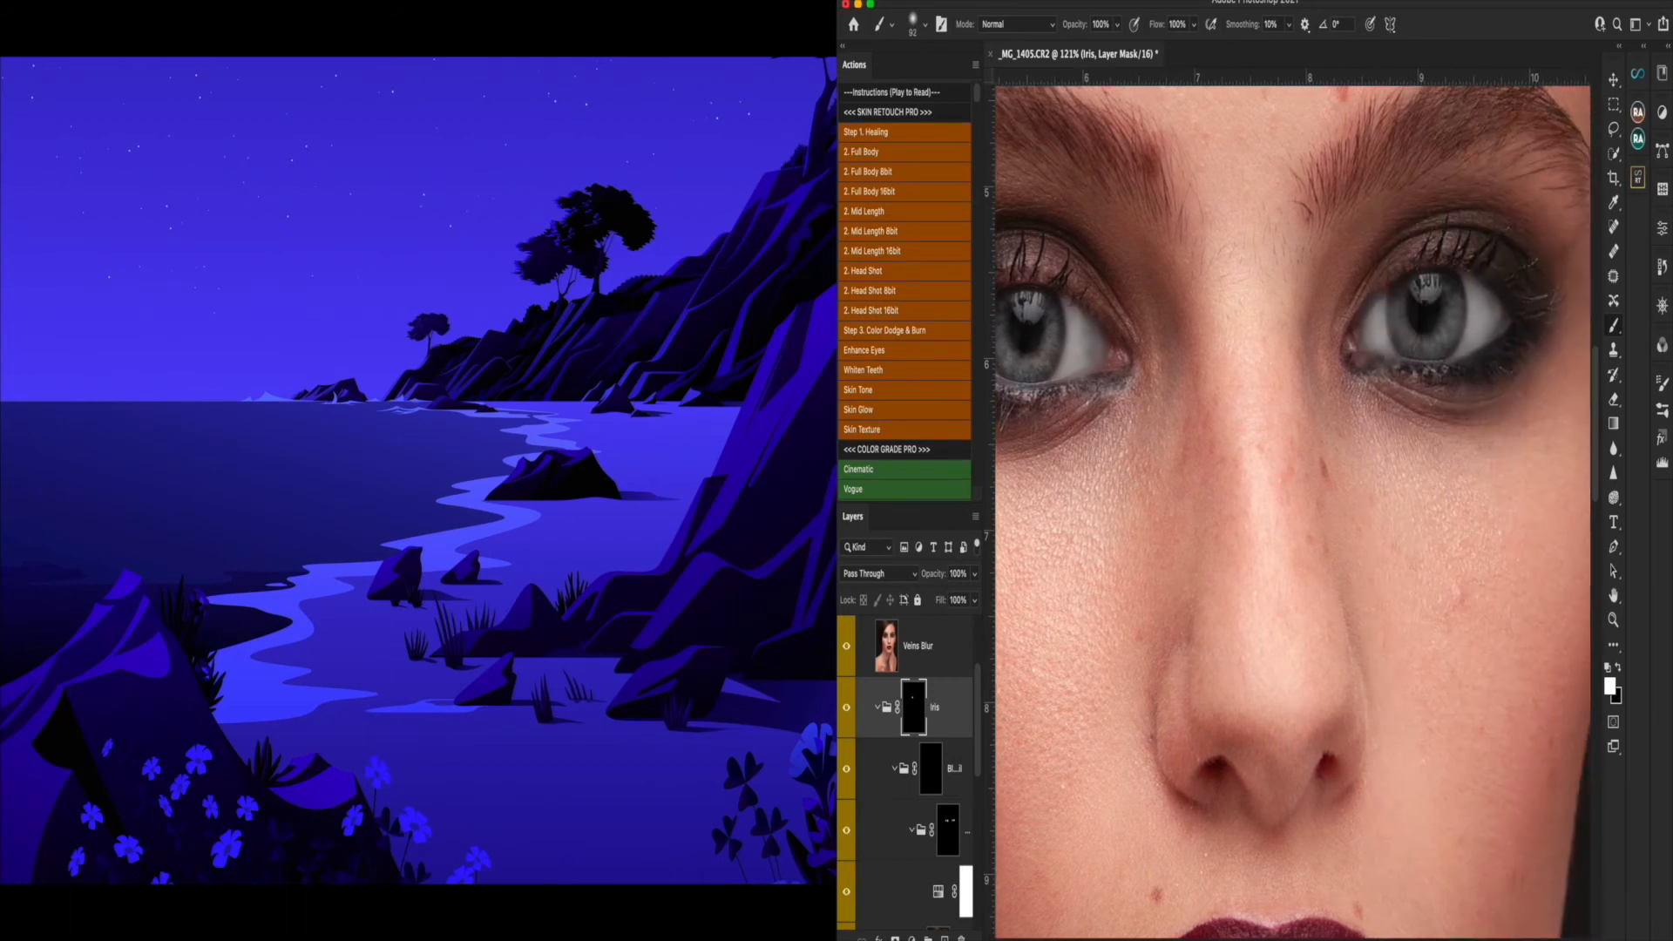
pyautogui.moveTo(1421, 323); pyautogui.dragTo(1418, 309)
# - Lower the Iris group's opacity to about 55% and collapse the group
pyautogui.scroll(-2, 906, 767)
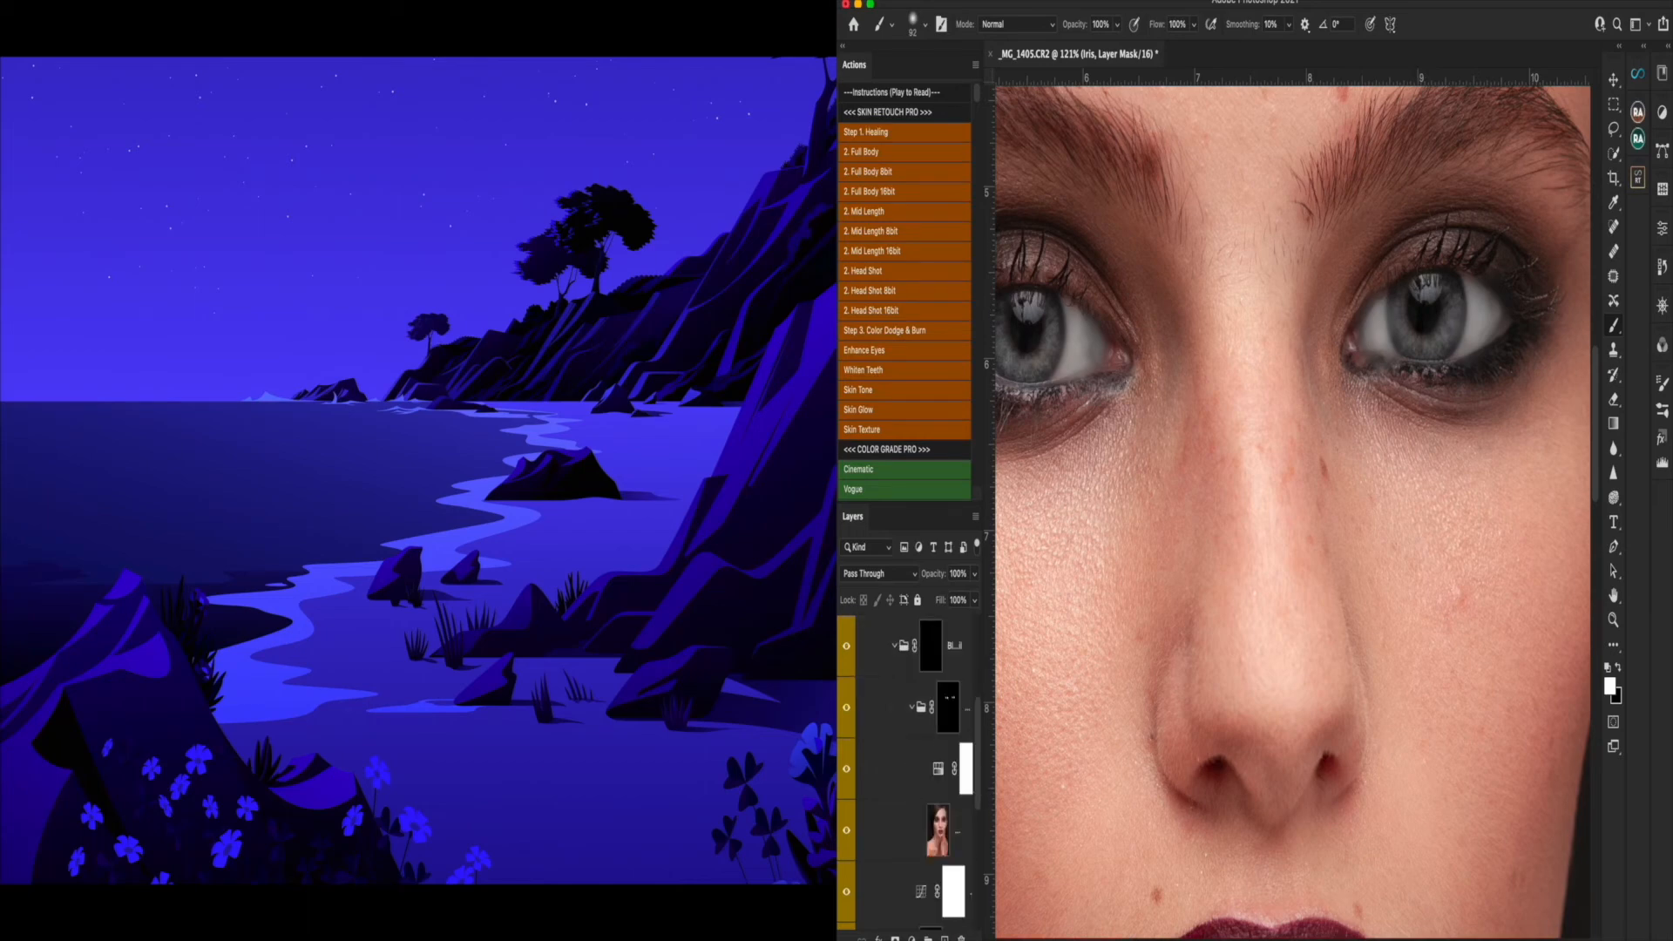
pyautogui.scroll(2, 906, 767)
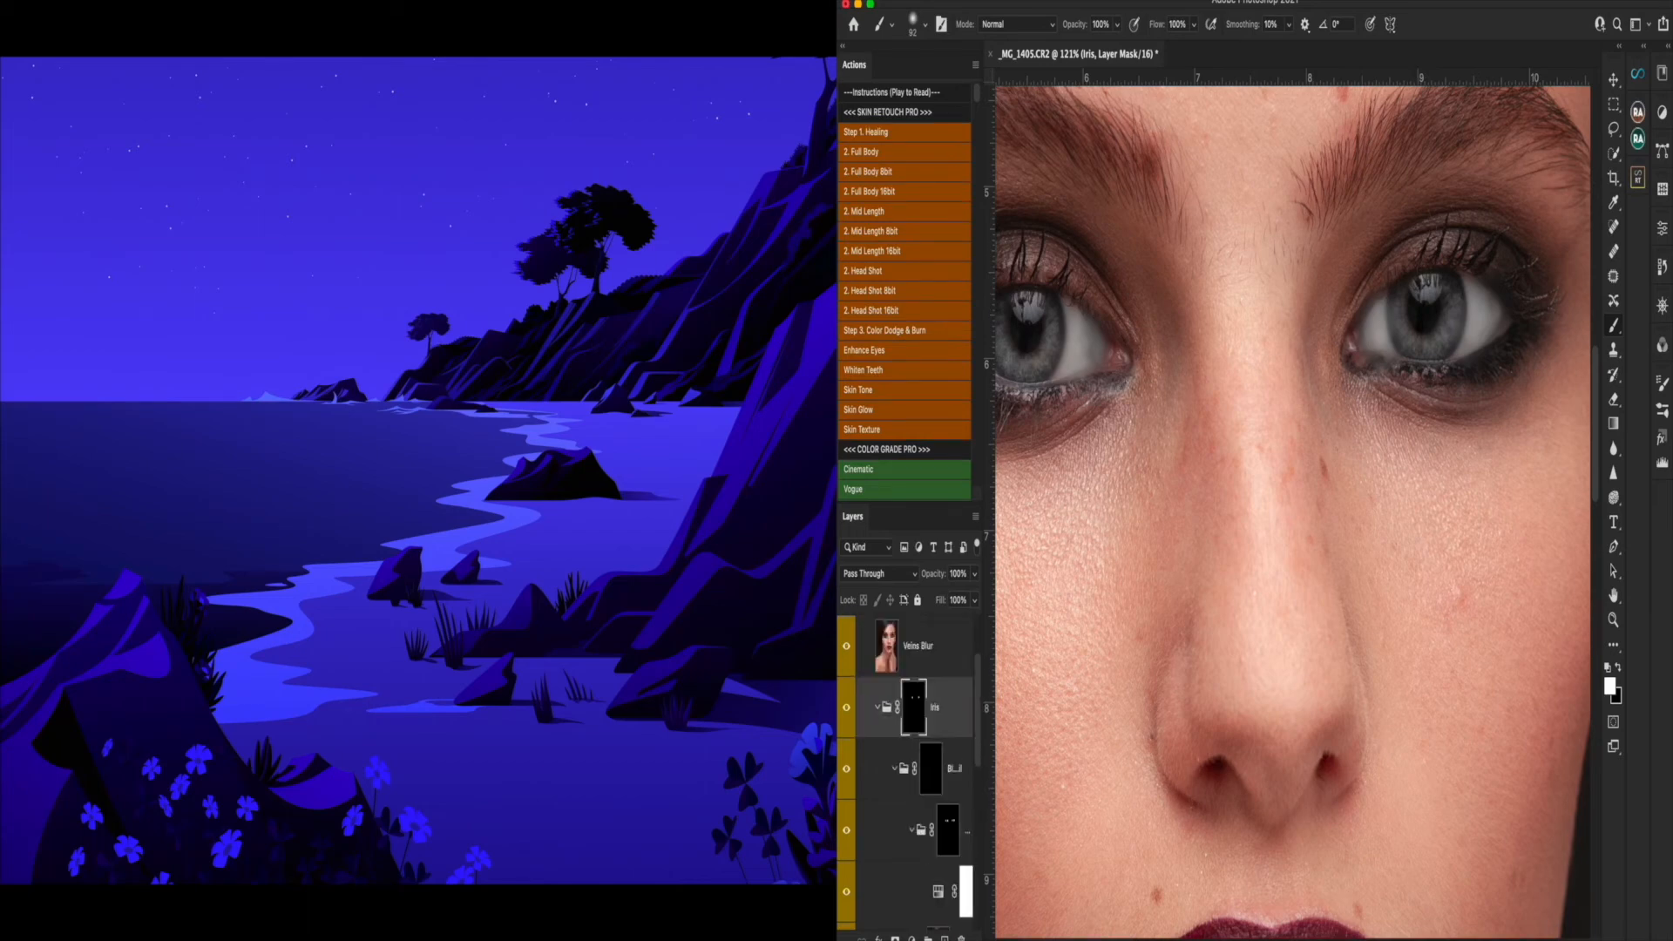
pyautogui.press('super+minus')
pyautogui.press('super+minus')
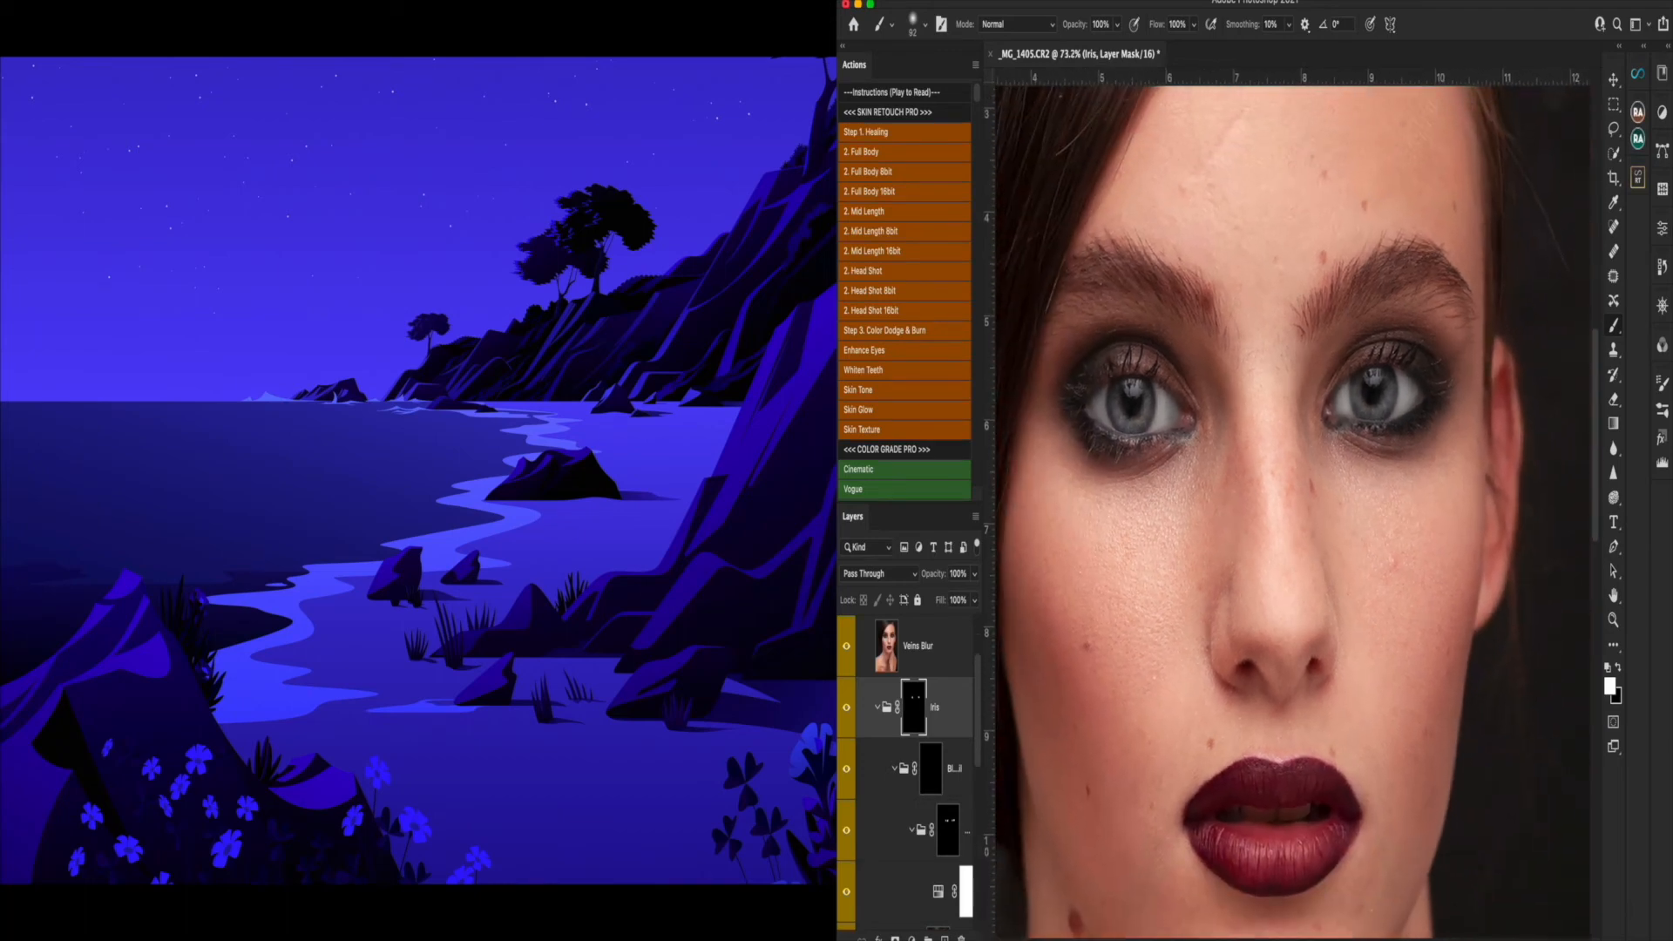
pyautogui.click(974, 600)
pyautogui.moveTo(973, 598); pyautogui.dragTo(958, 597)
pyautogui.click(878, 708)
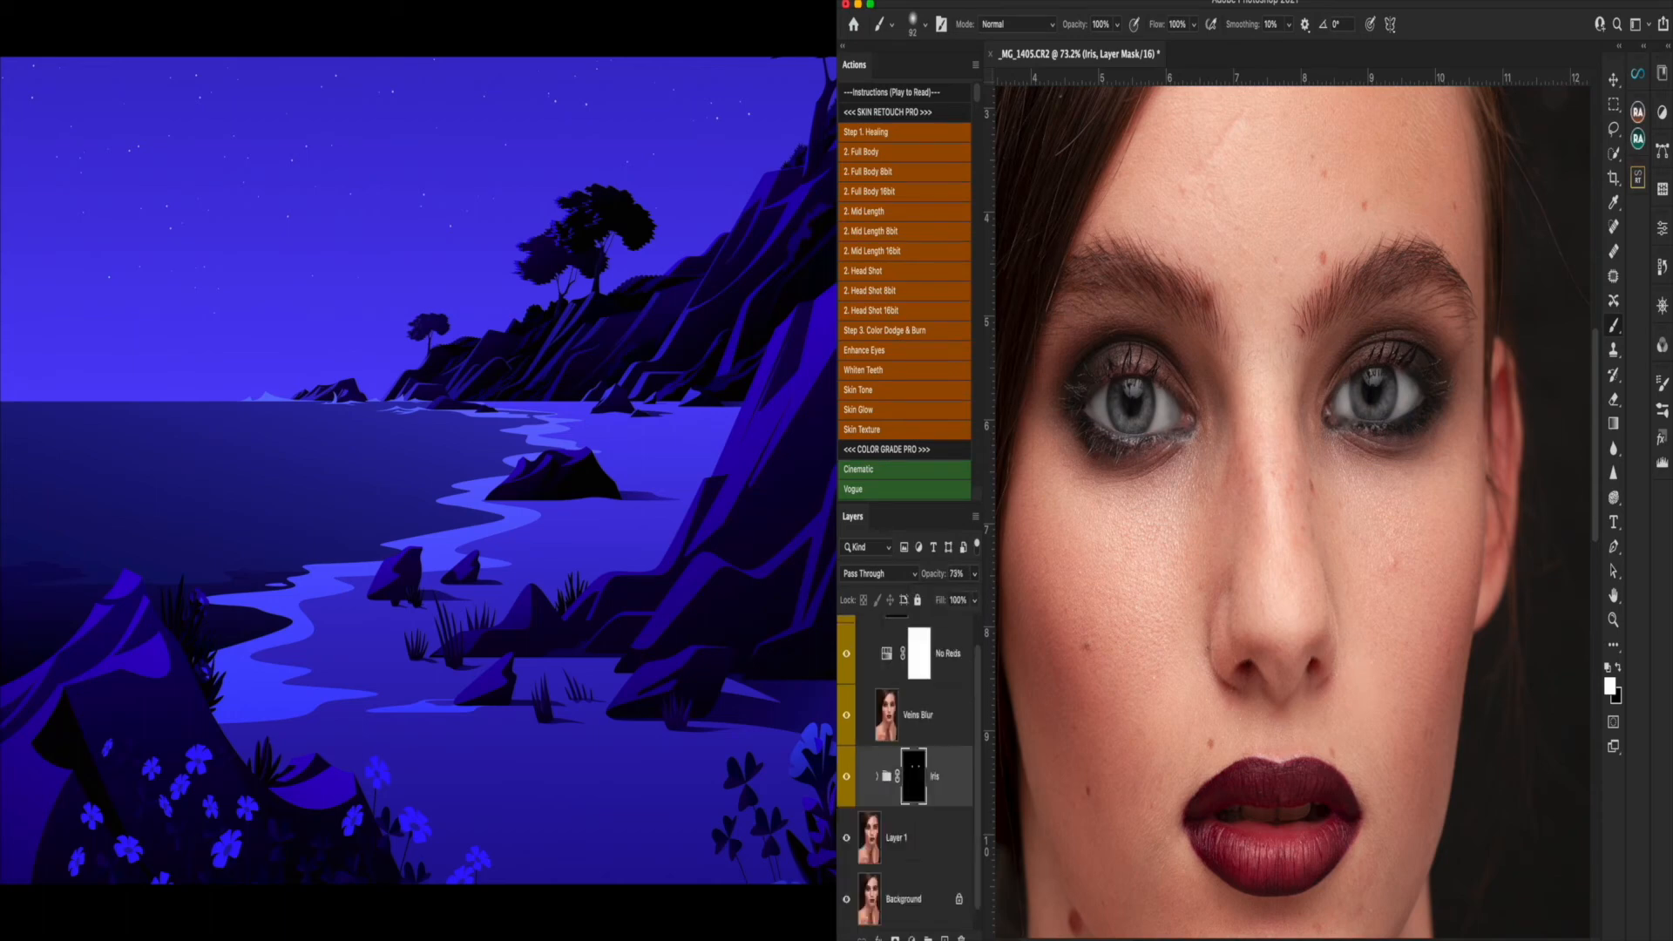
pyautogui.click(974, 573)
pyautogui.moveTo(960, 599)
pyautogui.mouseDown()
pyautogui.moveTo(918, 610)
pyautogui.moveTo(948, 603)
pyautogui.mouseUp()
# - Collapse the Veins Removal group in the layer stack
pyautogui.moveTo(978, 684); pyautogui.dragTo(978, 658)
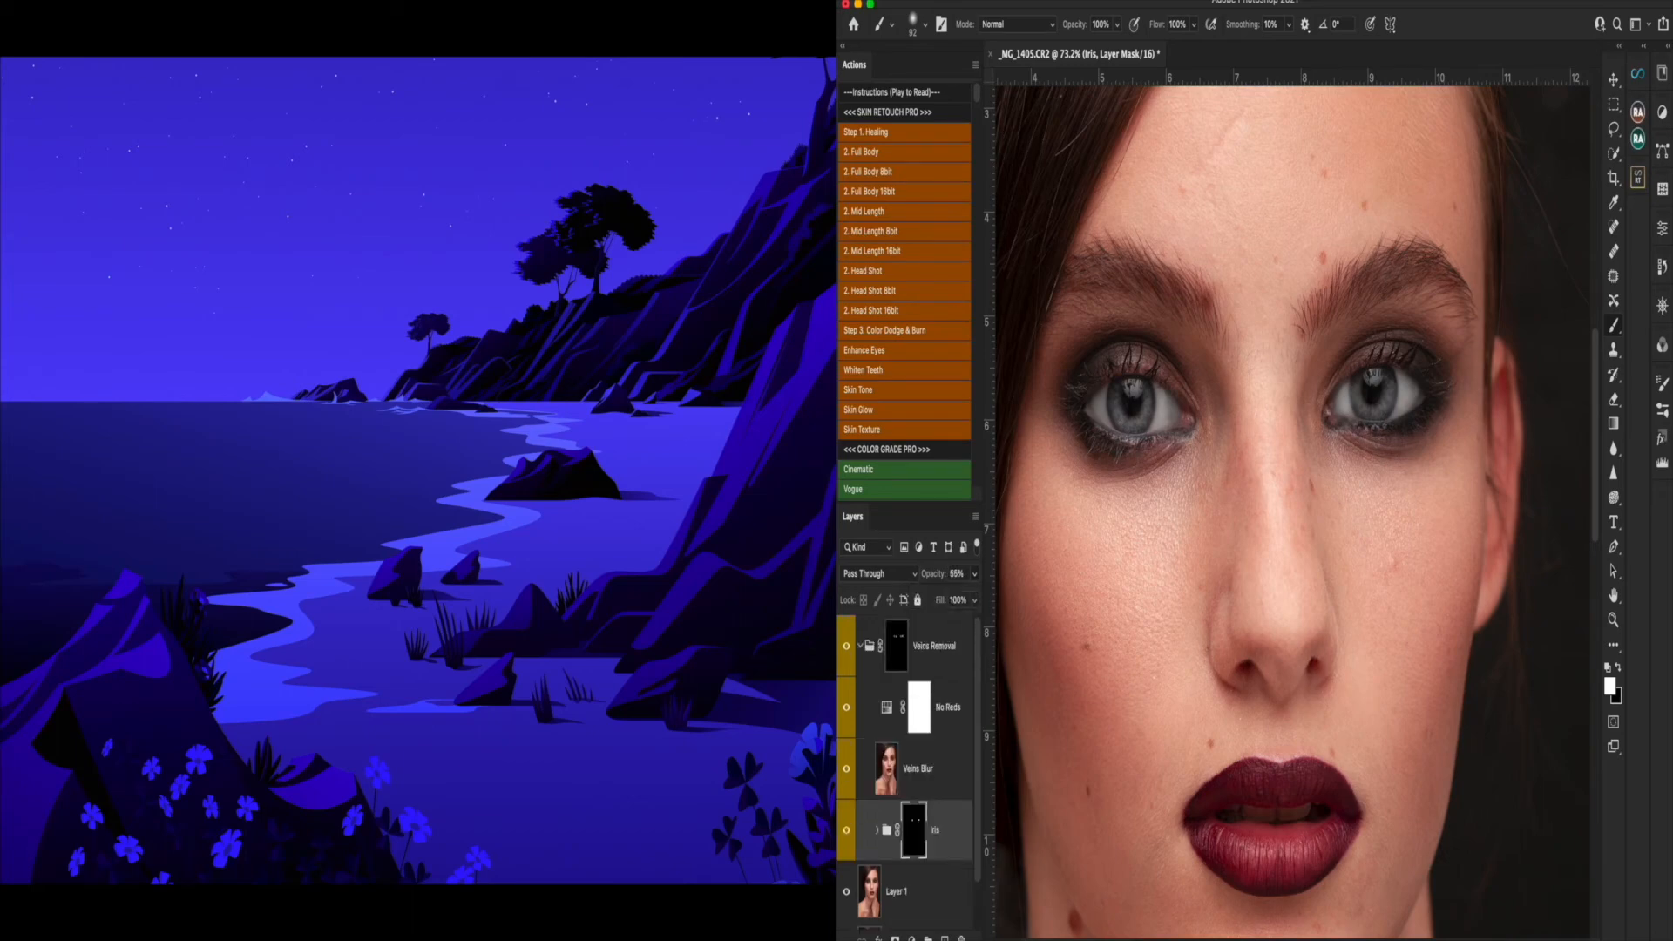
pyautogui.click(860, 645)
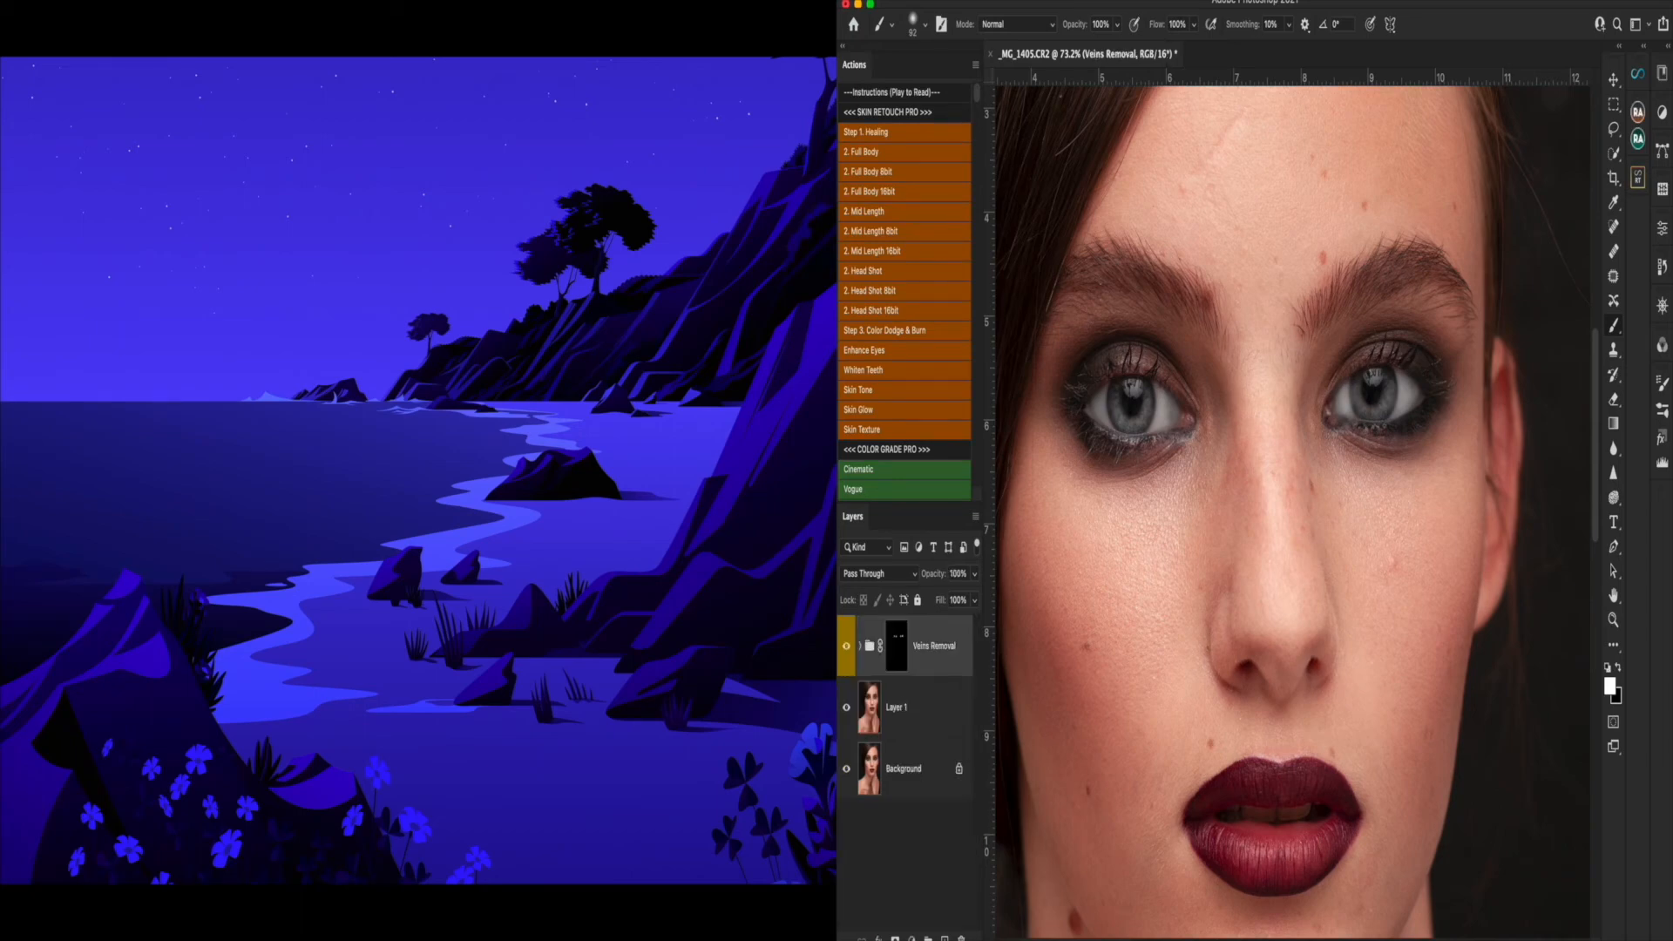
pyautogui.scroll(-3, 1293, 511)
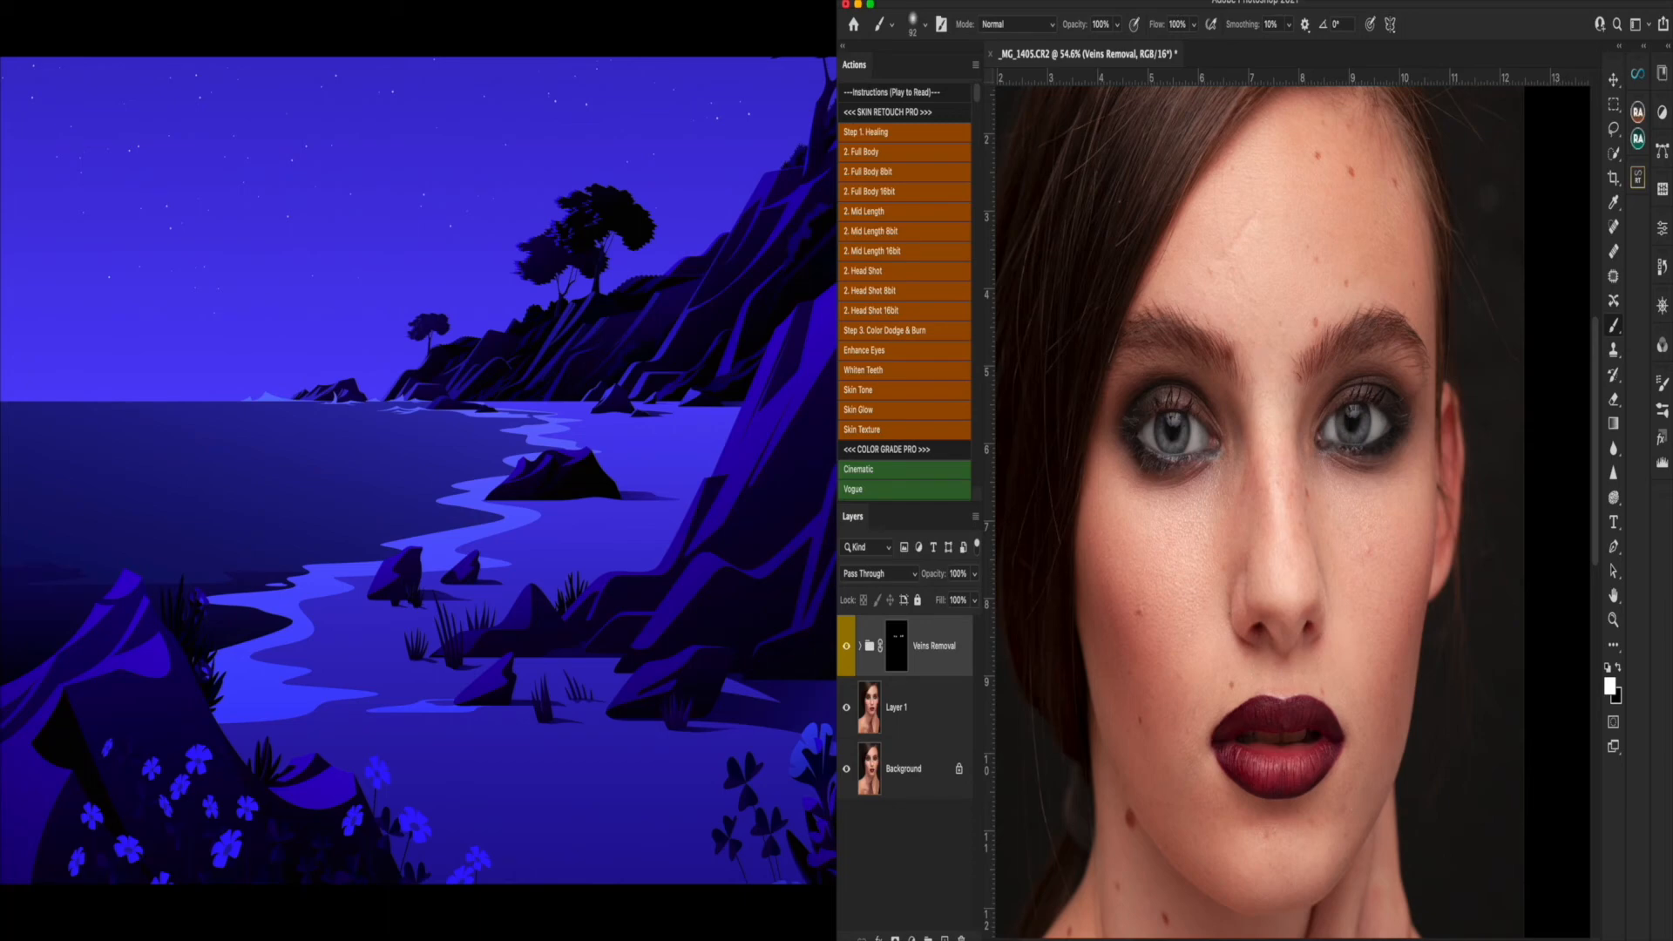
pyautogui.moveTo(985, 3)
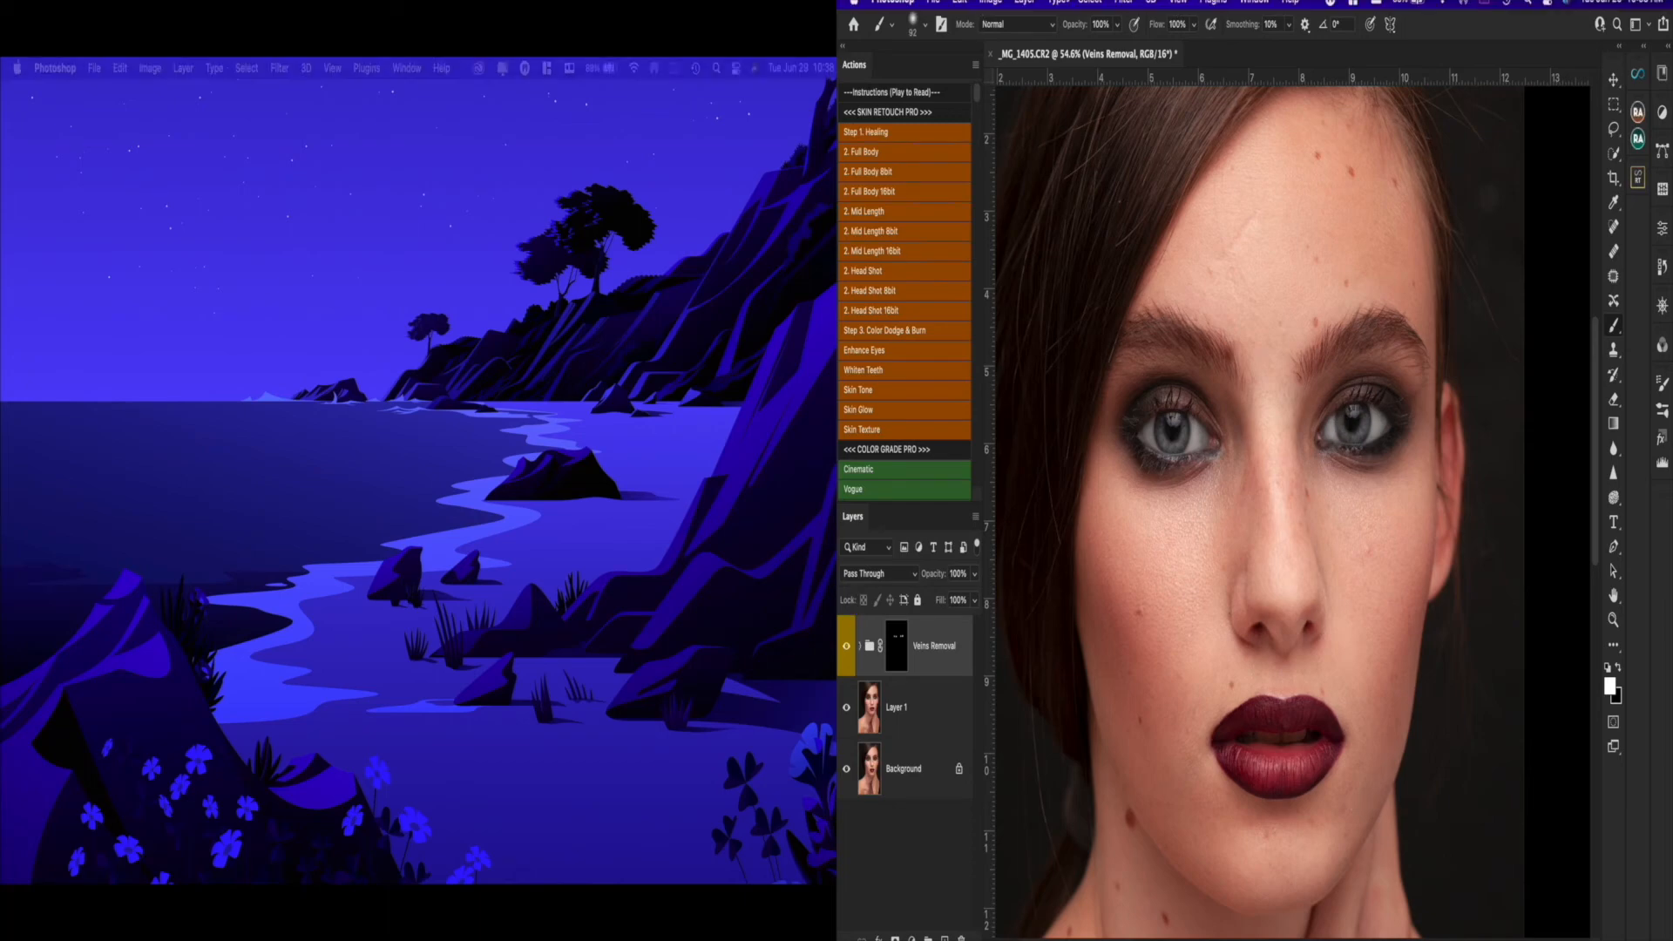
pyautogui.click(1213, 4)
pyautogui.moveTo(1258, 4)
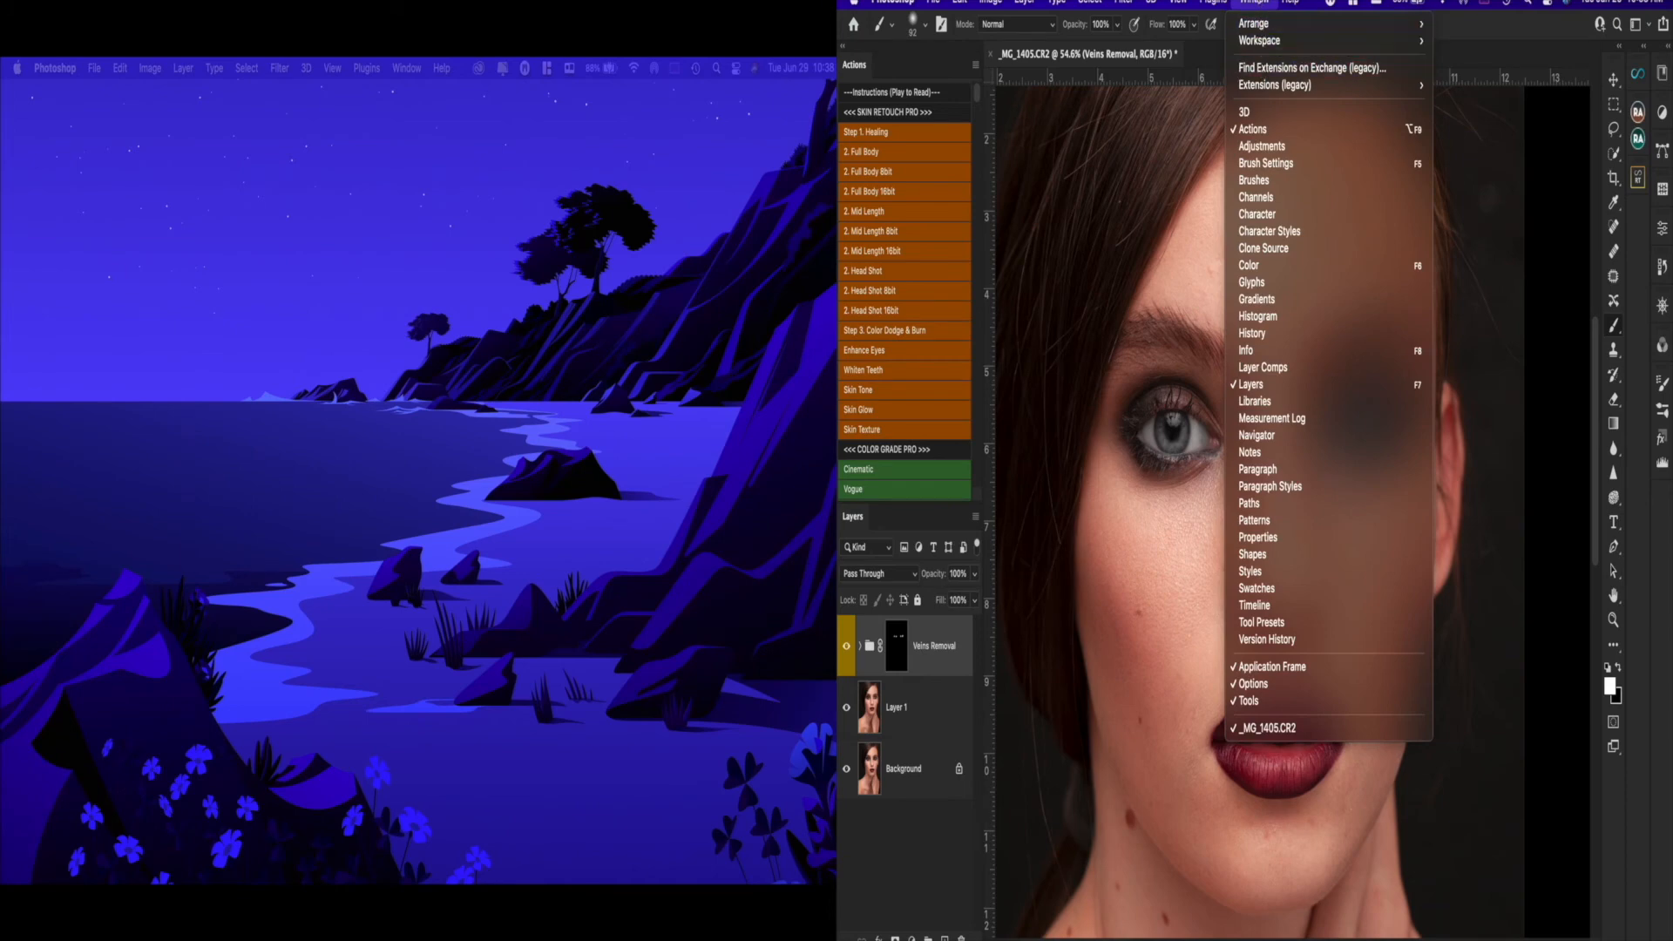
pyautogui.moveTo(1283, 91)
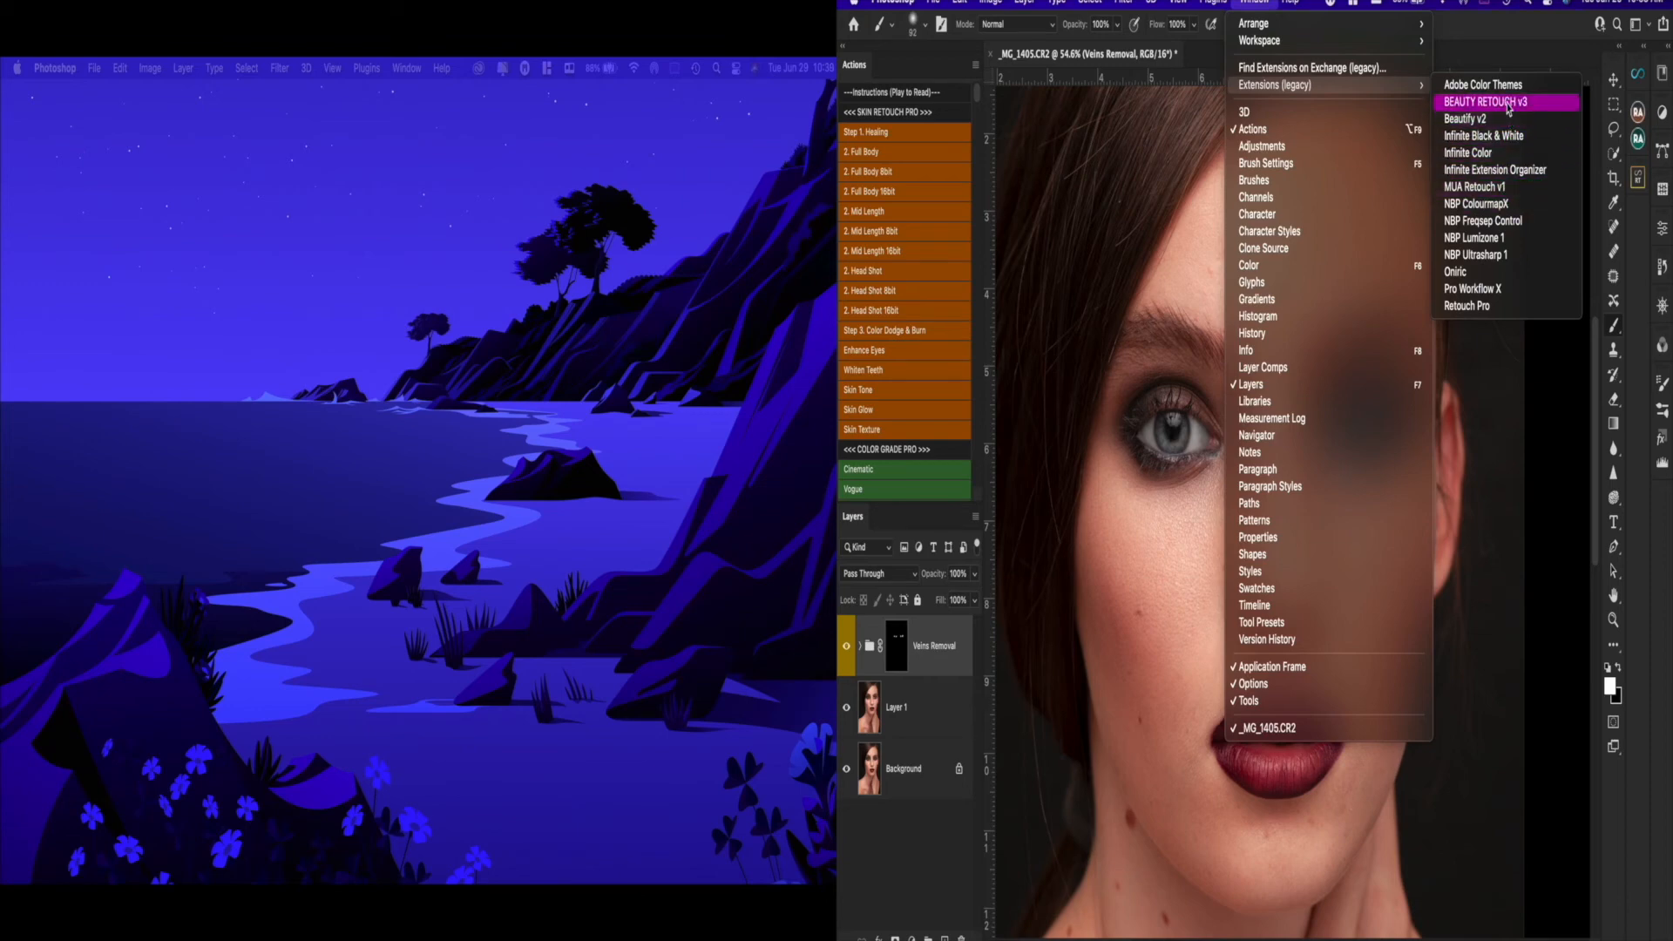
pyautogui.click(1497, 25)
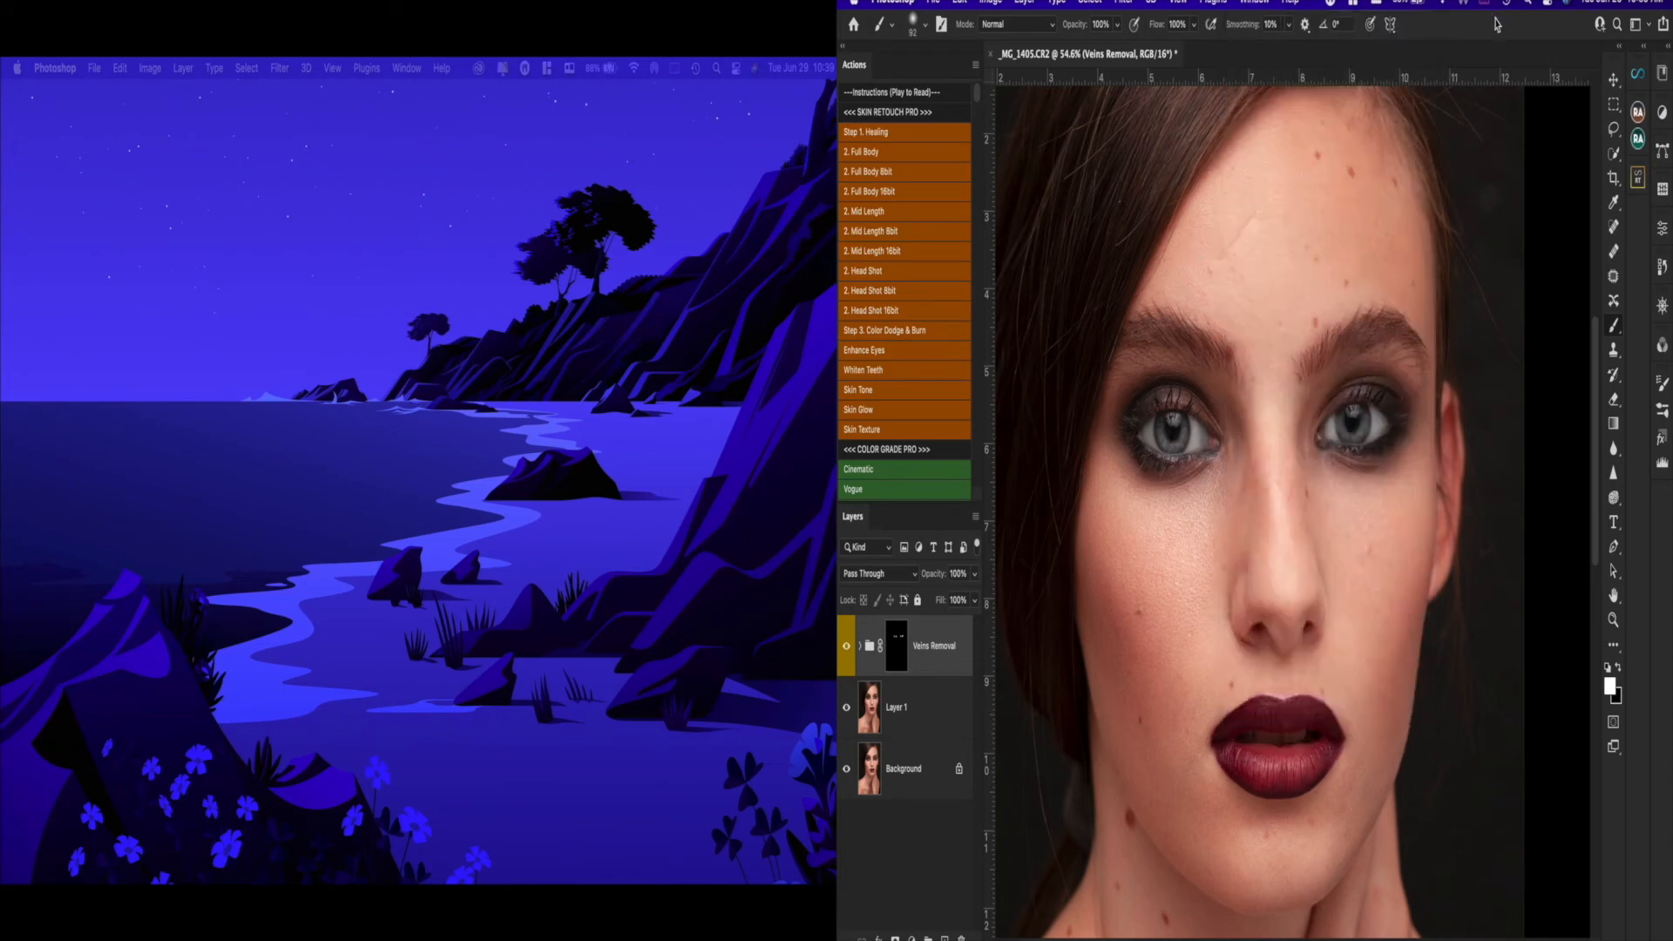
# - Reopen the Retouch Pro panel through the Infinite Extension Organizer and place it beside the face, over the portrait's ear
pyautogui.click(1644, 49)
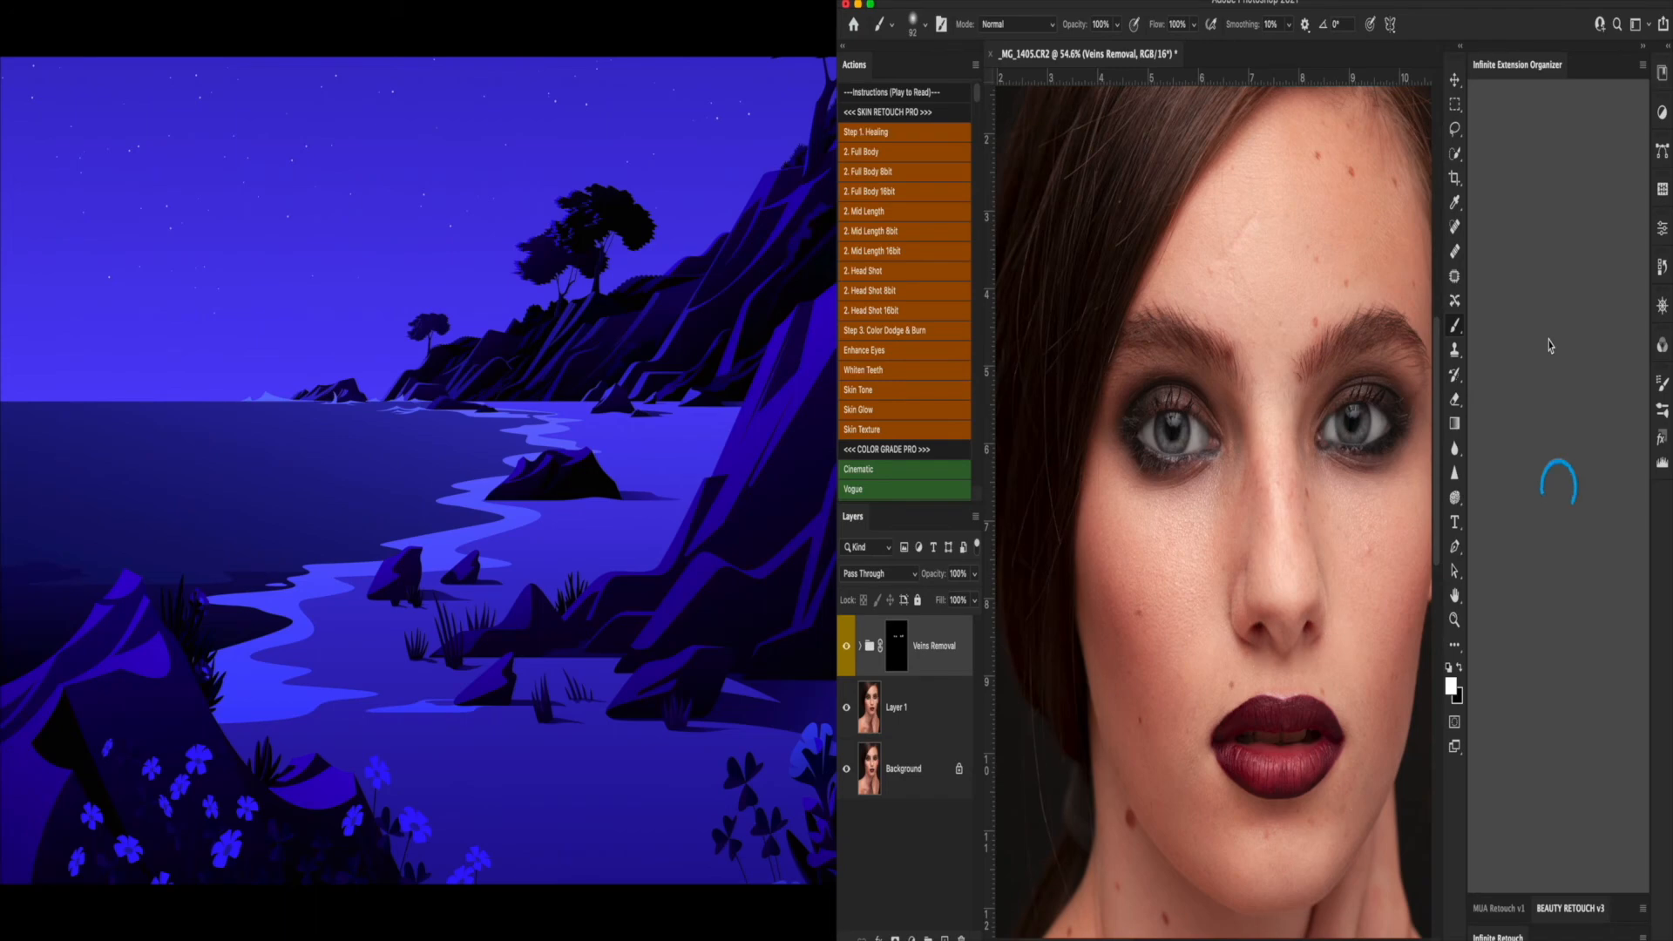
pyautogui.click(1535, 344)
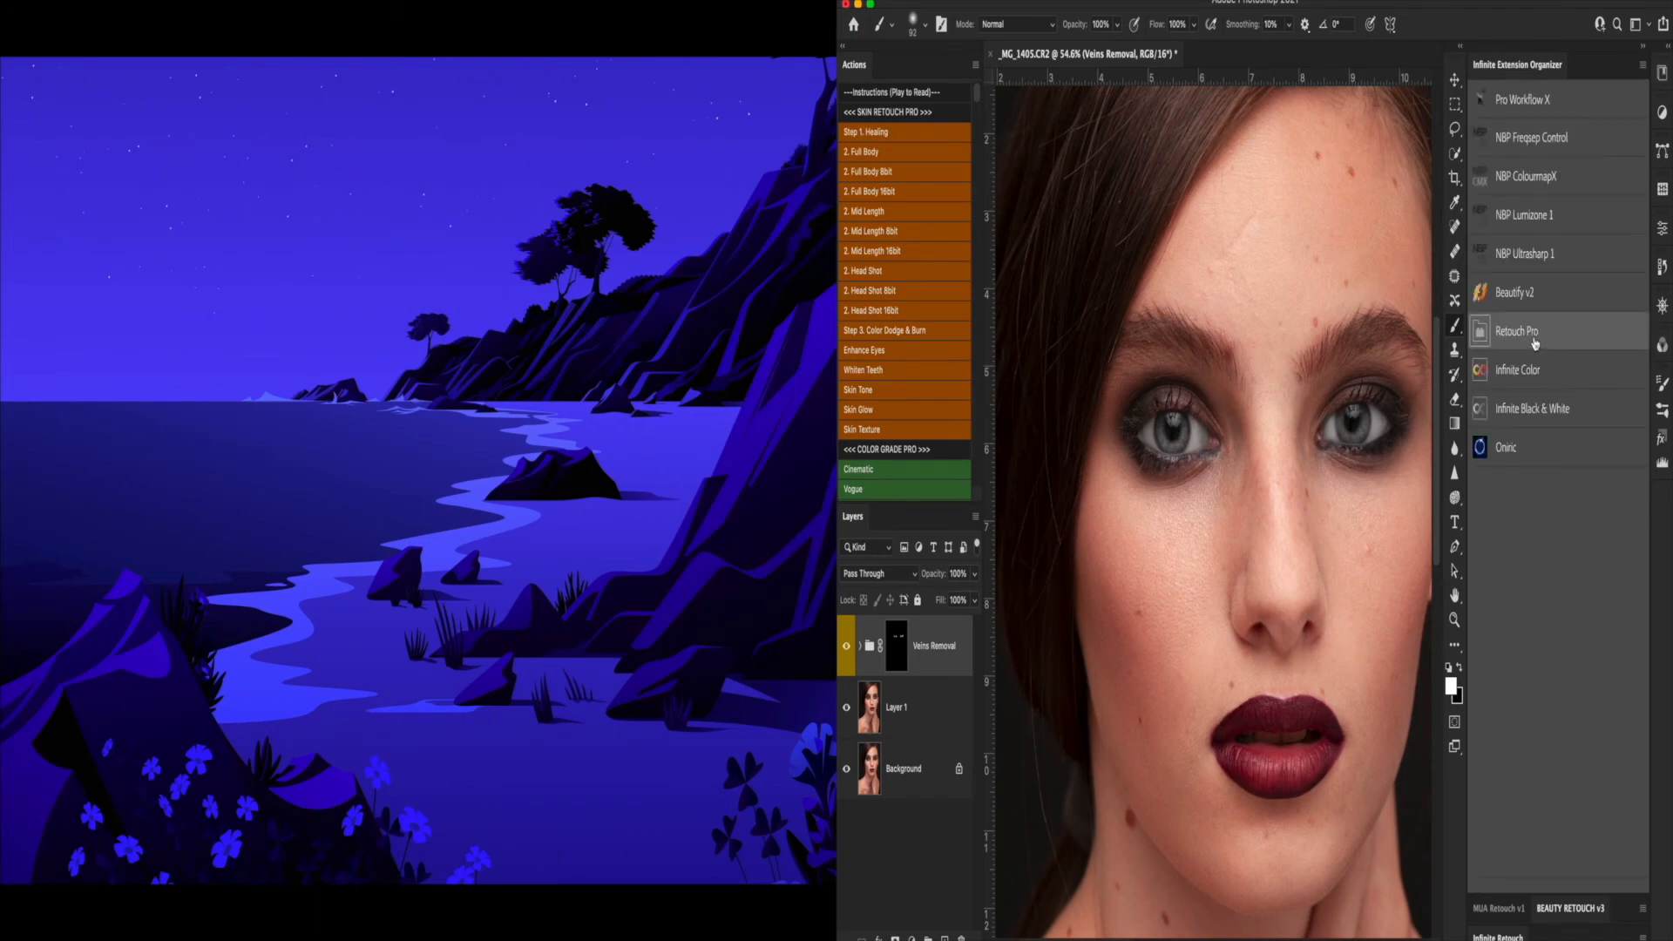
pyautogui.click(1645, 49)
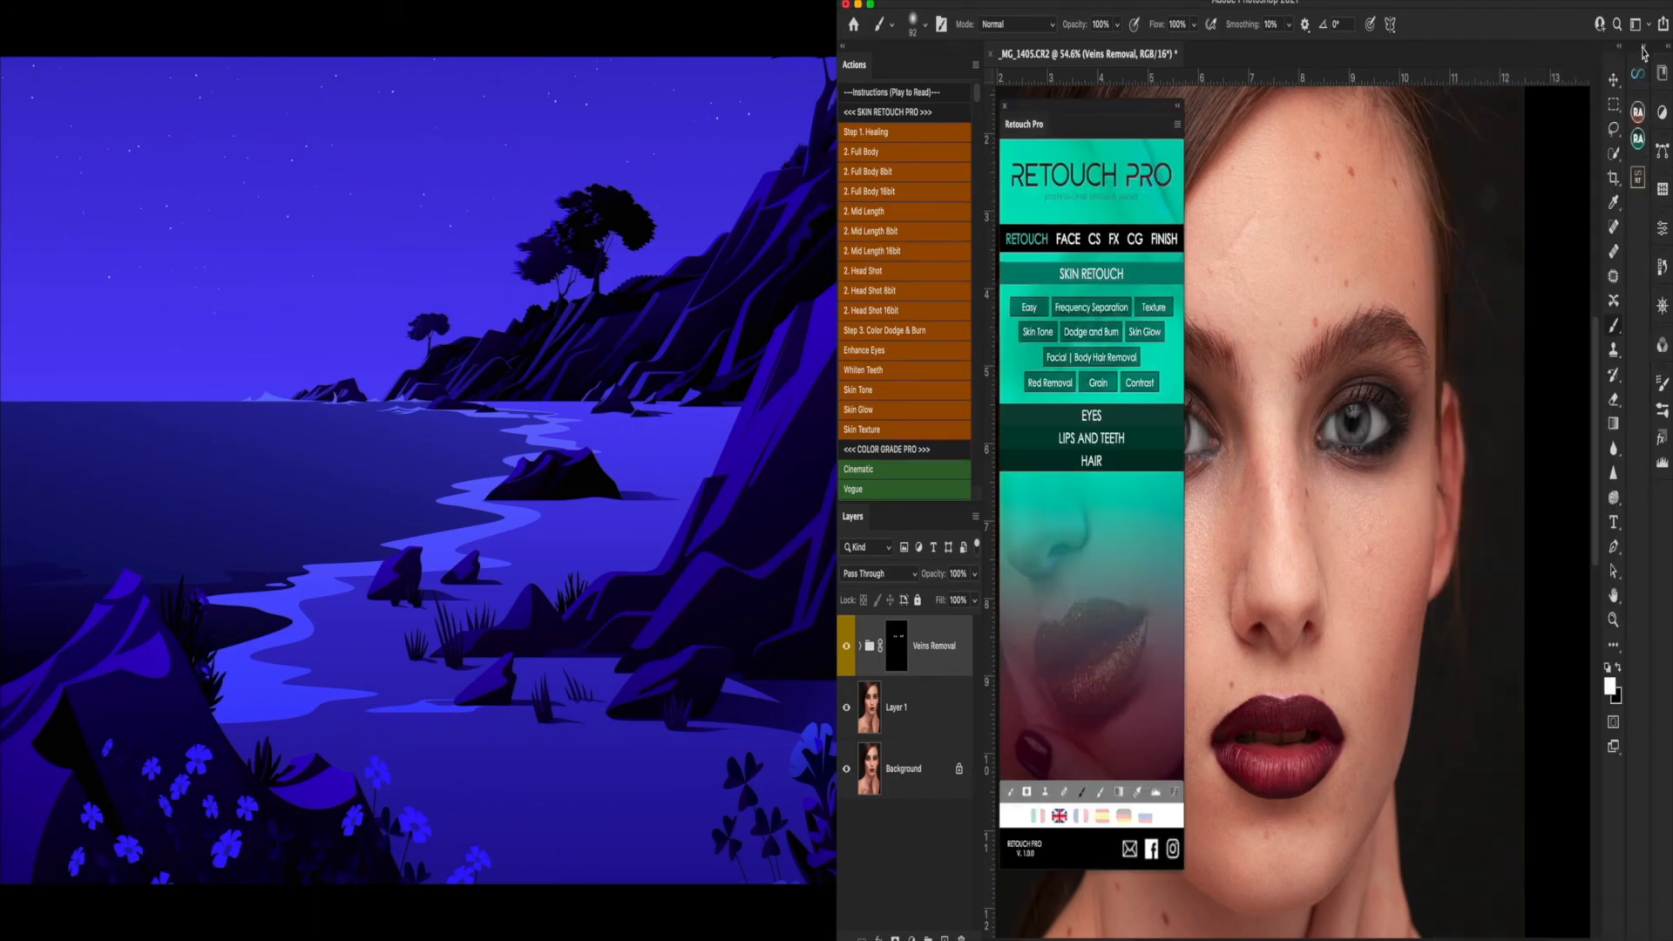
pyautogui.moveTo(1135, 114)
pyautogui.mouseDown()
pyautogui.moveTo(1527, 112)
pyautogui.moveTo(1534, 139)
pyautogui.mouseUp()
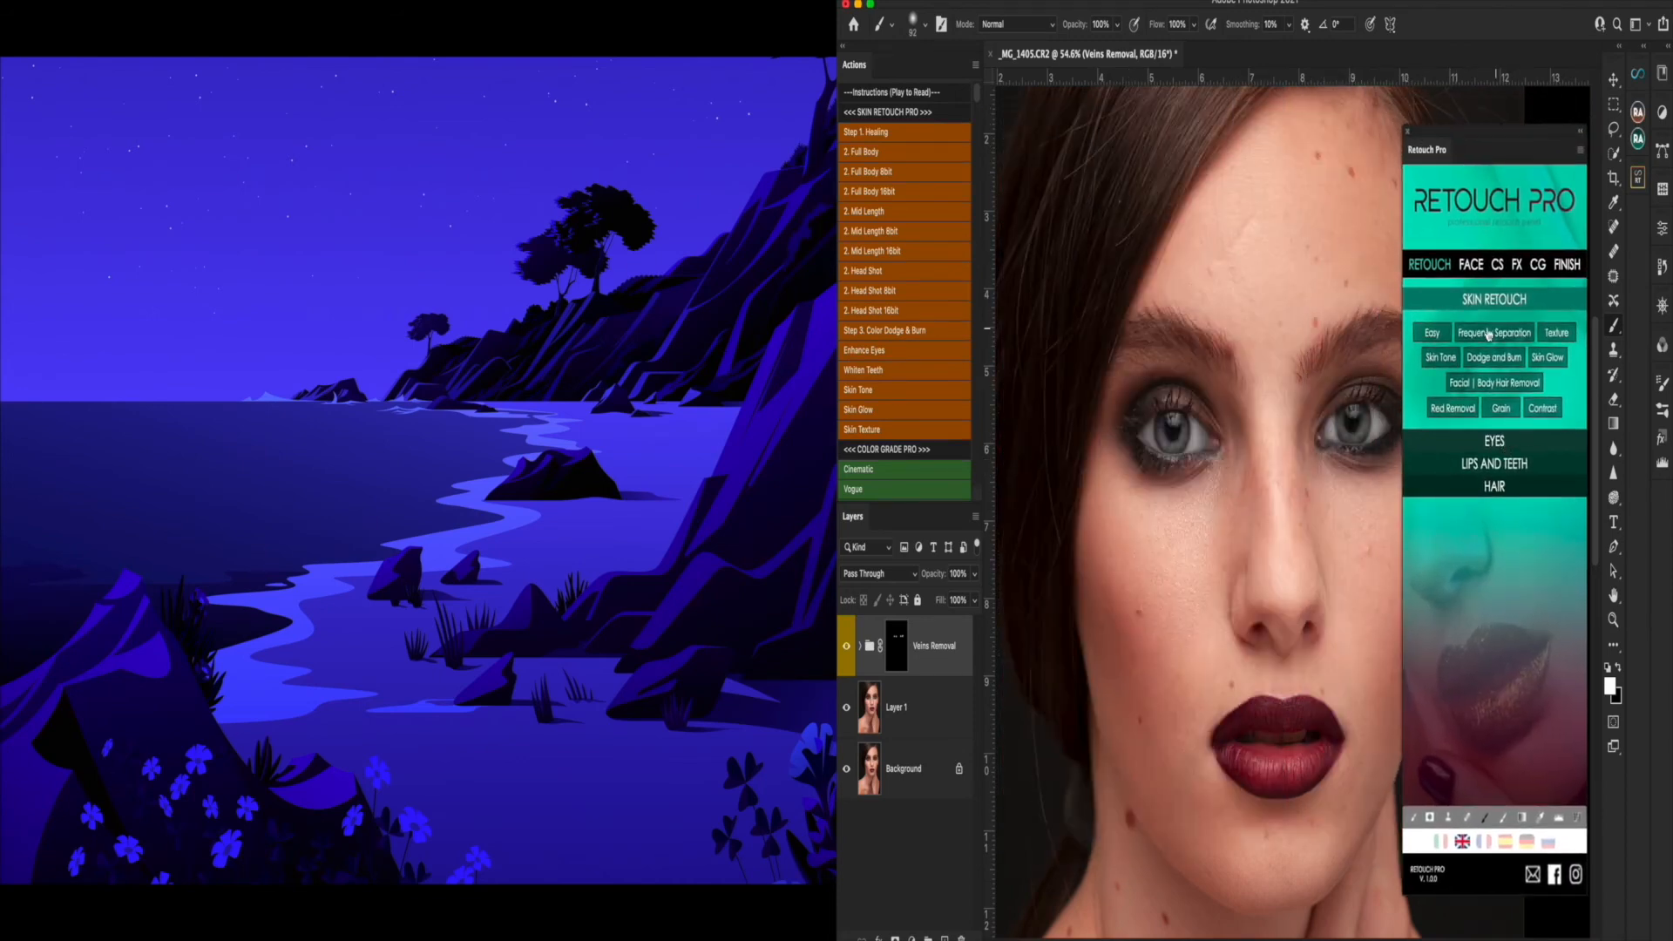
# - Look through the Retouch Pro functions for Eyes, Lips and Teeth, and Hair, and view the whole face
pyautogui.click(1496, 443)
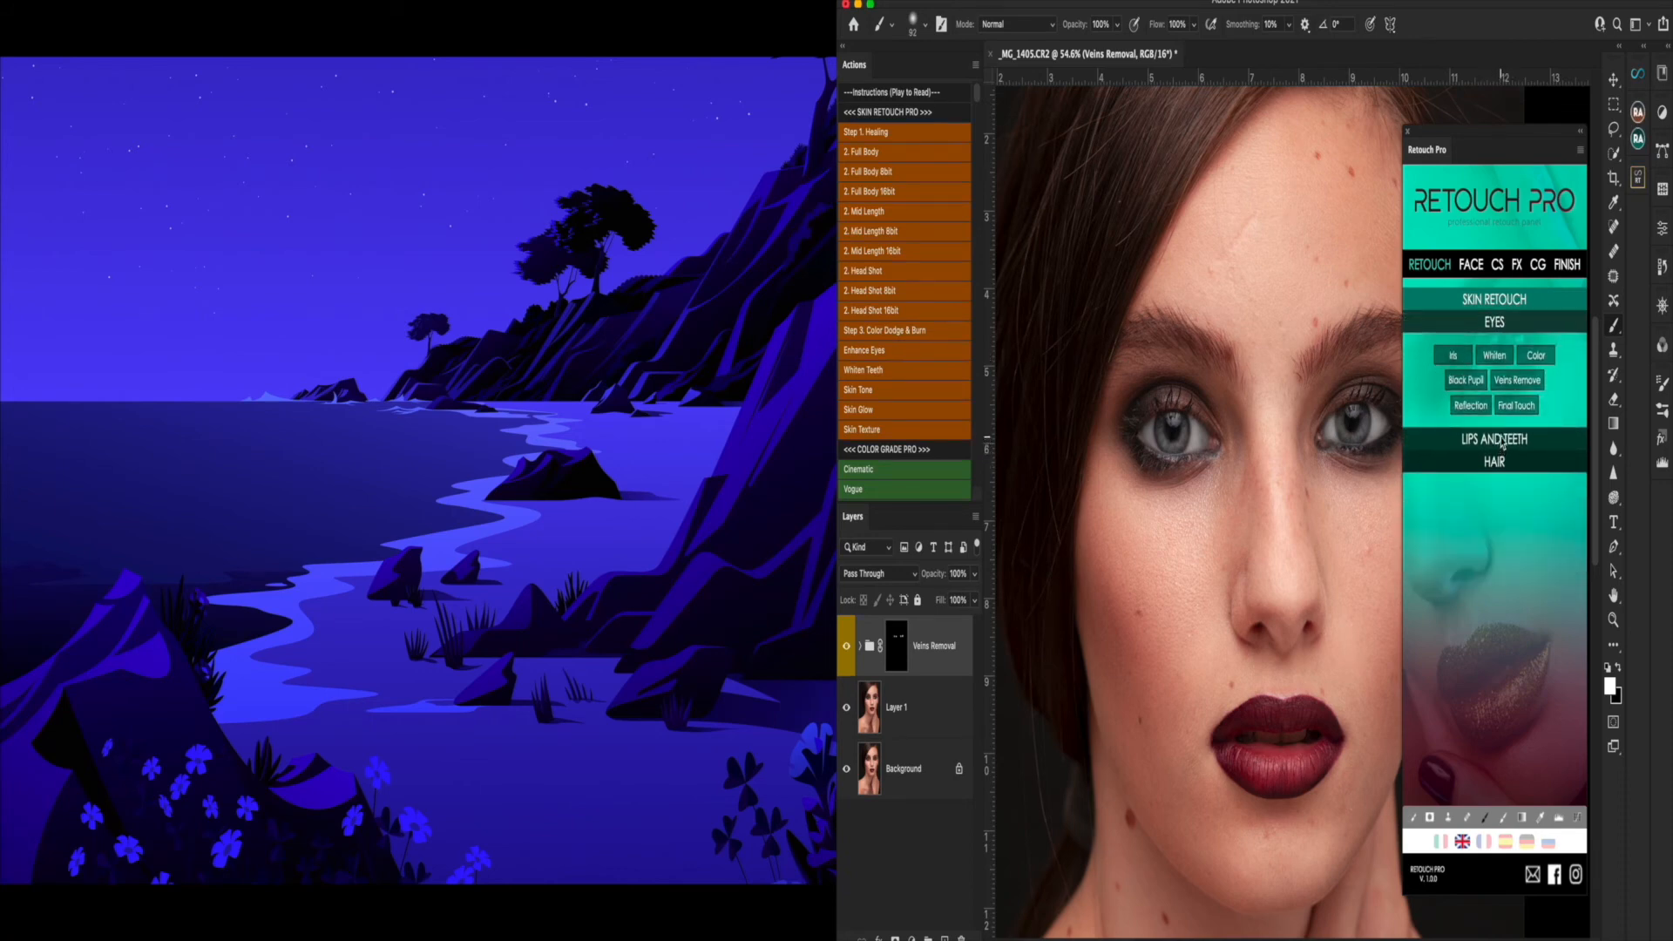
pyautogui.click(1502, 442)
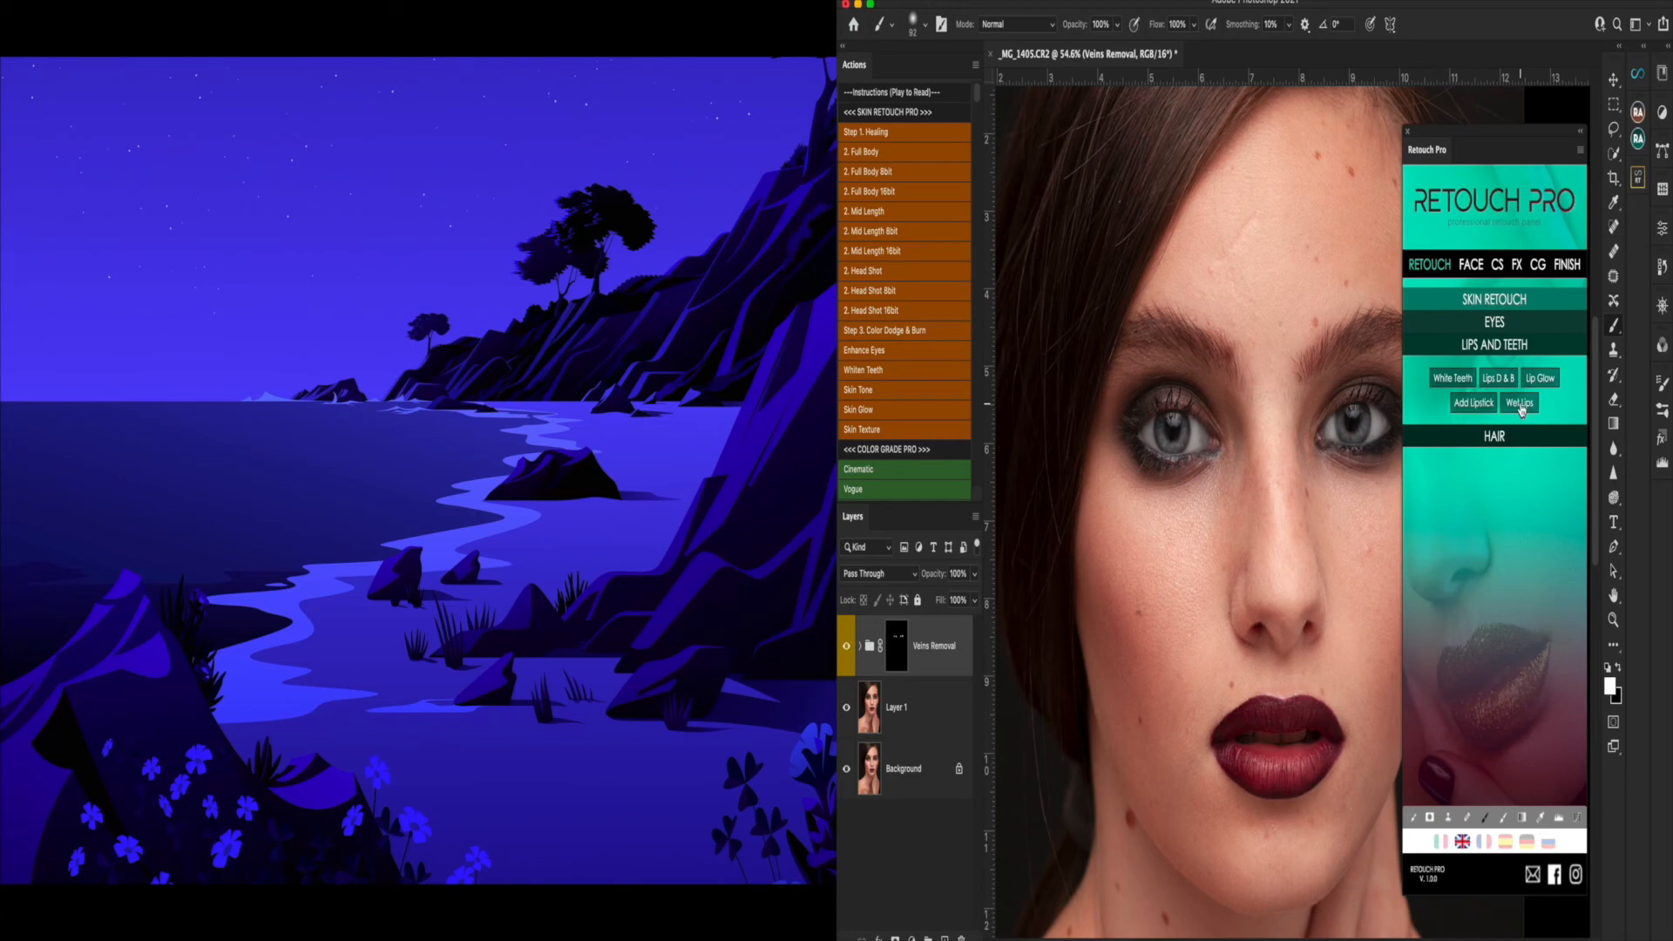
pyautogui.click(1505, 437)
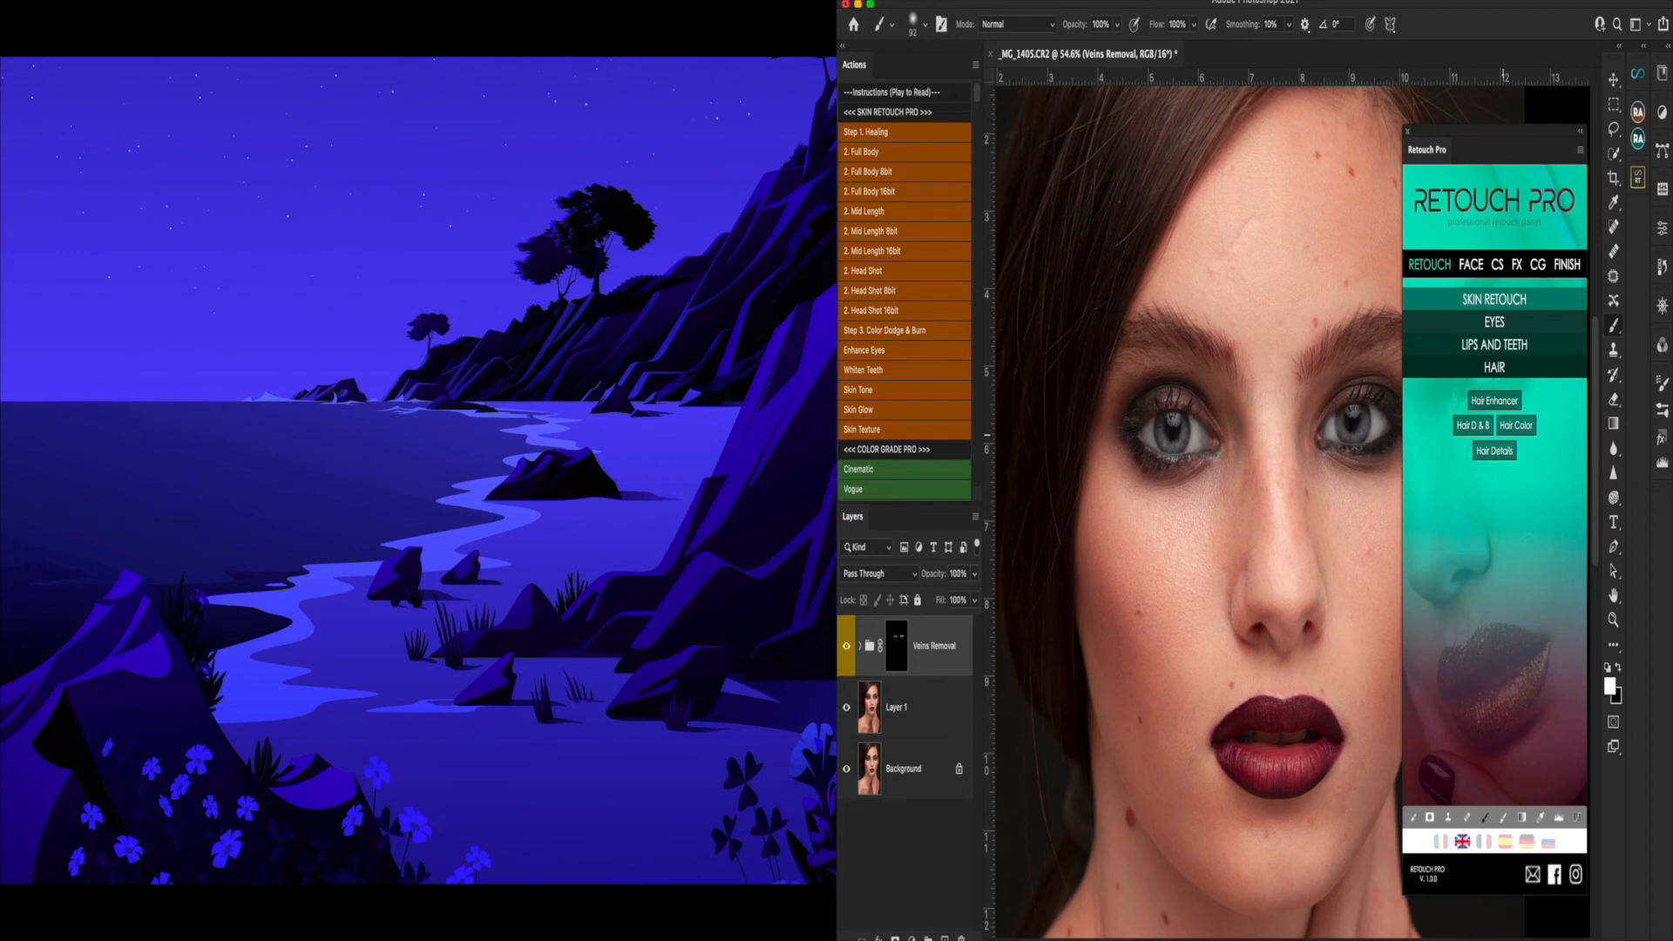
pyautogui.scroll(-3, 1291, 513)
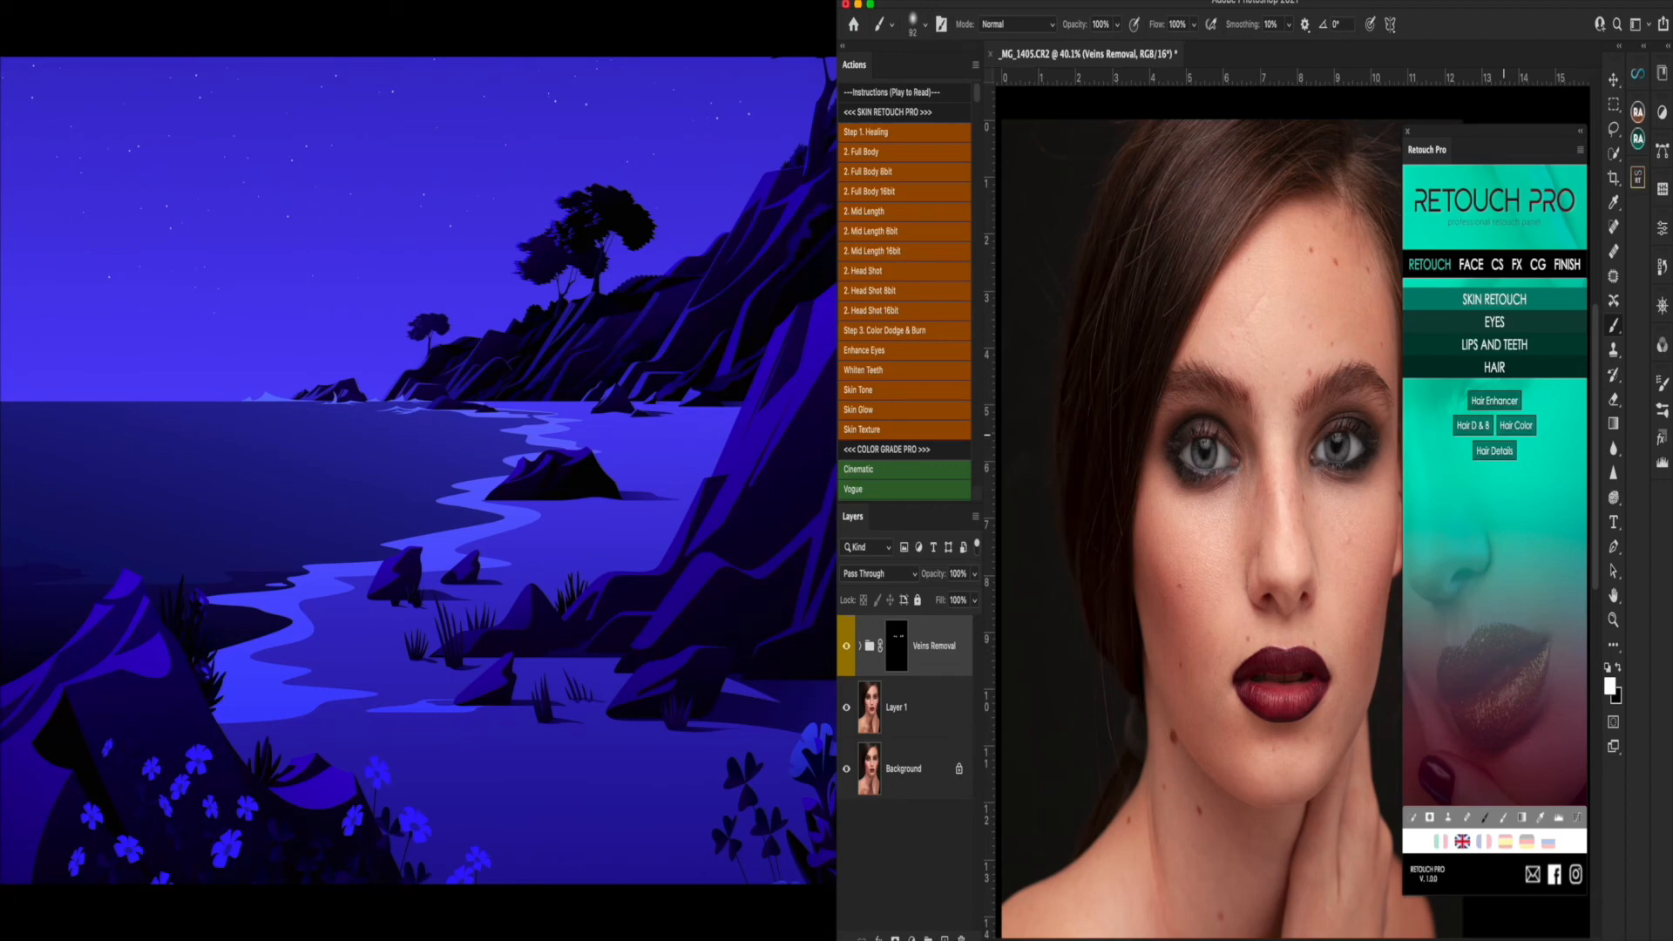
pyautogui.scroll(-3, 1503, 435)
pyautogui.scroll(4, 1503, 435)
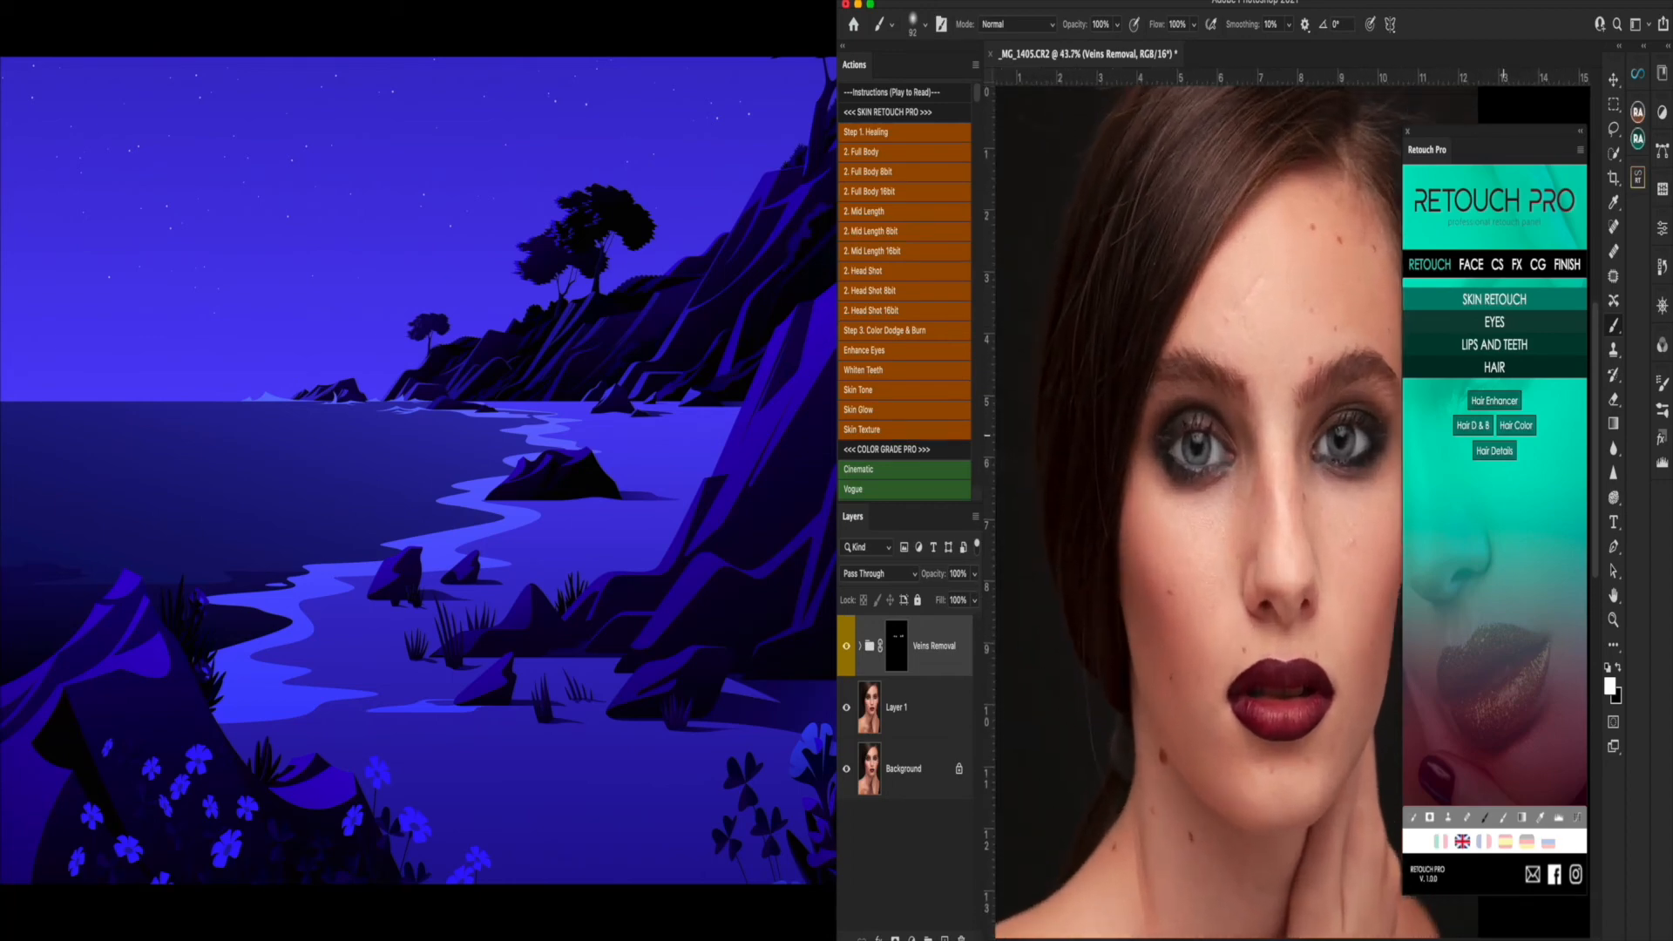
# - Move the Retouch Pro panel slightly and look through its Clothes Fix functions and FX presets
pyautogui.hscroll(-3, 1292, 504)
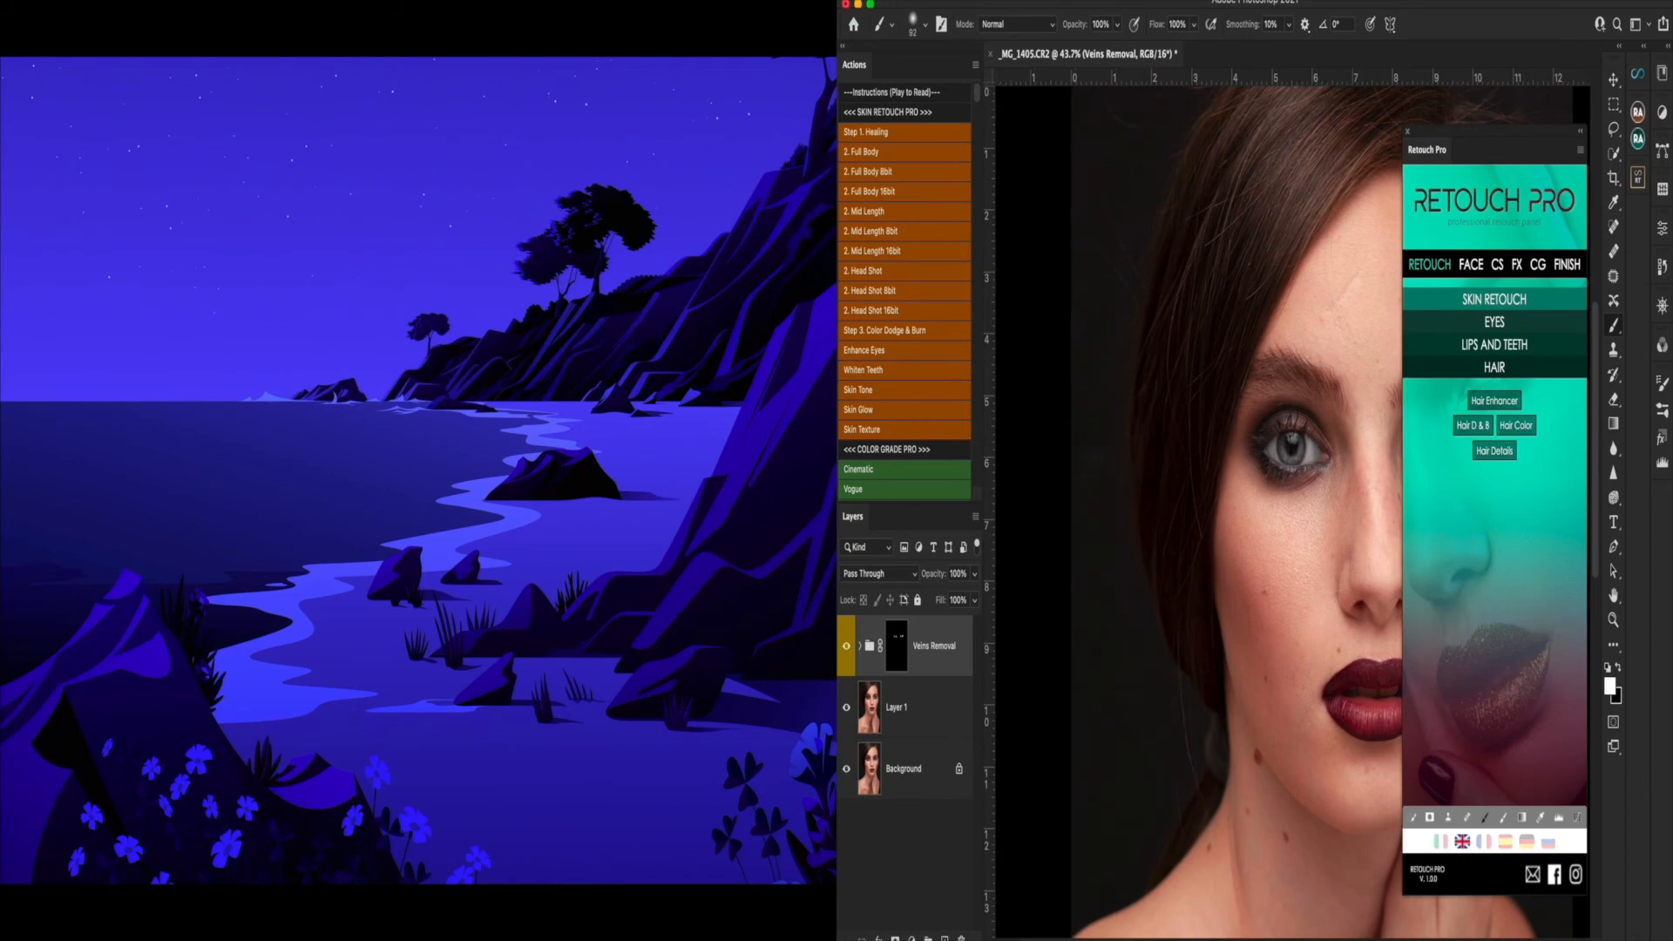
pyautogui.hscroll(5, 1292, 504)
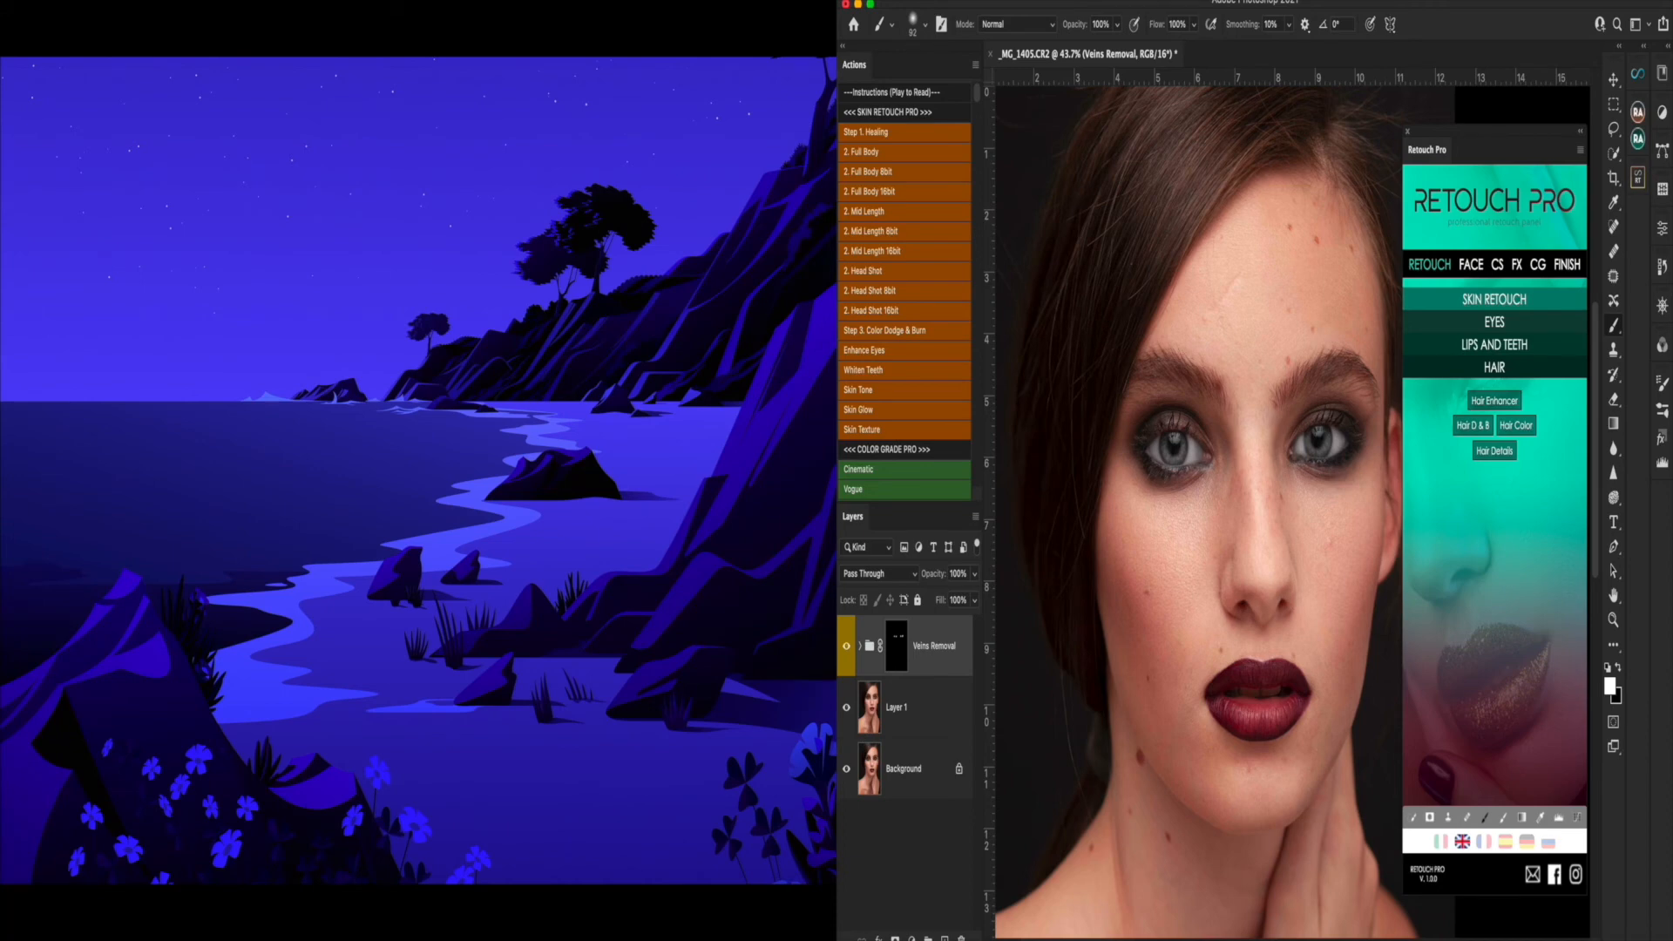
pyautogui.moveTo(1532, 133); pyautogui.dragTo(1519, 108)
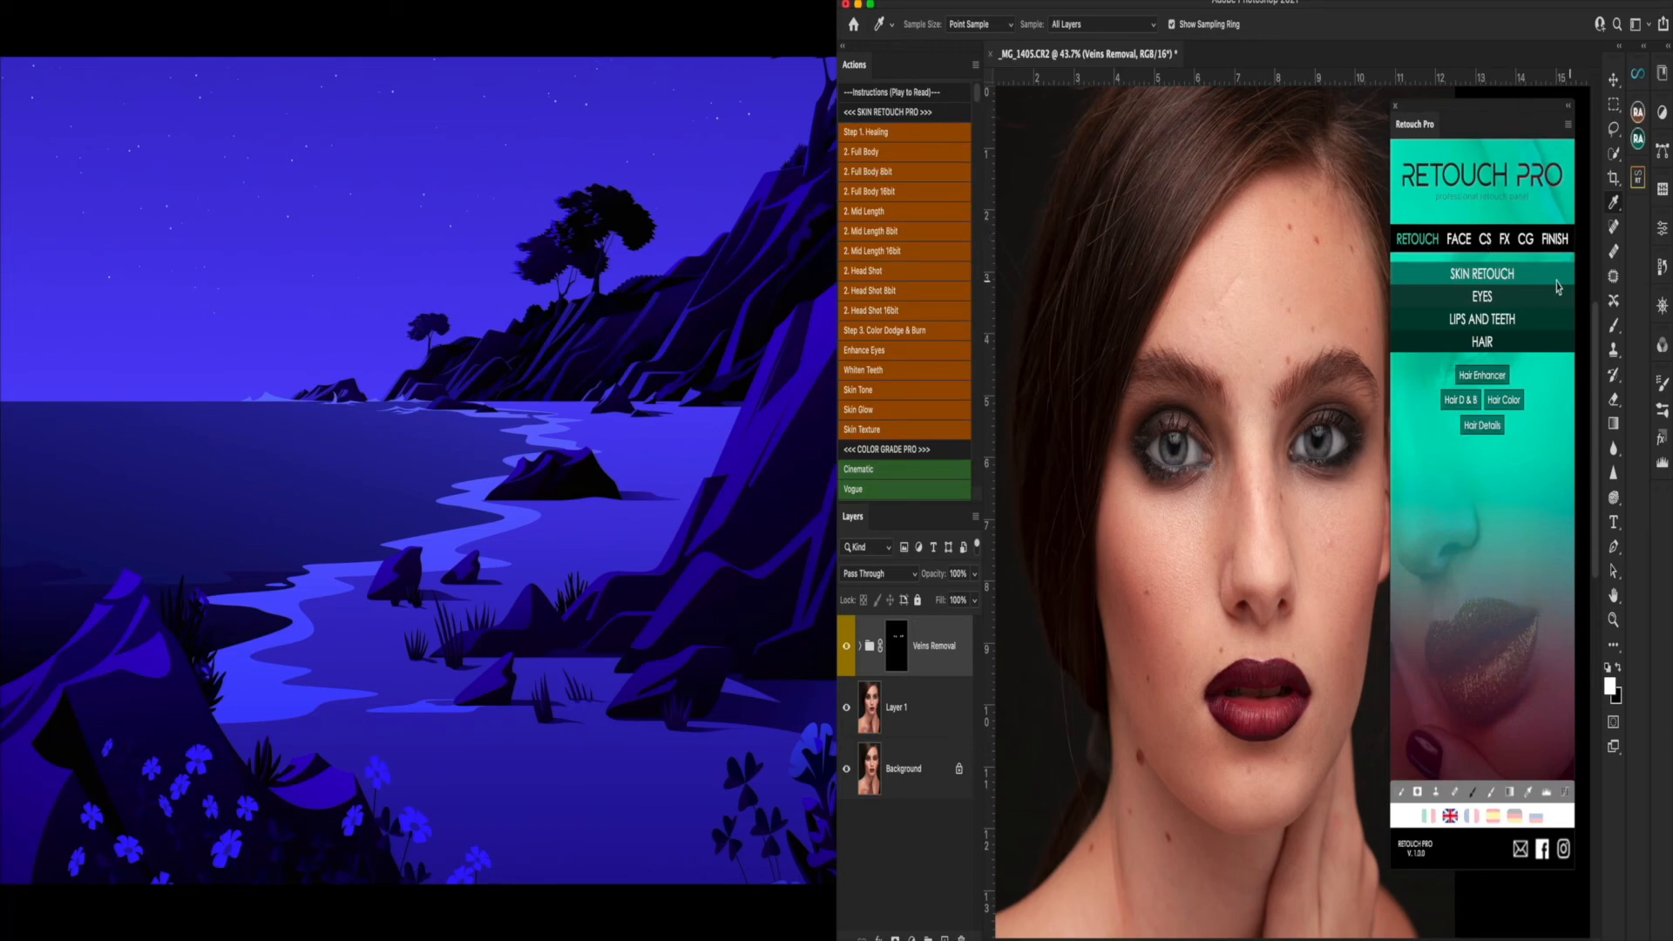
pyautogui.click(1486, 240)
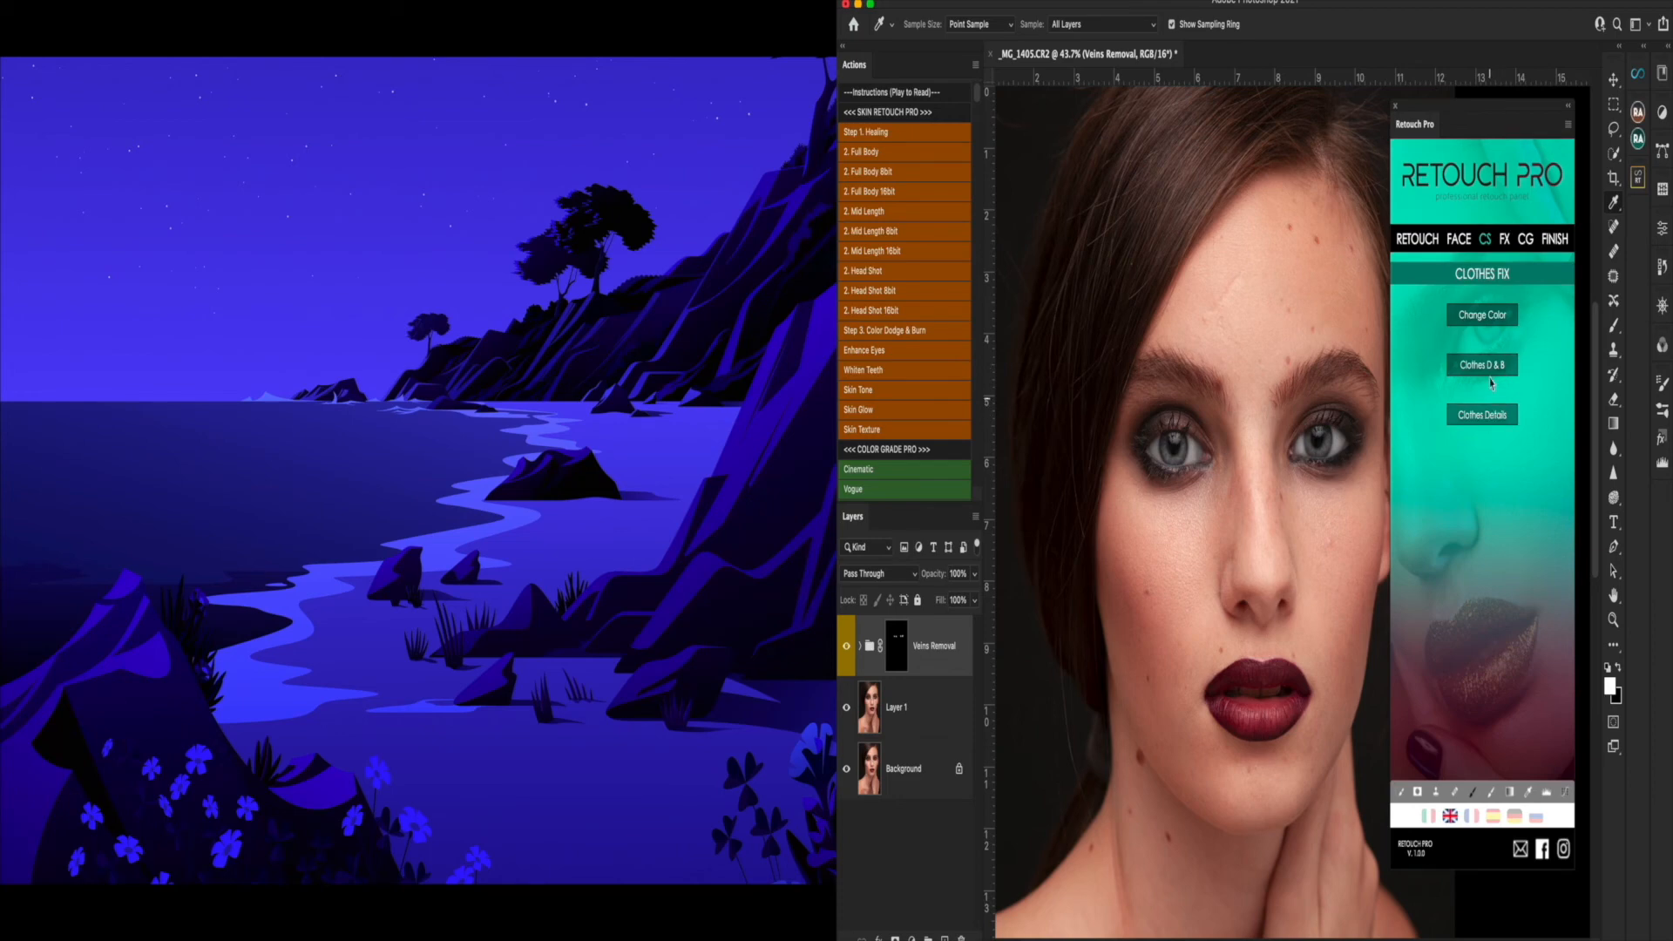
pyautogui.click(1505, 240)
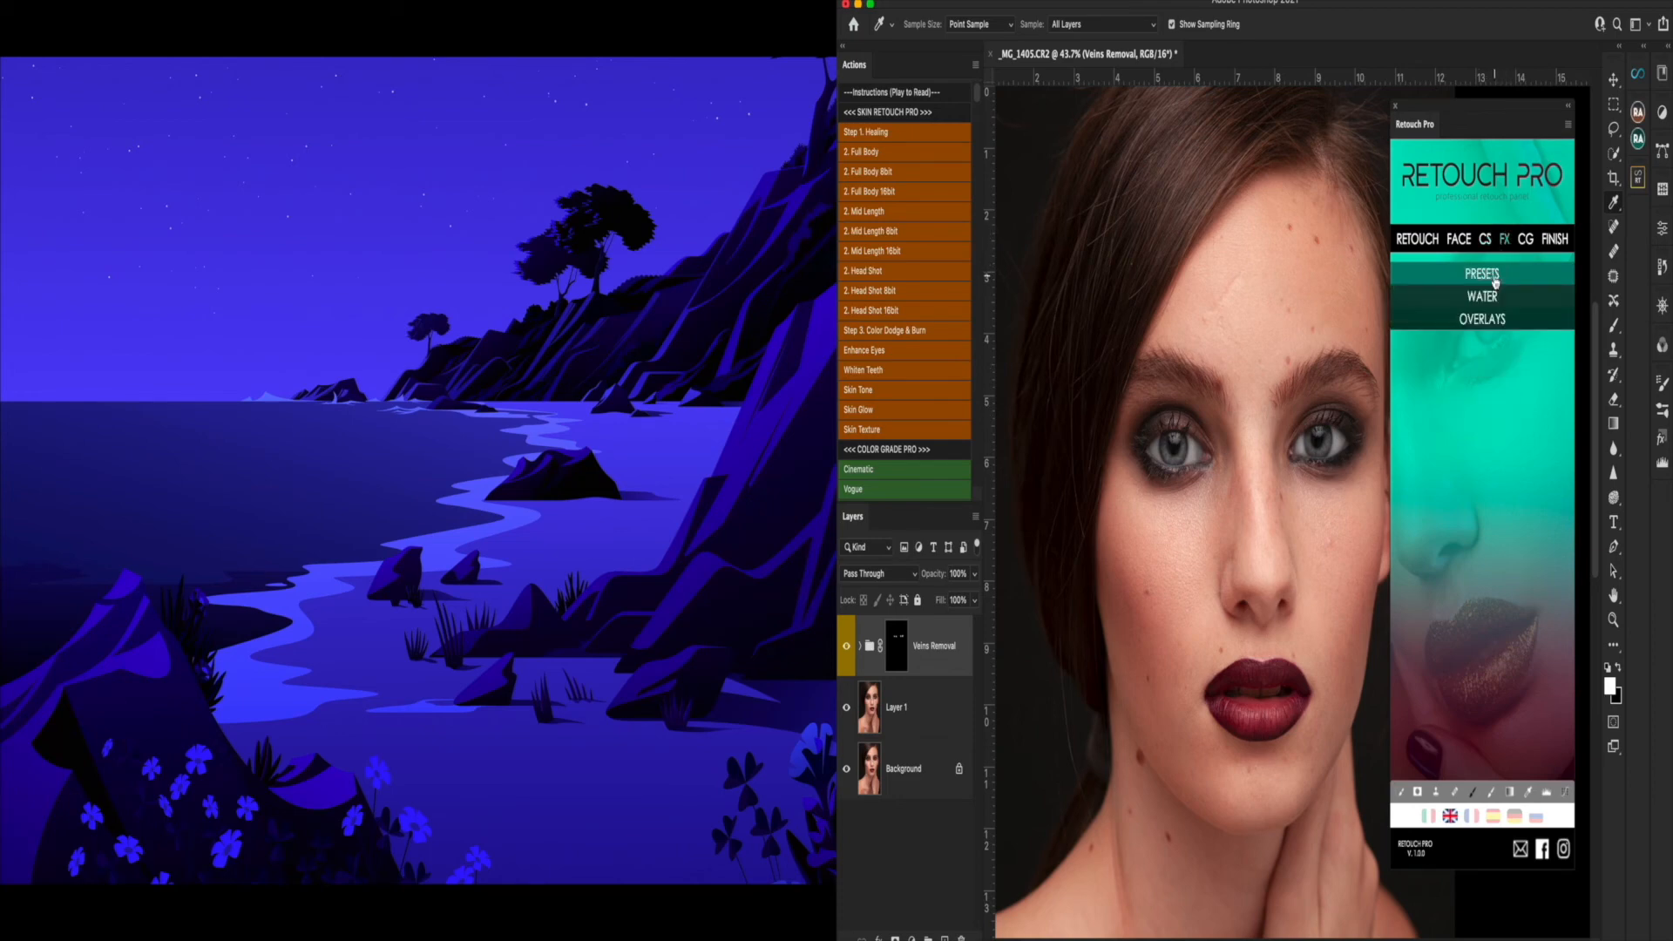
pyautogui.click(1497, 281)
pyautogui.scroll(-2, 1458, 406)
pyautogui.scroll(2, 1458, 406)
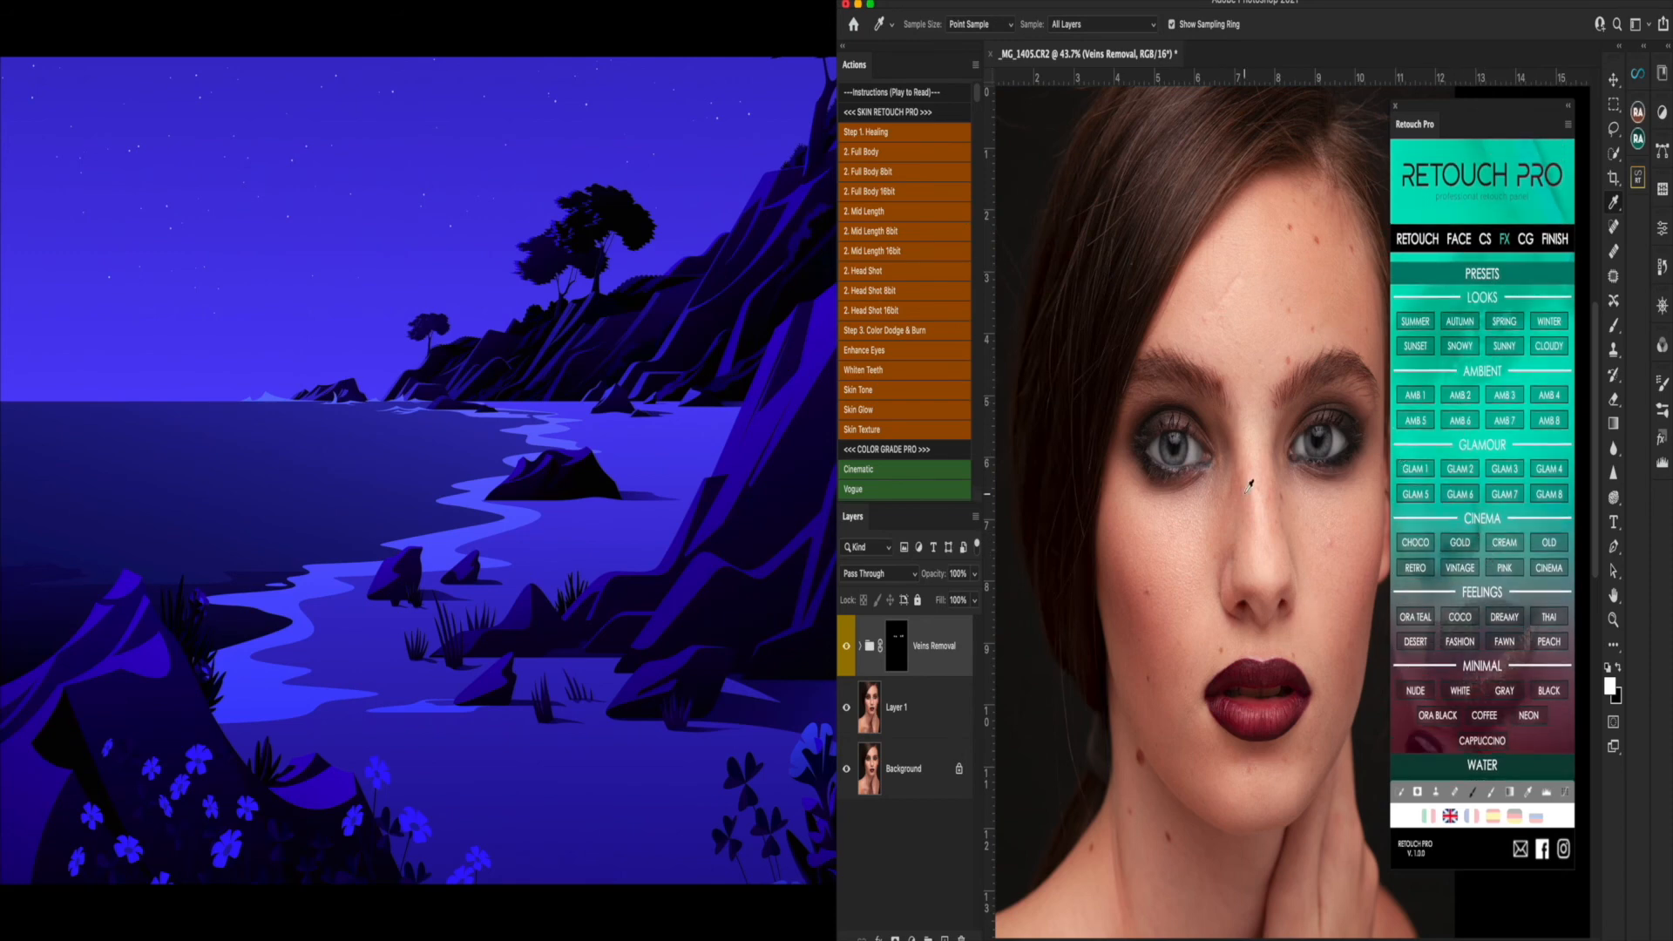
# - Flatten the portrait's layers into a single Background layer
pyautogui.click(976, 522)
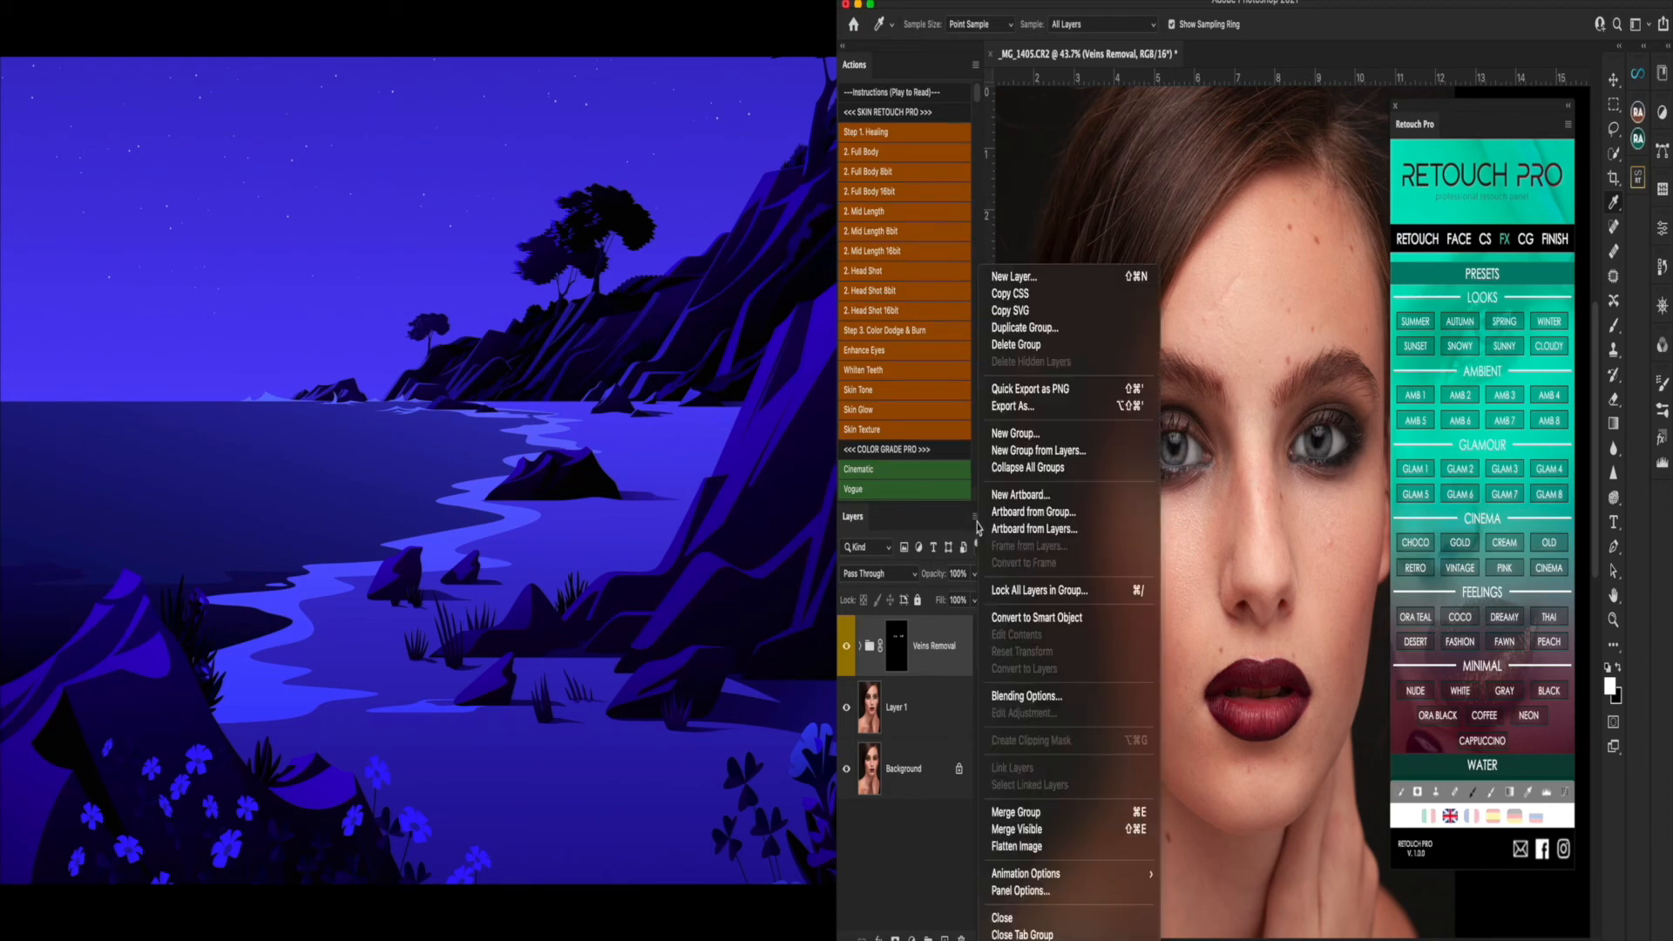
pyautogui.click(1017, 847)
pyautogui.hscroll(1, 1235, 497)
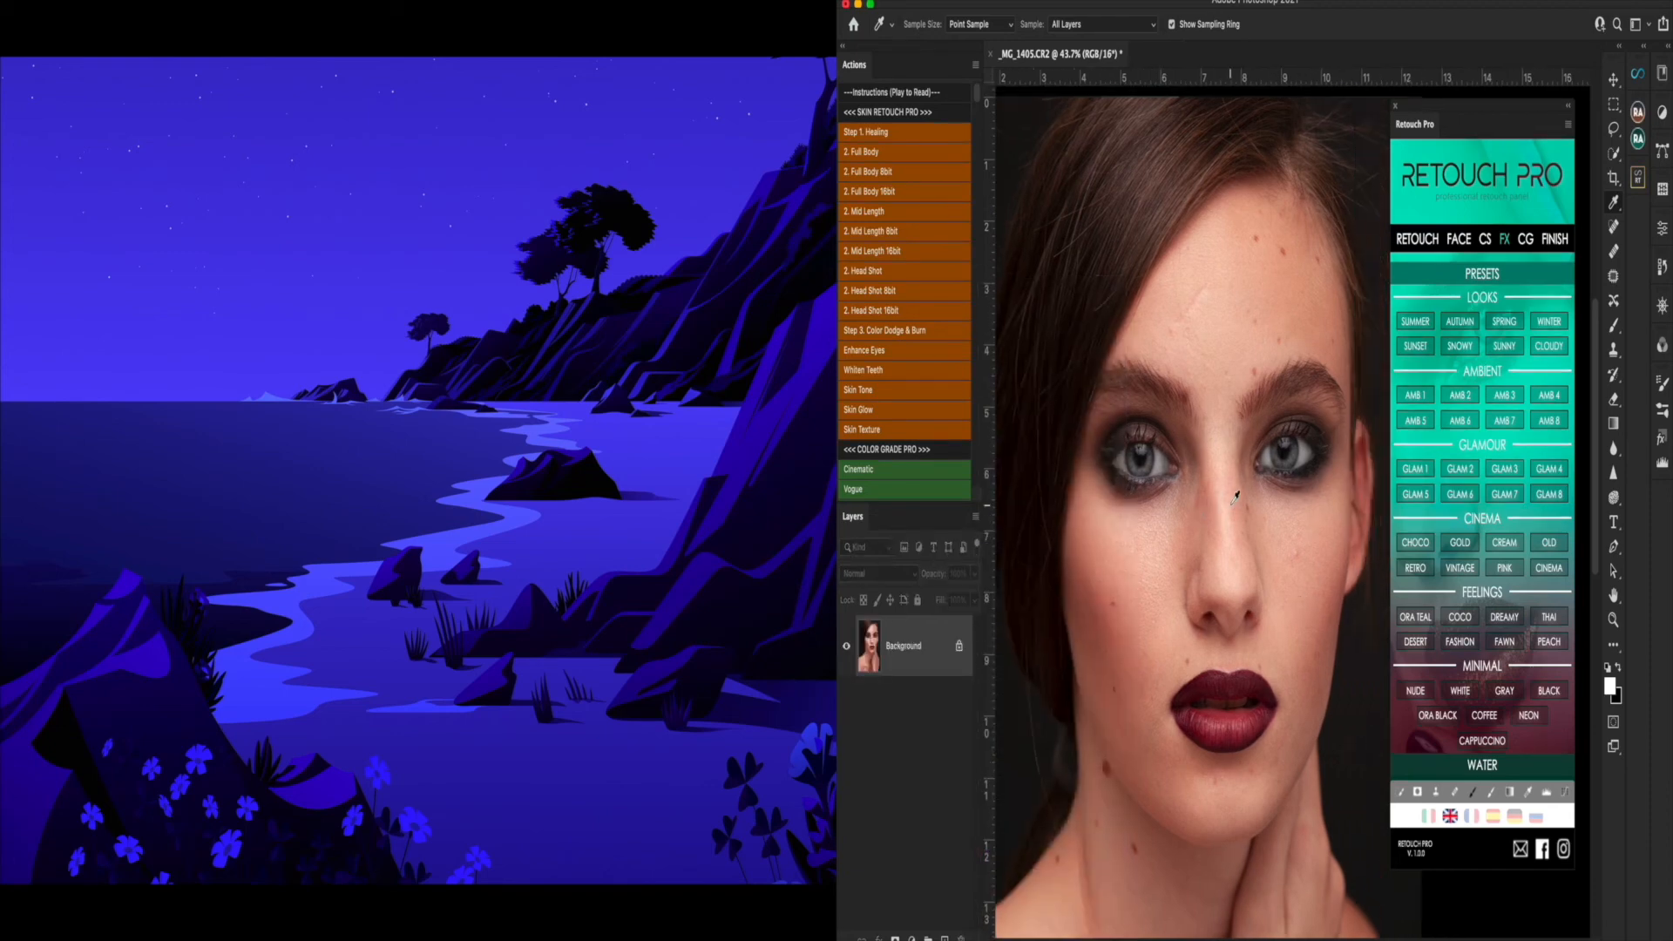
pyautogui.hscroll(-1, 1235, 498)
# - Try the Glam 1 preset at about 38% layer opacity, and delete its layer
pyautogui.click(1427, 471)
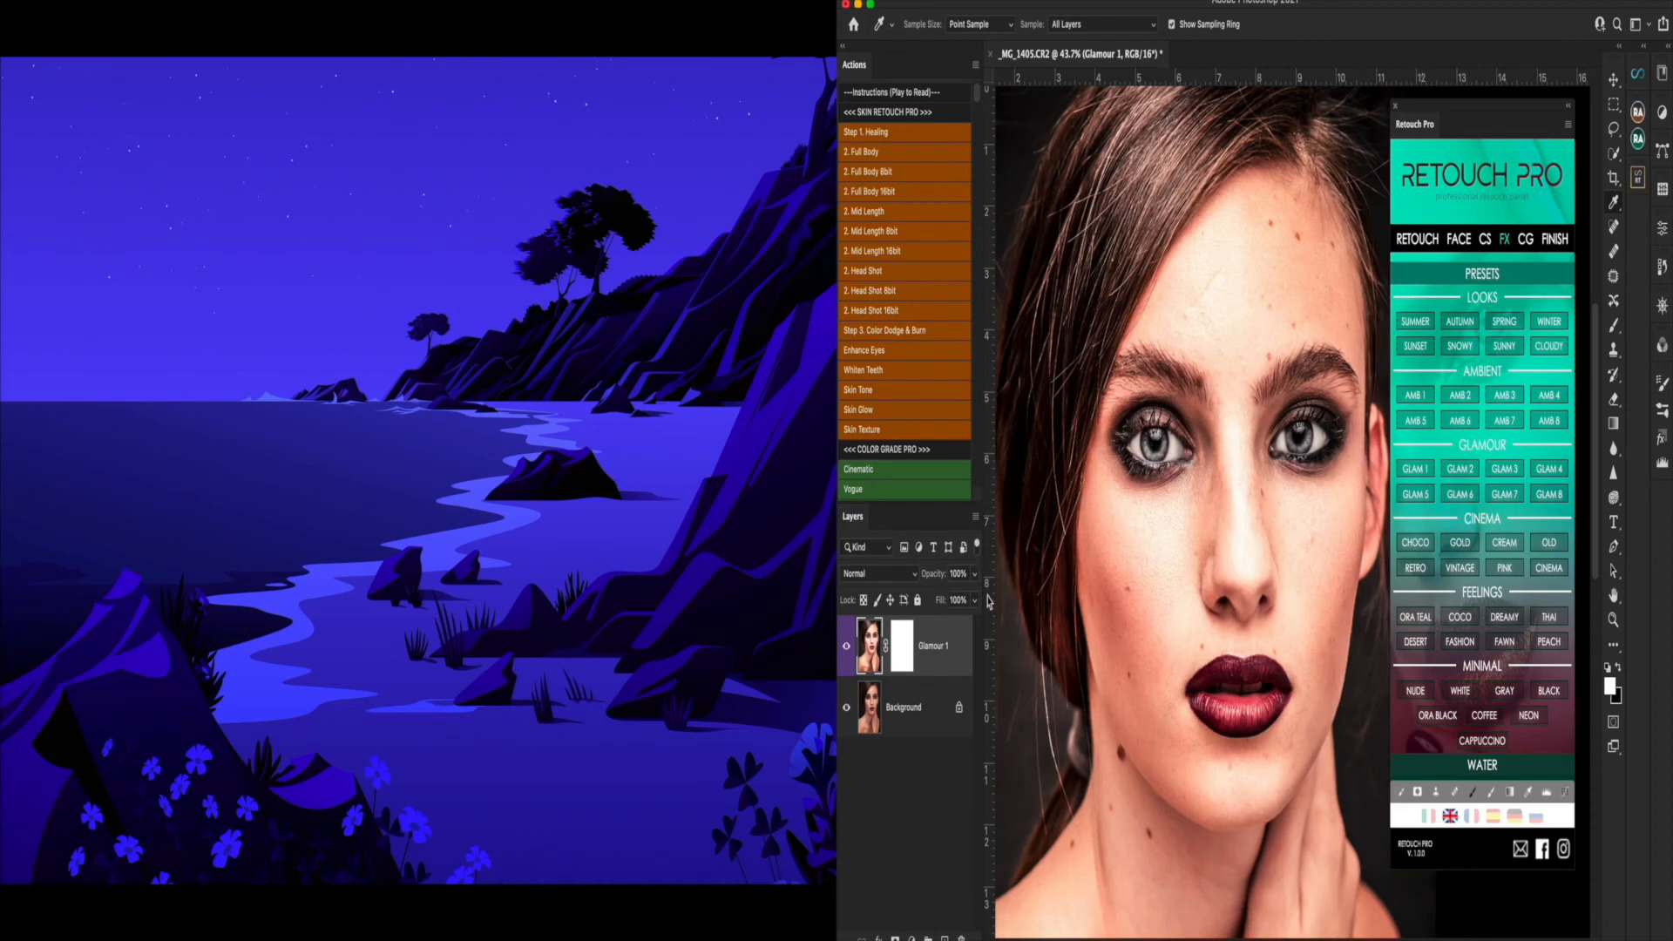
pyautogui.click(978, 580)
pyautogui.moveTo(974, 600); pyautogui.dragTo(940, 603)
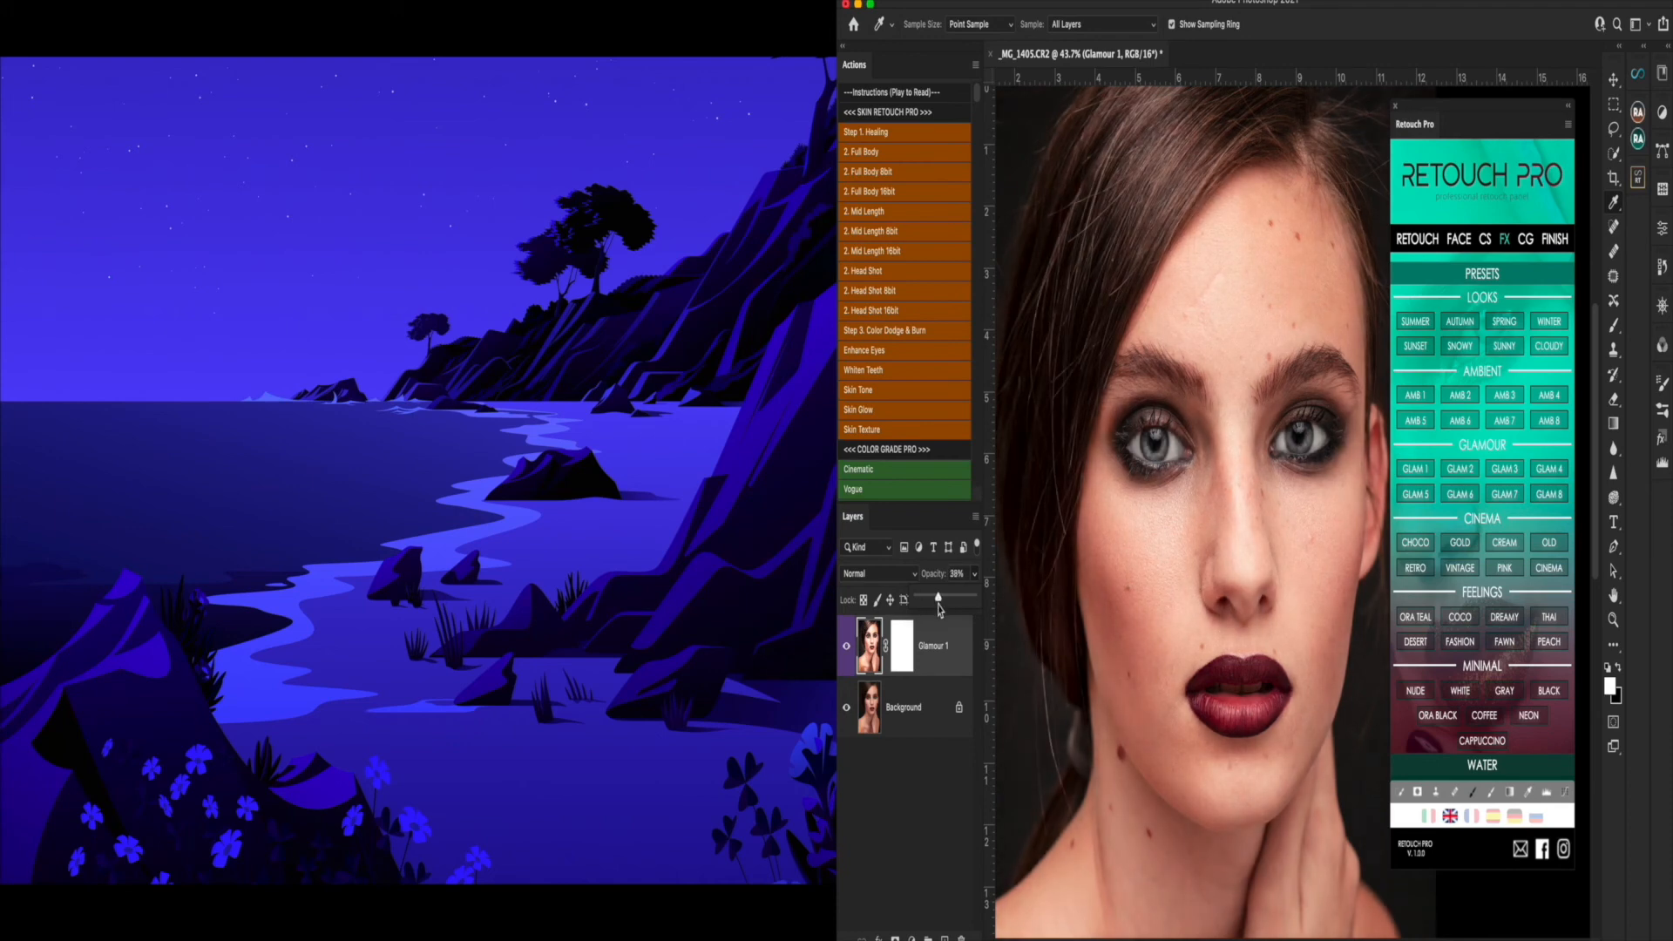
pyautogui.click(951, 635)
pyautogui.click(960, 937)
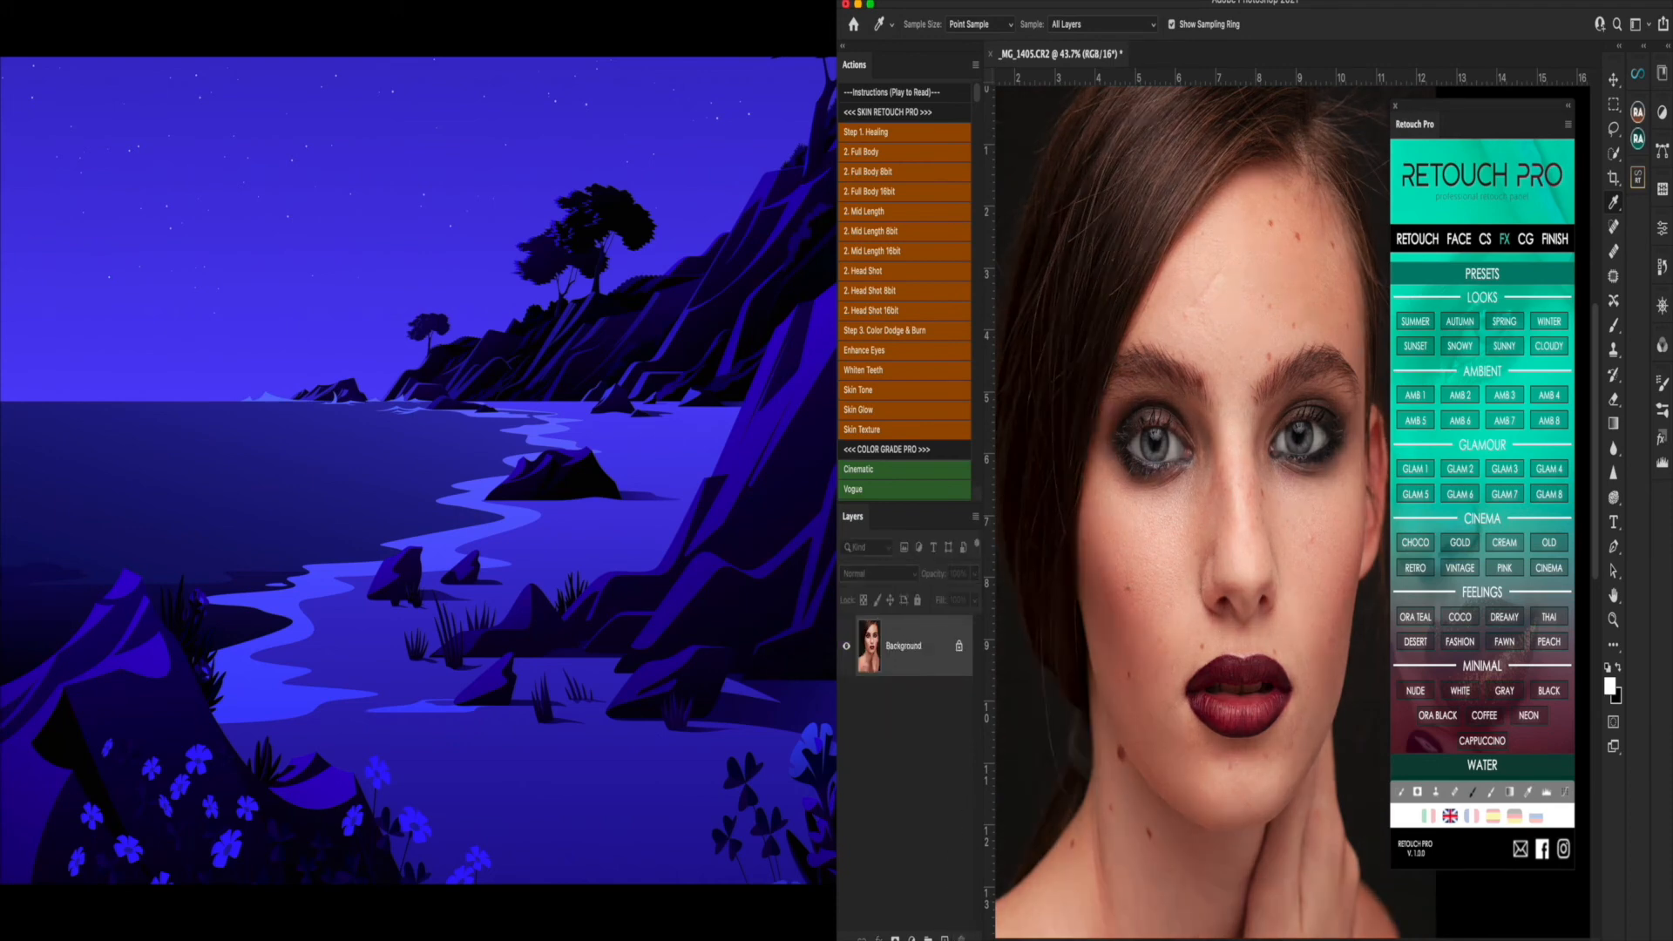
# - Try the Glam 2 preset at about 48% layer opacity, and delete its layer
pyautogui.click(1469, 472)
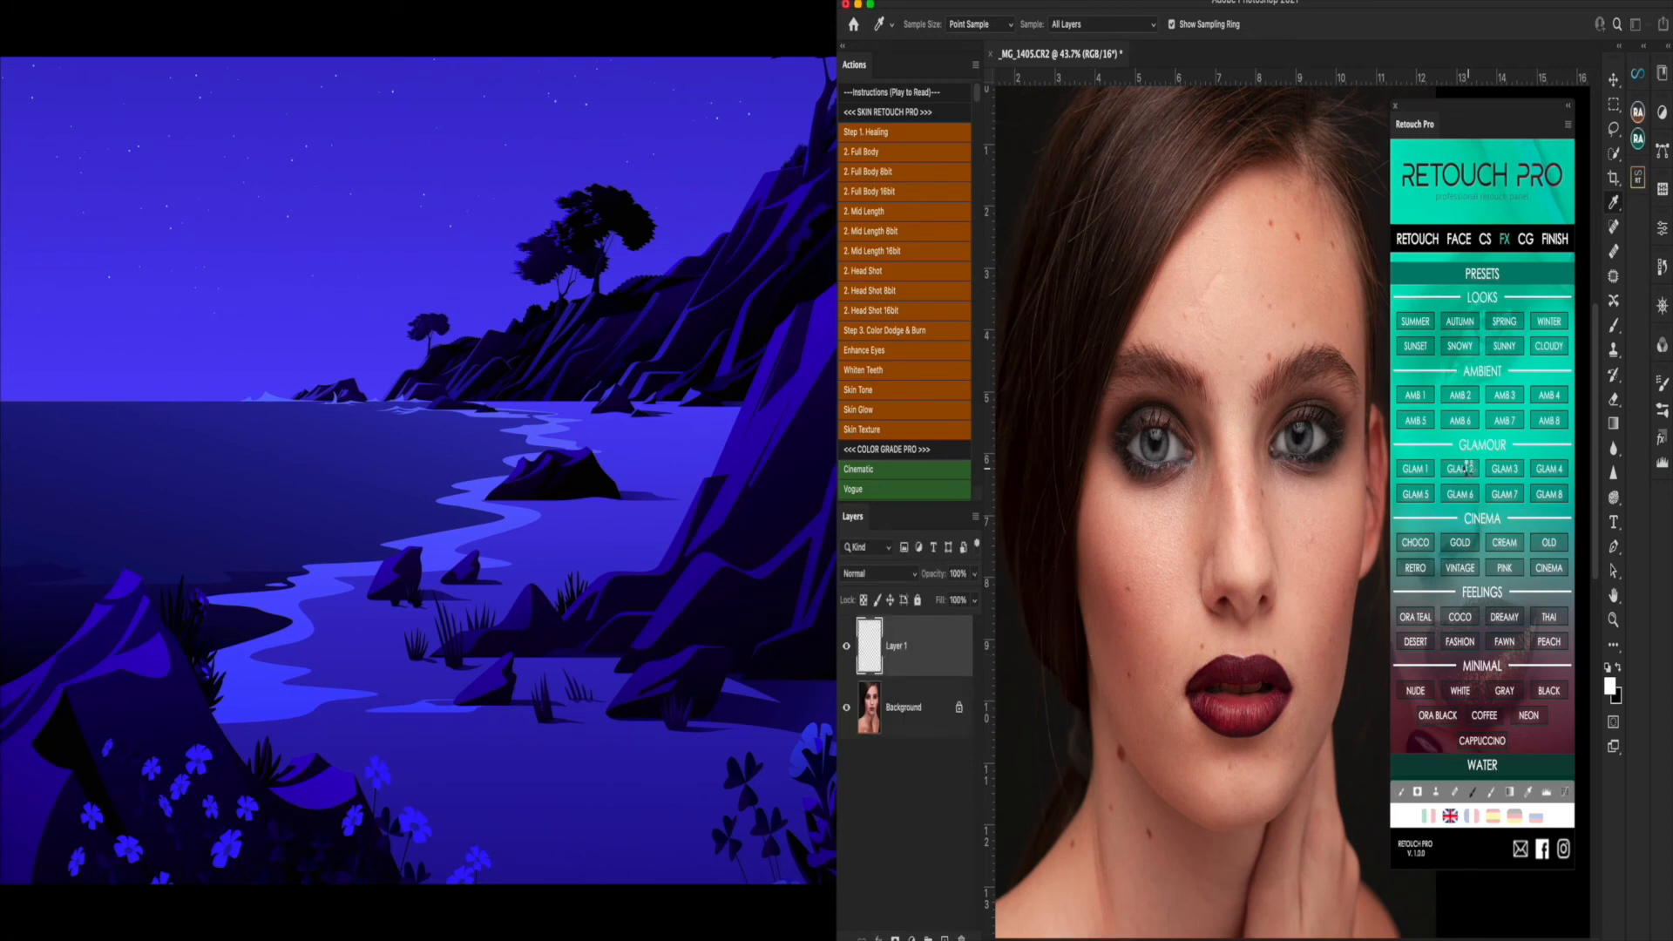
pyautogui.scroll(-3, 1259, 510)
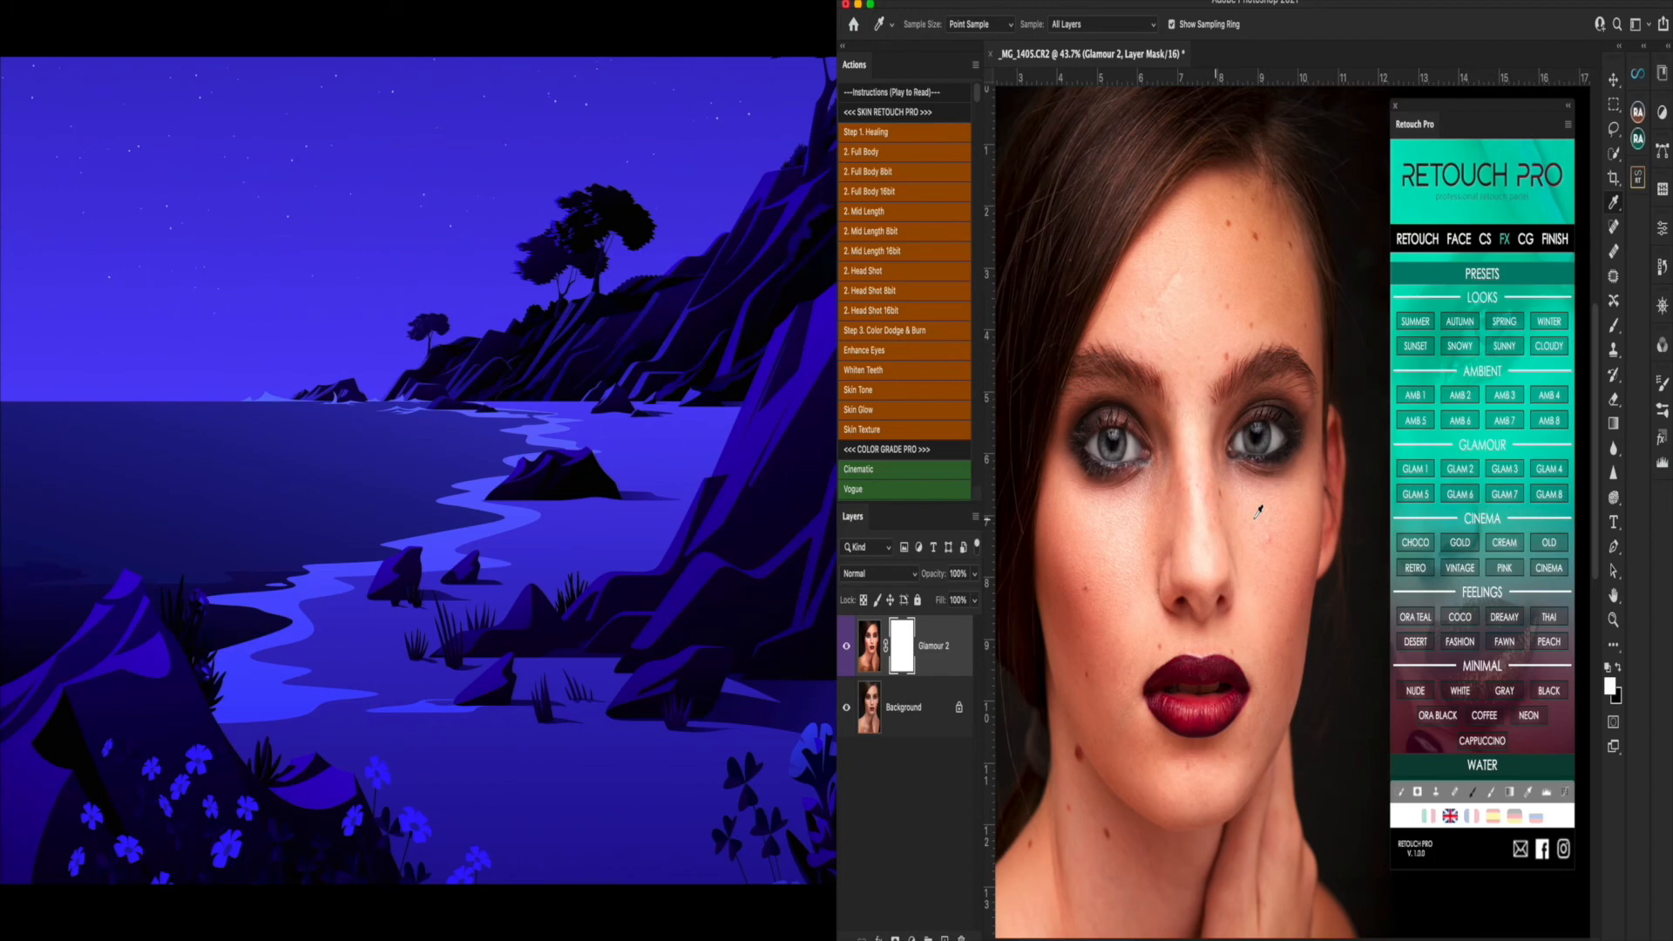
pyautogui.scroll(2, 1260, 510)
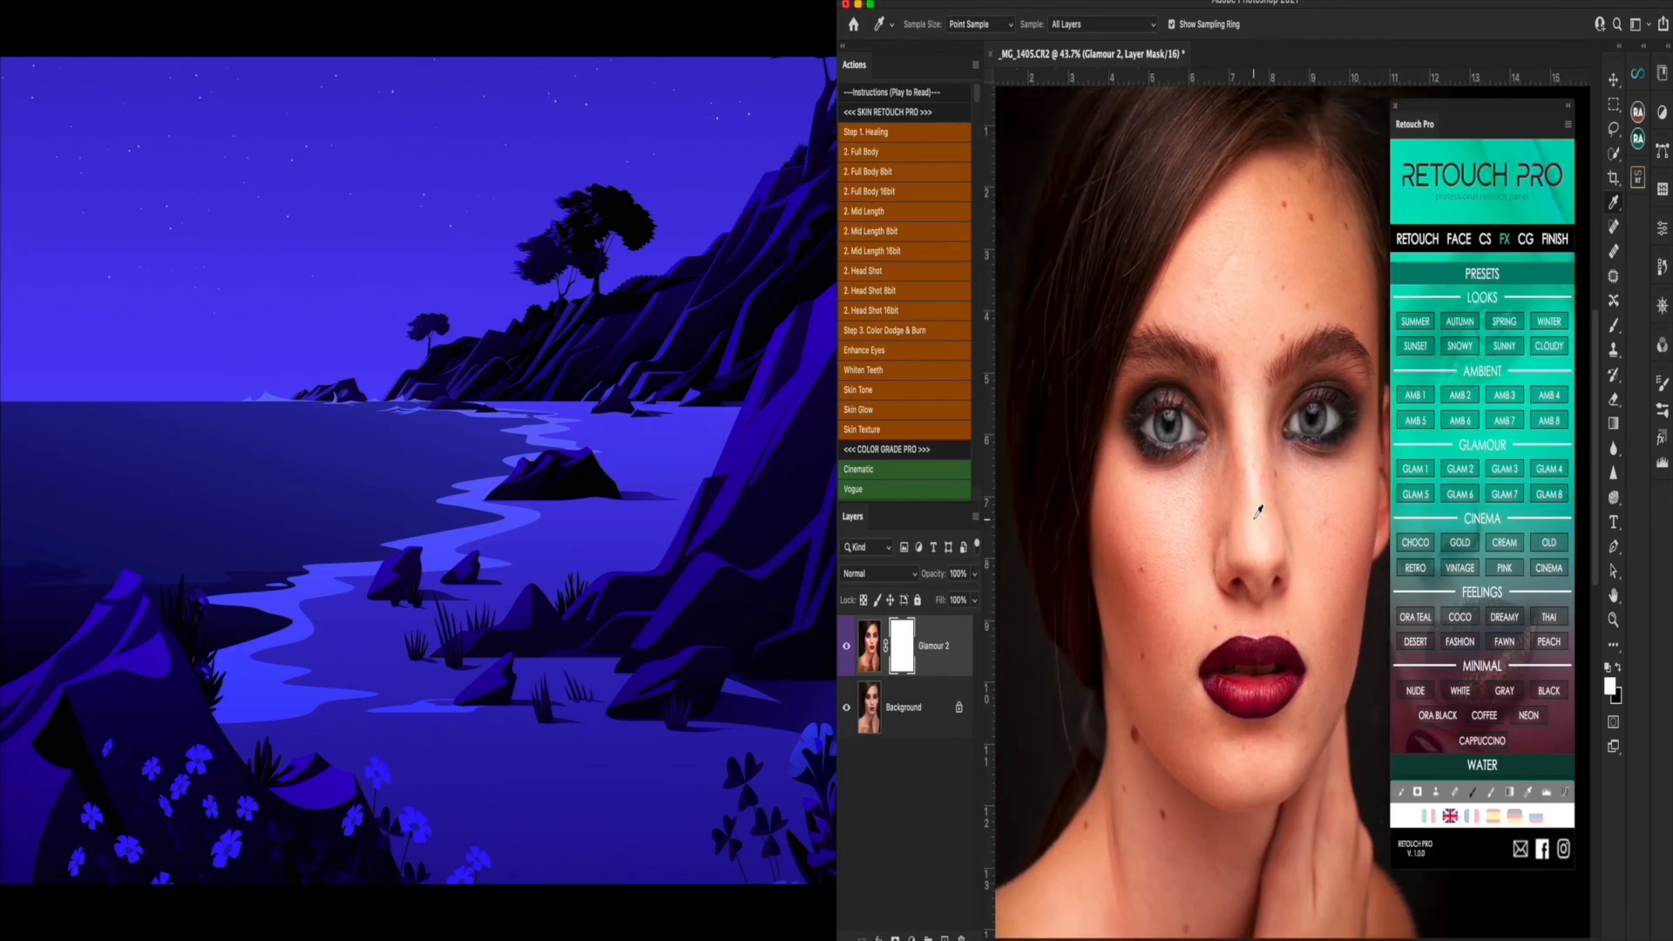
pyautogui.click(976, 577)
pyautogui.moveTo(973, 598); pyautogui.dragTo(945, 603)
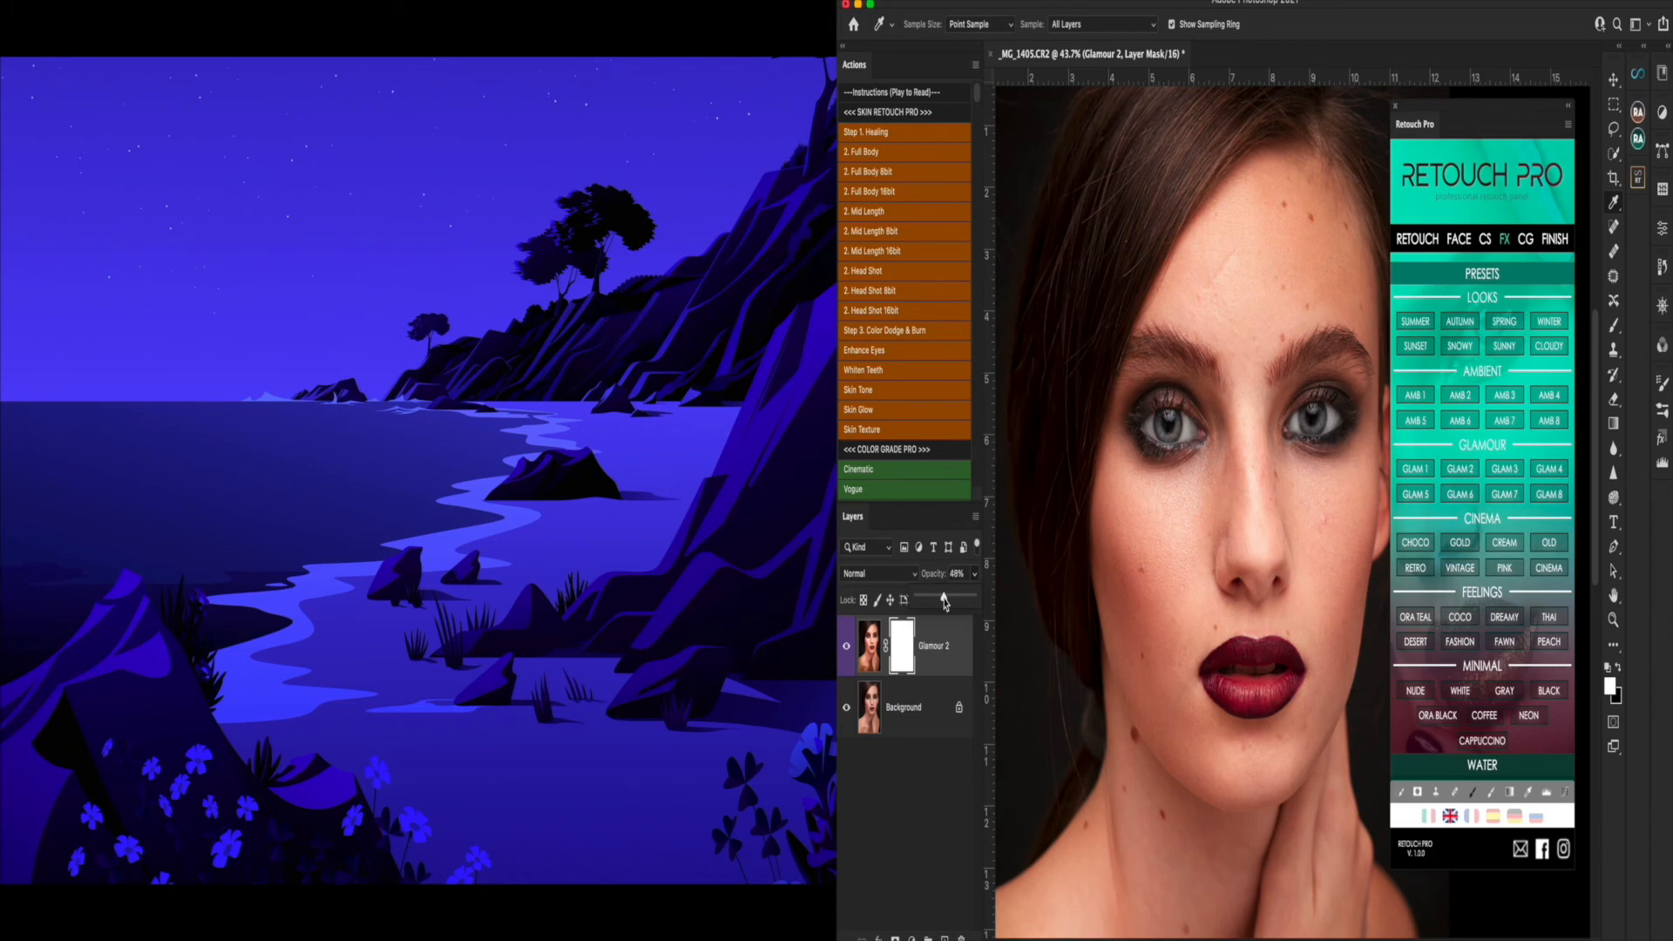
pyautogui.click(958, 640)
pyautogui.press('Delete')
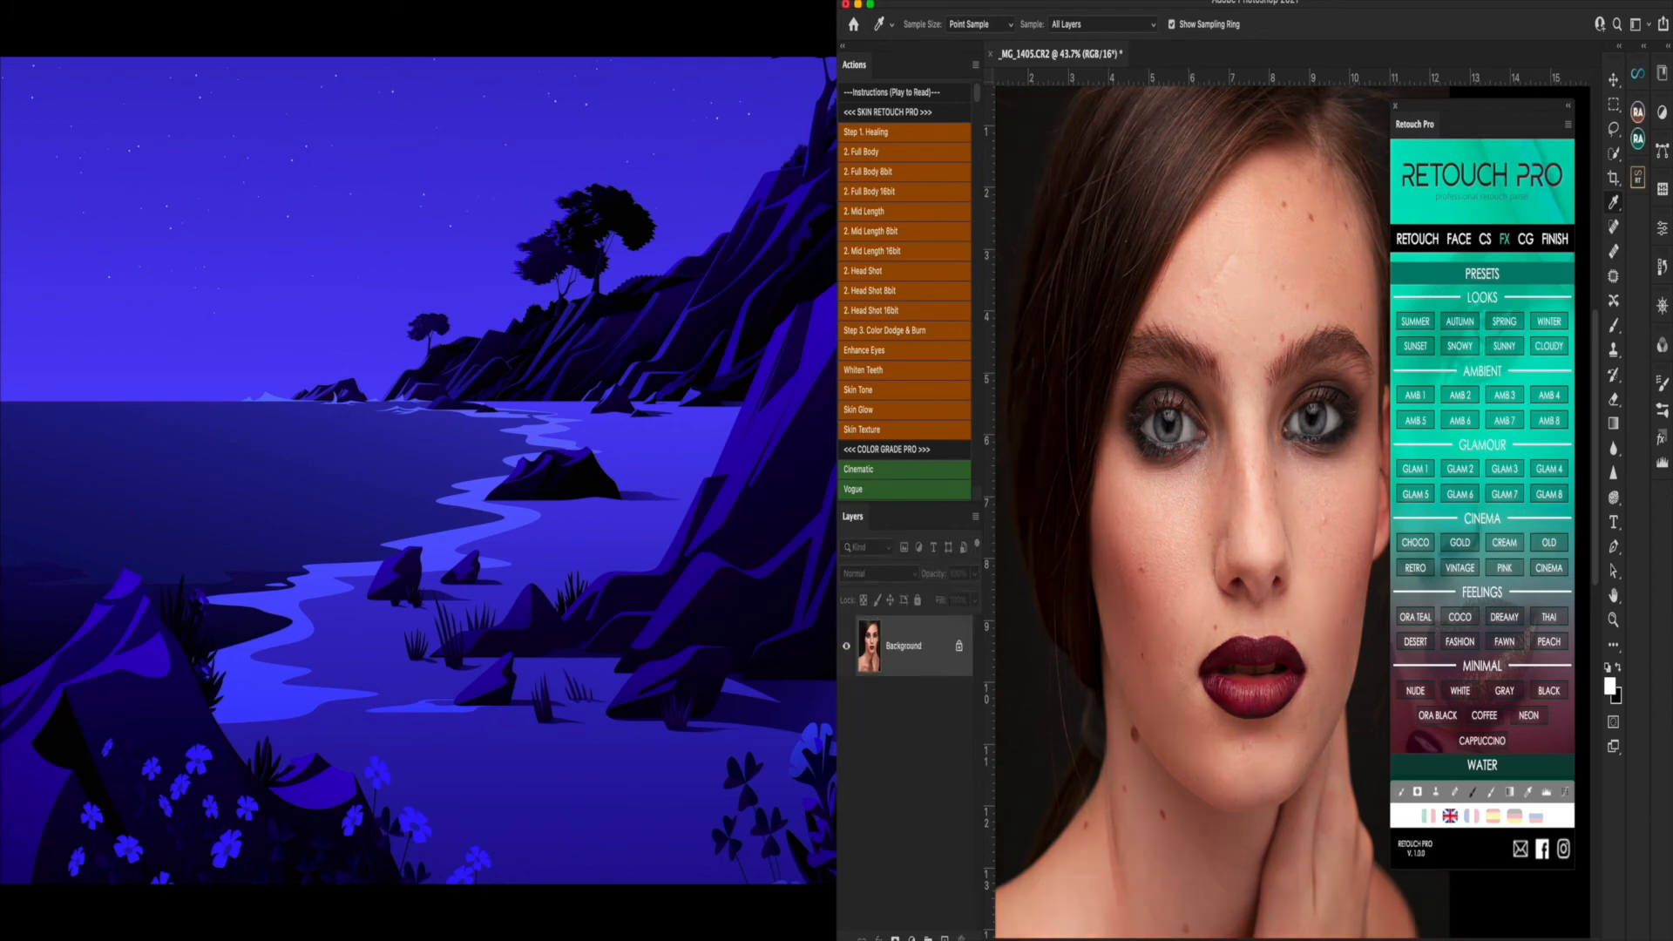
# - Try the Choco cinema preset at about 46% layer opacity, and delete its layer
pyautogui.scroll(-1, 1488, 522)
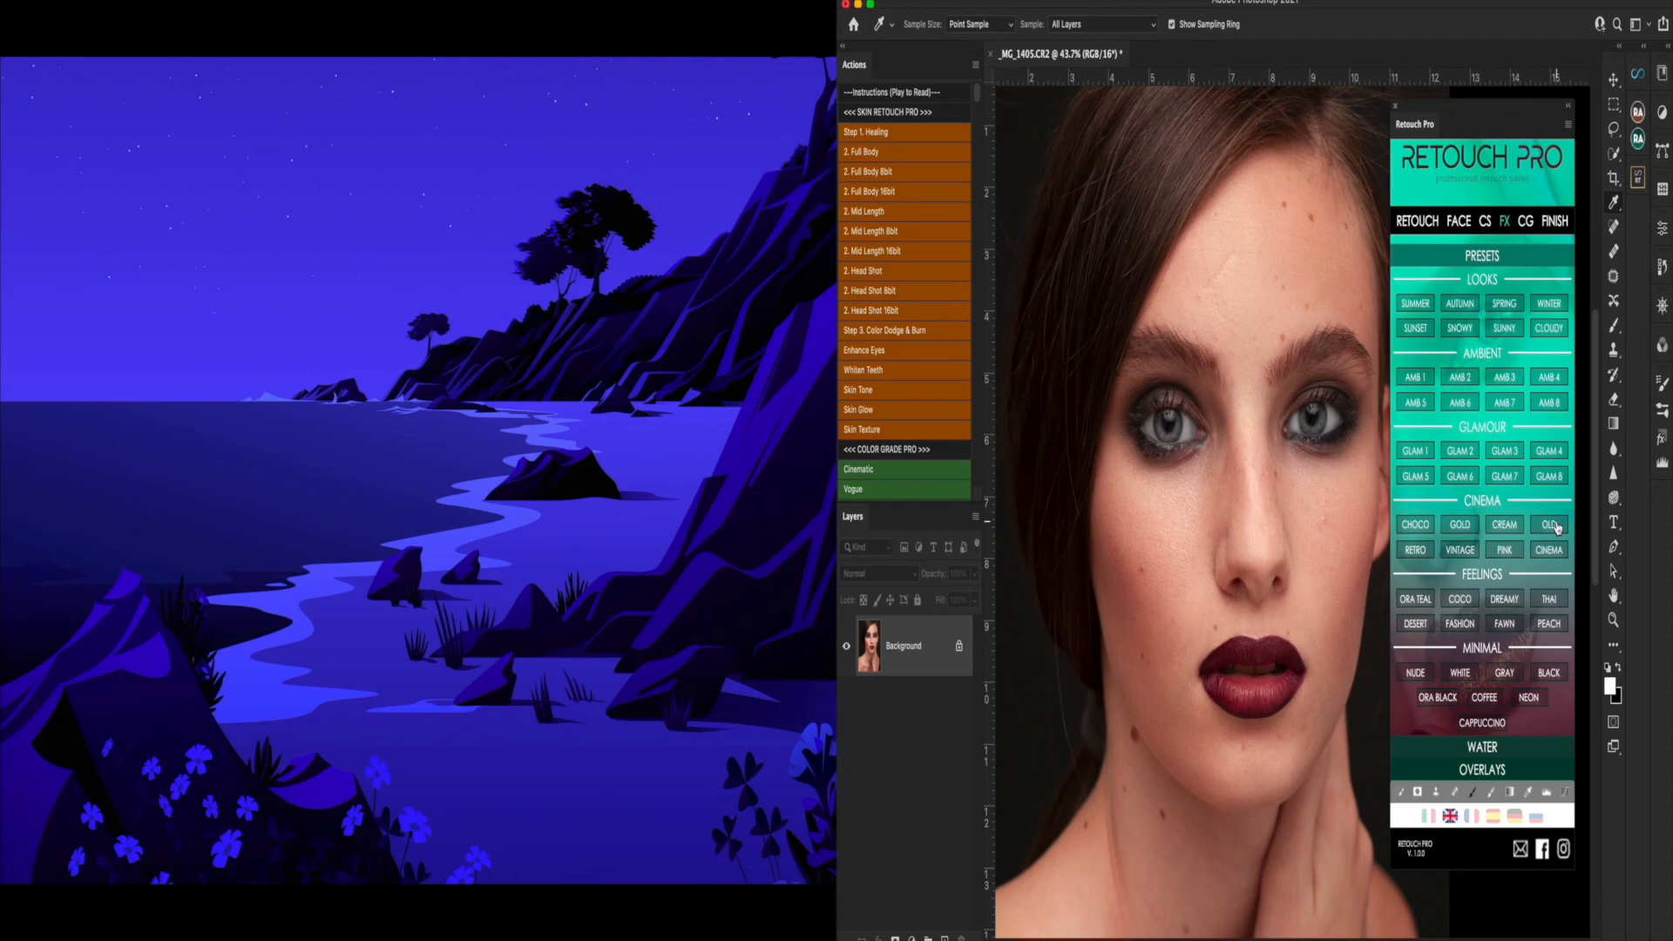
pyautogui.click(1422, 526)
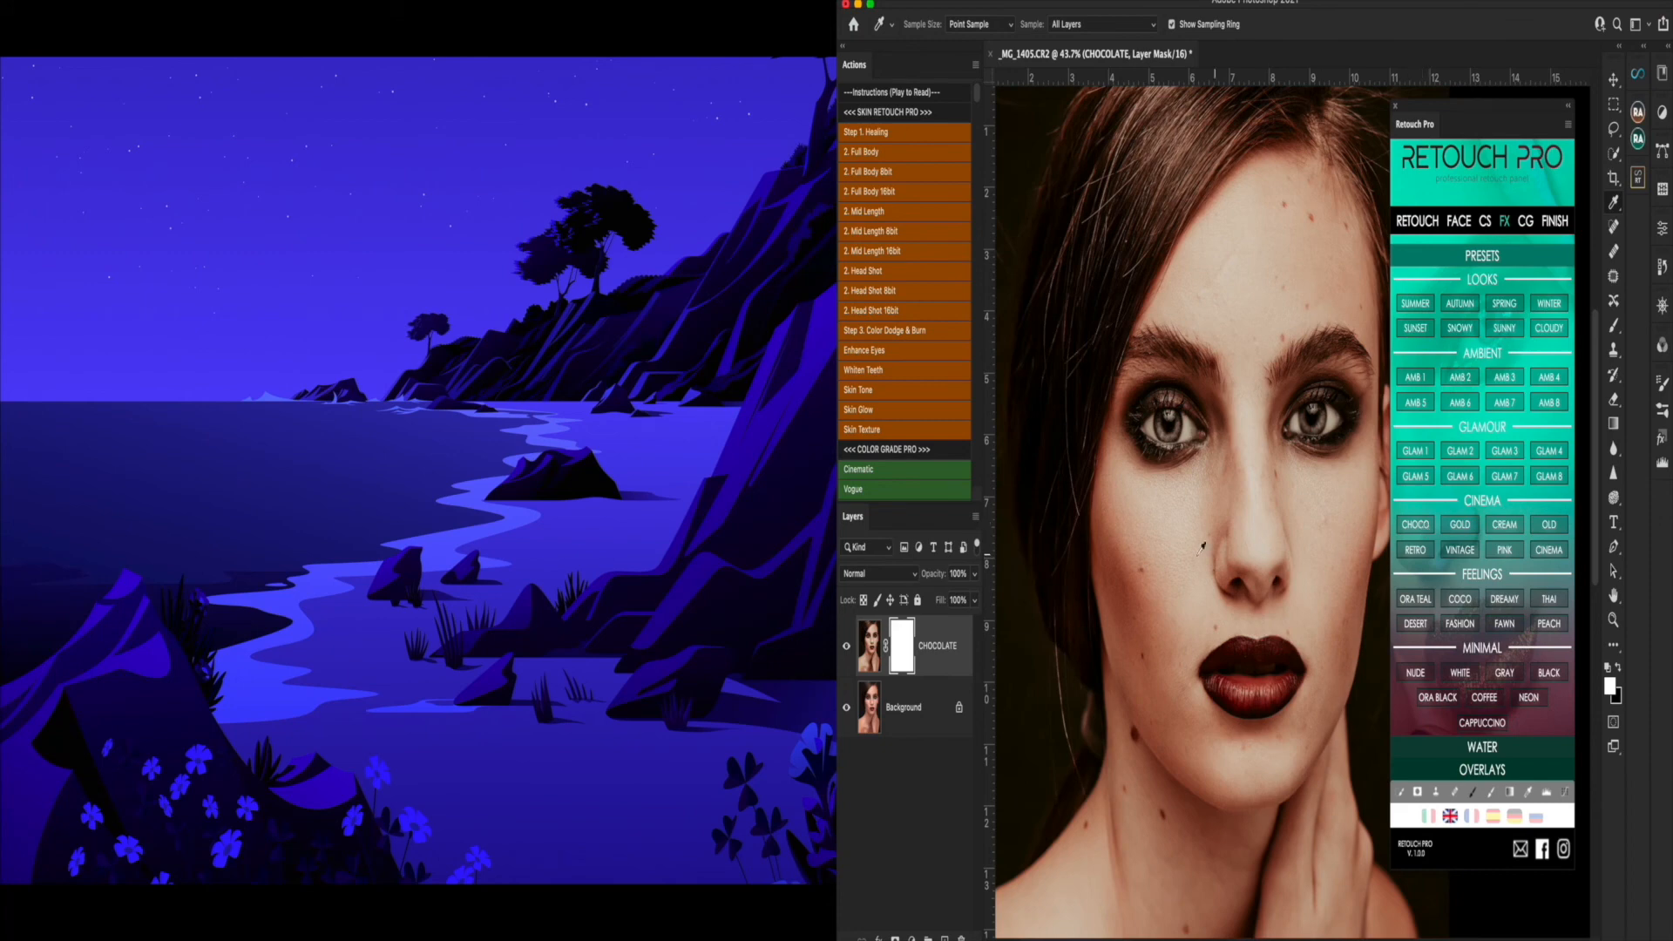
pyautogui.click(977, 576)
pyautogui.moveTo(975, 598); pyautogui.dragTo(943, 602)
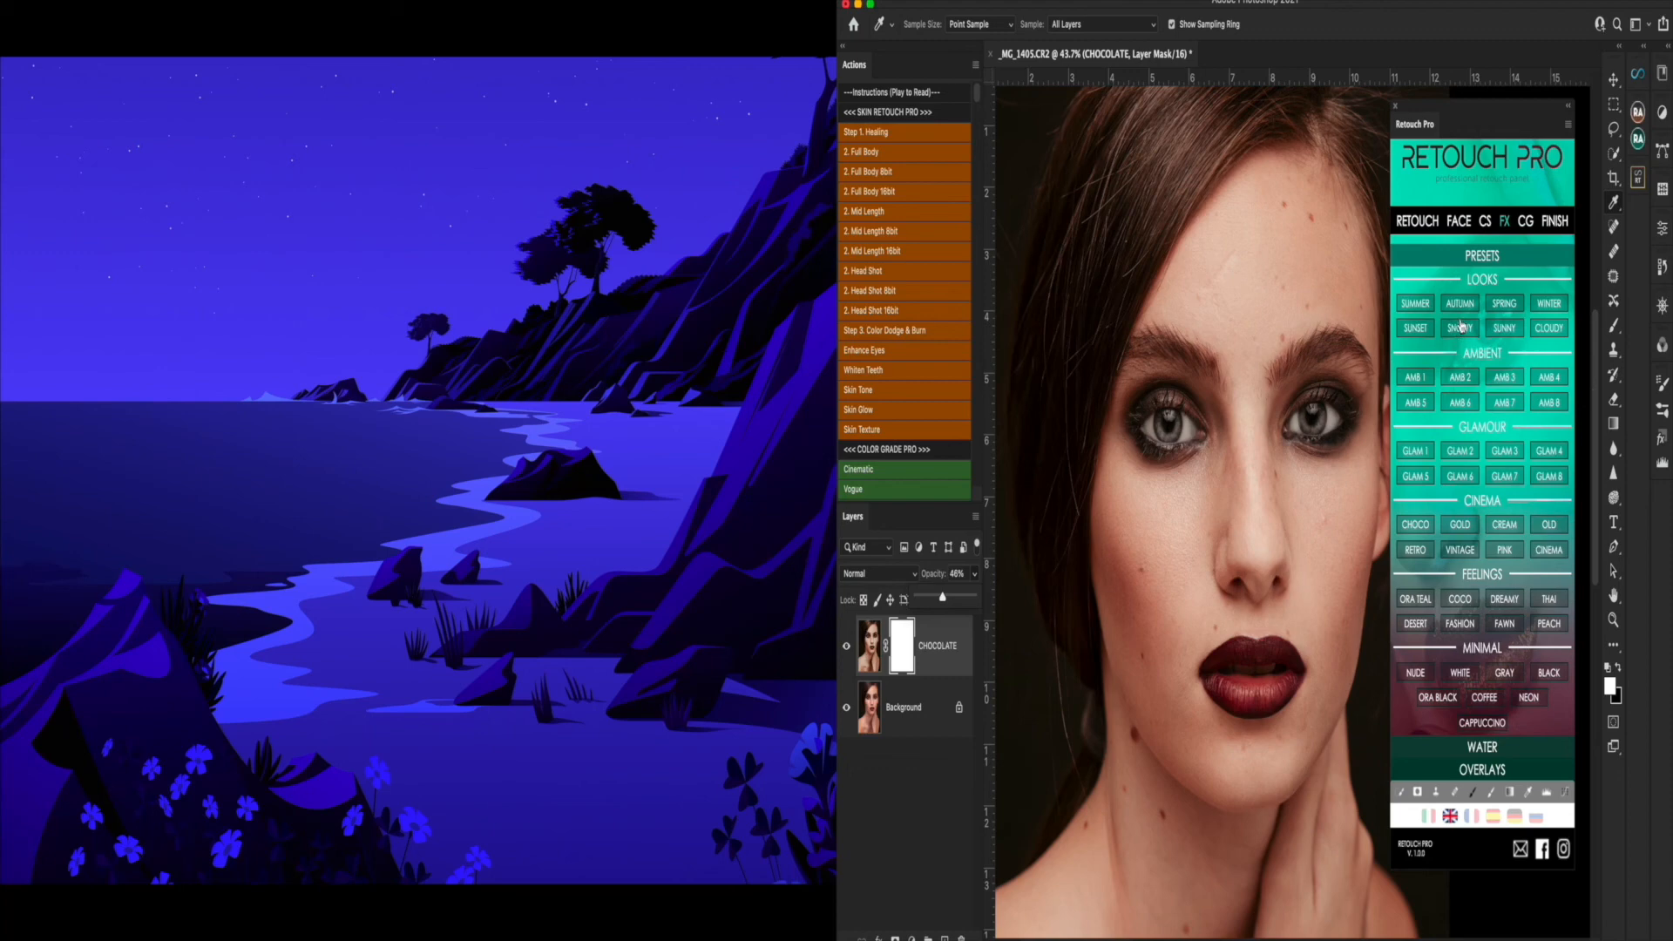
pyautogui.click(961, 639)
pyautogui.click(961, 939)
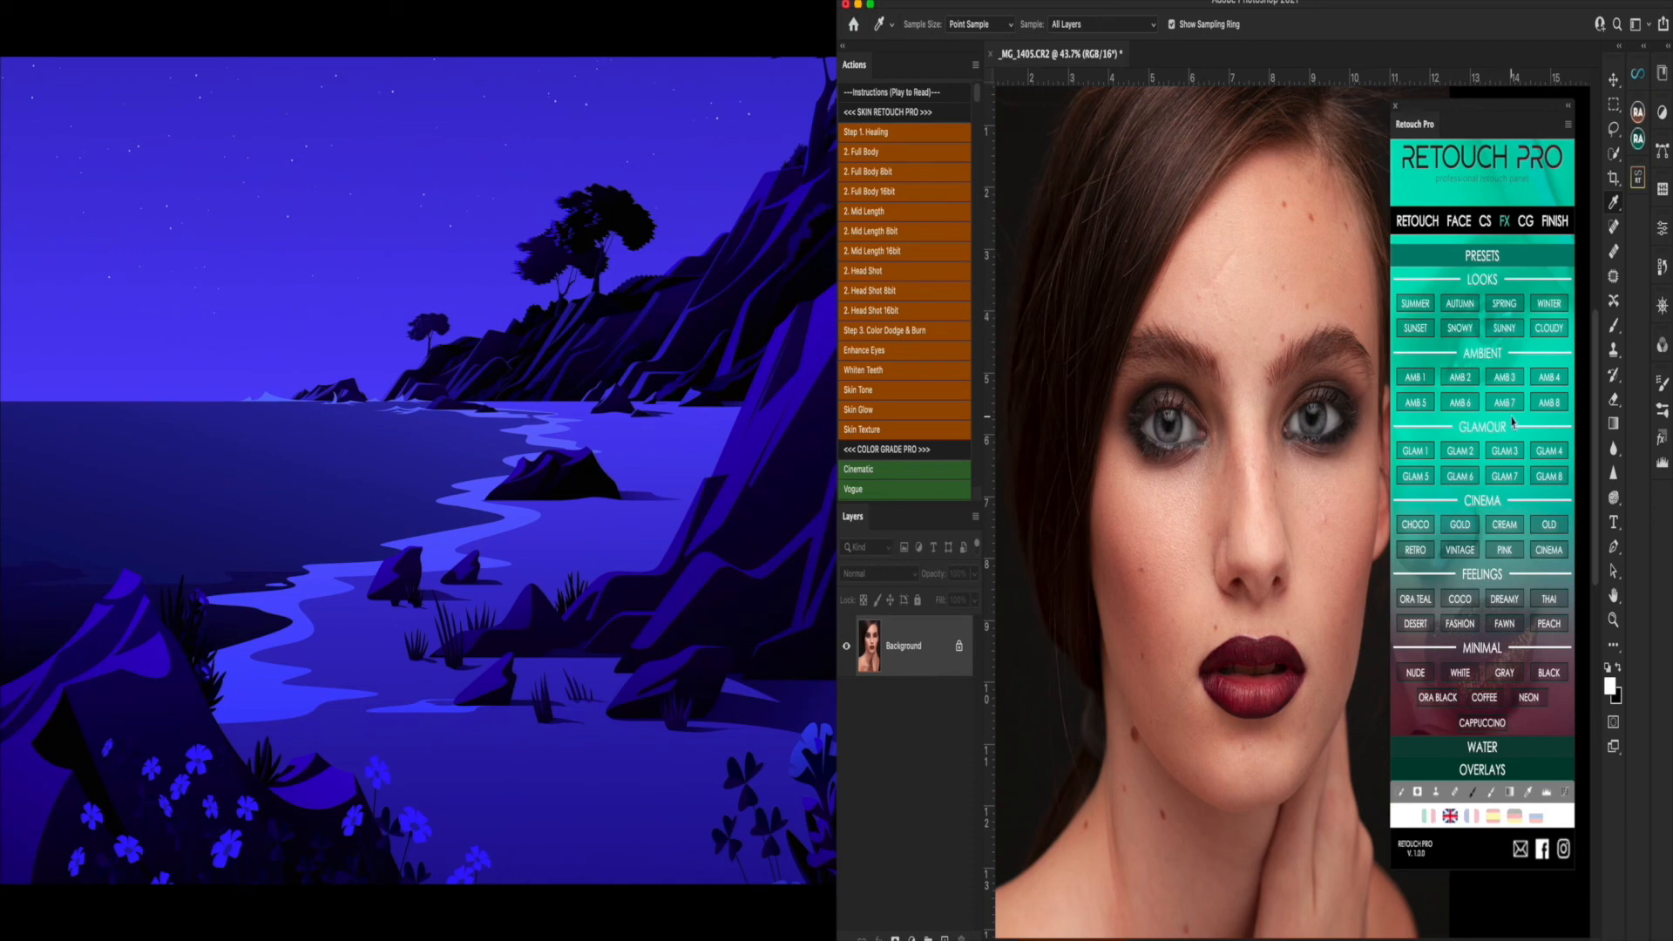
# - View the Water and Overlays effects, try the Sun 2 overlay at about 34% opacity, and delete its layer
pyautogui.click(1494, 748)
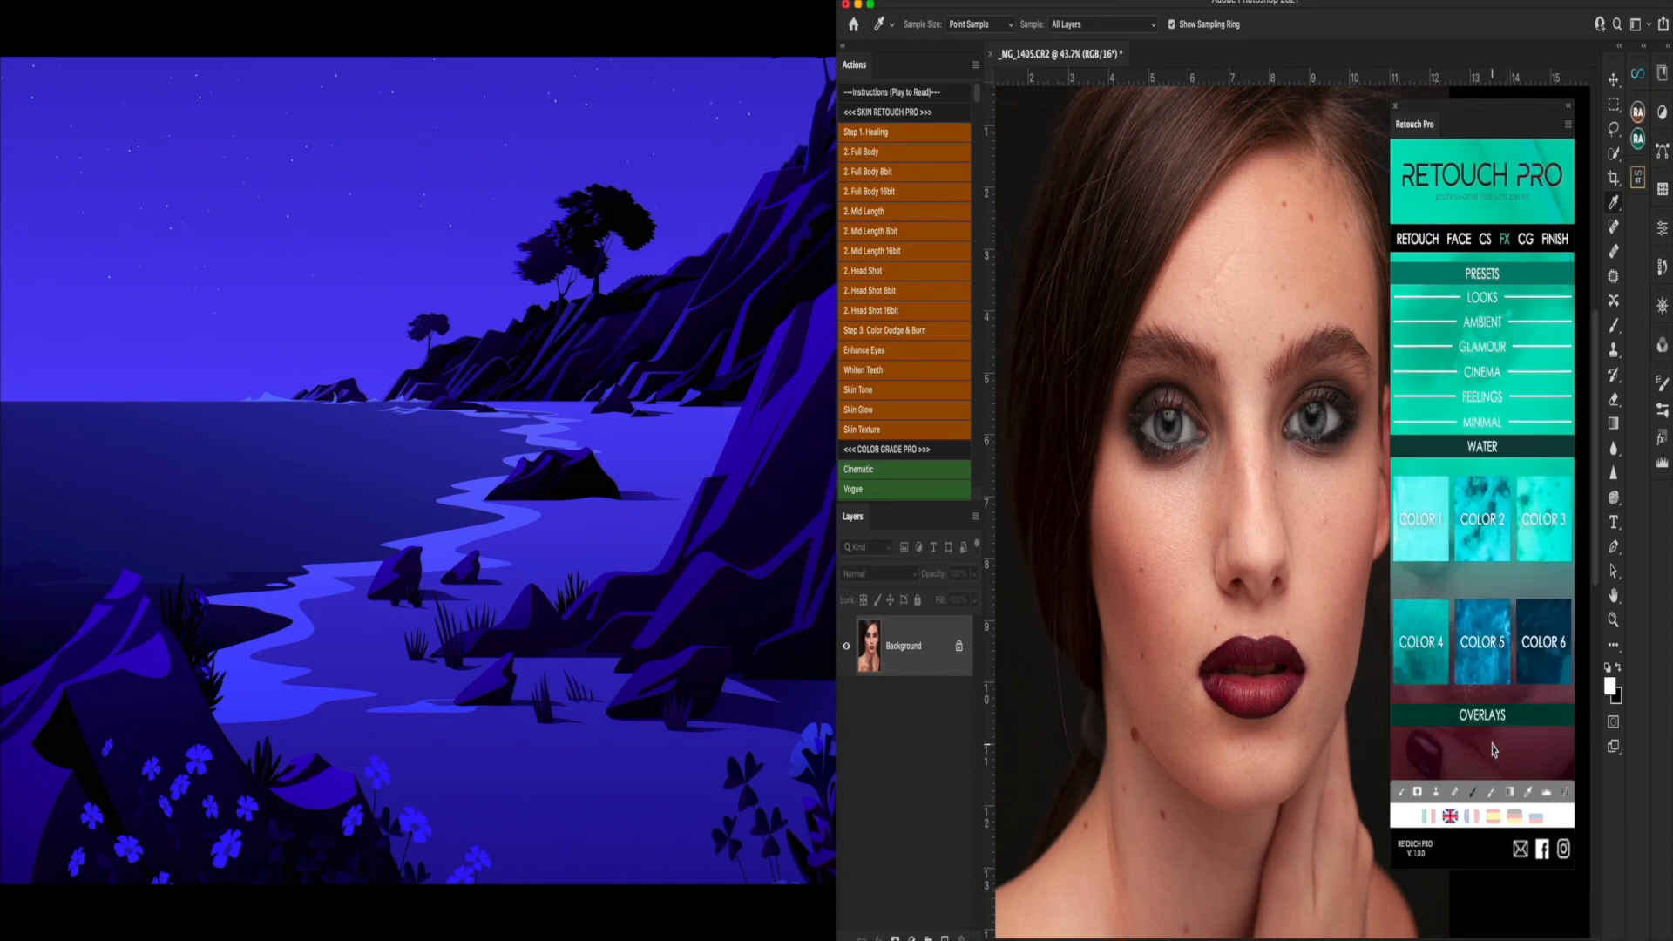
pyautogui.click(1486, 568)
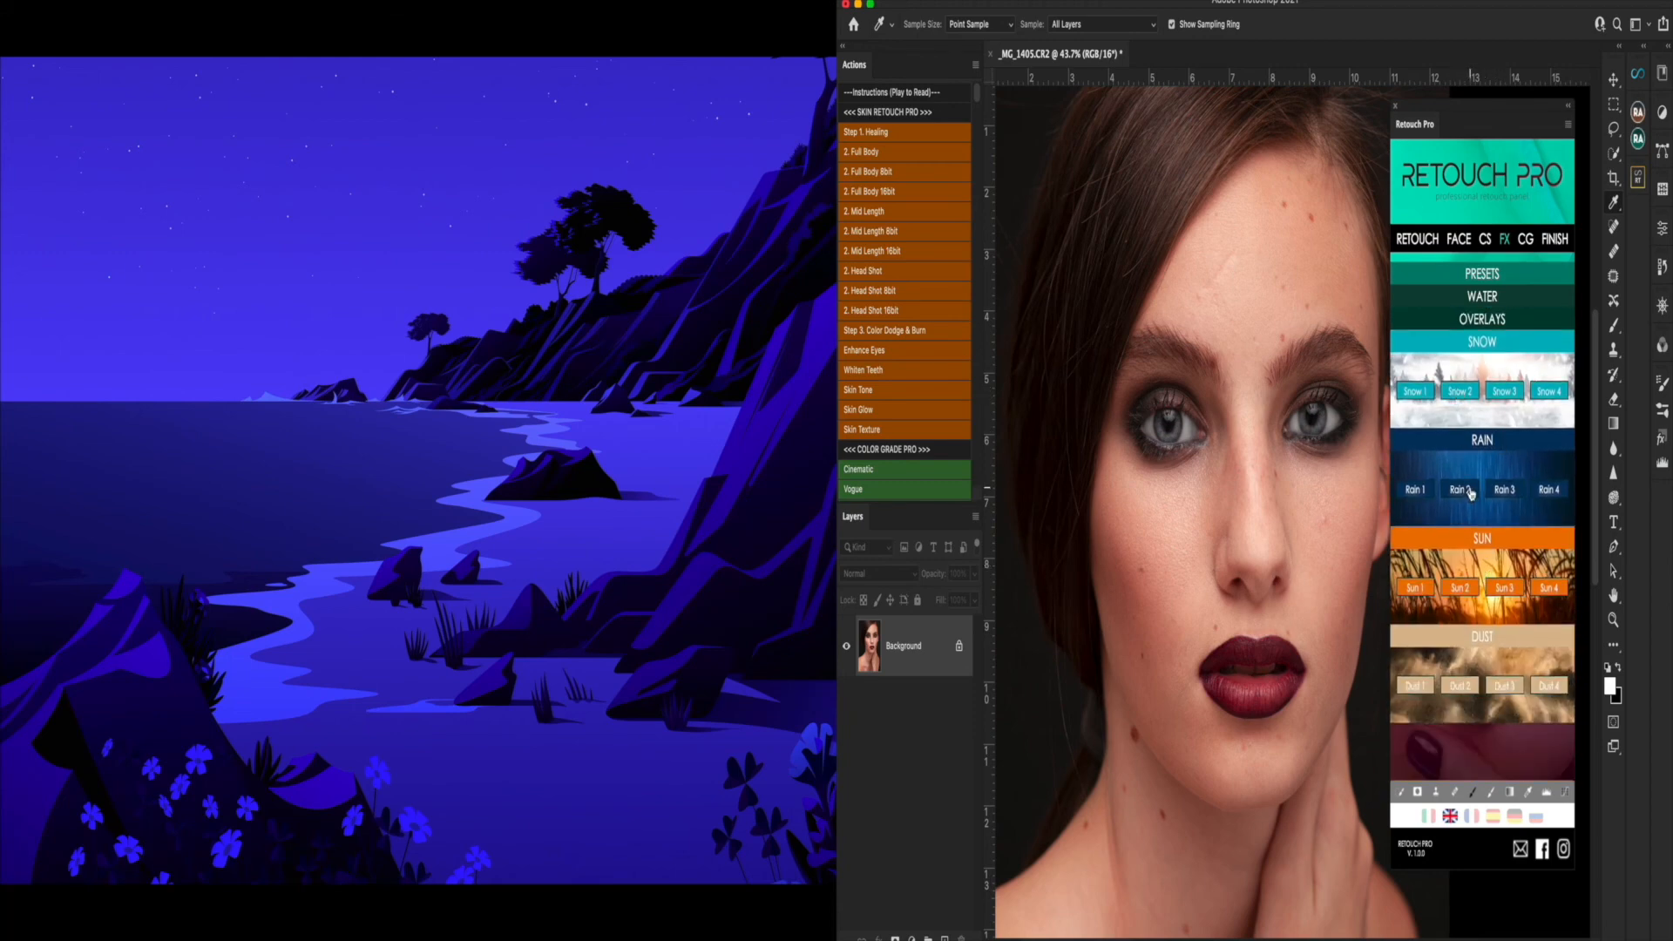
pyautogui.click(1468, 593)
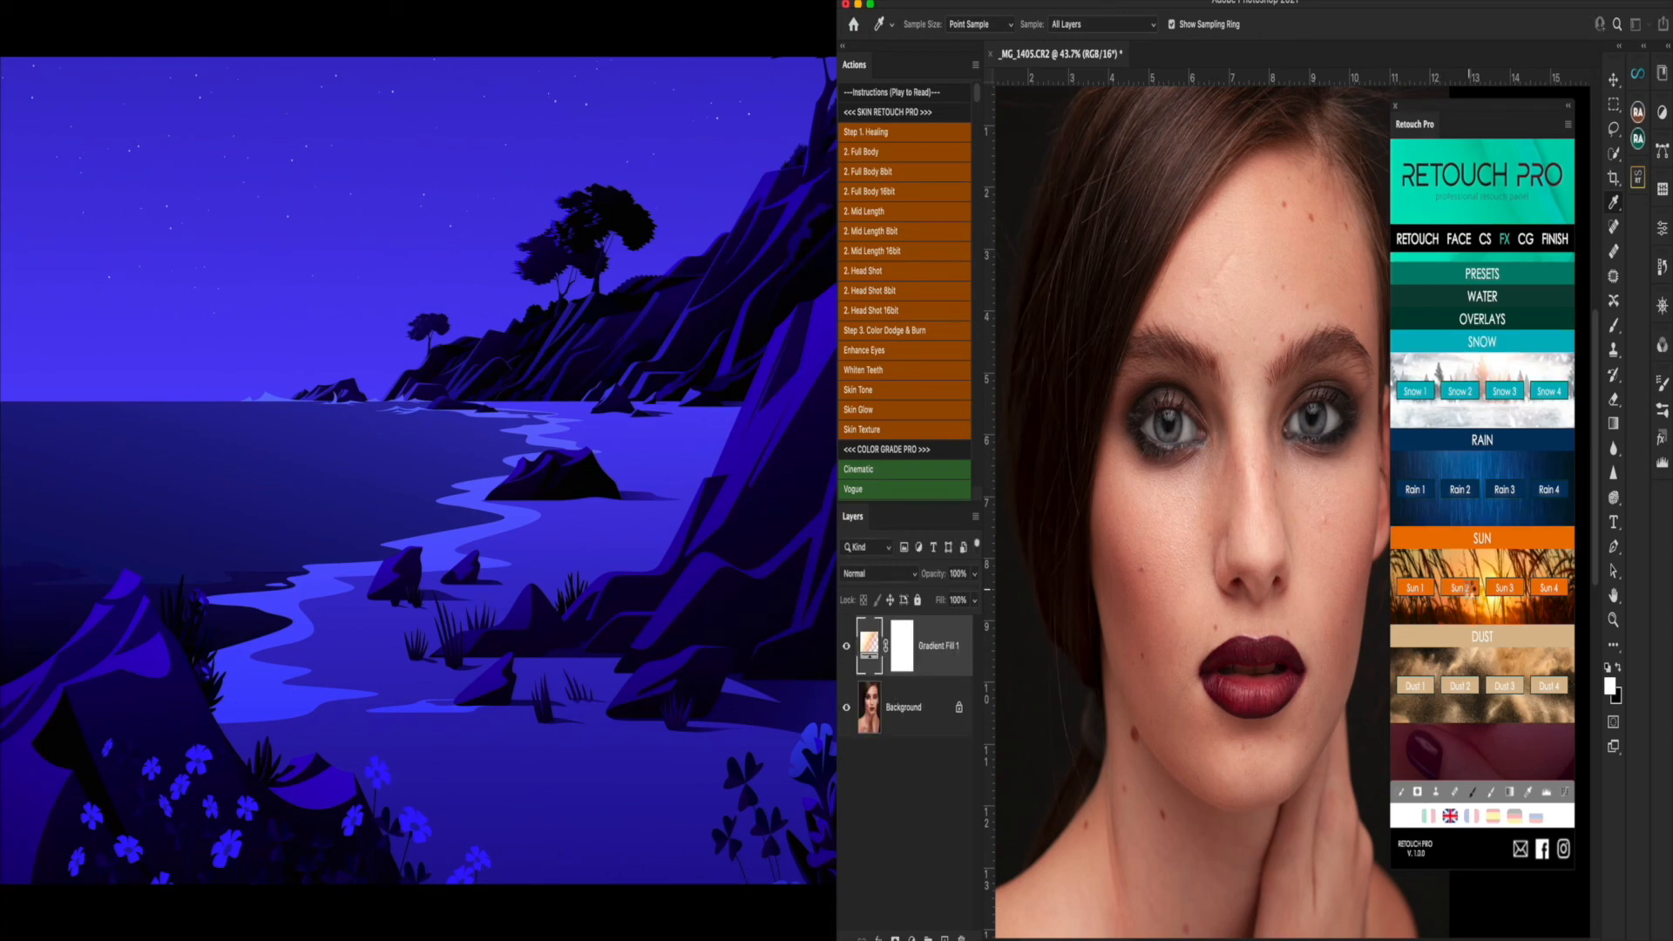
pyautogui.moveTo(975, 574); pyautogui.dragTo(937, 603)
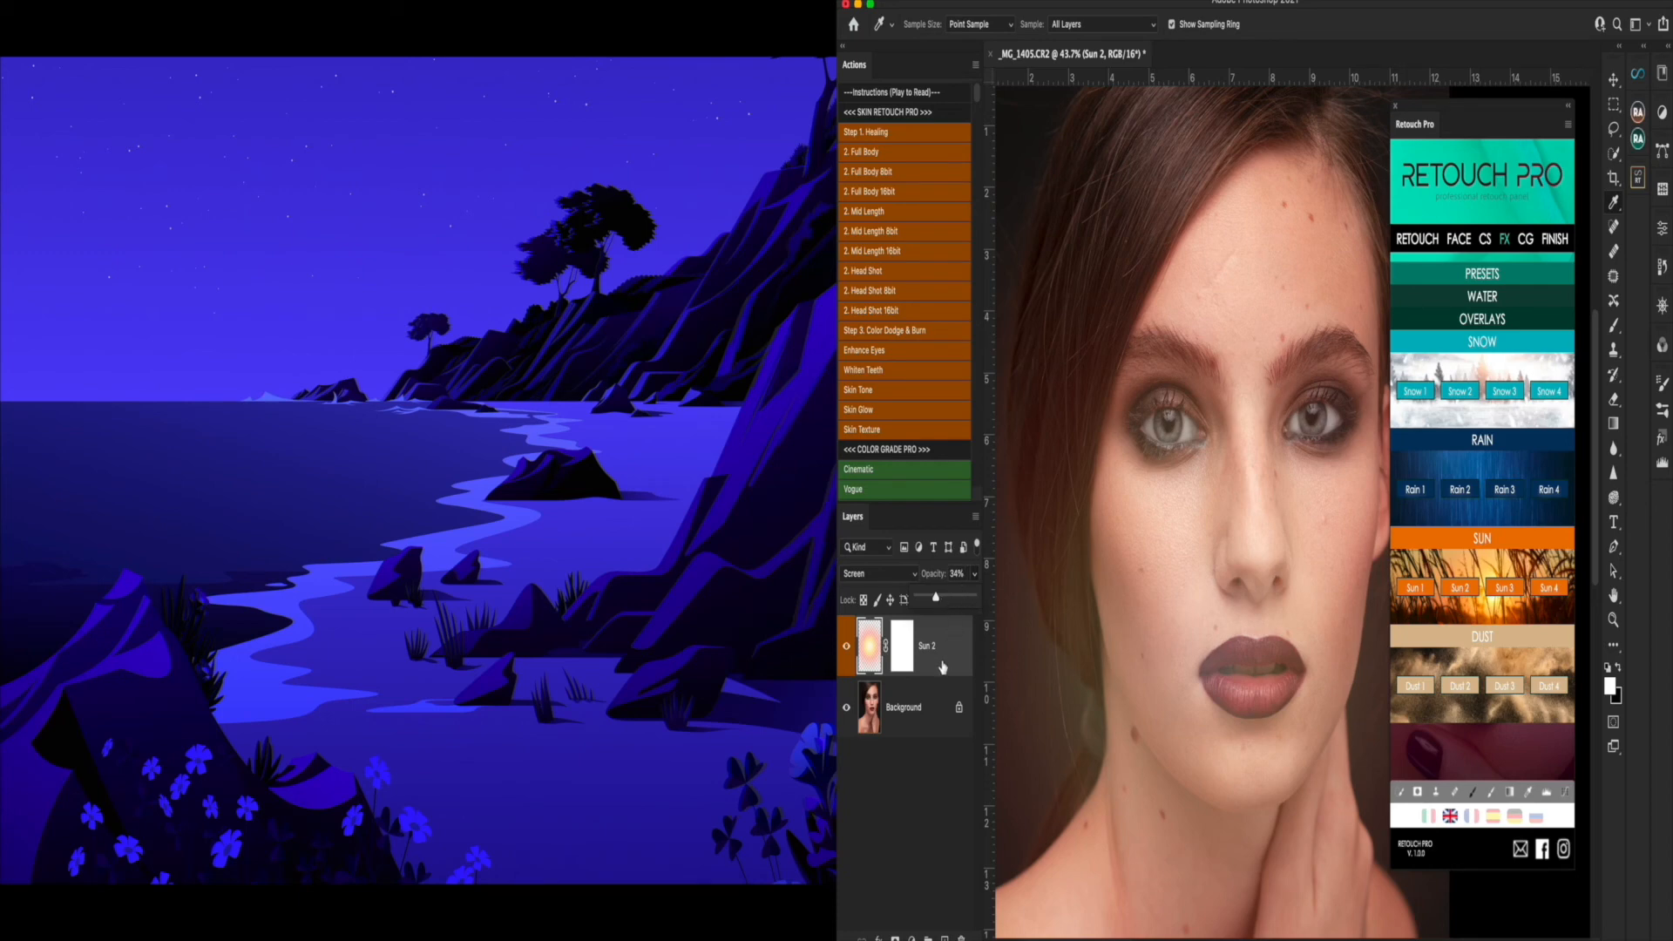
pyautogui.click(954, 635)
pyautogui.press('Delete')
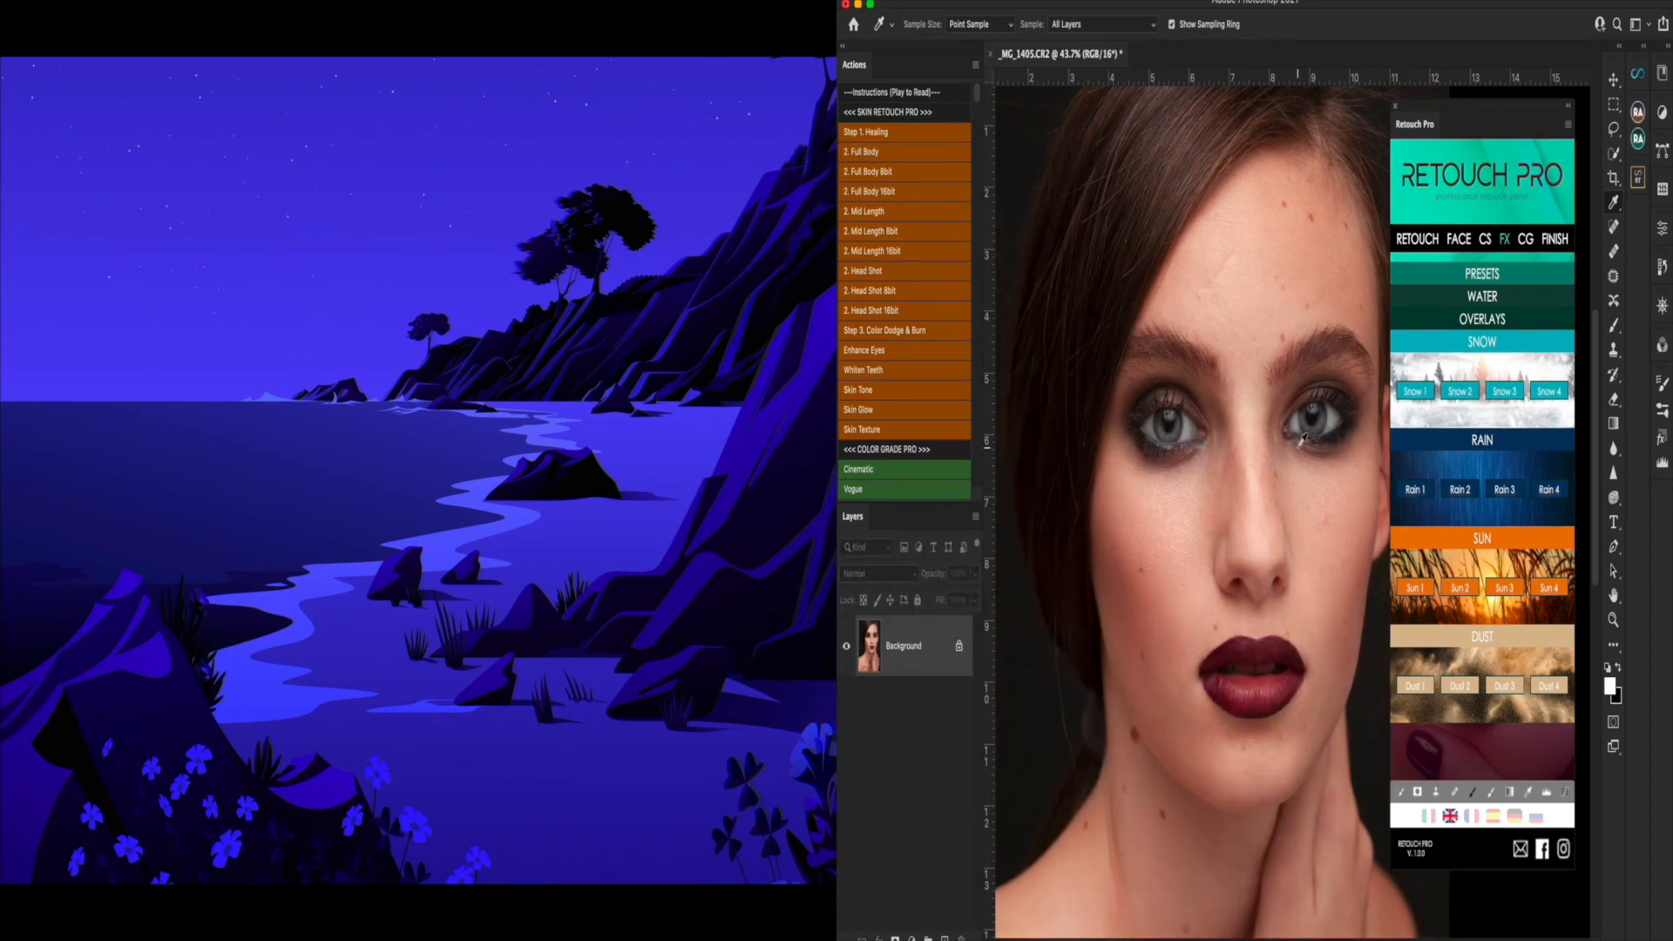
# - Apply Split Toning 3 from the CG functions and lower its Highlights layer's opacity to about 25%
pyautogui.click(1526, 240)
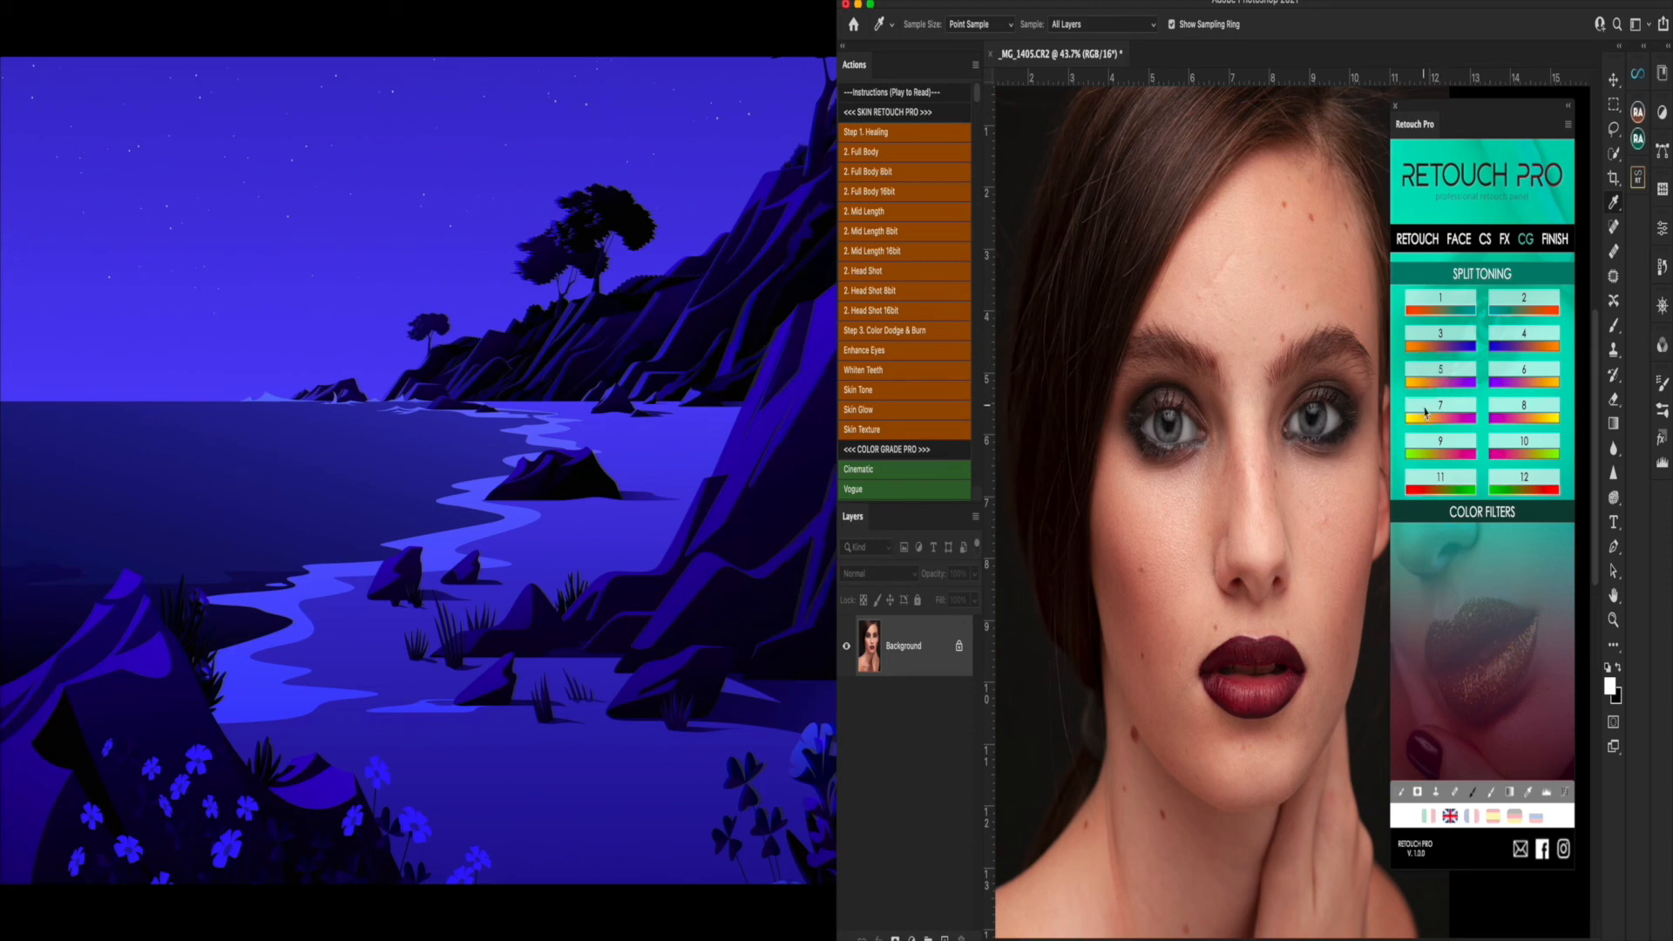
pyautogui.click(1448, 352)
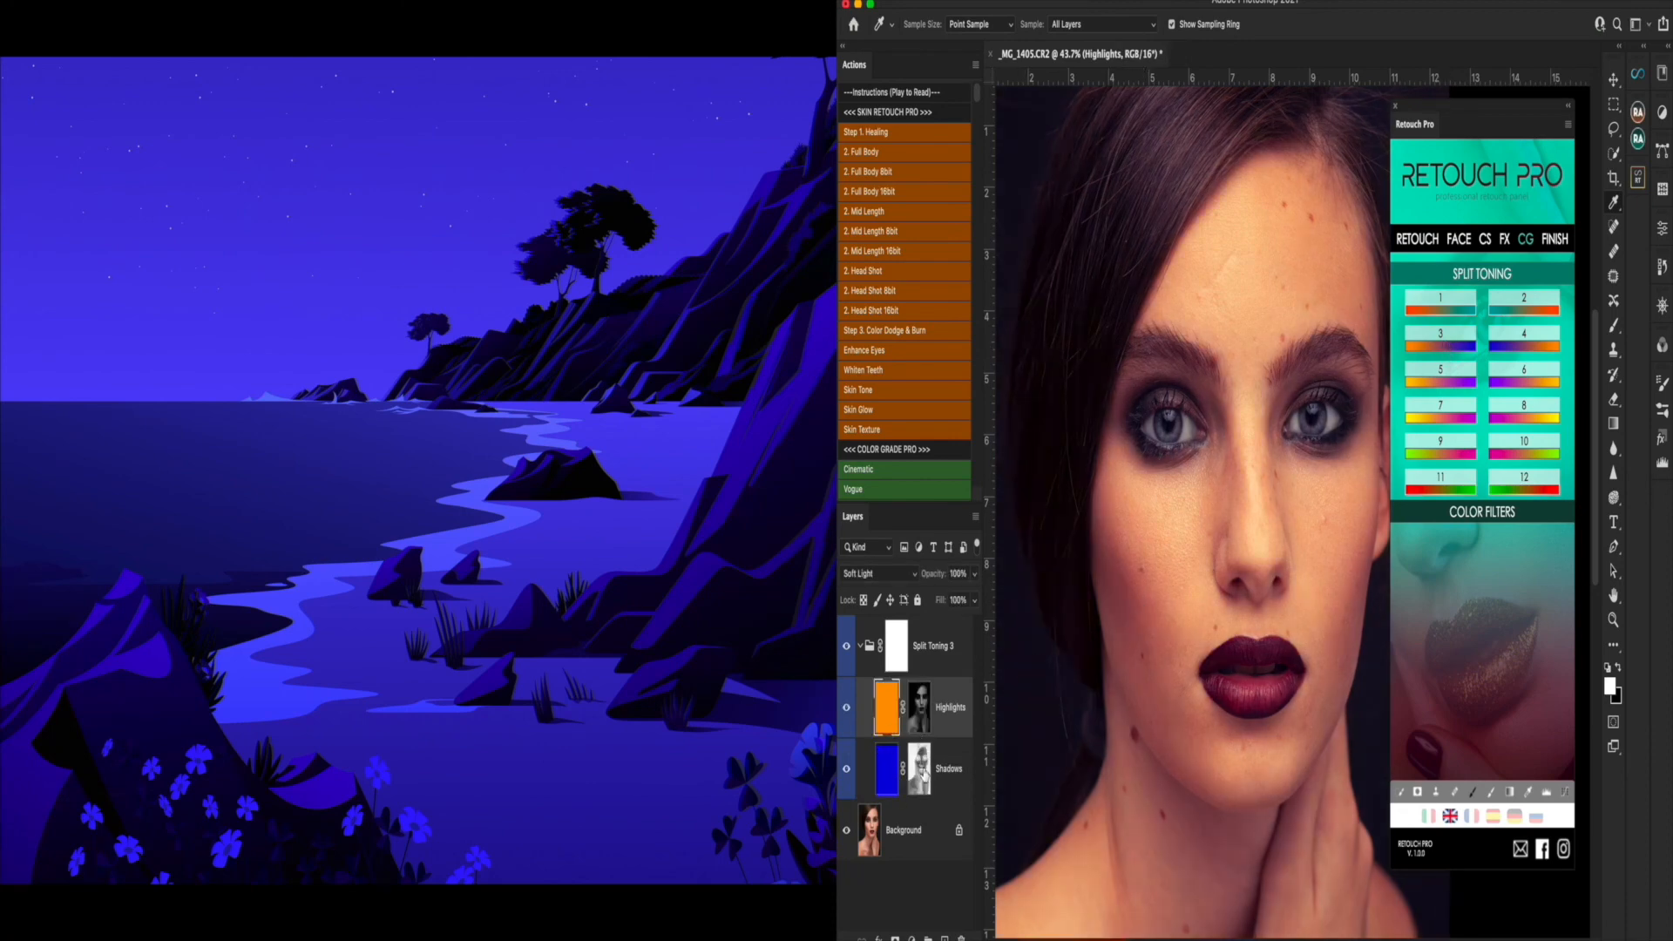
pyautogui.moveTo(976, 582); pyautogui.dragTo(932, 603)
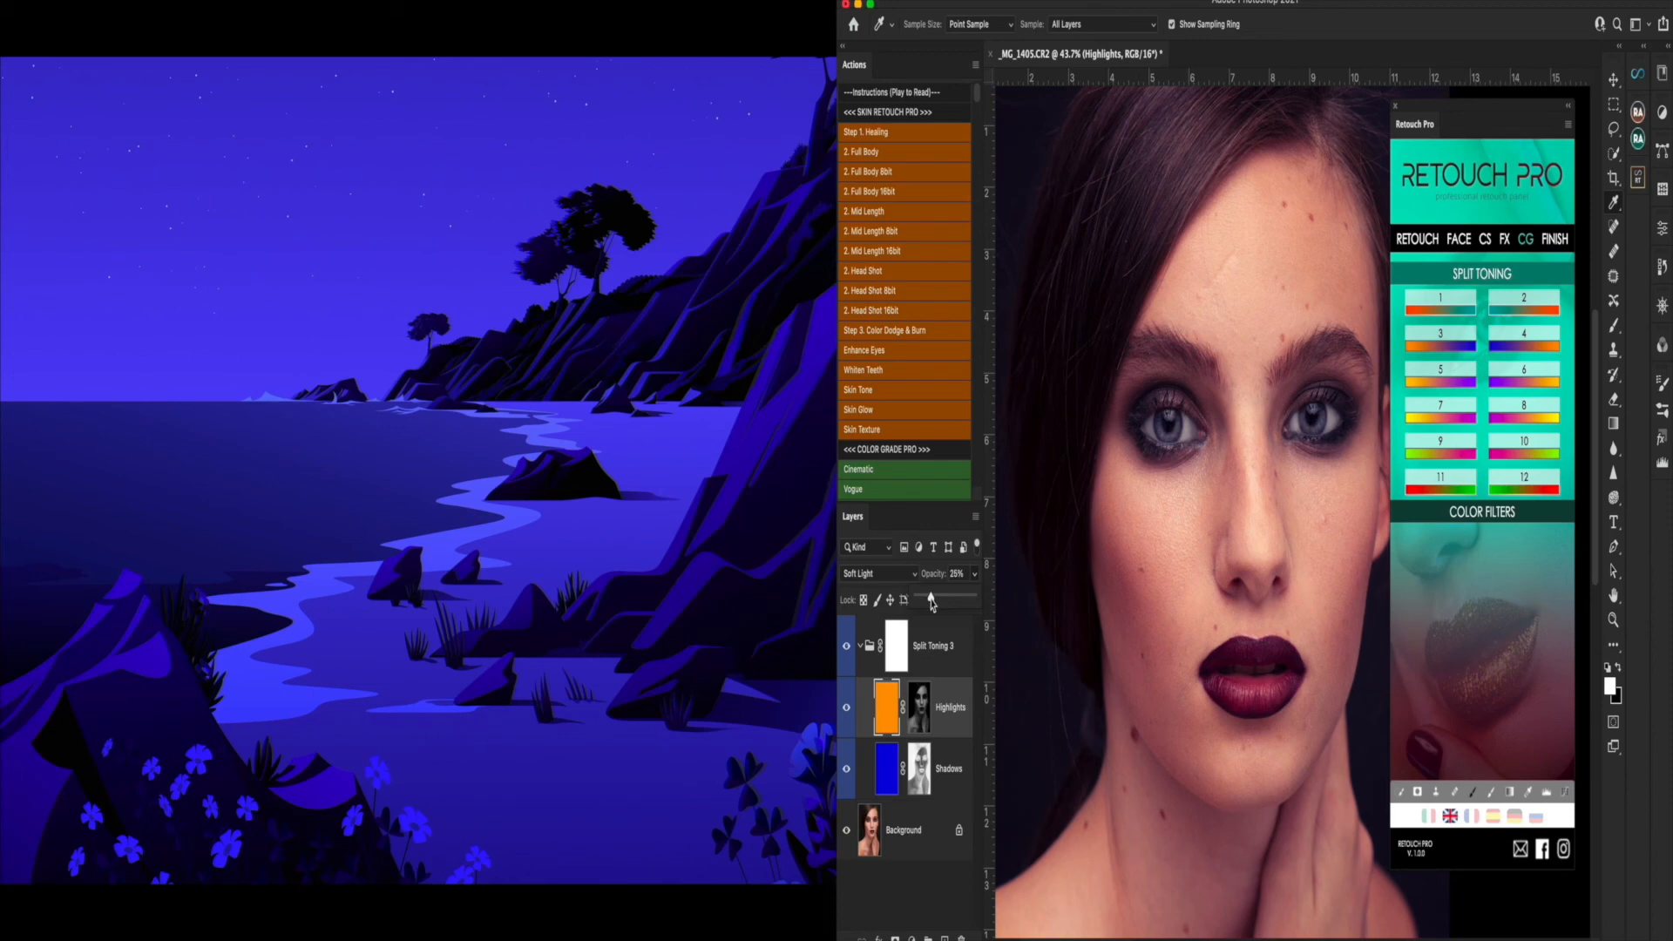
pyautogui.click(956, 695)
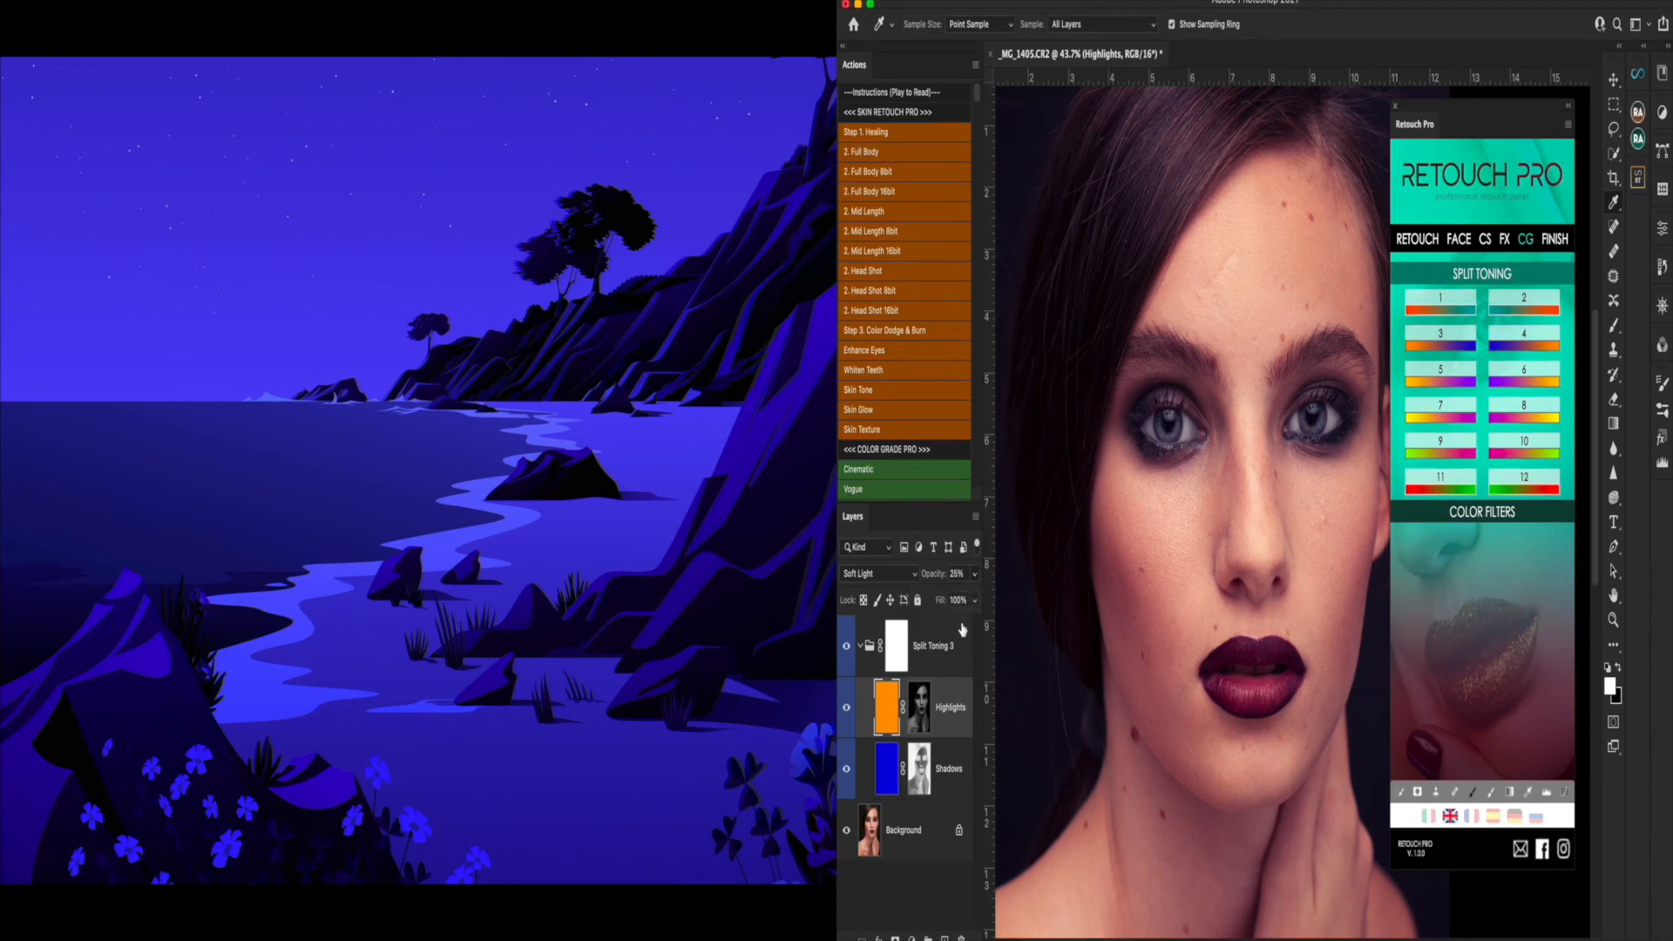
pyautogui.click(955, 769)
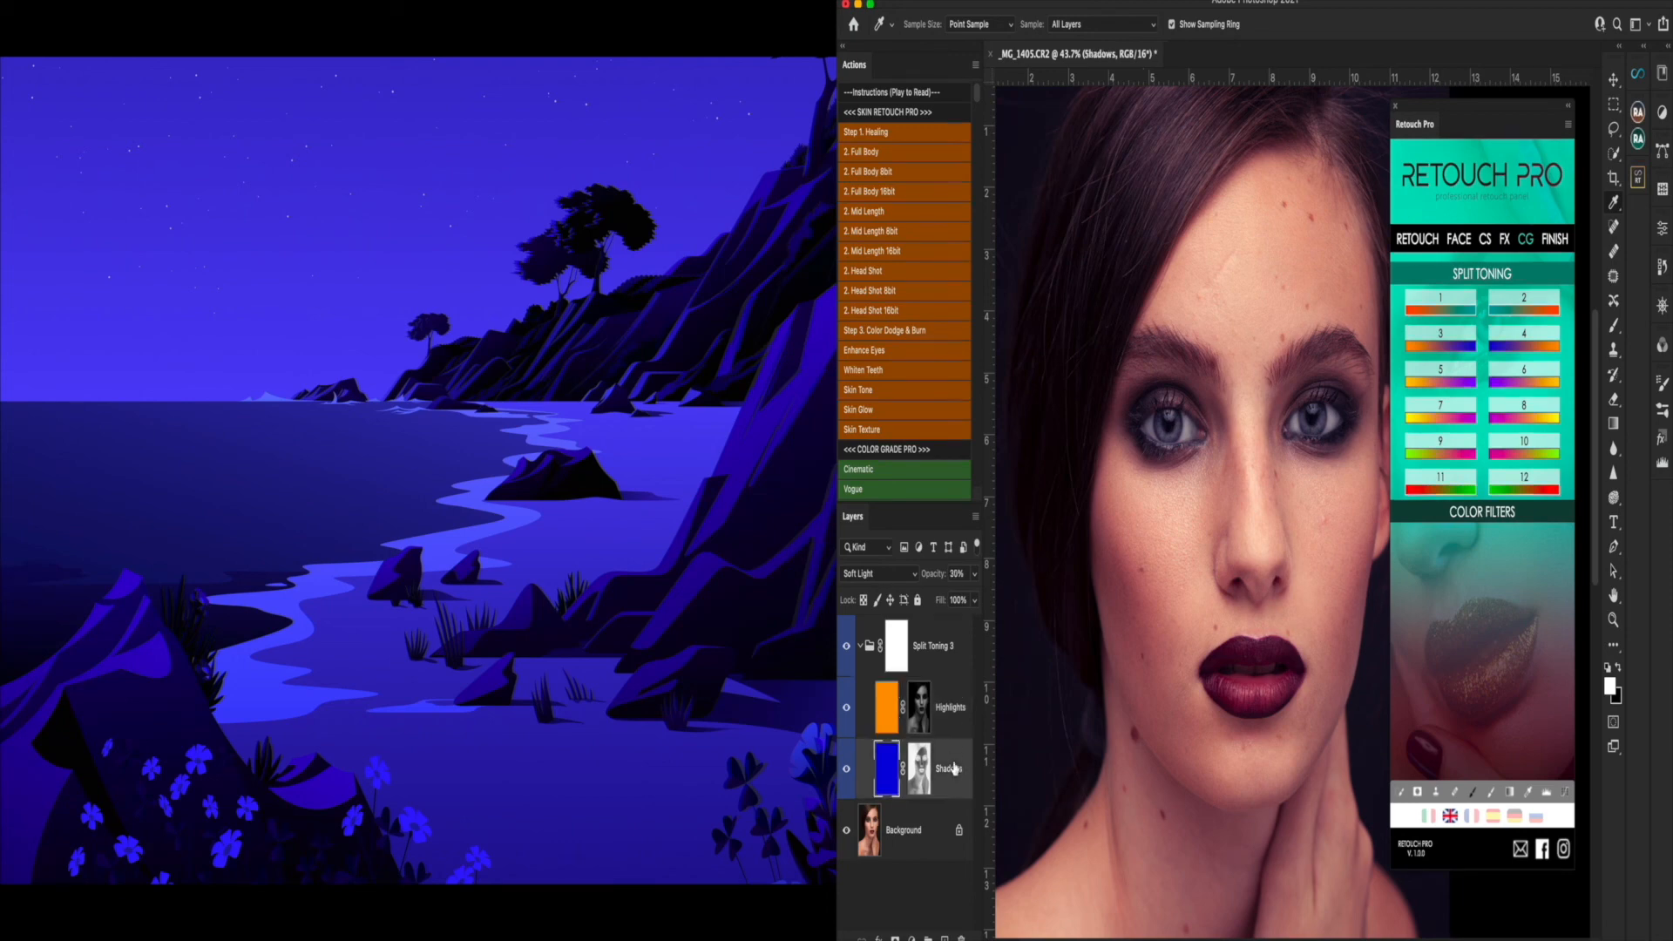
pyautogui.click(956, 705)
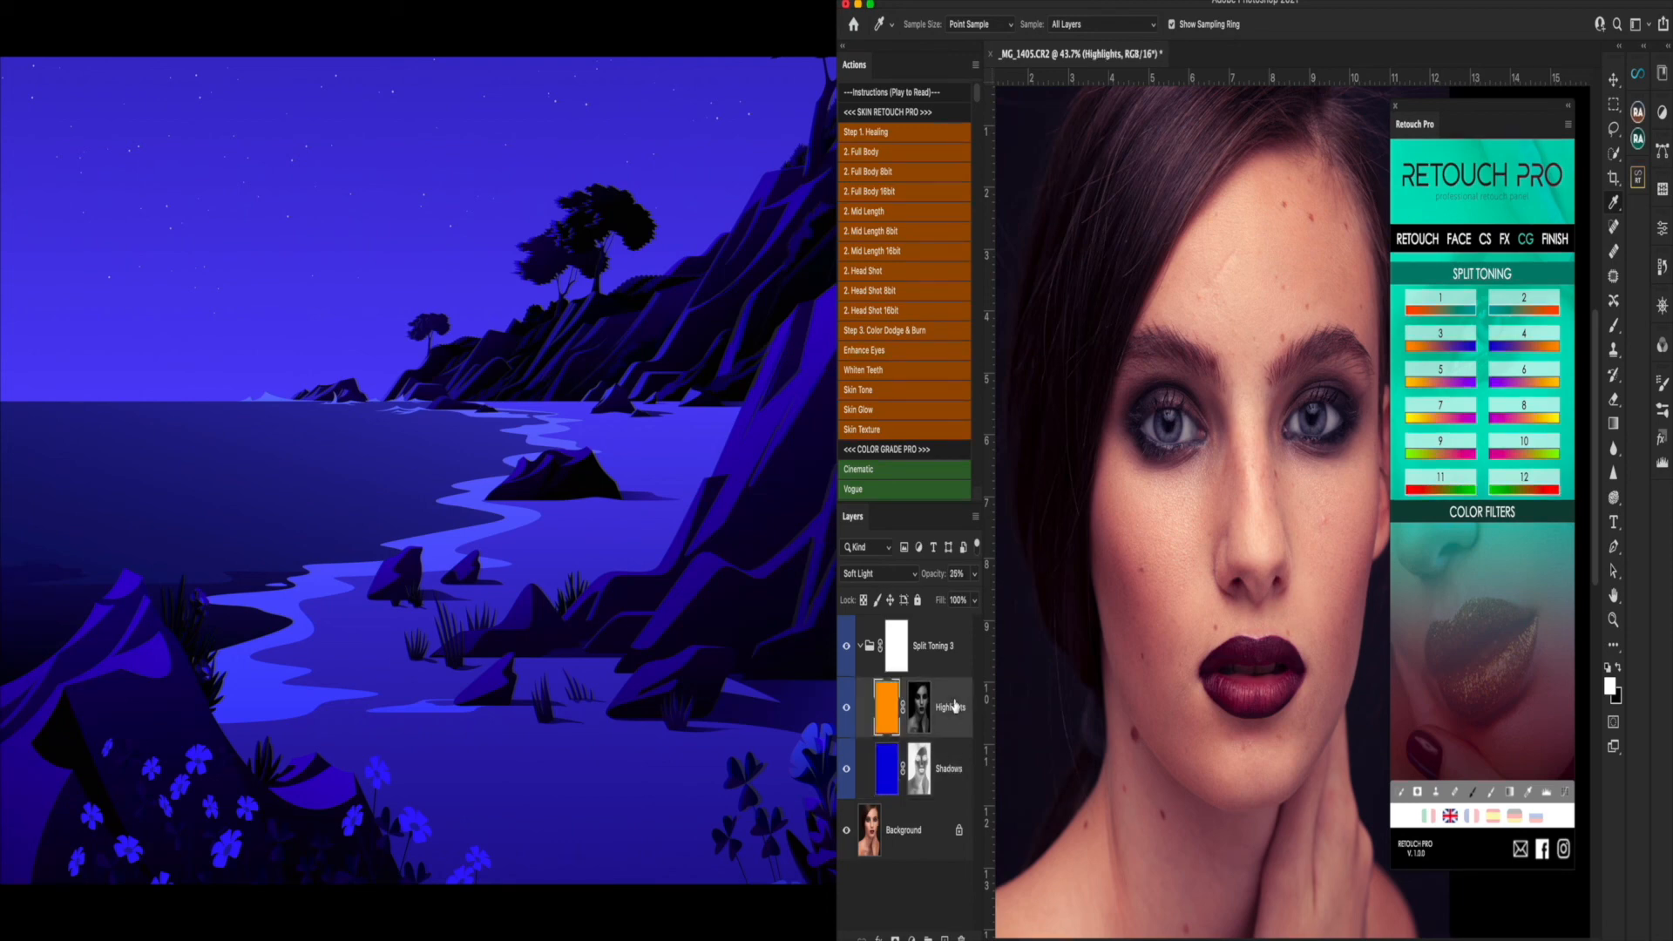
# - Collapse the Split Toning 3 group, try it at about 42% opacity, and delete the group
pyautogui.click(860, 645)
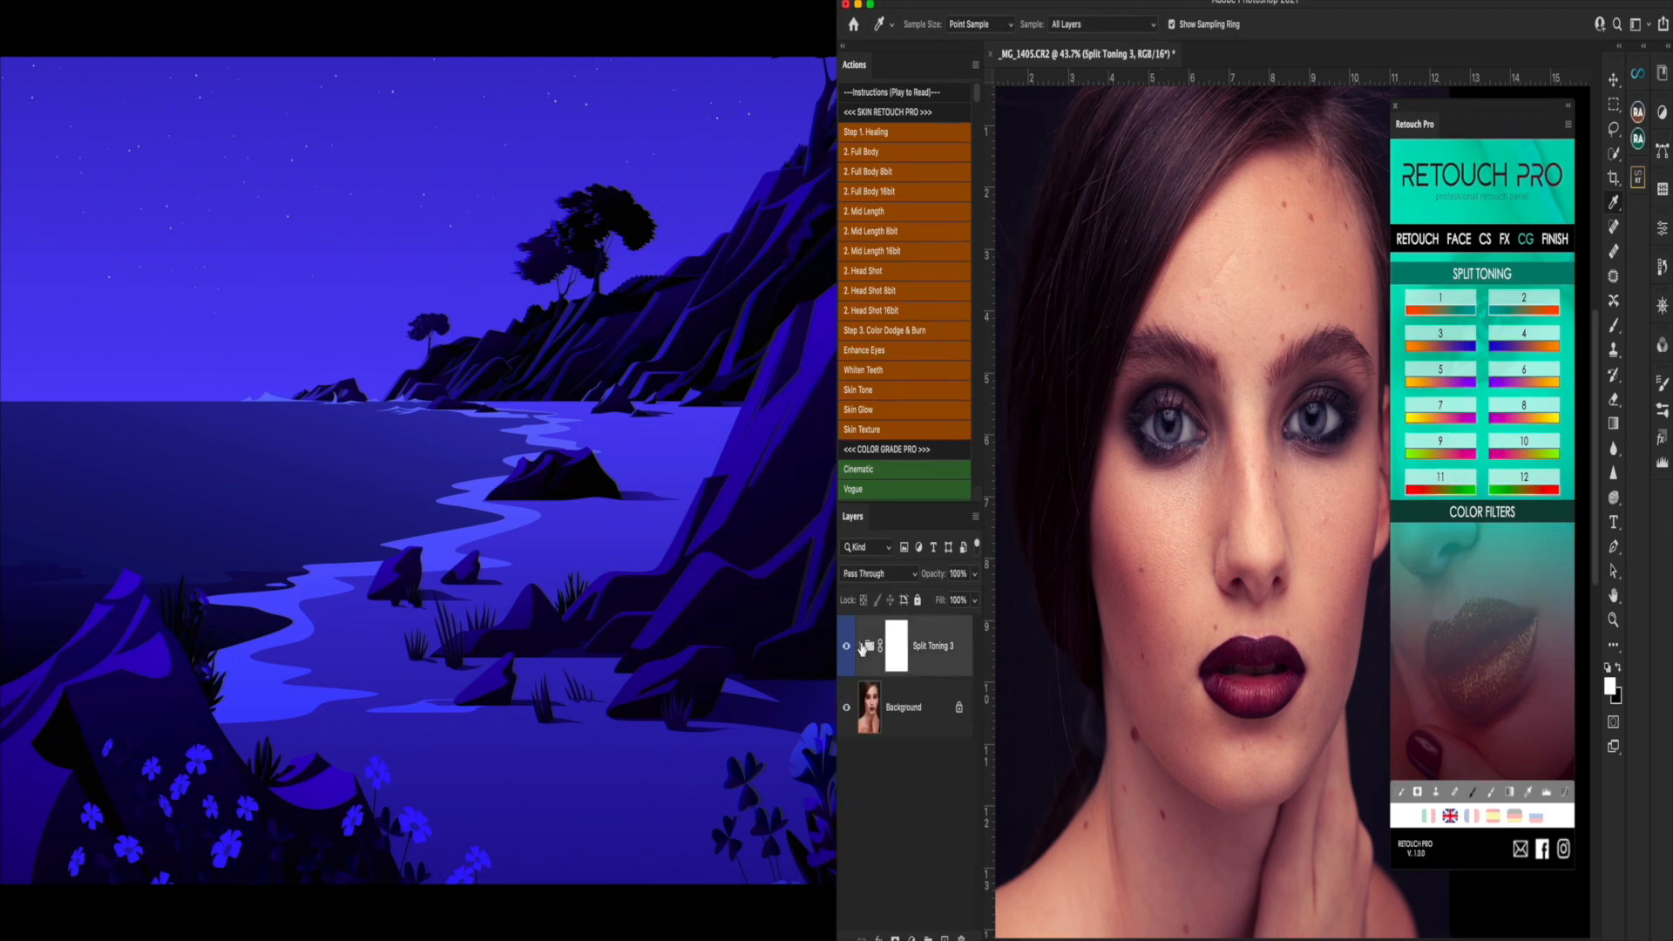
pyautogui.click(974, 574)
pyautogui.moveTo(973, 600); pyautogui.dragTo(941, 602)
pyautogui.moveTo(1513, 121); pyautogui.dragTo(1540, 106)
pyautogui.scroll(-2, 1380, 392)
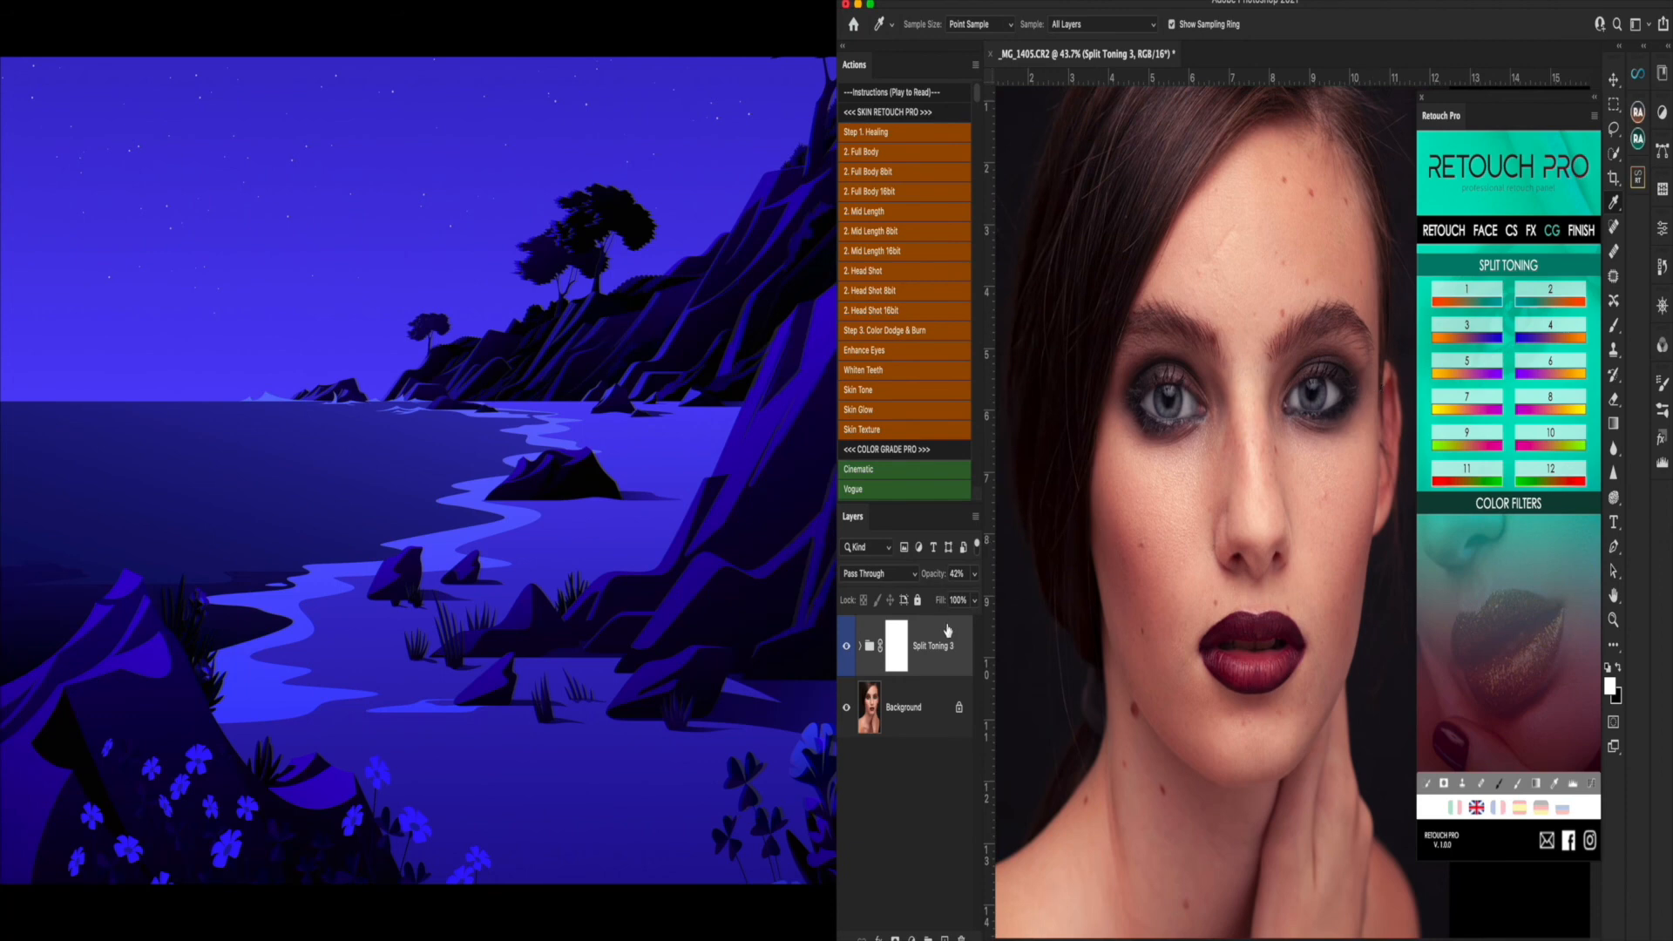
pyautogui.moveTo(950, 636); pyautogui.dragTo(961, 938)
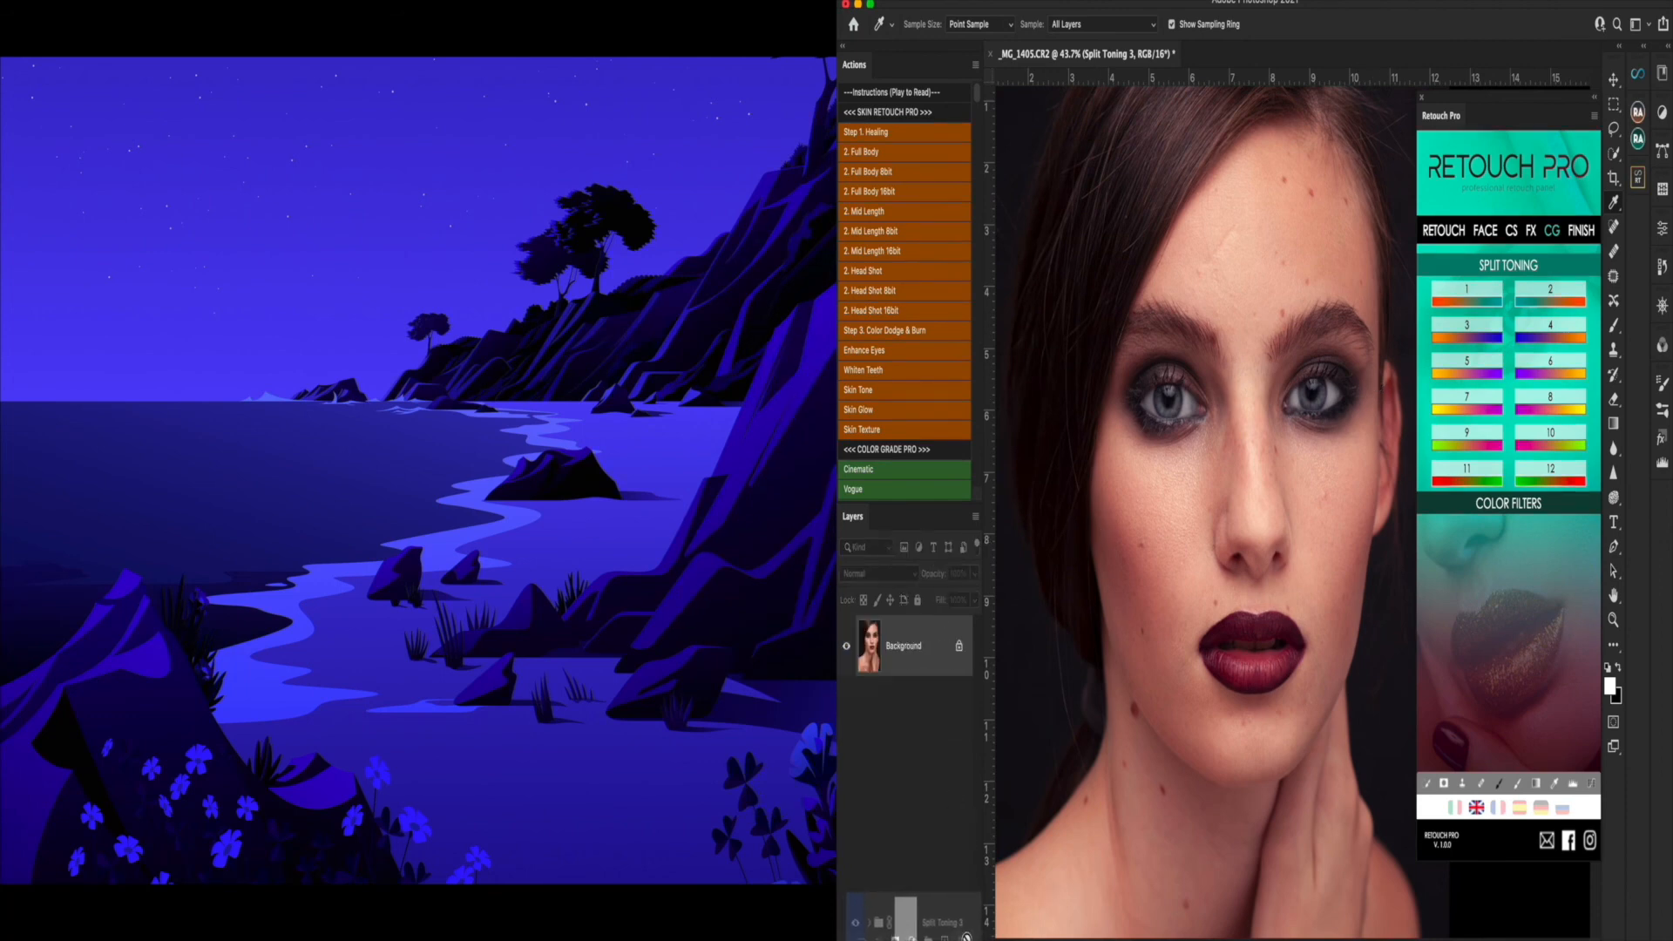
# - Look through the Blur, Background and Contrast functions in the Finish section of Retouch Pro
pyautogui.click(1581, 231)
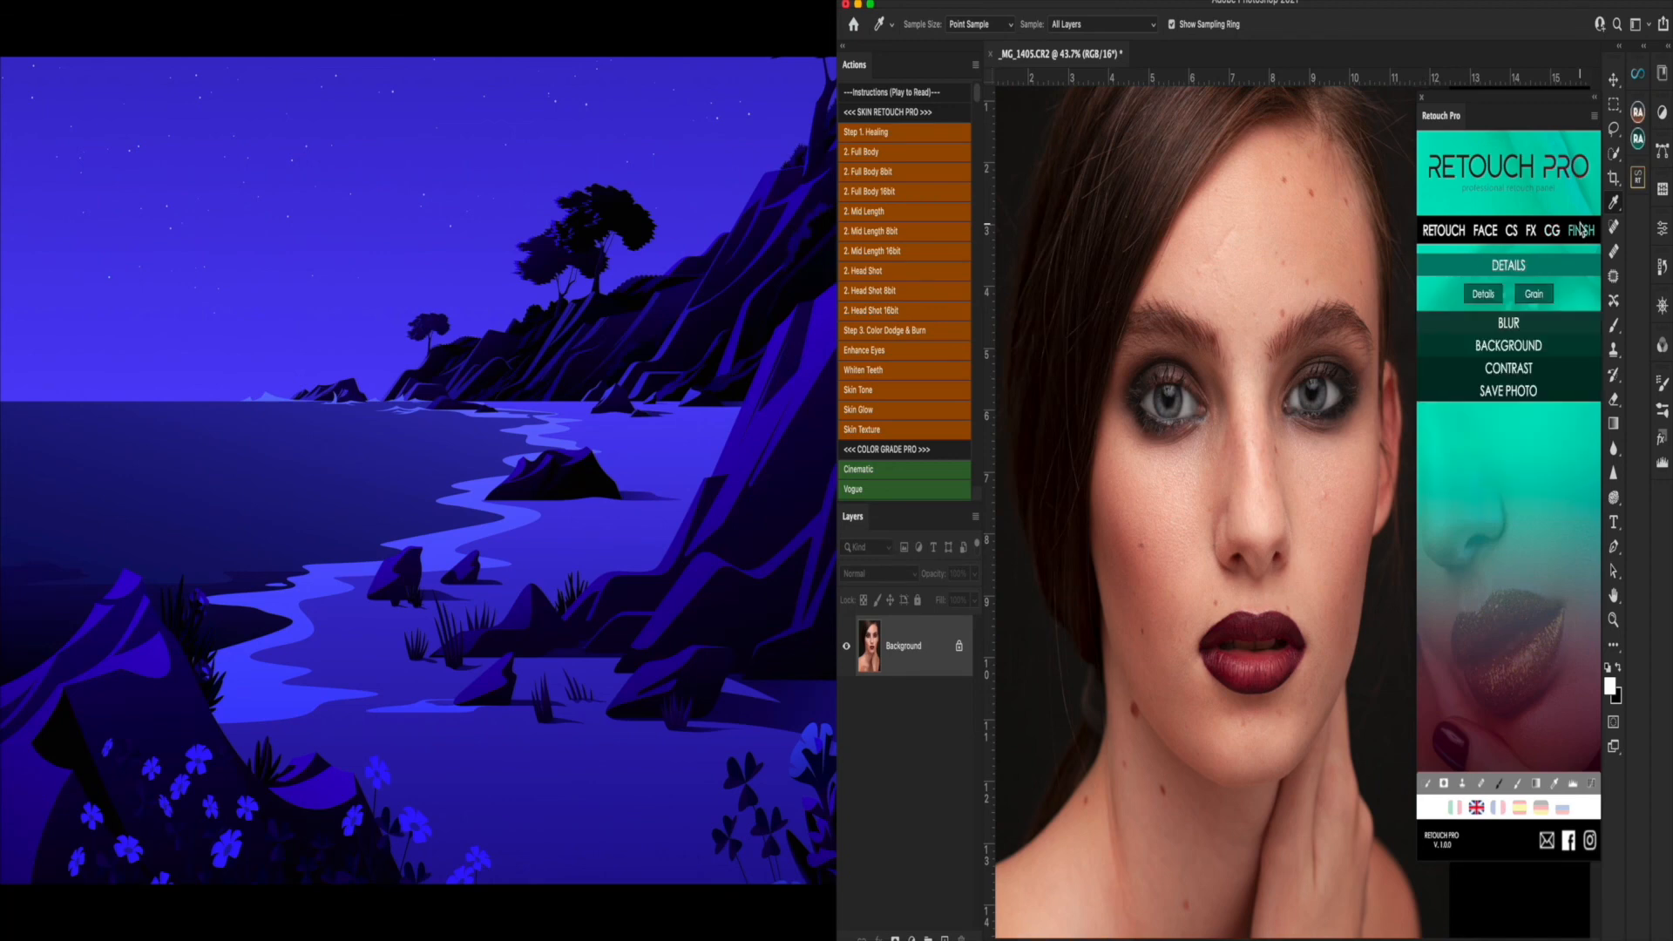
pyautogui.click(1532, 325)
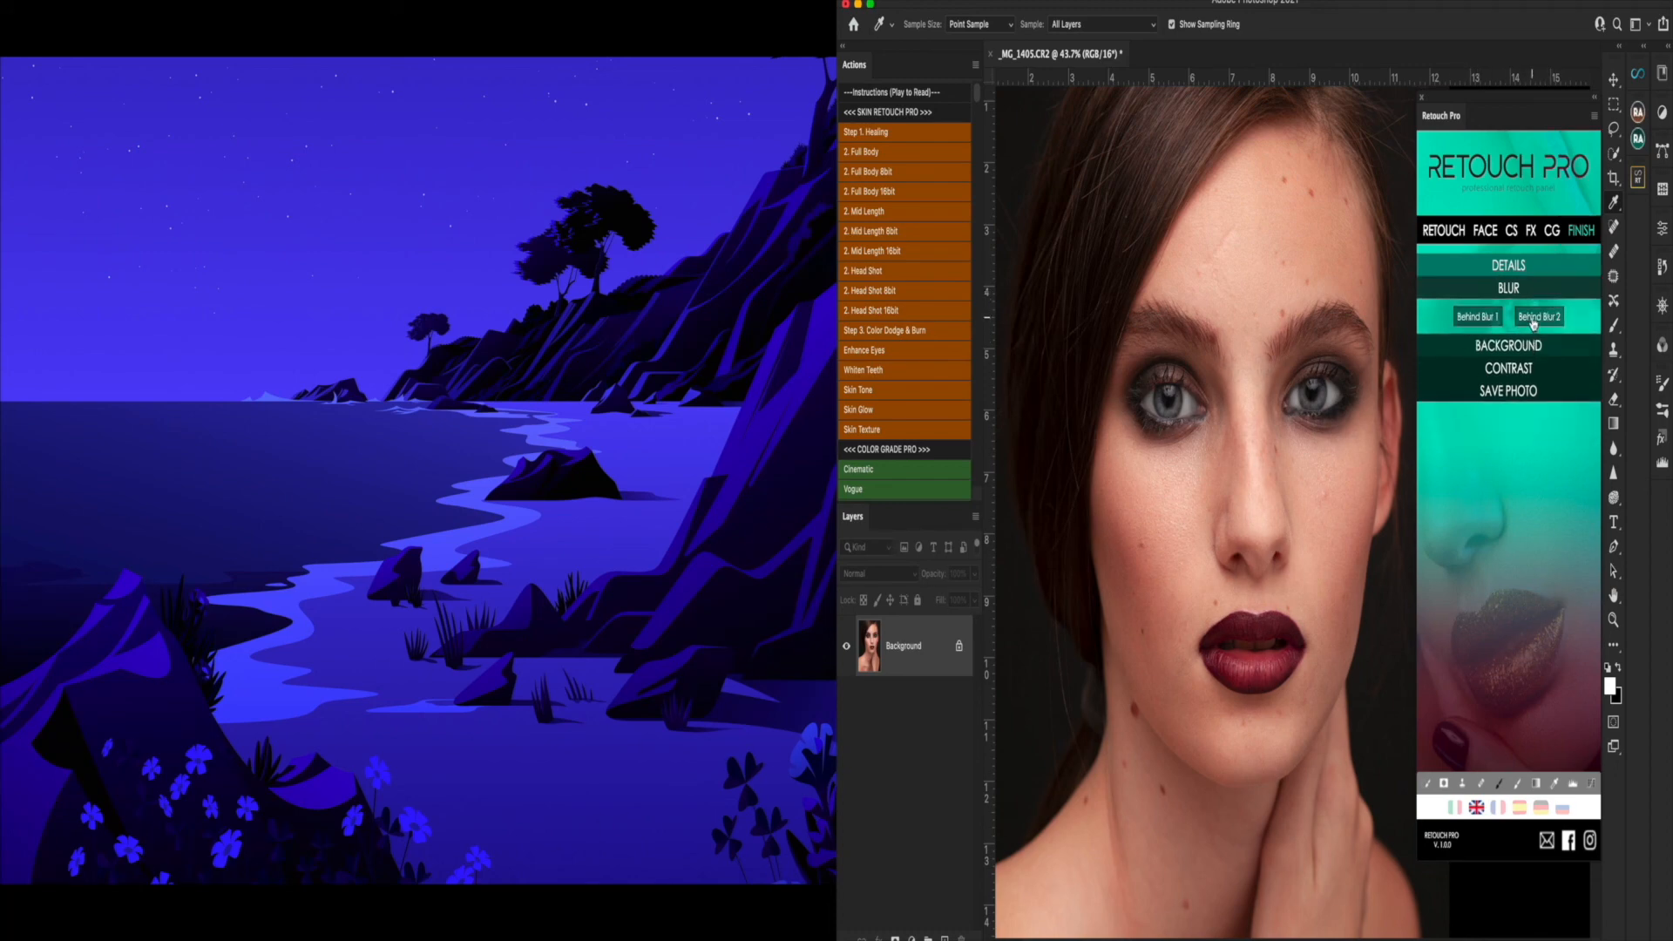
pyautogui.click(1513, 347)
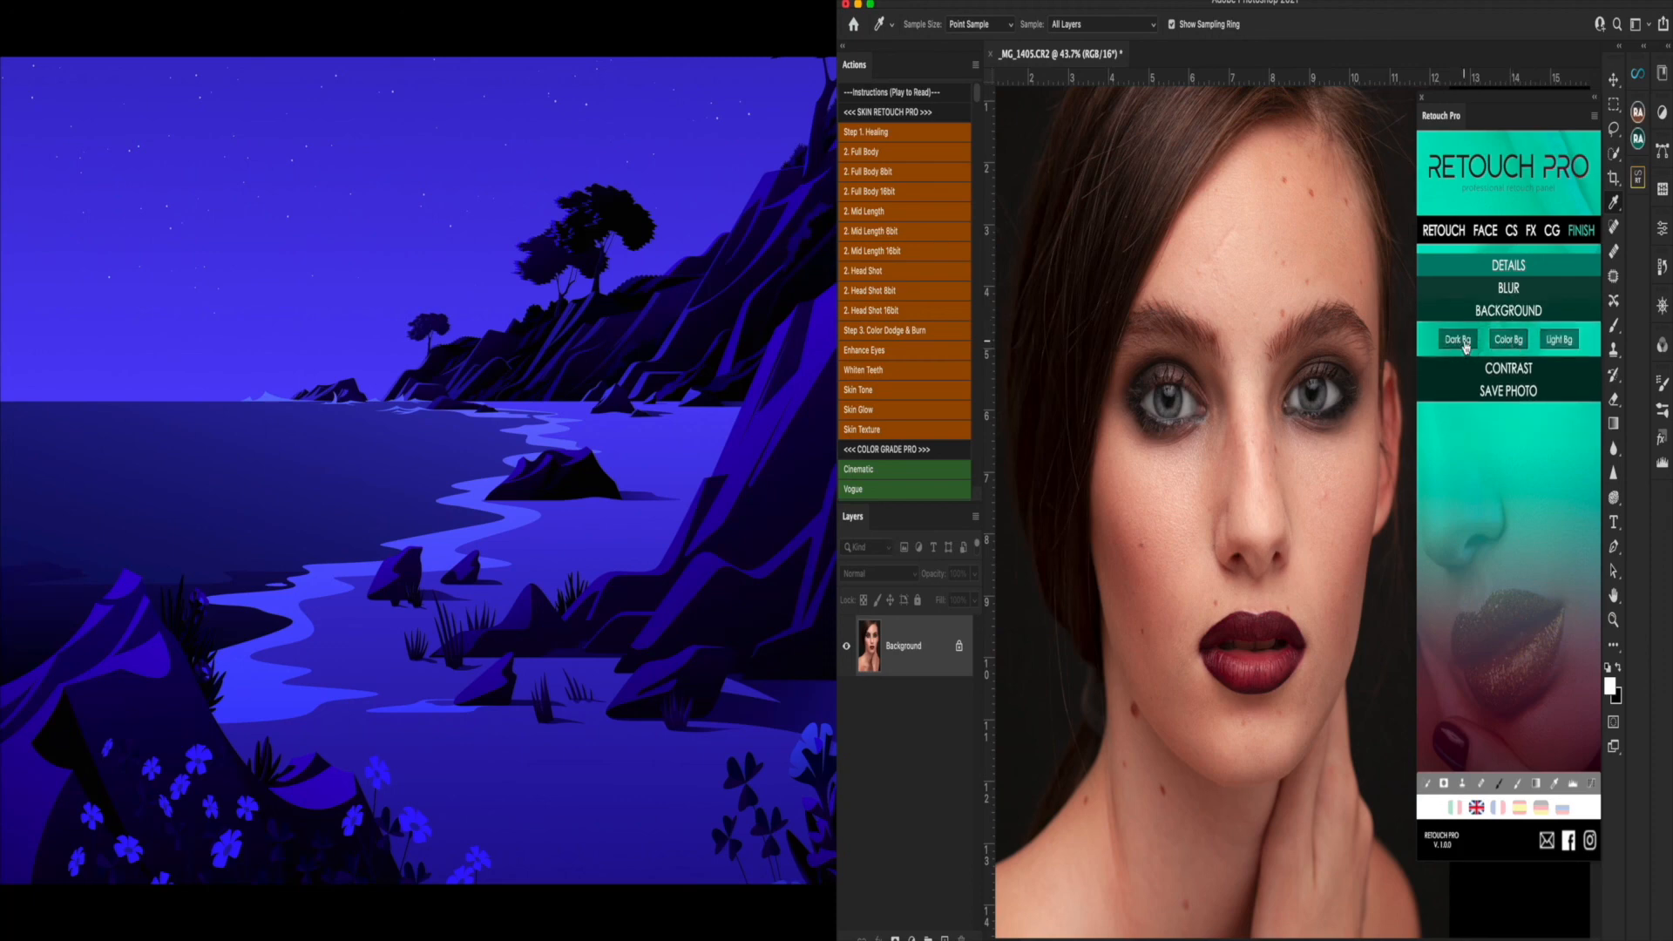
pyautogui.click(1511, 369)
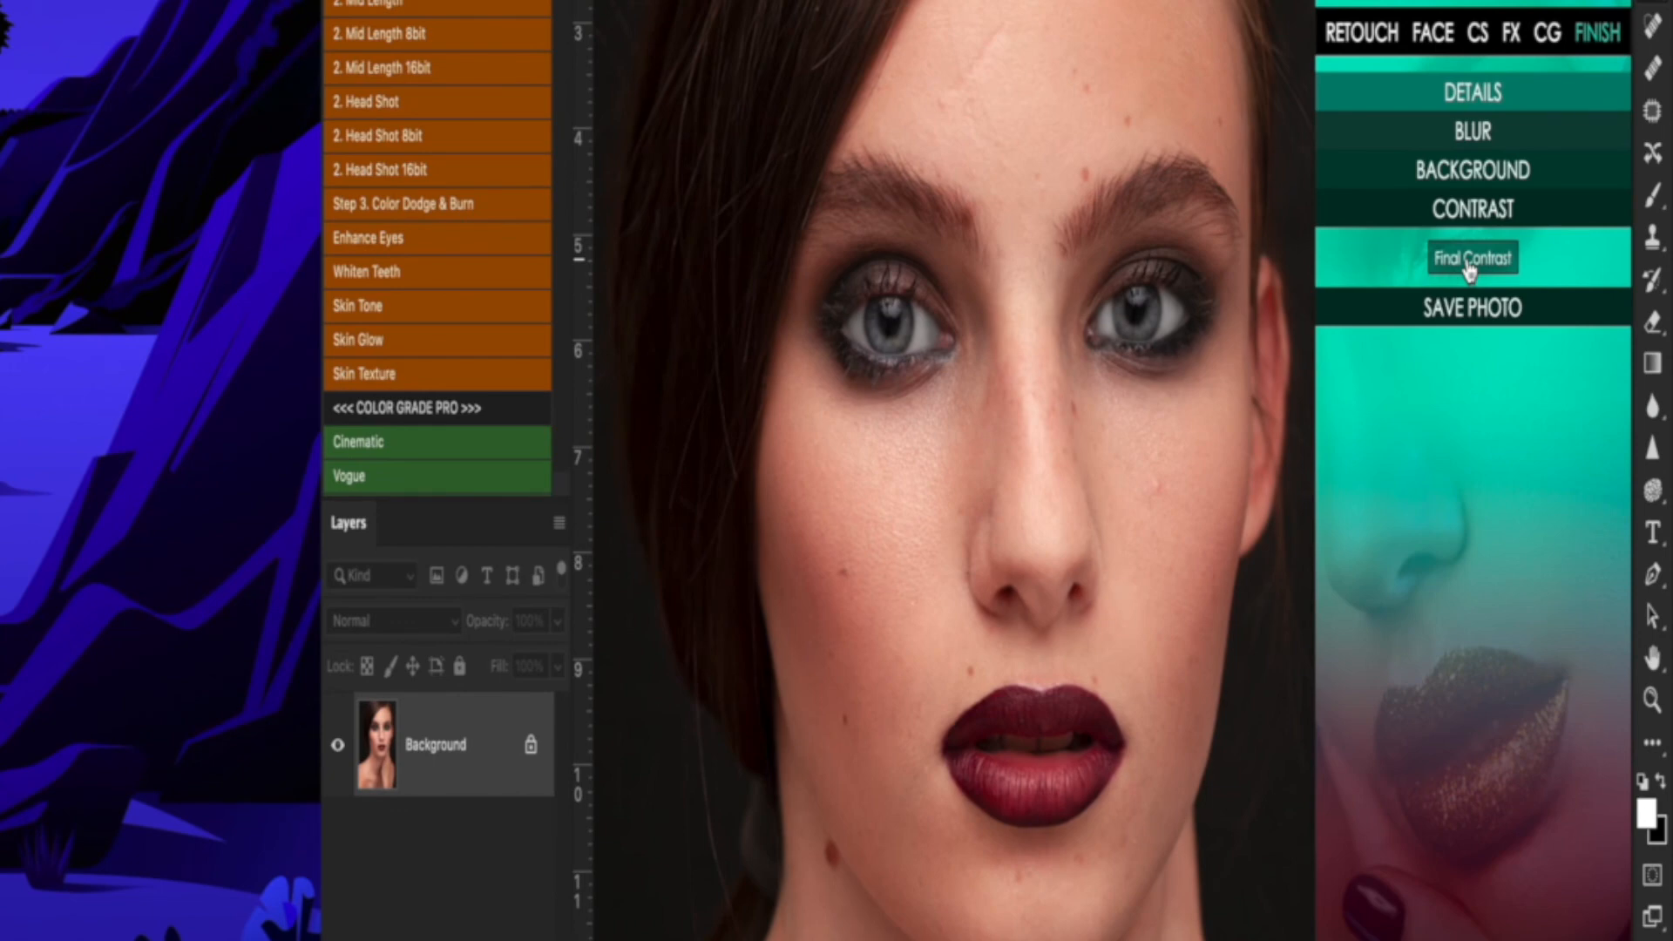
# - Try the Final Contrast function at about 27% layer opacity, and delete its layer
pyautogui.click(1468, 264)
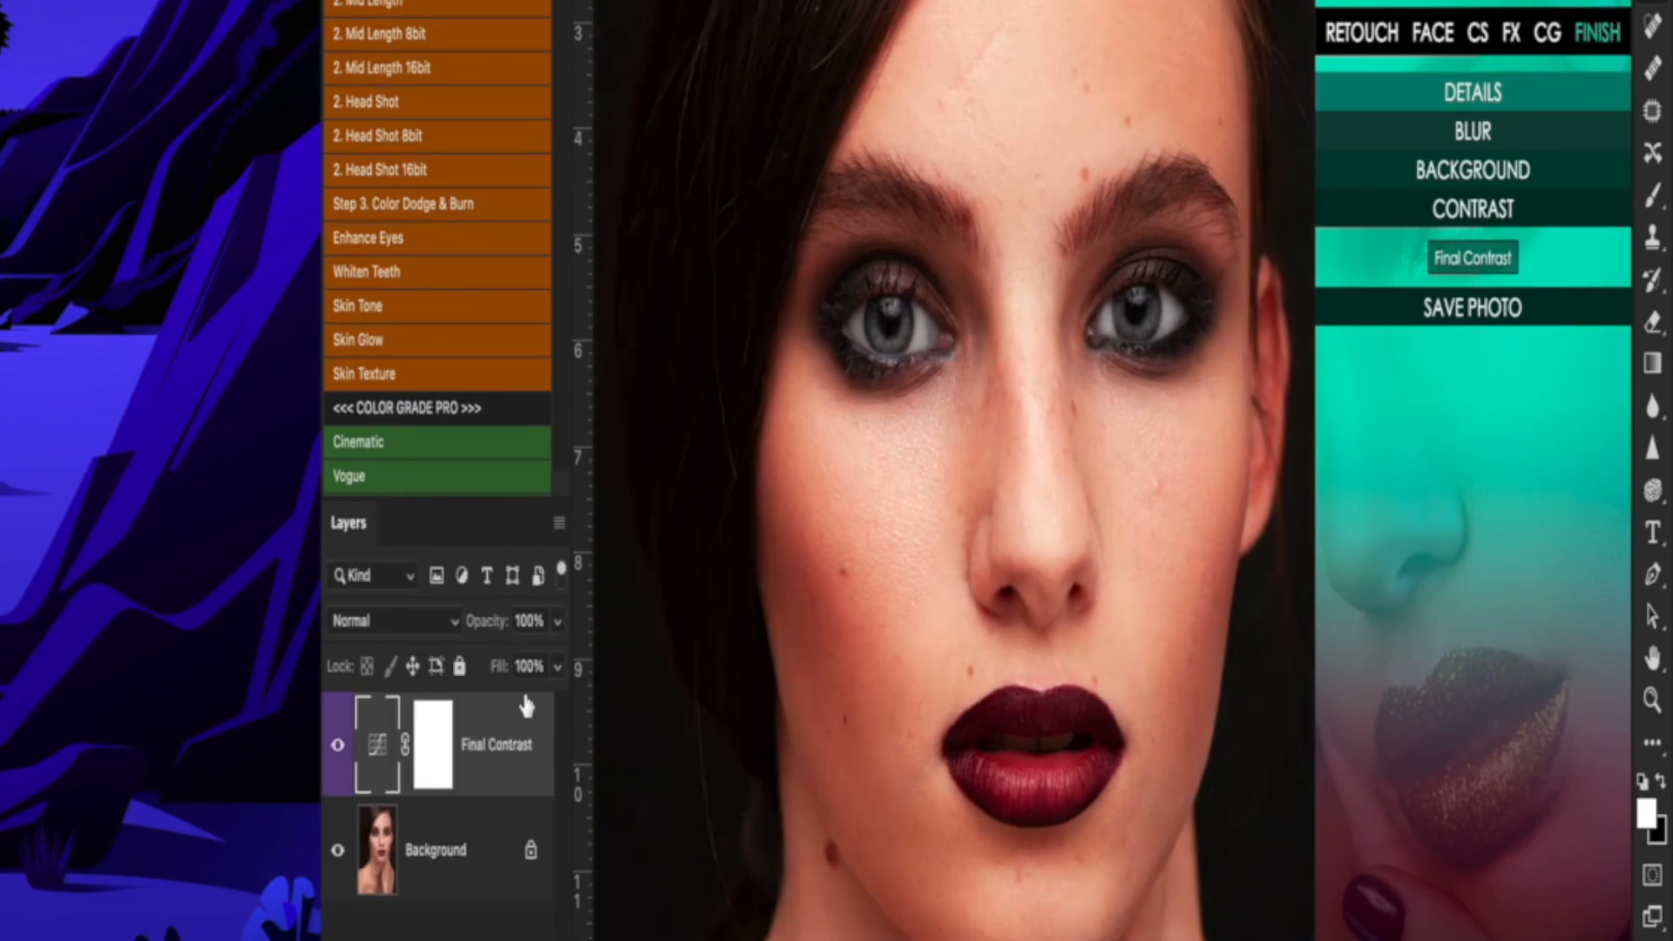
pyautogui.click(559, 624)
pyautogui.moveTo(554, 661); pyautogui.dragTo(490, 668)
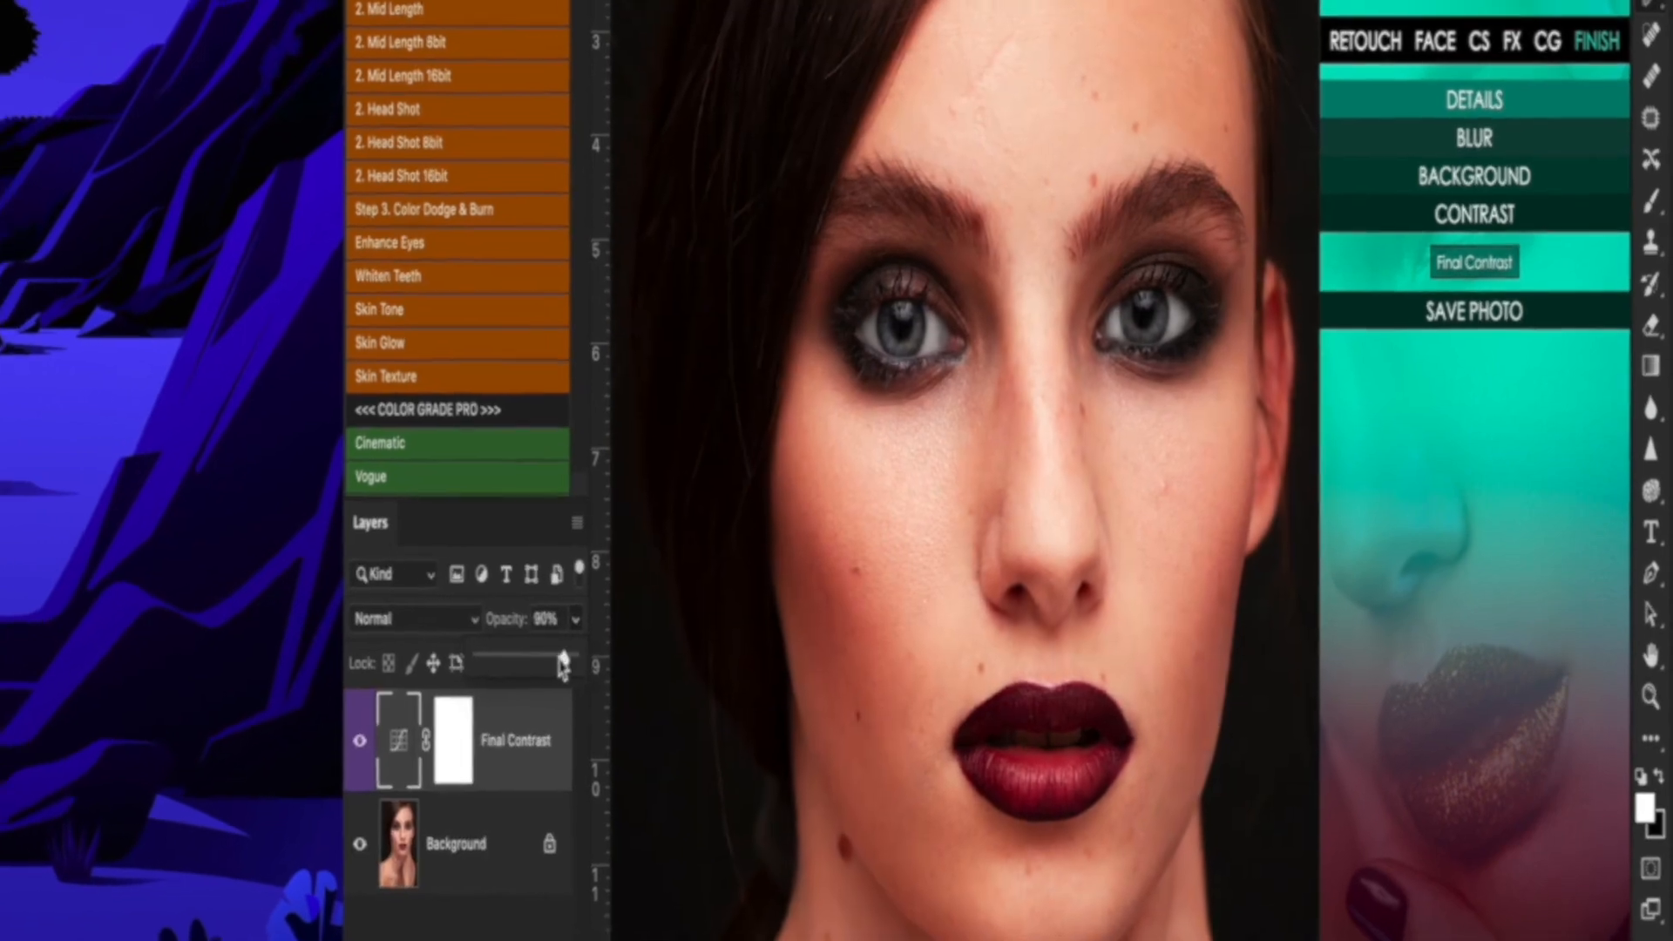
pyautogui.moveTo(934, 600); pyautogui.dragTo(933, 602)
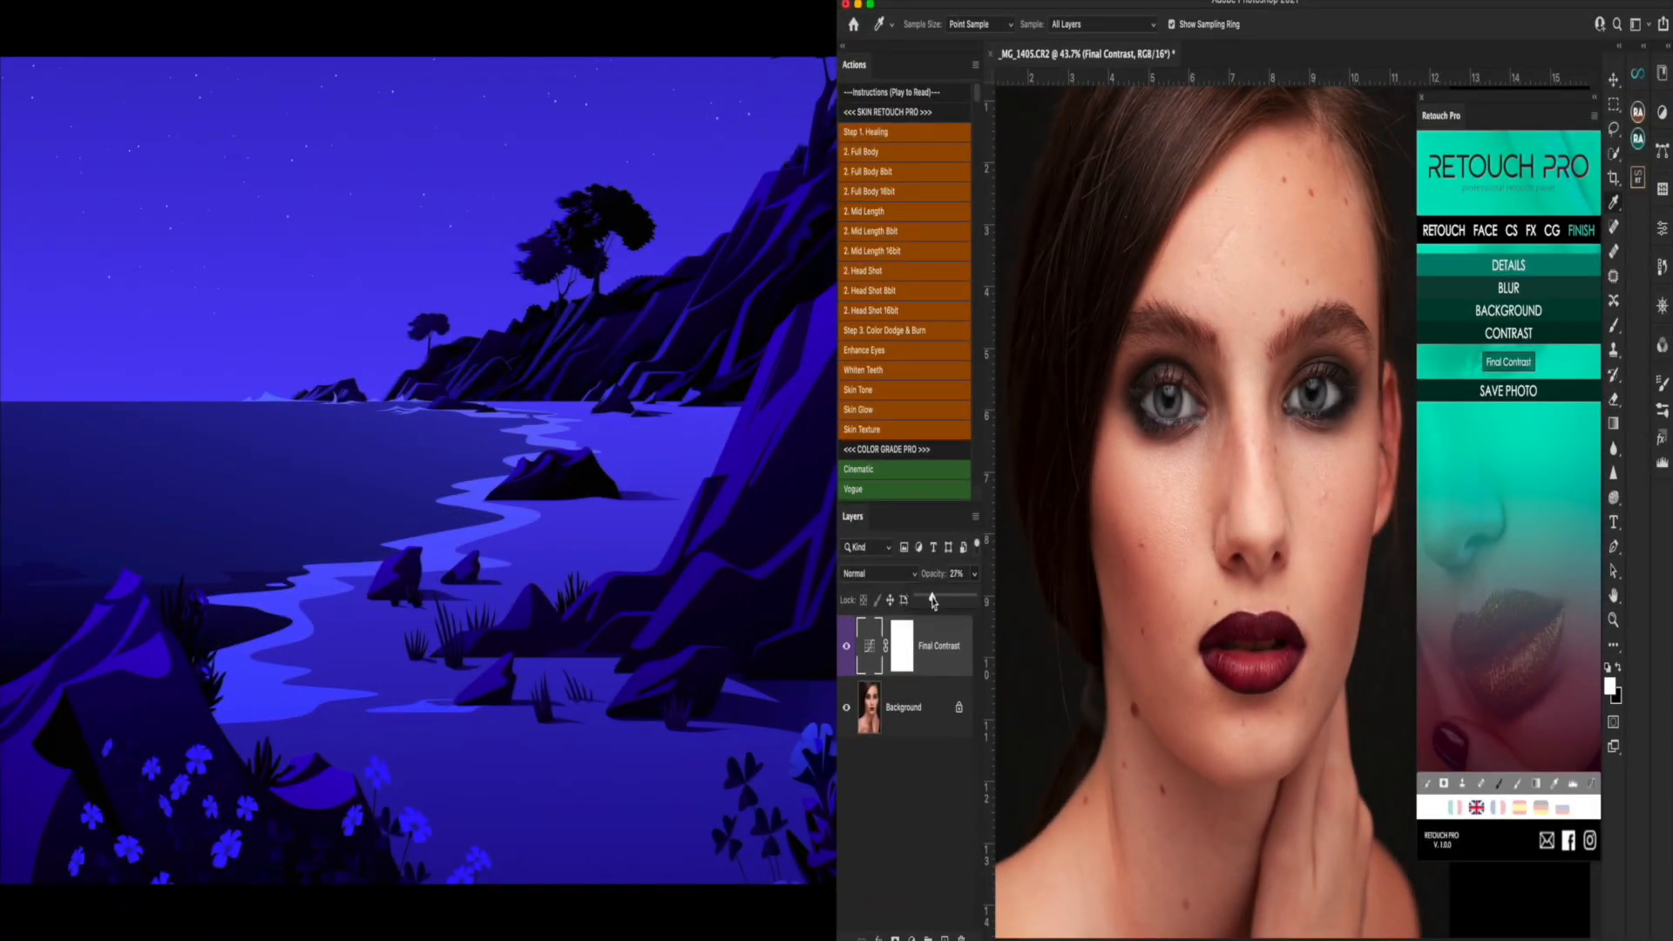
pyautogui.scroll(2, 1250, 486)
pyautogui.scroll(-3, 1254, 477)
pyautogui.hscroll(-2, 1254, 478)
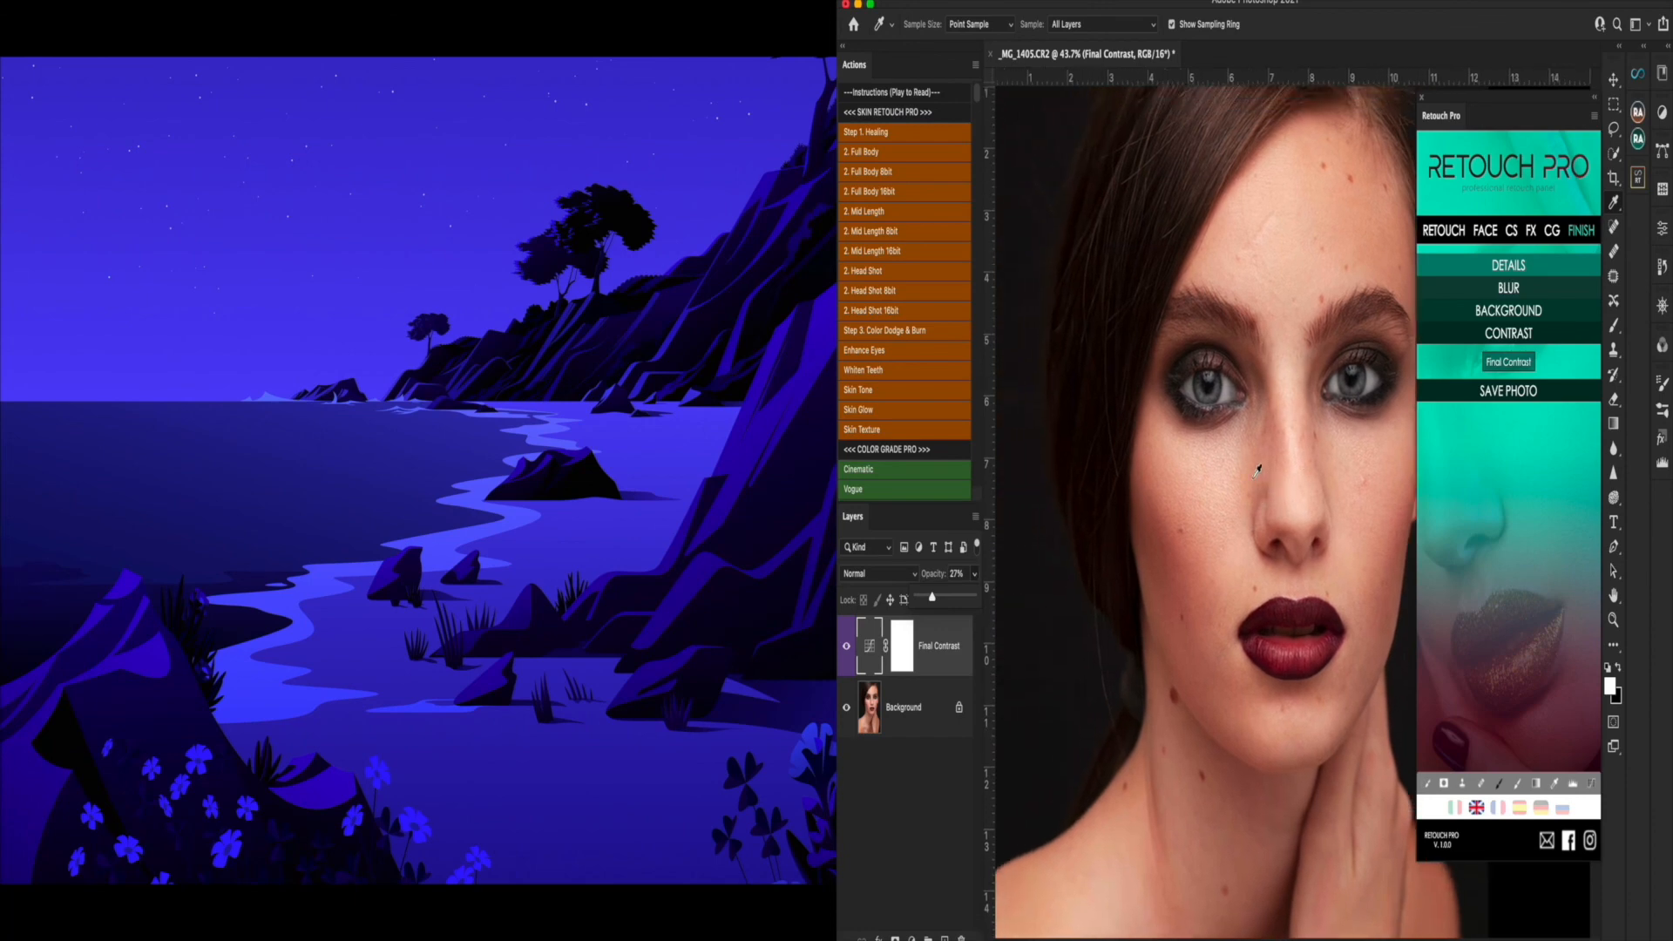
pyautogui.scroll(2, 1254, 478)
pyautogui.scroll(-1, 1258, 471)
pyautogui.hscroll(2, 1257, 470)
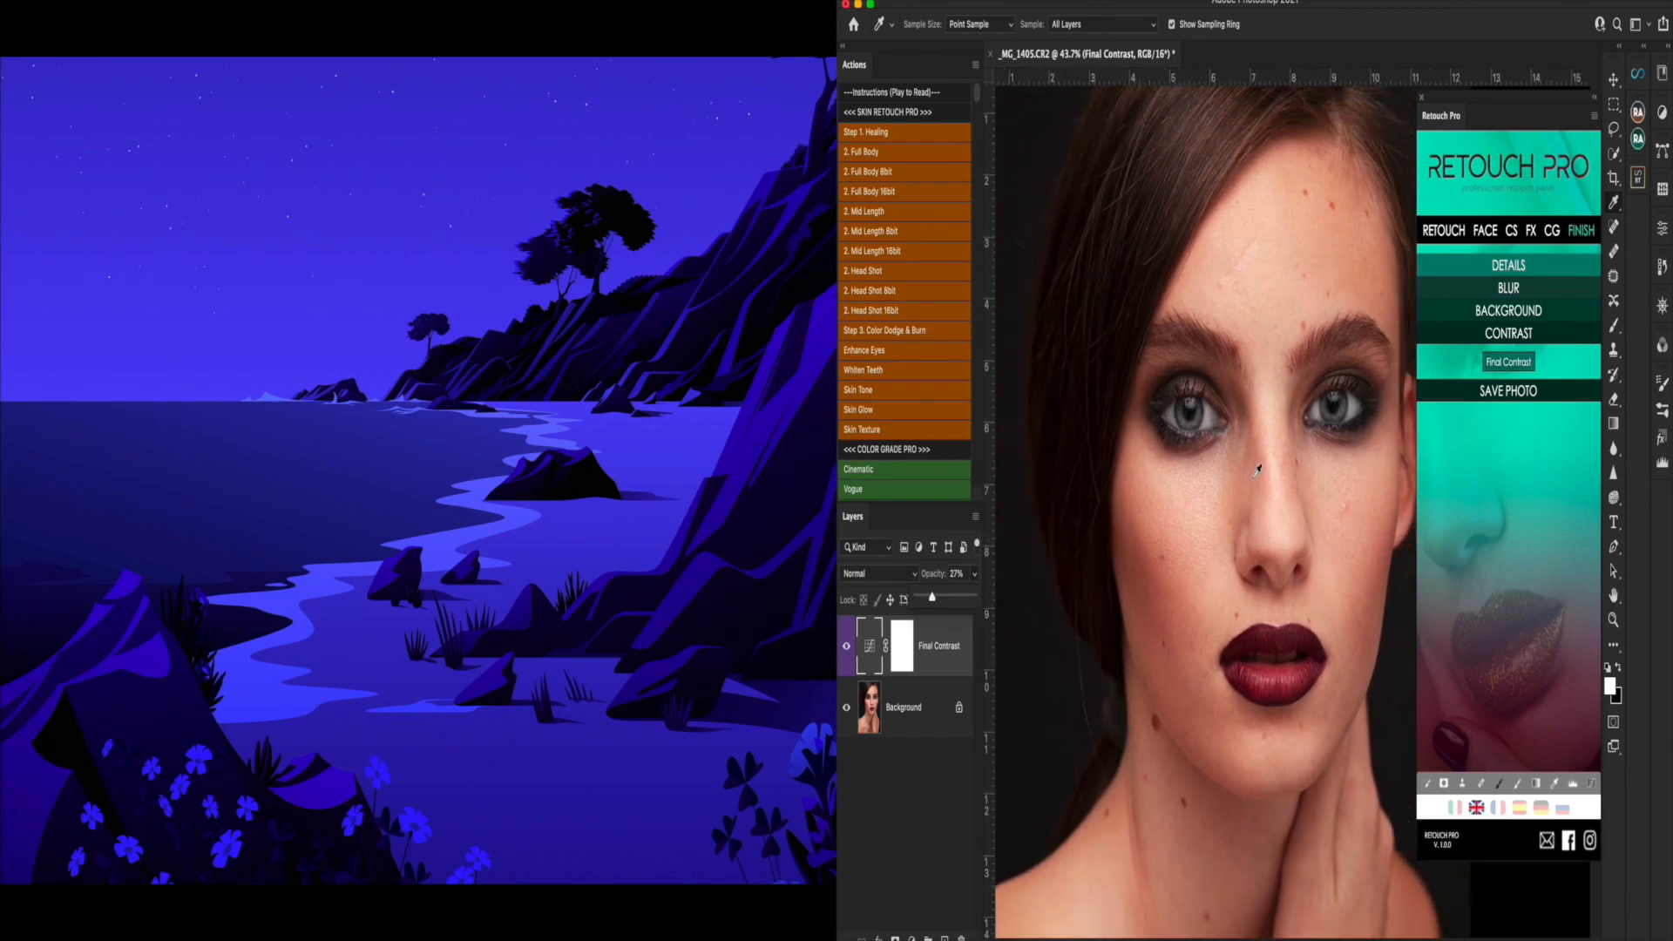
pyautogui.click(952, 662)
pyautogui.press('Delete')
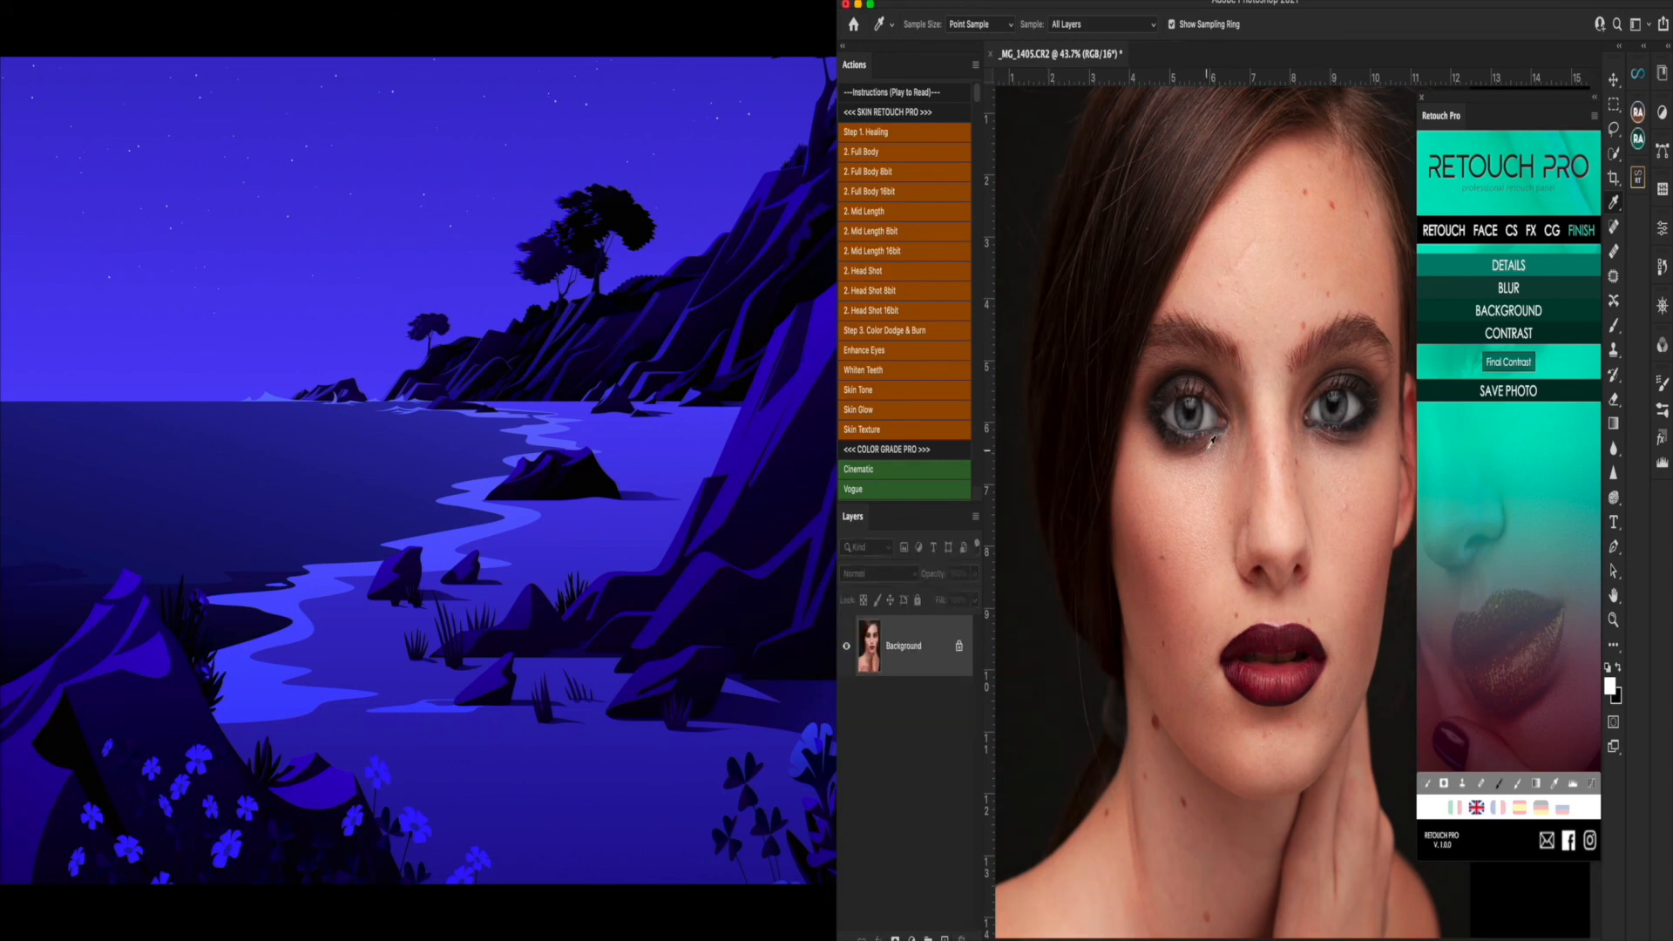
# - Dock the Retouch Pro panel beside the toolbar, collapse it to an icon and recentre the portrait
pyautogui.moveTo(1570, 114); pyautogui.dragTo(1627, 116)
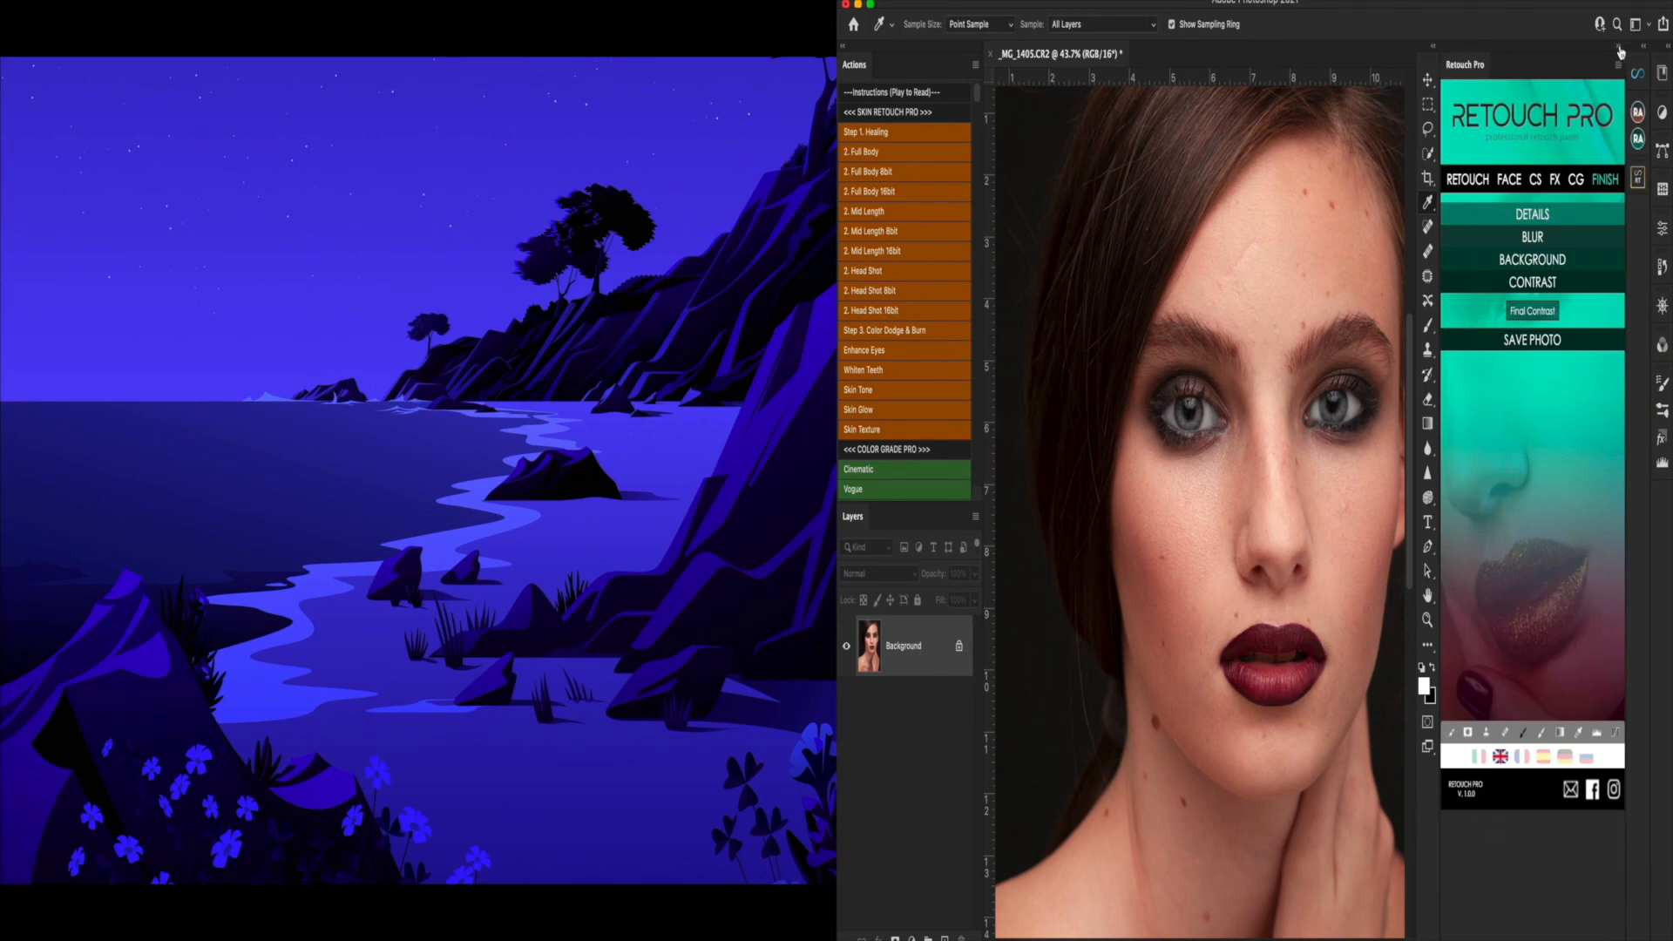
pyautogui.click(1620, 49)
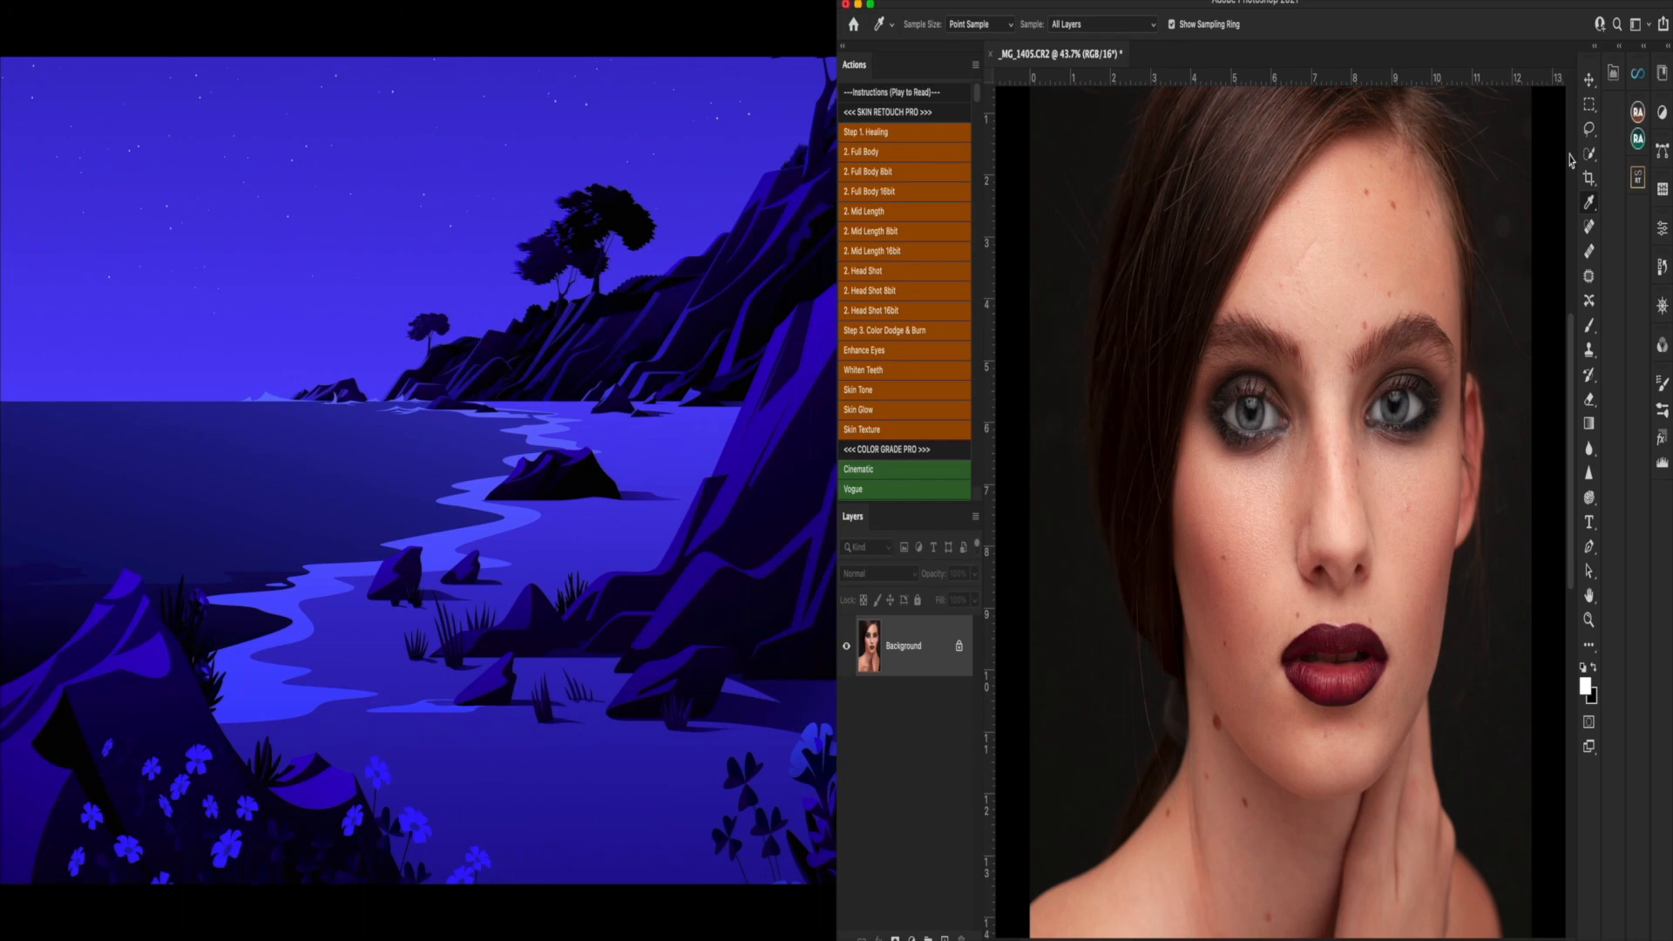
pyautogui.hscroll(-2, 1281, 512)
pyautogui.hscroll(4, 1281, 512)
pyautogui.hscroll(-2, 1281, 512)
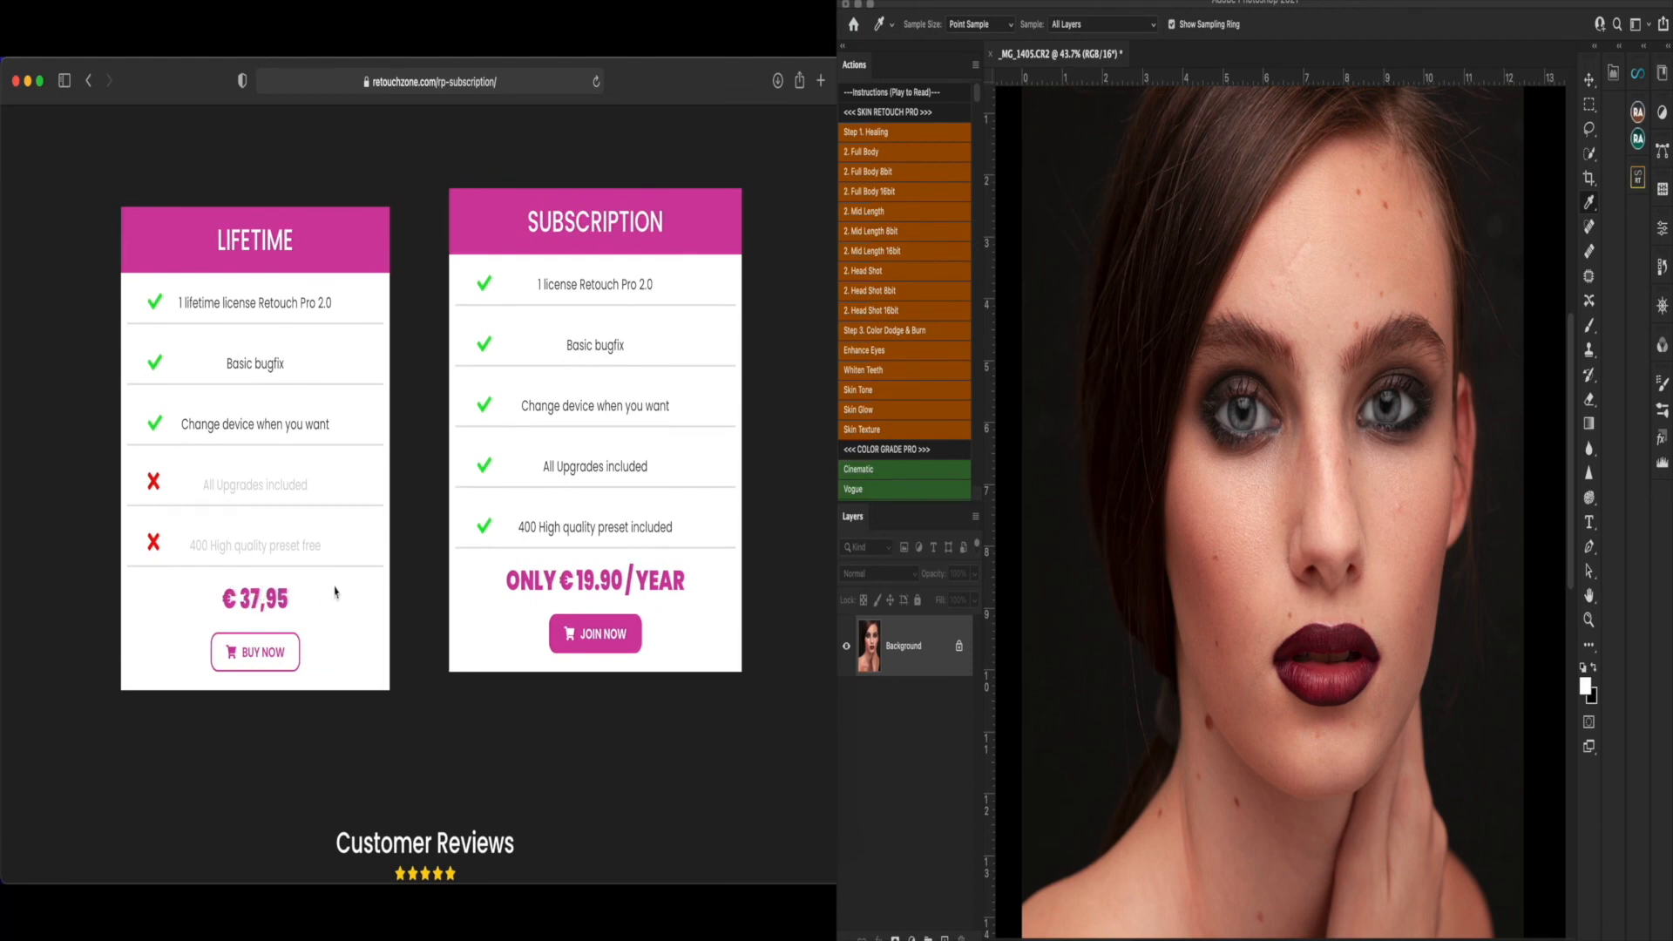
# - Switch to the retouchzone.com subscription page in the browser and compare the Lifetime and Subscription plans' features and prices
pyautogui.scroll(-2, 413, 568)
pyautogui.scroll(-1, 413, 569)
pyautogui.scroll(1, 413, 569)
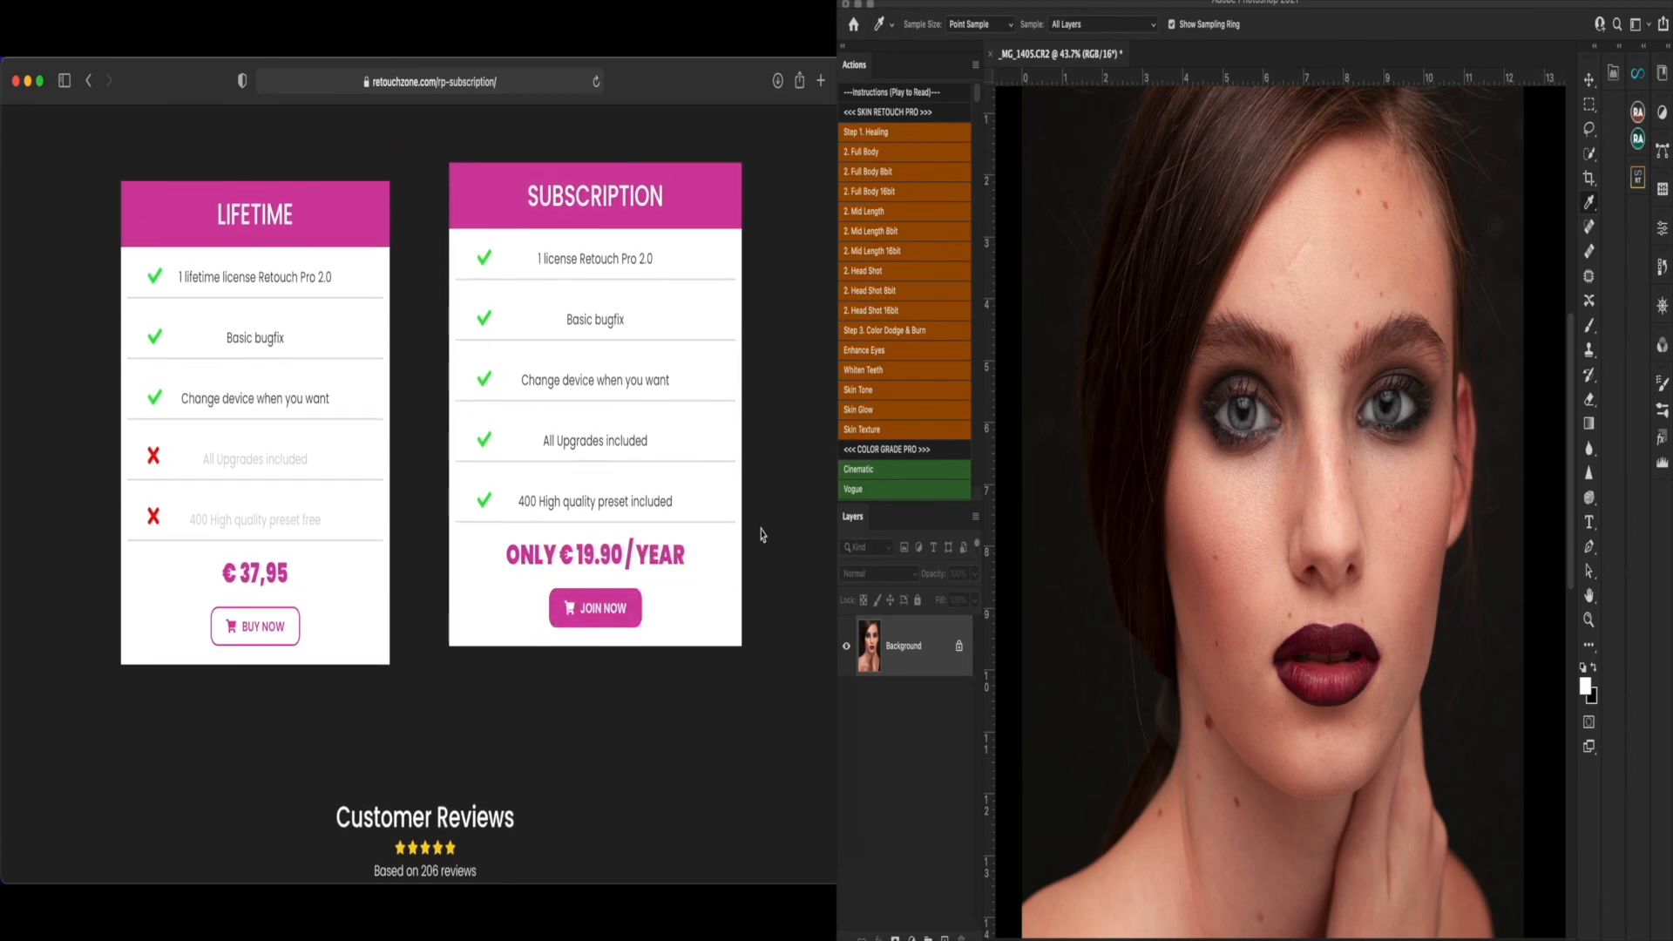
pyautogui.scroll(-1, 762, 536)
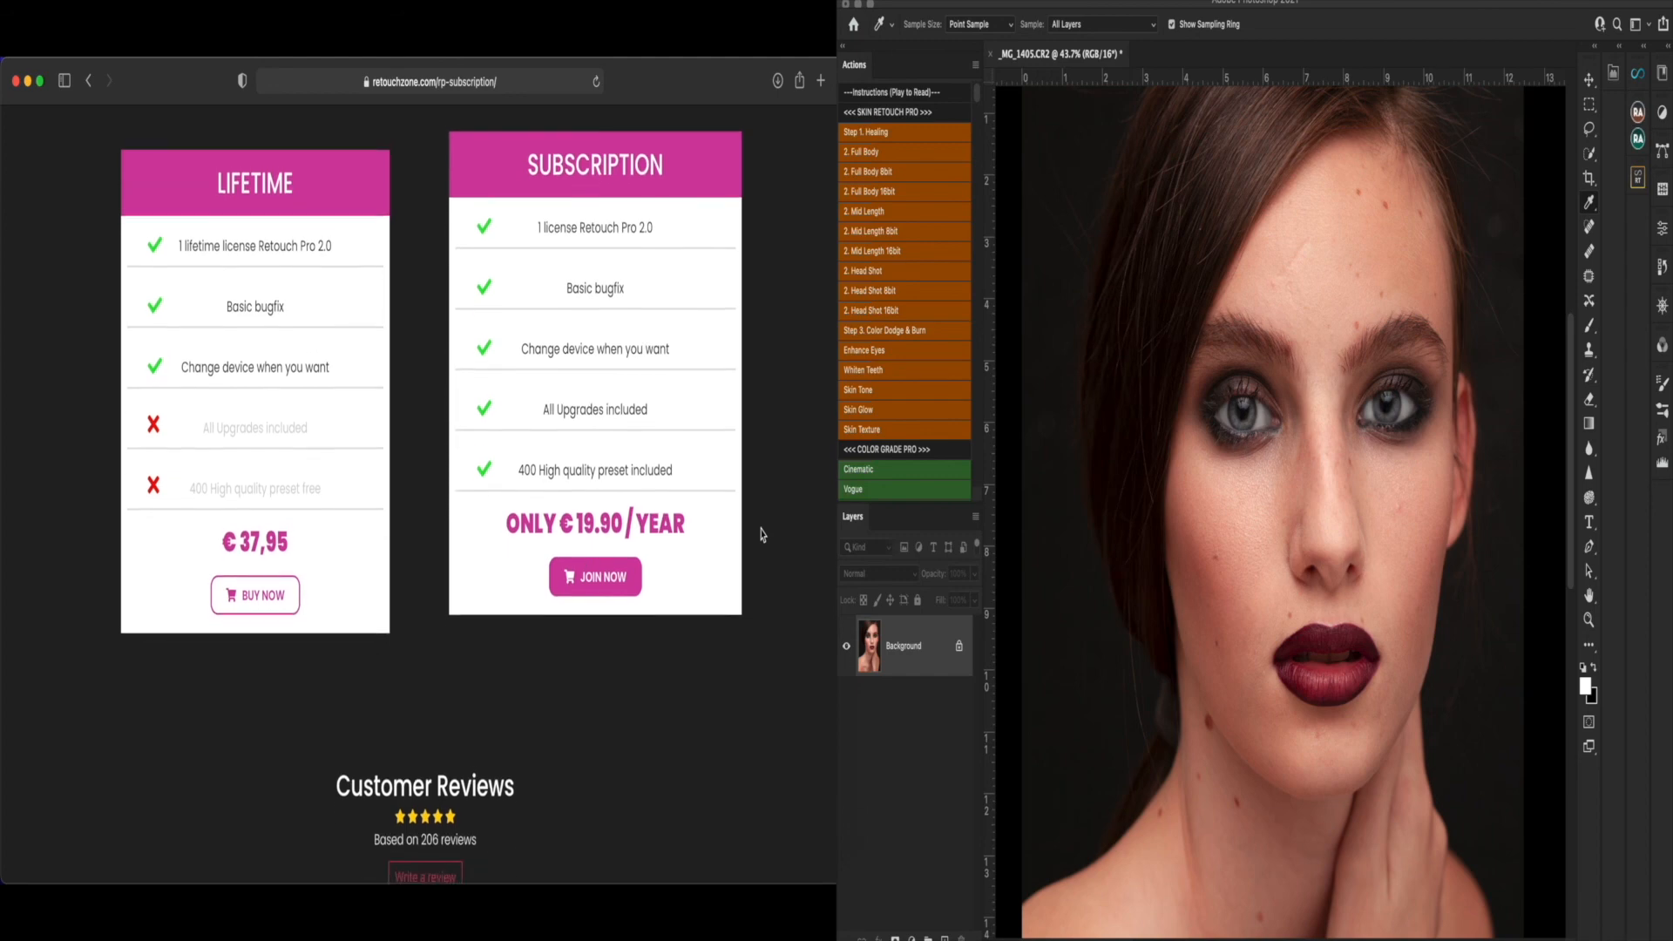
pyautogui.scroll(2, 762, 535)
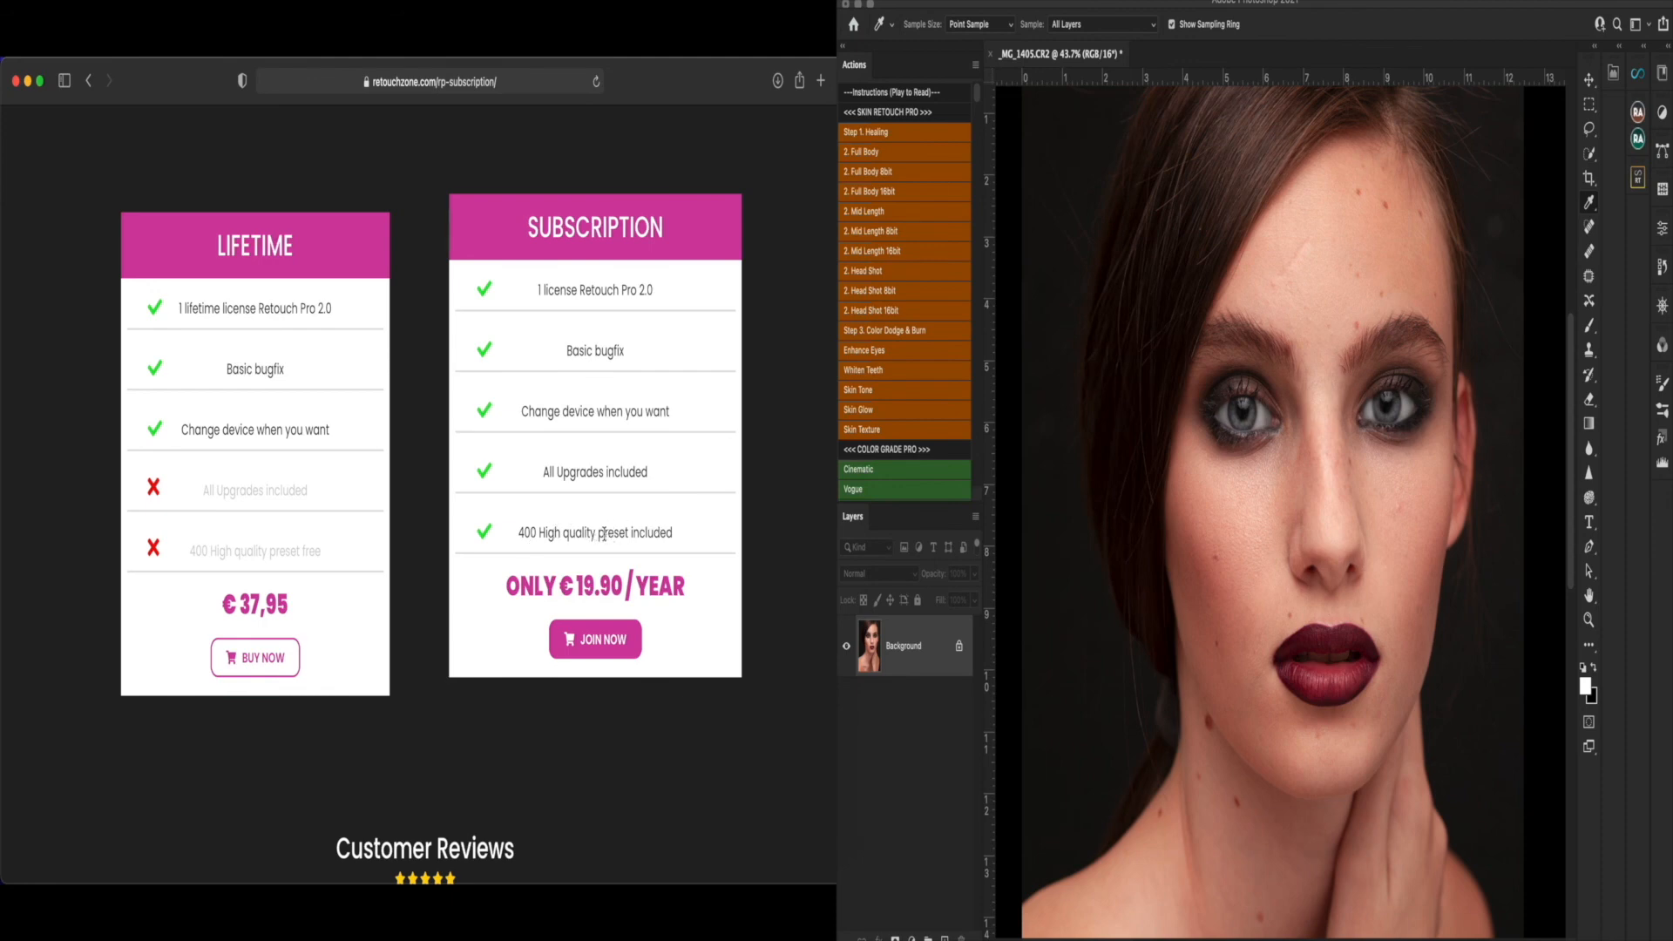
pyautogui.scroll(-5, 780, 494)
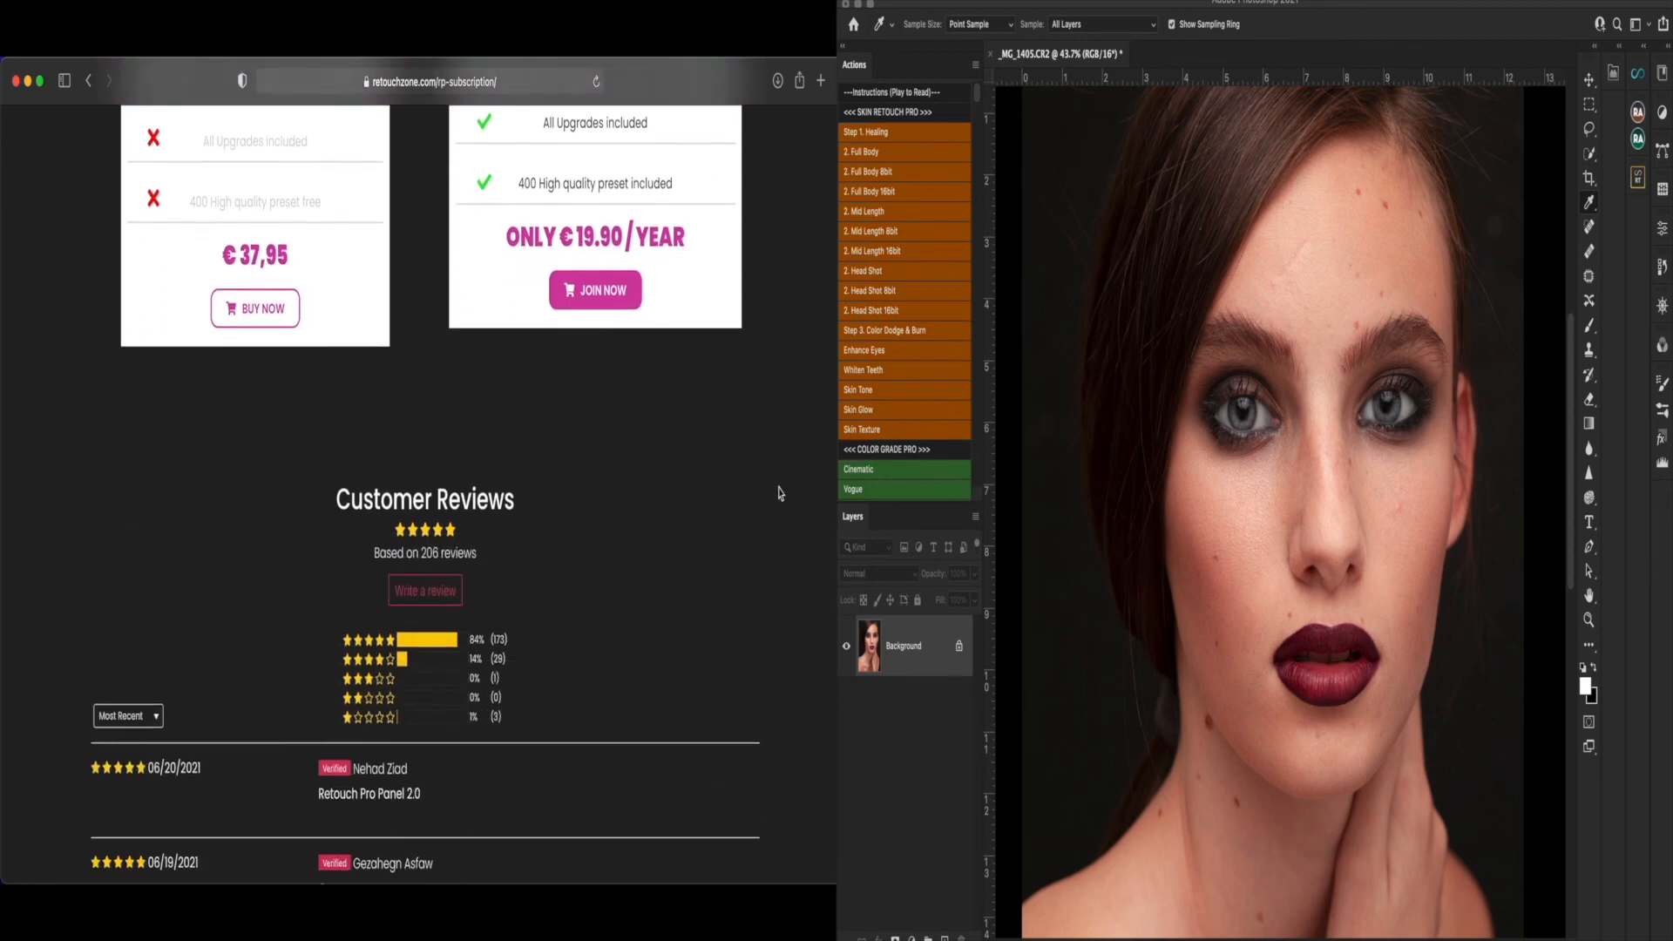
pyautogui.scroll(4, 780, 493)
pyautogui.scroll(3, 780, 493)
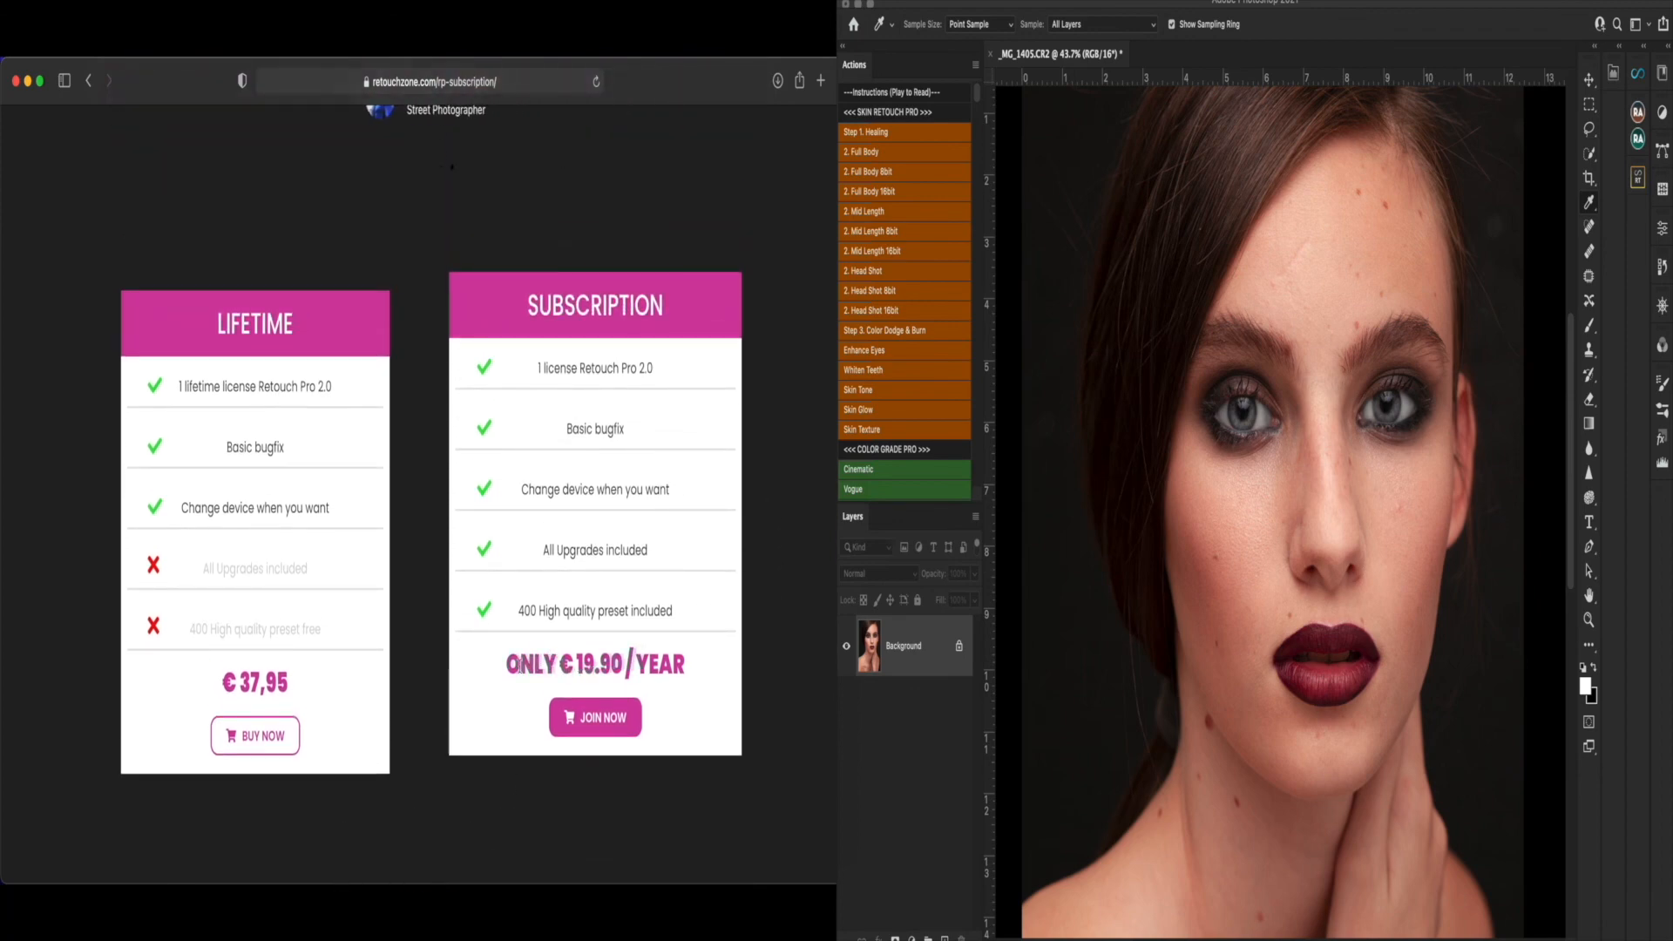
pyautogui.scroll(2, 758, 501)
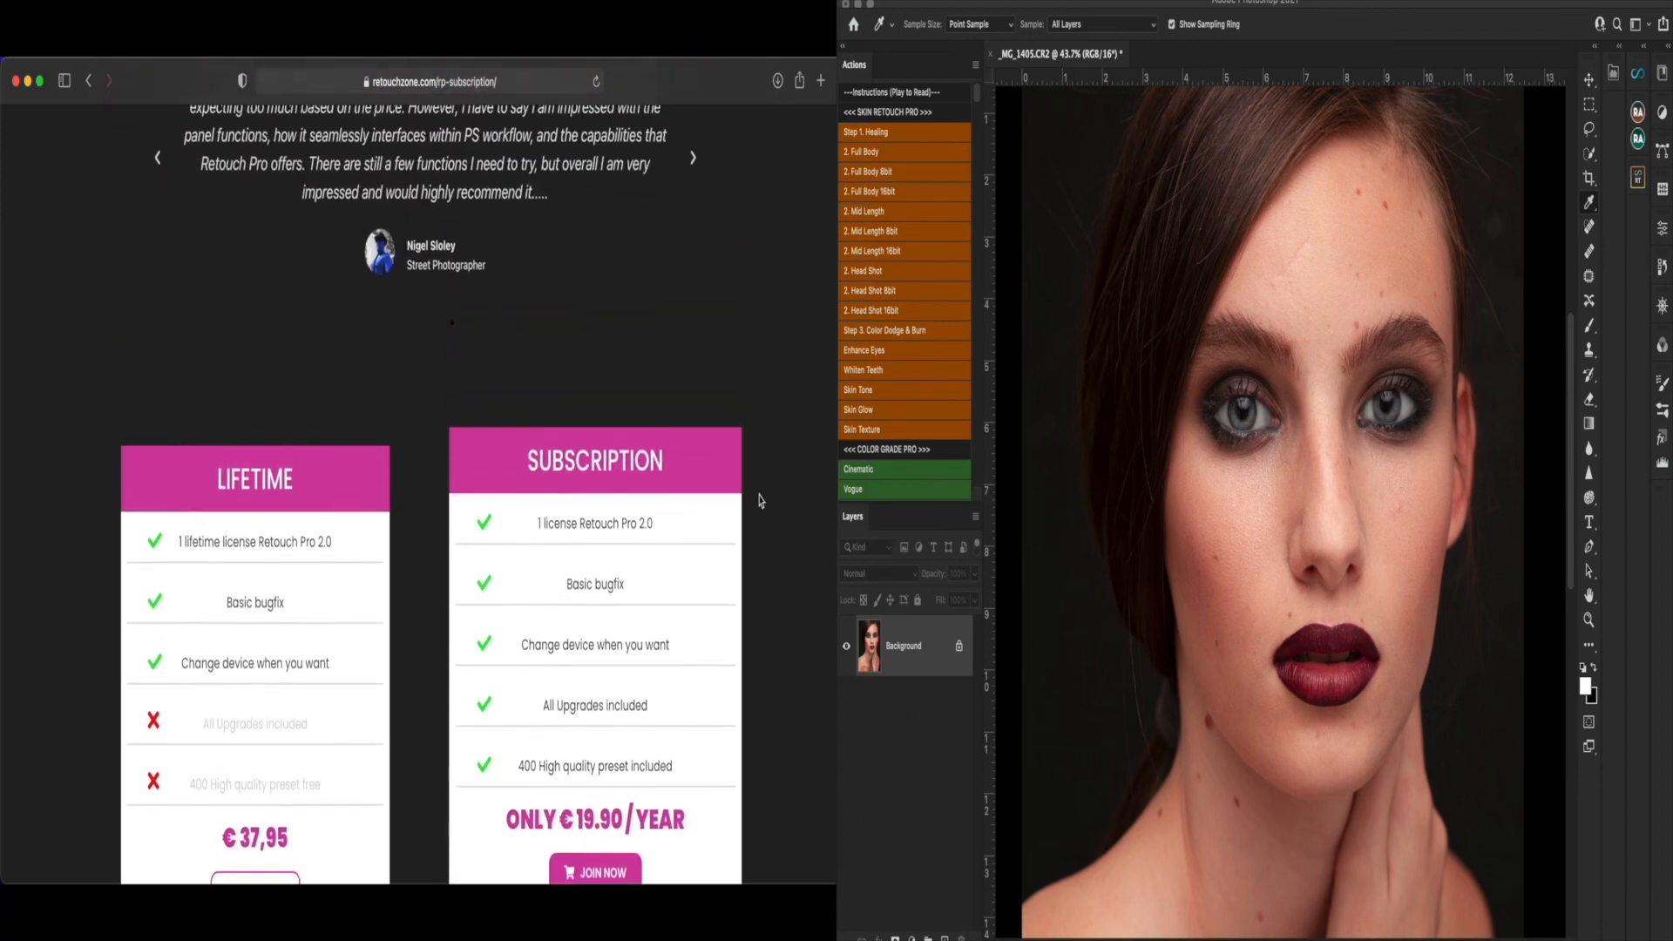
pyautogui.scroll(-15, 758, 500)
pyautogui.scroll(-6, 758, 501)
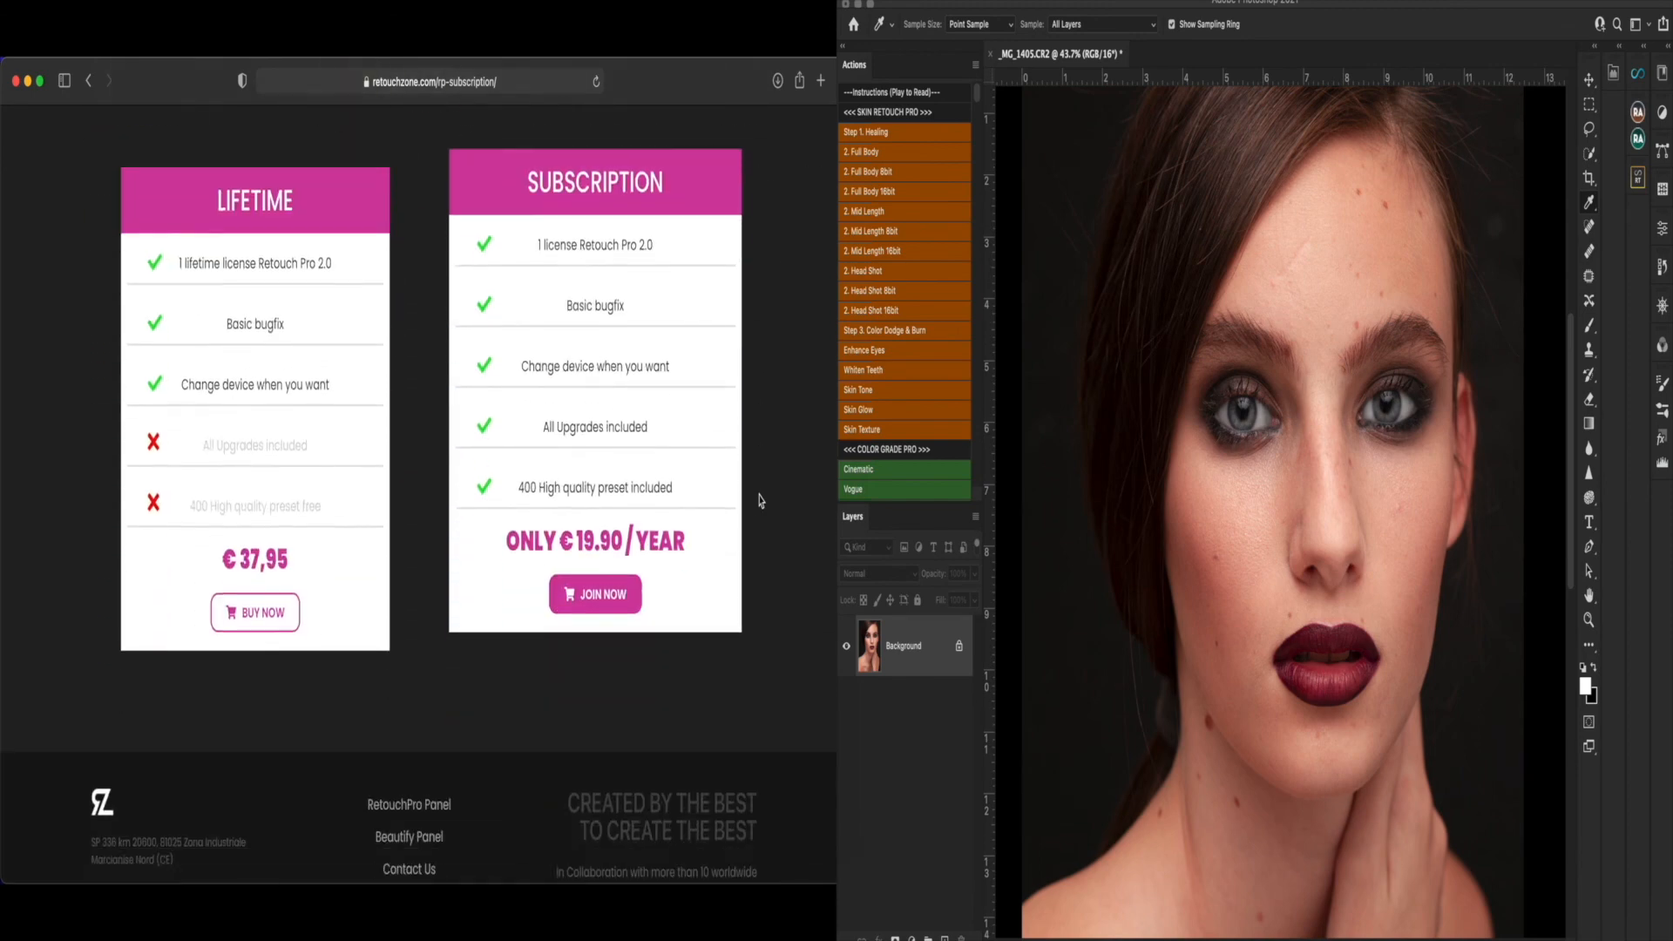
pyautogui.scroll(3, 759, 500)
pyautogui.scroll(-1, 758, 500)
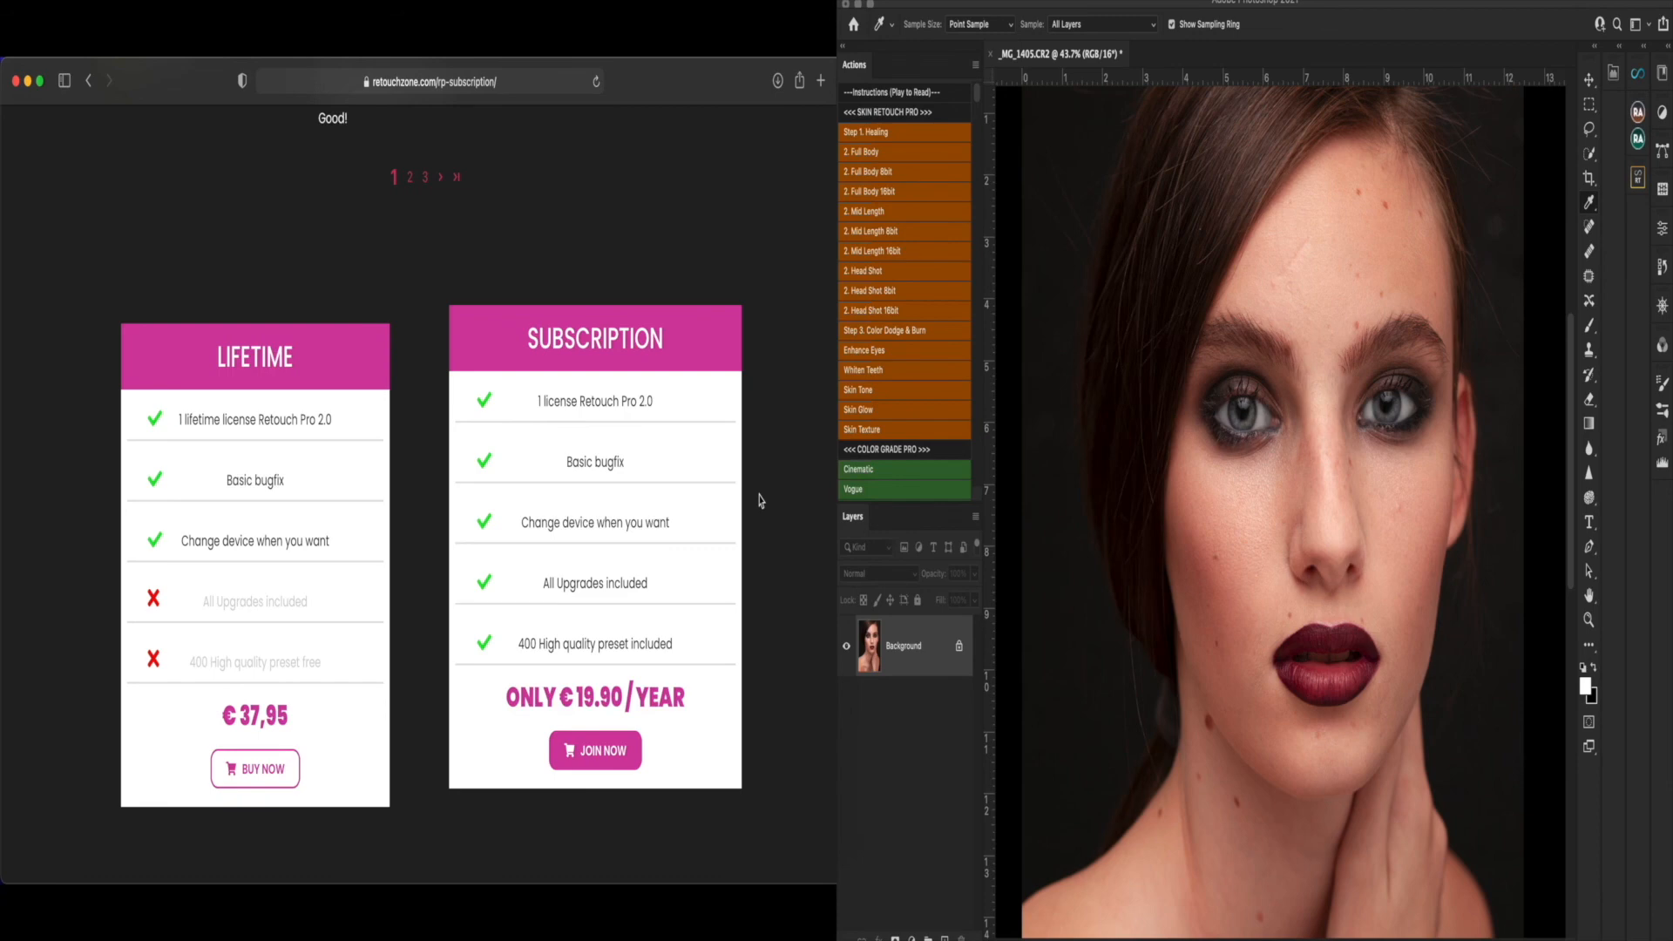
# - Review the two Retouch Pro plans once more and return to the Pricing introduction at the page's beginning
pyautogui.scroll(-3, 759, 501)
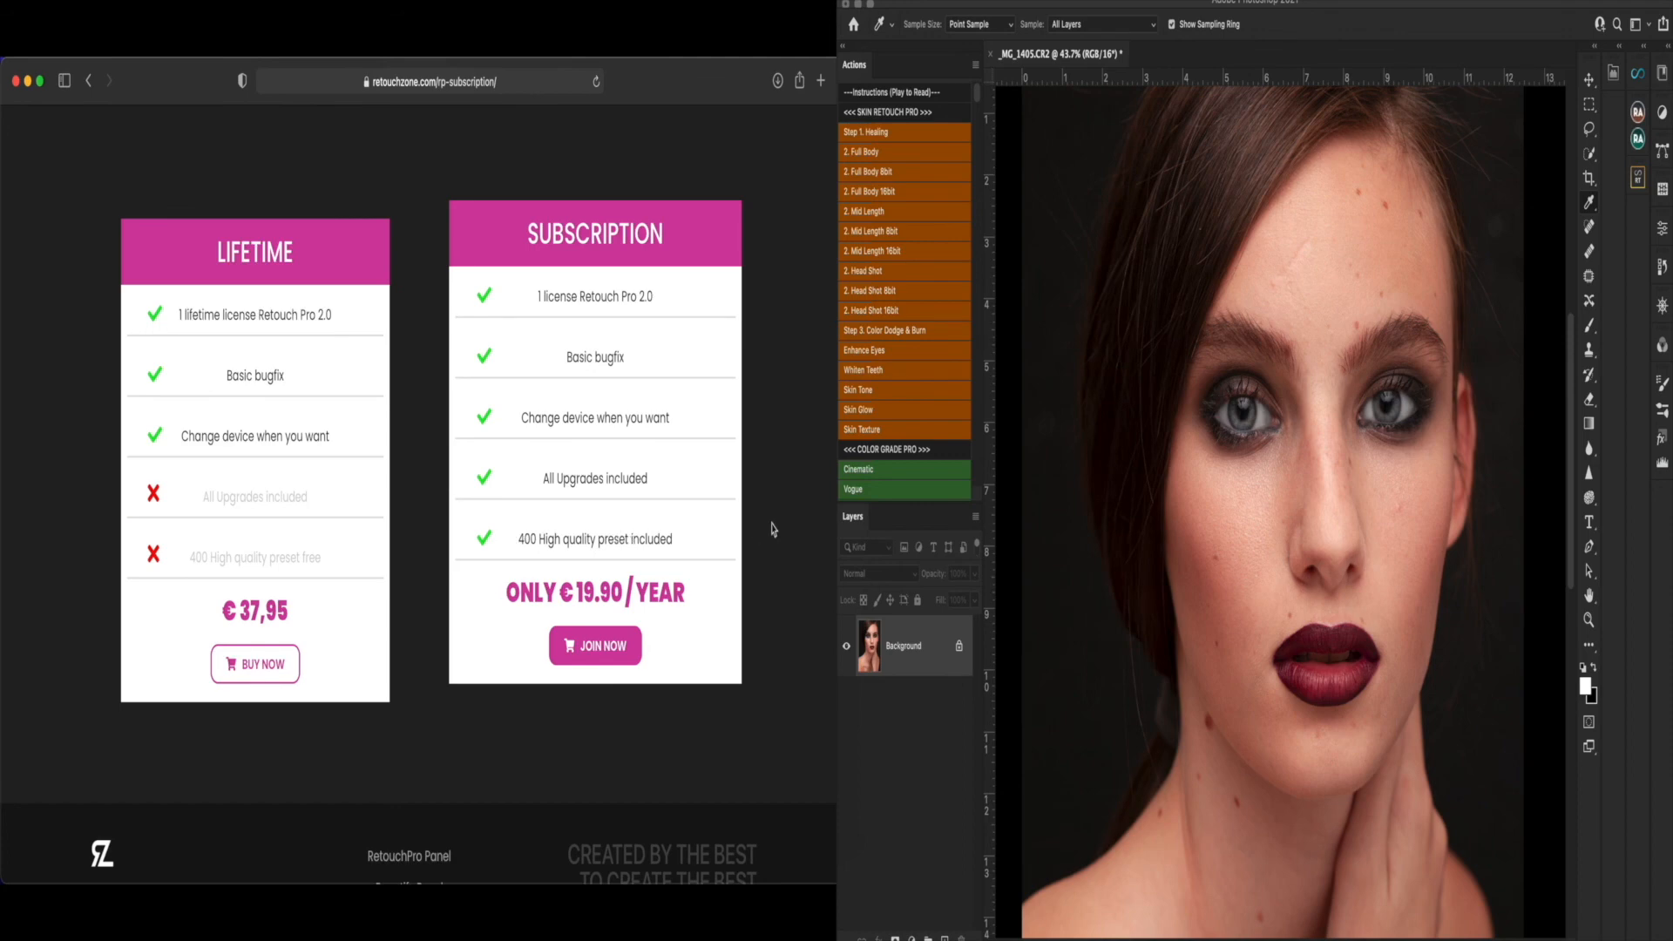
pyautogui.scroll(5, 772, 529)
pyautogui.scroll(10, 771, 529)
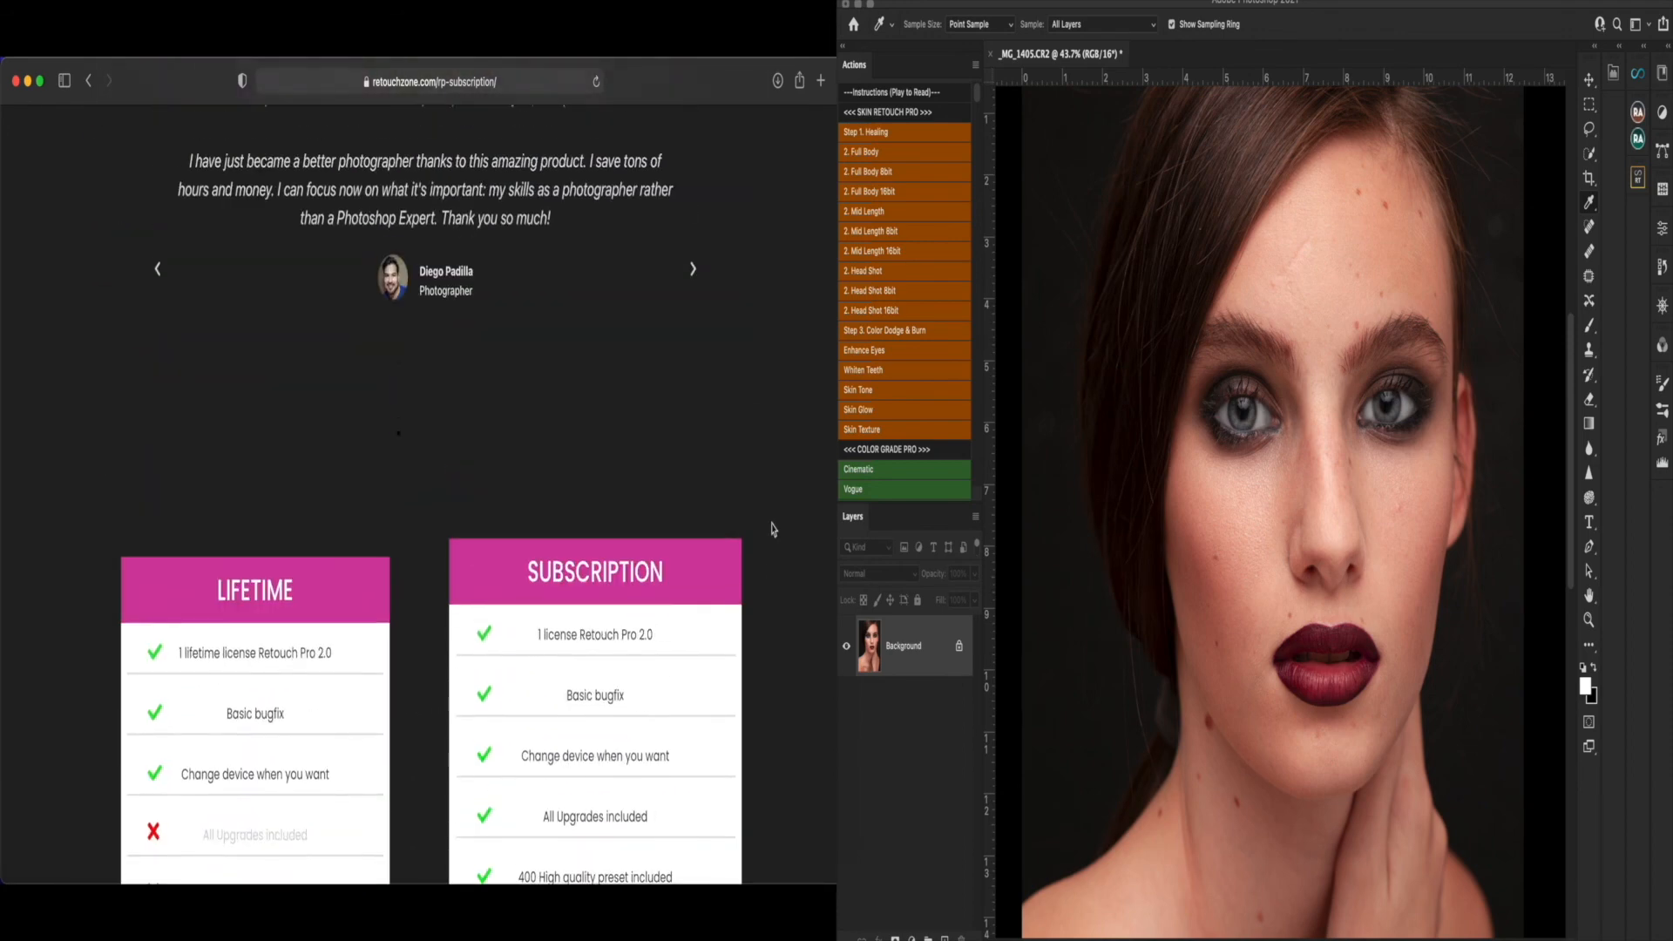
pyautogui.scroll(-5, 771, 529)
pyautogui.scroll(2, 771, 529)
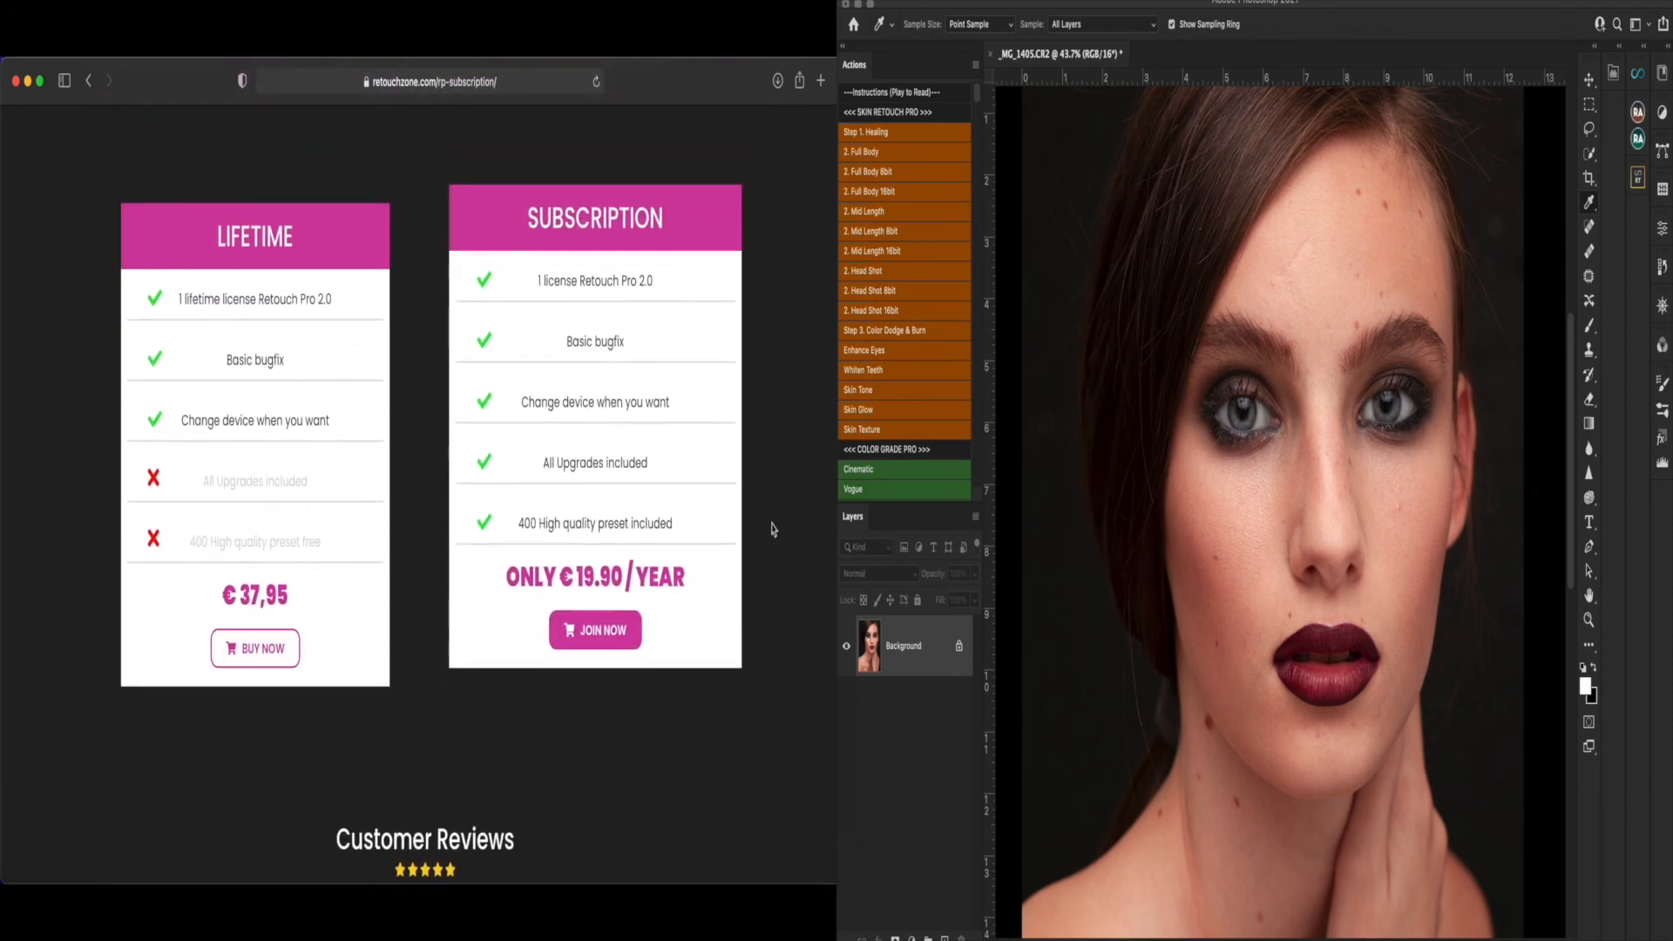
pyautogui.scroll(10, 772, 529)
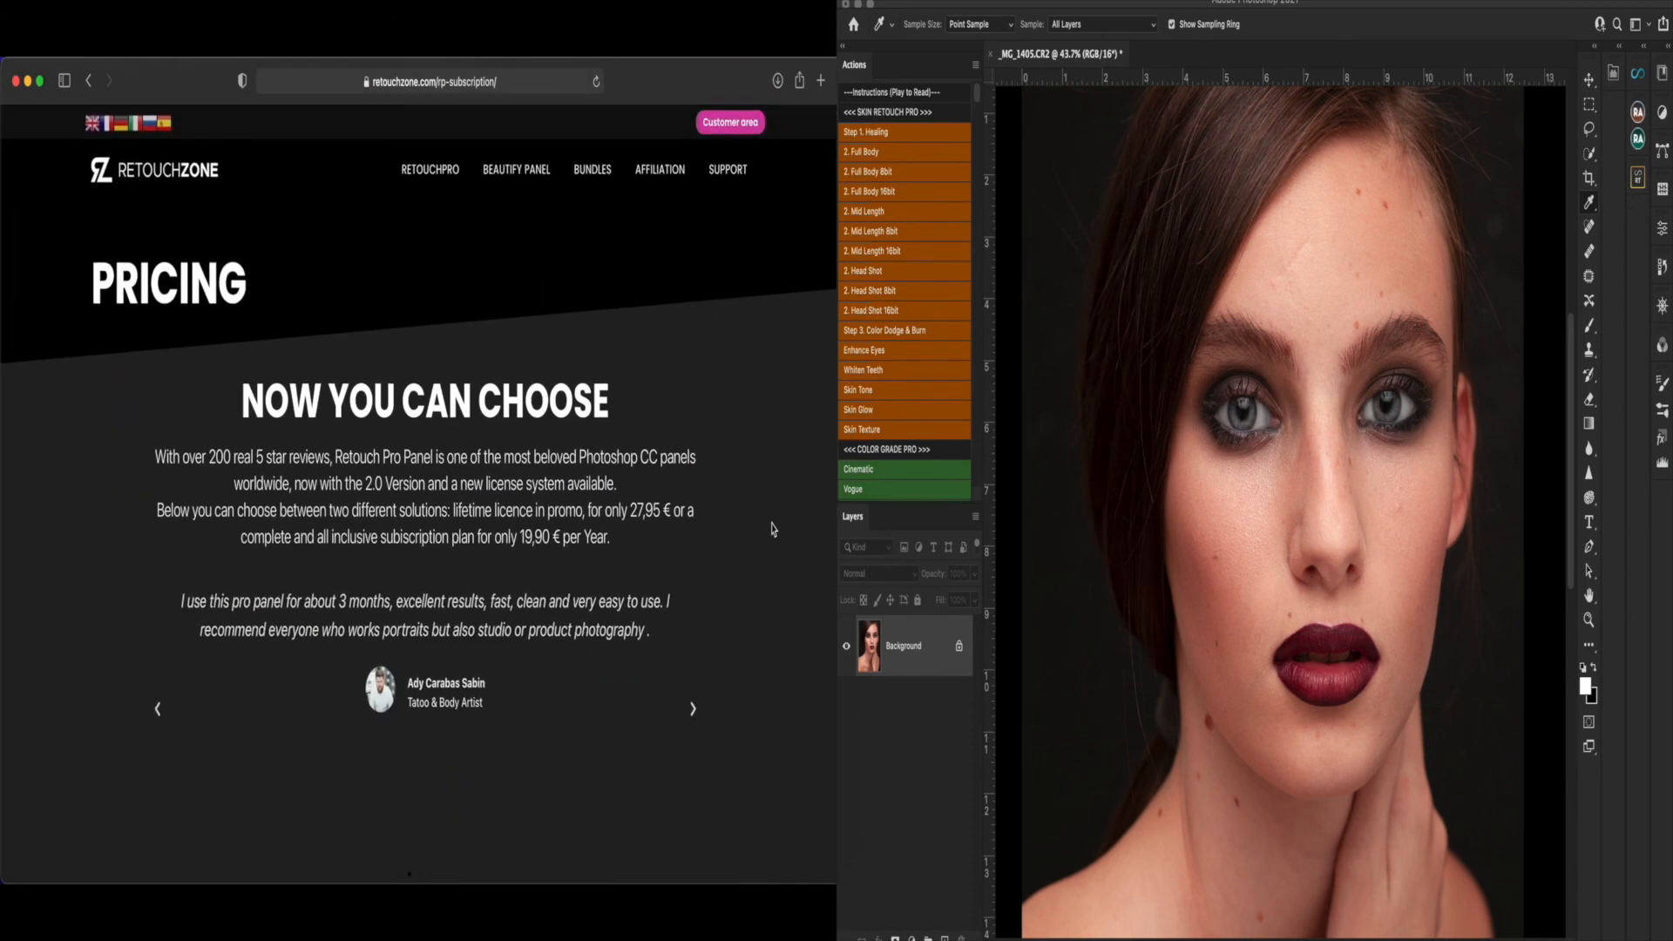